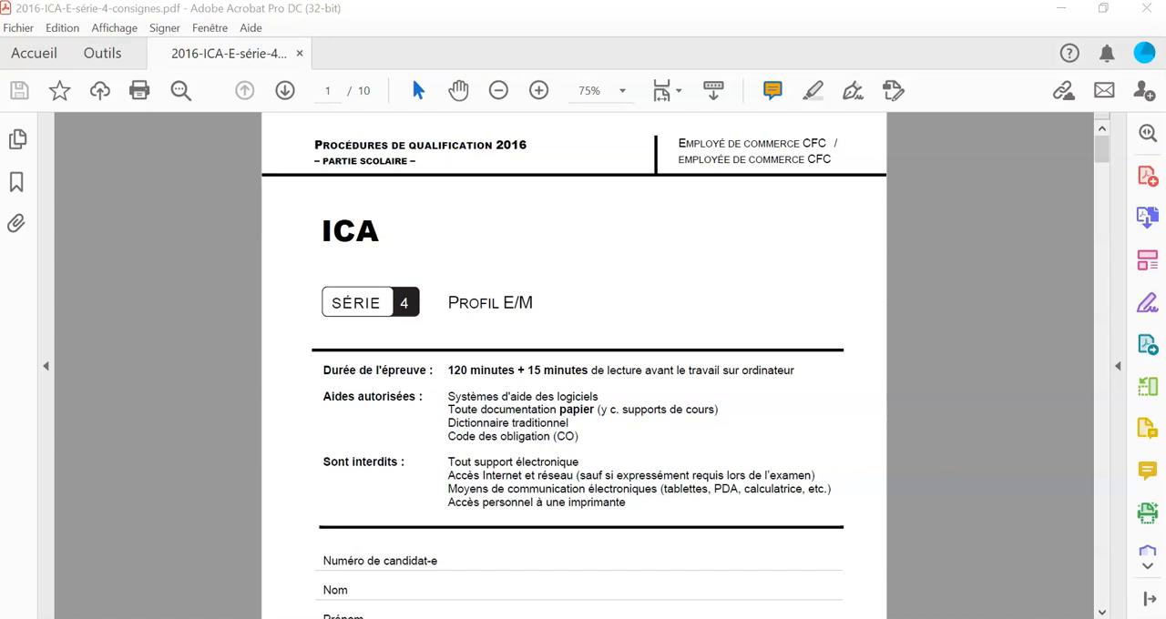
Step: Read through the exam instructions in the PDF up to the requirements of « Tâche 1 : Mettre en page un document »
scroll(301, 510, "down", 8)
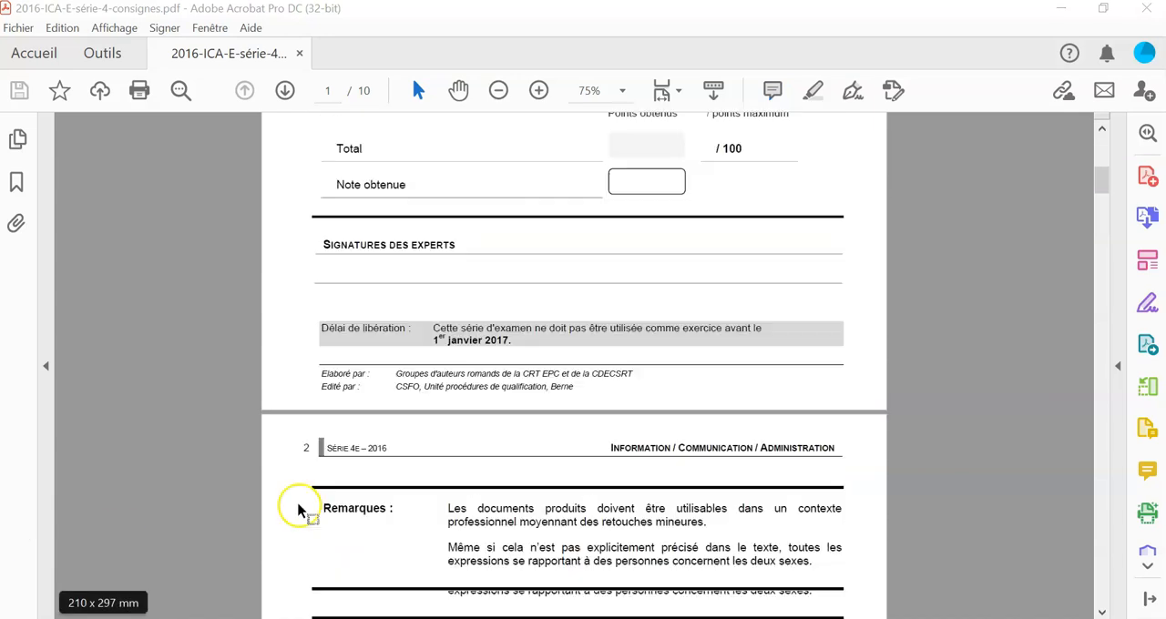
scroll(301, 510, "down", 5)
scroll(301, 510, "down", 2)
scroll(301, 510, "down", 8)
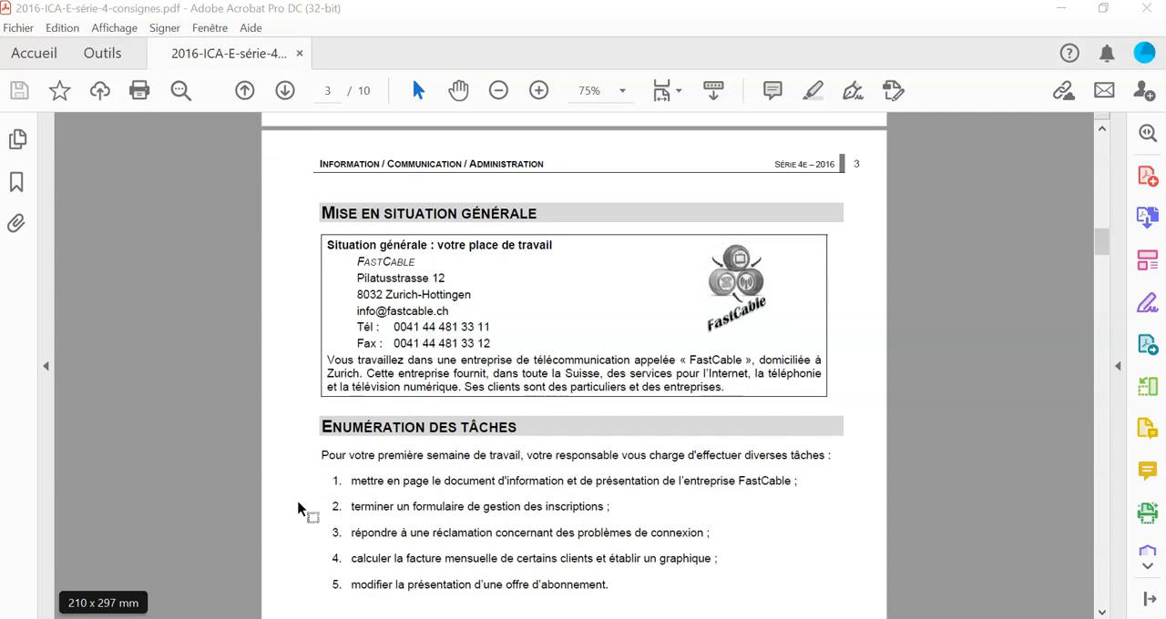
scroll(264, 455, "down", 1)
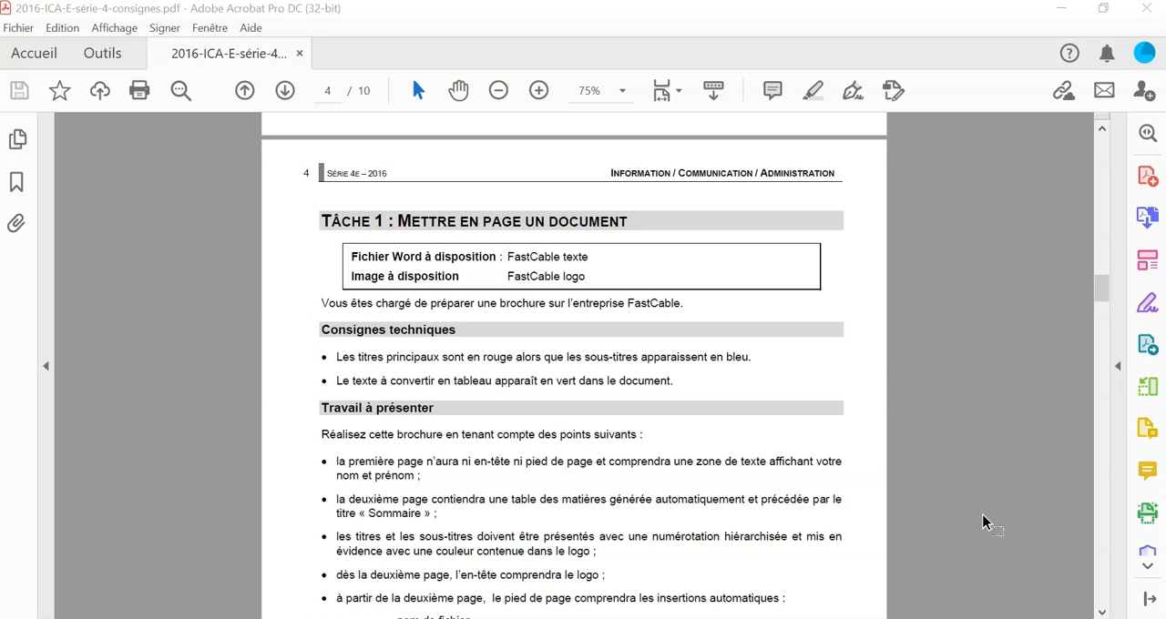
Step: Switch to FastCable texte-corr.docx in Word and examine the red main titles, blue subtitles and green text intended for table conversion
mouse_move(337, 618)
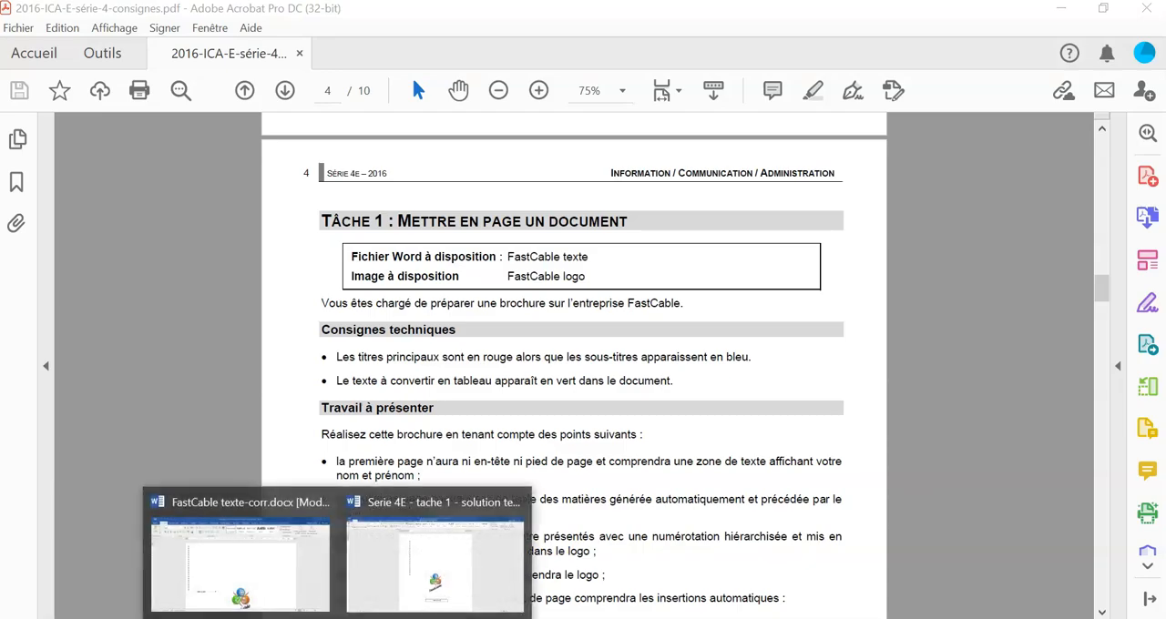
left_click(278, 568)
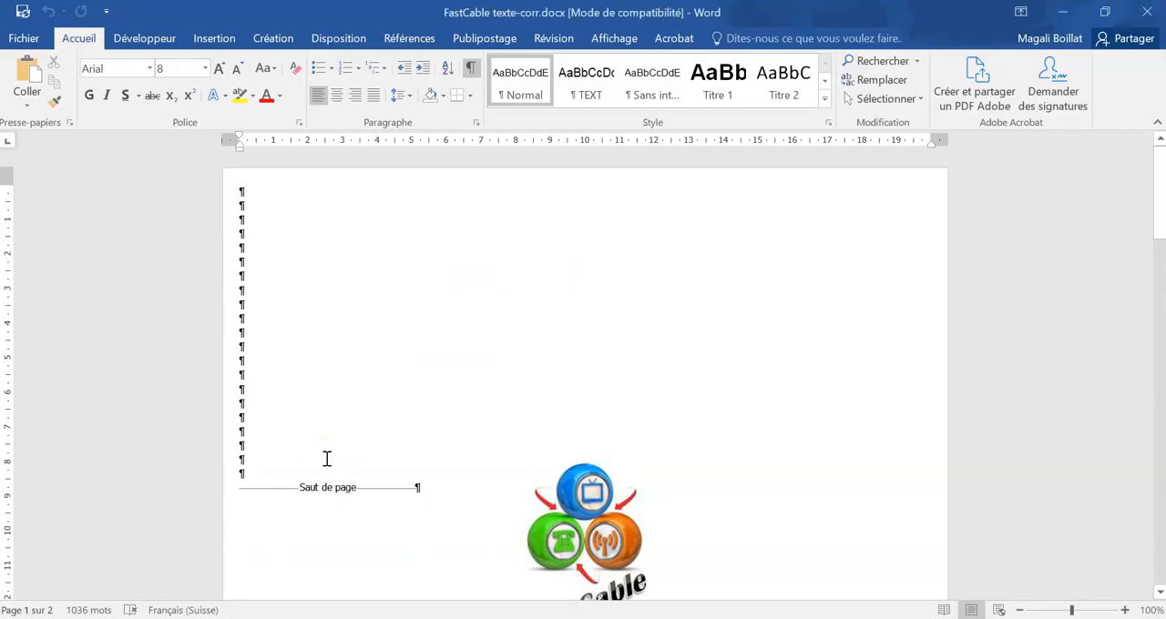
scroll(338, 431, "down", 12)
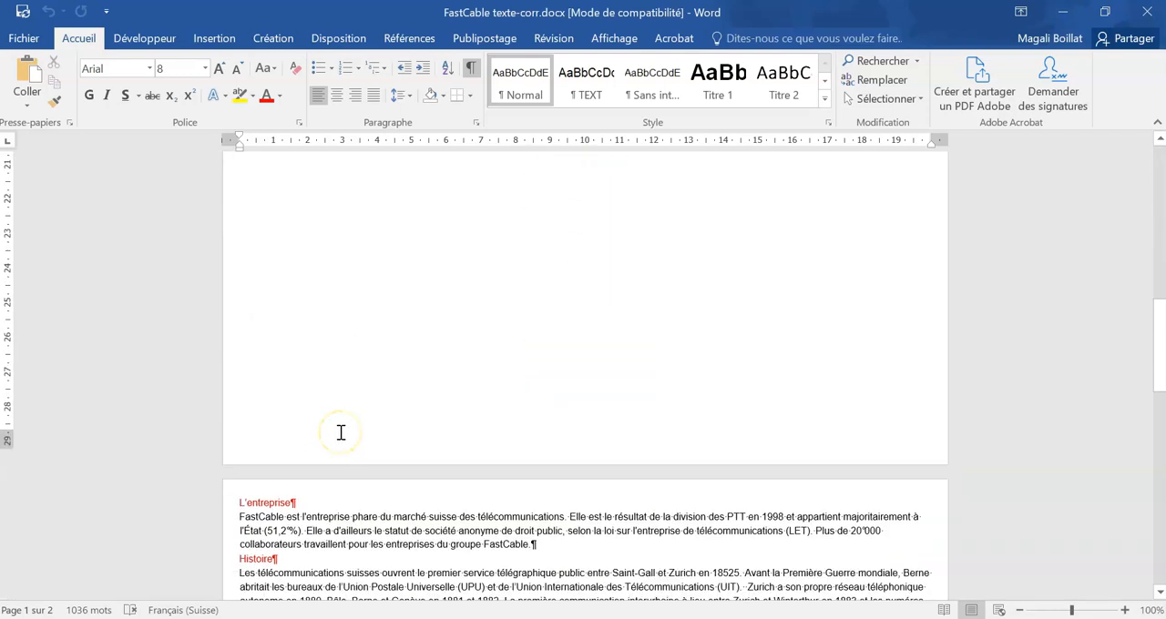
left_click_drag(297, 221, 237, 222)
left_click_drag(279, 276, 237, 276)
left_click(310, 279)
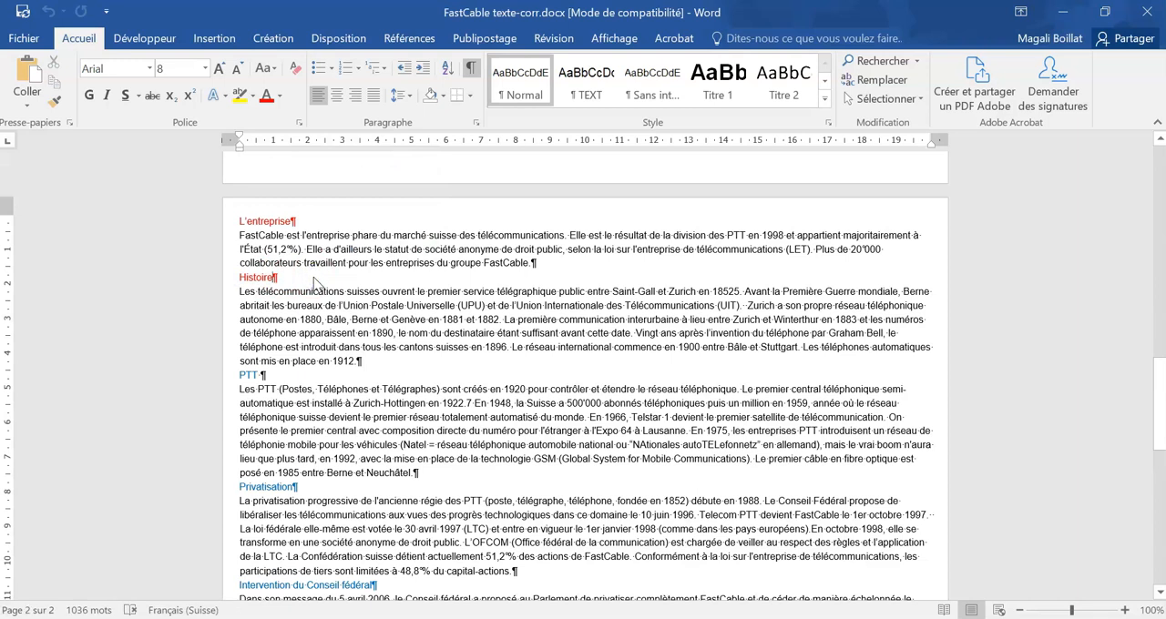
left_click_drag(266, 375, 234, 374)
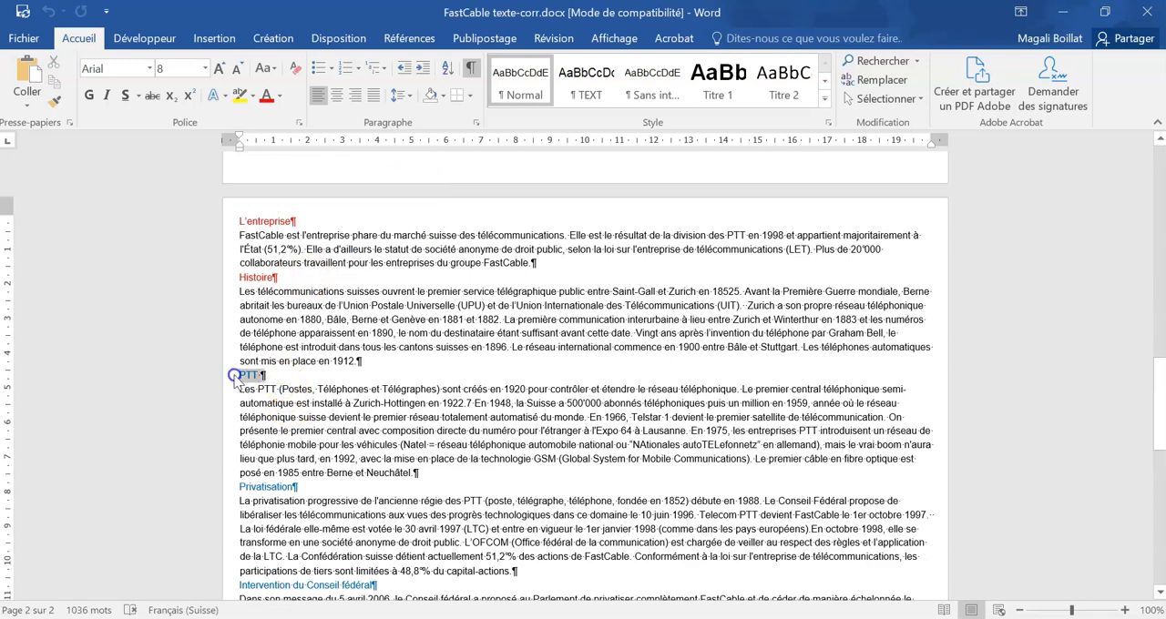
left_click_drag(299, 486, 235, 486)
left_click(320, 490)
scroll(324, 489, "down", 6)
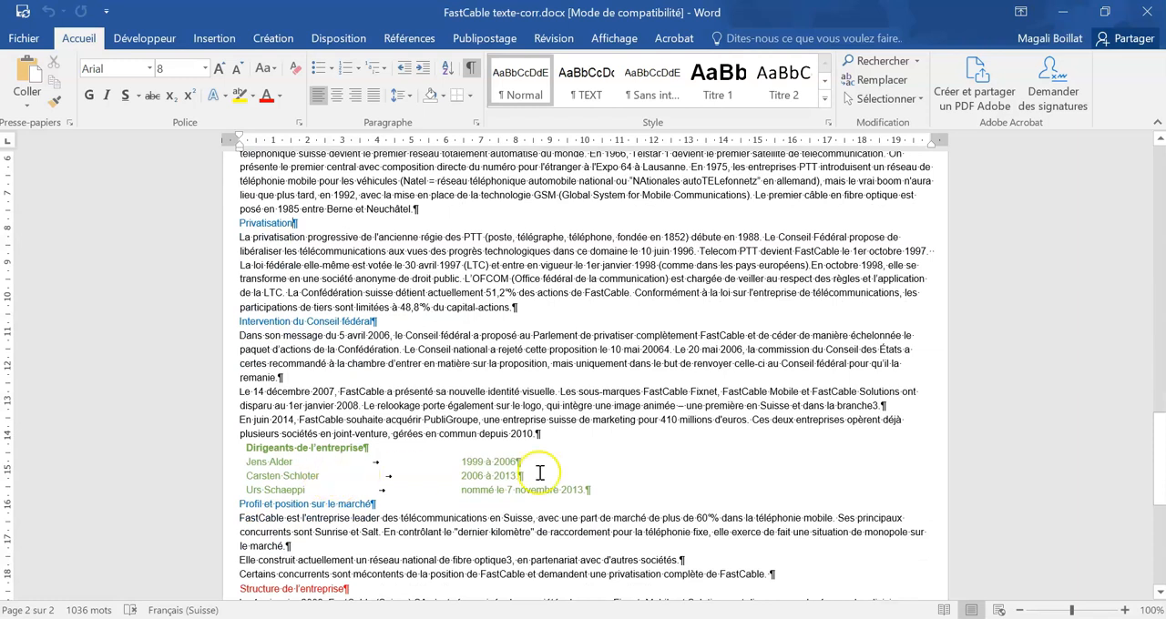
left_click_drag(601, 489, 228, 447)
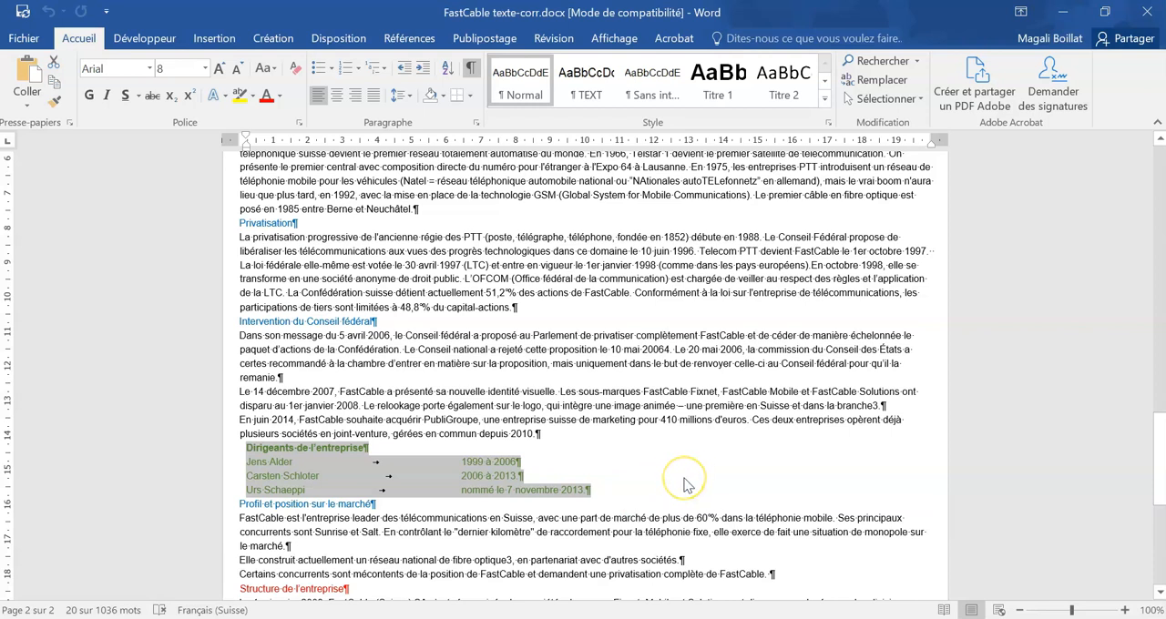
left_click(604, 465)
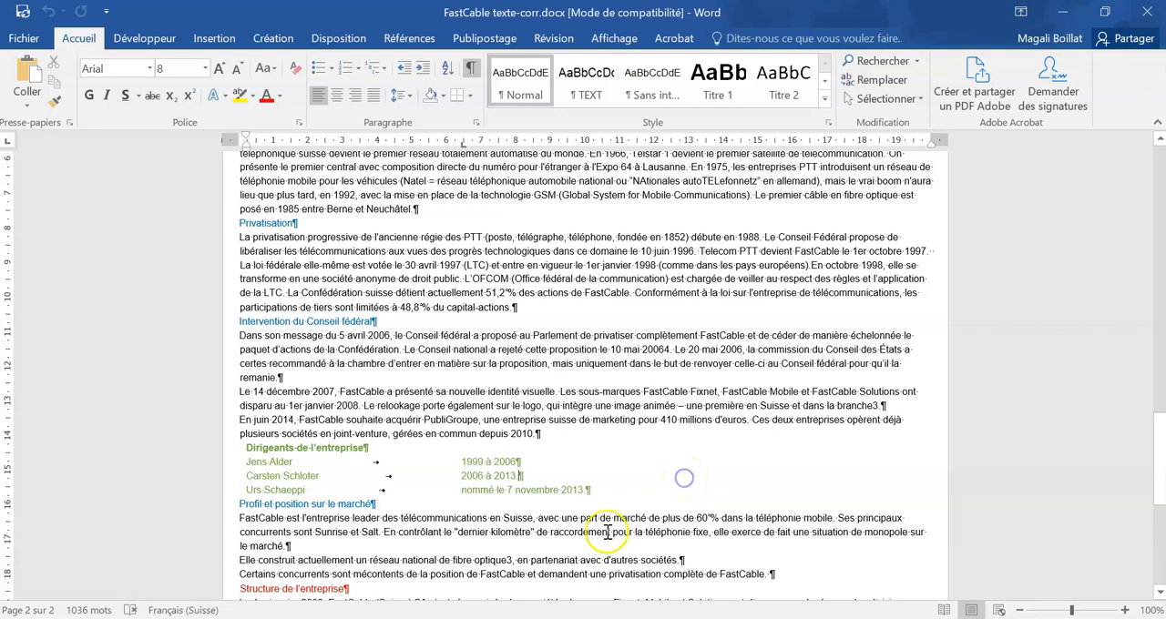
Step: Enable a different first page for the document's headers and footers, and return to the body text
scroll(603, 510, "up", 6)
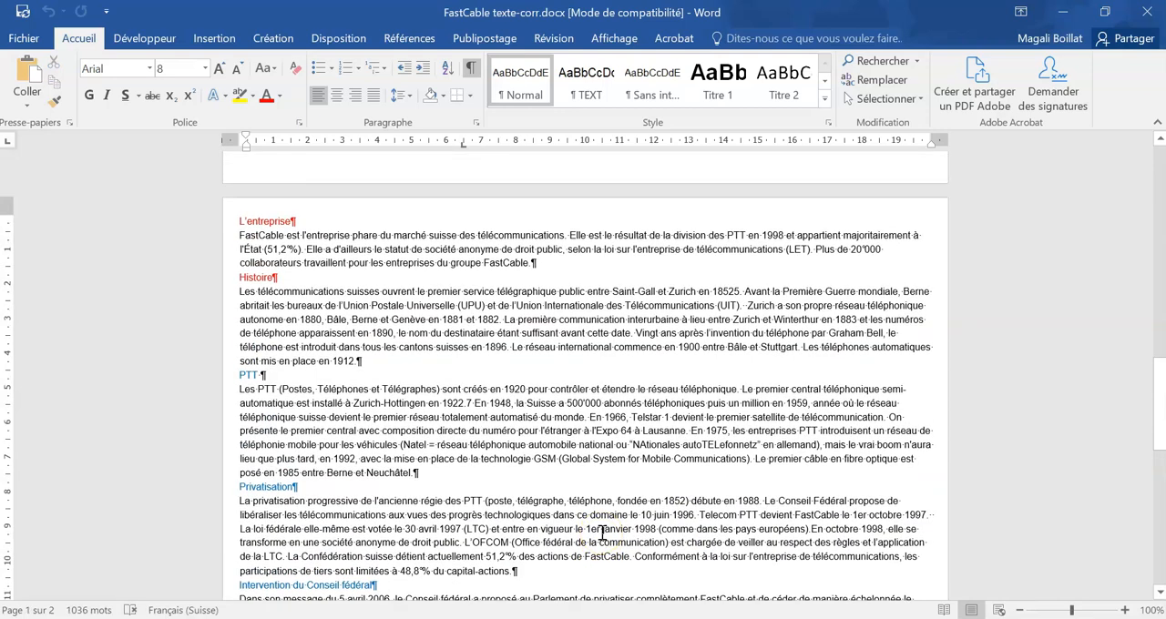
scroll(603, 533, "up", 10)
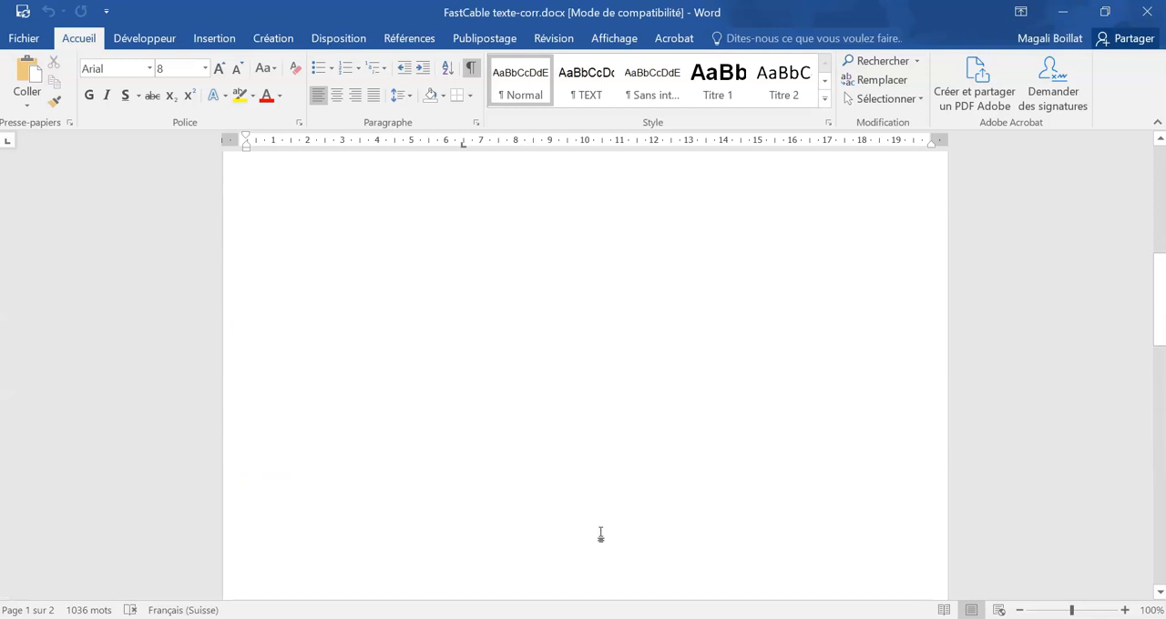
double_click(516, 173)
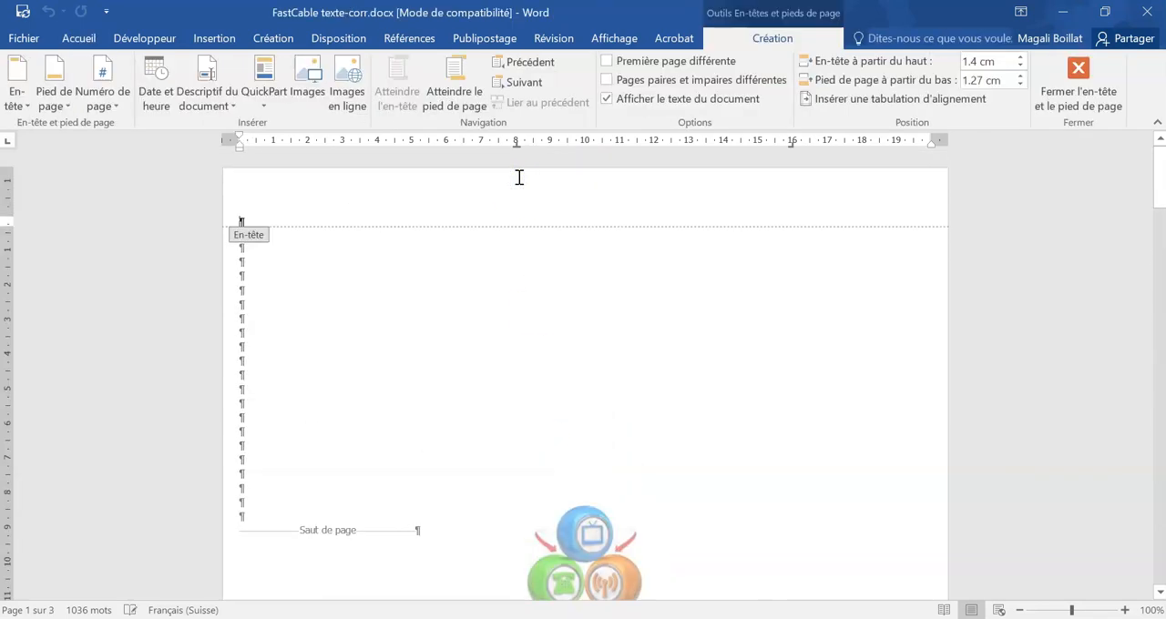
left_click(608, 61)
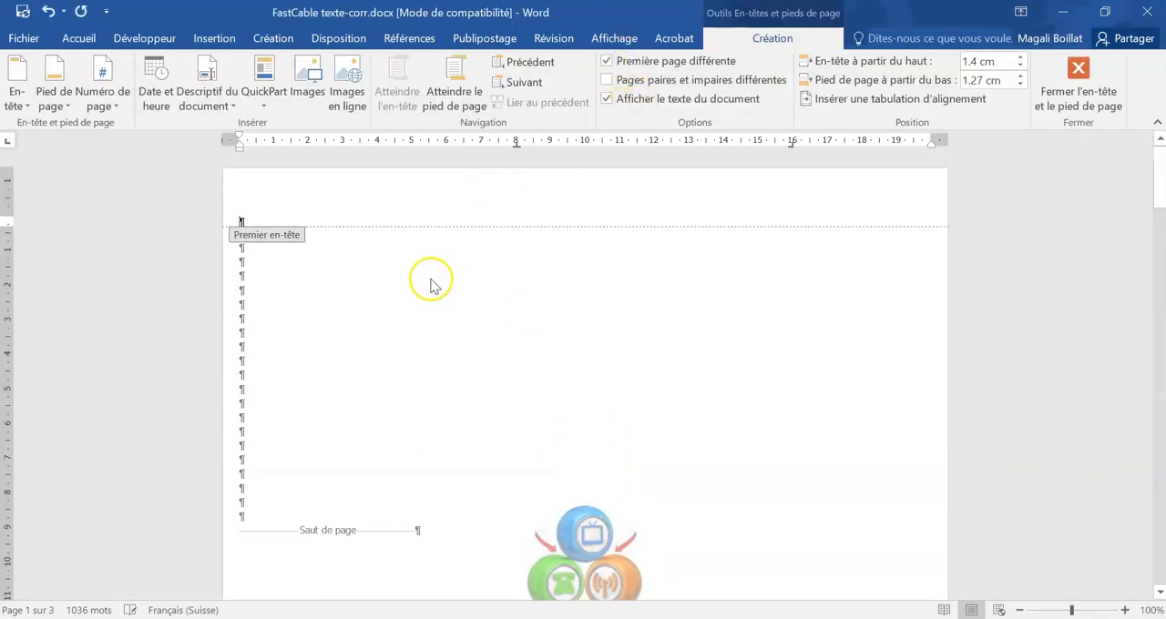
double_click(374, 342)
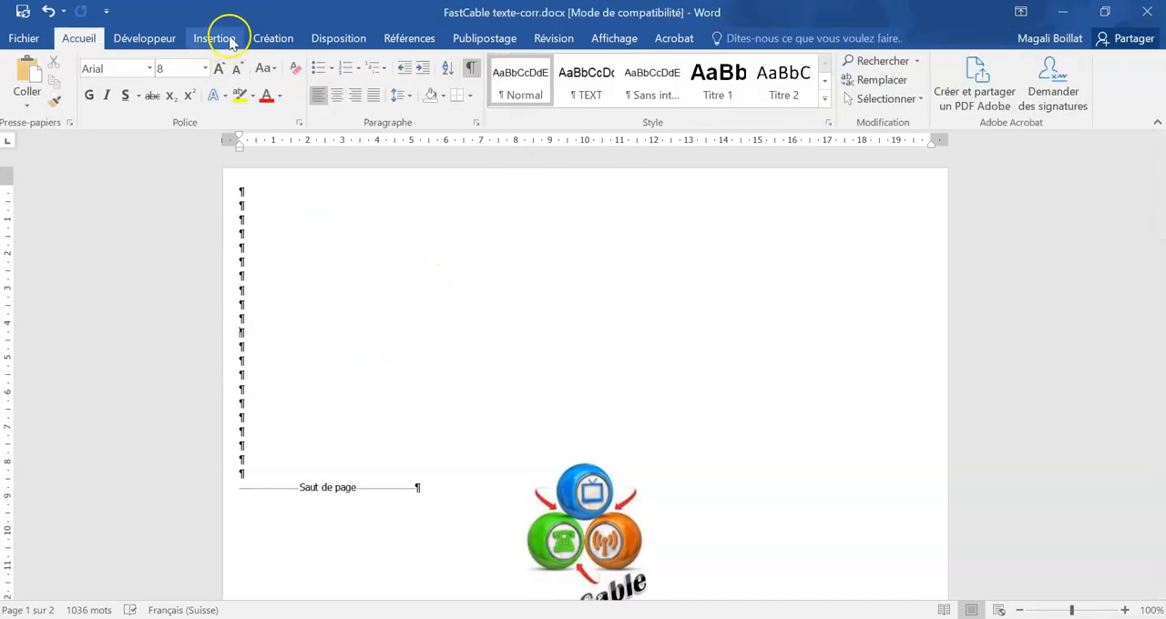
Step: Draw a text box on the first page containing "Nom et prénom" and resize it to about 1.22 cm high by 3.33 cm wide
left_click(222, 37)
left_click(882, 95)
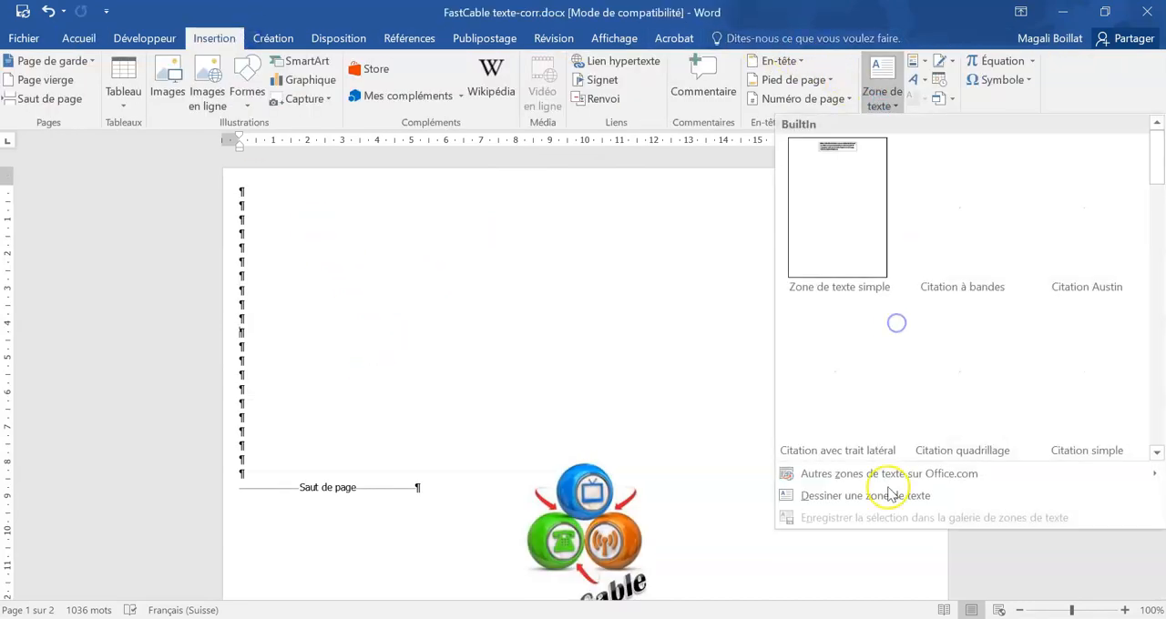
left_click(856, 498)
left_click_drag(535, 355, 558, 441)
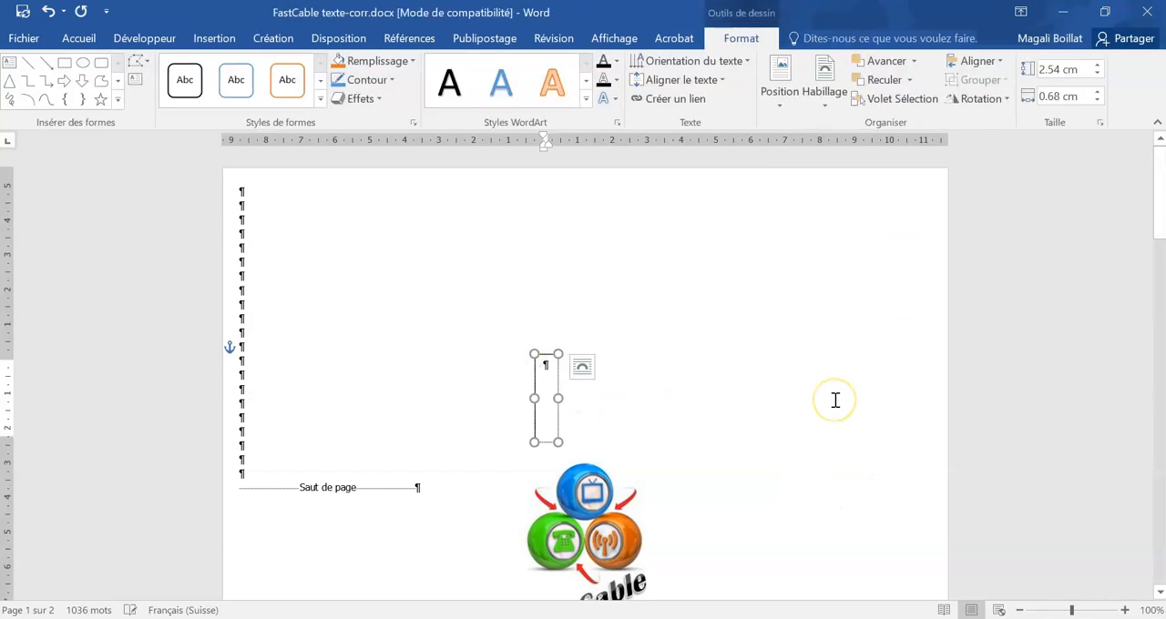
type("Nom et p")
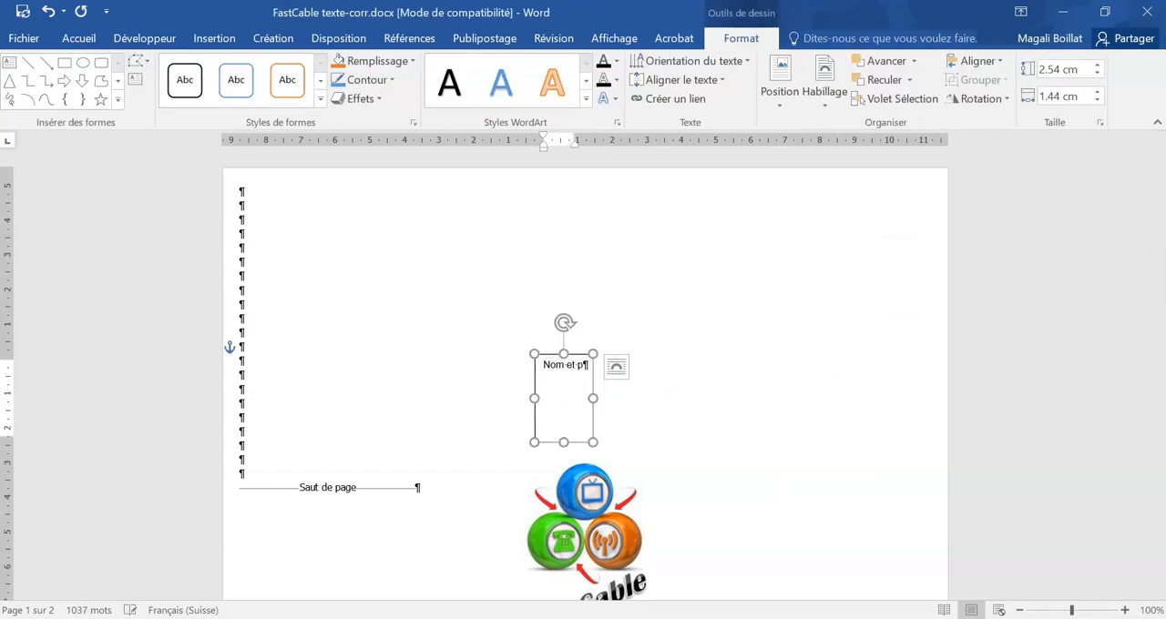
type("rénom")
left_click_drag(608, 443, 649, 396)
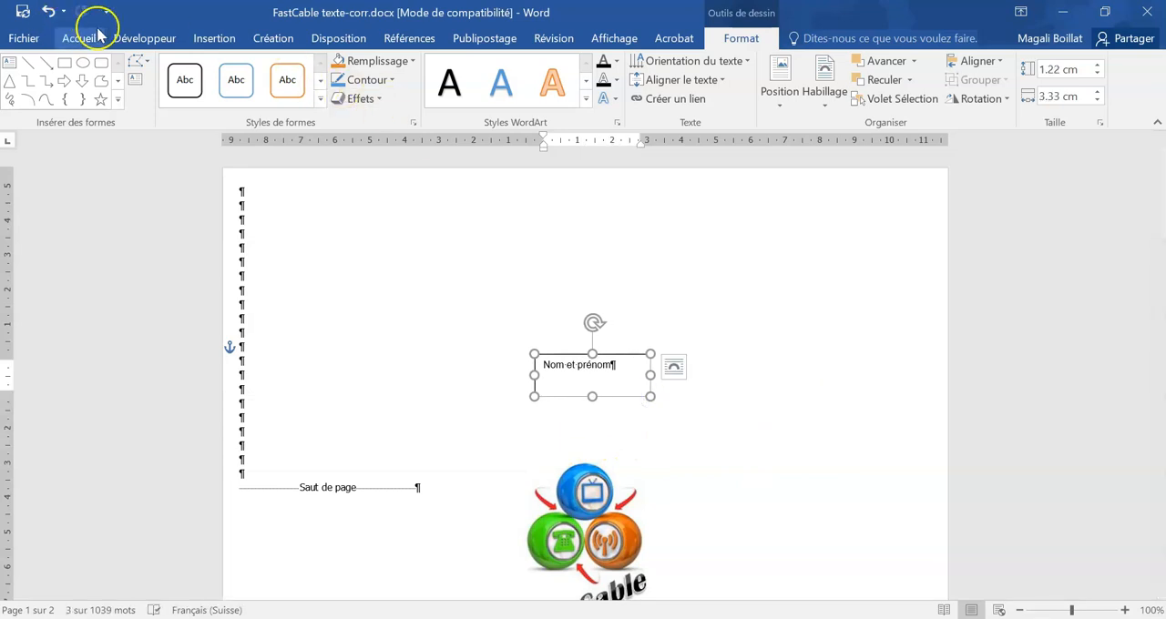
Step: Centre the text in the "Nom et prénom" text box and move the box just below the FastCable logo
left_click(94, 31)
left_click(336, 94)
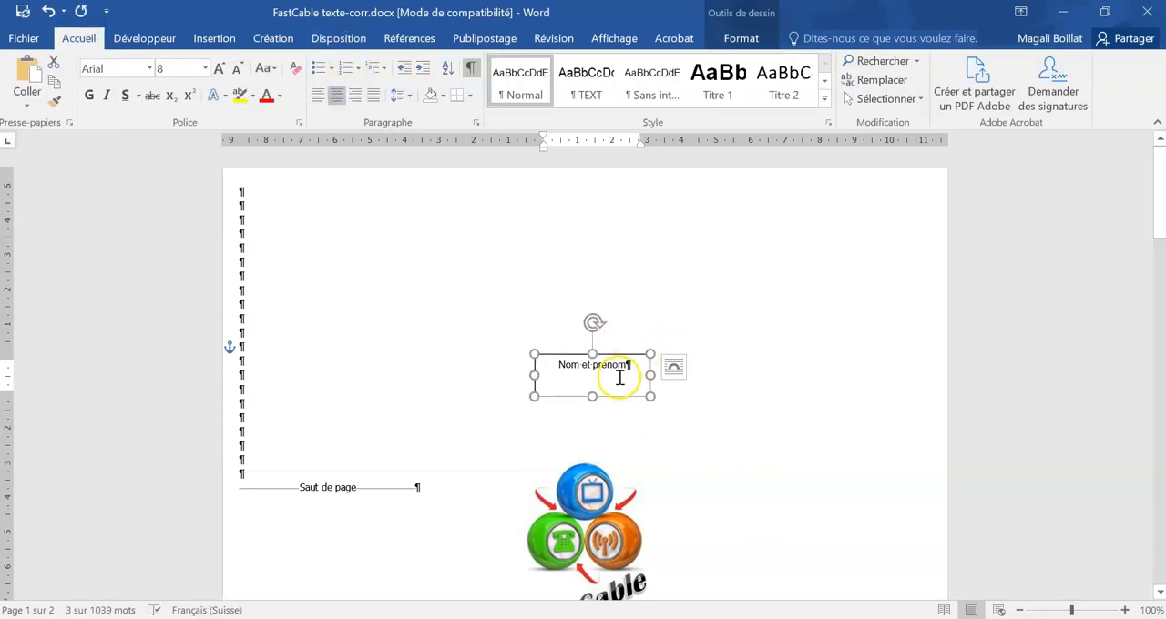
left_click_drag(616, 398, 608, 430)
left_click(734, 424)
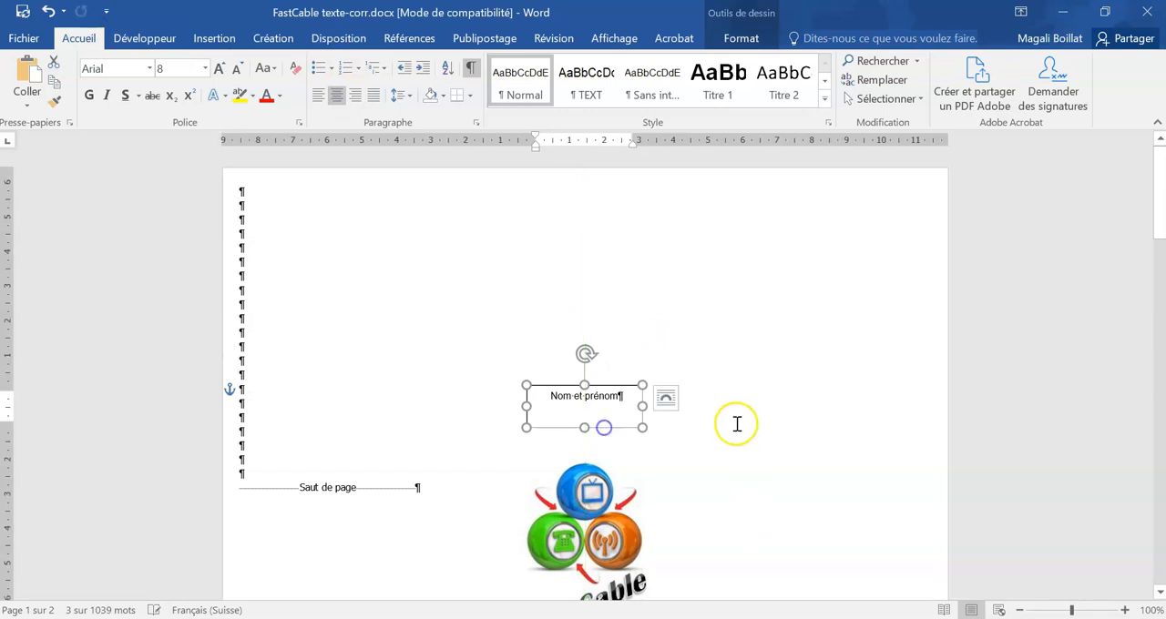
scroll(737, 421, "down", 3)
left_click_drag(589, 253, 596, 544)
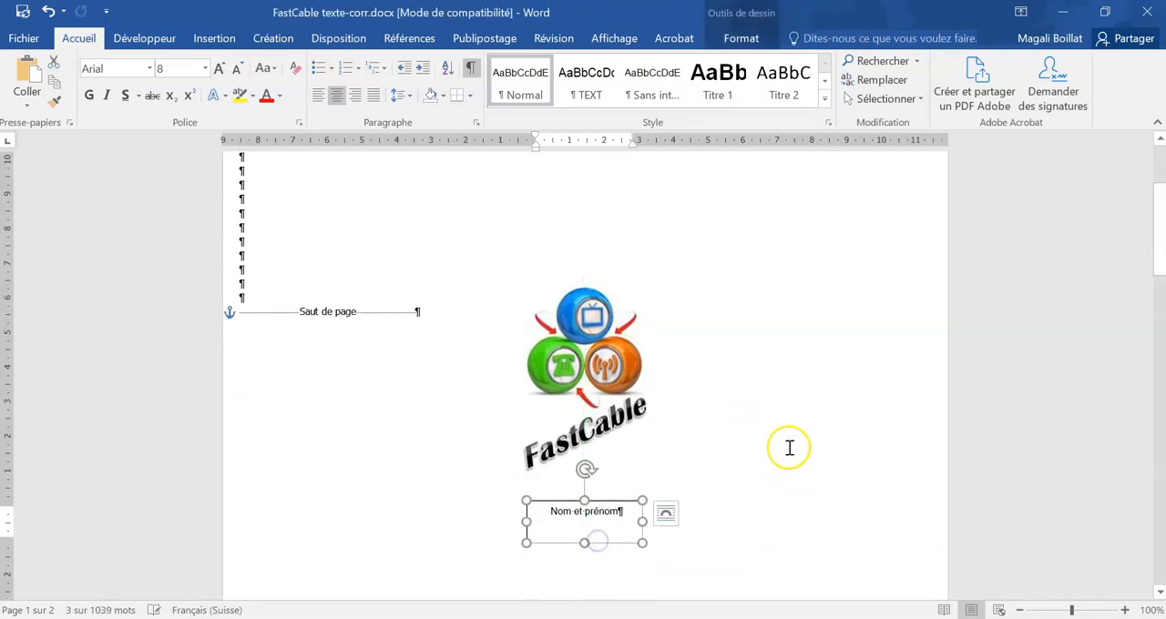
Step: Insert a page break before the red title "L'entreprise" to create a separate second page
scroll(791, 422, "down", 3)
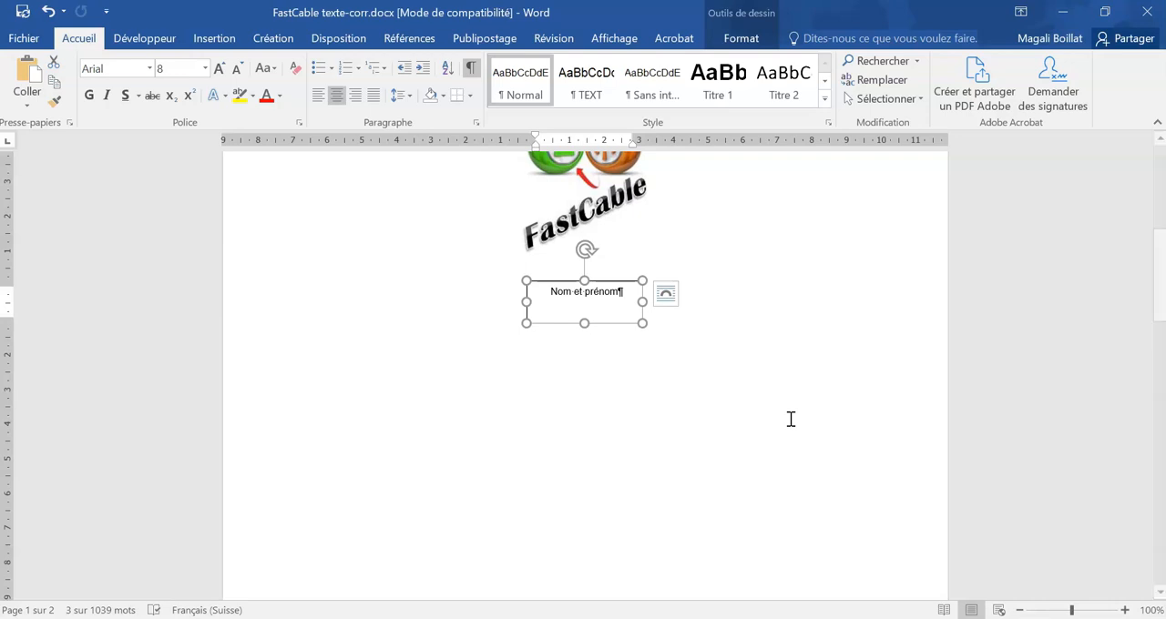
scroll(791, 419, "down", 10)
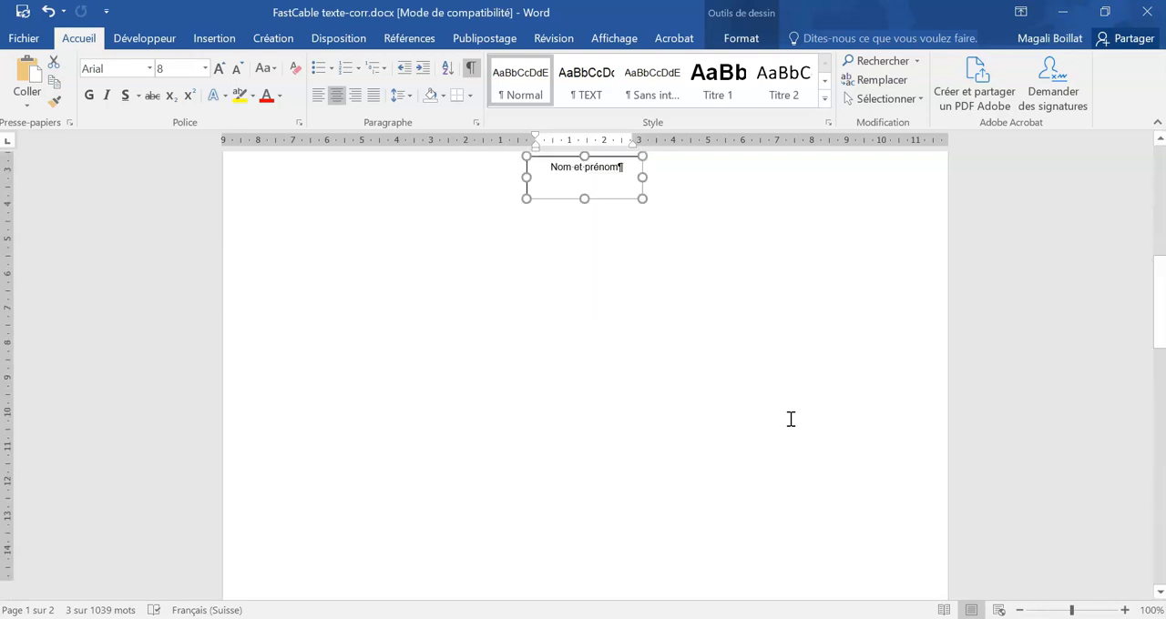
left_click(402, 316)
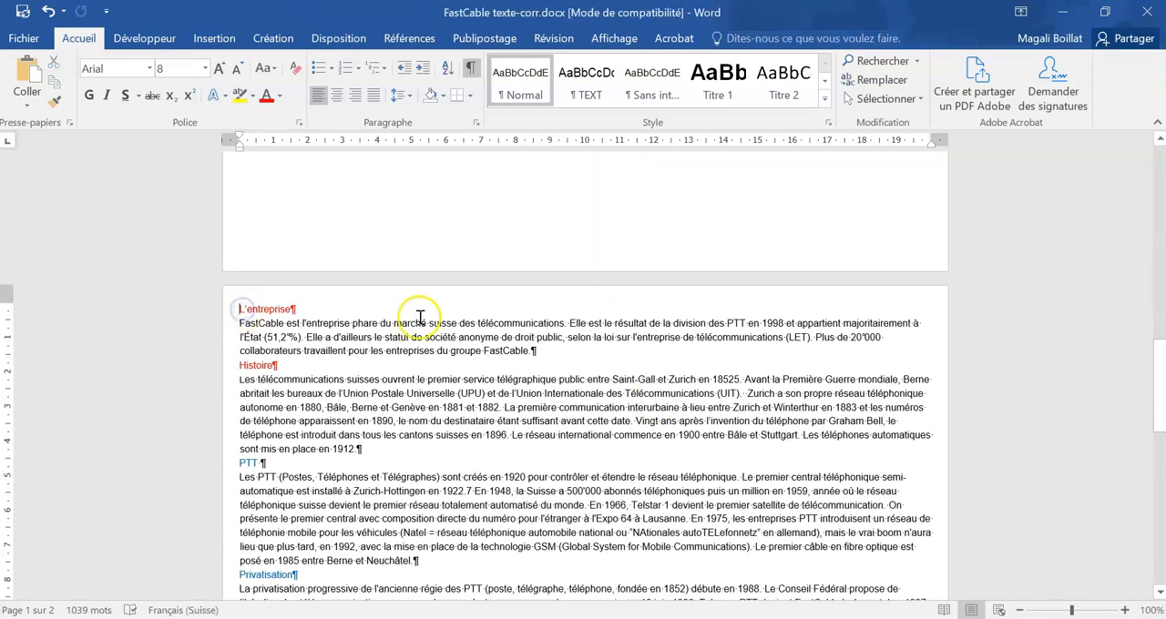
key("ctrl+Return")
scroll(419, 316, "up", 6)
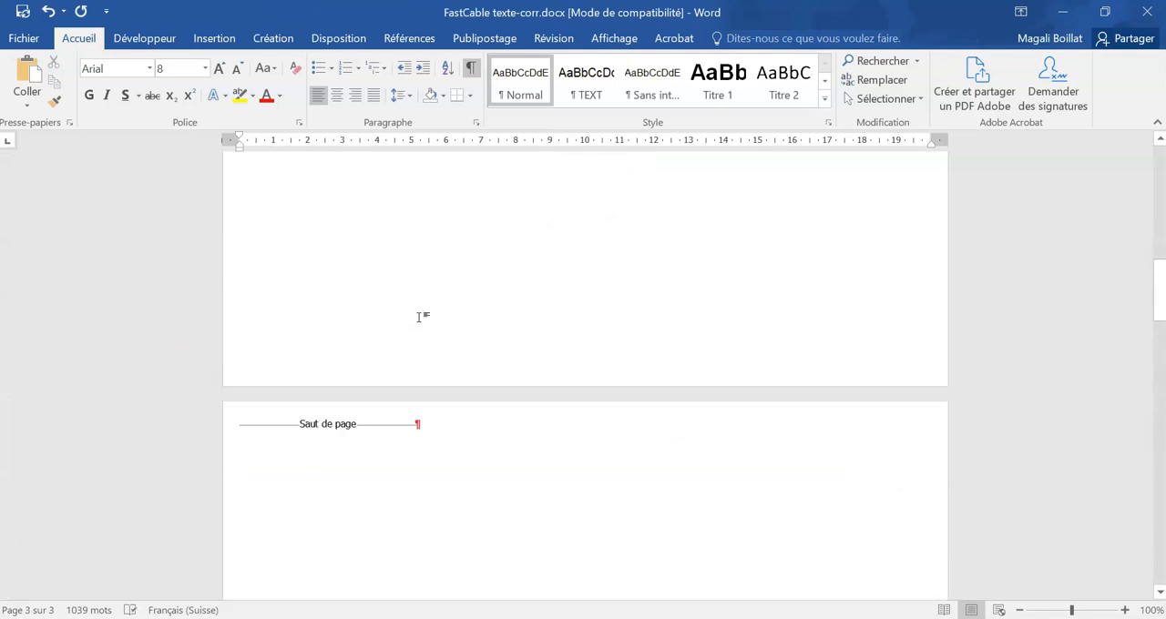
Step: Add four blank paragraphs above the page break on page 2 and apply the TEXT style to them and the break
left_click(242, 484)
scroll(382, 471, "down", 2)
key("Return")
key("Return")
key("Return")
key("Return")
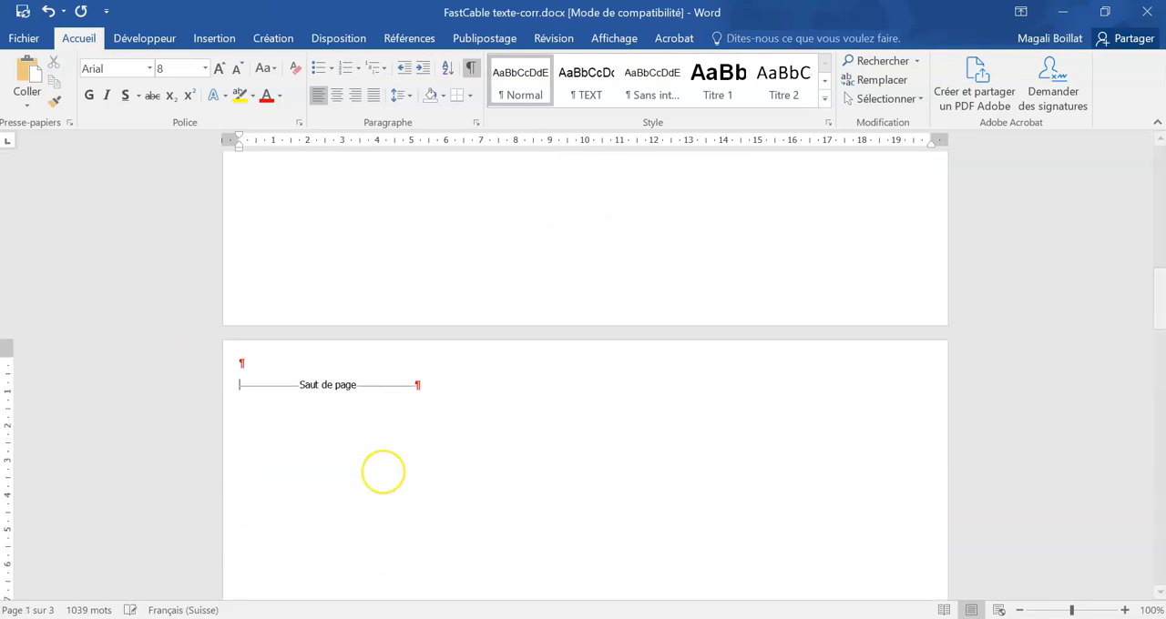
left_click(446, 483)
left_click_drag(447, 483, 213, 355)
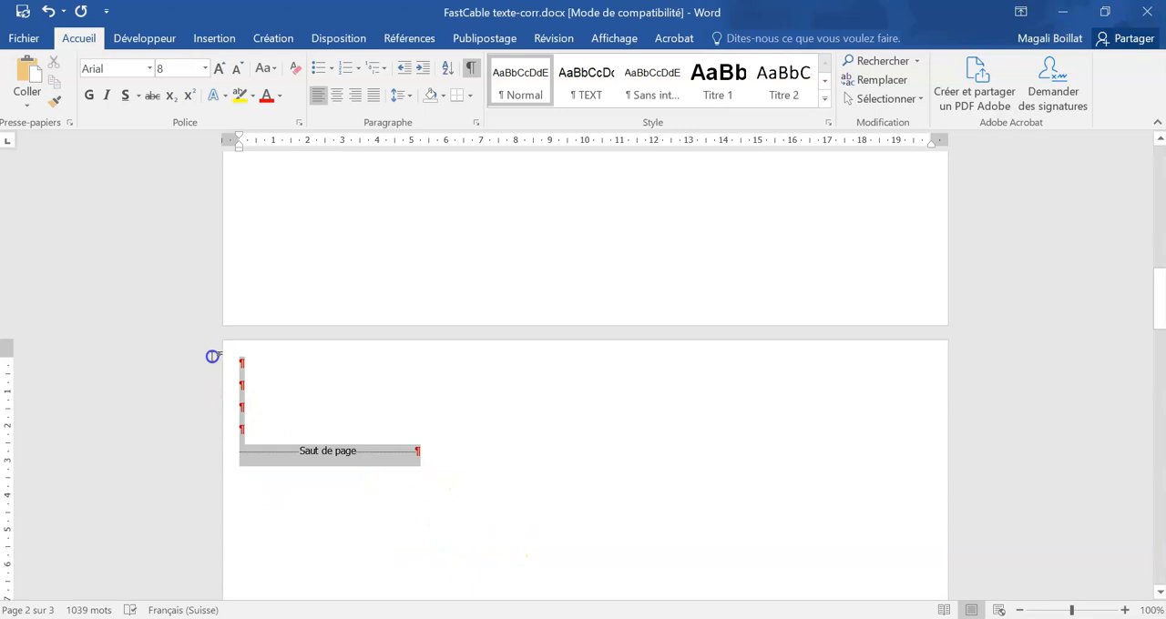
left_click(587, 74)
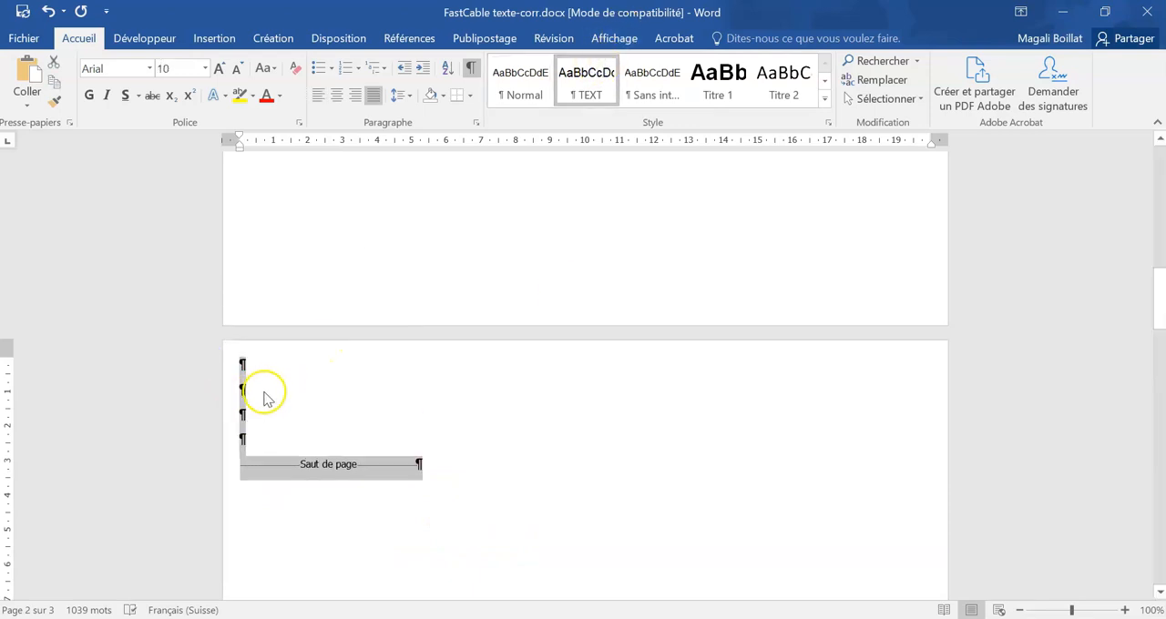
Step: Enter the title "Sommaire" in the first blank paragraph of page 2
left_click(255, 364)
type("S")
key("BackSpace")
type("Sommaire")
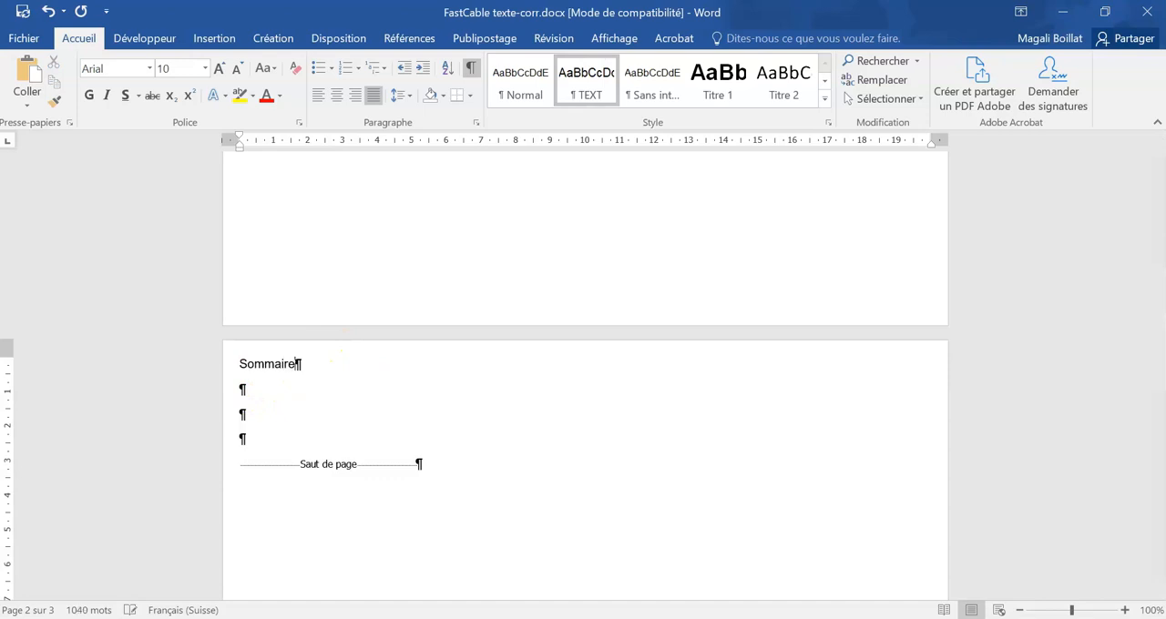
Step: Set the page margins to the Normales preset, with 2.5 cm on all four sides
left_click(287, 401)
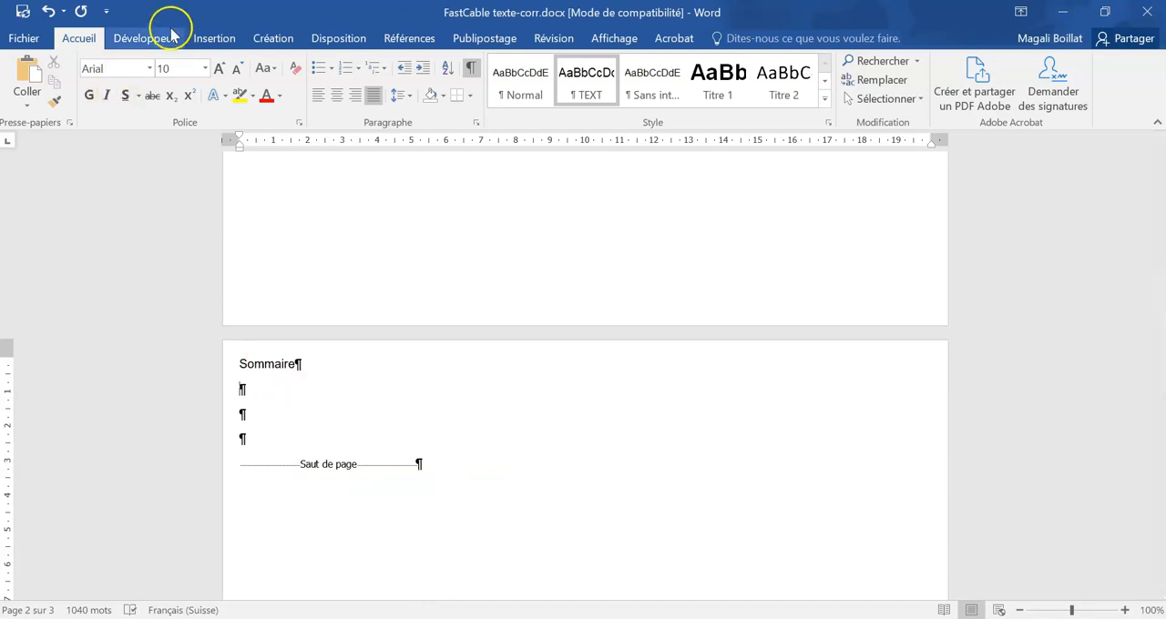
left_click(217, 39)
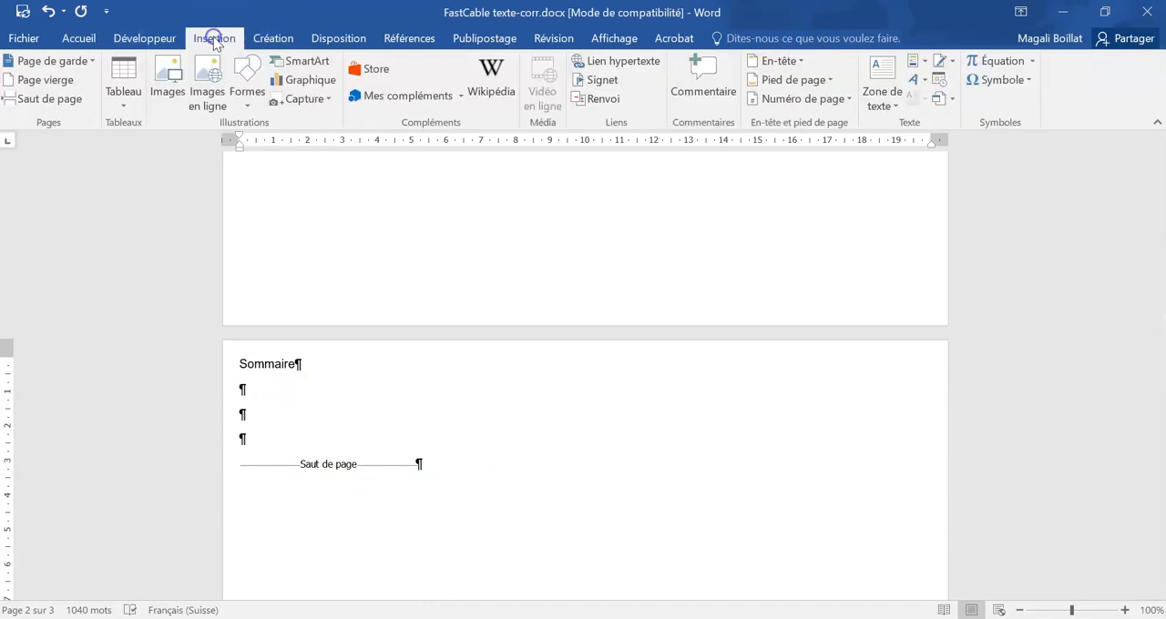
left_click(273, 37)
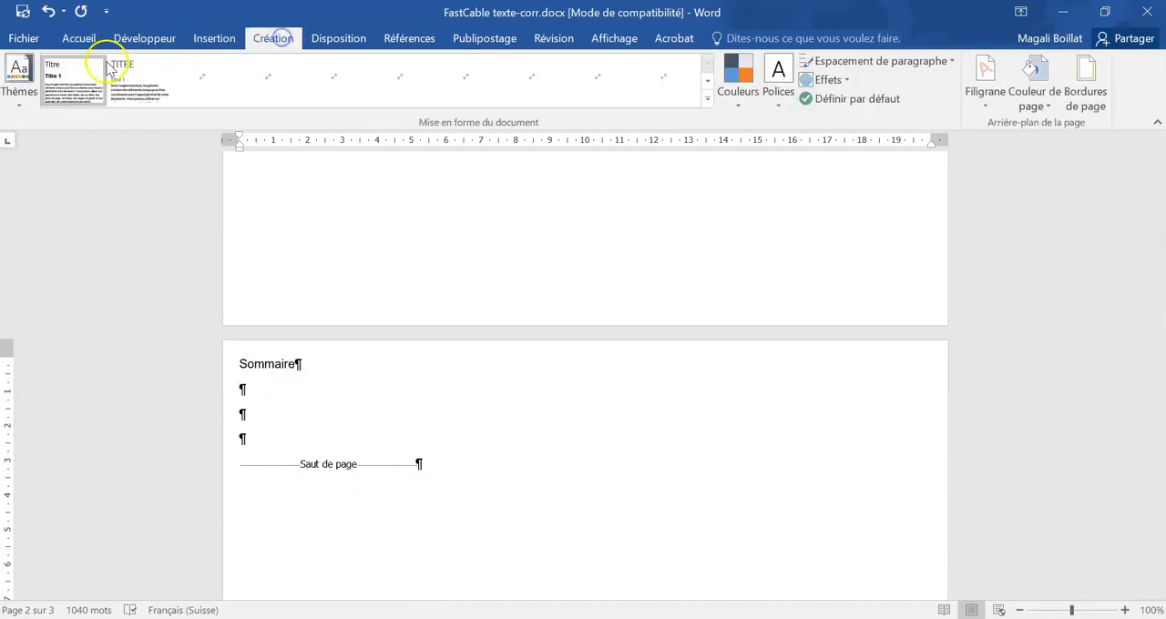
left_click(328, 38)
left_click(20, 75)
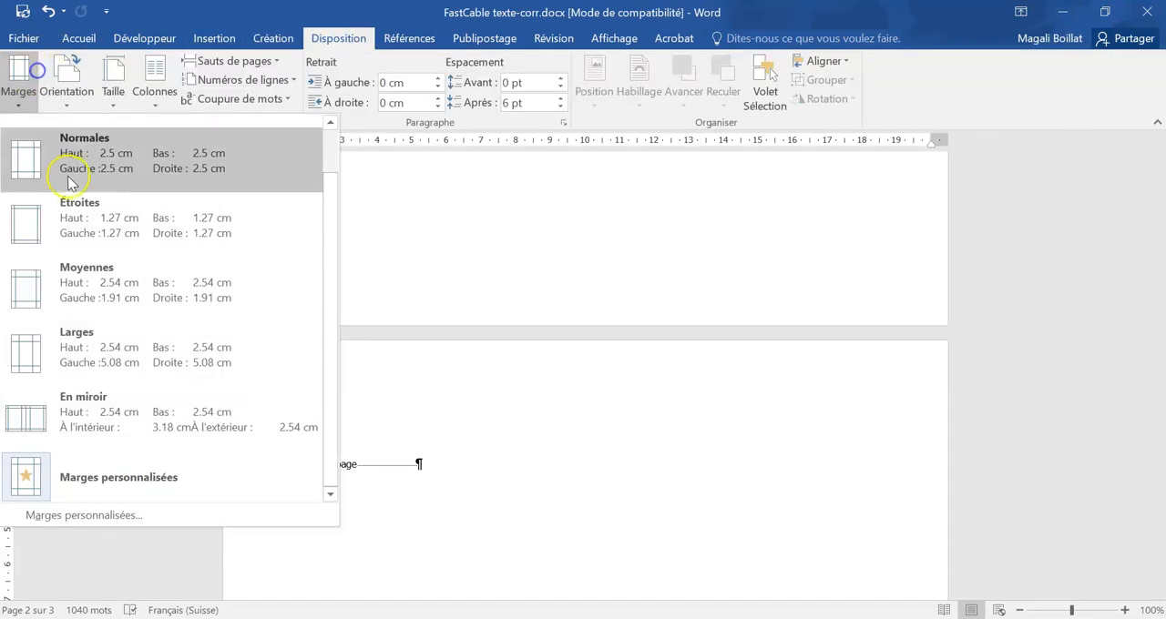
left_click(120, 169)
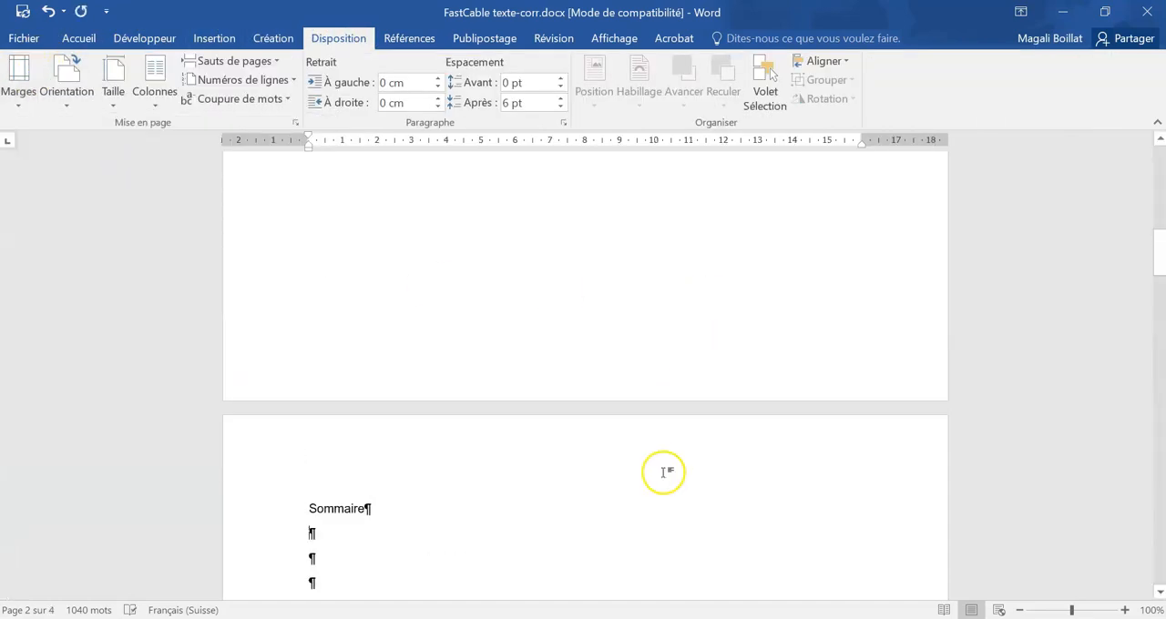
Step: Move the "Nom et prénom" text box on page 1 so that it is centred beneath the FastCable logo
scroll(664, 472, "down", 2)
left_click(600, 492)
mouse_move(600, 492)
left_mouse_down()
mouse_move(563, 495)
mouse_move(574, 508)
mouse_move(555, 499)
mouse_move(578, 499)
left_mouse_up()
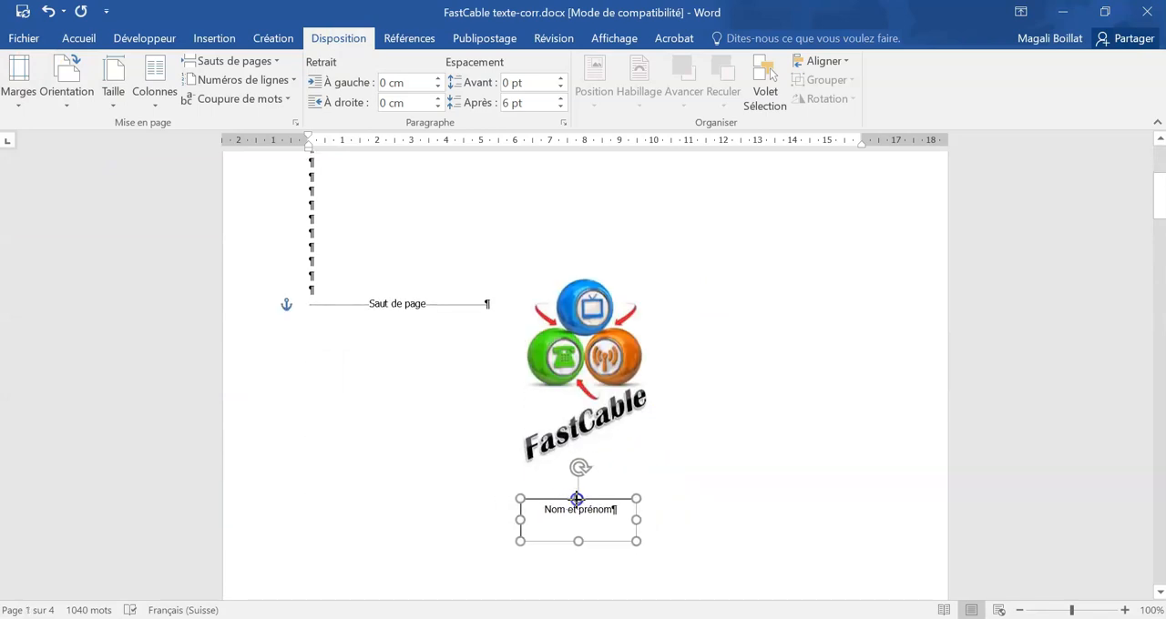
scroll(684, 480, "down", 5)
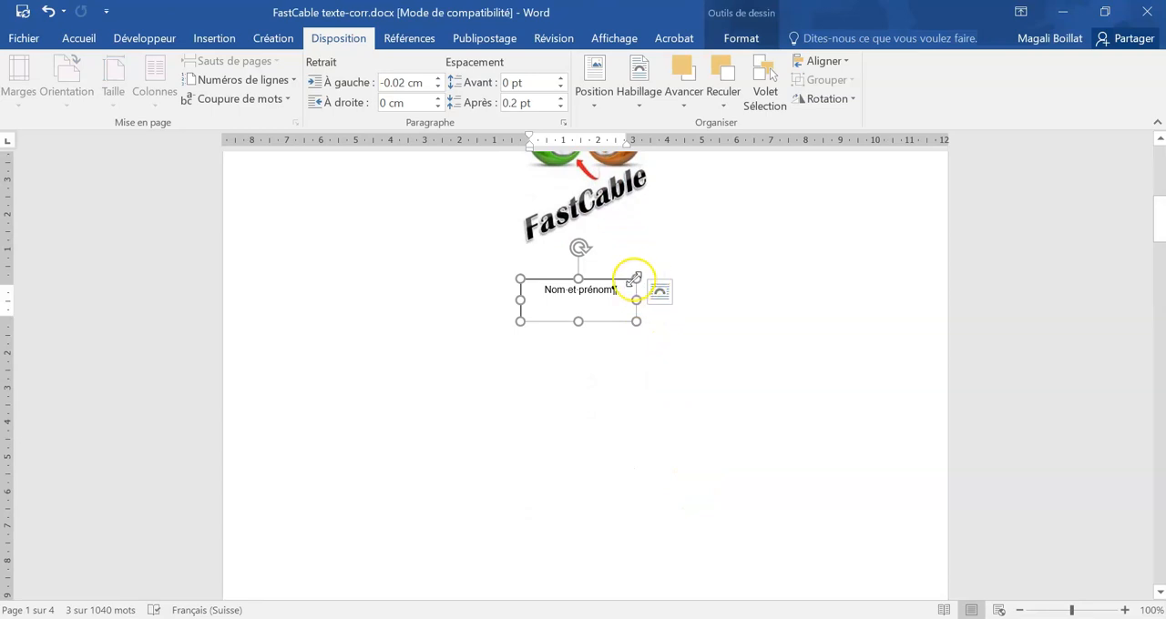
left_click(660, 292)
left_click(747, 401)
left_click_drag(608, 279, 615, 281)
left_click(664, 287)
left_click(671, 260)
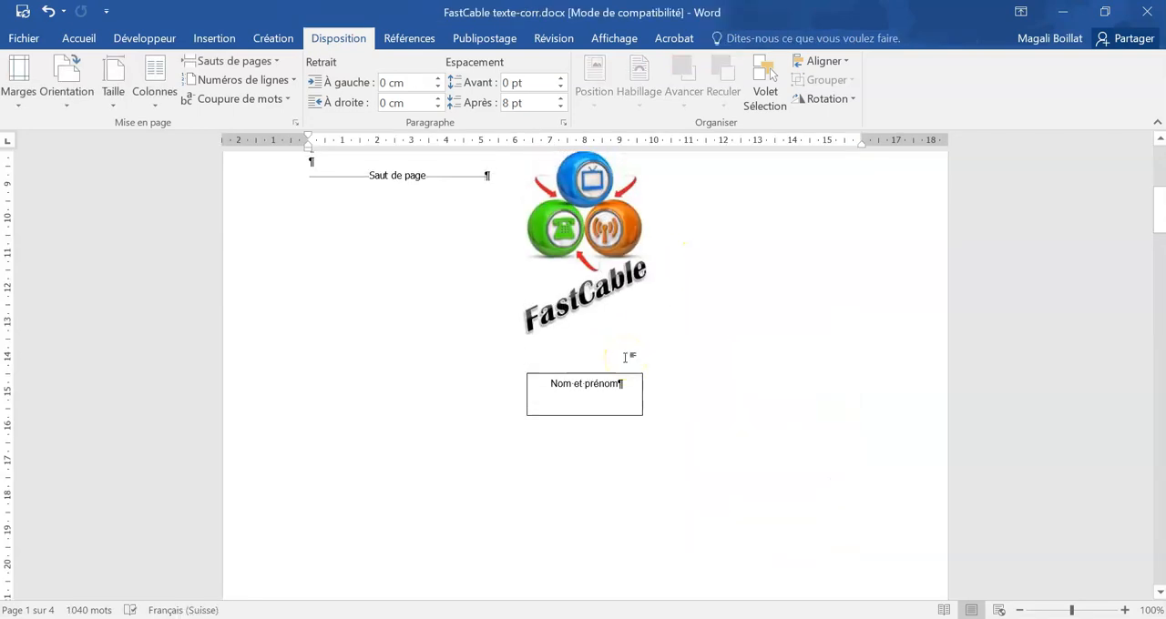
Step: Insert an automatic table of contents in the blank paragraph below the title "Sommaire" on page 2
scroll(625, 357, "down", 10)
left_click(340, 286)
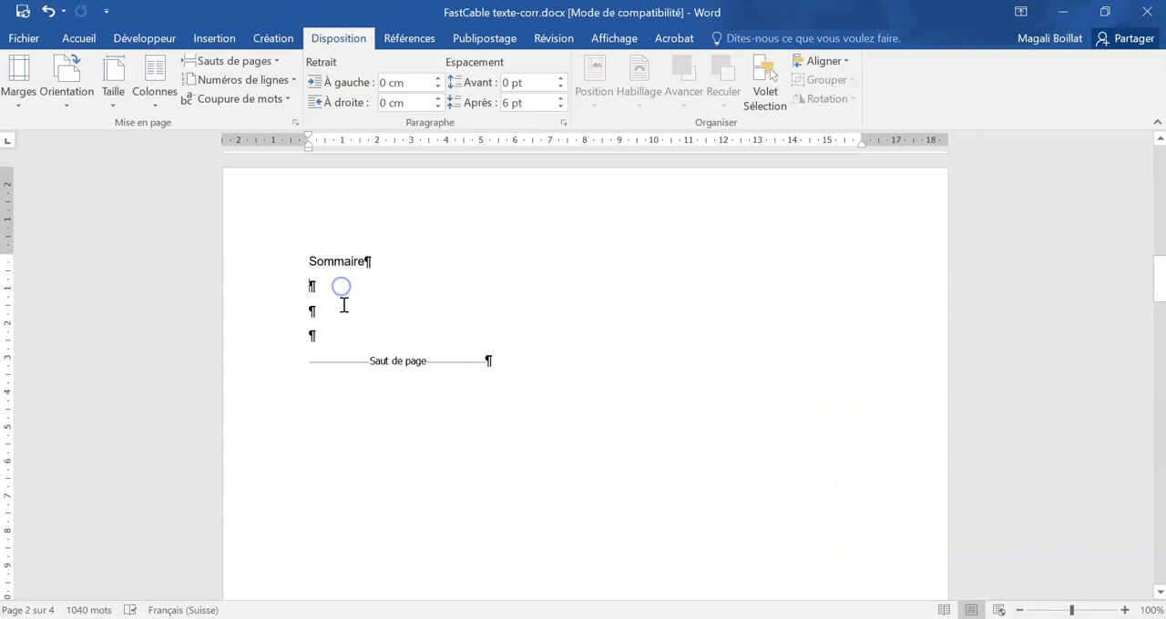
left_click(214, 38)
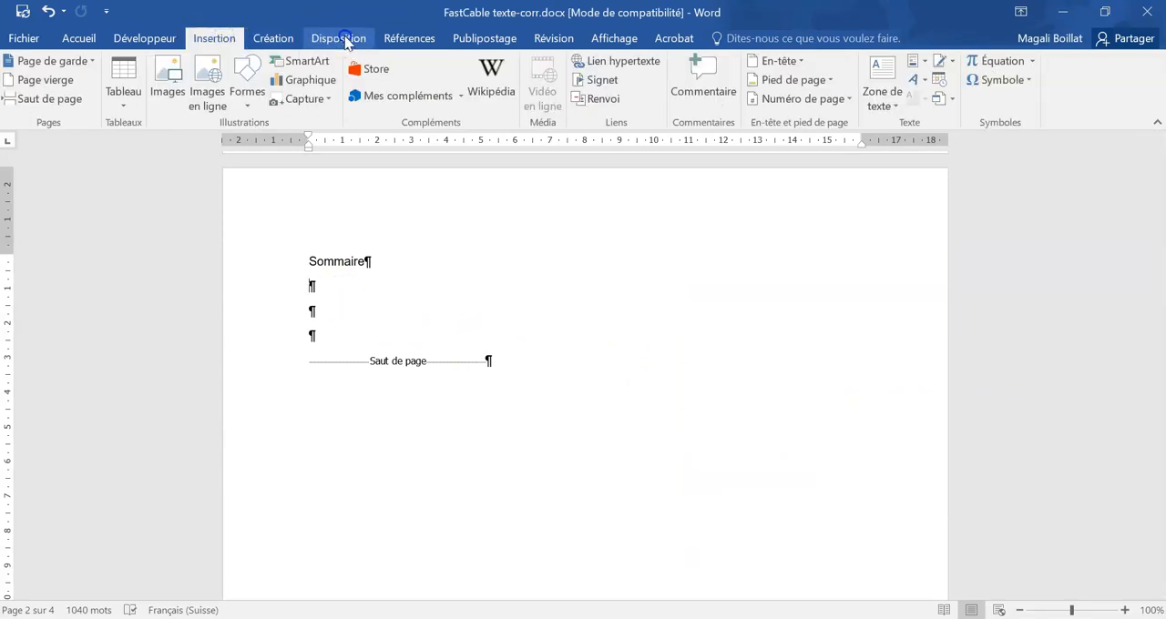
left_click(409, 38)
left_click(24, 91)
left_click(95, 312)
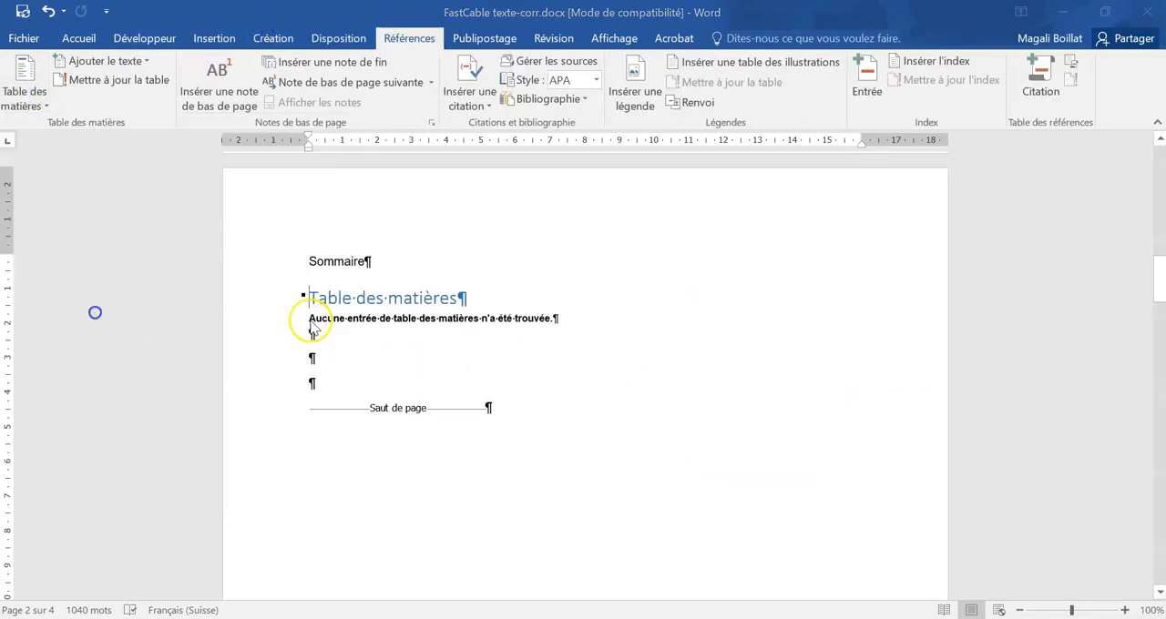
Step: Delete the heading text "Table des matières" inside the table of contents and apply the TEXT style to the emptied line
left_click(613, 368)
left_click_drag(427, 303, 312, 298)
key("Delete")
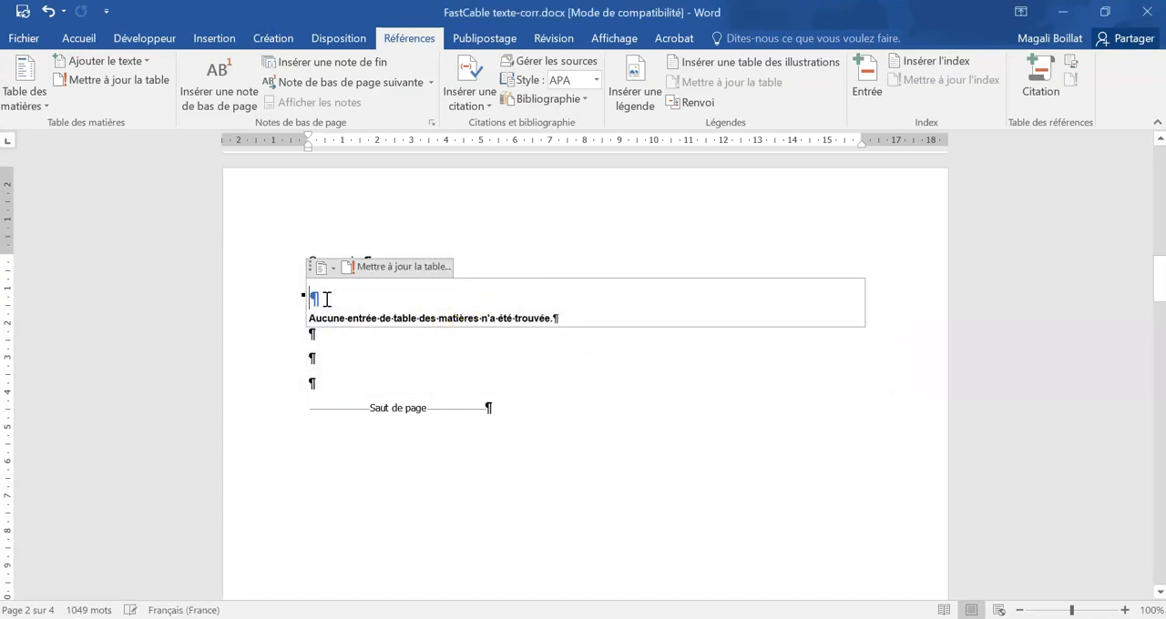
left_click(75, 36)
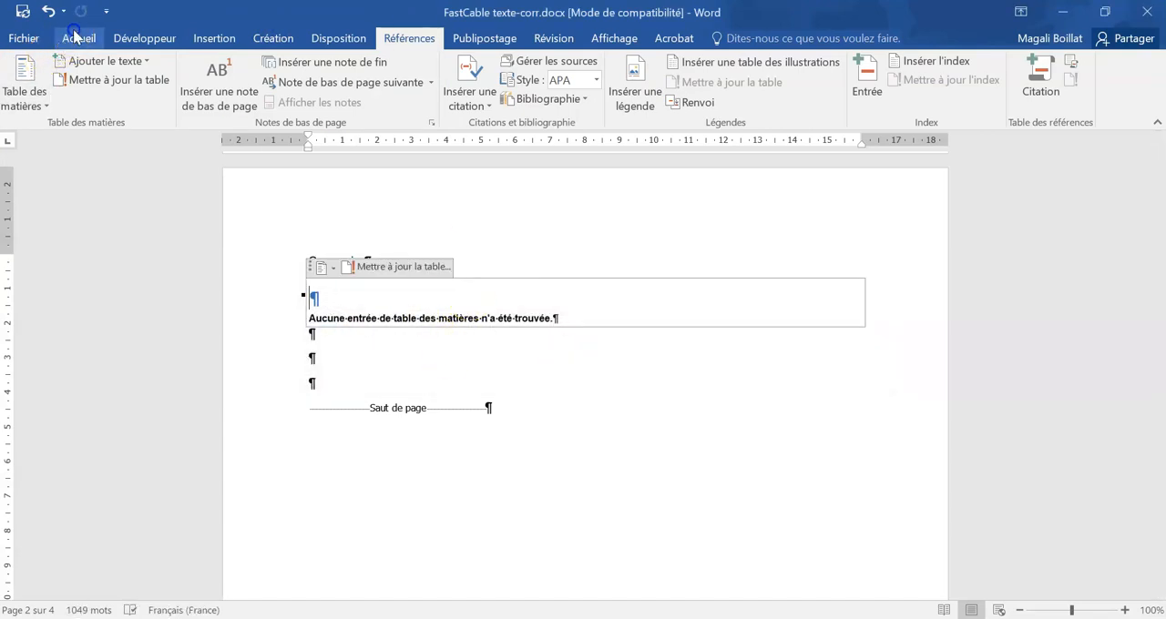
left_click(585, 77)
left_click(359, 362)
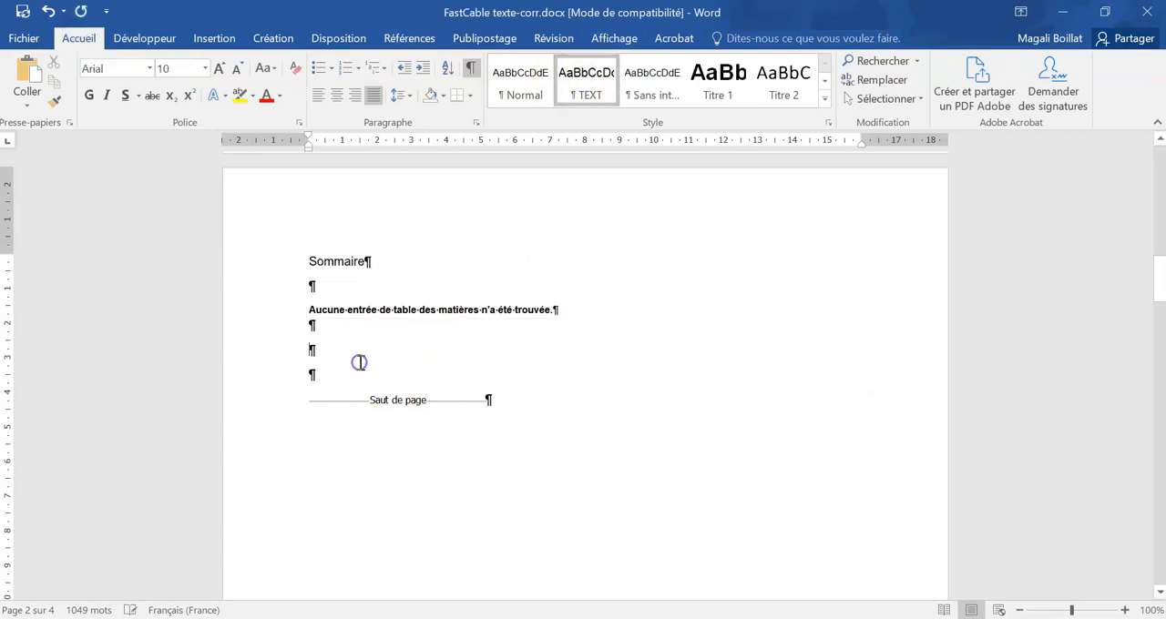
left_click(500, 360)
Step: Apply the Titre 1 style to the red title "L'entreprise" on page 3
scroll(516, 402, "up", 9)
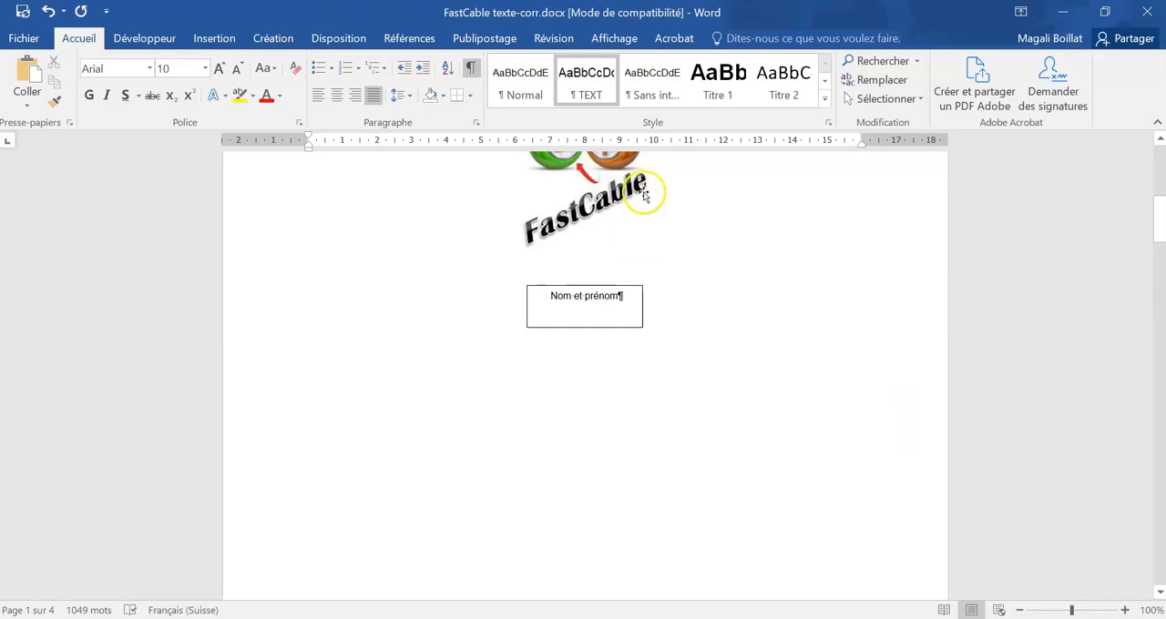
scroll(583, 258, "up", 3)
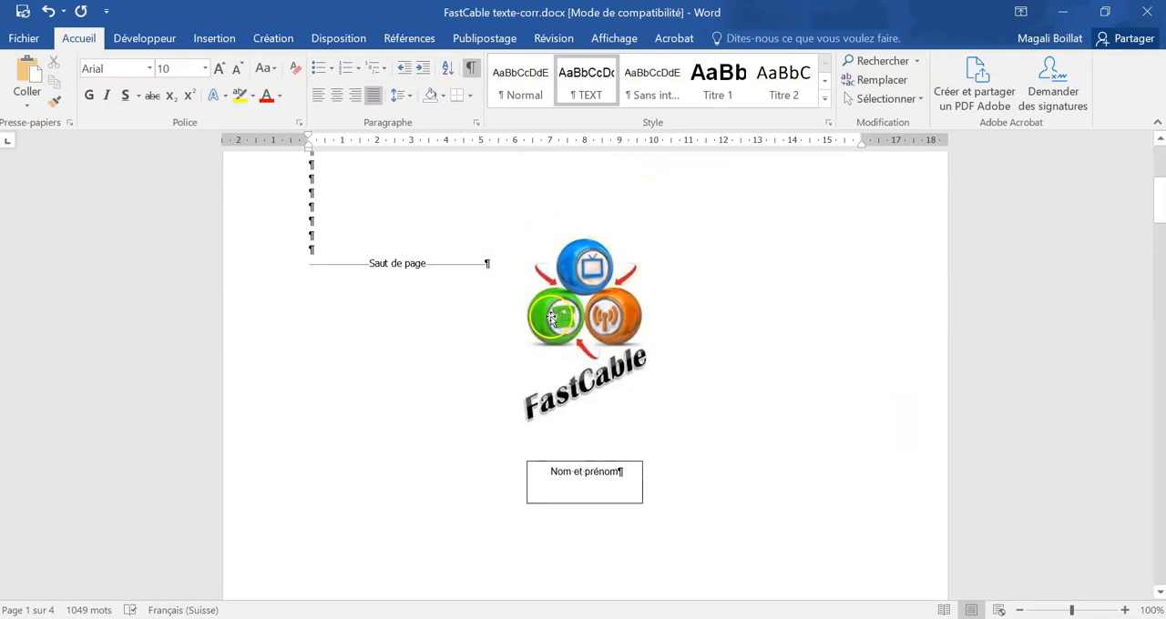
scroll(647, 354, "down", 8)
scroll(647, 354, "down", 10)
left_click_drag(382, 378, 307, 377)
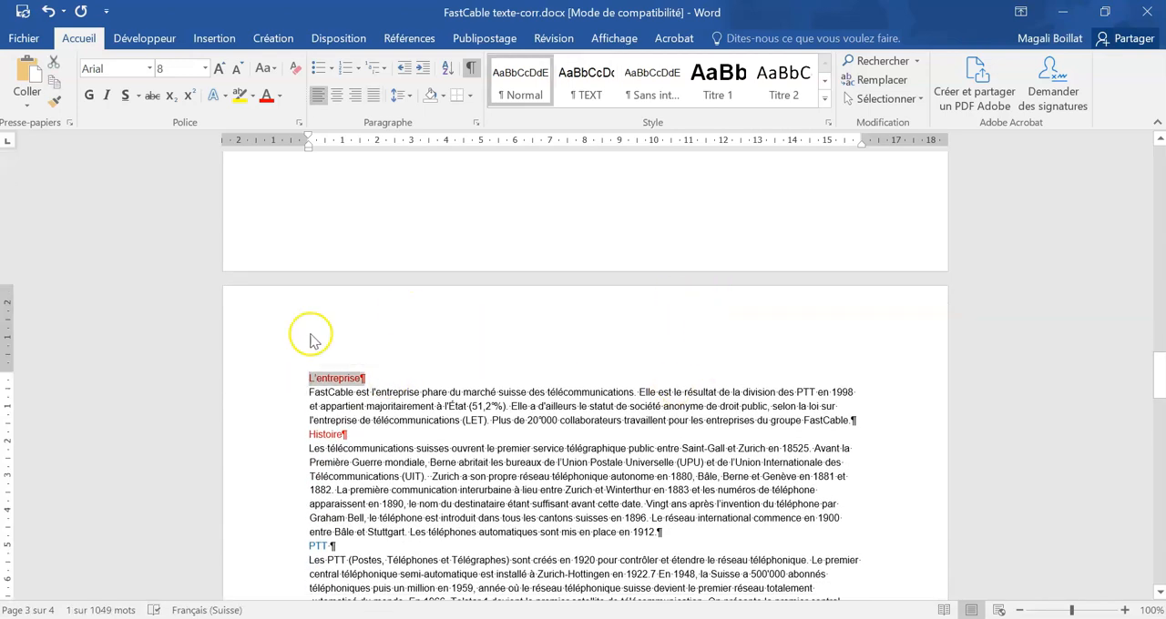
left_click(717, 79)
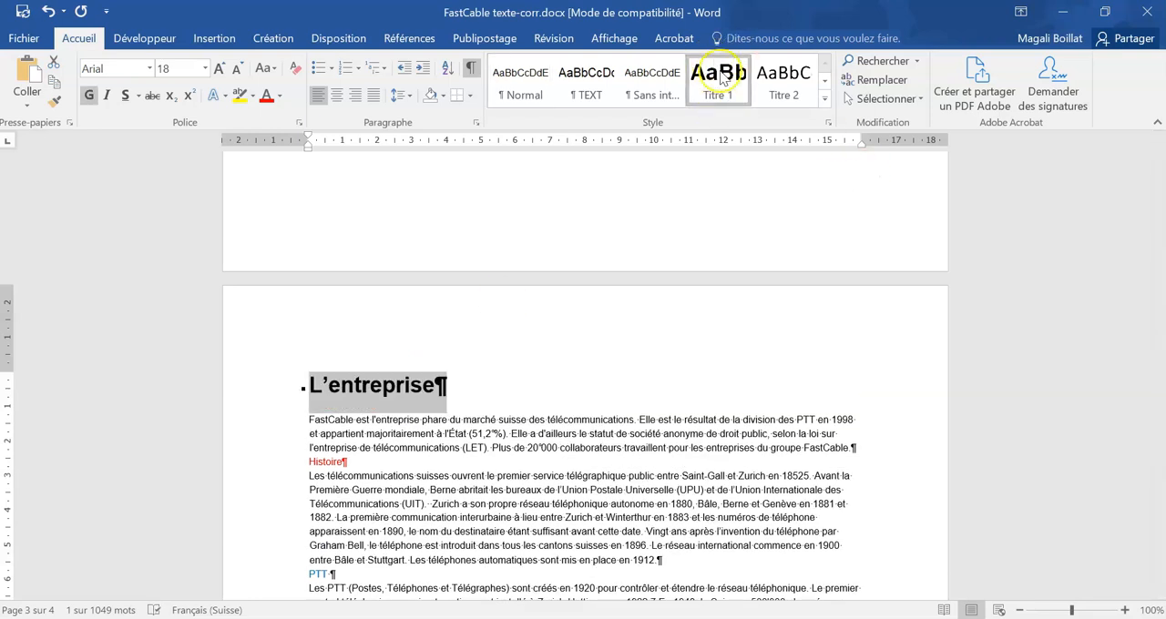
Step: Modify the Titre 1 style to use the blue Accent 1 theme colour for its font
right_click(722, 82)
left_click(743, 118)
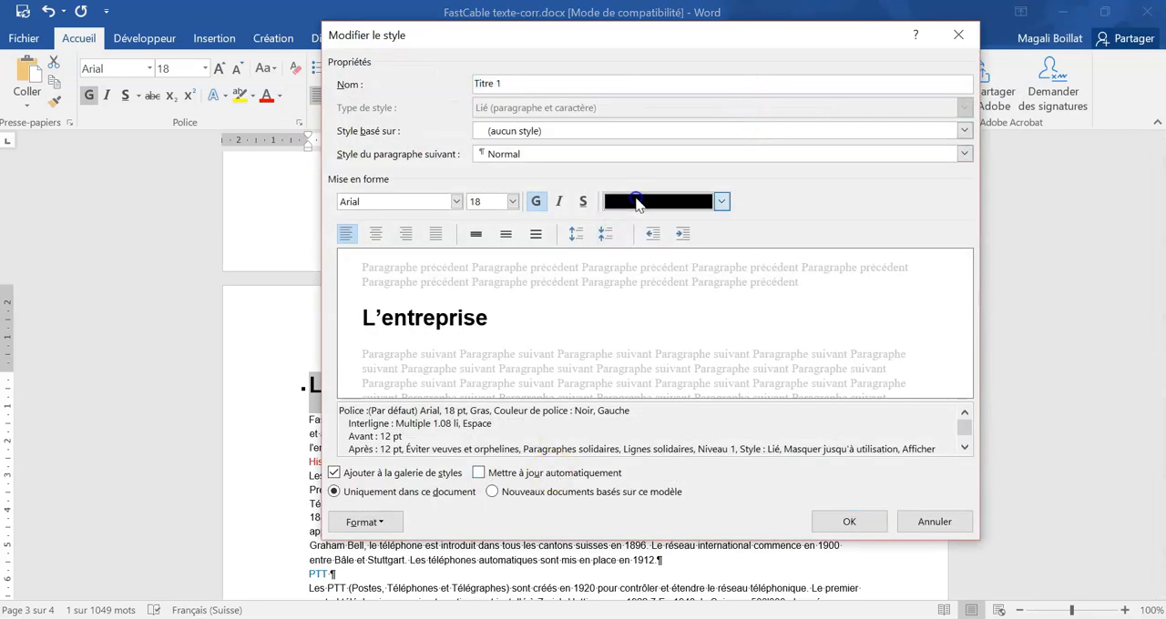
left_click(722, 201)
left_click(670, 263)
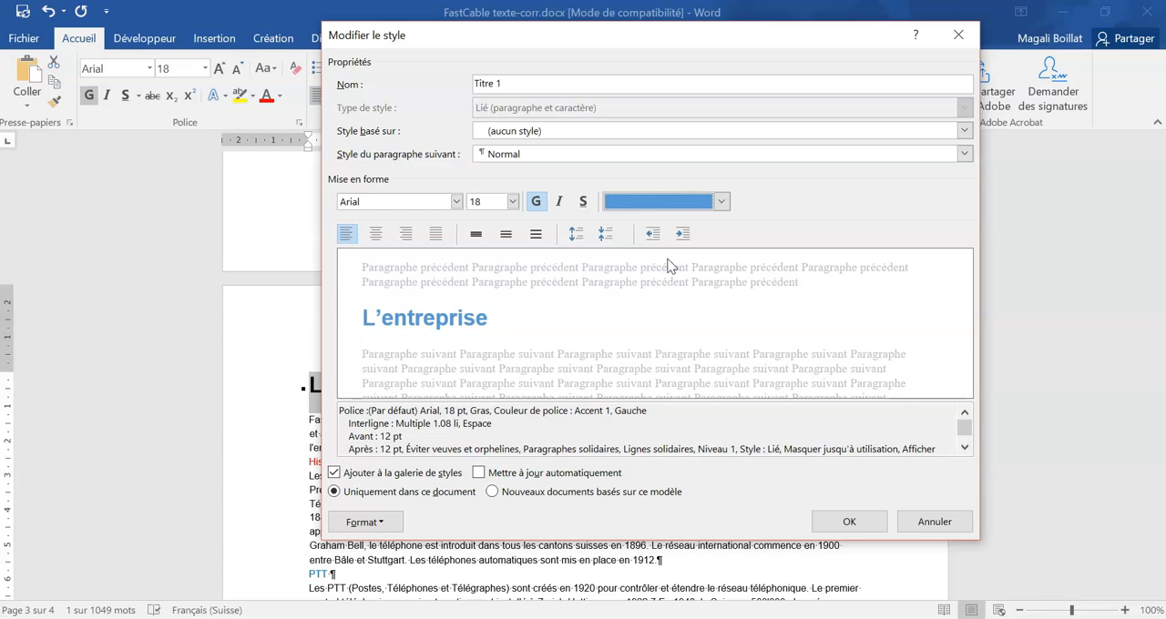
left_click(846, 522)
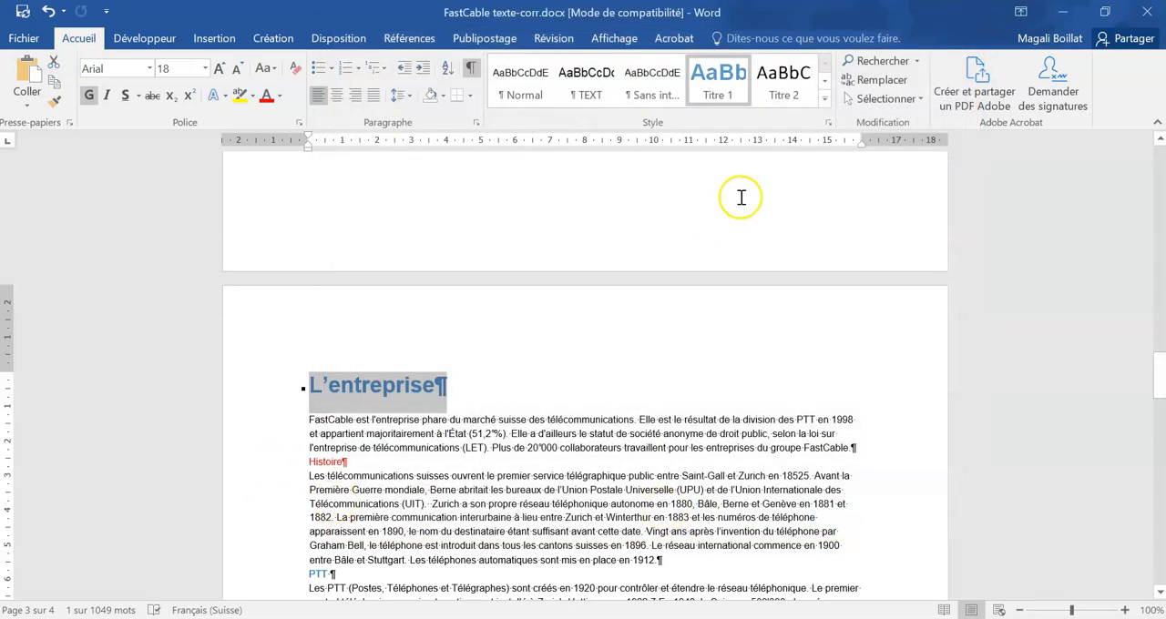
Step: Apply the Titre 1 style to the red titles "Histoire" and "Structure de l'entreprise"
scroll(671, 331, "down", 1)
left_click(293, 420)
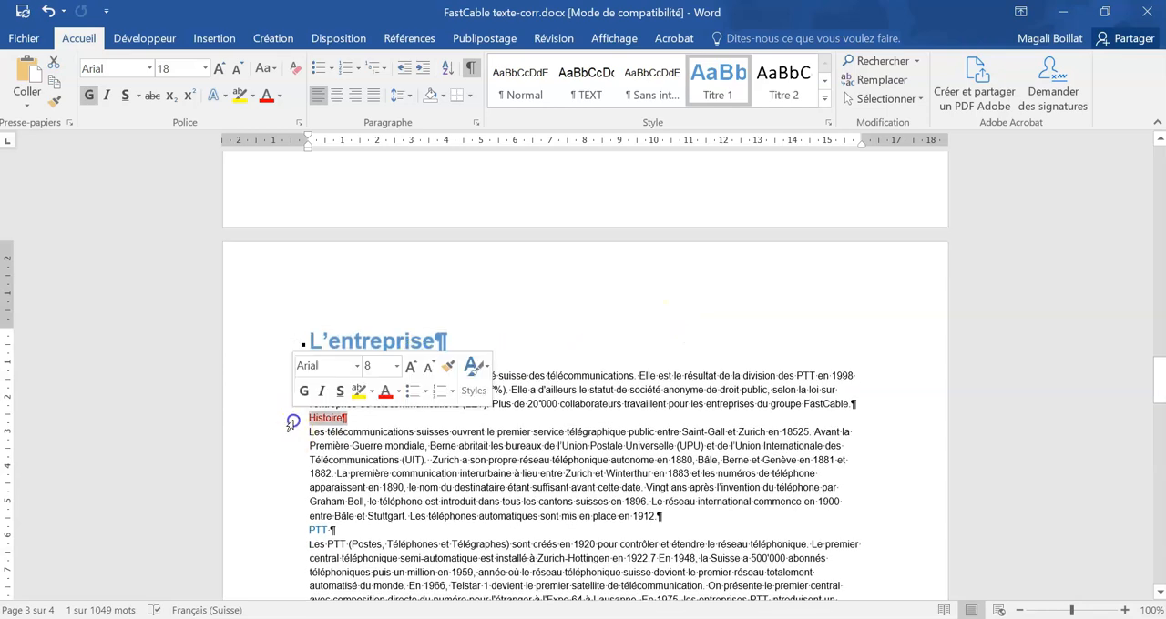
left_click(718, 82)
scroll(324, 391, "down", 10)
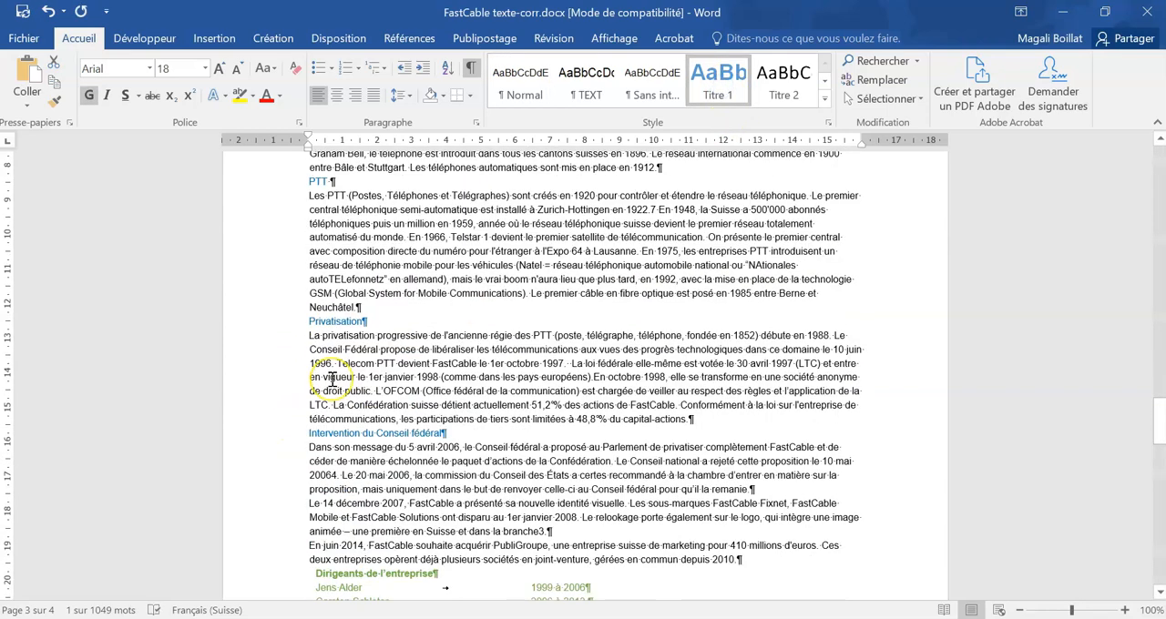
scroll(333, 379, "down", 9)
left_click(283, 313)
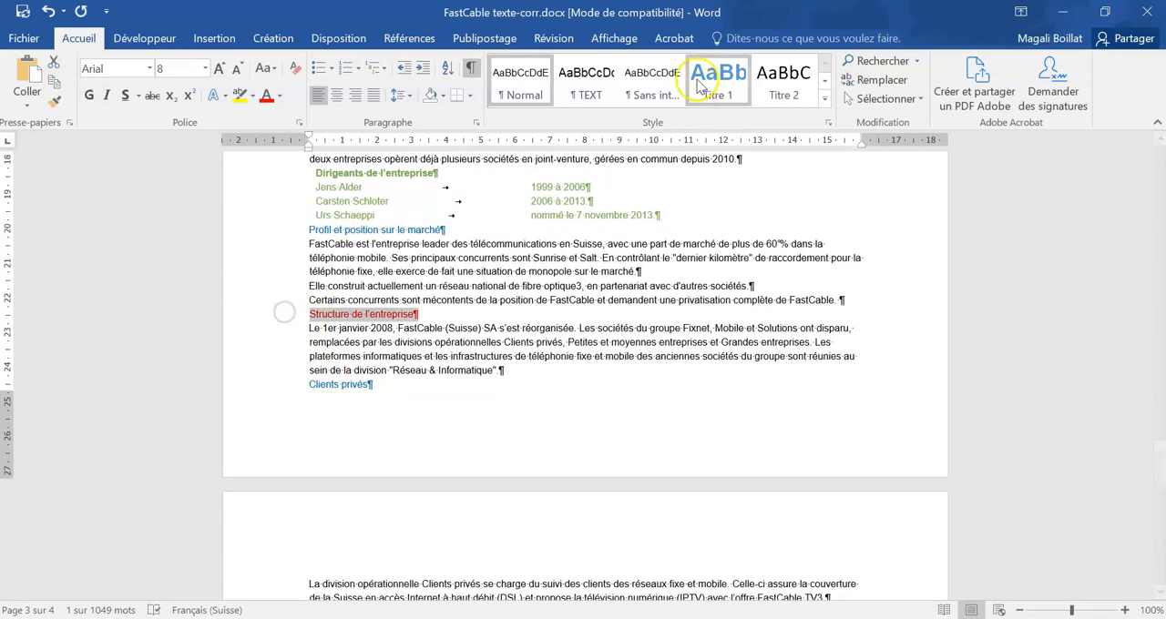
left_click(718, 82)
Step: Apply the Titre 2 style to the blue subtitle "Réseau & Informatique" on the last page
scroll(437, 384, "down", 6)
scroll(435, 387, "down", 8)
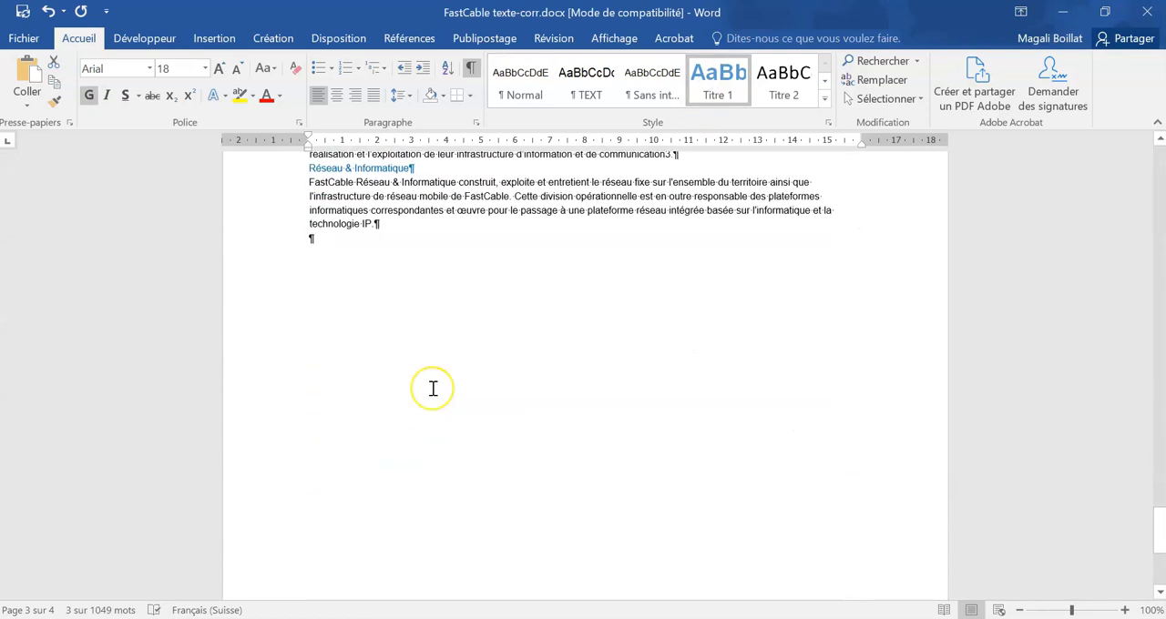
scroll(433, 389, "up", 7)
scroll(433, 389, "down", 1)
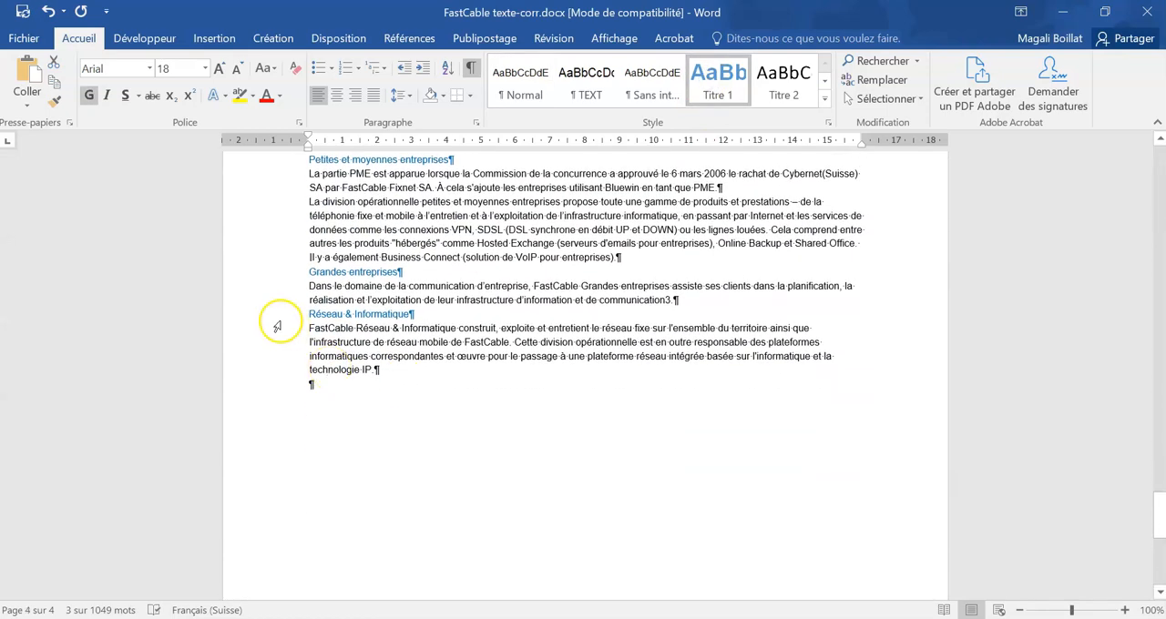
left_click(277, 316)
left_click(782, 91)
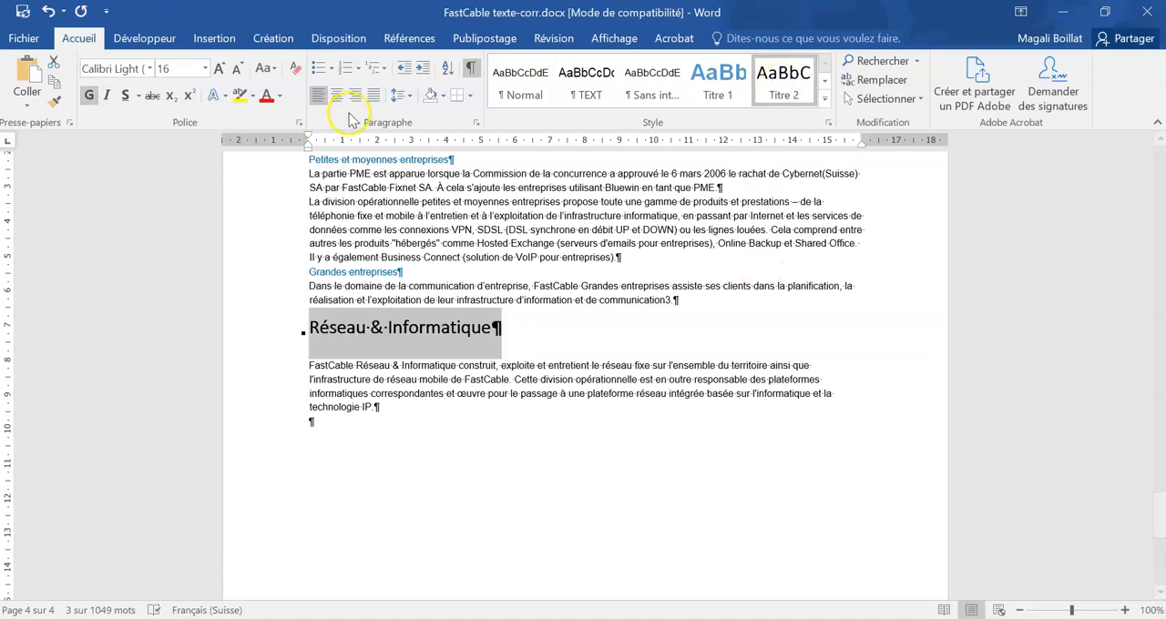
Step: Modify the Titre 2 style to use the green theme colour for its font
right_click(805, 89)
left_click(813, 121)
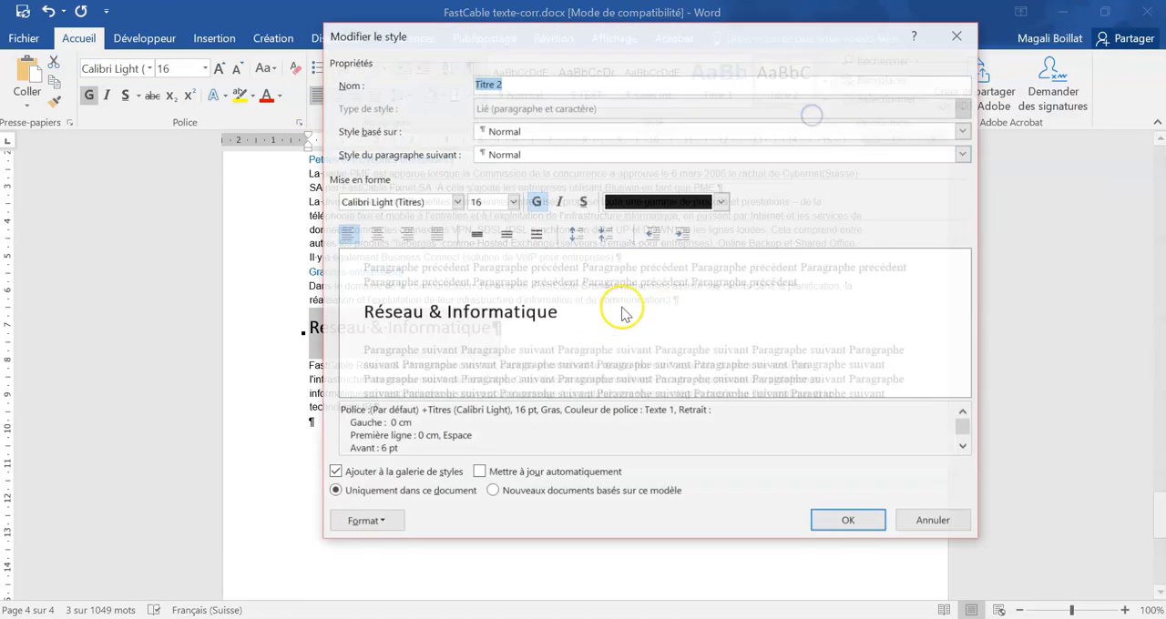
left_click(643, 201)
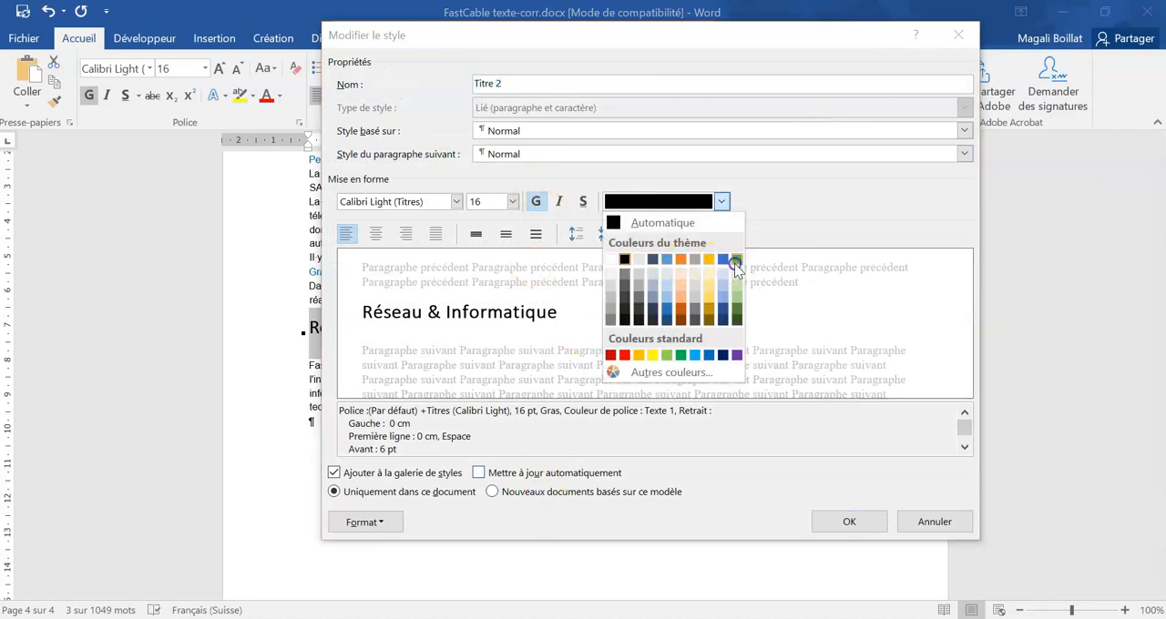
left_click(734, 261)
left_click(850, 521)
Step: Apply the Titre 2 style to the subtitles "Grandes entreprises", "Petites et moyennes entreprises" and "Clients privés"
scroll(282, 462, "up", 3)
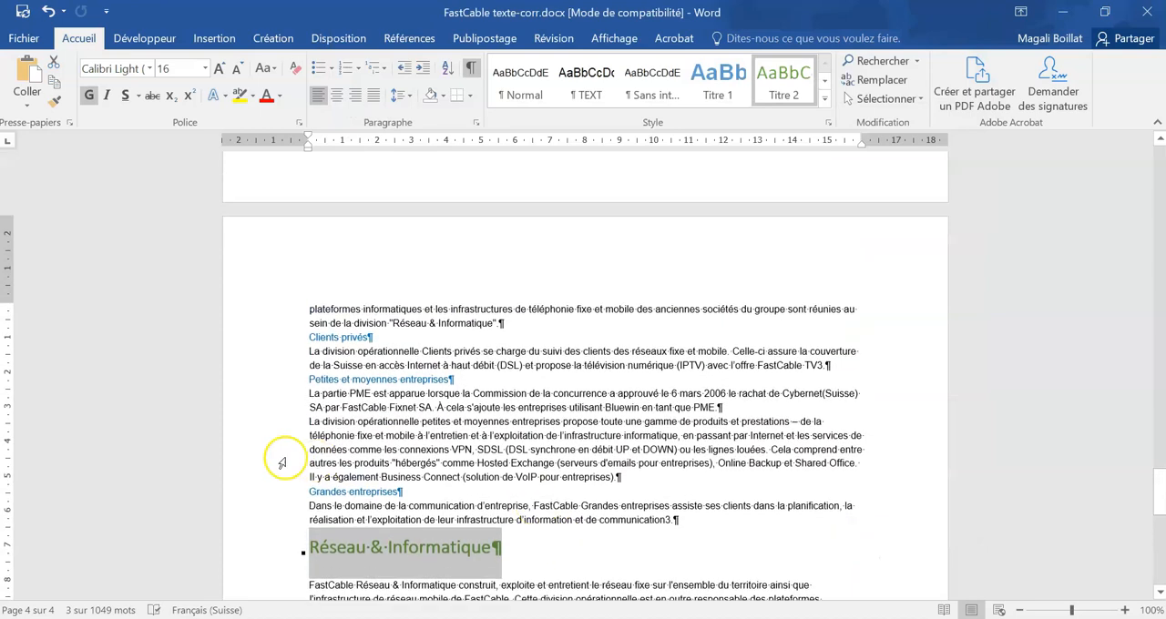
left_click(292, 492)
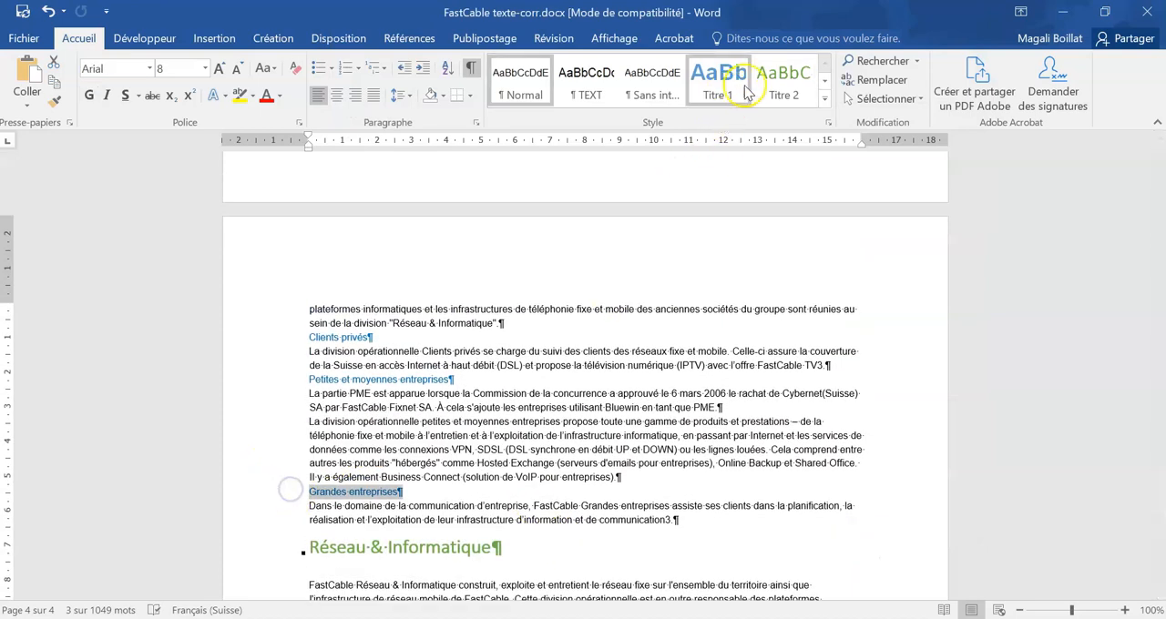
left_click(782, 78)
left_click(285, 385)
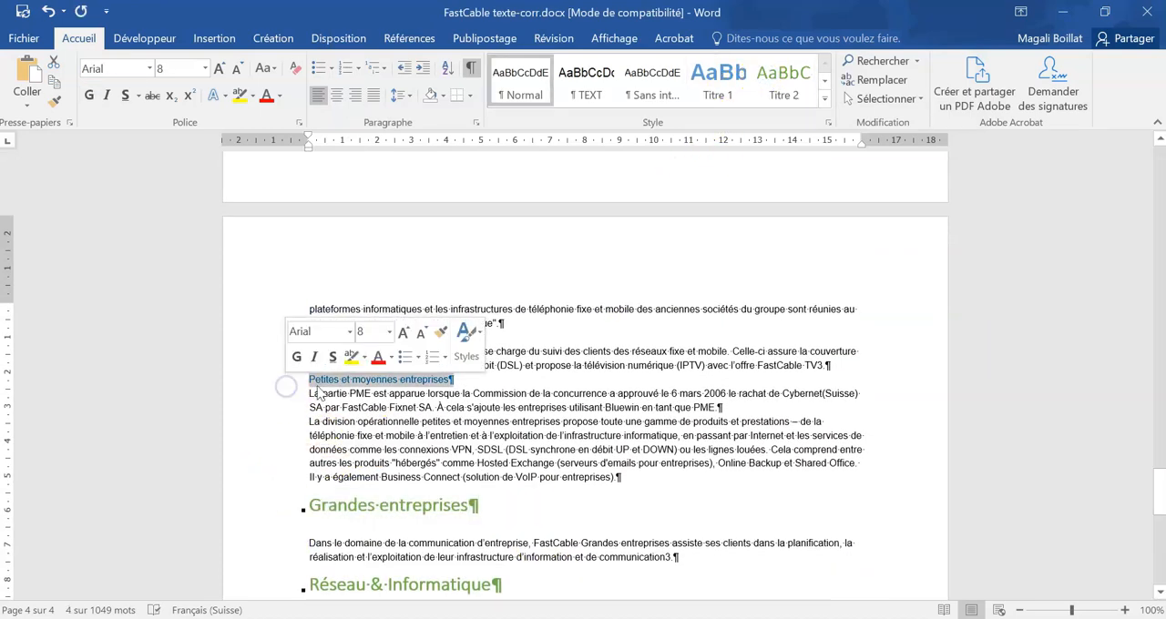
left_click(783, 78)
left_click(280, 336)
left_click(783, 77)
Step: Apply the Titre 2 style to the subtitles "Profil et position sur le marché" and "Intervention du Conseil fédéral"
scroll(487, 416, "up", 10)
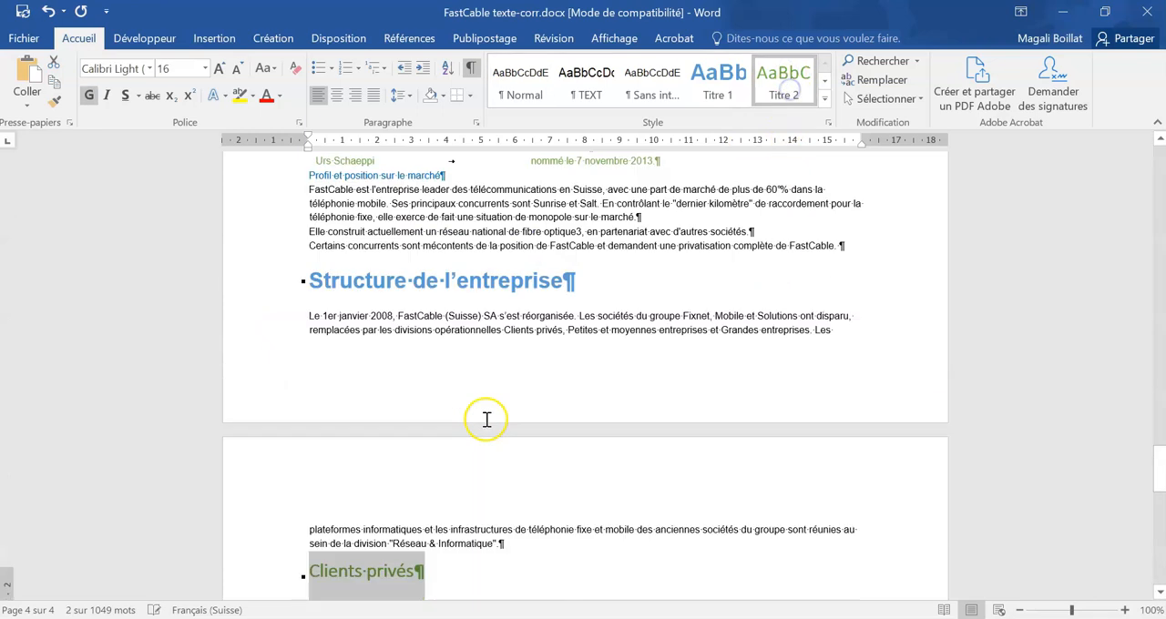
left_click(285, 395)
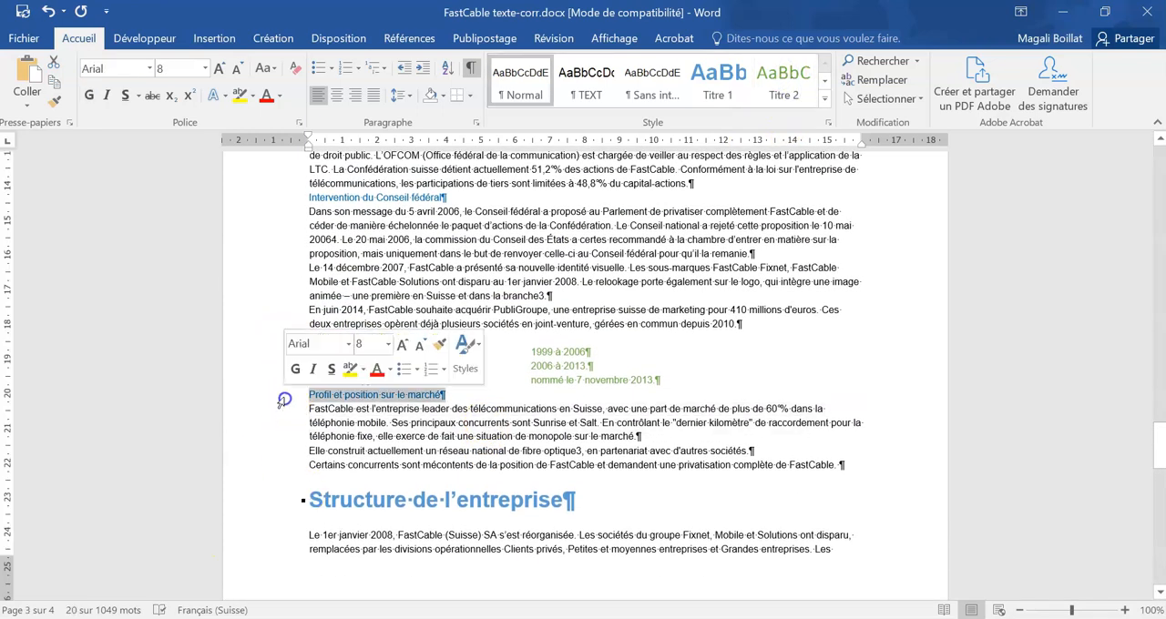
left_click(802, 98)
left_click(285, 198)
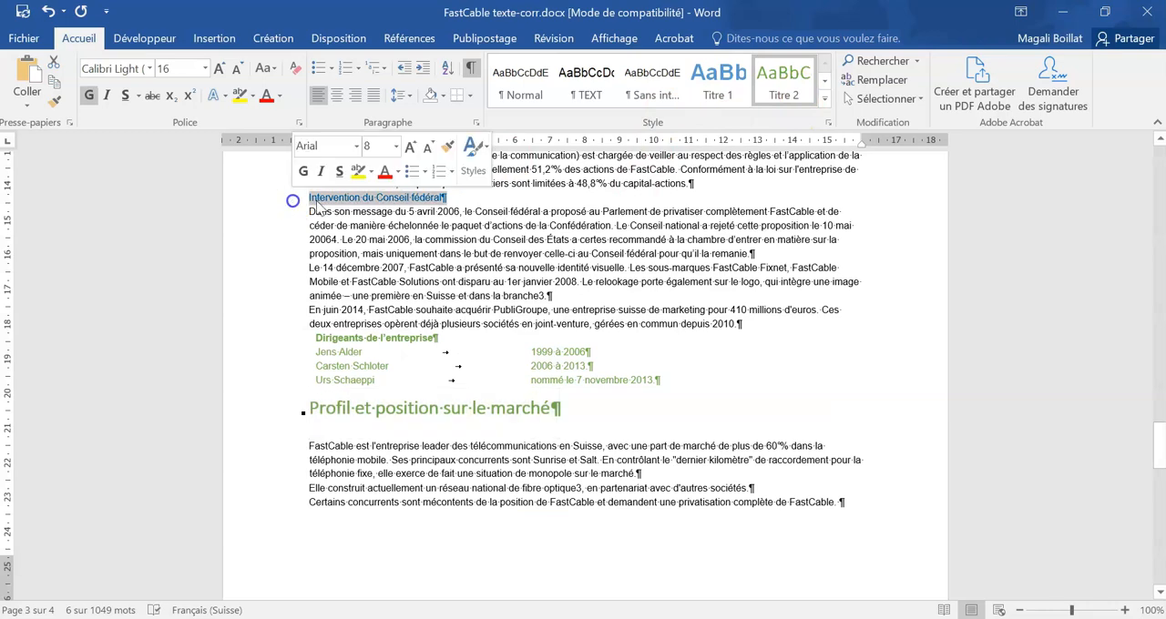
left_click(782, 87)
Step: Apply the Titre 2 style to the subtitles "Privatisation" and "PTT" in the Histoire chapter
scroll(489, 418, "up", 8)
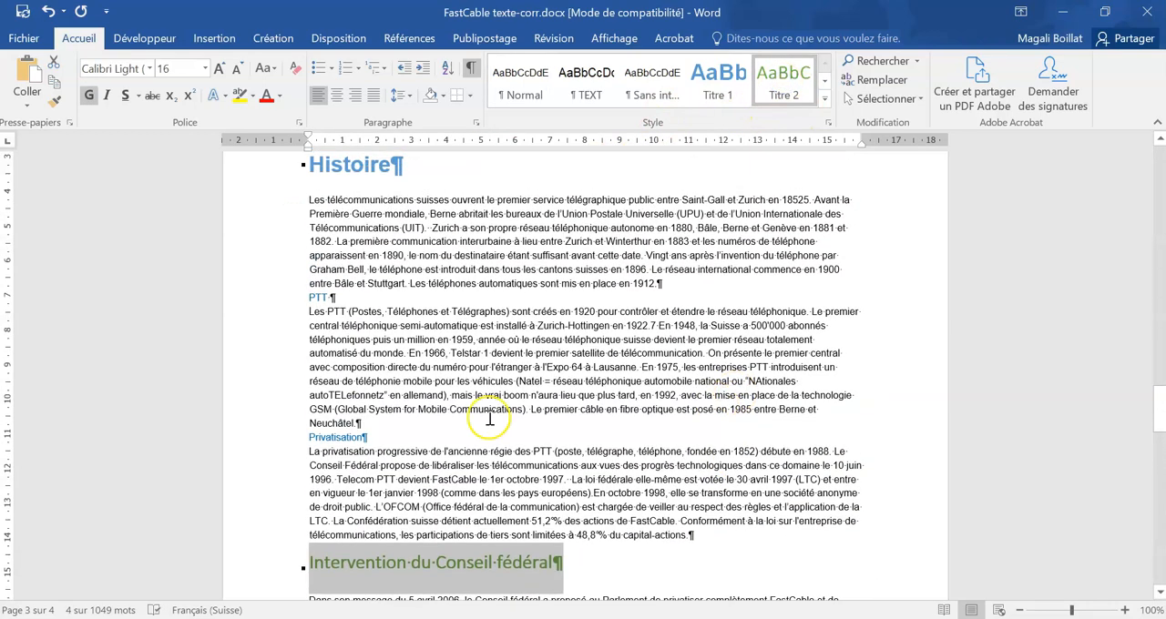
left_click(288, 439)
left_click(782, 84)
left_click(285, 298)
left_click(782, 87)
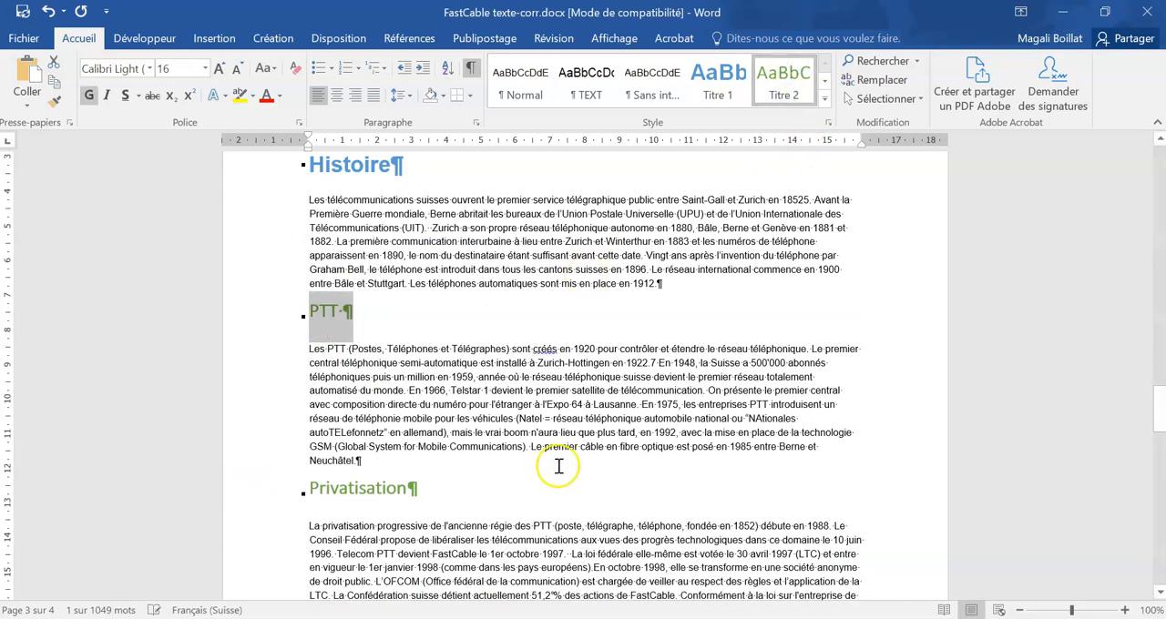
Step: Number the headings with the multilevel list "1 Titre 1, 1.1 Titre 2, 1.1.1 Titre 3", starting from the title "L'entreprise"
scroll(557, 466, "up", 5)
scroll(558, 465, "up", 10)
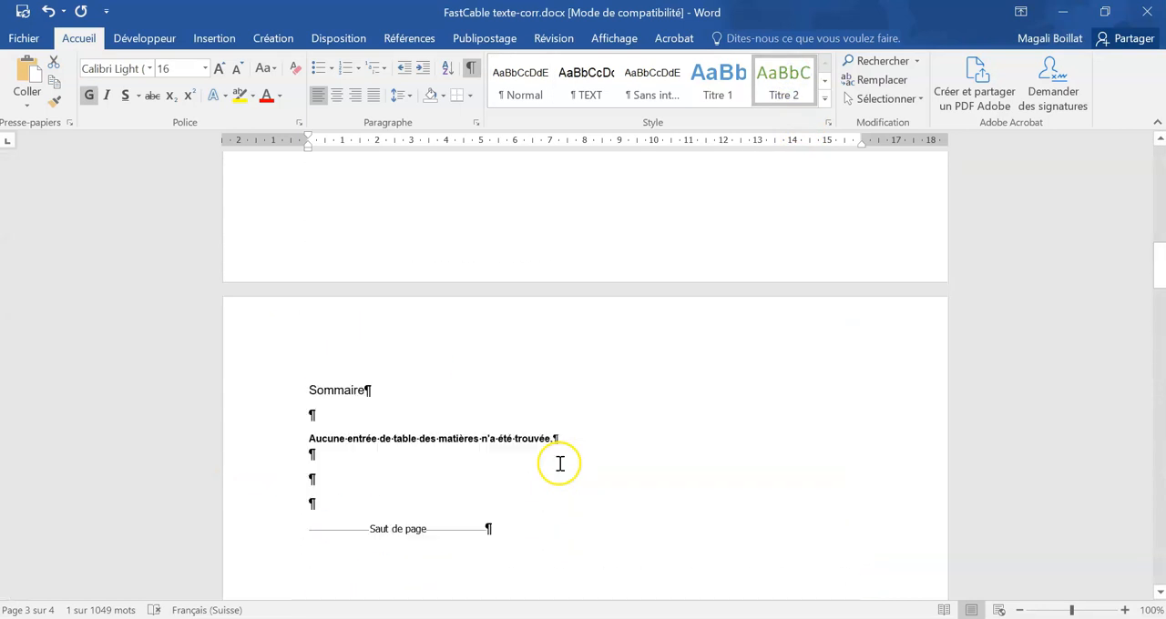
scroll(558, 465, "down", 10)
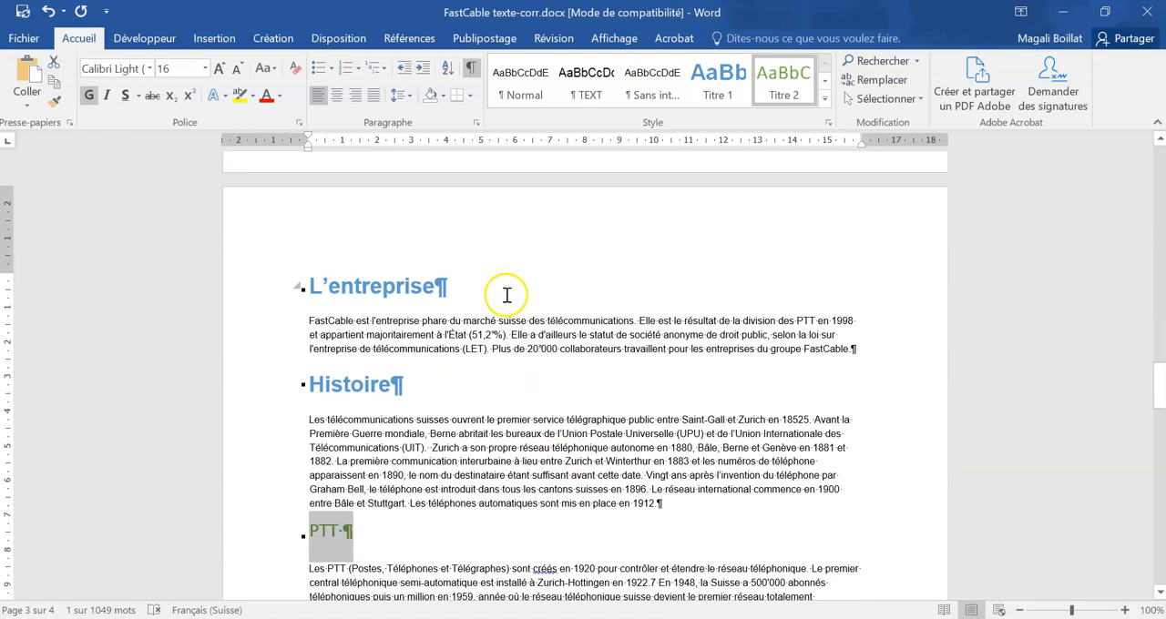
left_click(481, 299)
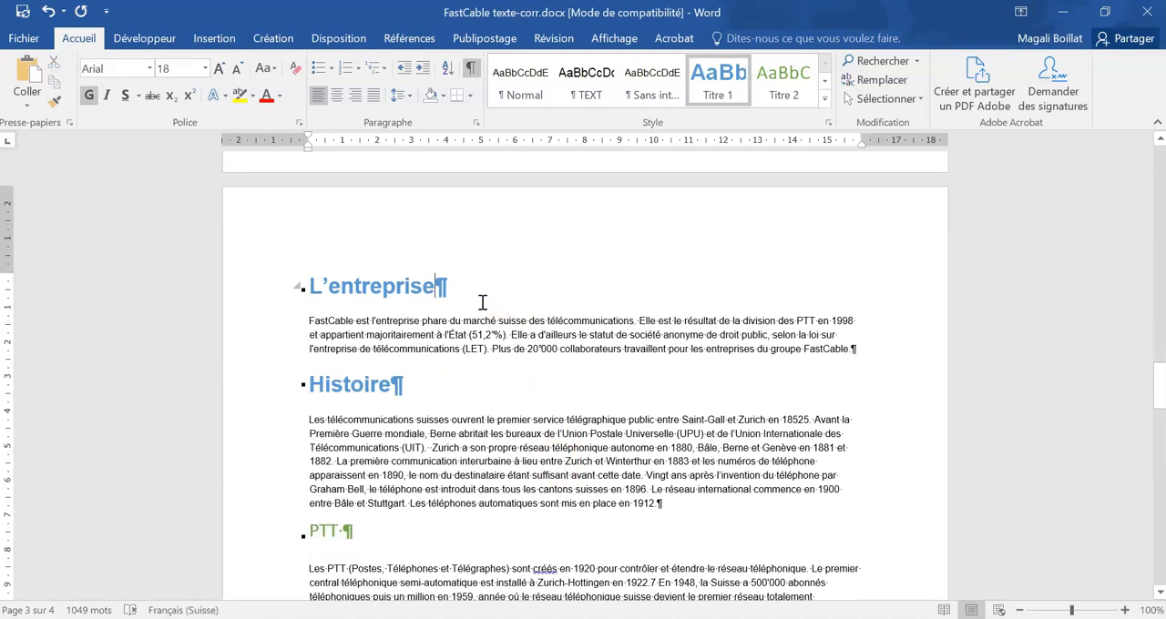
left_click(357, 69)
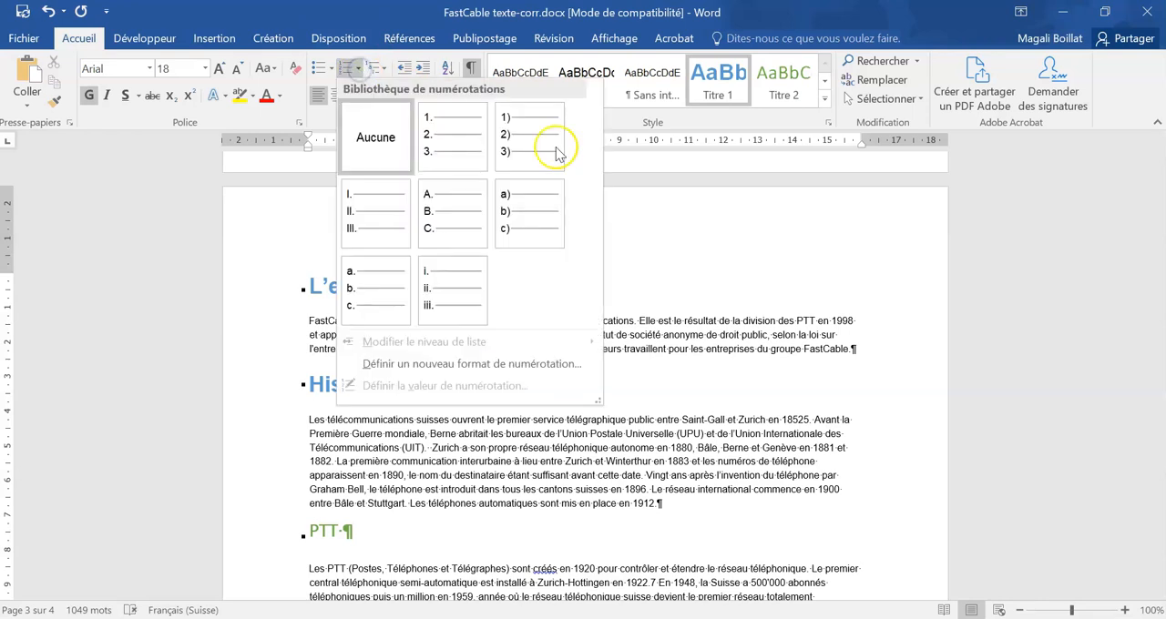
left_click(381, 71)
left_click(381, 71)
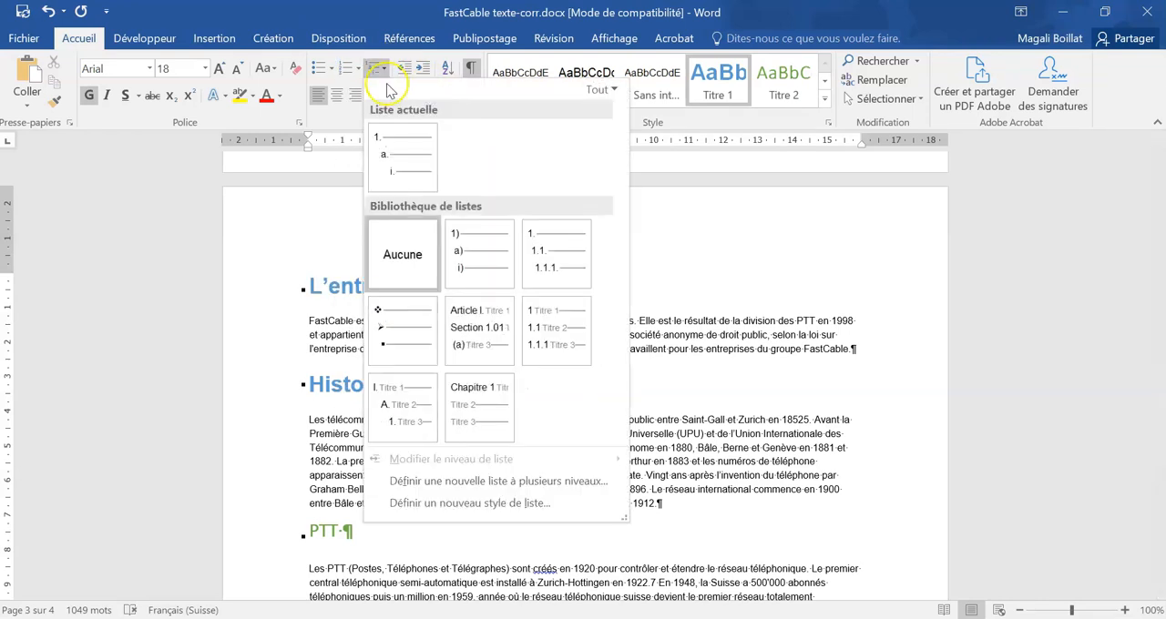
mouse_move(537, 329)
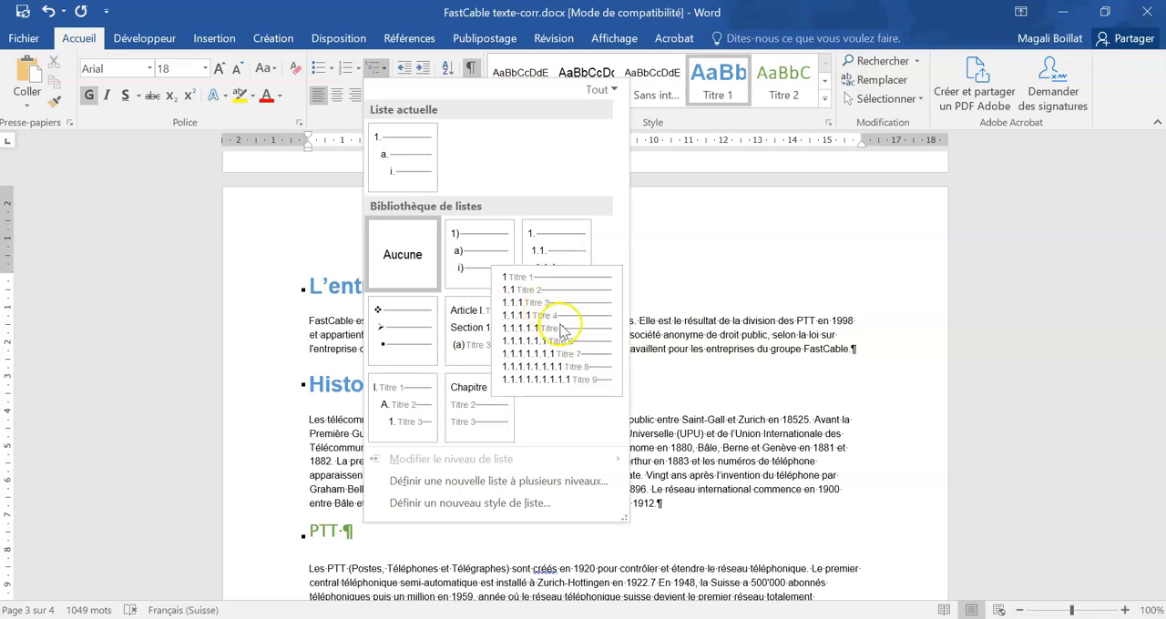
left_click(562, 330)
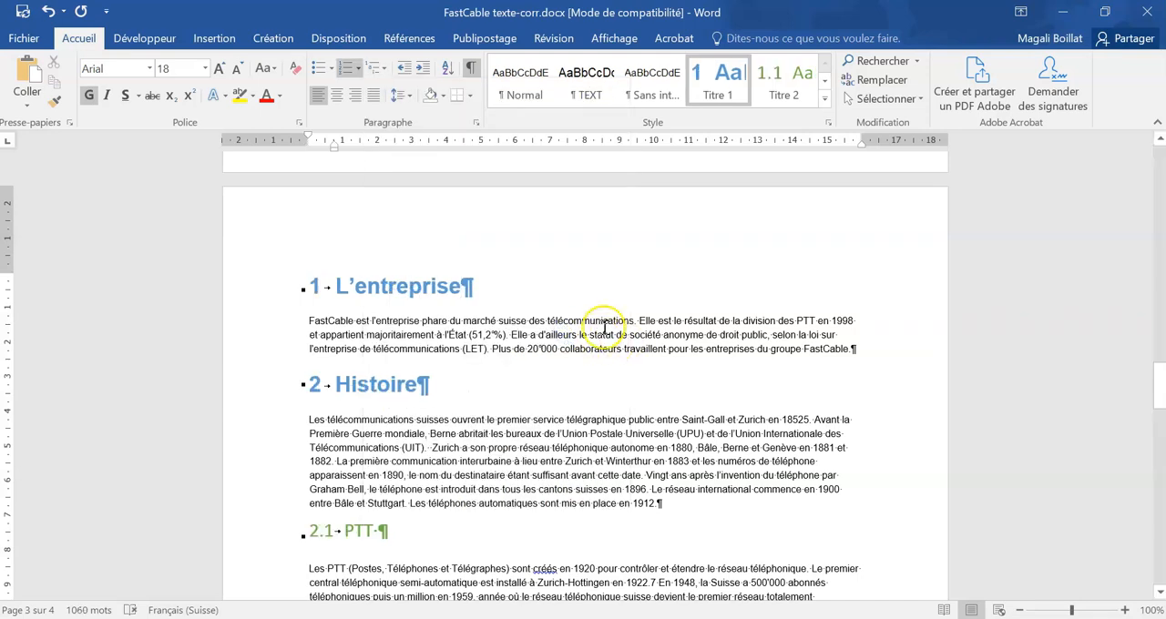
Step: Check the heading numbering through the document and open the header of the Sommaire page for editing
scroll(337, 472, "down", 5)
scroll(337, 472, "down", 8)
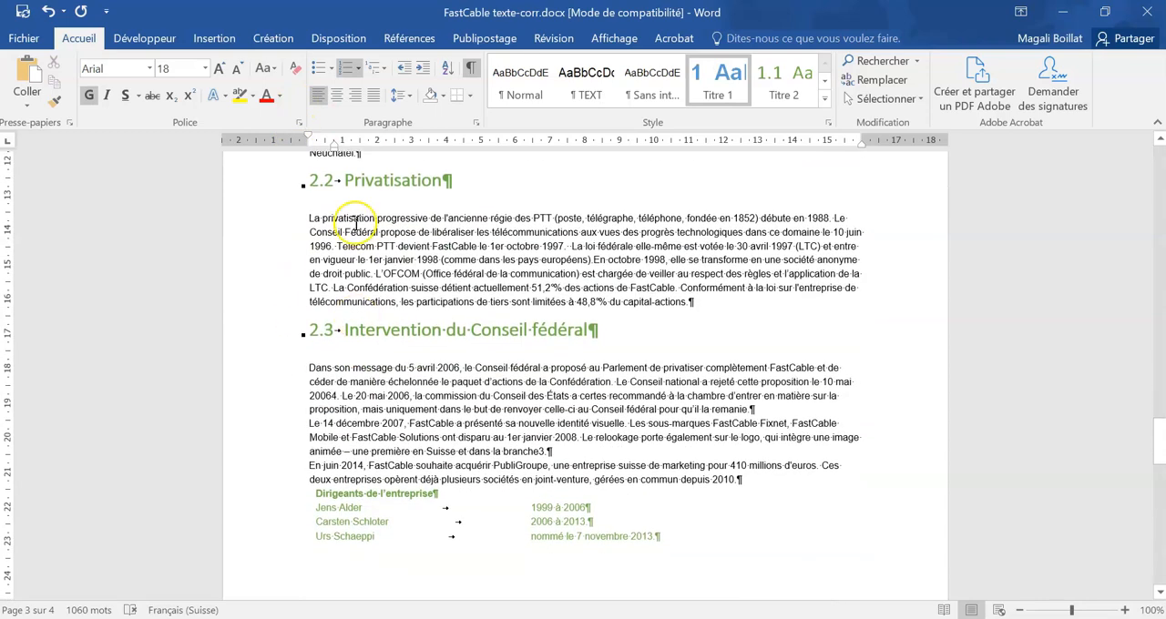
scroll(341, 406, "down", 3)
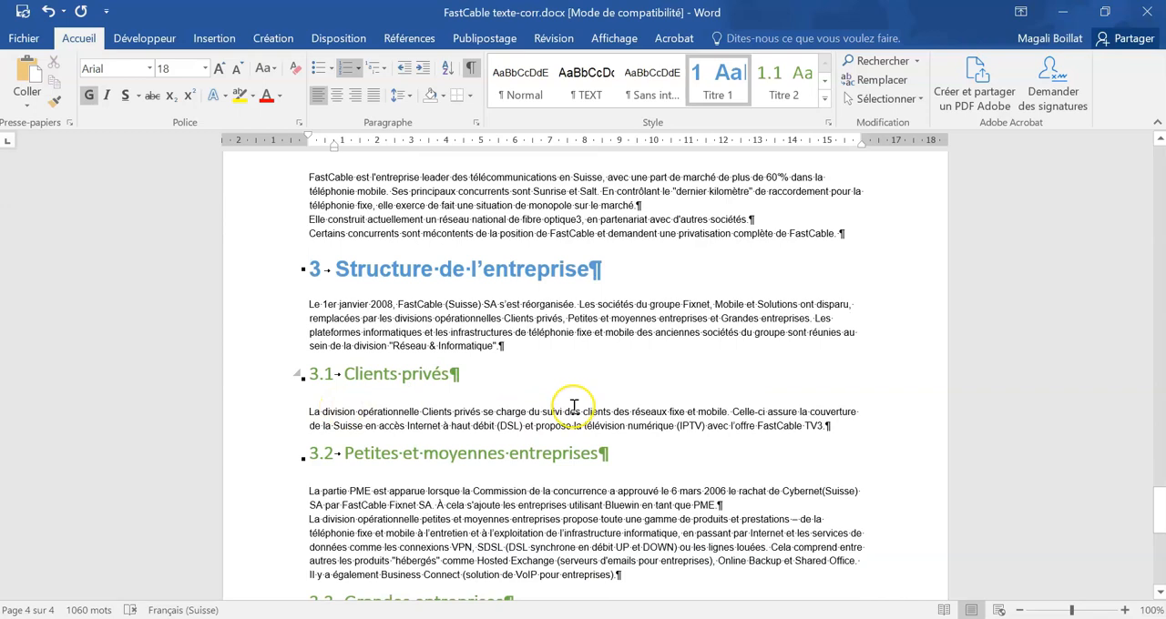
scroll(750, 399, "up", 15)
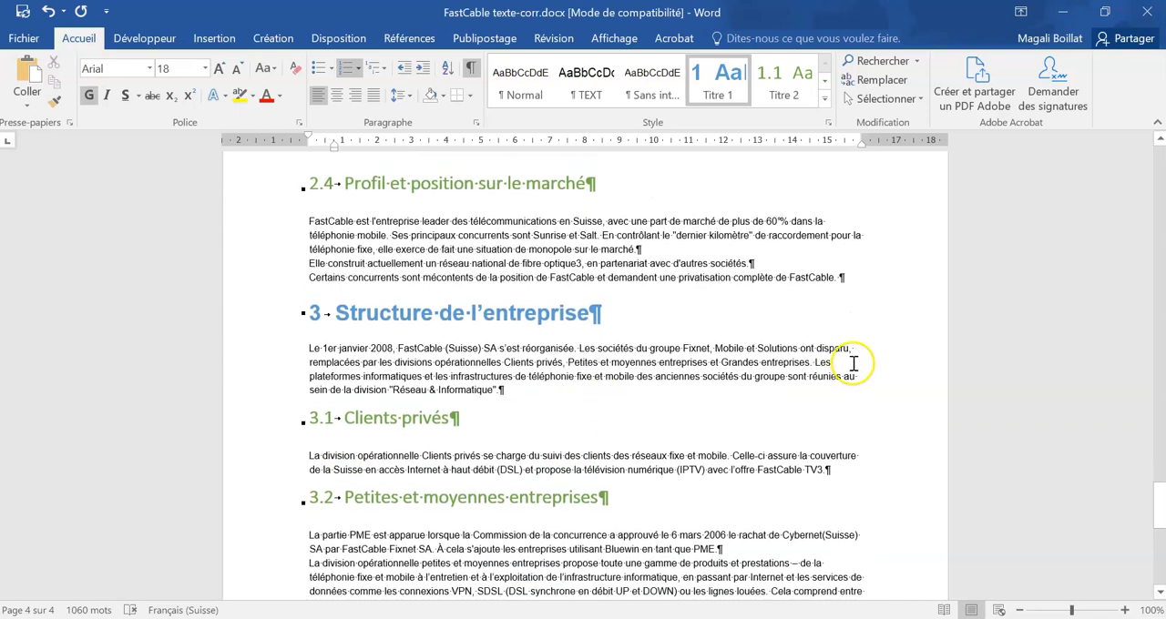
scroll(750, 399, "up", 20)
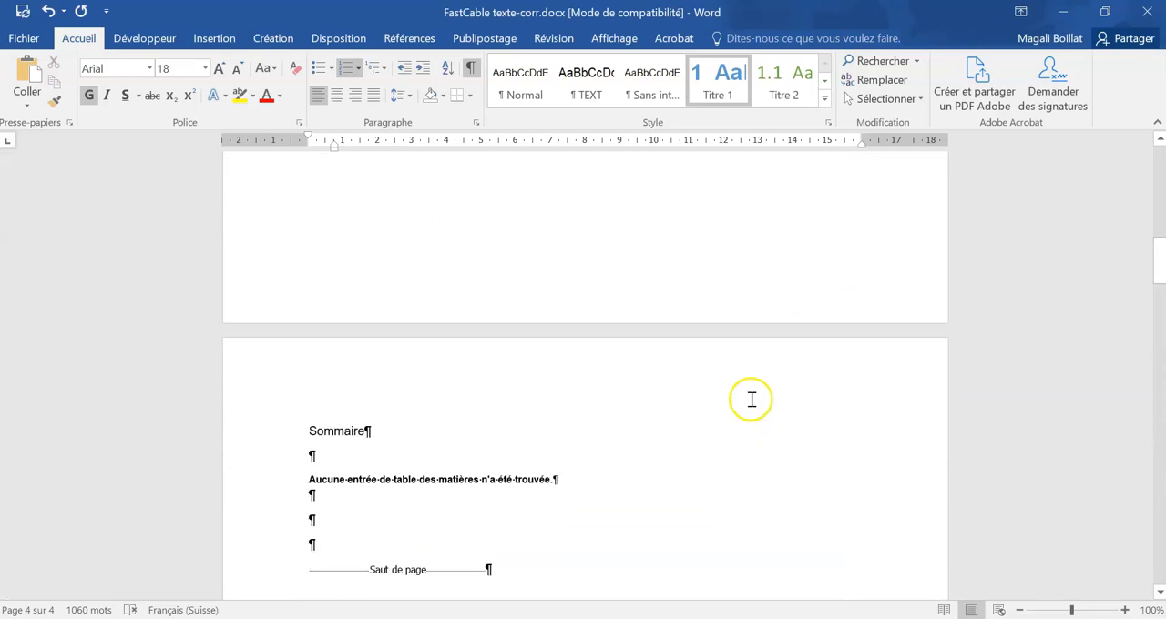
scroll(751, 399, "down", 14)
double_click(372, 370)
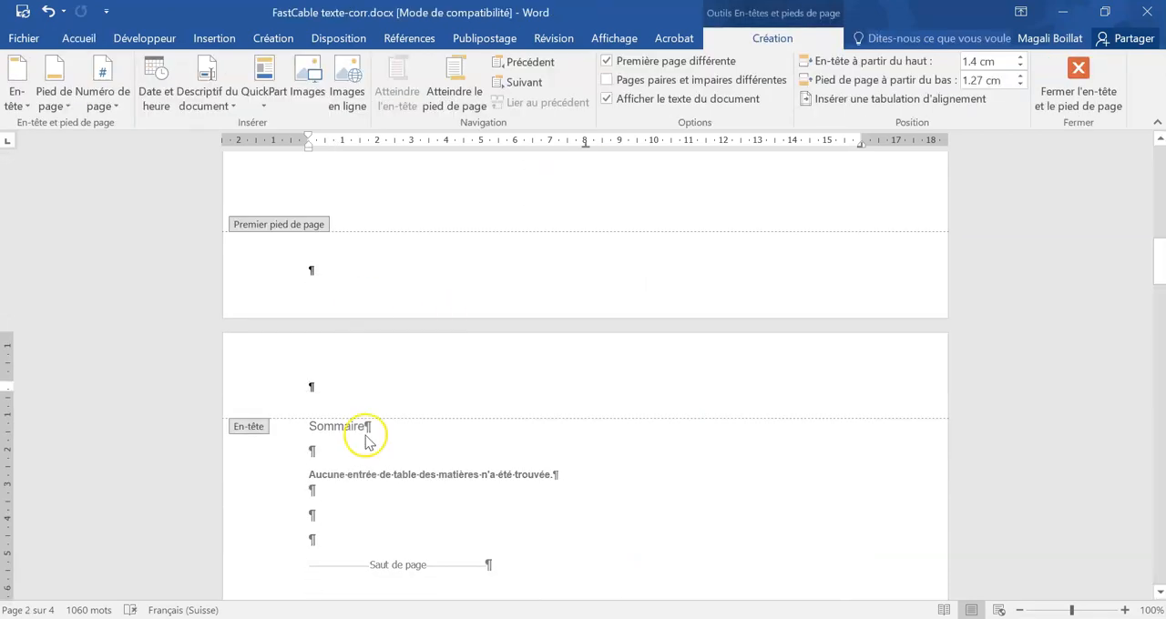
Step: Insert the FastCable logo image into the header from the Profil E-corr folder inside 16_Examen-final
left_click(235, 40)
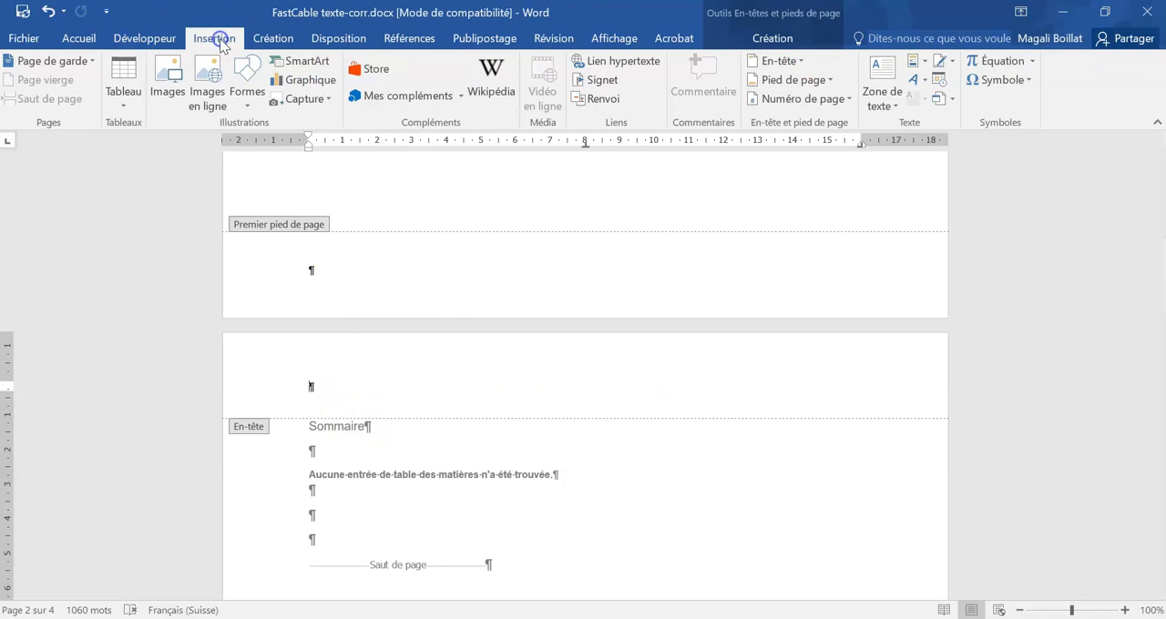
left_click(169, 82)
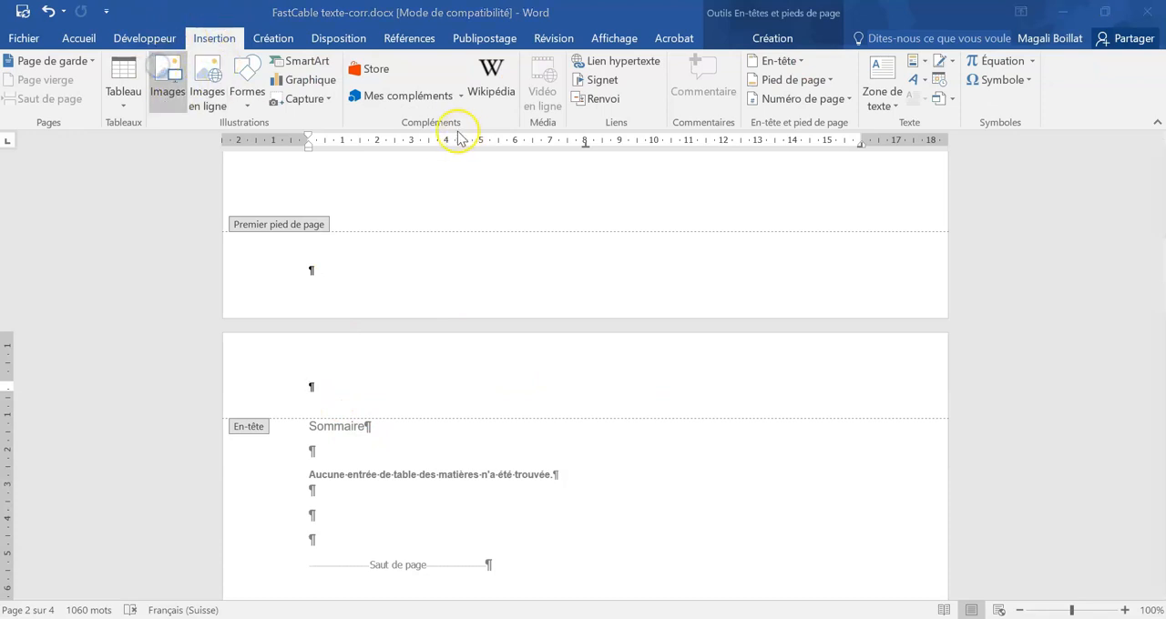
scroll(73, 187, "up", 2)
scroll(73, 187, "up", 2)
scroll(73, 186, "down", 2)
left_click(68, 185)
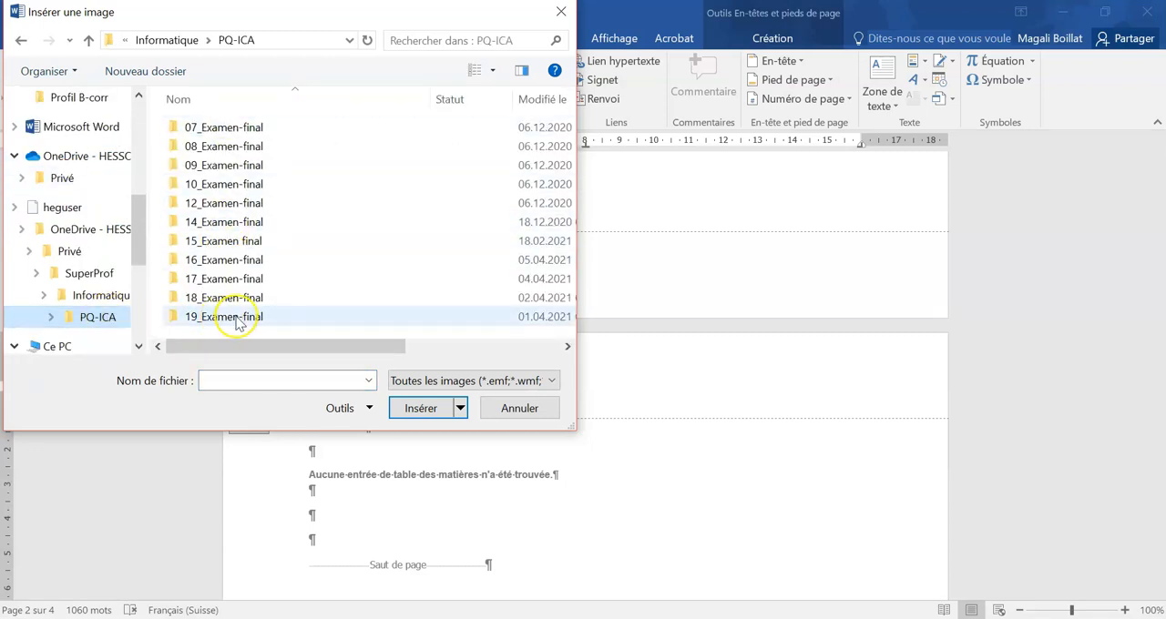
left_click(223, 260)
double_click(223, 259)
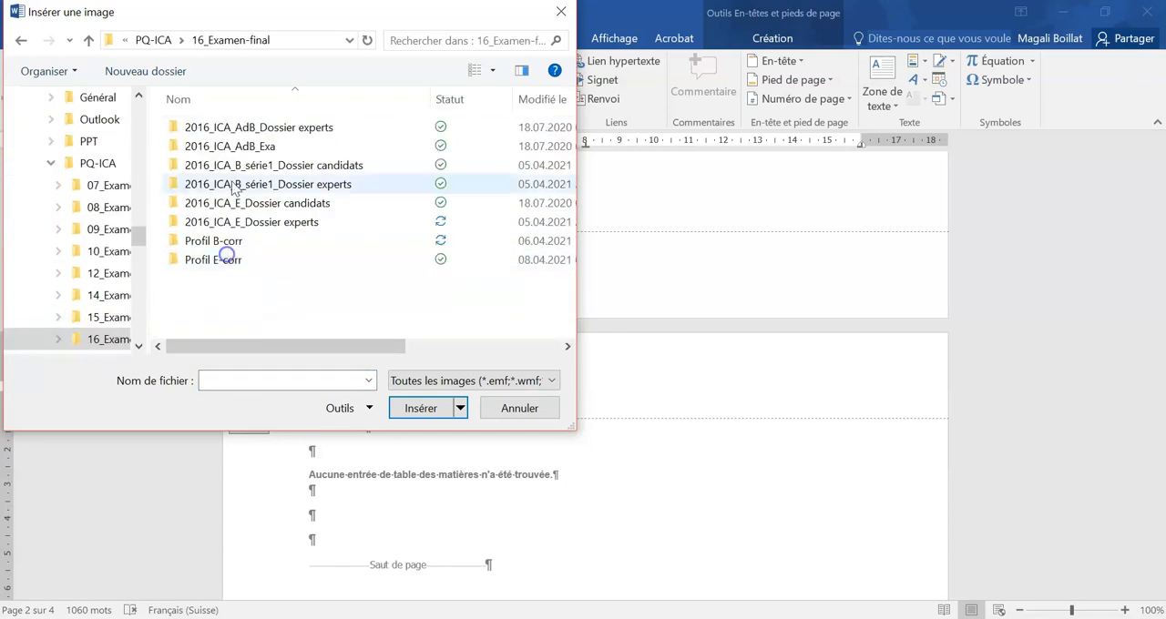
left_click(234, 246)
double_click(234, 259)
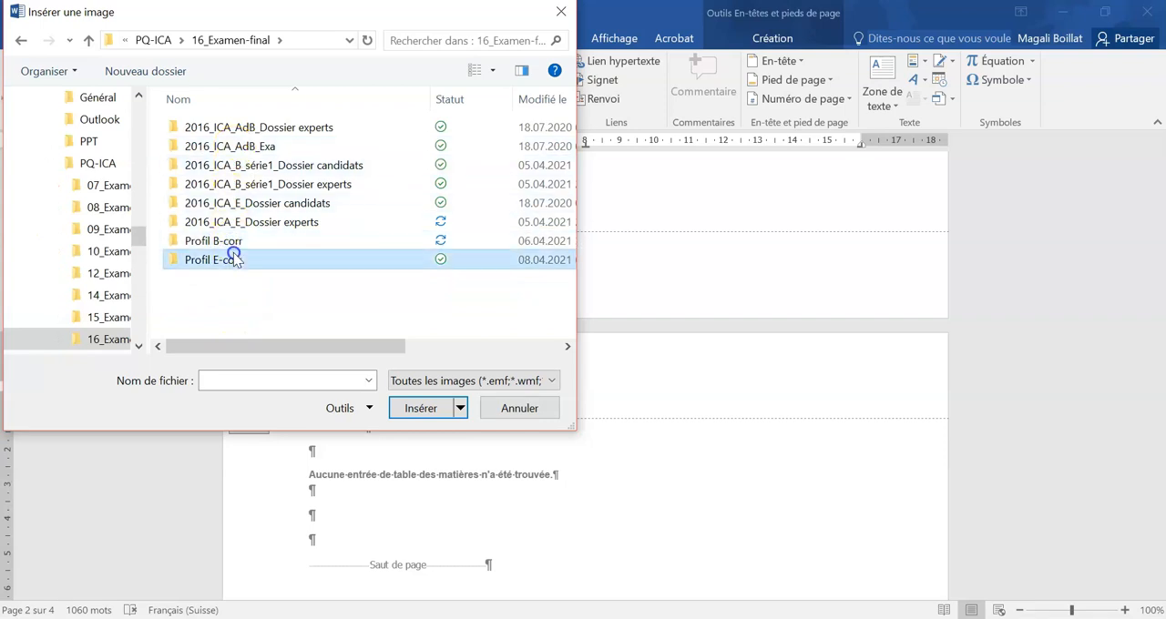
double_click(223, 129)
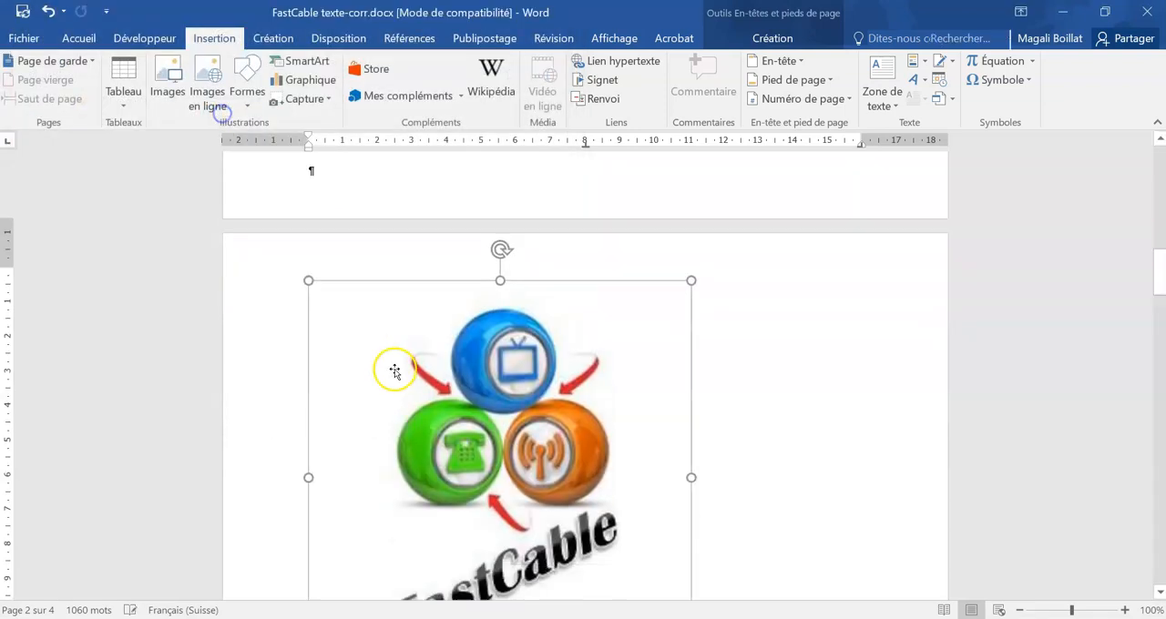
Step: Shrink the FastCable logo to about 1 cm wide and centre it in the header
left_click_drag(688, 571, 350, 232)
scroll(502, 377, "up", 3)
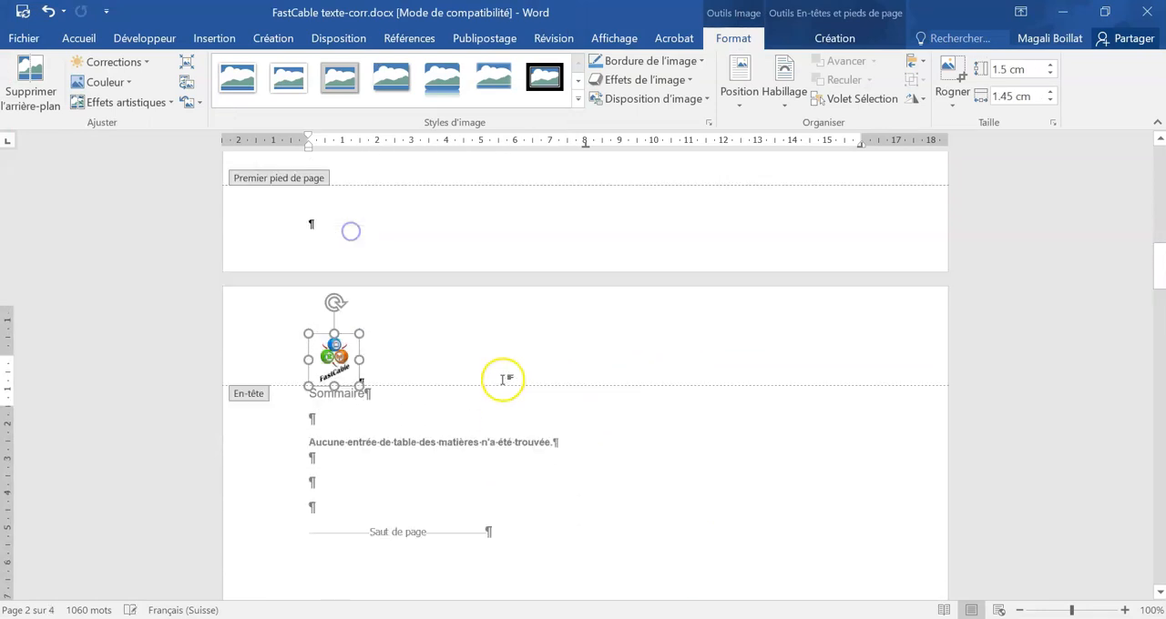
left_click(145, 38)
left_click(80, 39)
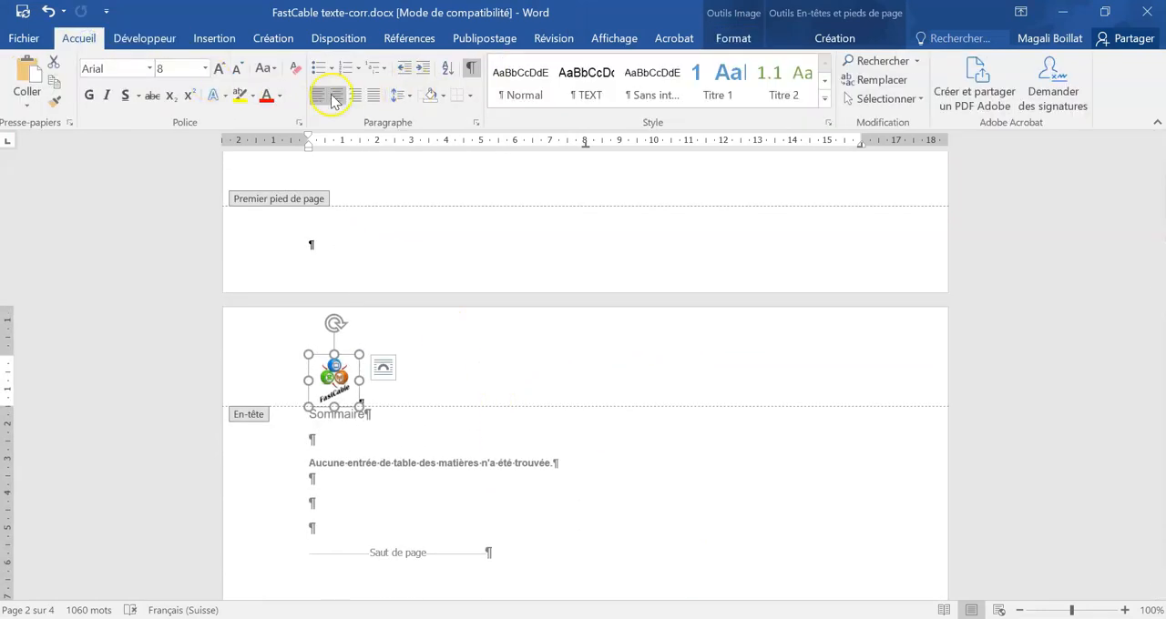
left_click(336, 95)
left_click_drag(608, 404, 593, 382)
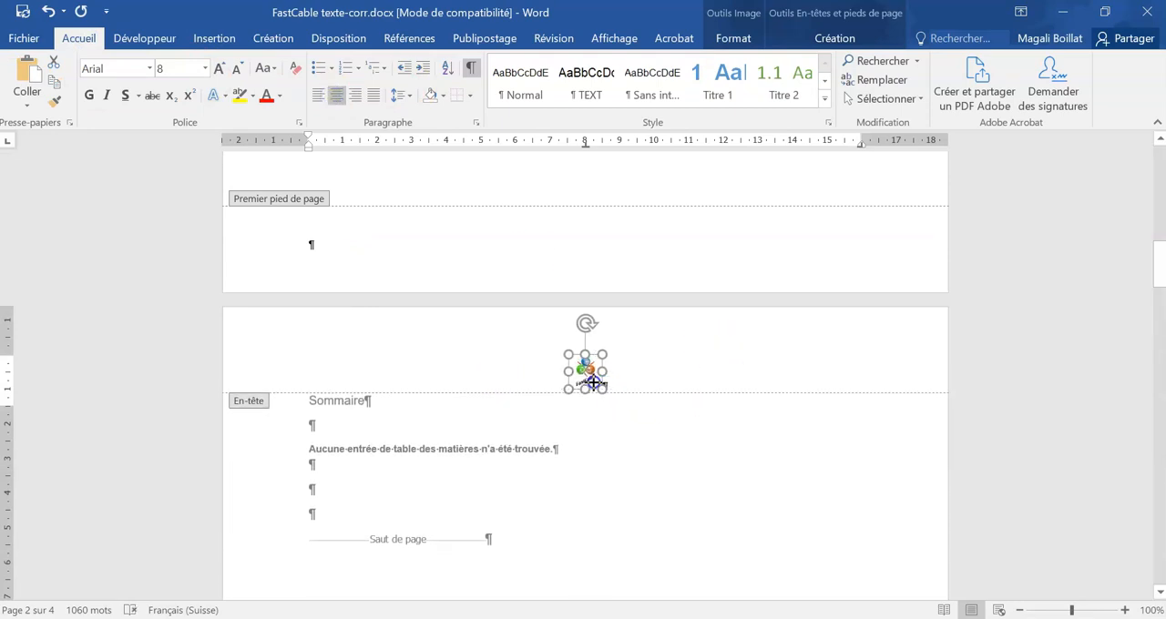
Step: Set the logo's text wrapping to tight, move it slightly higher in the header and close the header
left_click(625, 367)
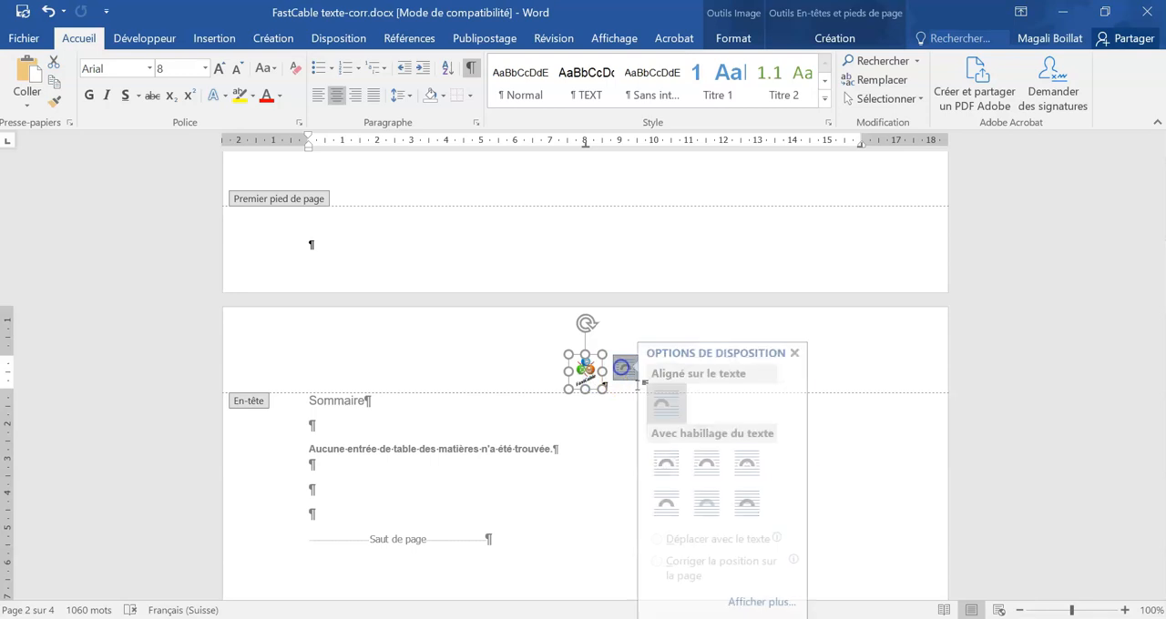
left_click(716, 463)
mouse_move(590, 387)
left_mouse_down()
mouse_move(593, 340)
mouse_move(598, 371)
left_mouse_up()
double_click(648, 473)
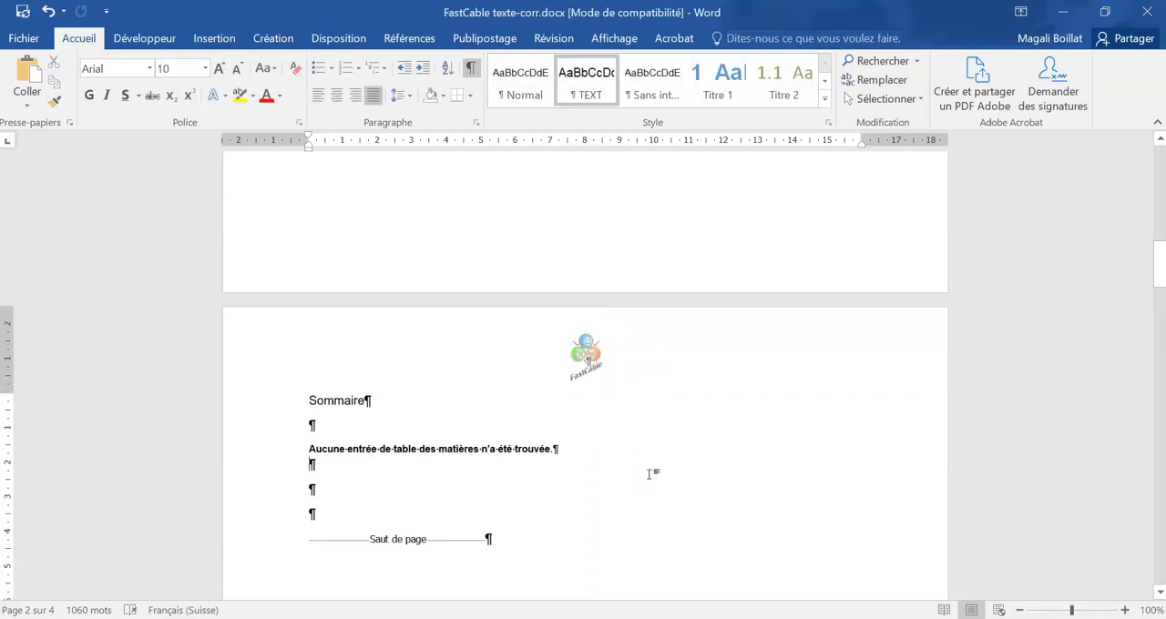
Step: Open the footer of page 2, insert the file name field and add the text "Page" aligned at the right tab stop
scroll(649, 474, "down", 5)
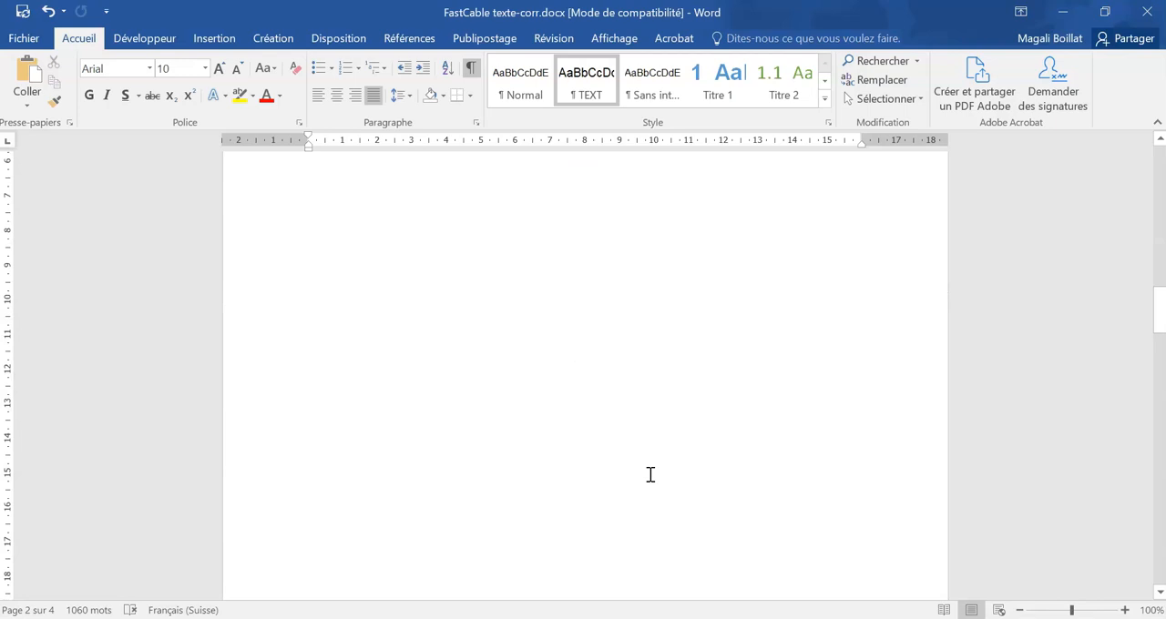
scroll(651, 474, "down", 6)
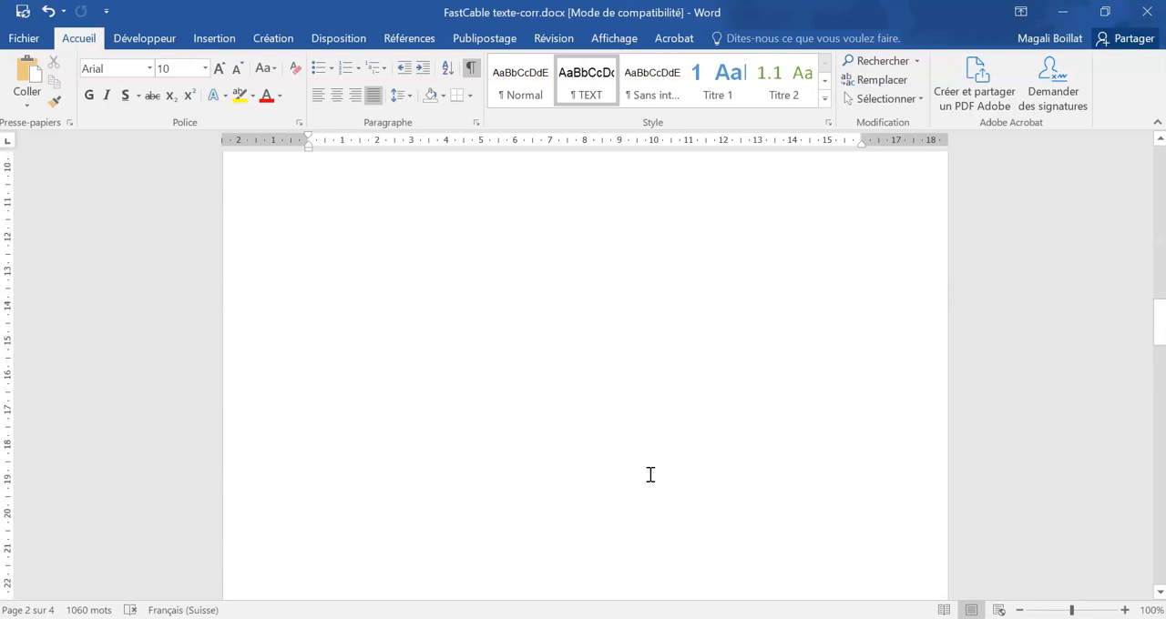
double_click(487, 346)
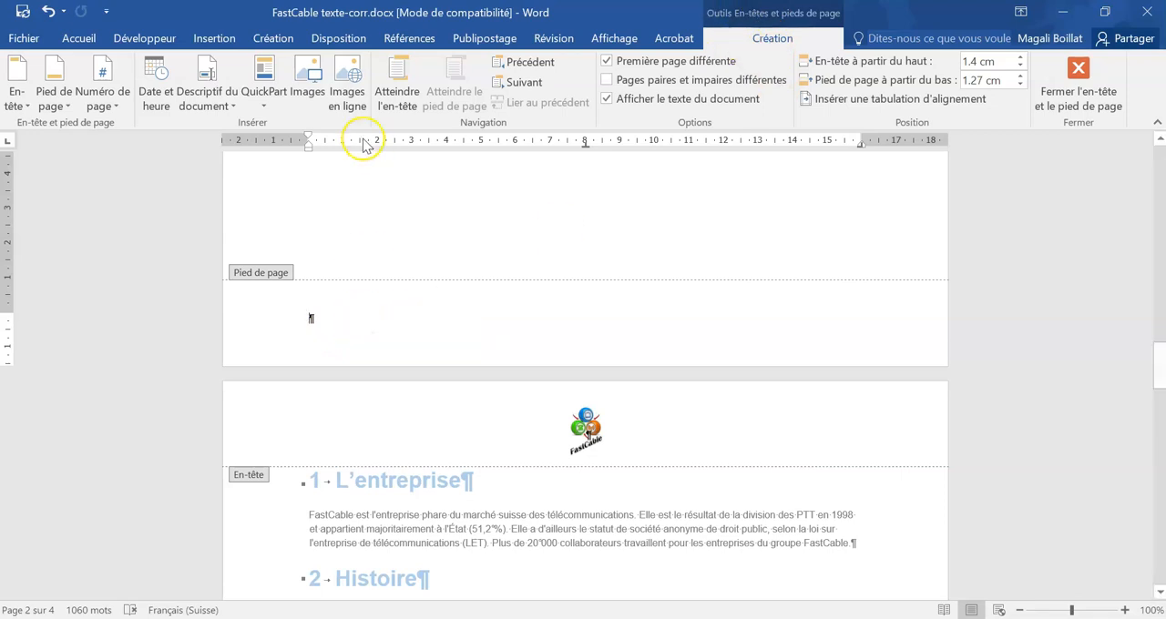
left_click(208, 80)
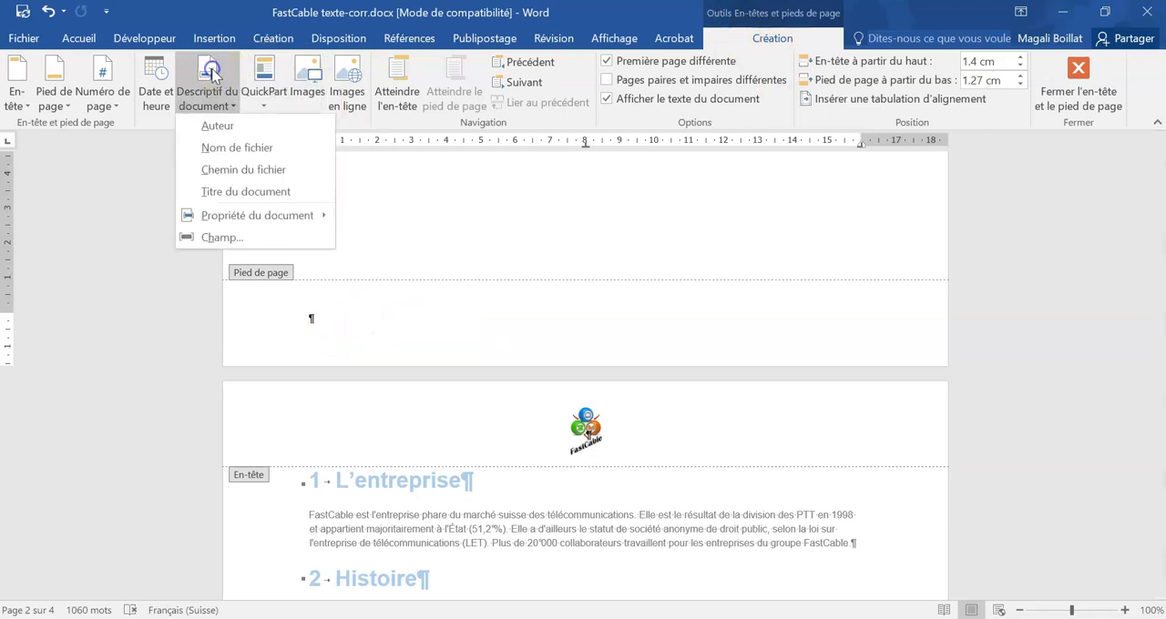
left_click(232, 150)
key("Tab")
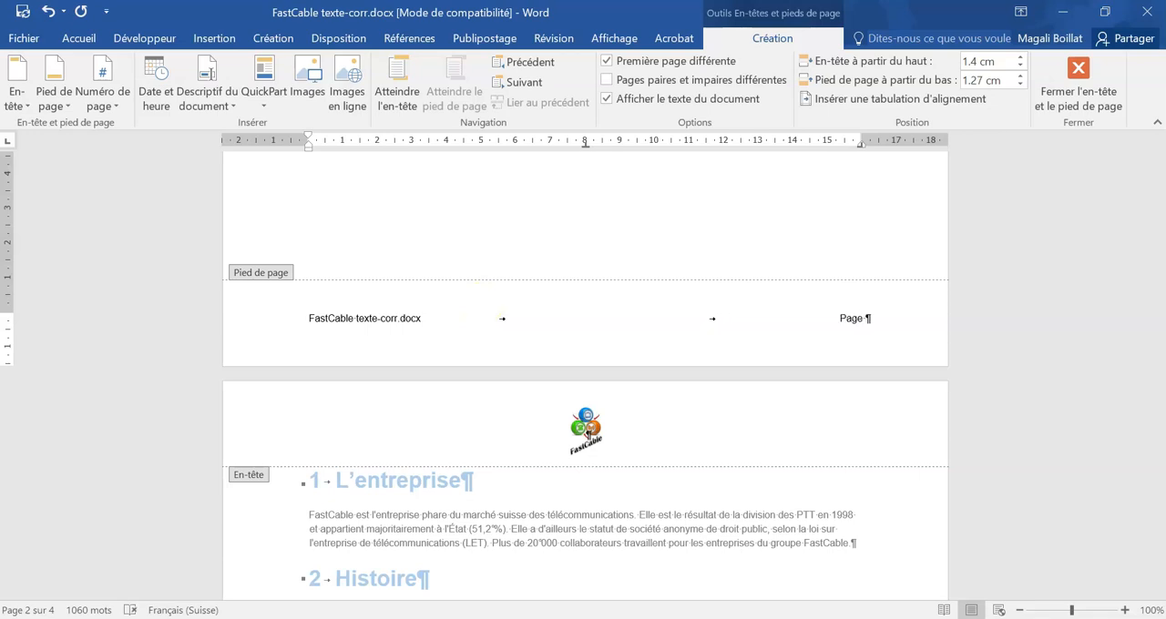
Step: Insert the Page field after the word "Page" in the page 2 footer
left_click(222, 107)
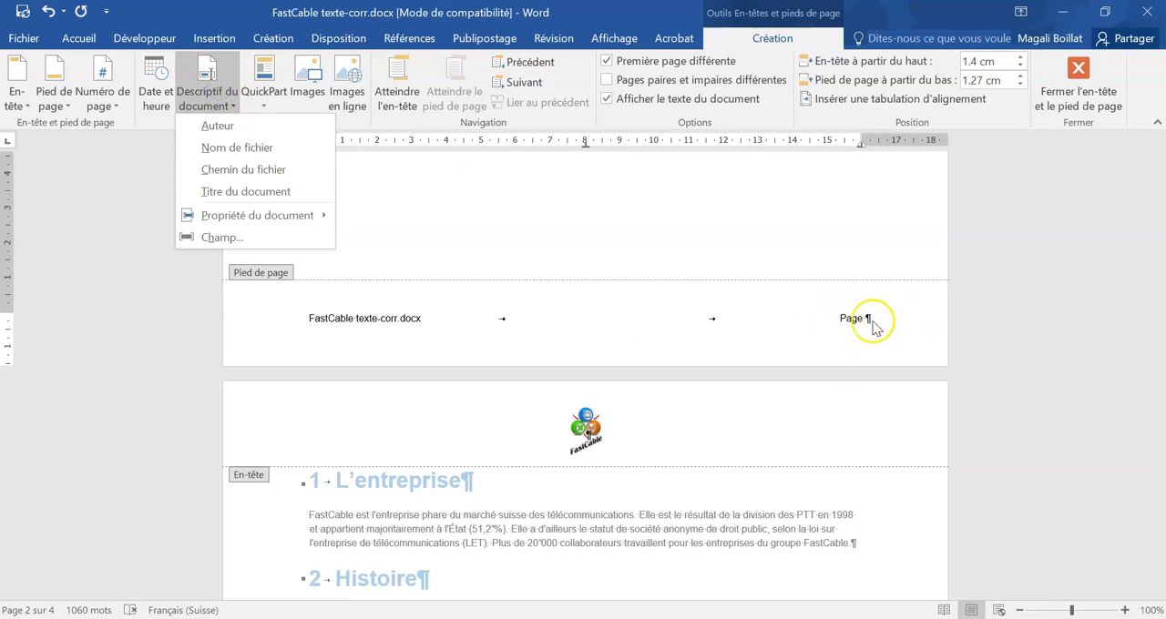
left_click(253, 240)
scroll(421, 274, "down", 8)
scroll(358, 286, "down", 3)
left_click(328, 275)
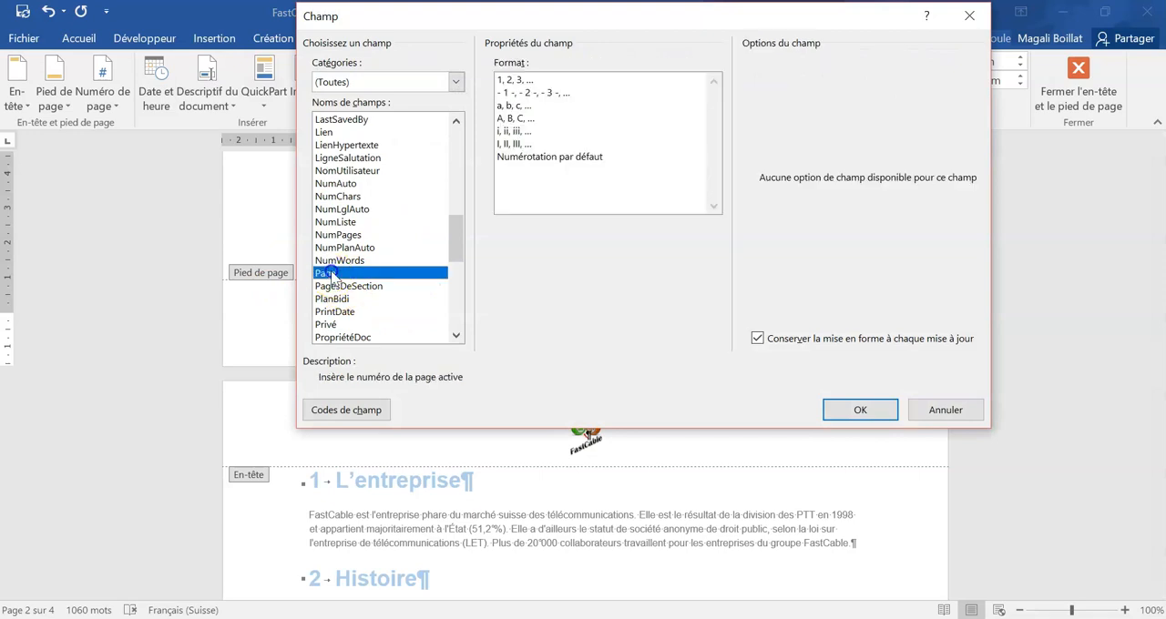
left_click(867, 410)
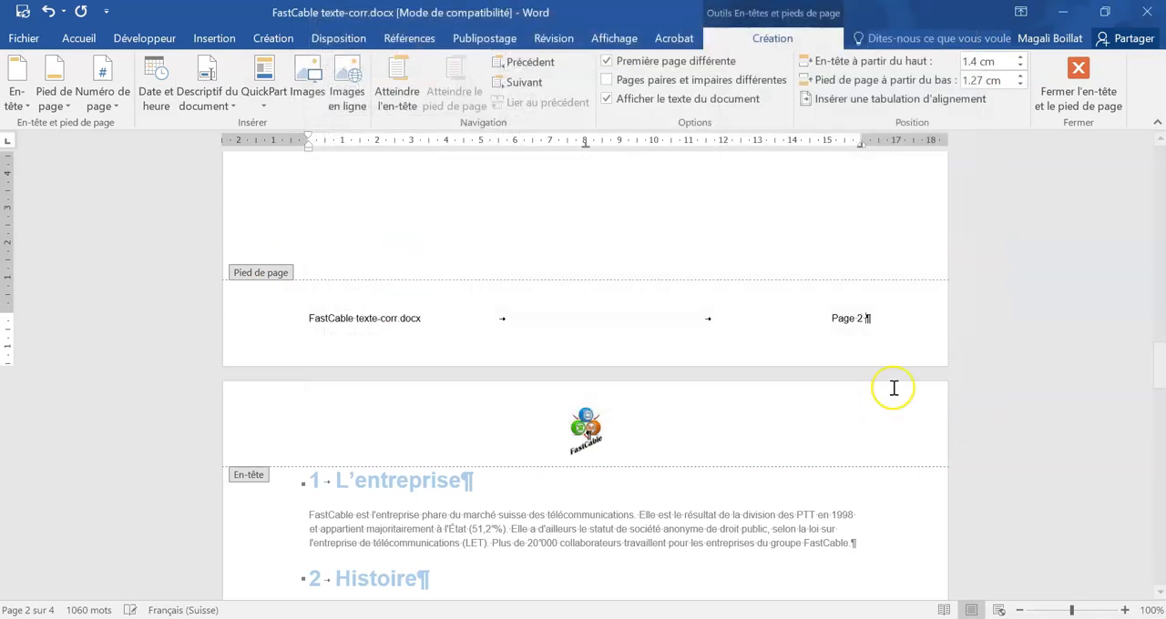
Step: Add "sur" and the NumPages field after the page number, and close the footer
left_click(207, 100)
left_click(223, 238)
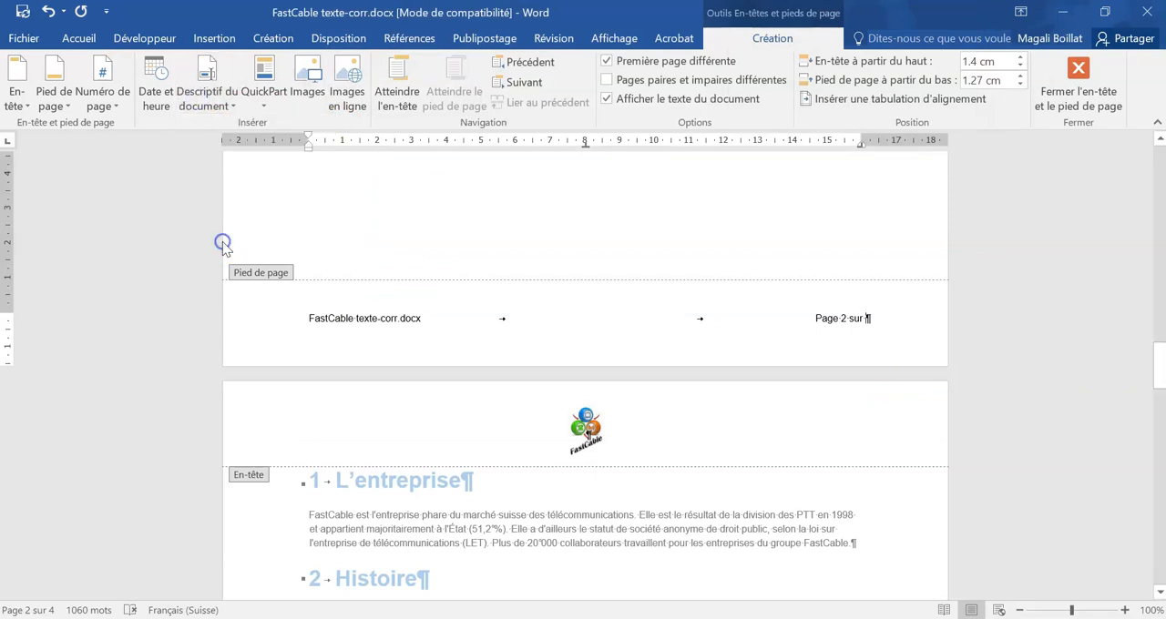
scroll(360, 271, "down", 10)
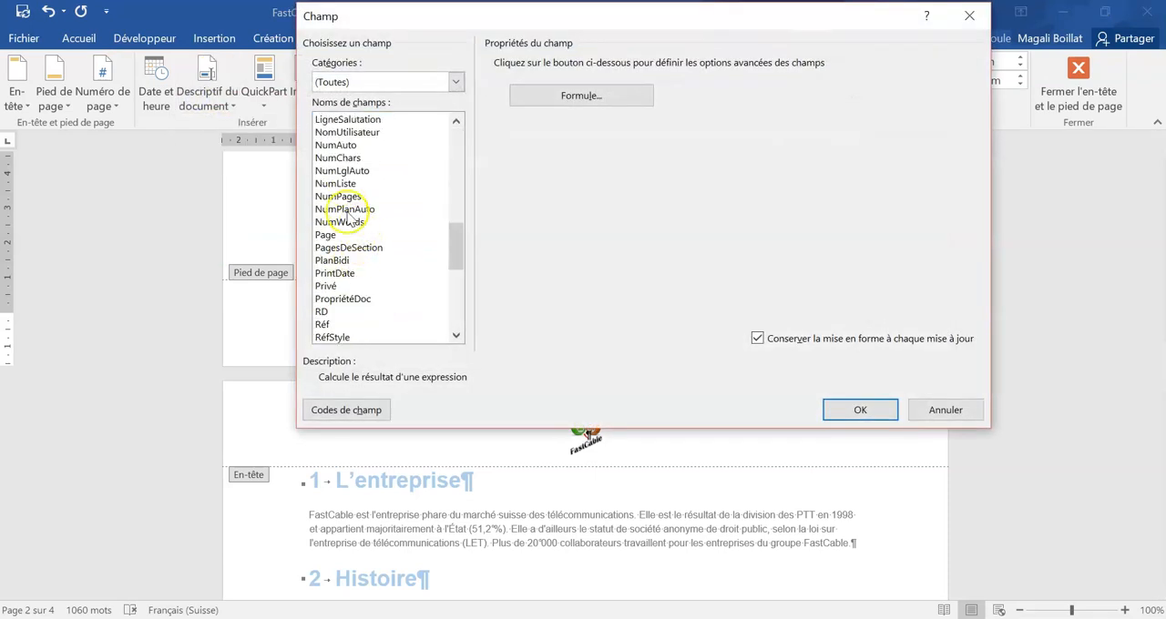
left_click(346, 197)
left_click(840, 408)
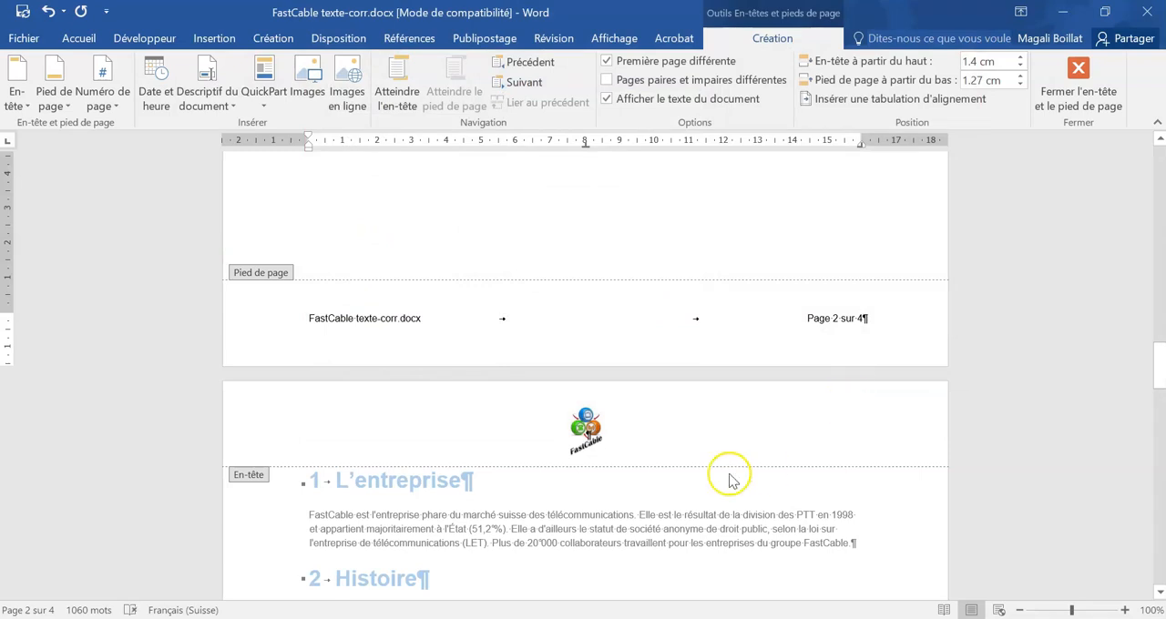
double_click(608, 509)
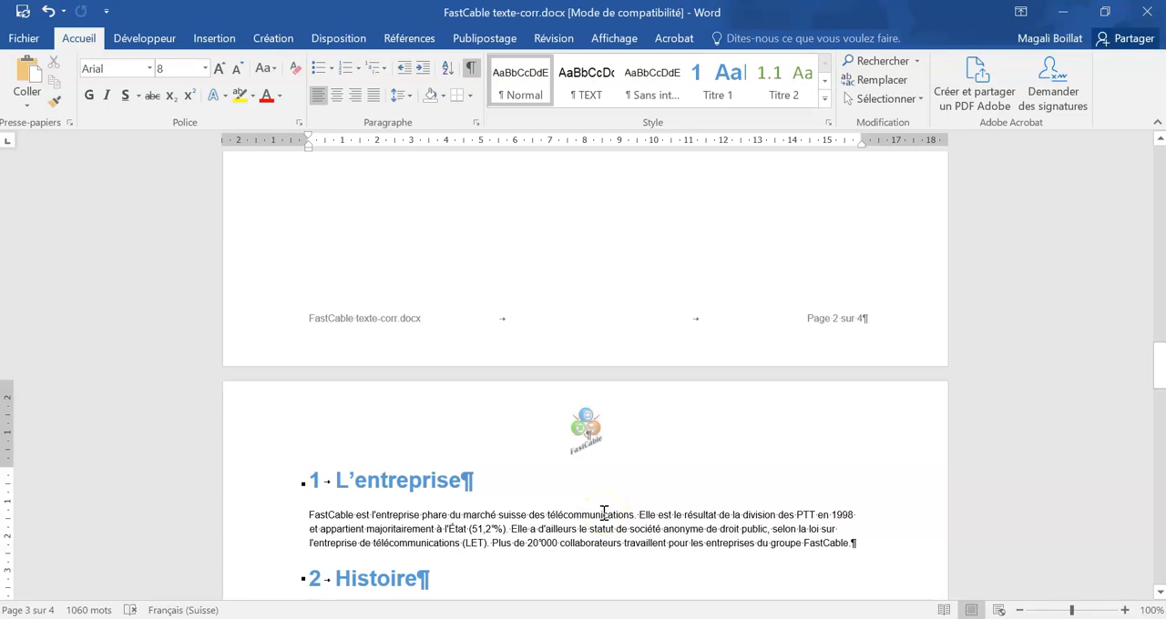
Step: Convert the "Dirigeants de l'entreprise" text block on page 3 into a 2-column table, separating the text at tabs
scroll(604, 513, "up", 15)
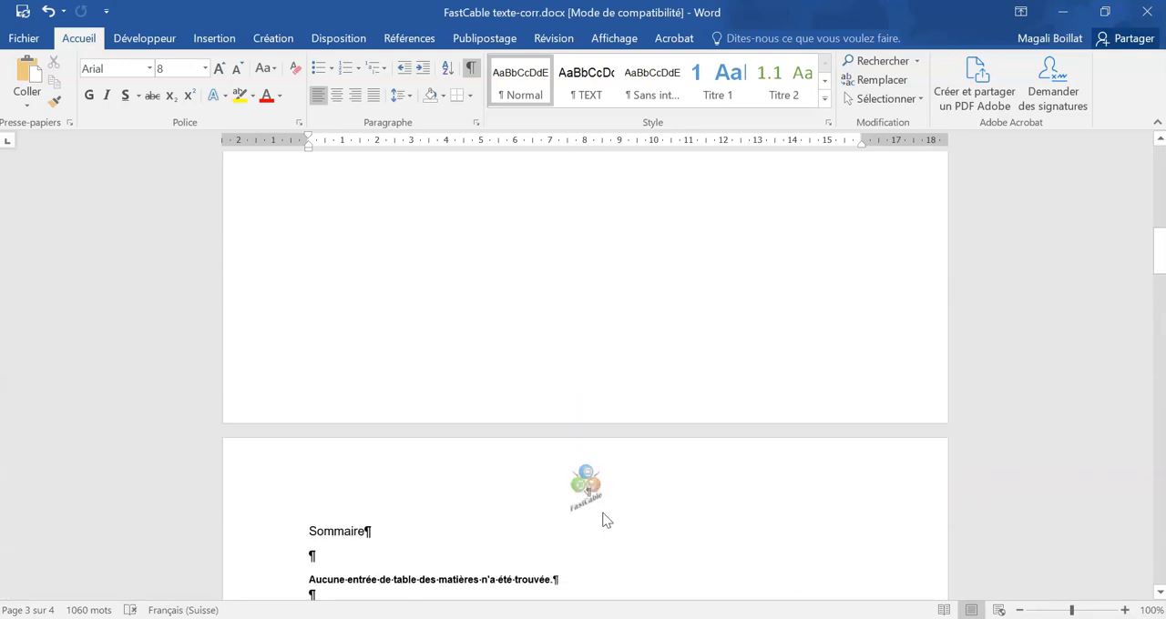
scroll(601, 518, "down", 20)
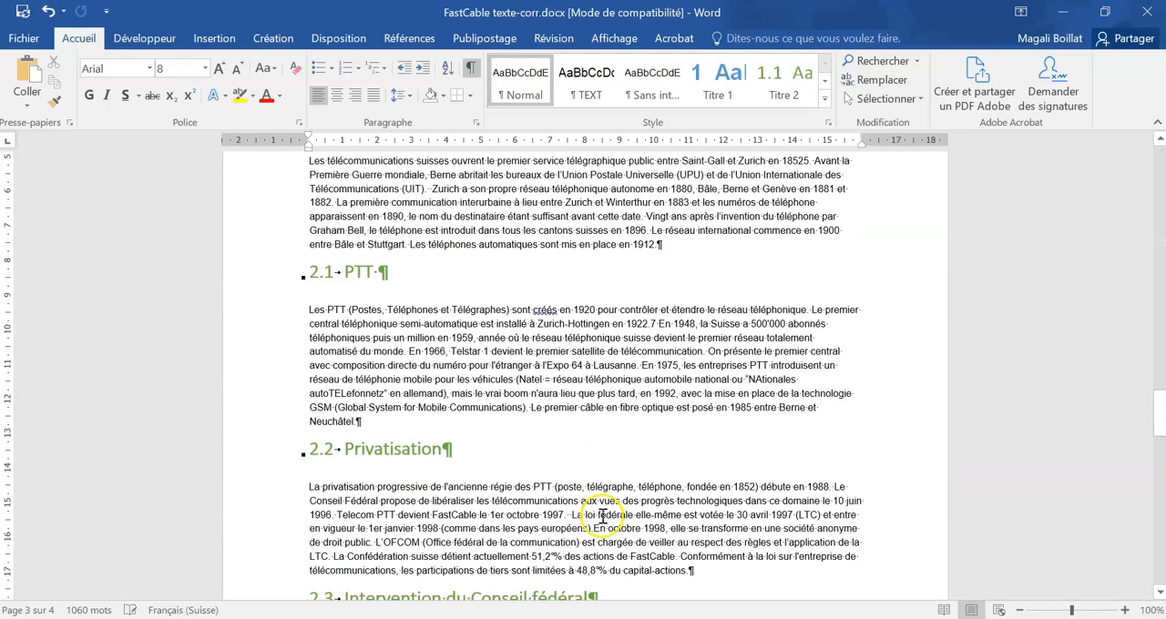
scroll(534, 274, "down", 5)
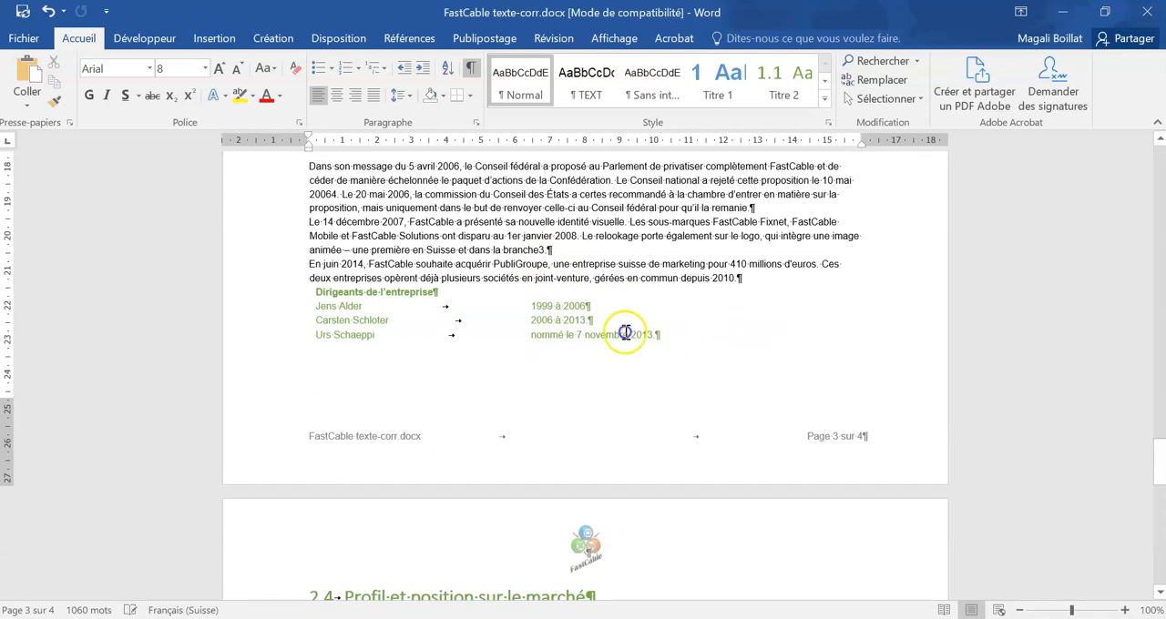
left_click_drag(664, 333, 294, 293)
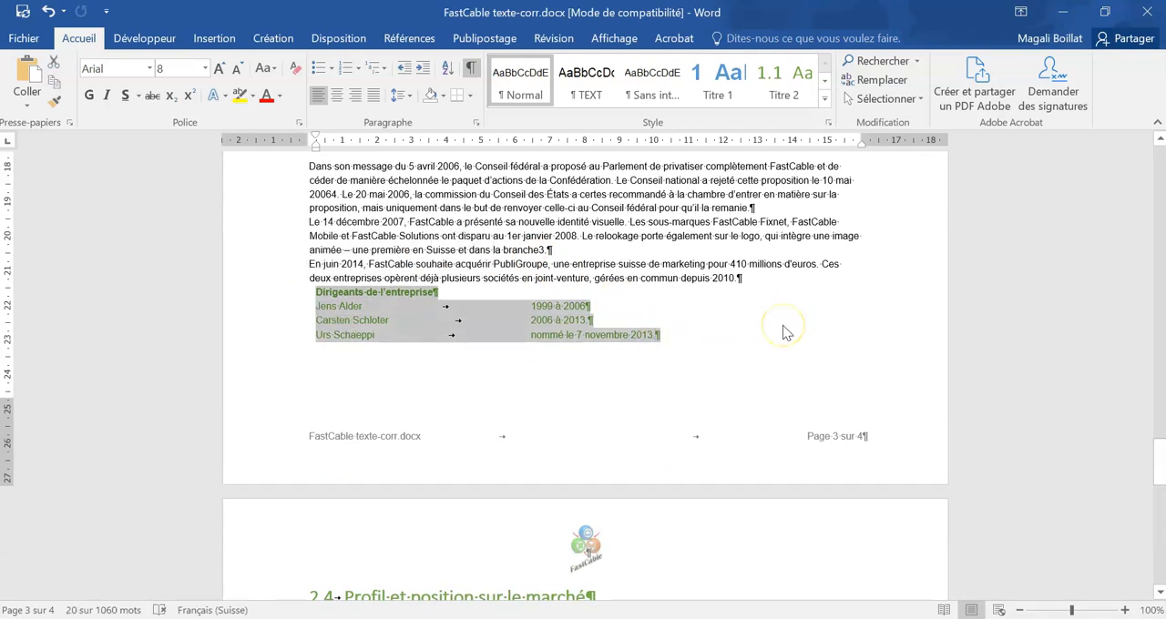
left_click(214, 39)
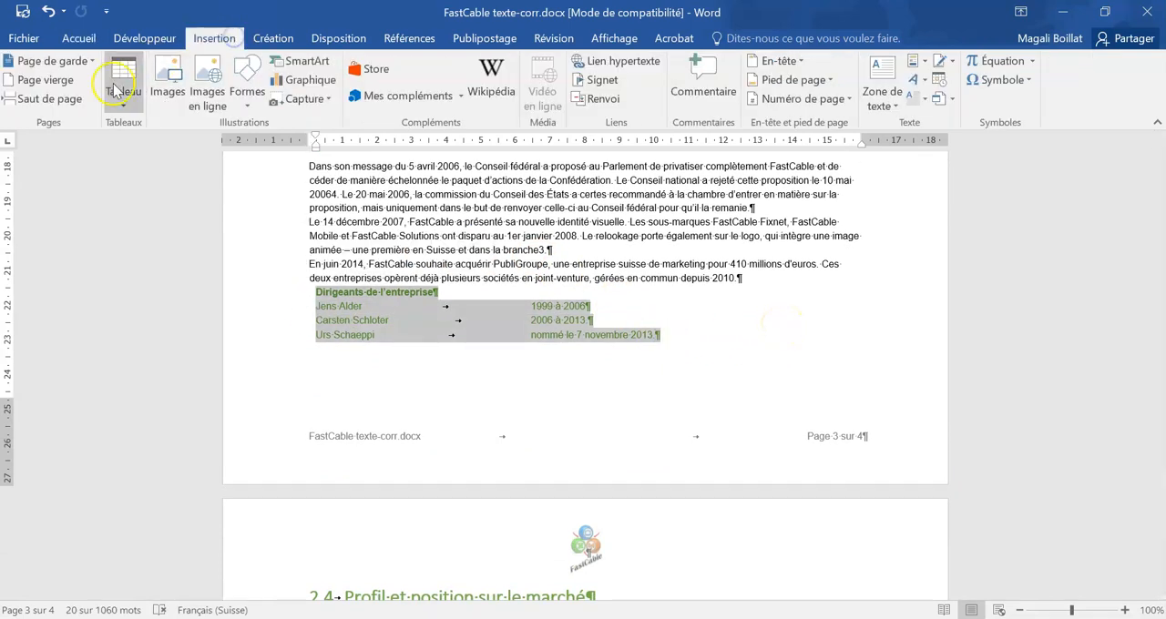
left_click(115, 91)
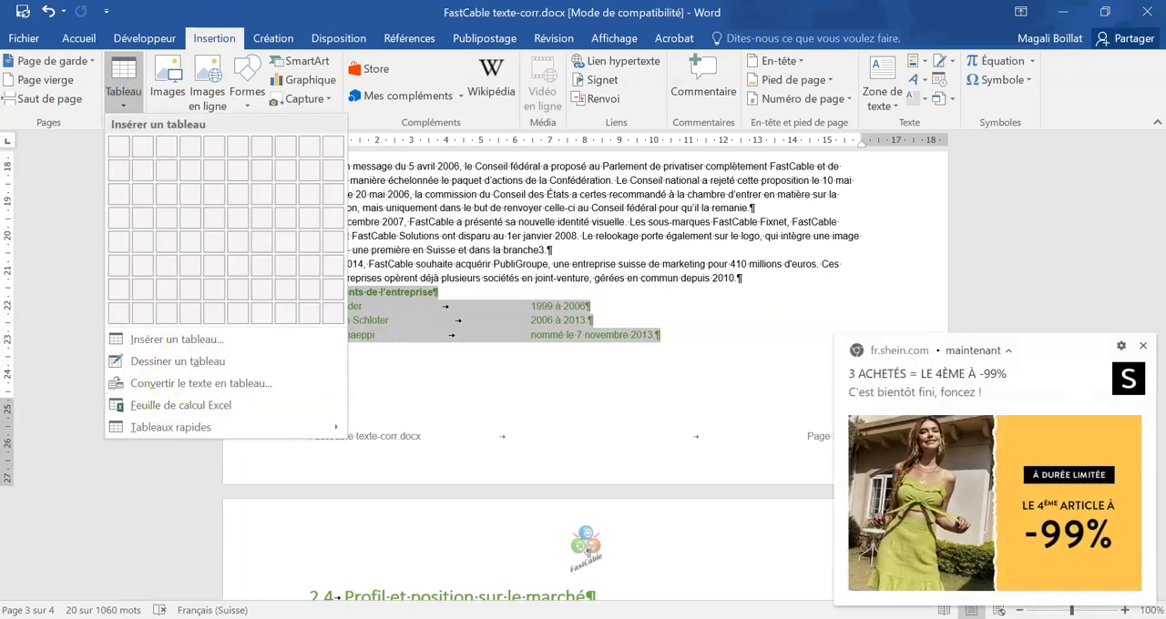
left_click(1146, 346)
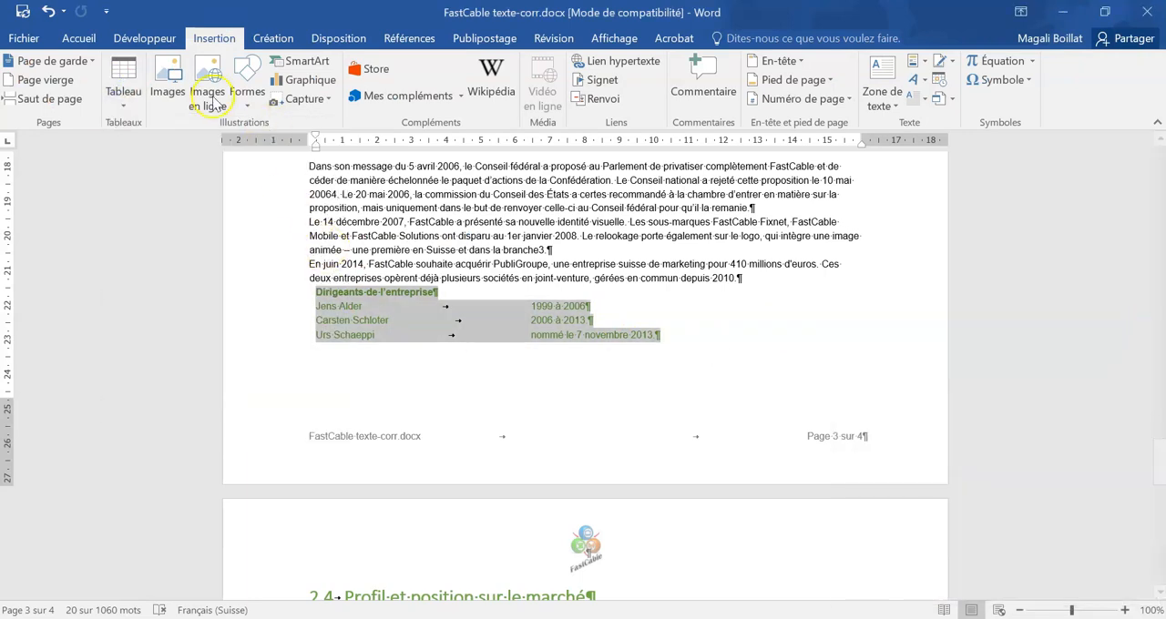
left_click(168, 84)
key("Escape")
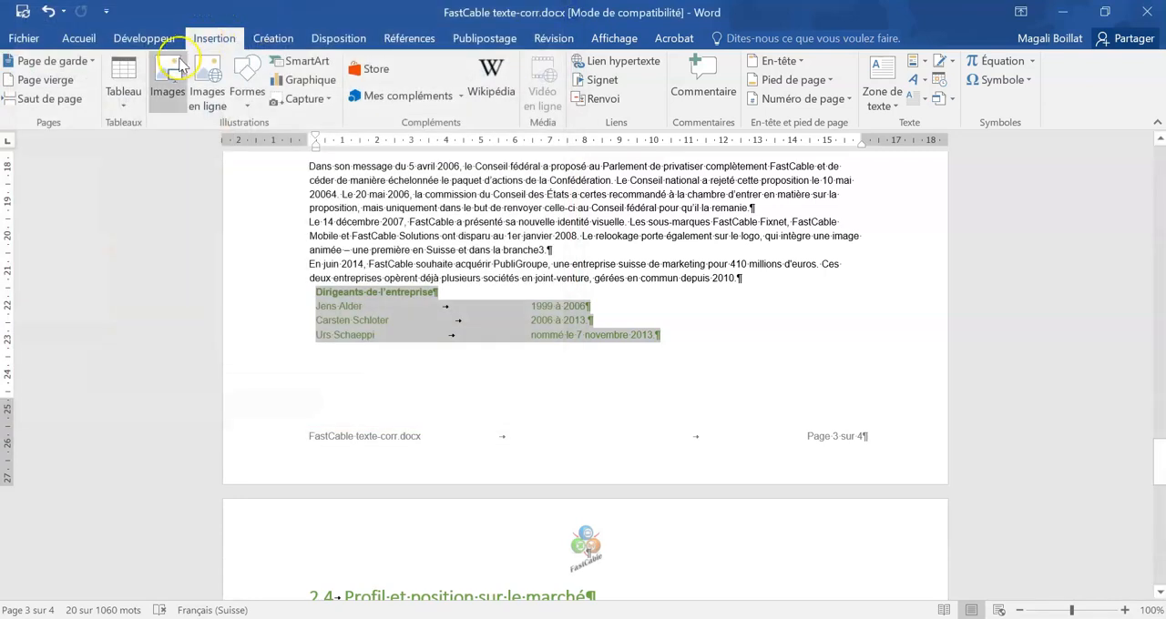
left_click(123, 86)
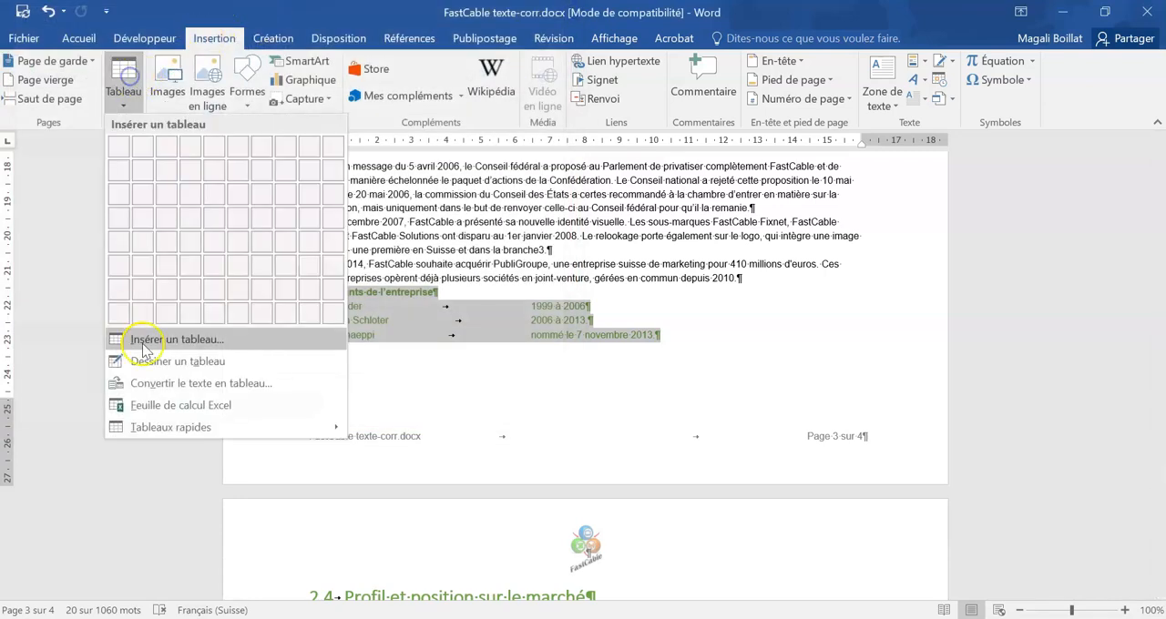
left_click(169, 385)
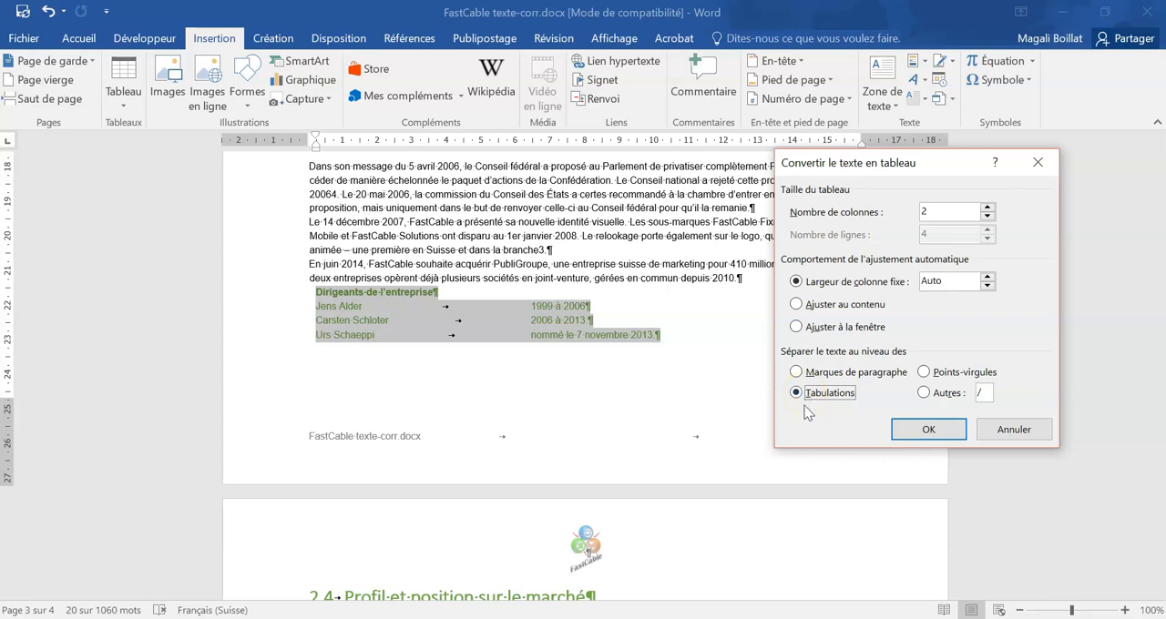
left_click(920, 428)
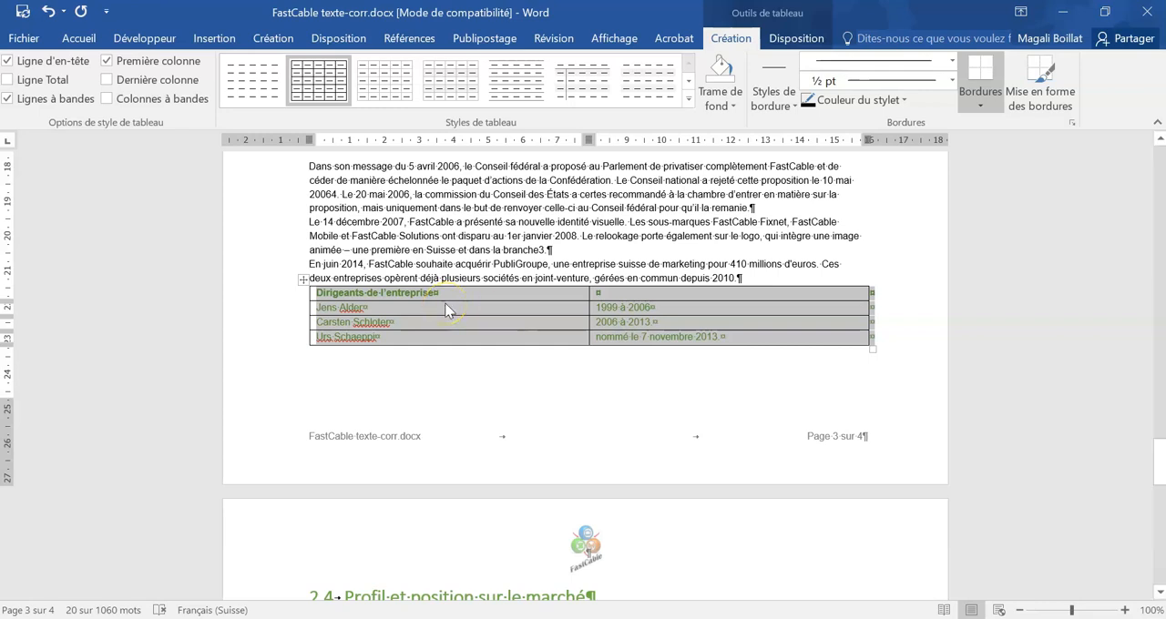
Step: Apply the light green style from the first row of Tableaux Grille to the whole leaders table
left_click(444, 303)
left_click_drag(444, 297, 681, 336)
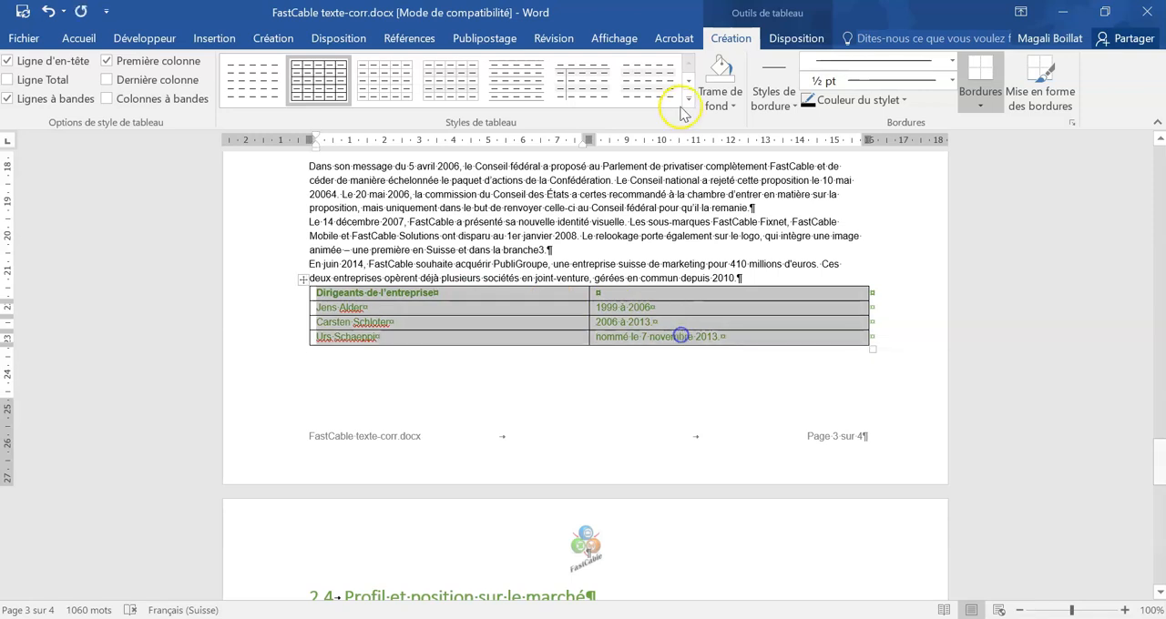
left_click(689, 99)
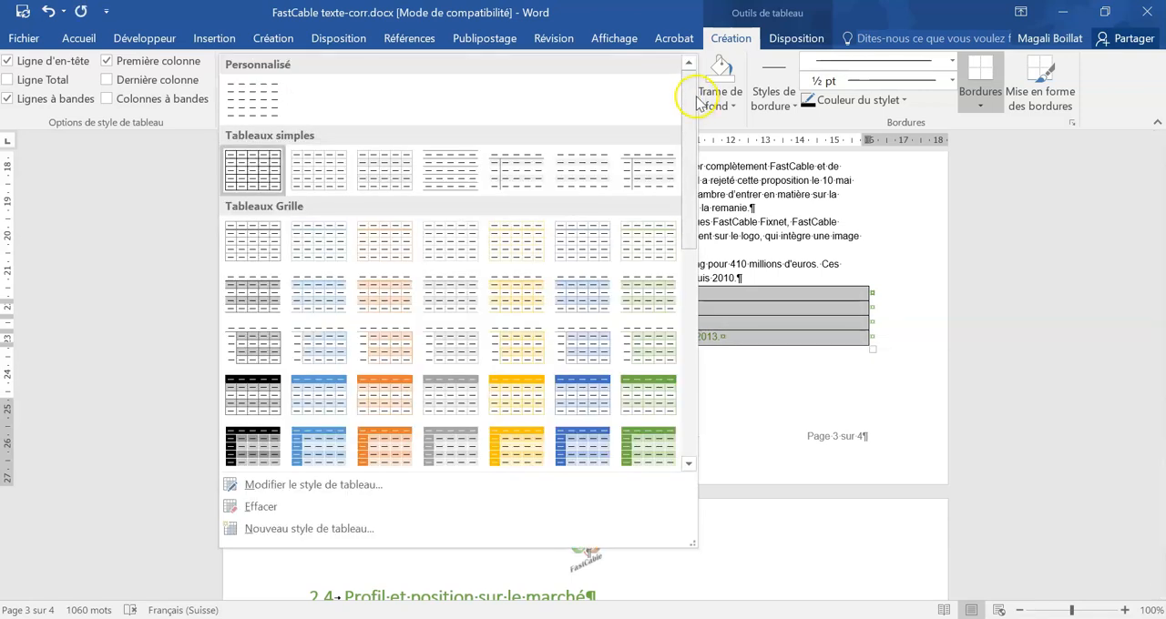
left_click(656, 245)
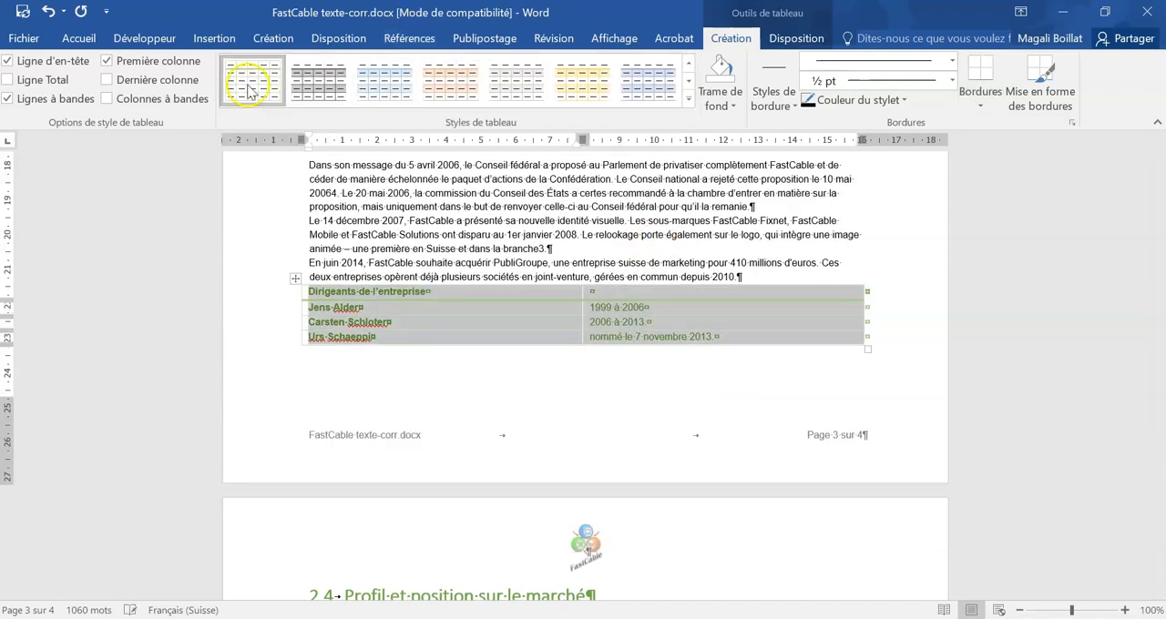
Step: Set the font colour of all the text in the leaders table to black
left_click(78, 38)
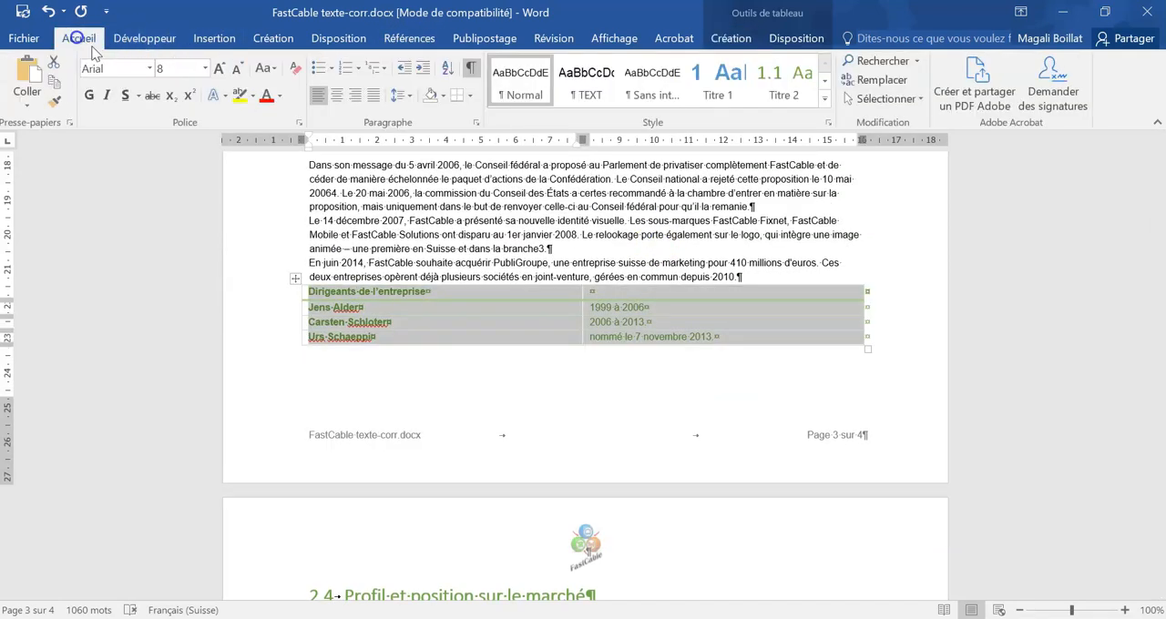
left_click(279, 96)
left_click(282, 116)
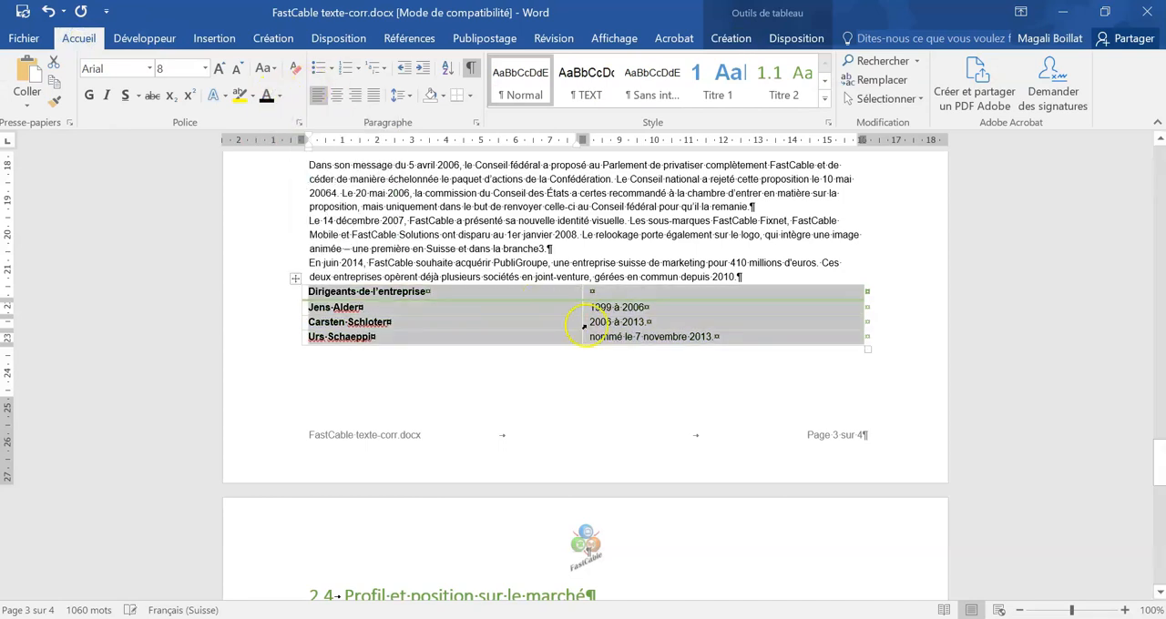
Step: Merge the two cells of the "Dirigeants de l'entreprise" header row and centre its text horizontally and vertically
left_click(430, 291)
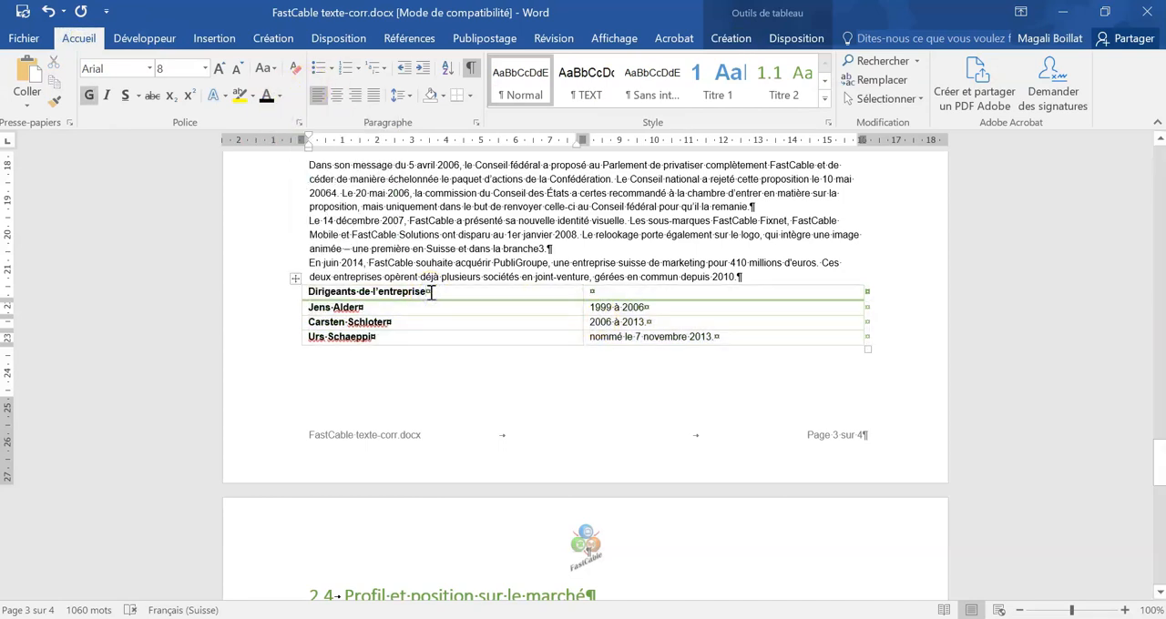
left_click_drag(476, 294, 591, 293)
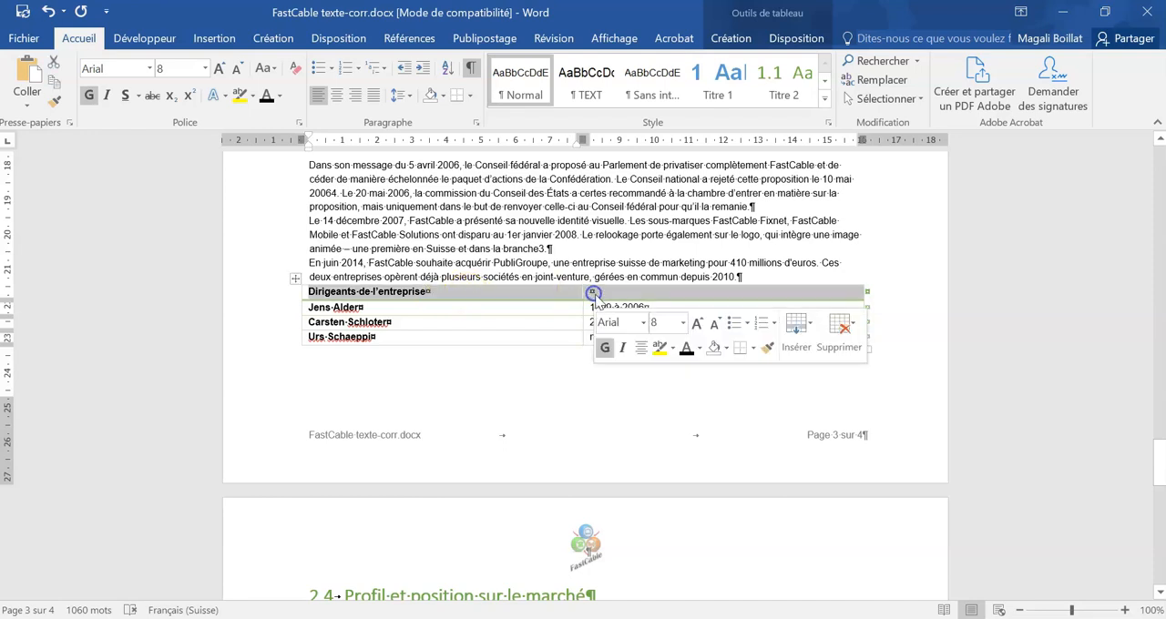
left_click(796, 39)
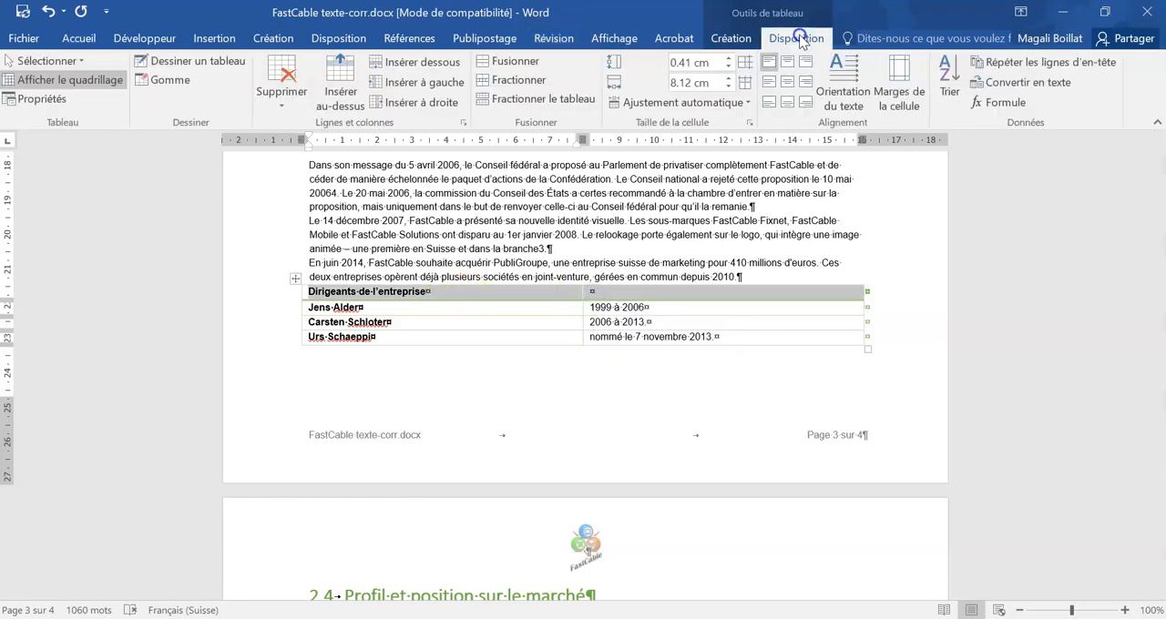
left_click(516, 63)
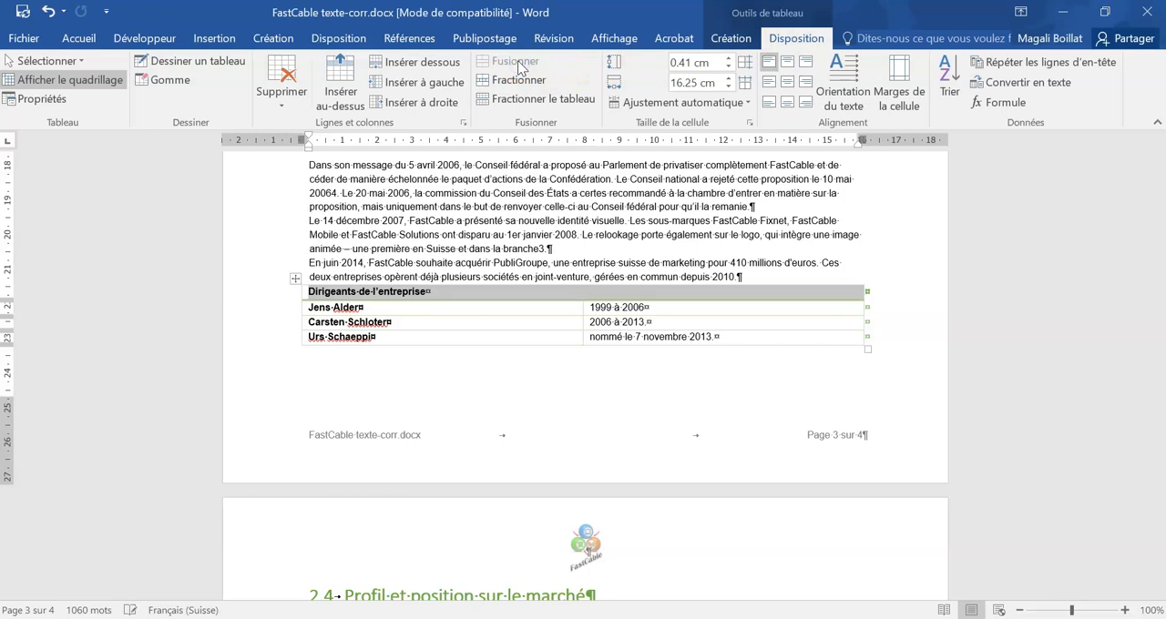
left_click(789, 82)
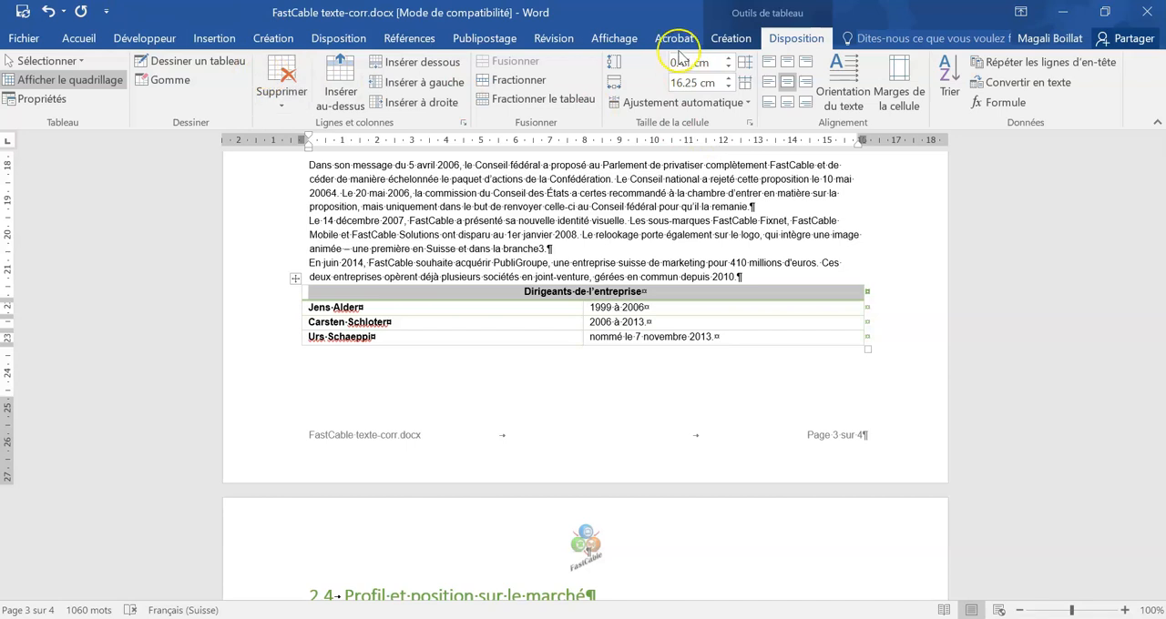
Step: Shade the table's merged header row with the lightest green theme colour
left_click(725, 38)
left_click(720, 96)
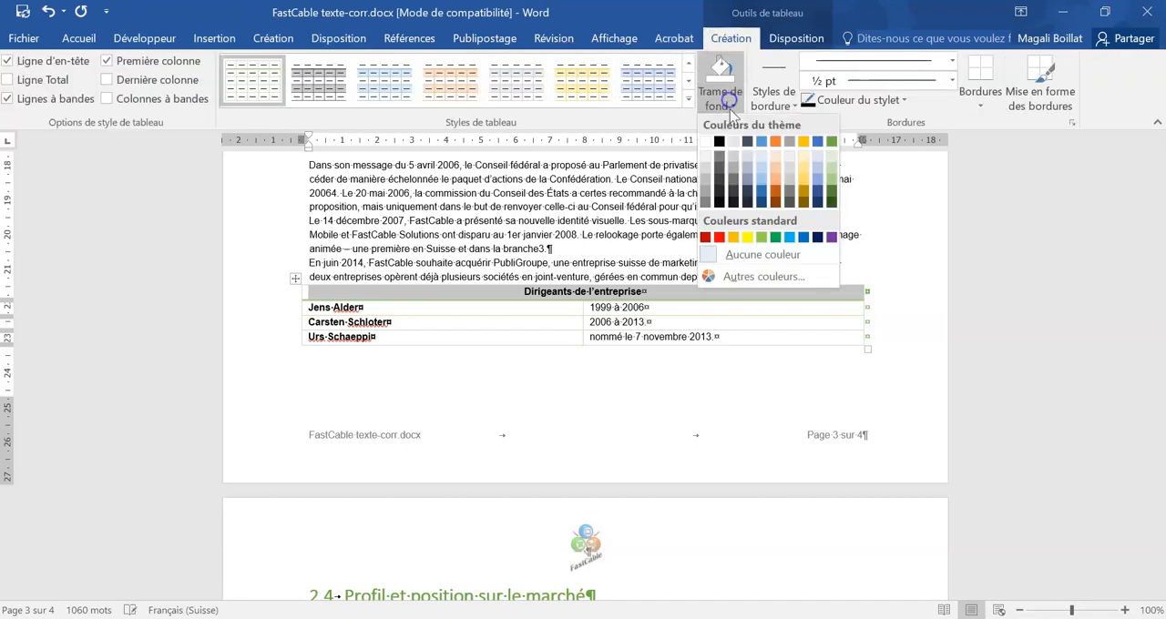
left_click(832, 156)
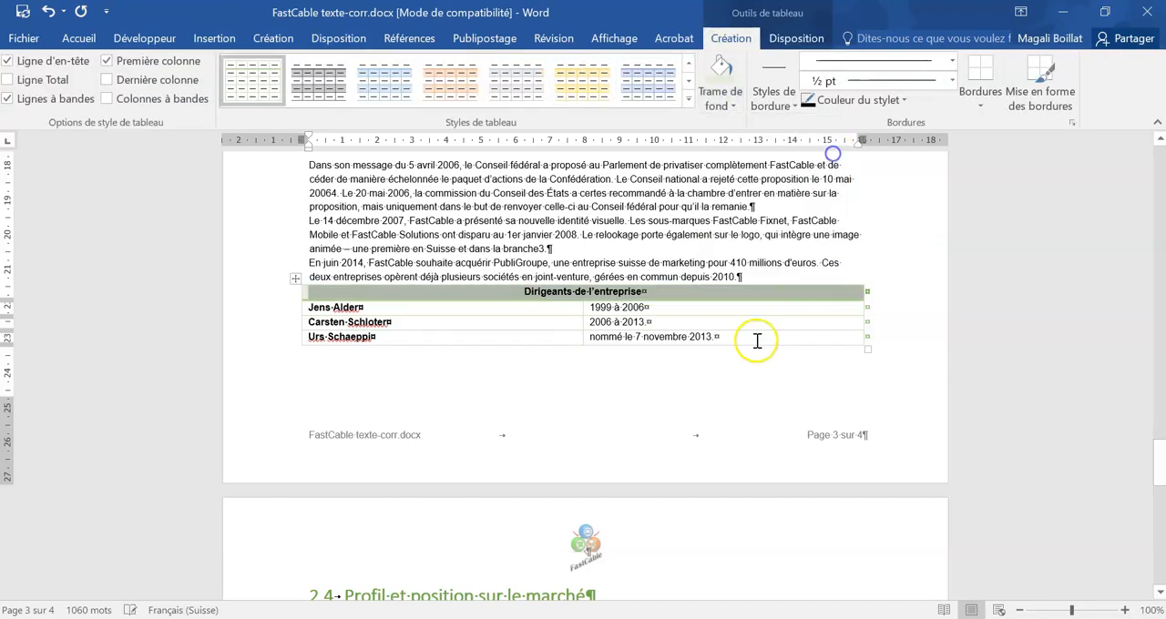
Step: Shrink the table to columns about 4.35 cm wide, centring both its cell text and the table itself on the page
left_click_drag(854, 361, 400, 325)
left_click(796, 39)
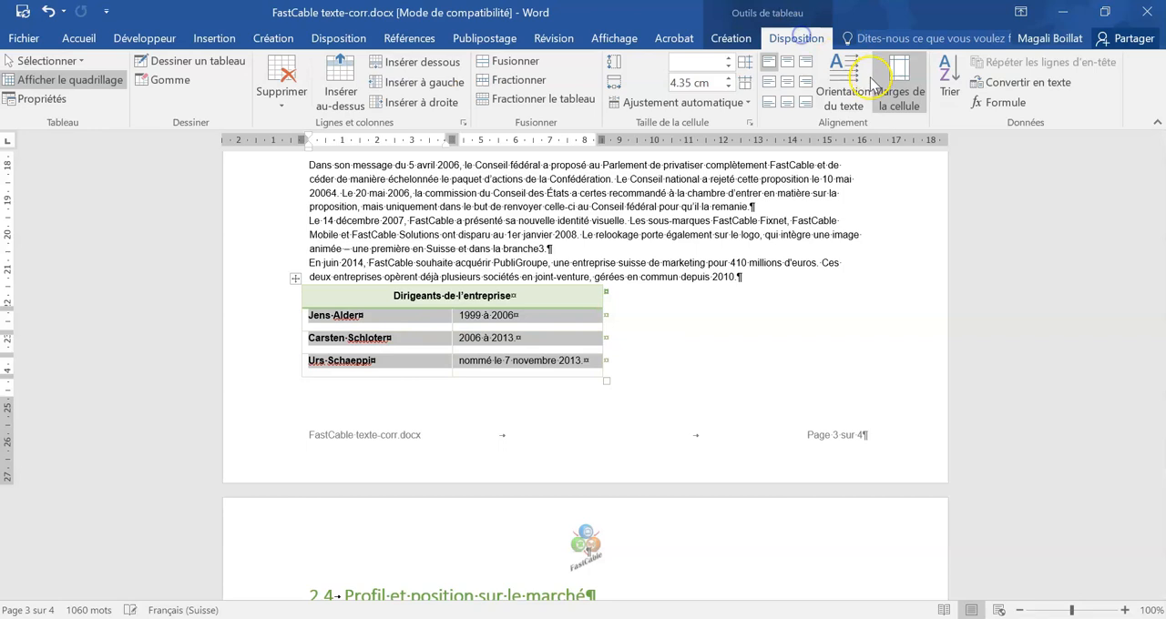
left_click(787, 81)
left_click_drag(295, 278, 435, 281)
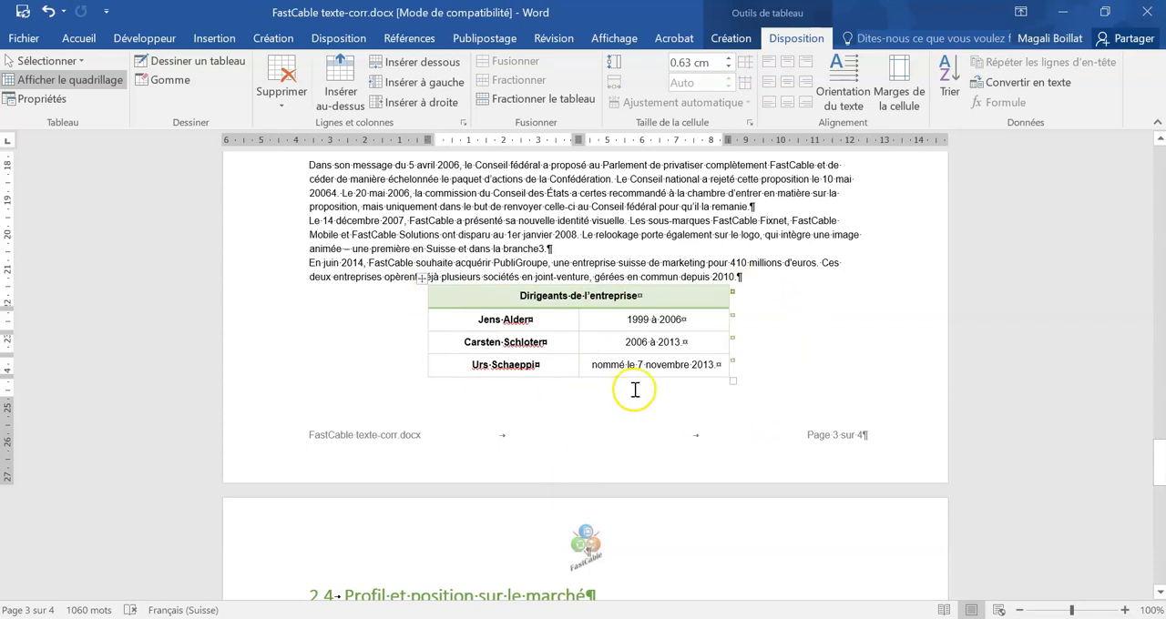
Step: Apply the TEXT style to the paragraph under the heading "L'entreprise"
scroll(731, 407, "up", 8)
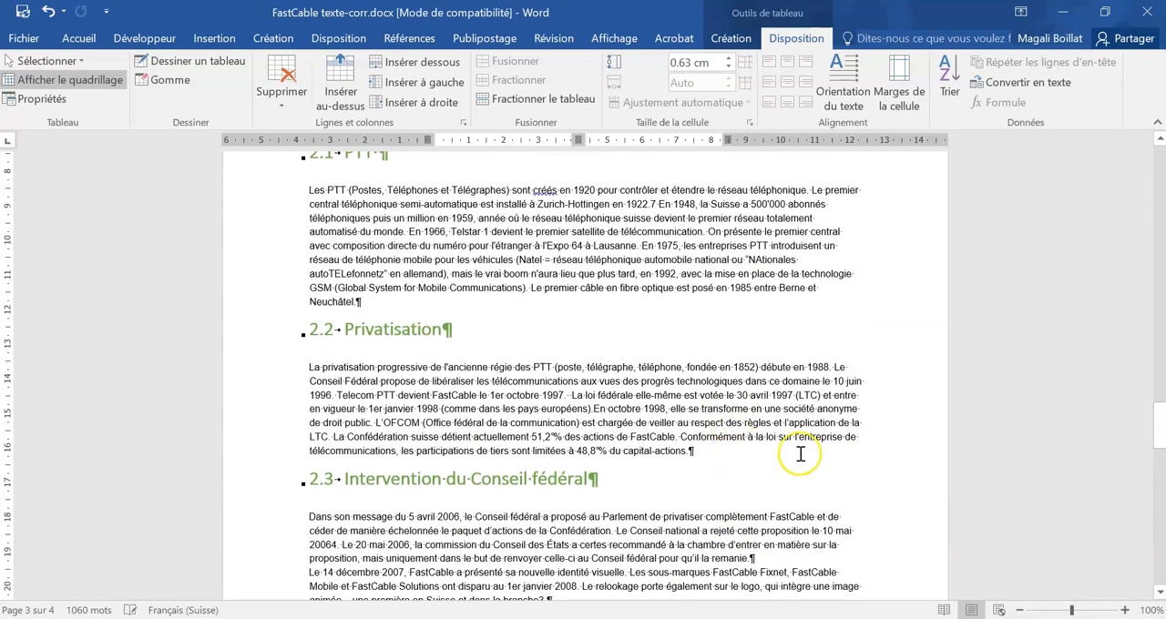
scroll(870, 445, "up", 9)
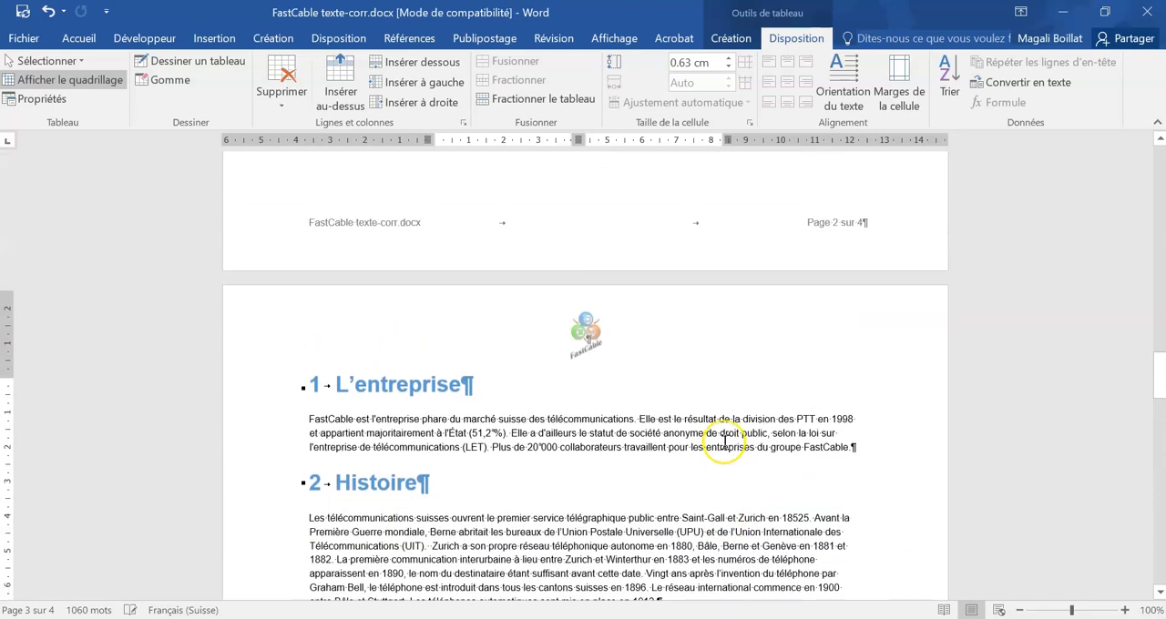
left_click(618, 427)
left_click(587, 80)
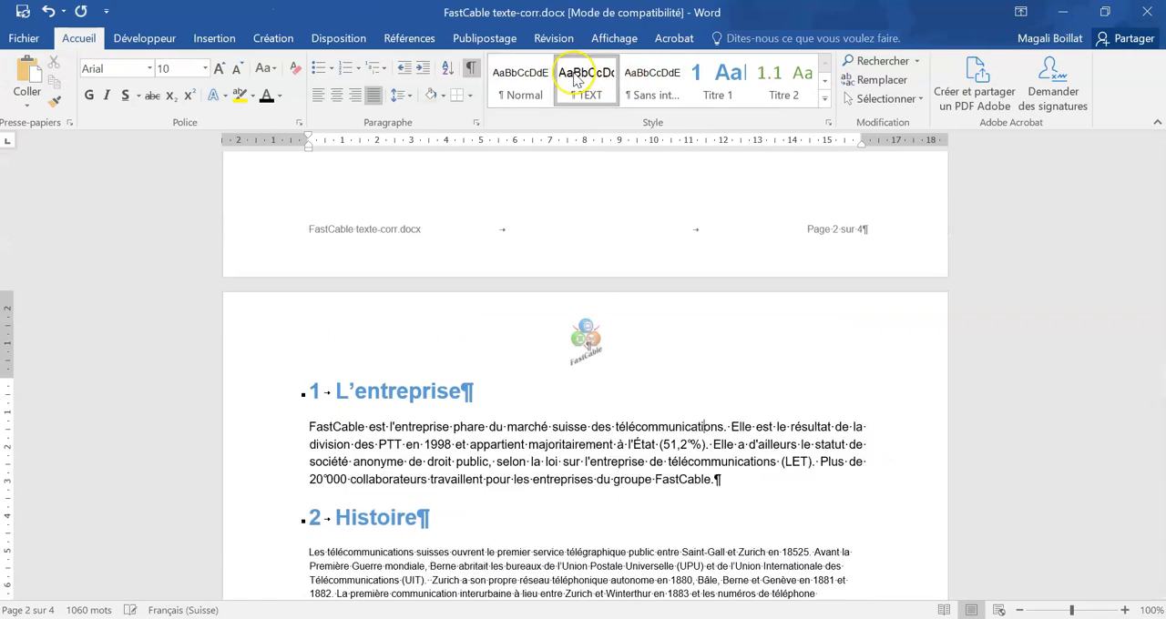
Step: Apply the TEXT style to the body paragraphs under the headings "Histoire", "PTT" and "Privatisation"
scroll(577, 336, "down", 5)
left_click(558, 398)
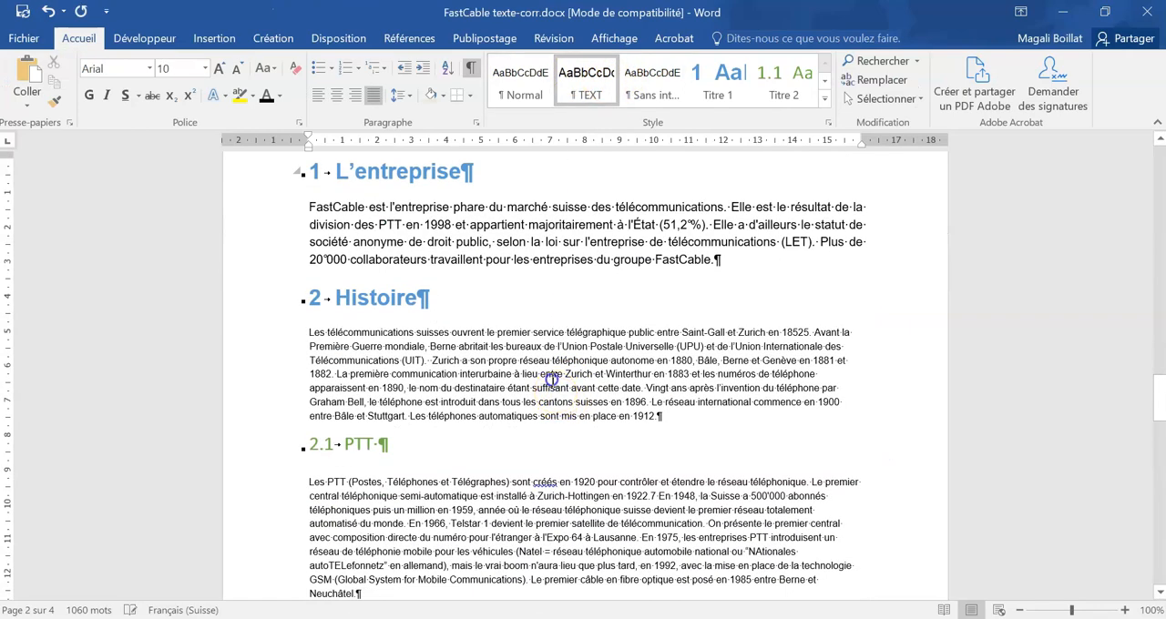
left_click(566, 68)
scroll(562, 276, "down", 5)
left_click(555, 282)
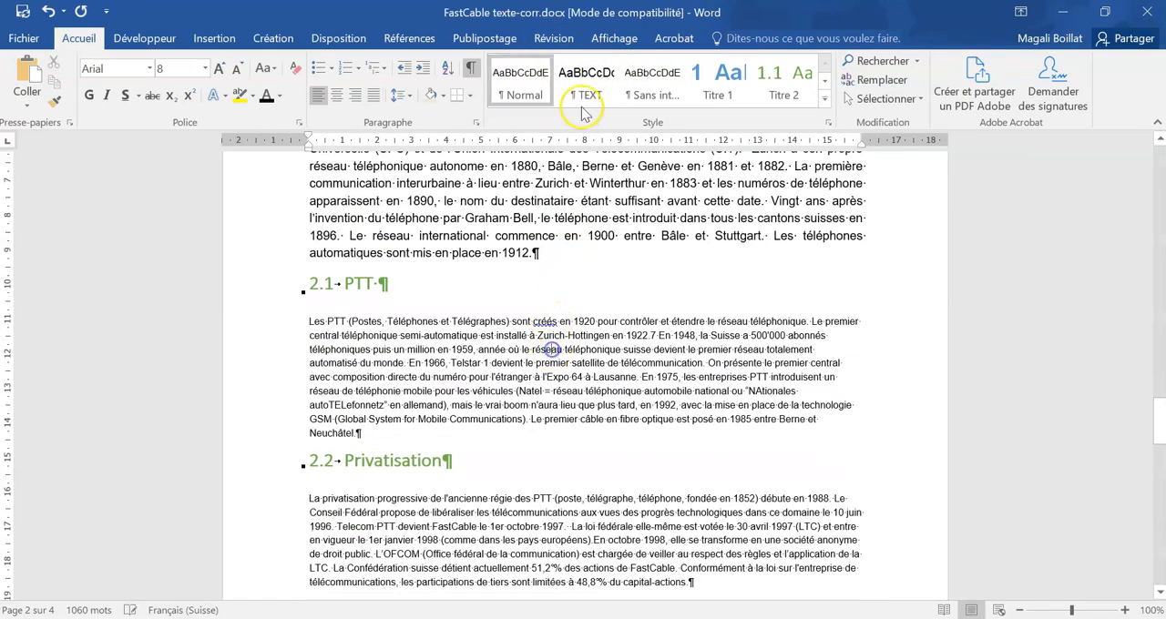
left_click(587, 80)
scroll(562, 337, "down", 3)
left_click(562, 367)
left_click(587, 80)
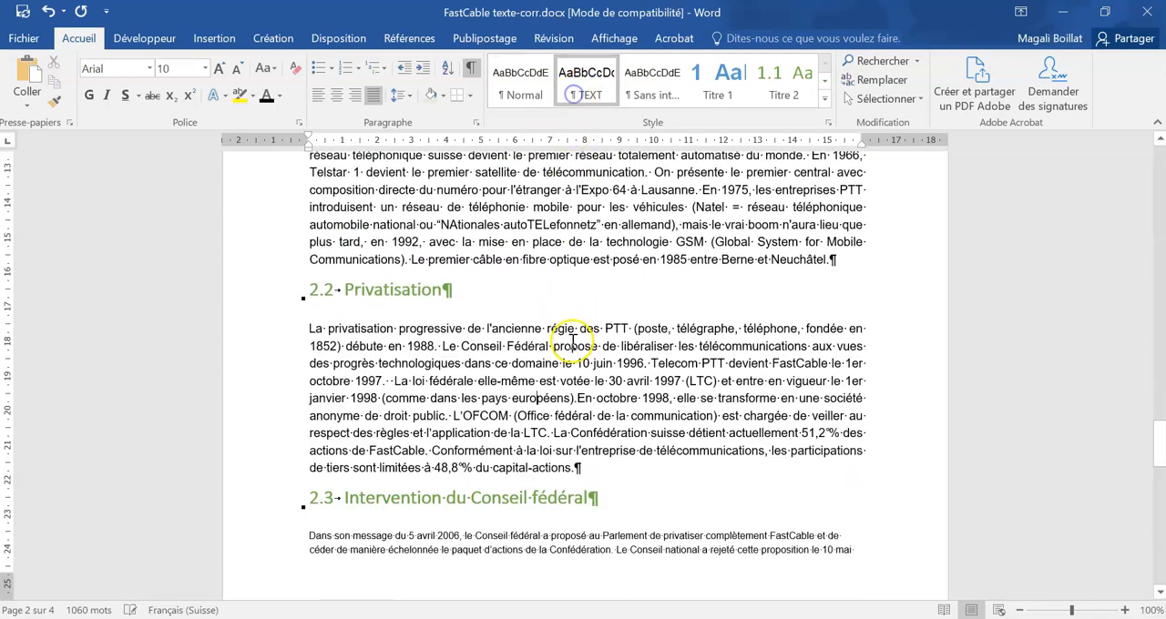
Step: Apply the TEXT style to every body paragraph under "Intervention du Conseil fédéral", down to the leaders table
scroll(565, 273, "down", 5)
left_click(563, 267)
left_click(588, 80)
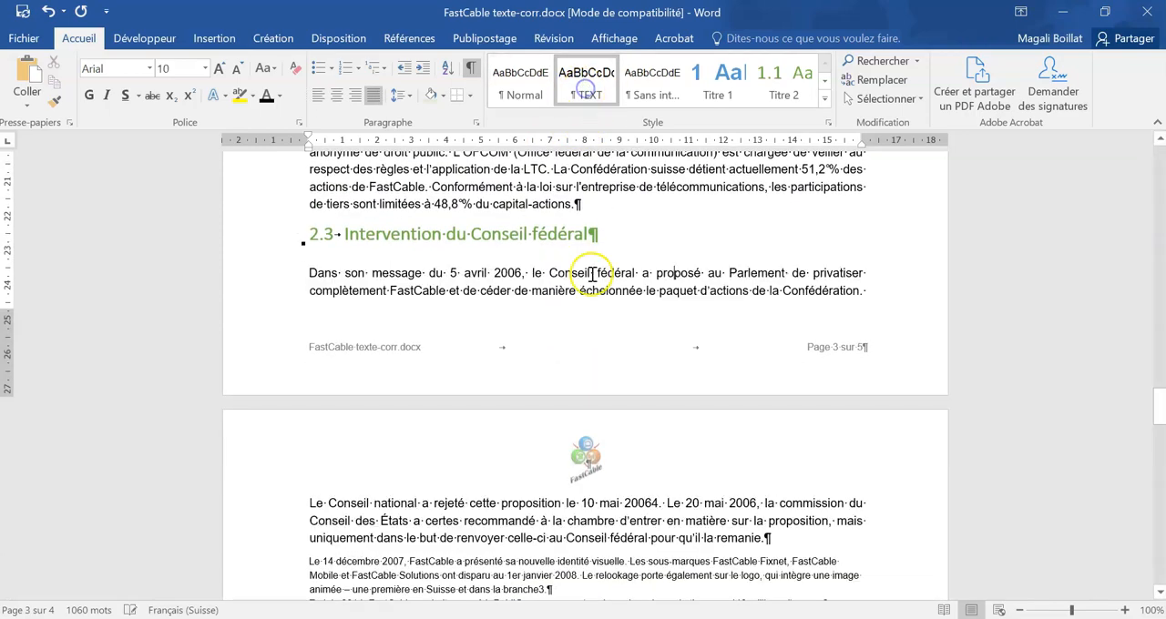
scroll(563, 186, "down", 3)
left_click(587, 81)
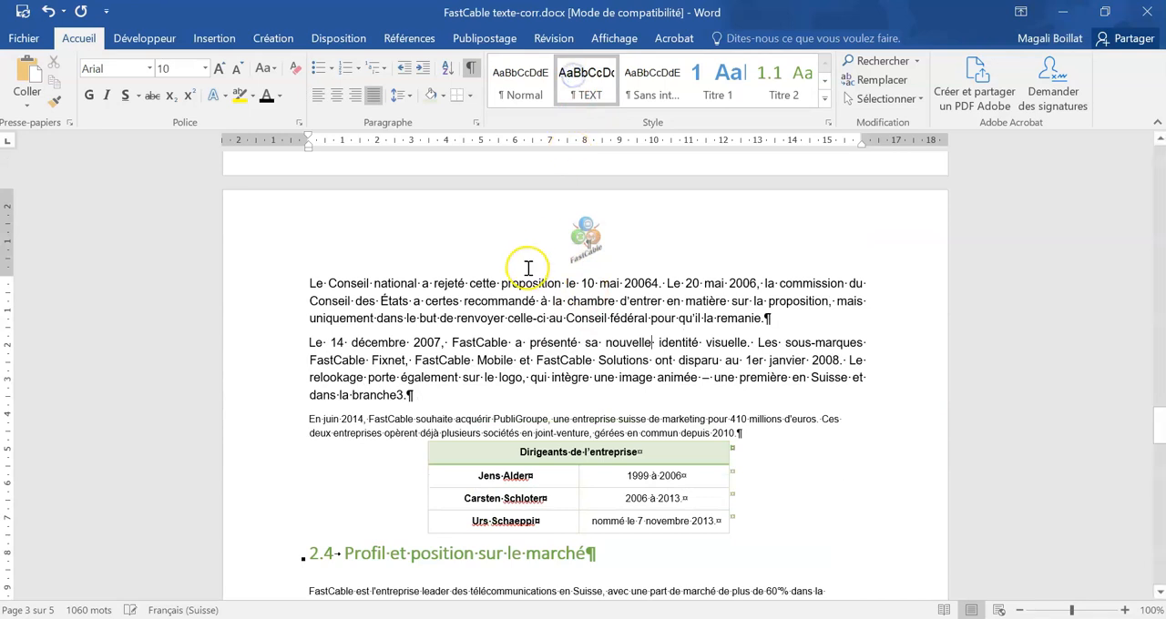
left_click(523, 426)
left_click(588, 80)
Step: Apply the TEXT style to the paragraphs under "Profil et position sur le marché", "Structure de l'entreprise" and "Clients privés"
scroll(546, 200, "down", 6)
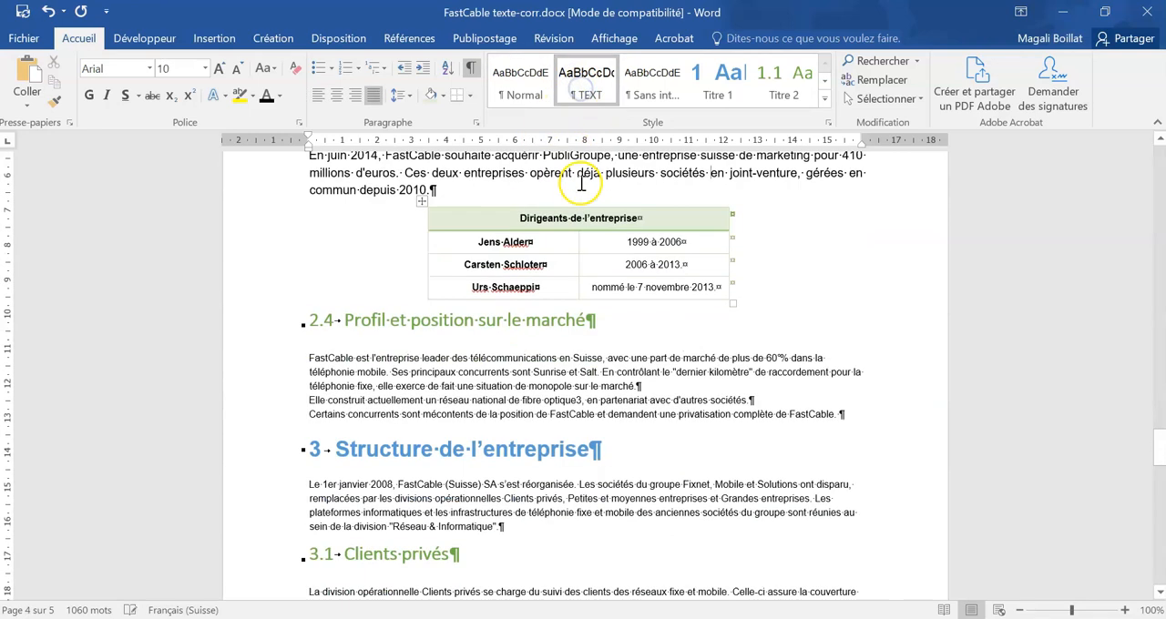
left_click_drag(556, 285, 687, 325)
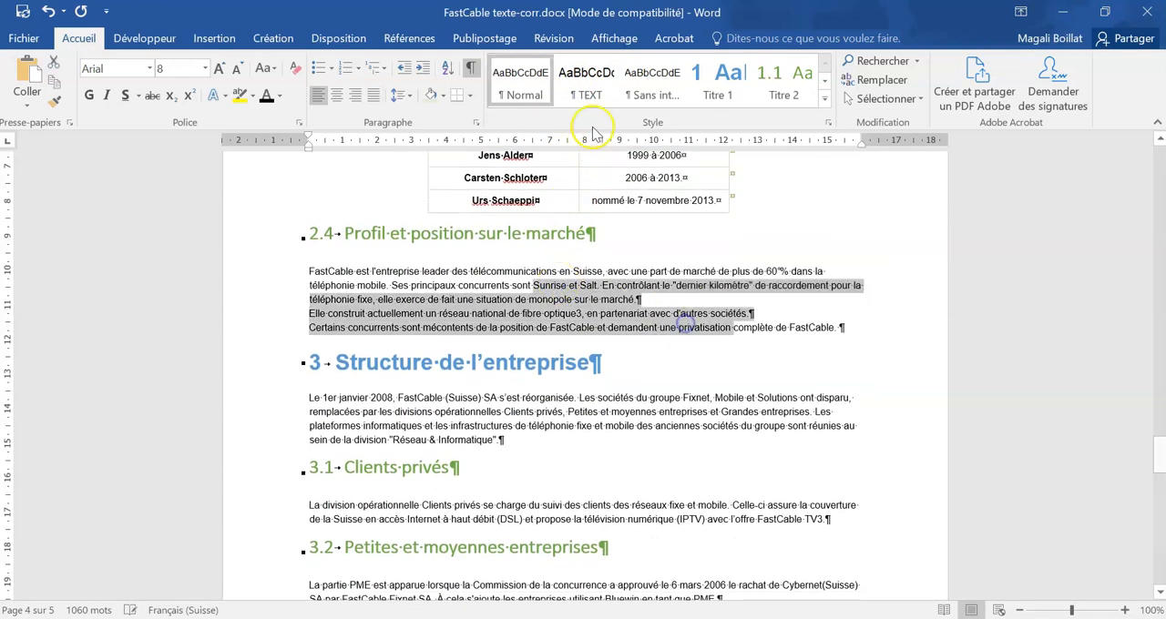
left_click(588, 82)
scroll(581, 266, "down", 5)
left_click(481, 225)
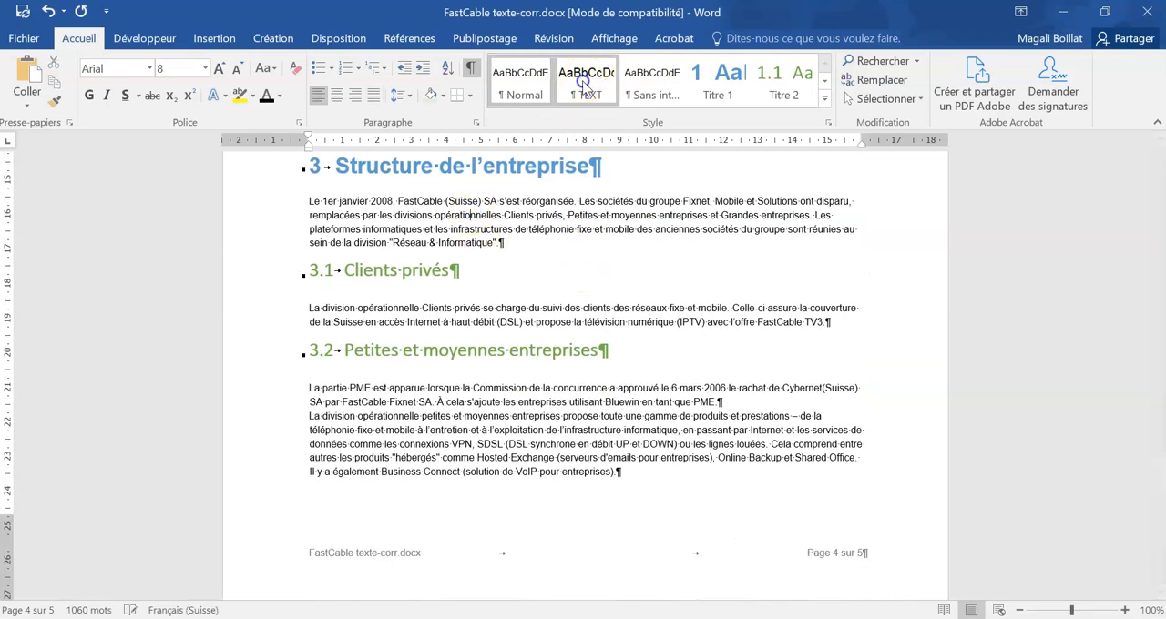
left_click(583, 80)
left_click(548, 351)
left_click(562, 90)
Step: Apply the TEXT style to the paragraphs under "Petites et moyennes entreprises", "Grandes entreprises" and "Réseau & Informatique"
scroll(510, 337, "down", 5)
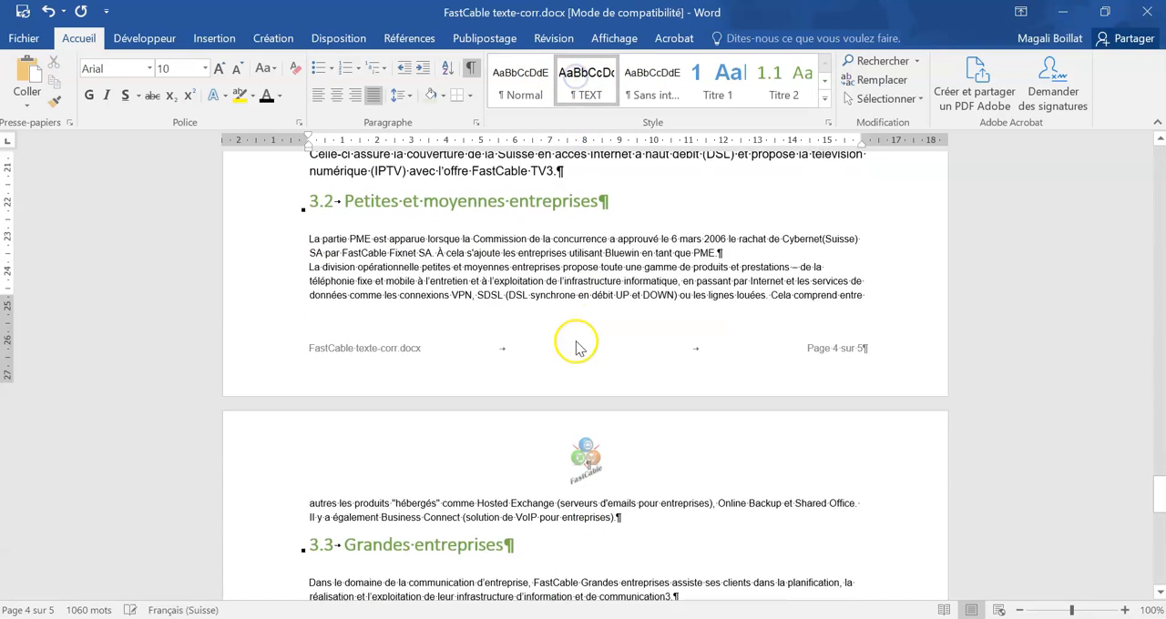
left_click_drag(518, 238, 544, 285)
left_click(586, 80)
scroll(565, 319, "down", 3)
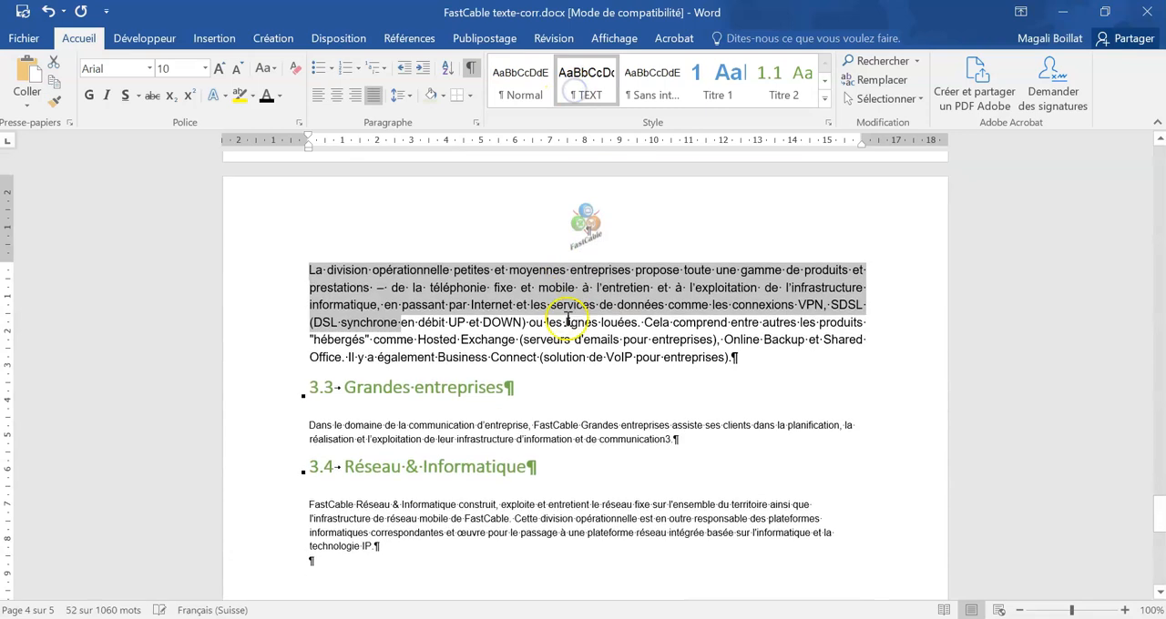
left_click(564, 428)
left_click(586, 80)
scroll(552, 373, "down", 3)
left_click(553, 381)
left_click(601, 82)
left_click(632, 494)
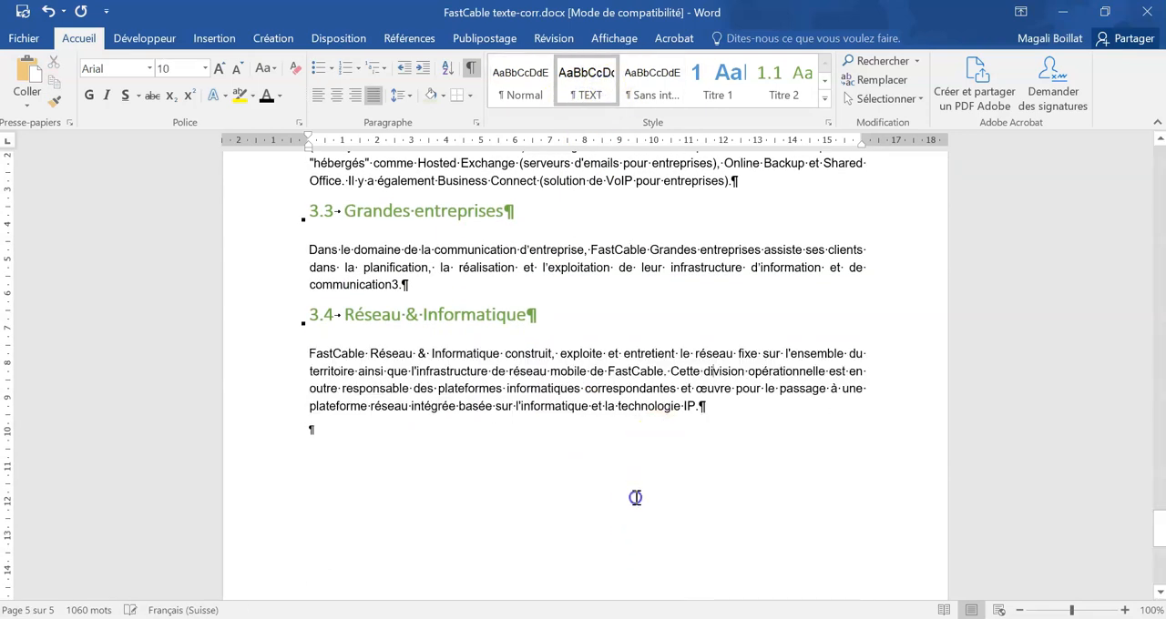
Step: Update the empty table of contents on the Sommaire page so it lists the document's headings
scroll(635, 498, "up", 3)
scroll(635, 497, "down", 3)
scroll(637, 497, "up", 10)
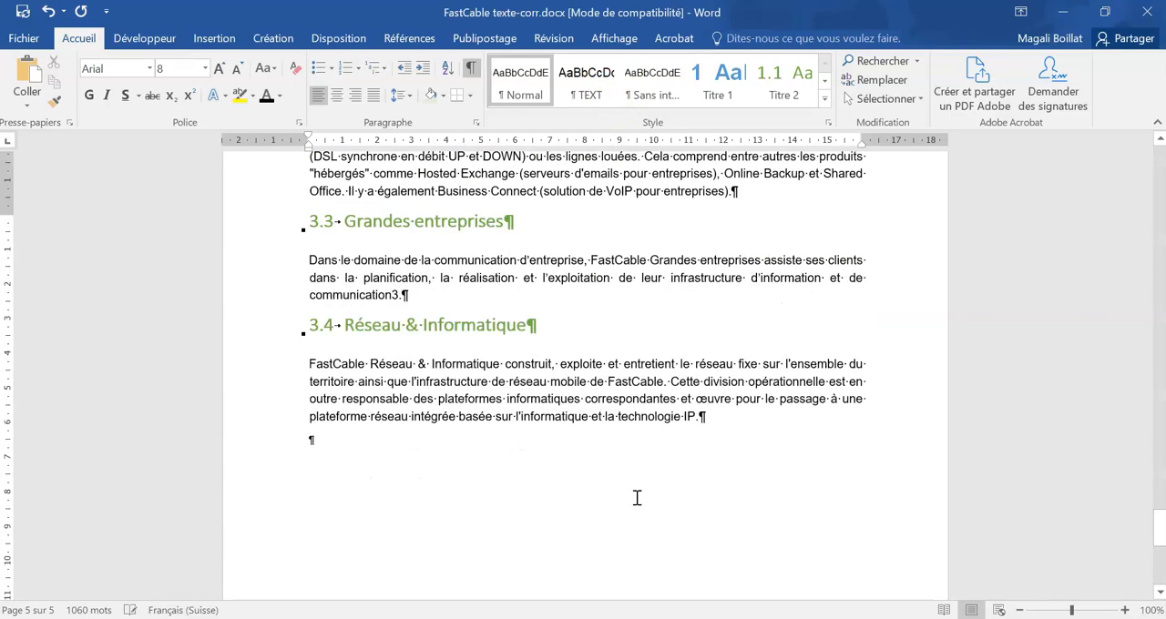
scroll(637, 496, "up", 20)
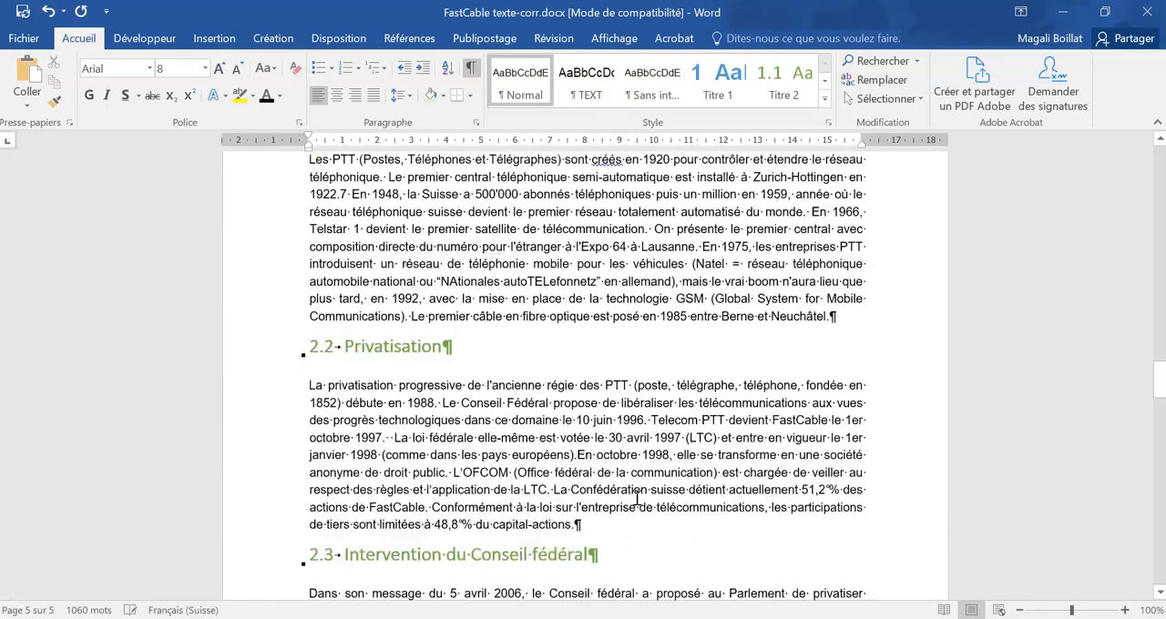
scroll(635, 498, "up", 2)
left_click(476, 364)
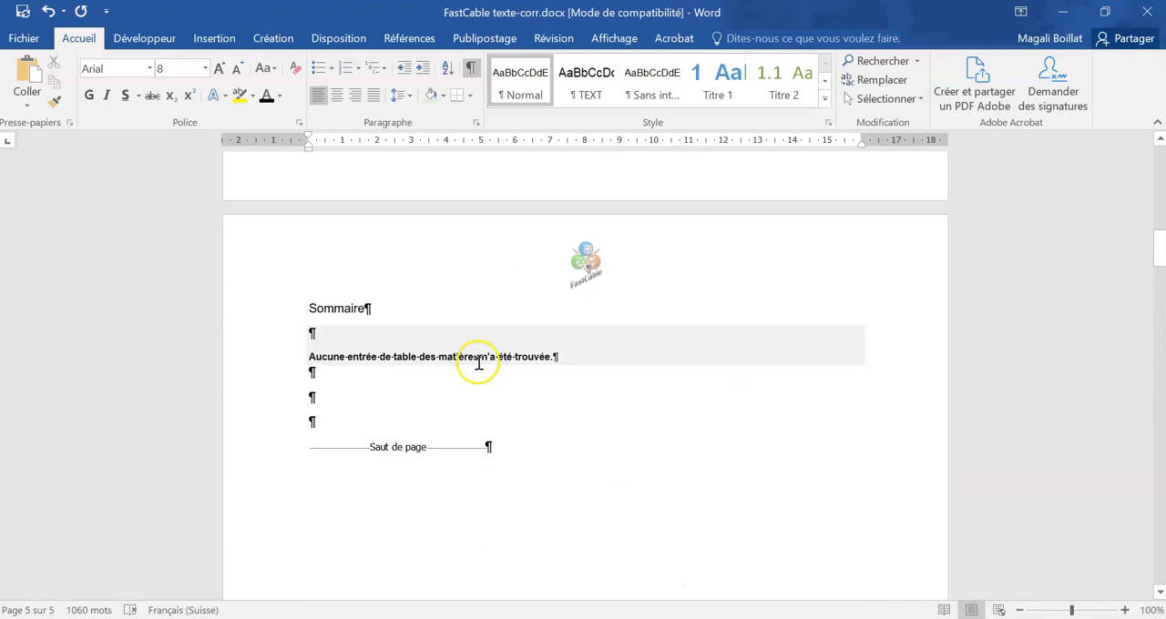
right_click(470, 356)
left_click(520, 457)
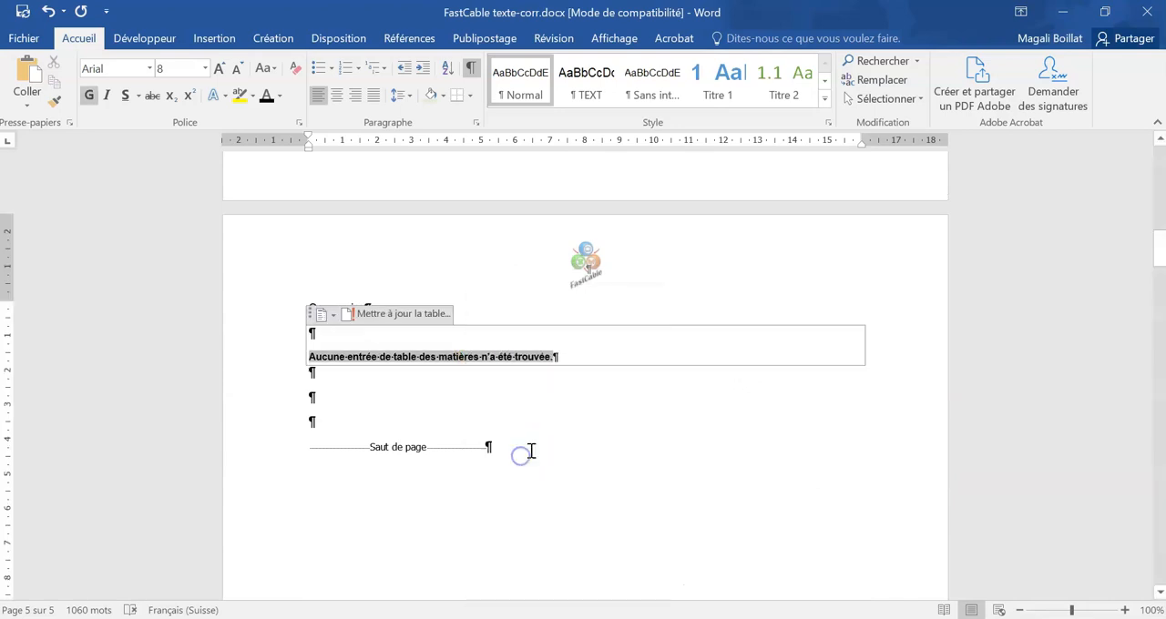
left_click(541, 352)
Step: Apply the table of contents heading style ("En-tête ...") to the "Sommaire" title
scroll(543, 348, "down", 1)
left_click(528, 265)
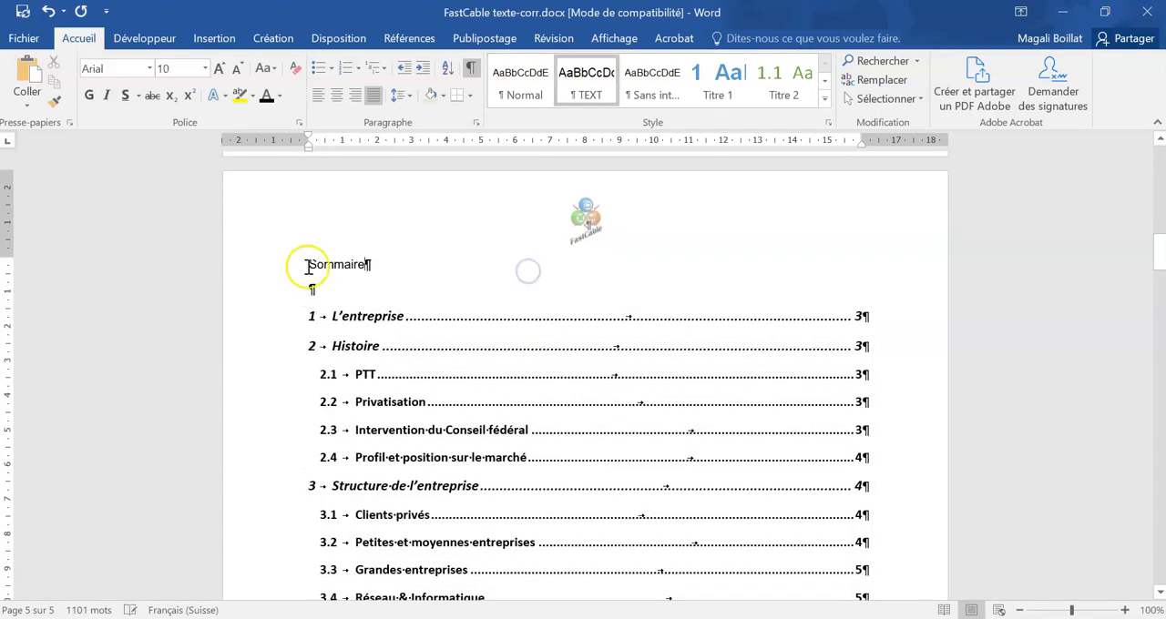
left_click(293, 265)
left_click(823, 102)
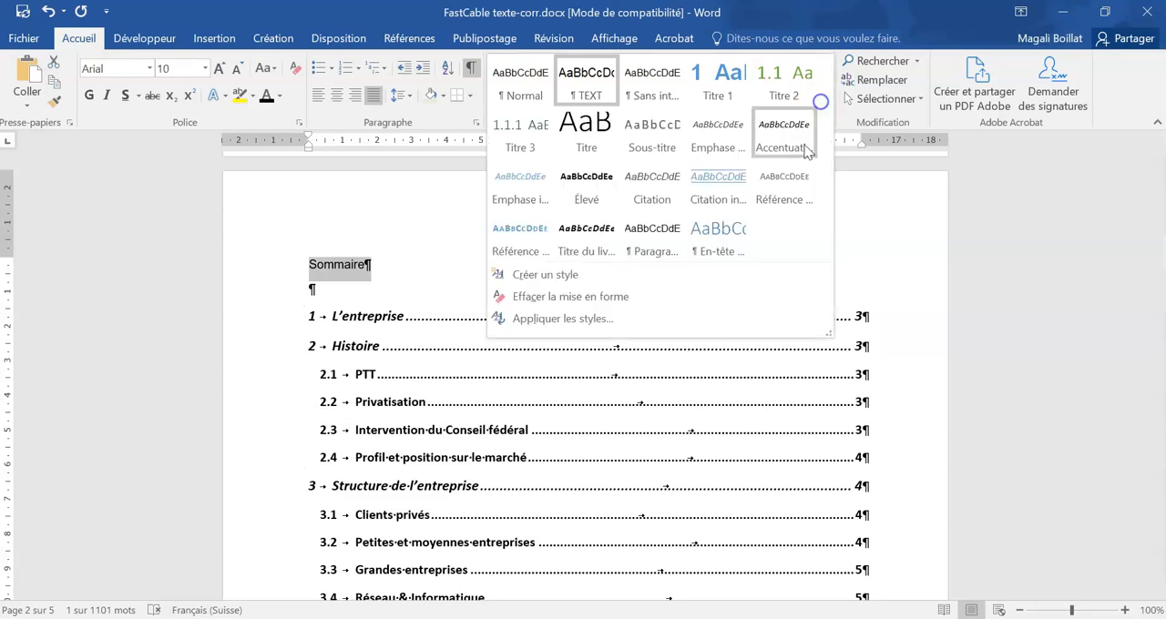
left_click(743, 228)
Step: Try to delete the empty paragraph above the first entry of the table of contents
left_click(381, 289)
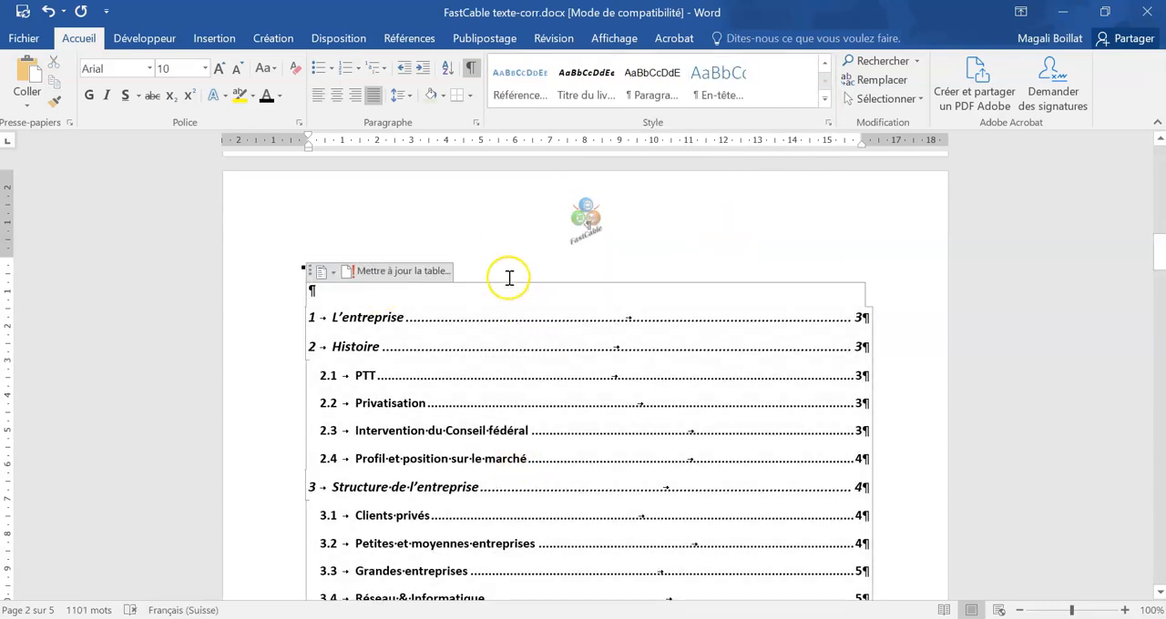
key("Delete")
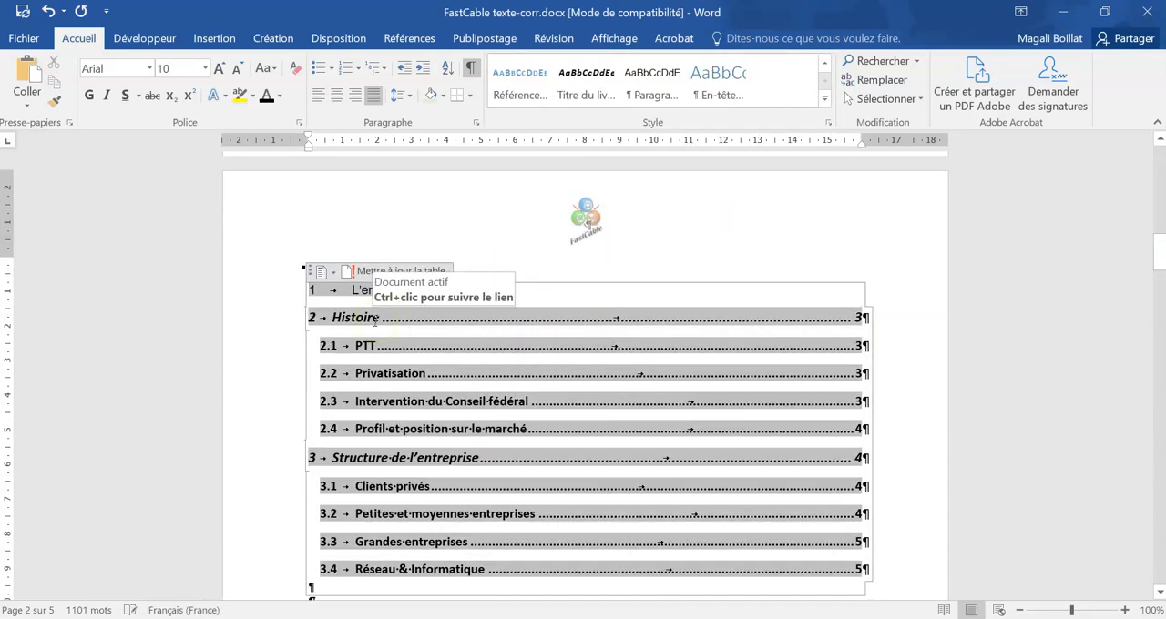
key("ctrl+z")
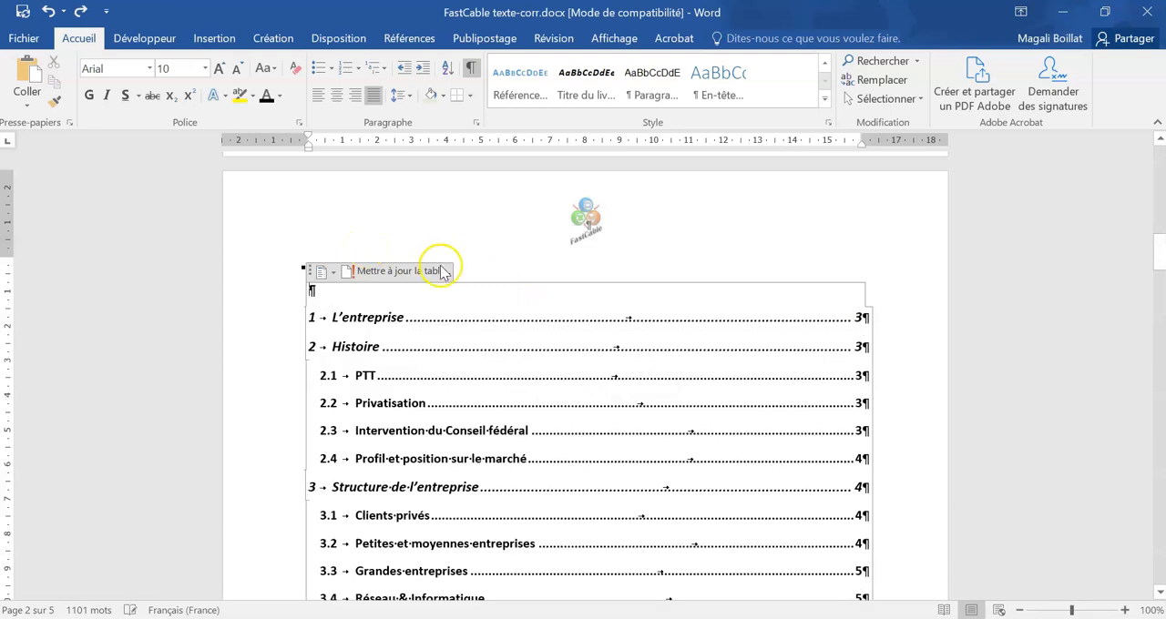
Step: Check the table of contents page down to its page break and save the brochure document
left_click(463, 255)
scroll(586, 368, "down", 5)
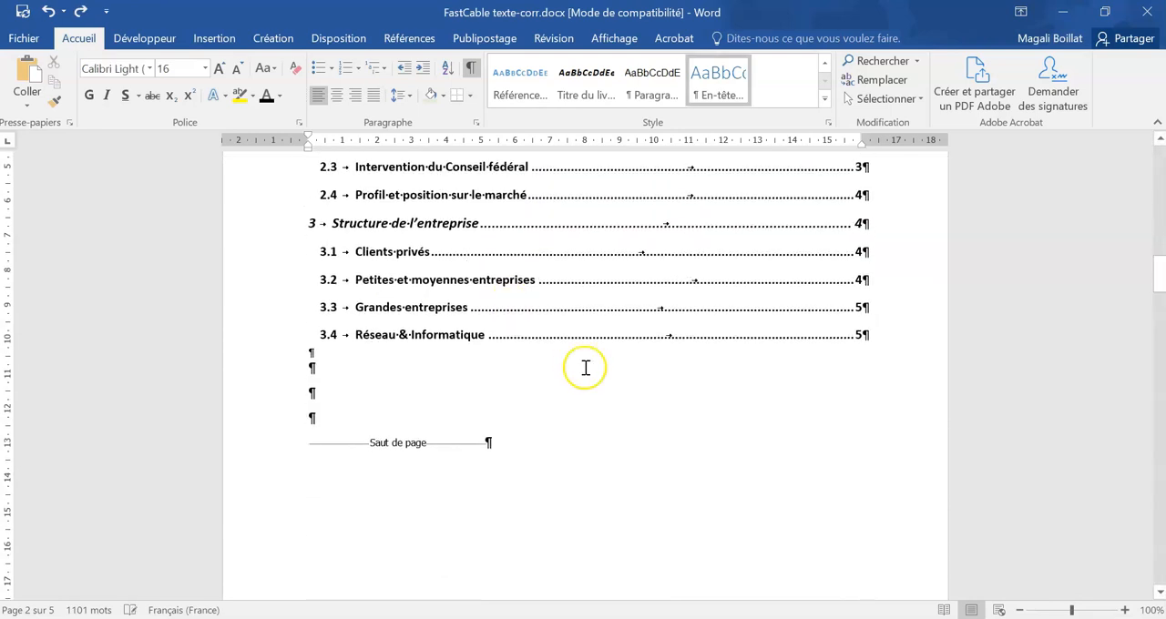
left_click(328, 367)
scroll(786, 464, "up", 3)
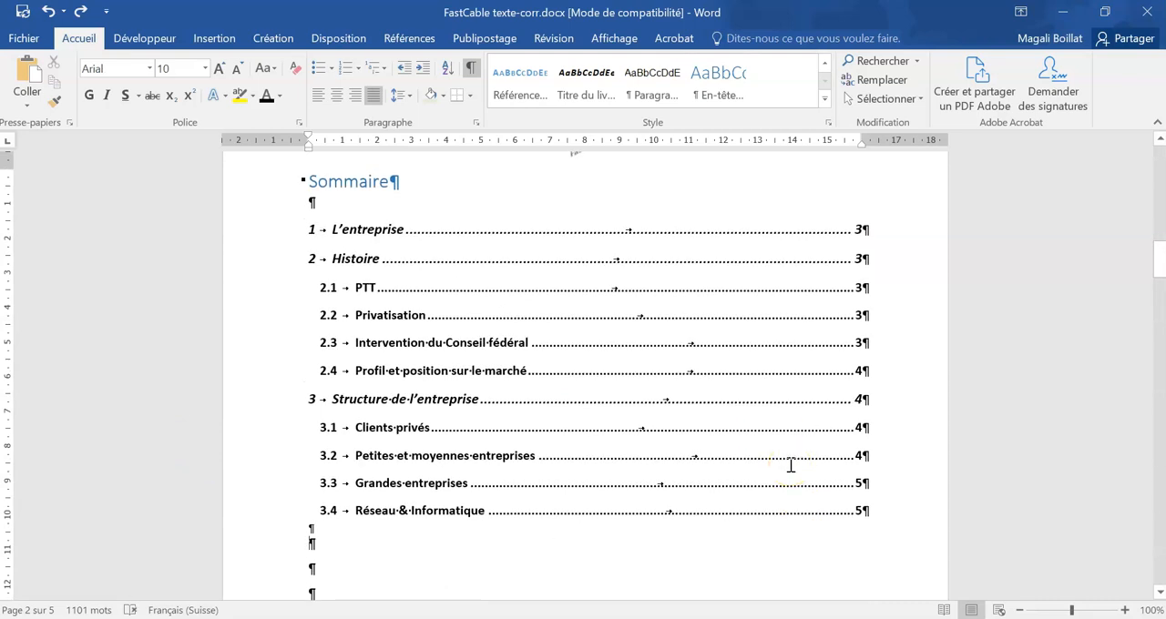
left_click(788, 472)
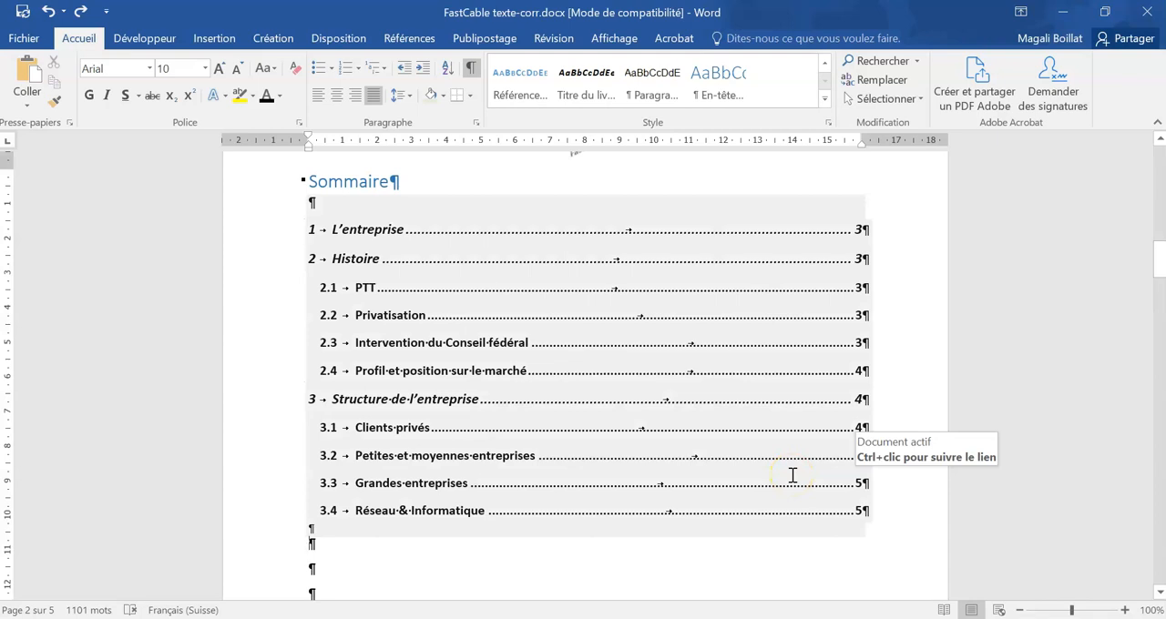
left_click(538, 568)
left_click(26, 12)
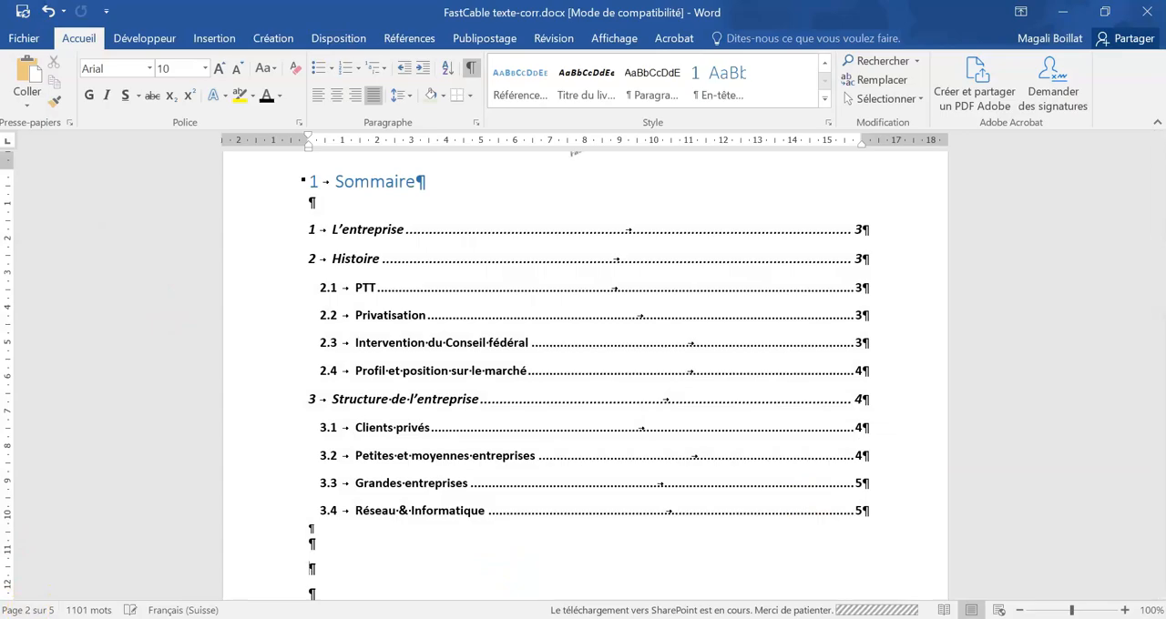
Step: Consult the Task 2 instructions in the exam PDF in Adobe Acrobat, and bring up "FastCable formulaire-corr.docx" in Word
left_click(74, 552)
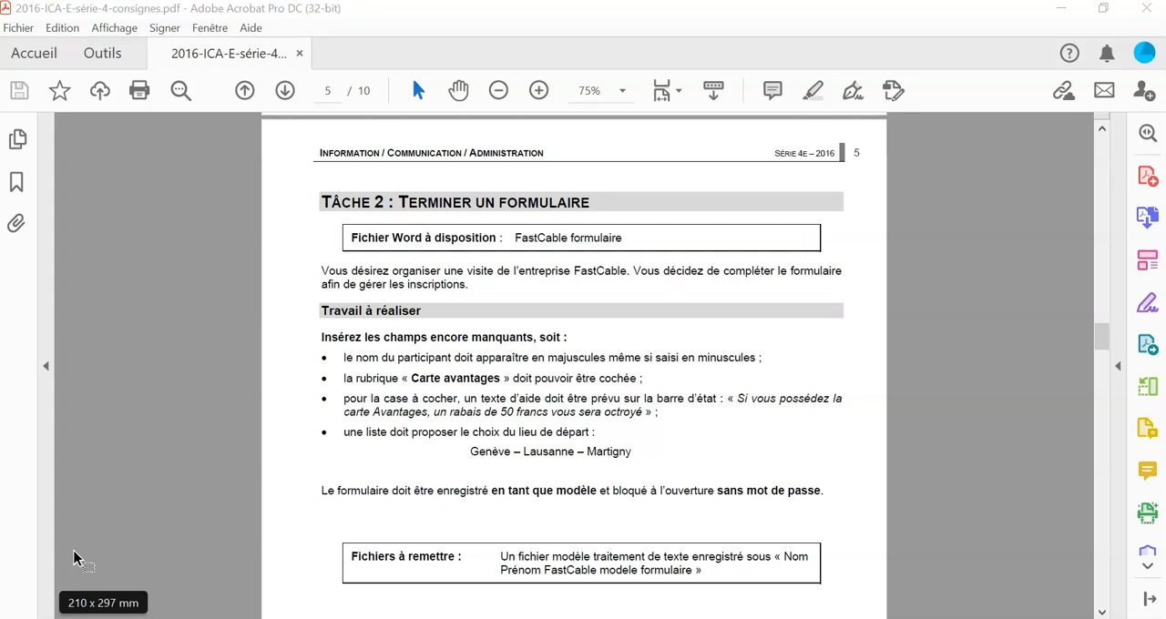
mouse_move(310, 611)
left_click(305, 567)
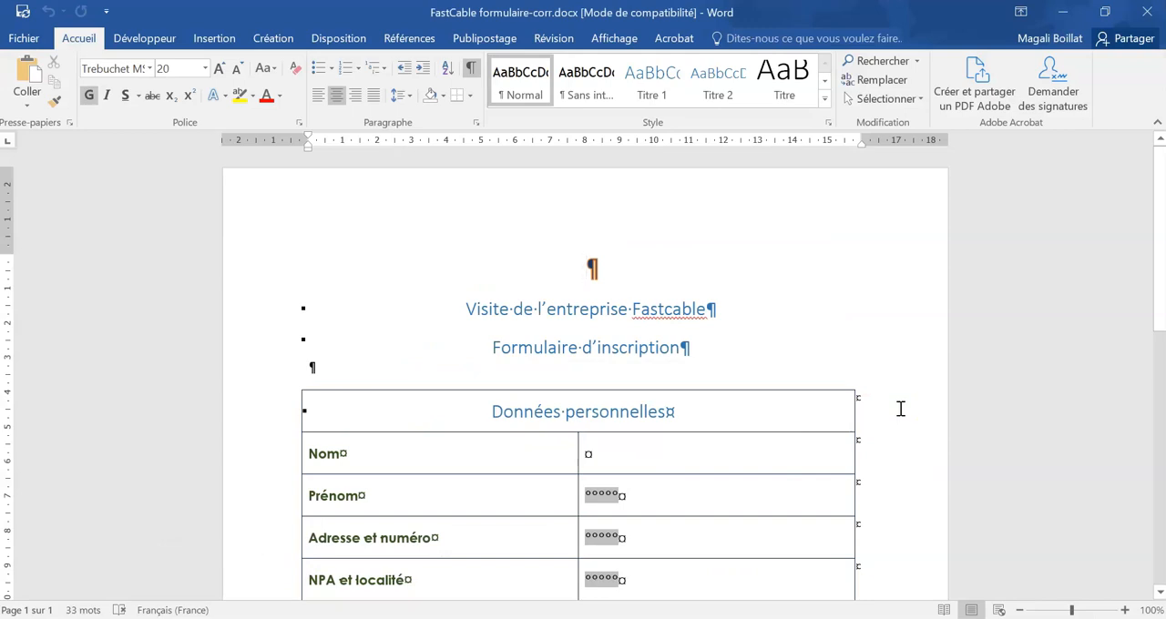
Step: Insert a legacy text form field in the empty answer cell of the "Nom" row
left_click(616, 444)
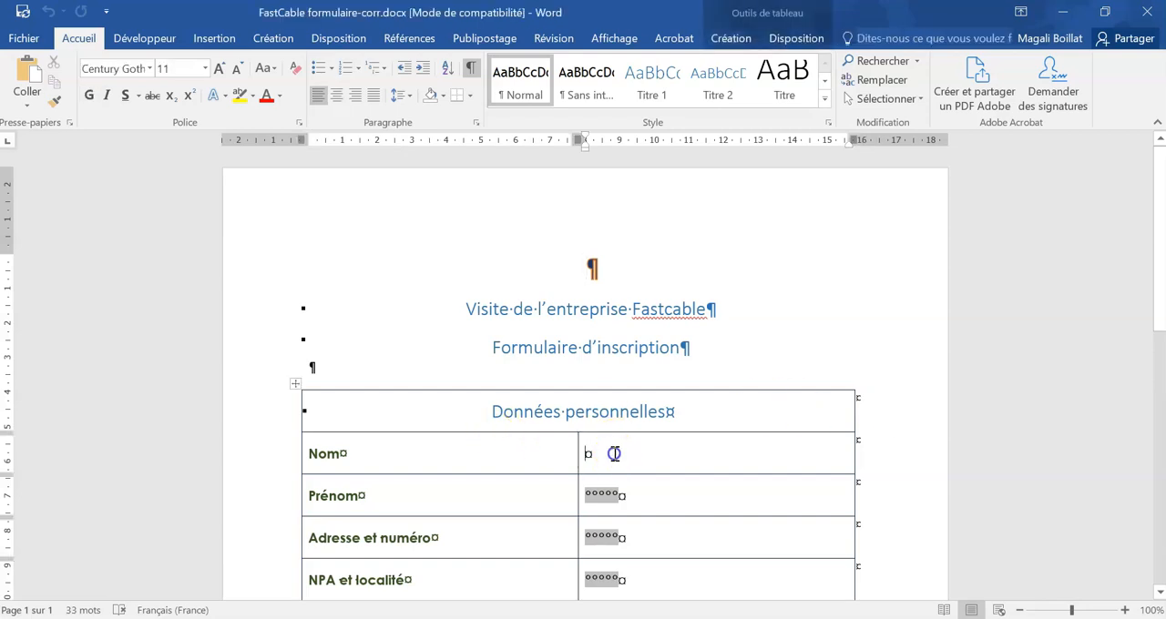
left_click(146, 39)
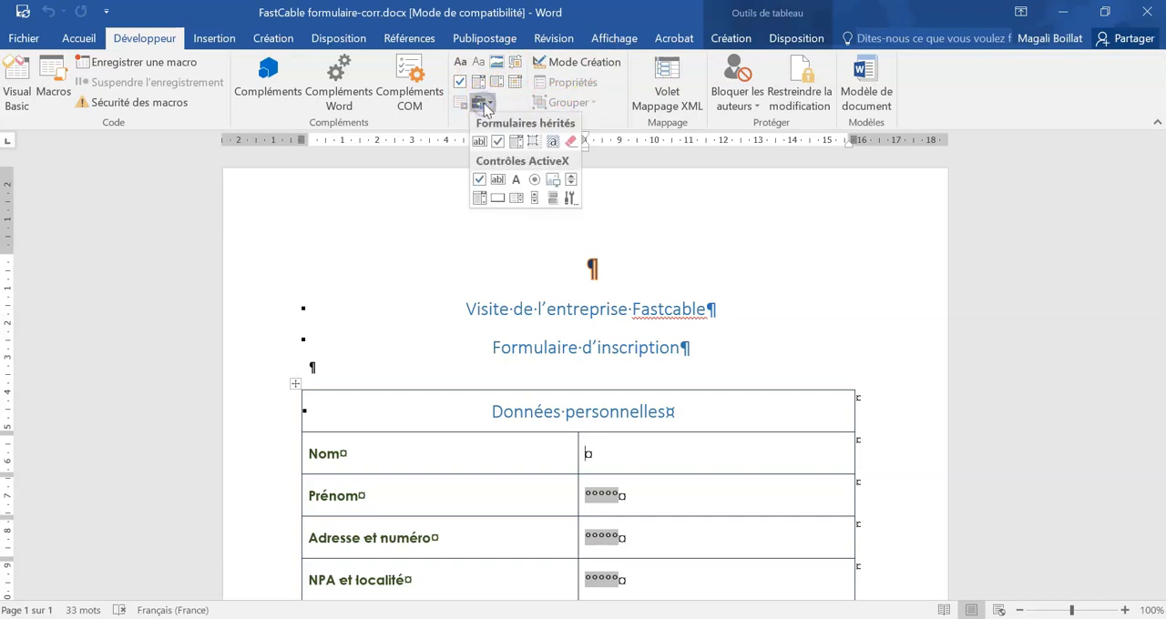
left_click(481, 143)
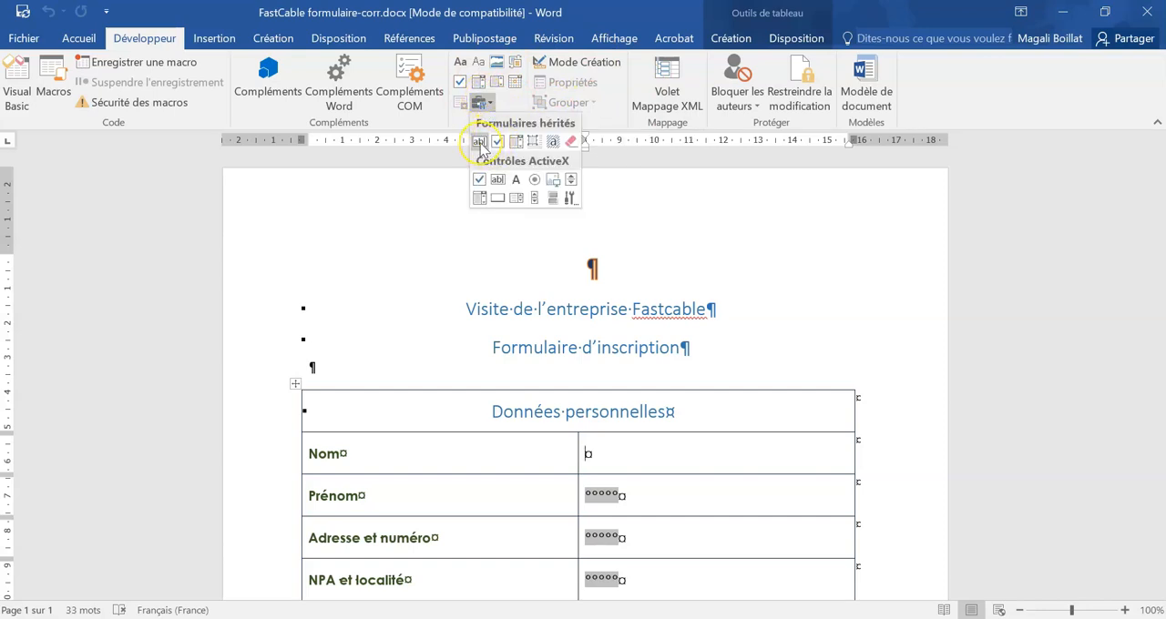
left_click(480, 143)
Step: Set the text format of the "Nom" form field to Majuscules
double_click(601, 453)
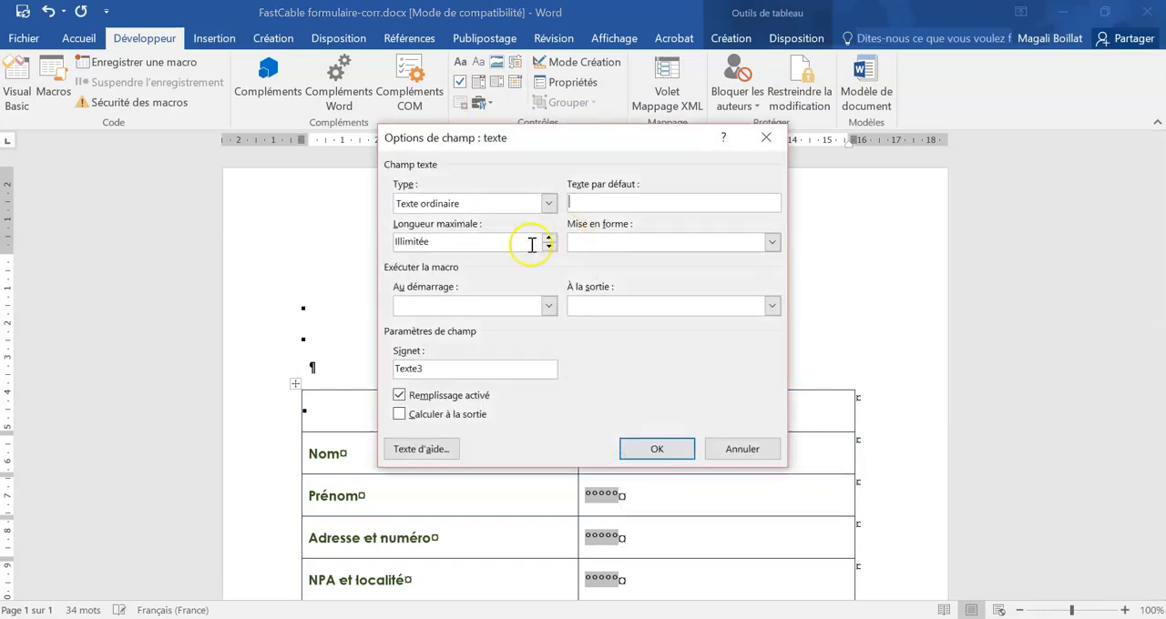
left_click(770, 242)
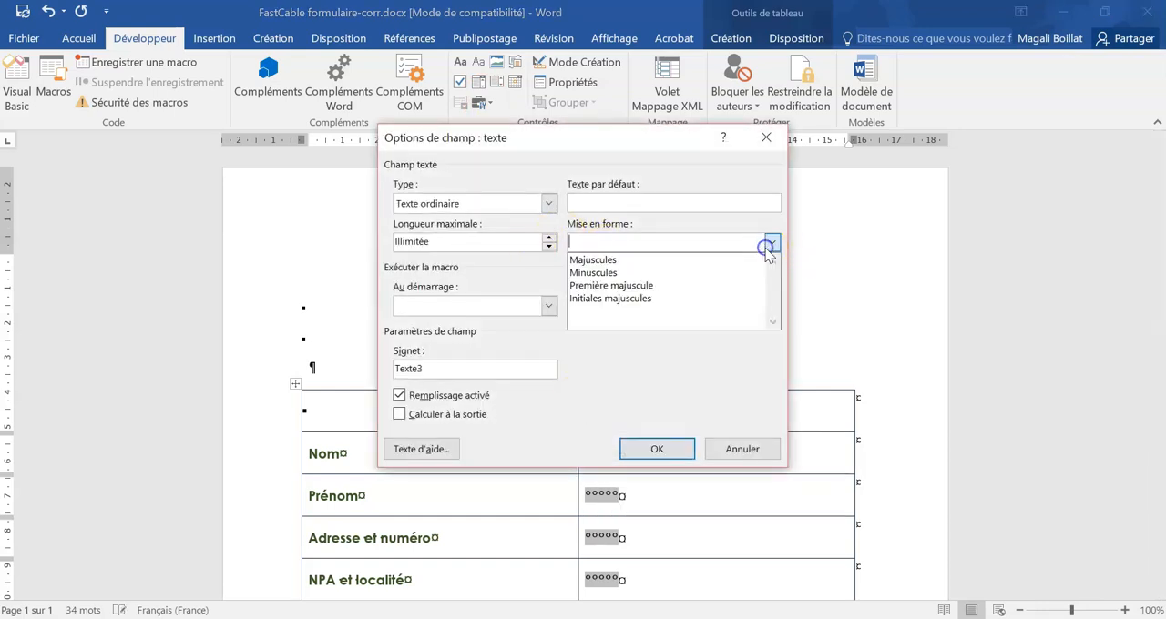
left_click(649, 259)
left_click(657, 450)
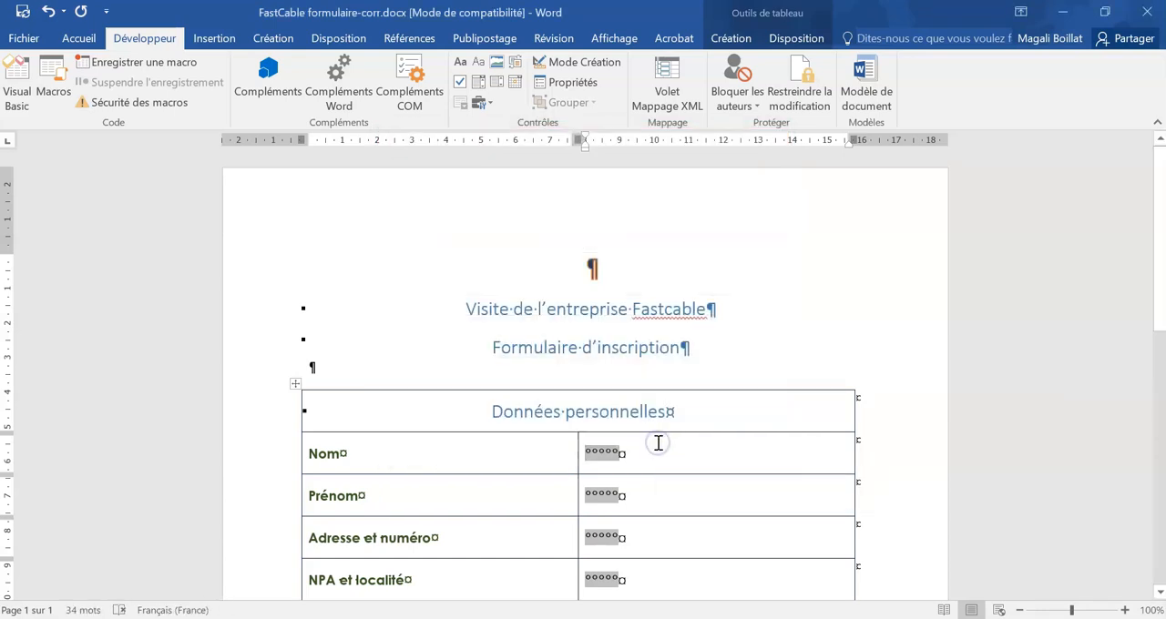
Step: Insert a legacy check box form field before "Je possède la carte Avantages", separated from the text by a space
scroll(658, 444, "down", 4)
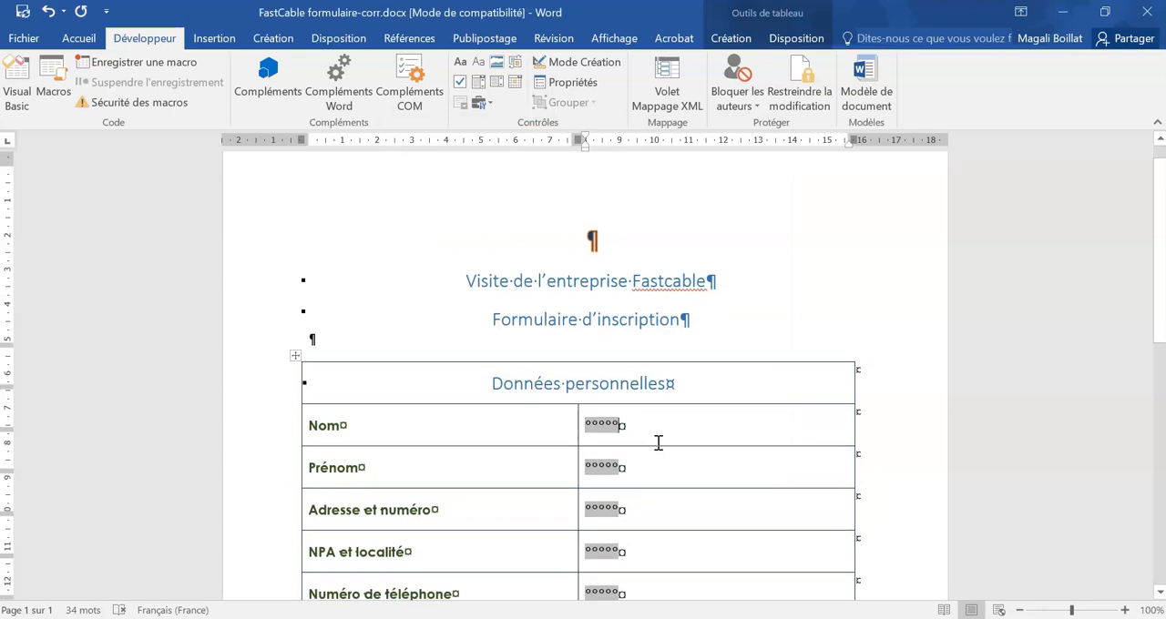
left_click(656, 443)
left_click(812, 443)
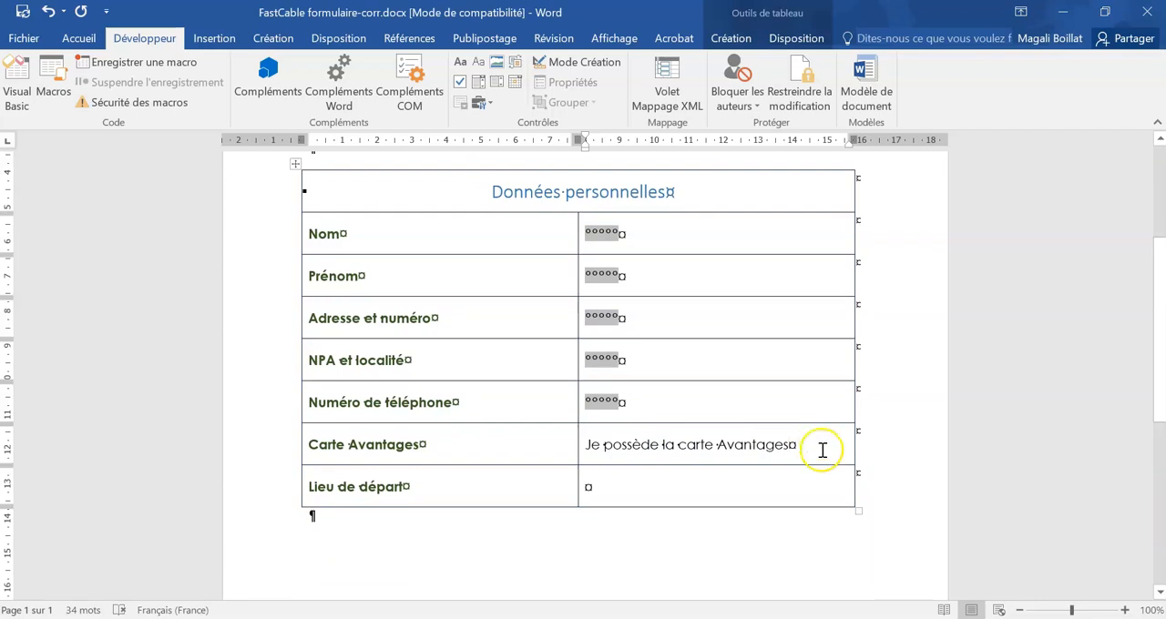
left_click(591, 439)
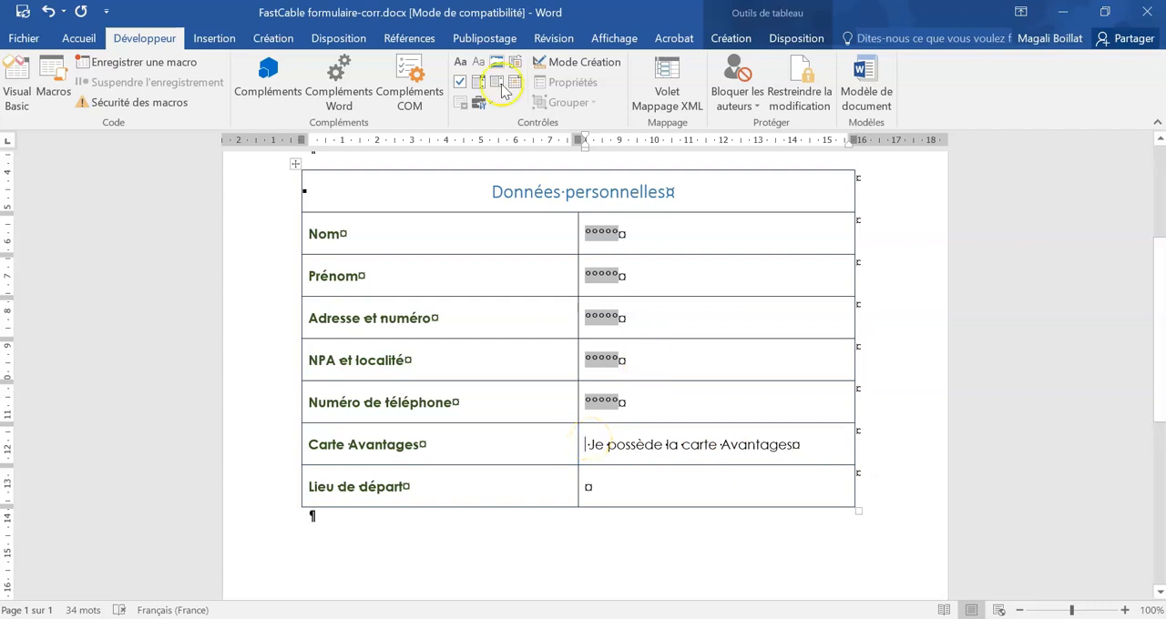
left_click(480, 102)
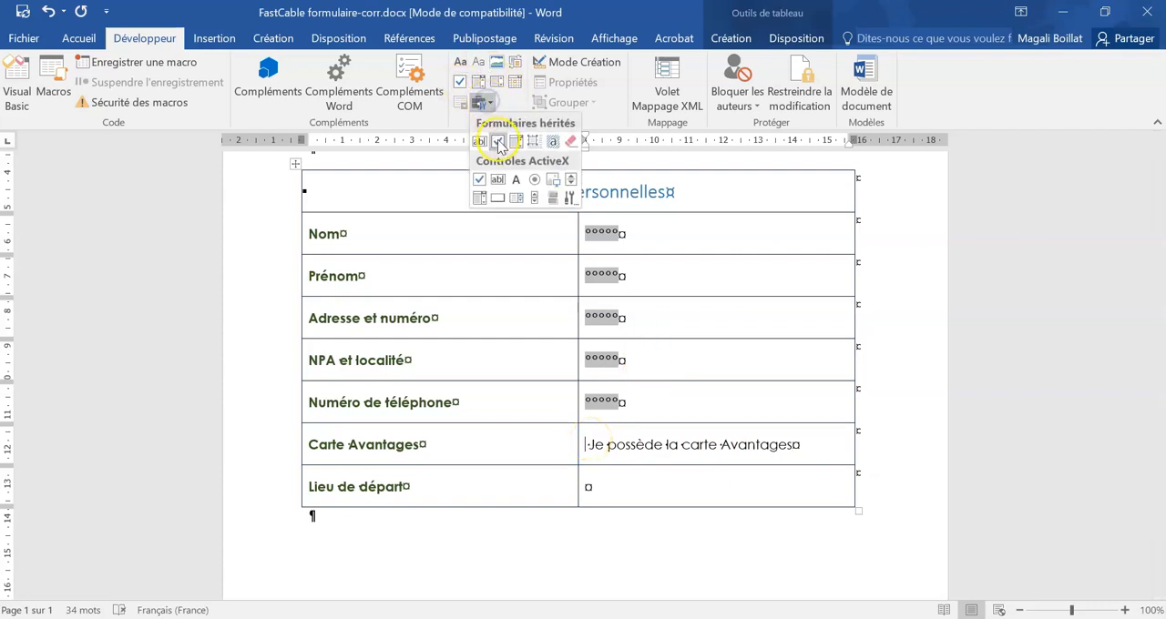
left_click(498, 142)
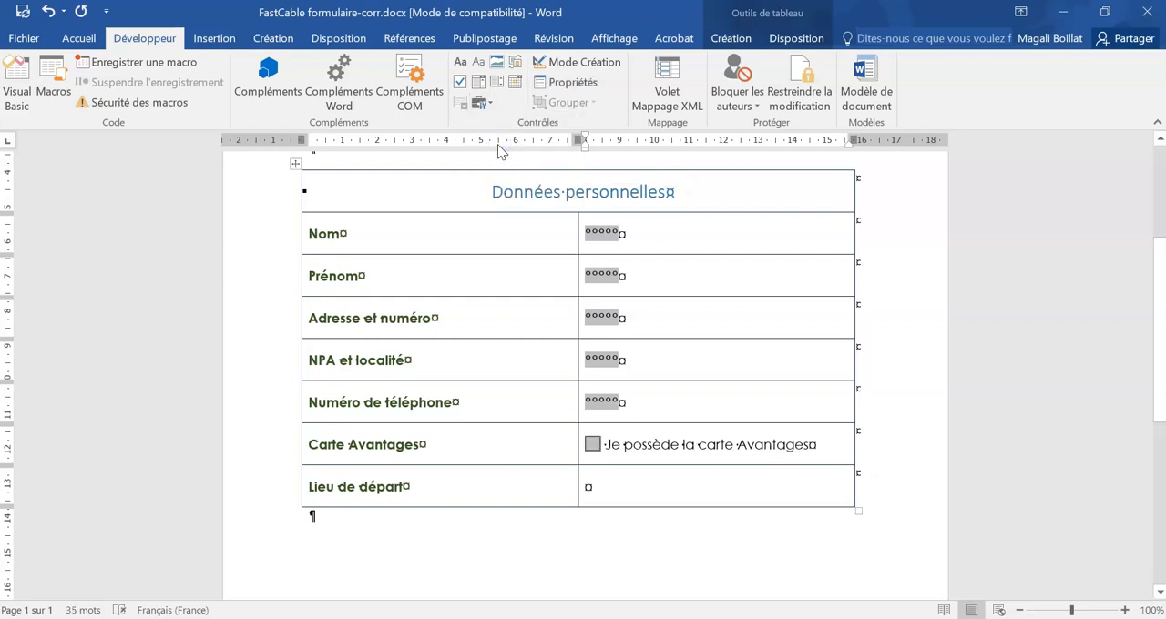
Step: Give the check box the status bar help text "Si vous possédez la carte Avantages, un rabais de 50 francs vous sera octroyé."
left_click(592, 445)
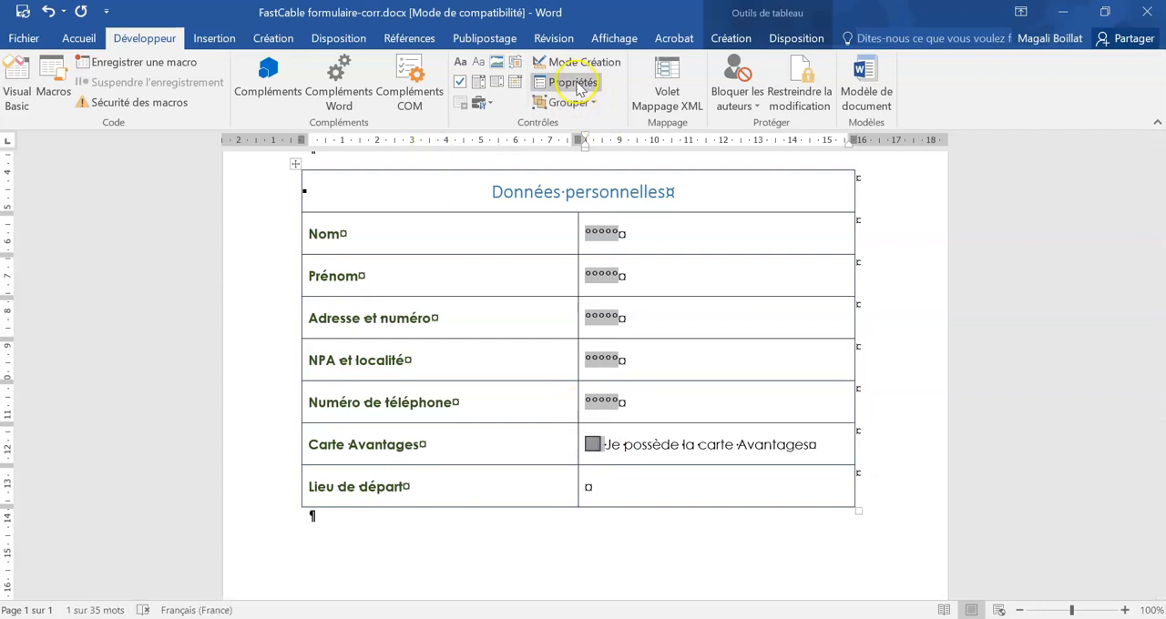
left_click(574, 82)
left_click(463, 452)
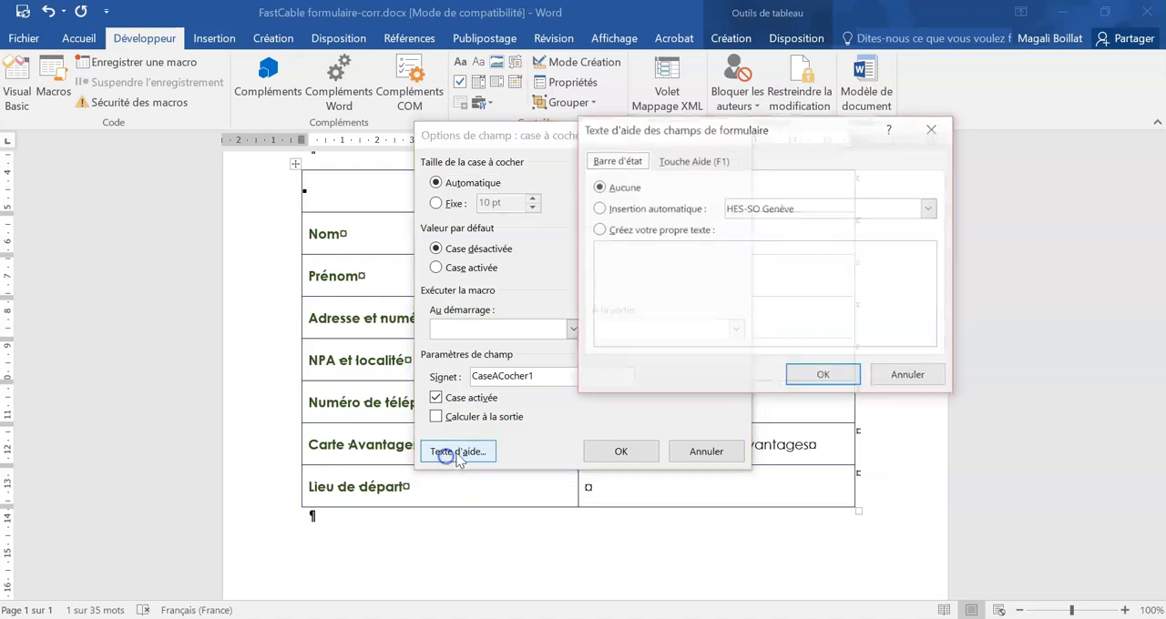
left_click(649, 230)
left_click(658, 254)
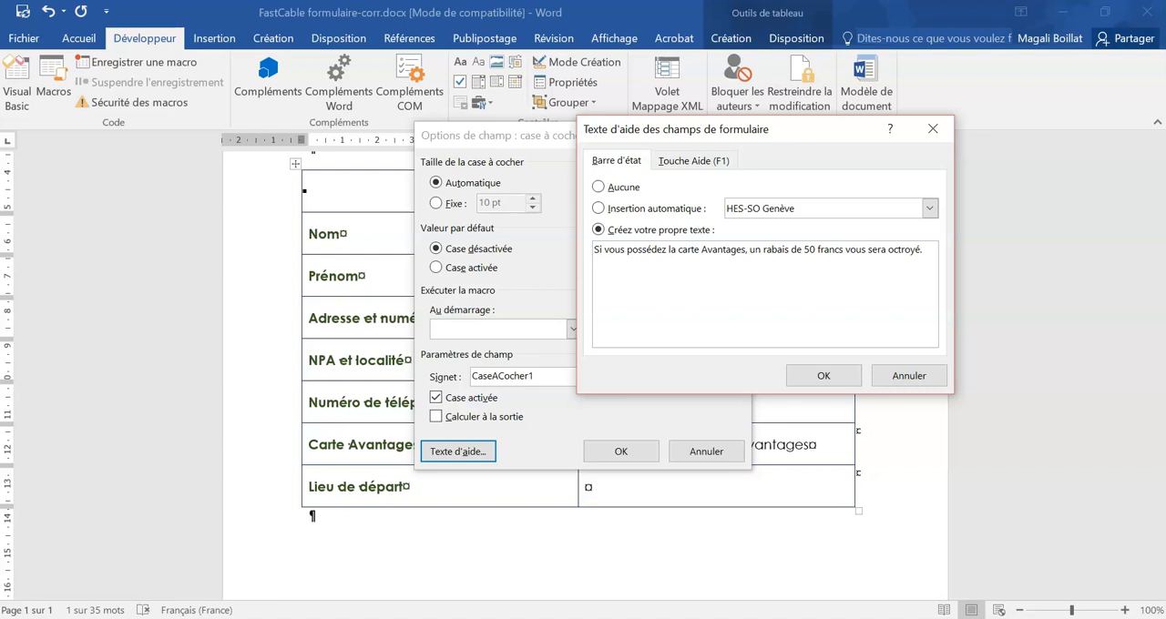
left_click(824, 375)
left_click(616, 453)
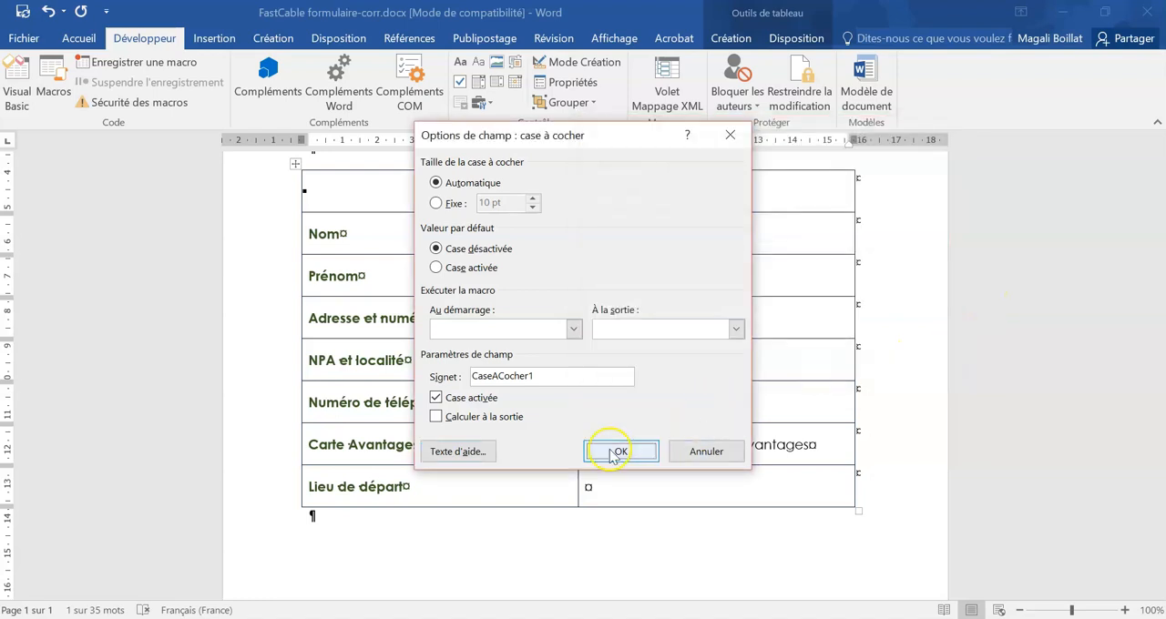
Step: Insert a legacy drop-down list form field in the empty answer cell of the "Lieu de départ" row
left_click(616, 474)
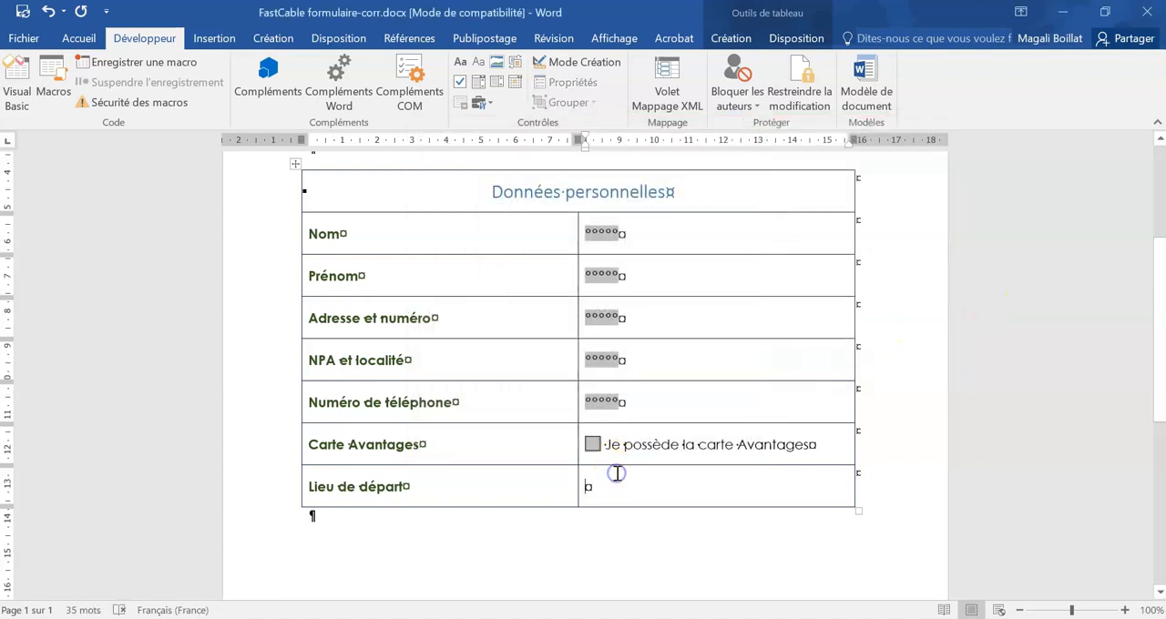
left_click(635, 474)
left_click(639, 484)
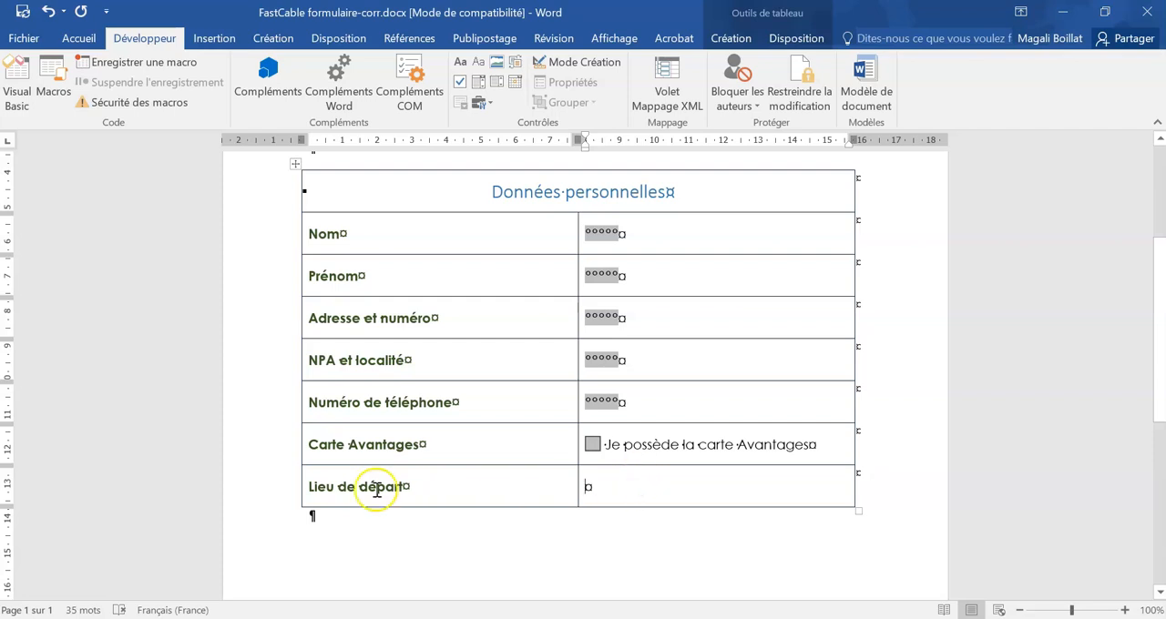
left_click(480, 104)
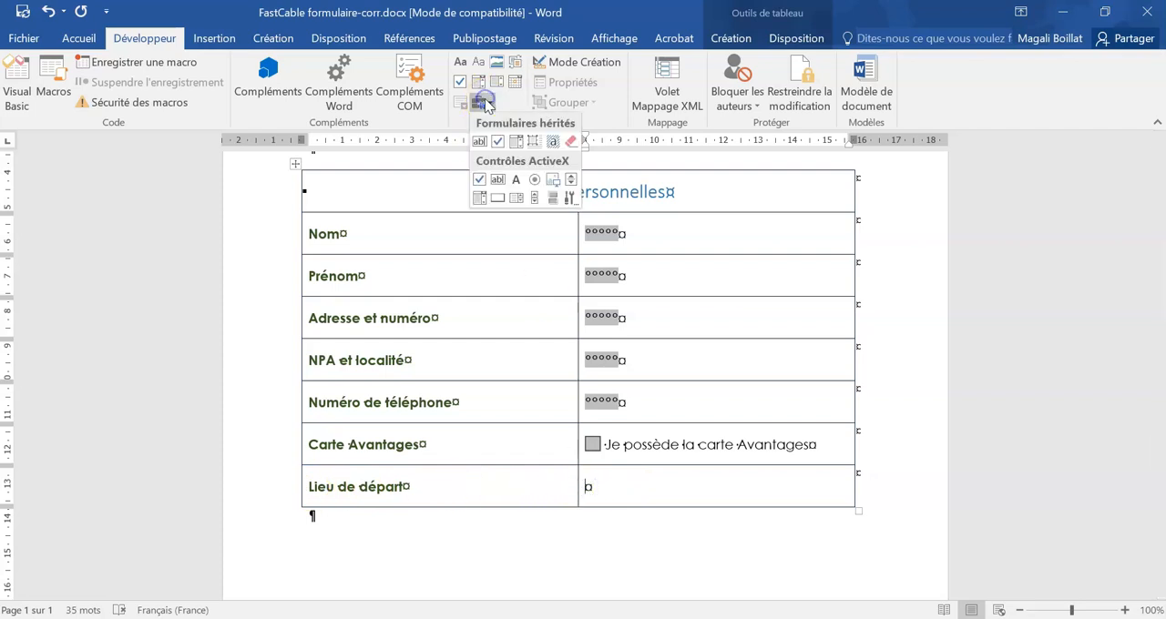
left_click(515, 142)
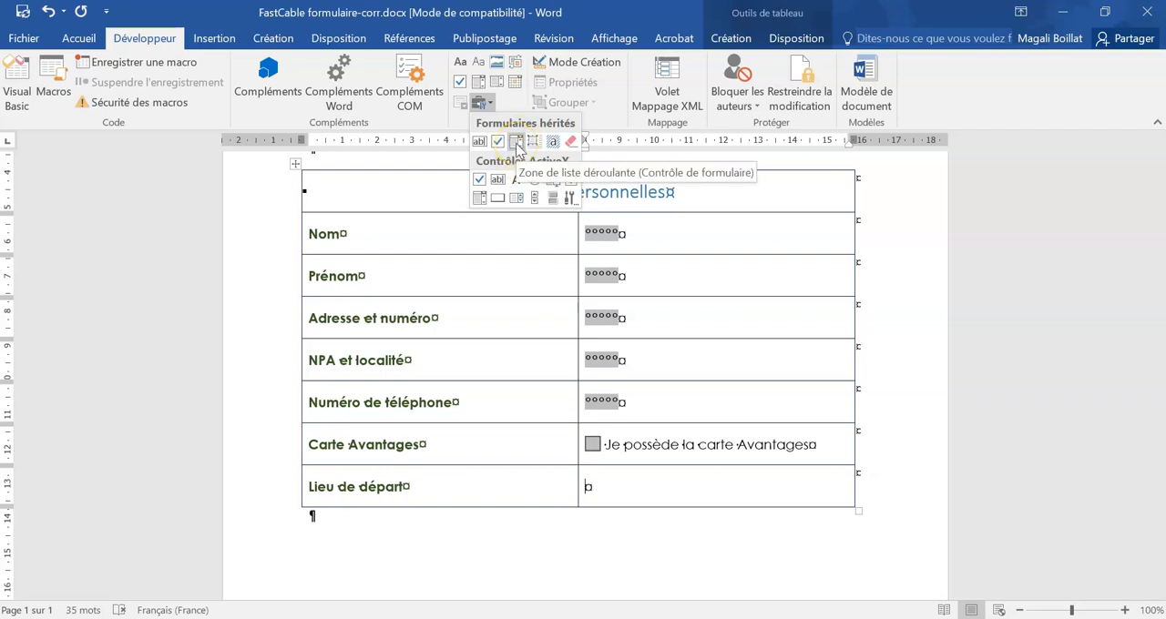
left_click(515, 143)
Step: Add the items Genève, Lausanne and Martigny, in that order, to the "Lieu de départ" drop-down list
left_click(601, 487)
left_click(588, 81)
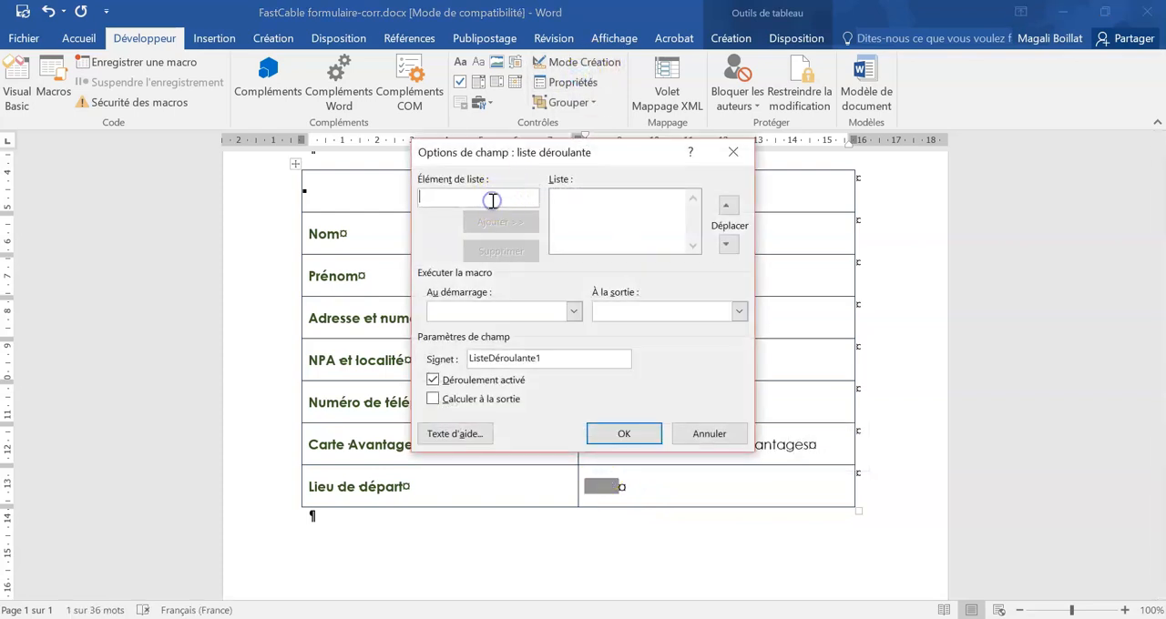
type("Gen")
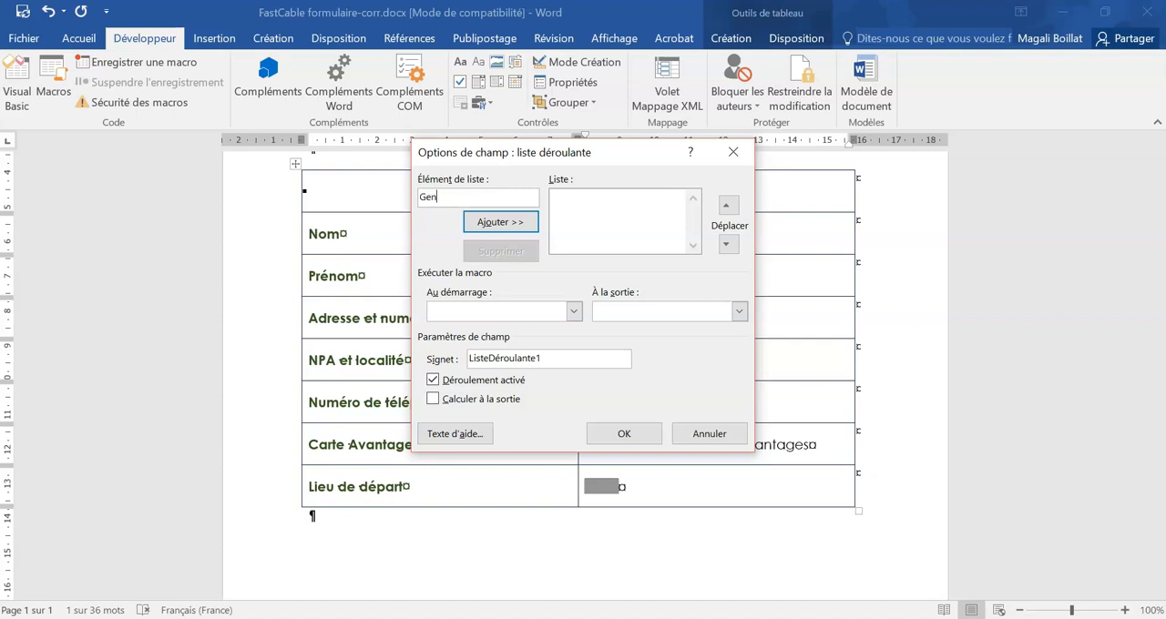
type("ève")
left_click(518, 219)
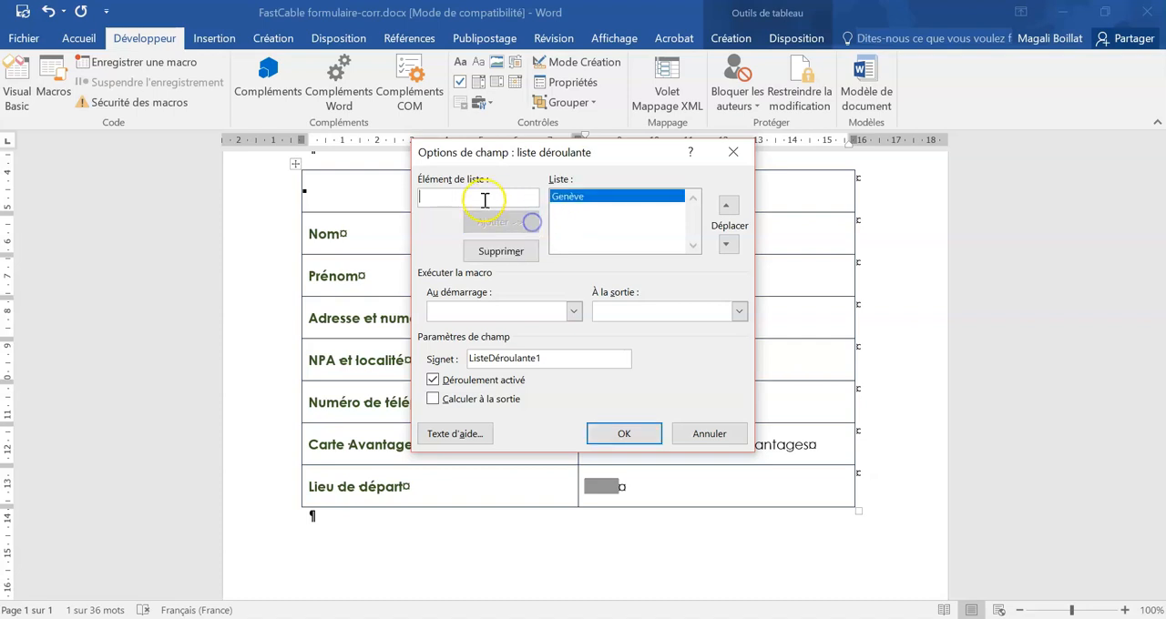
type("Lausanne")
left_click(524, 223)
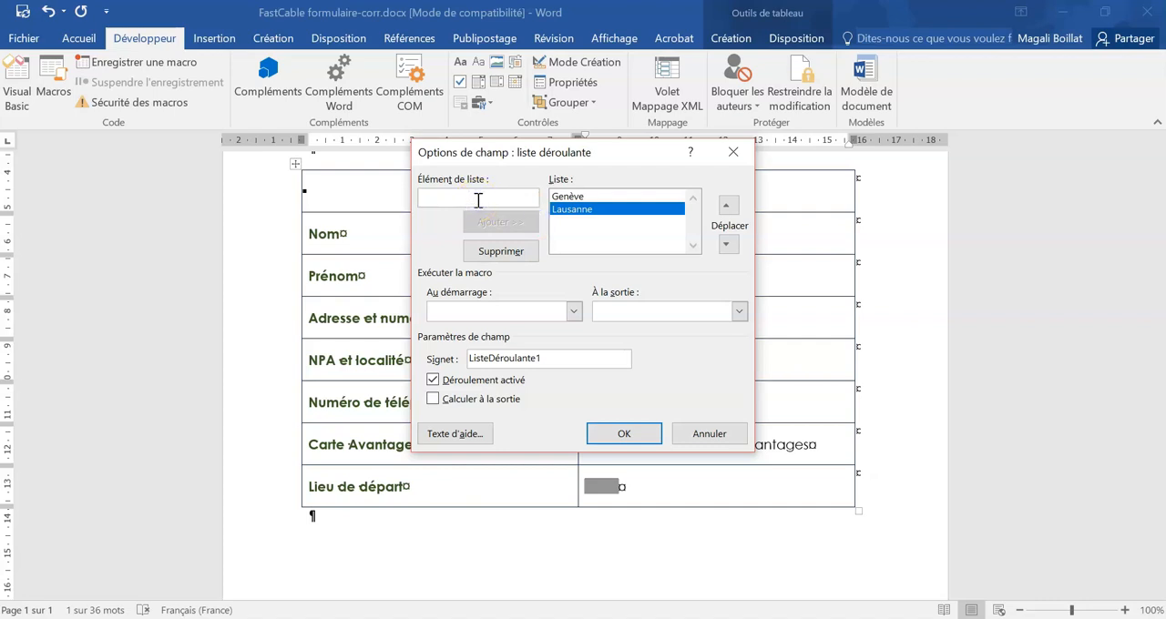
type("Martigny")
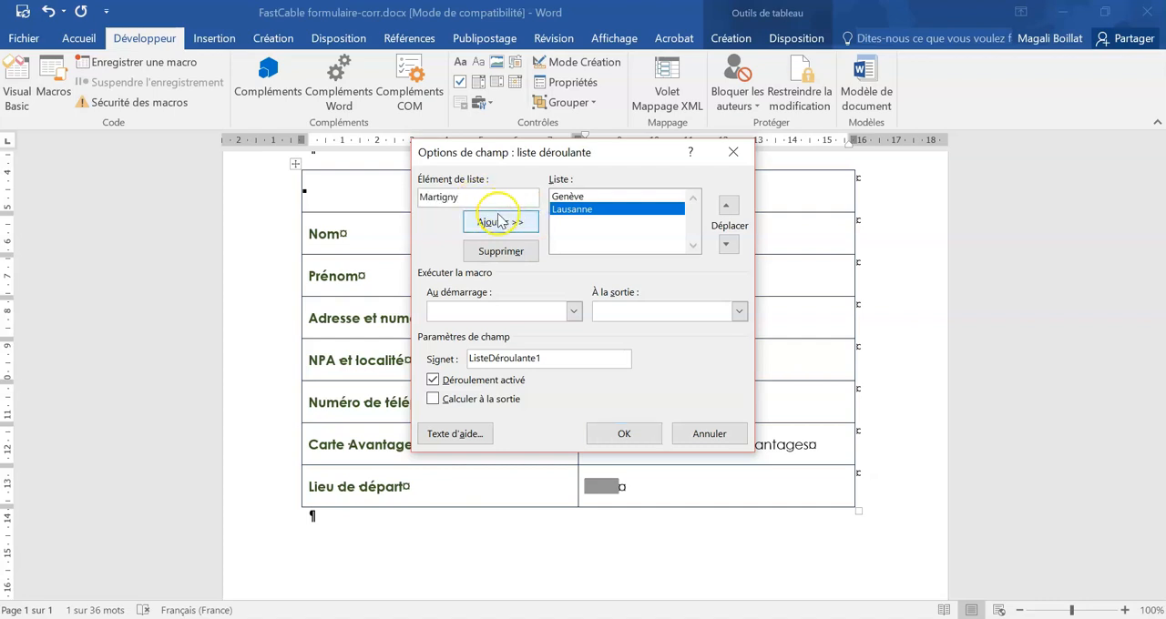
left_click(498, 224)
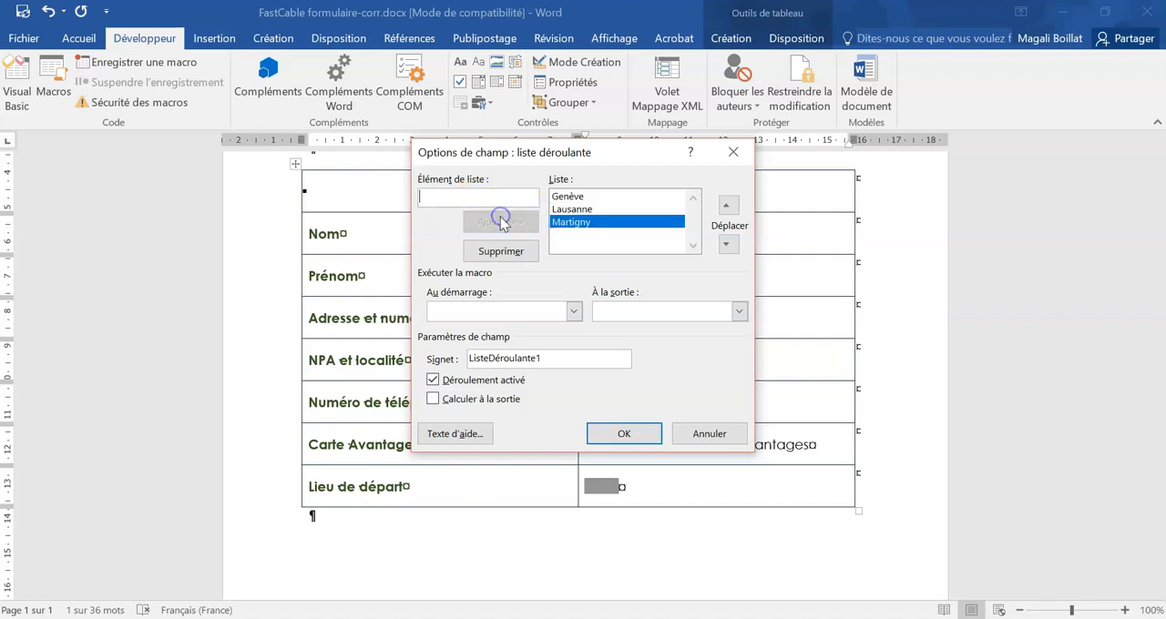
left_click(616, 435)
left_click(552, 521)
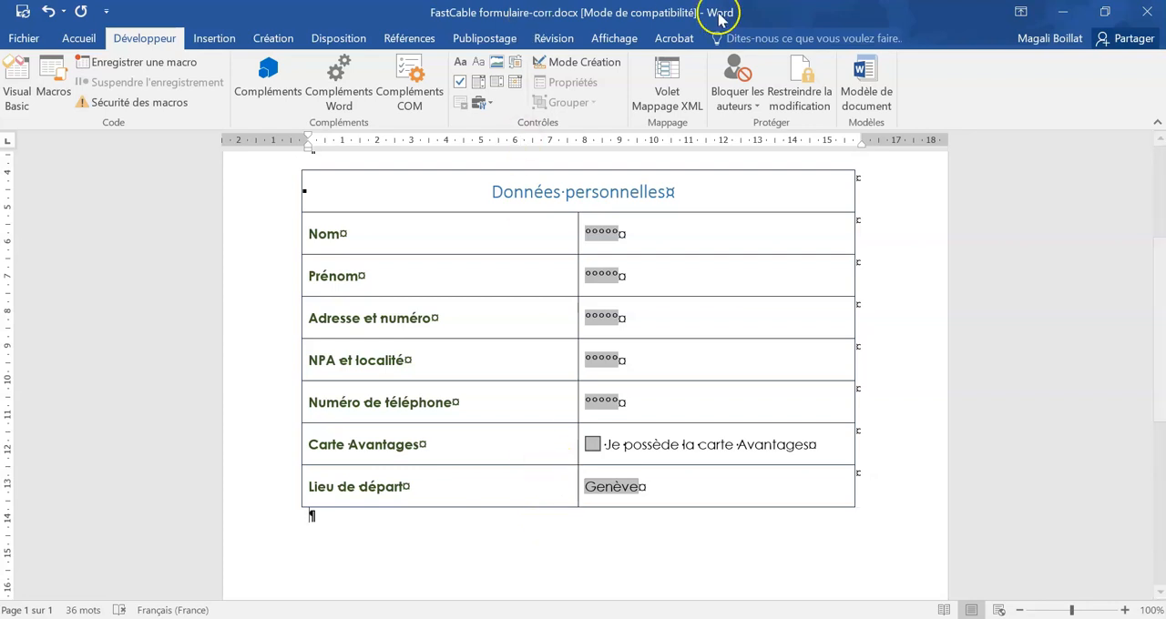
Step: Restrict document editing to "Remplissage de formulaires" and activate the protection without a password
left_click(800, 84)
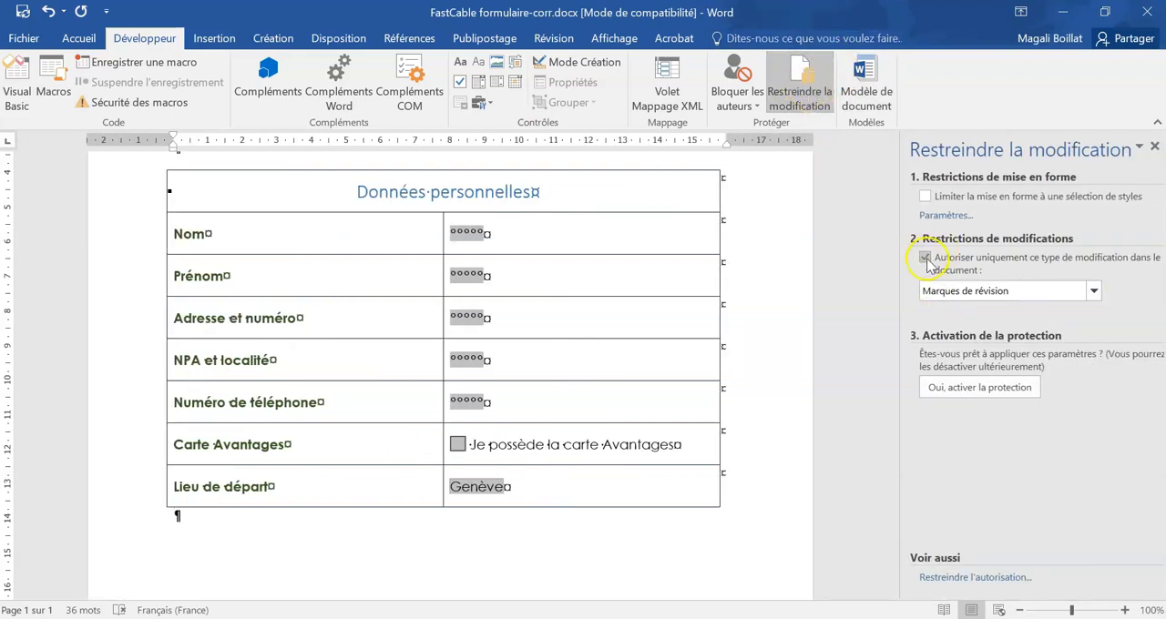
left_click(1093, 290)
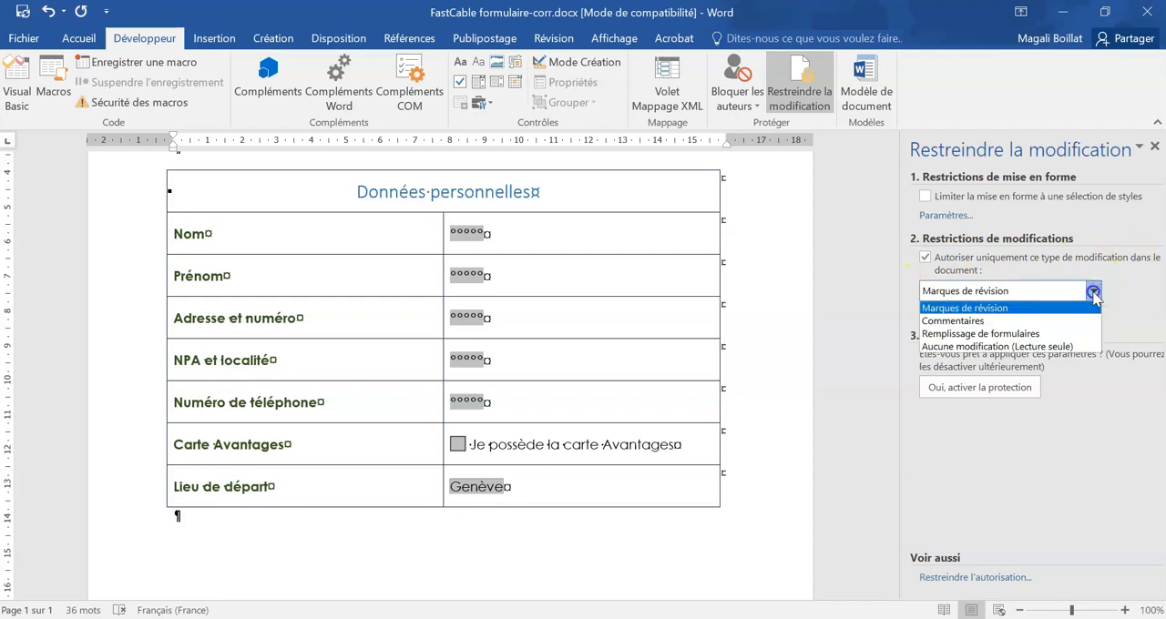
left_click(978, 335)
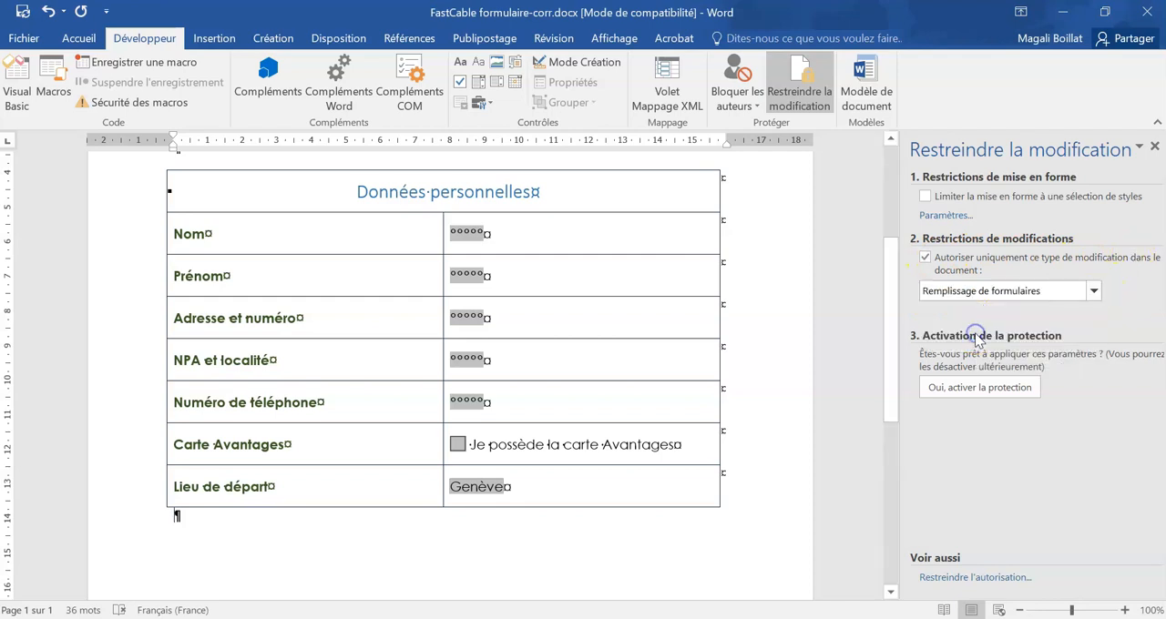
left_click(968, 390)
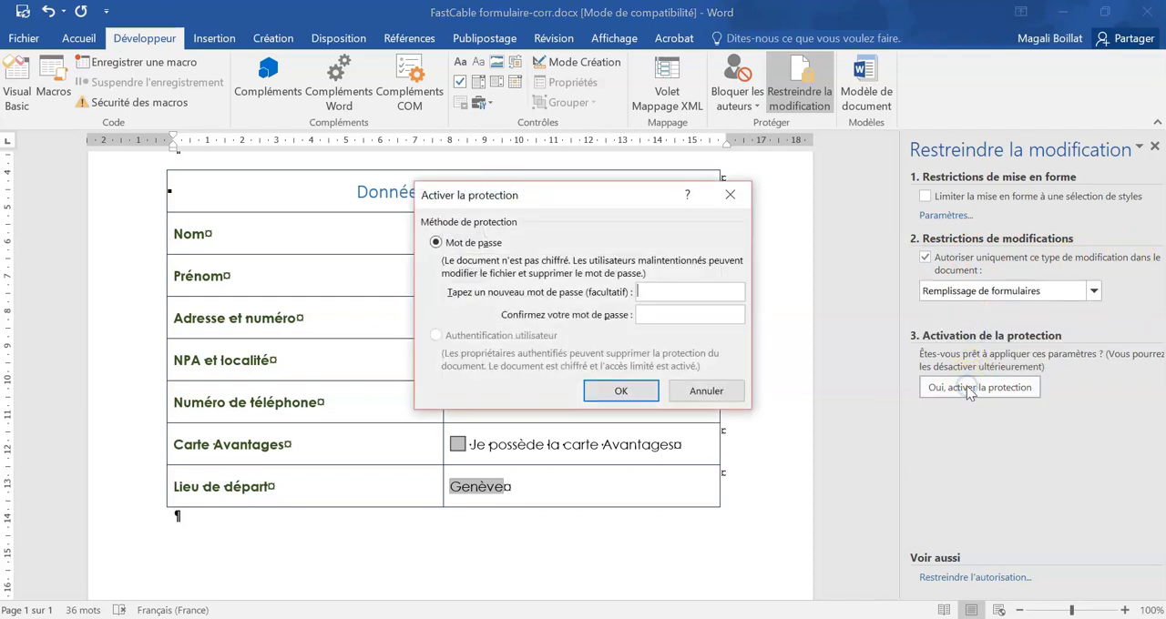
left_click(629, 393)
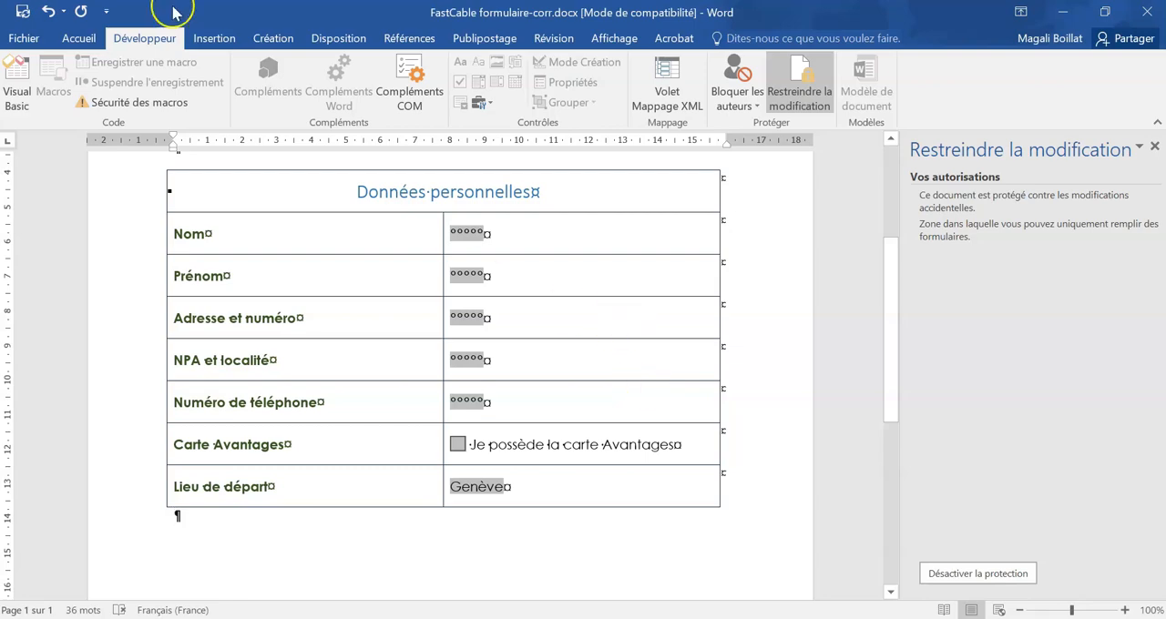
Step: Start saving the form as a new file from the current Profil E-corr folder
left_click(29, 43)
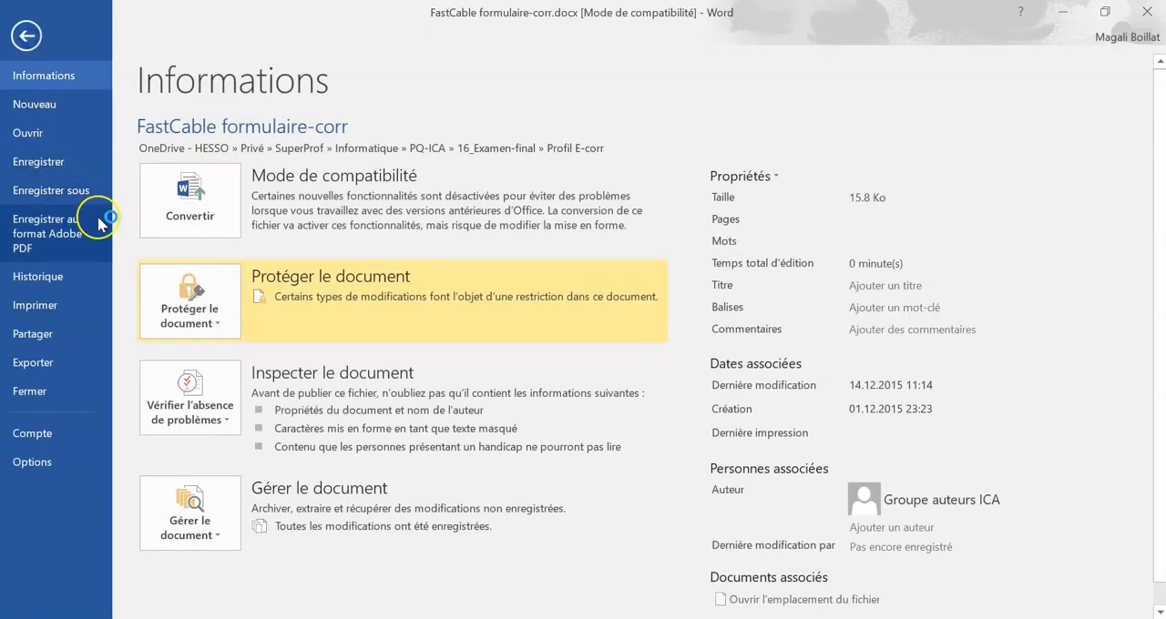
left_click(73, 195)
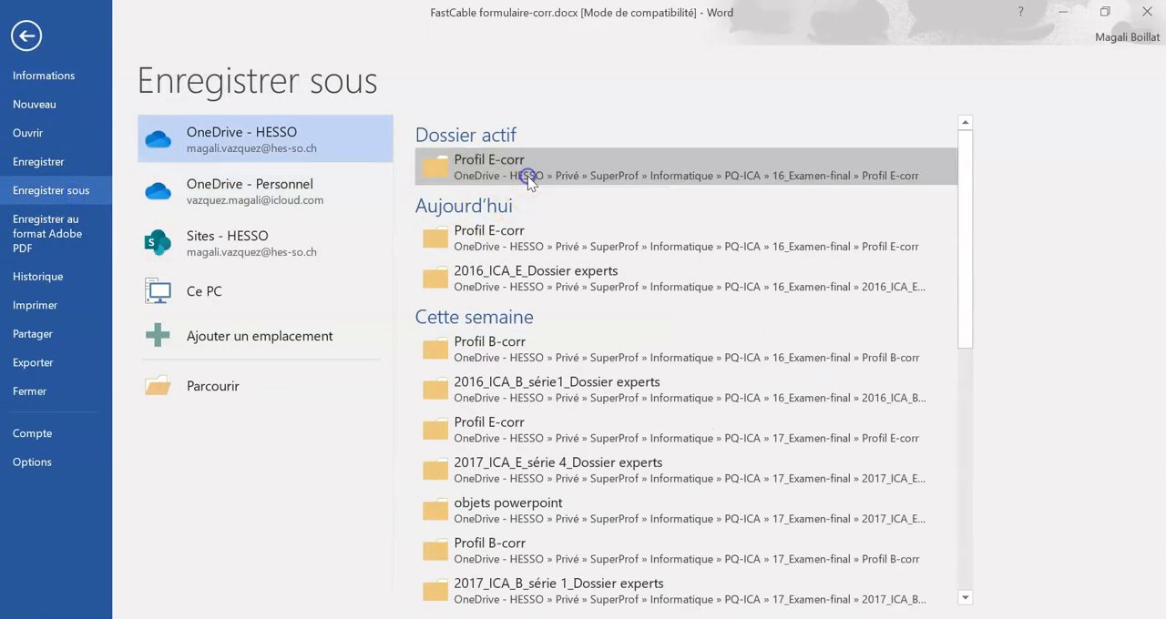
left_click(527, 175)
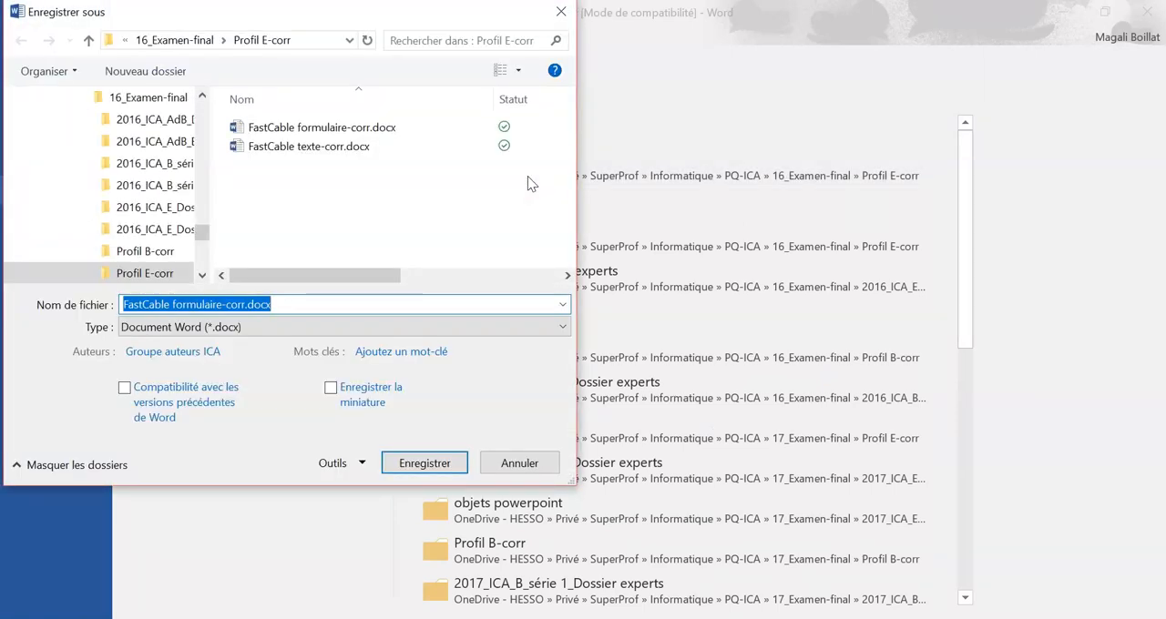
left_click(125, 304)
type("Modèle")
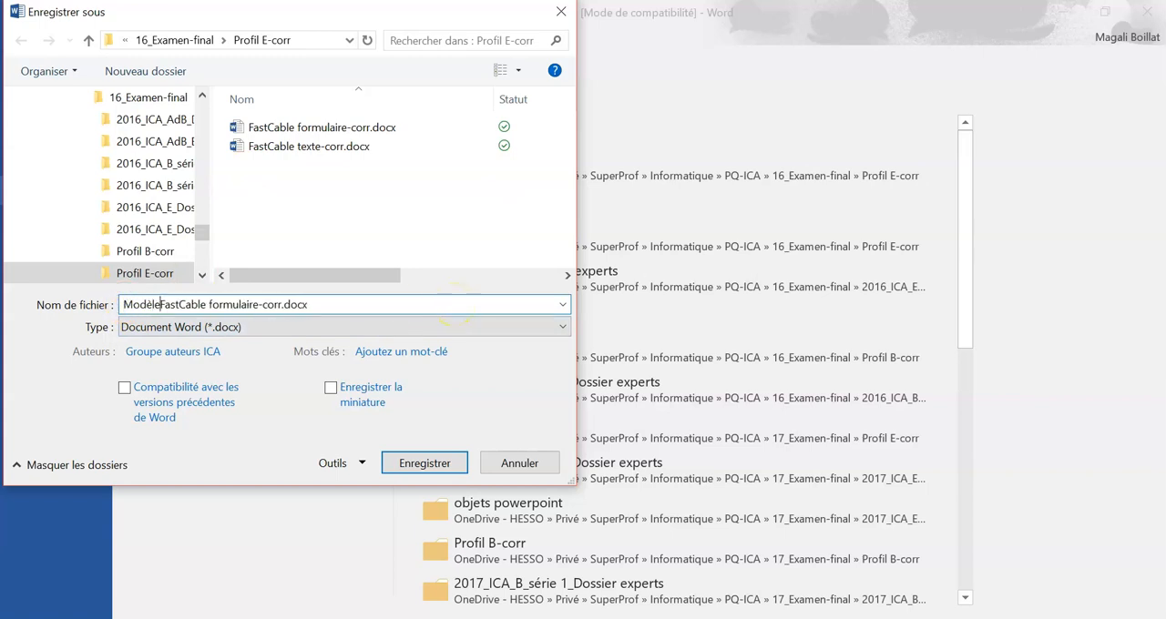
key("BackSpace")
key("BackSpace")
key("BackSpace")
key("BackSpace")
key("BackSpace")
key("BackSpace")
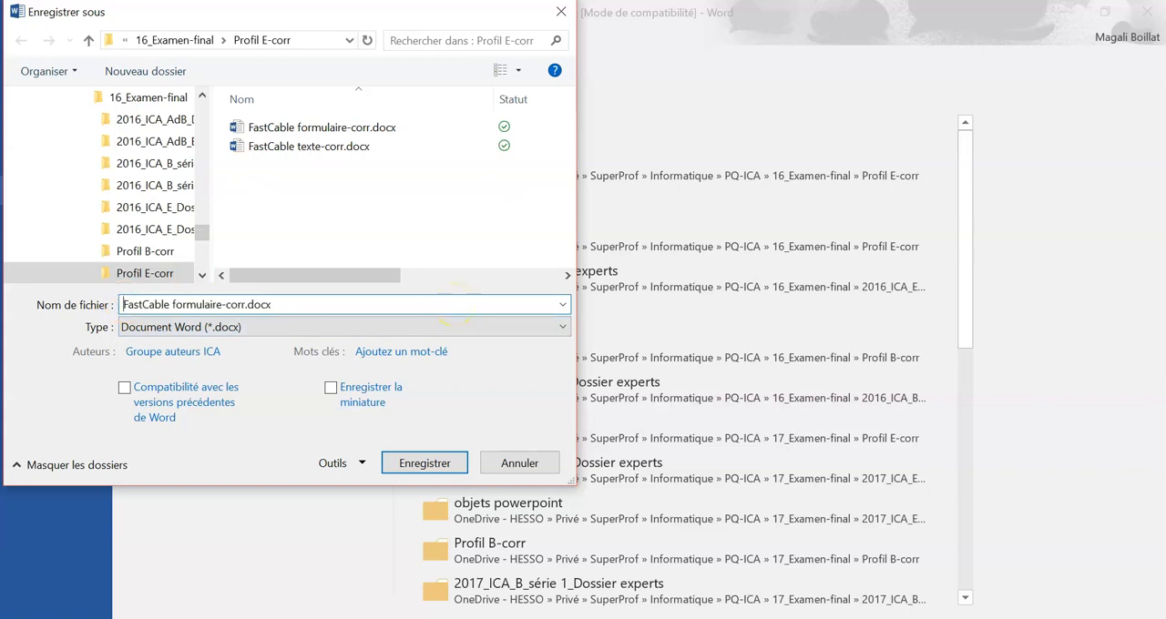
Step: Name the copy "FastCable modèle formulaire-corr" and set its file type to Modèle Word (*.dotx)
left_click(167, 304)
type("modèle")
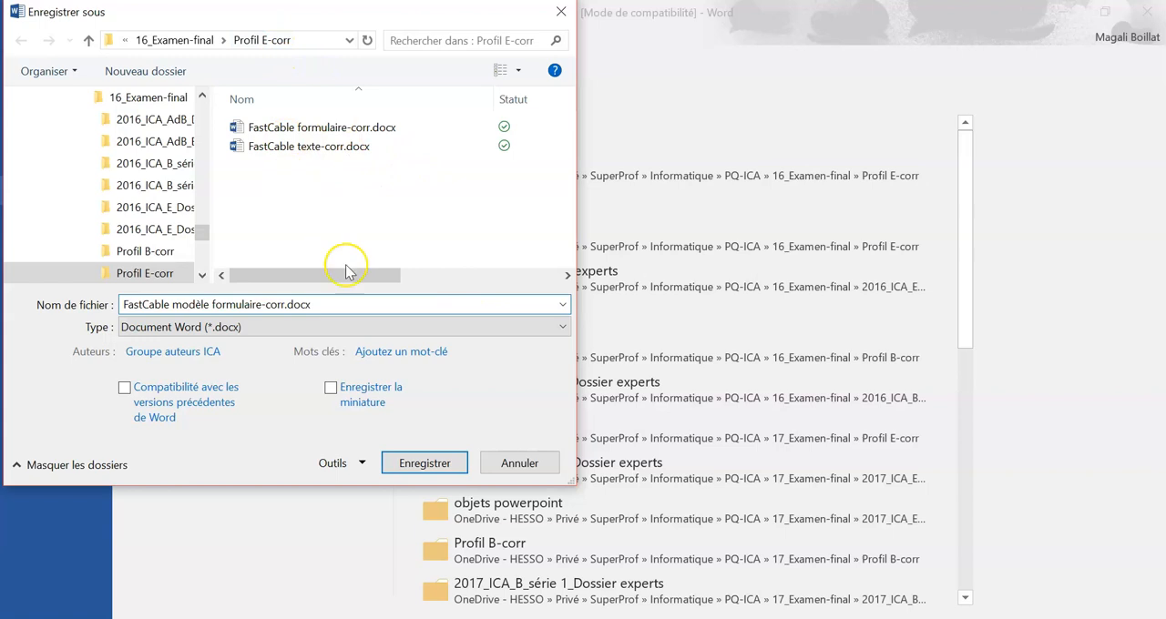
left_click(237, 329)
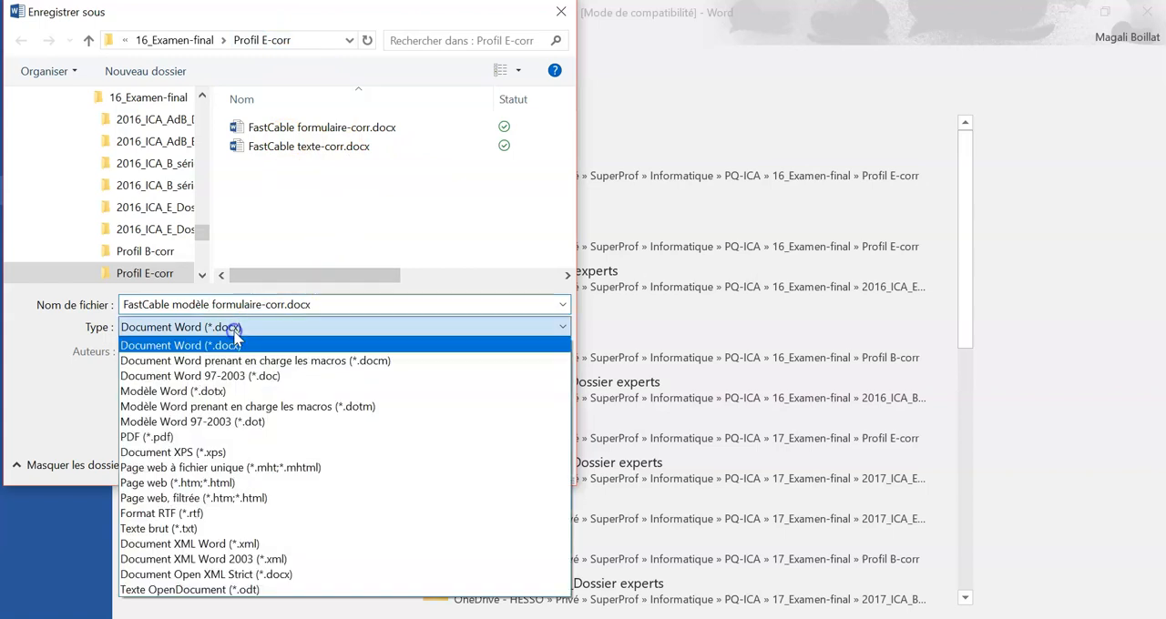
left_click(191, 397)
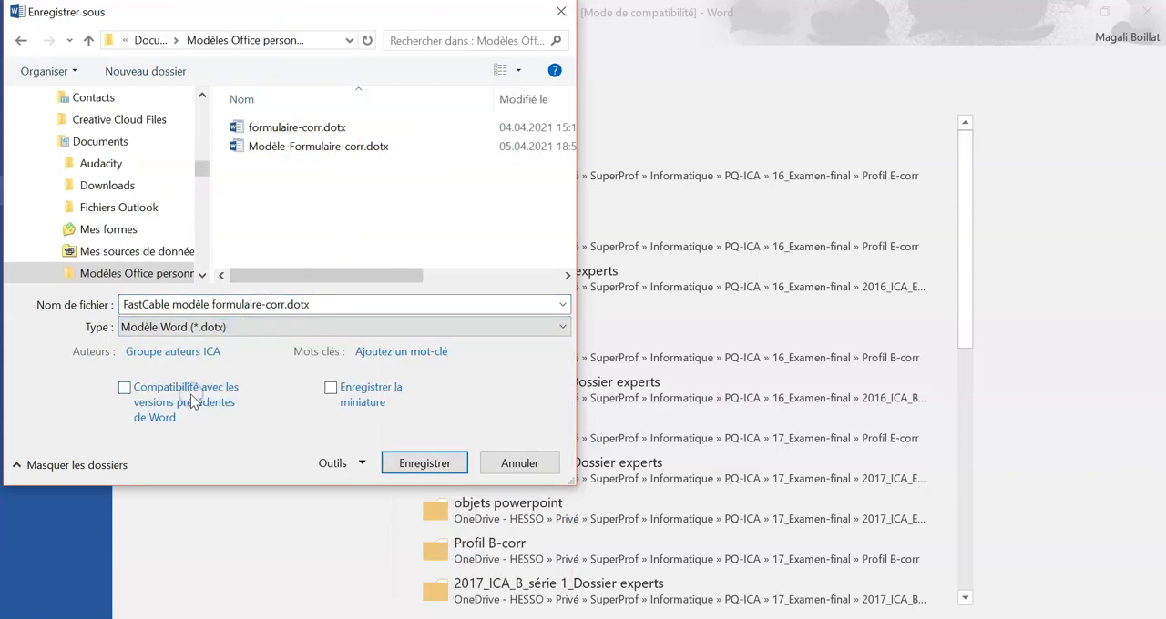
Step: Save the template in the Profil E-corr folder inside 16_Examen-final
scroll(162, 264, "up", 15)
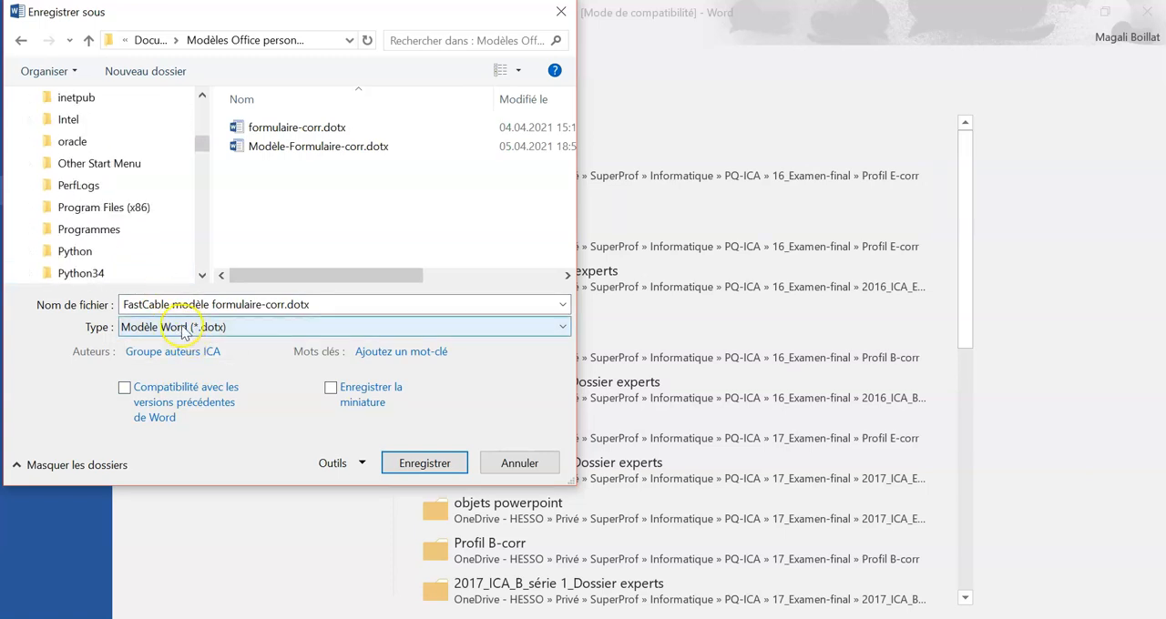
scroll(183, 231, "up", 4)
scroll(184, 227, "up", 8)
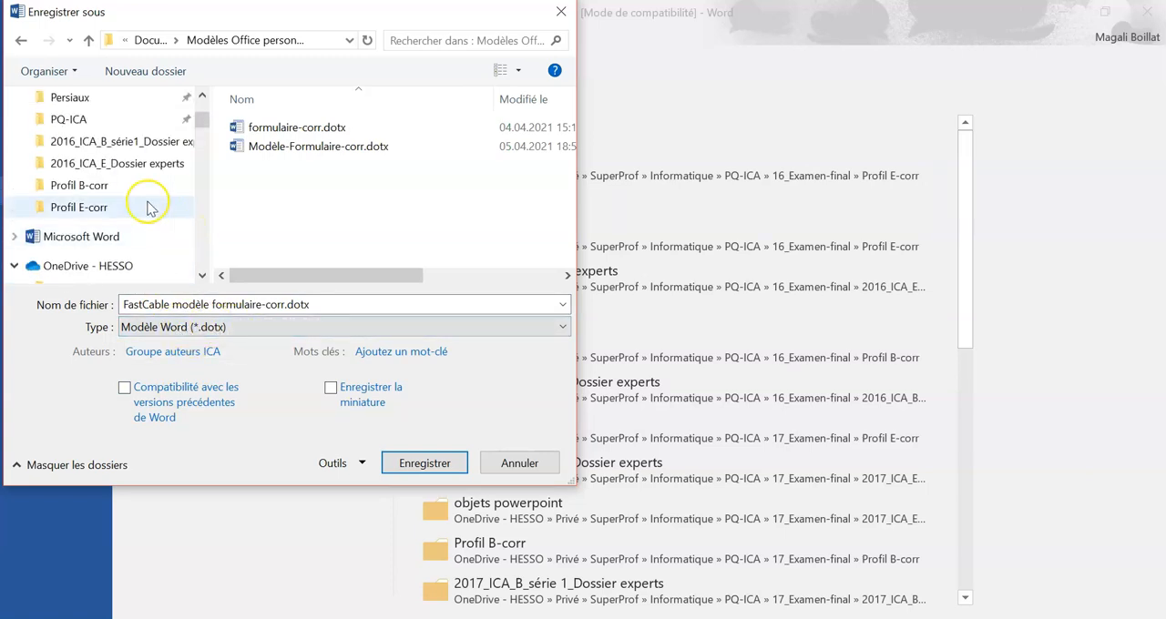
left_click(146, 196)
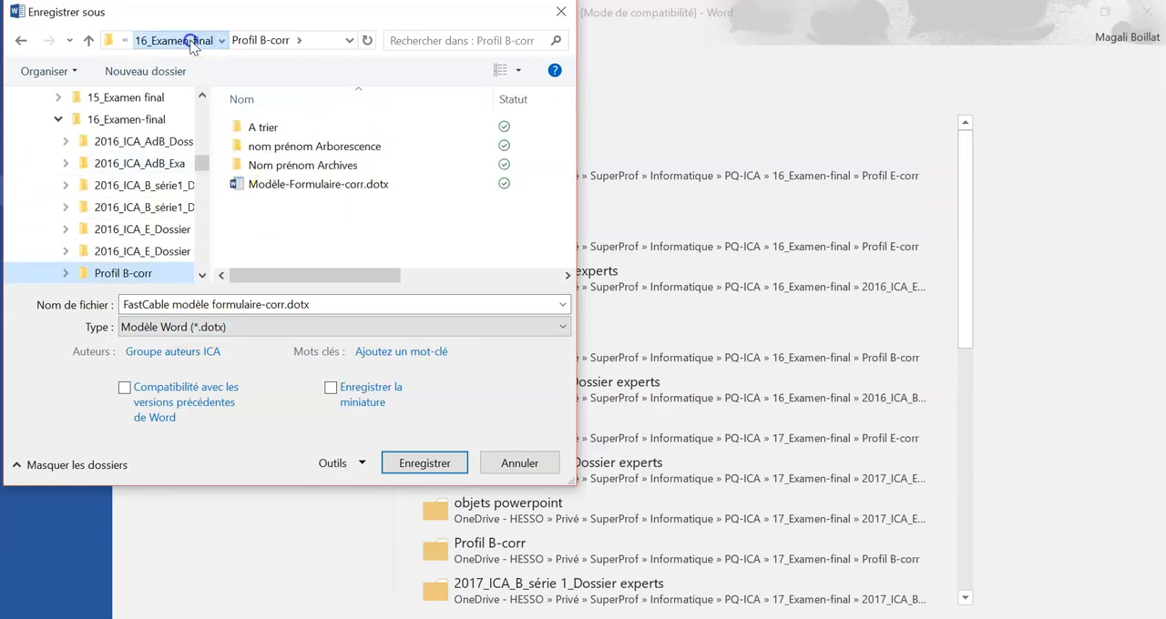
left_click(164, 40)
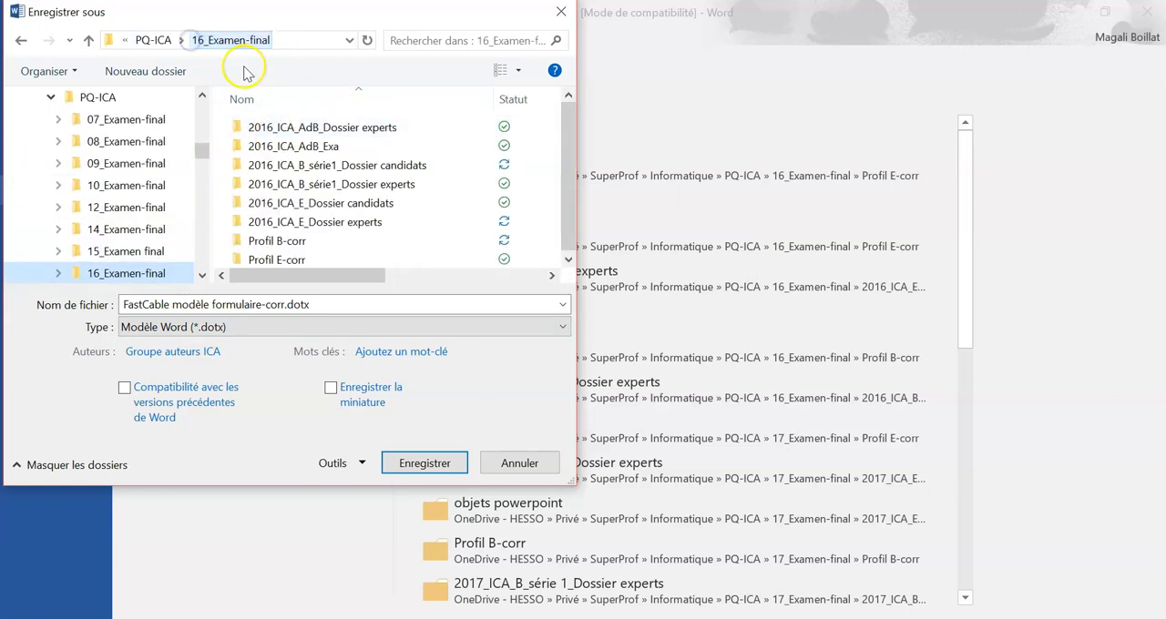
double_click(315, 259)
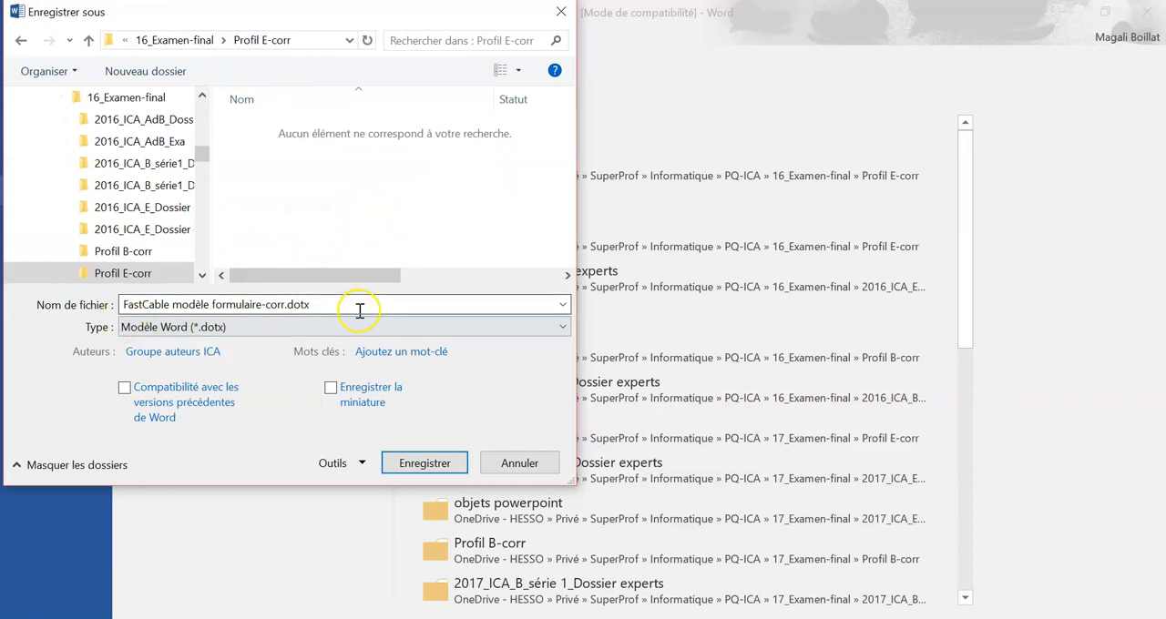
left_click(421, 464)
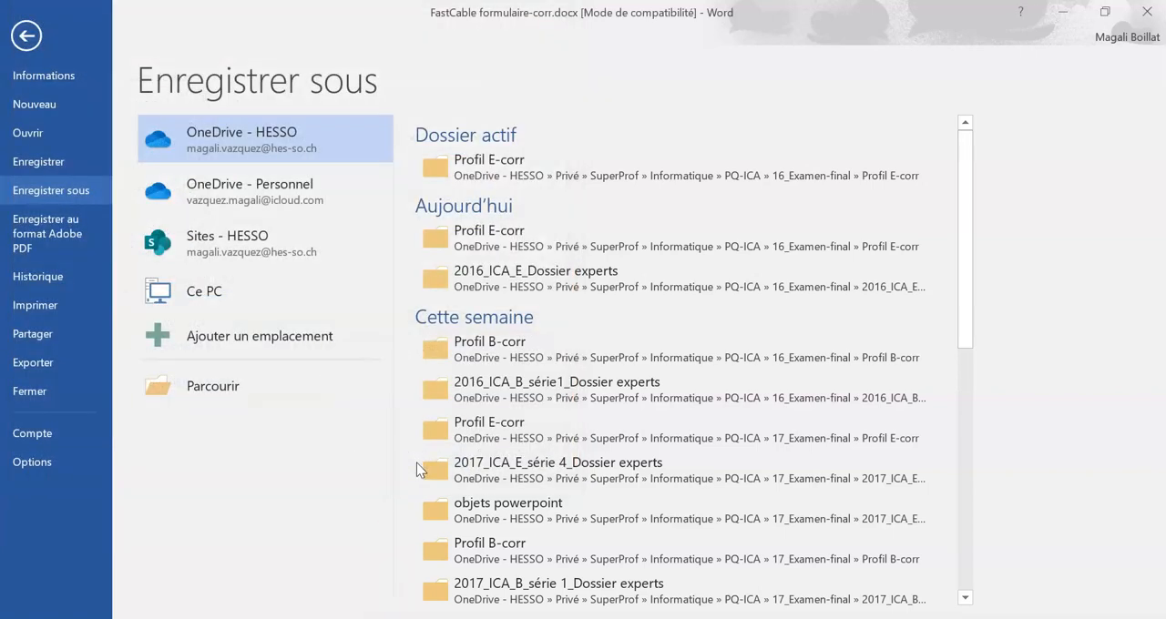
Step: Switch to the Excel workbook FastCable tableur-corr and look over its Factures and Graphique sheets
left_click(638, 367)
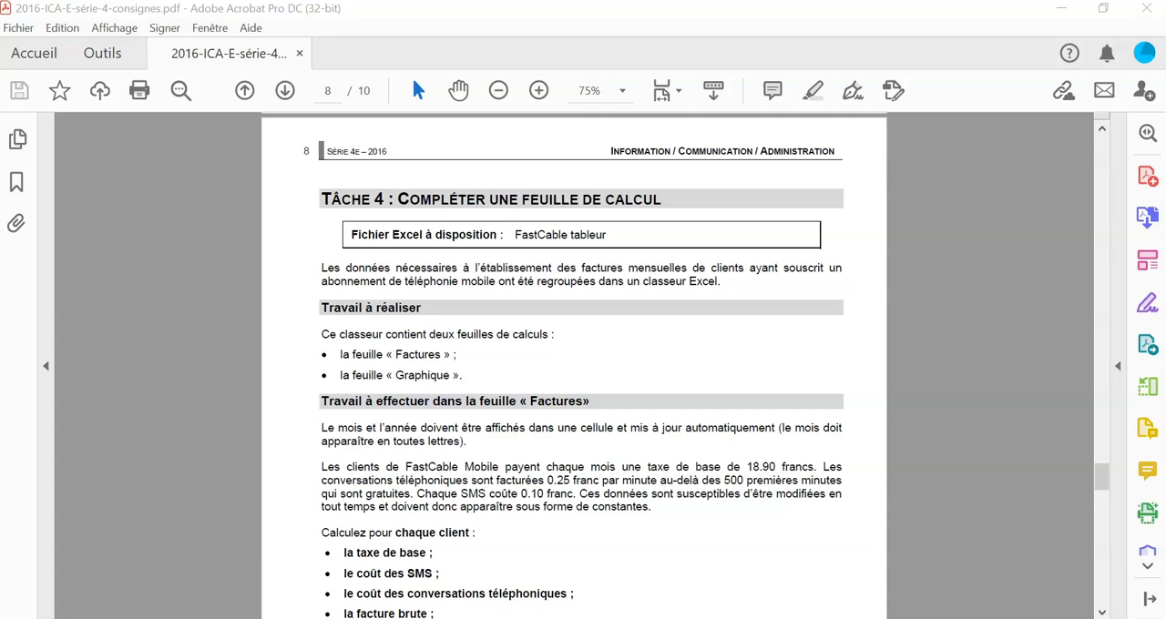
left_click(319, 552)
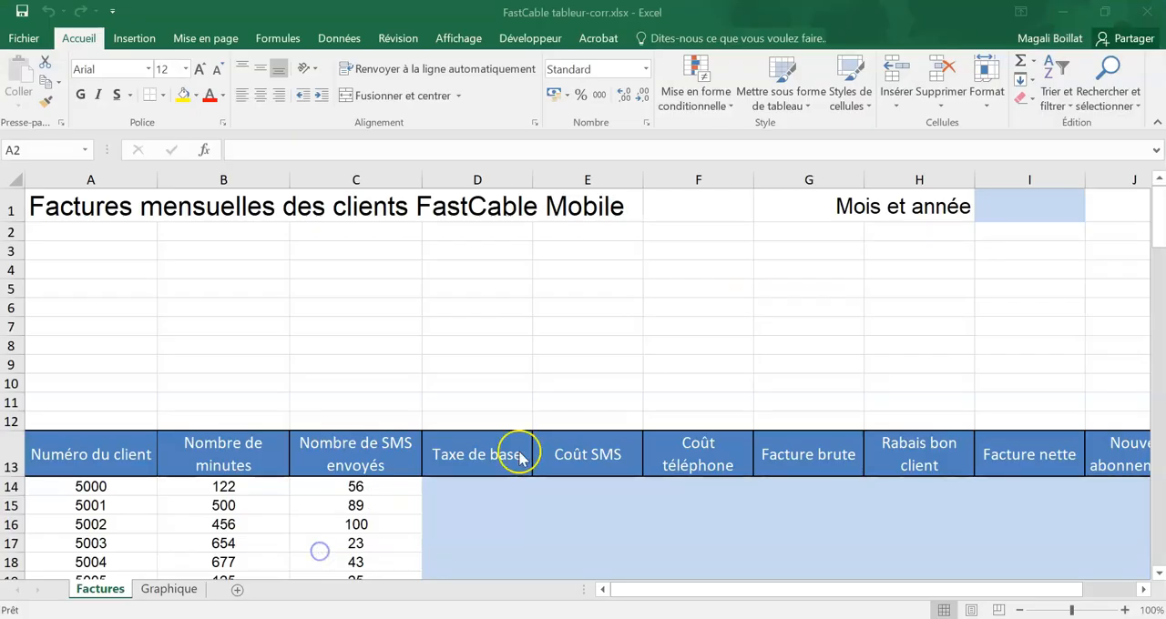
left_click(578, 398)
scroll(577, 398, "down", 2)
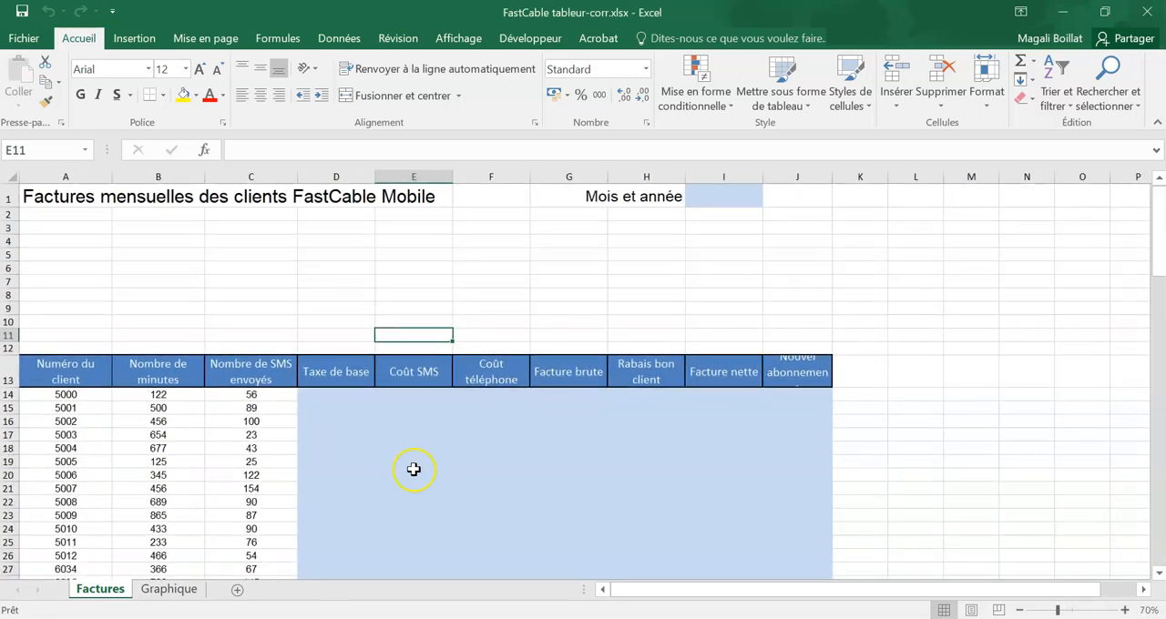
left_click(171, 590)
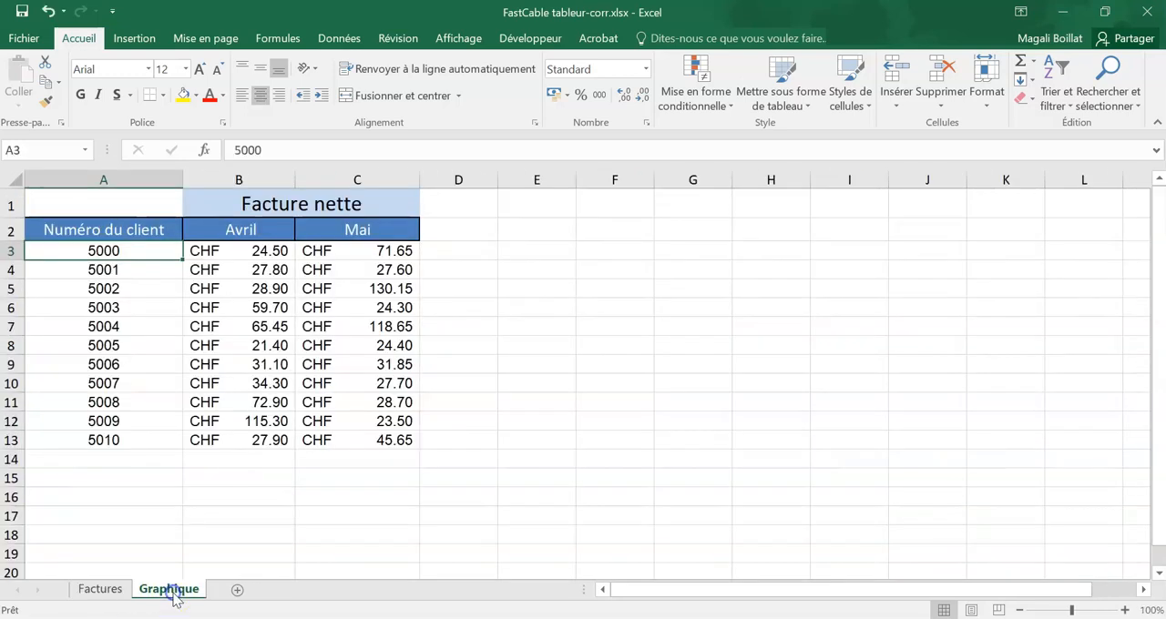
left_click(99, 589)
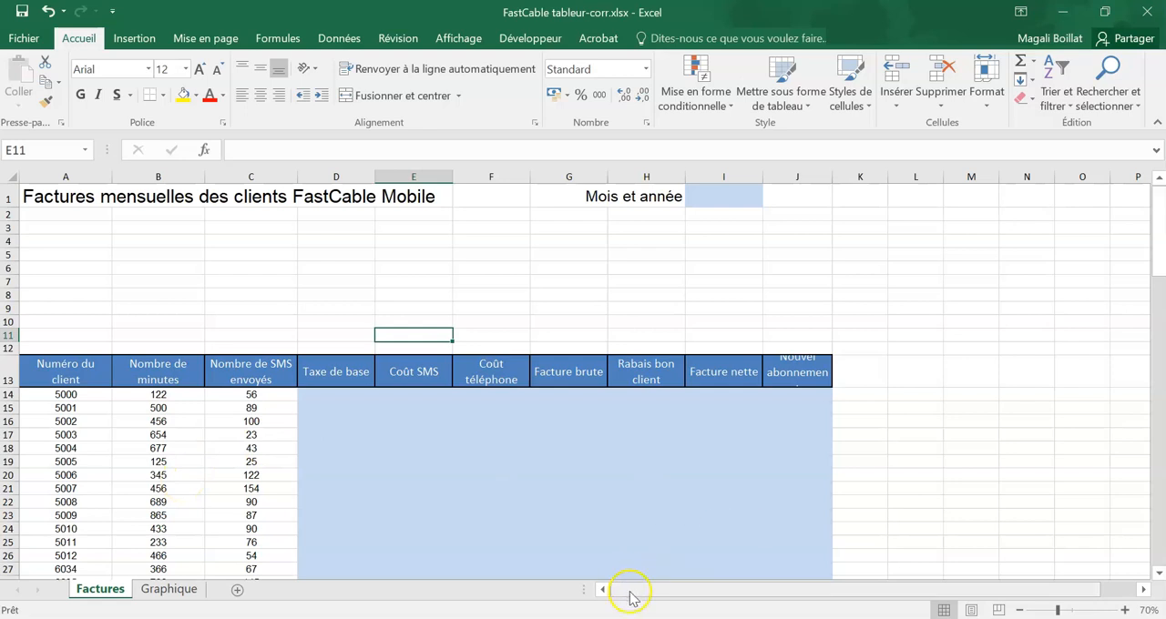
left_click(280, 267)
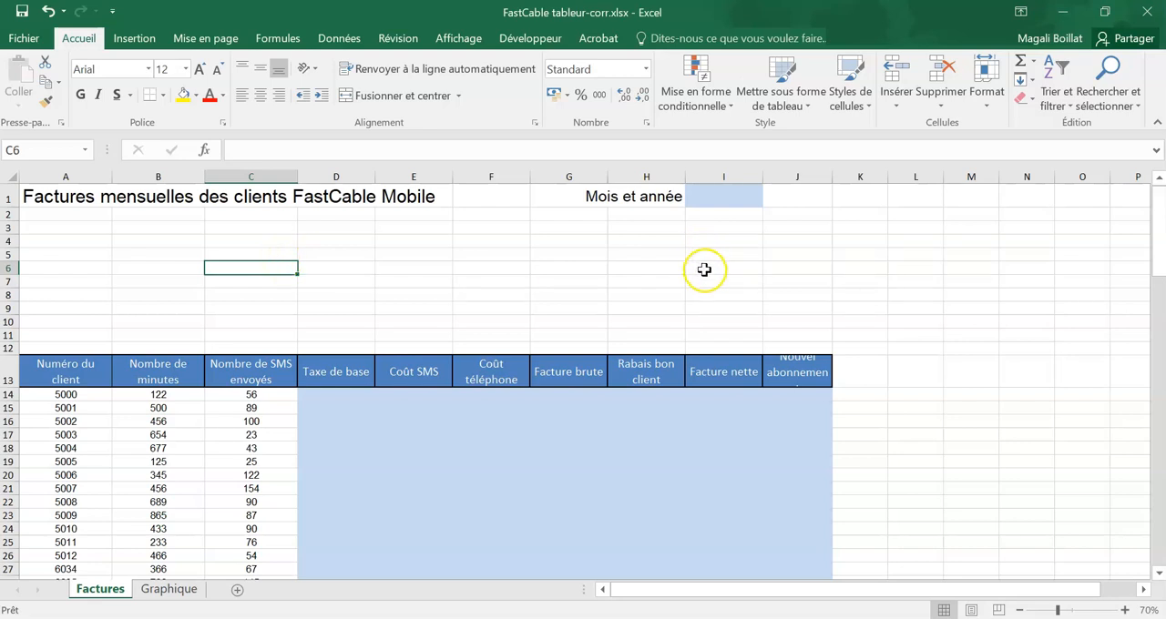
Step: Enter the formula =AUJOURDHUI() in cell I1 of the Factures sheet, beside "Mois et année"
left_click(720, 197)
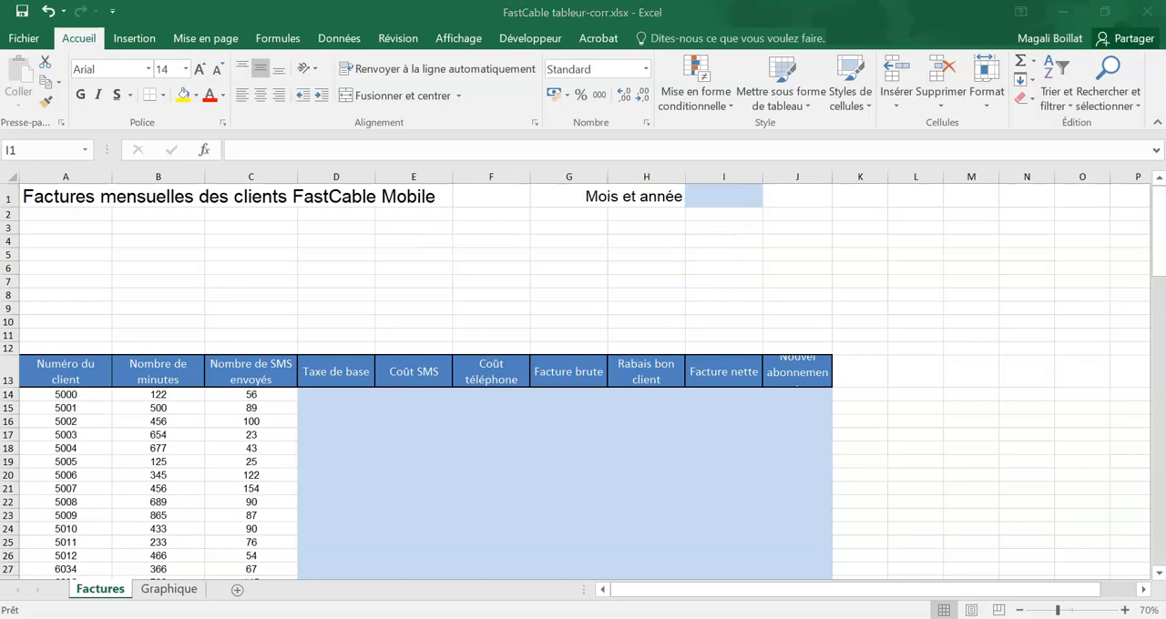
left_click(733, 195)
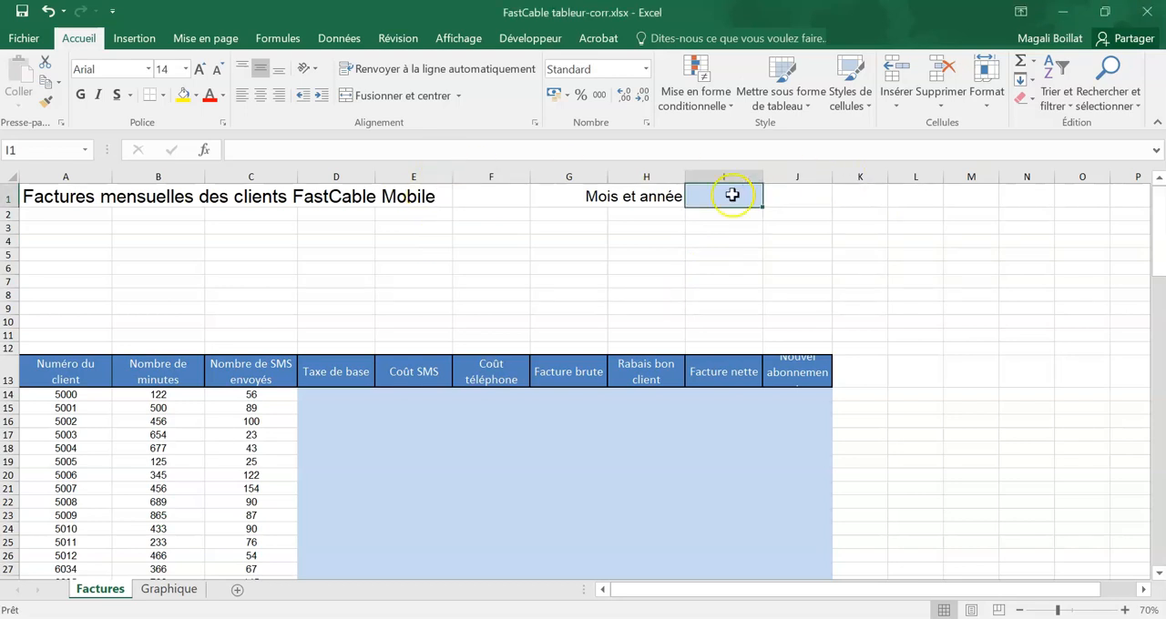
type("=aujour")
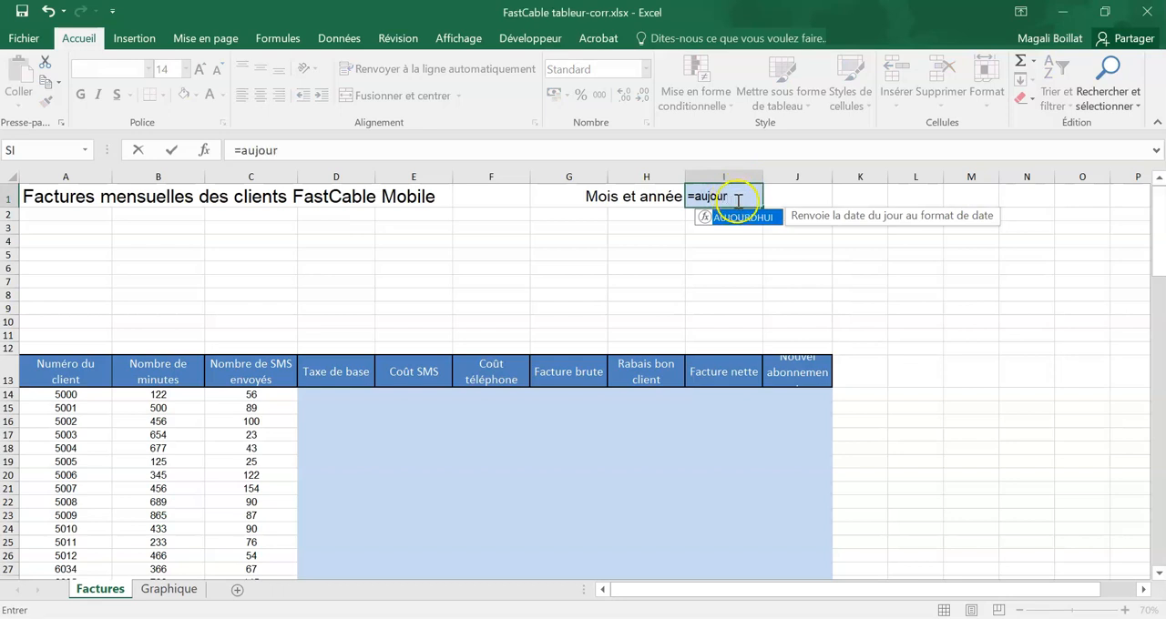
double_click(742, 217)
type(")")
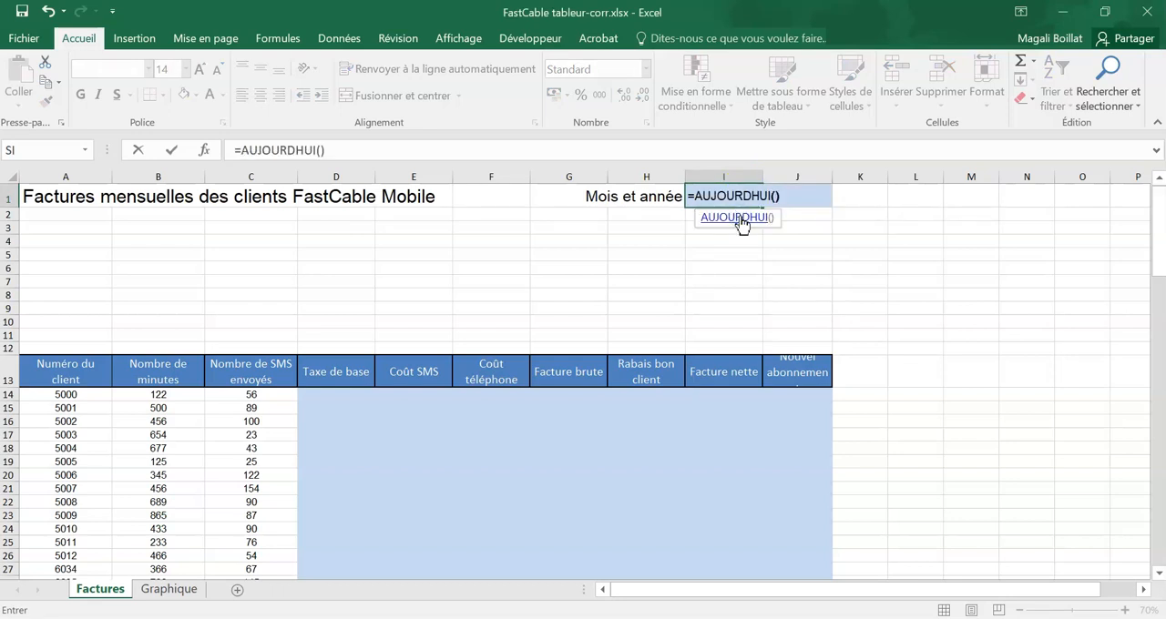
key("Return")
Step: Open the detailed number format settings for cell I1 and examine the available Date types
left_click(742, 197)
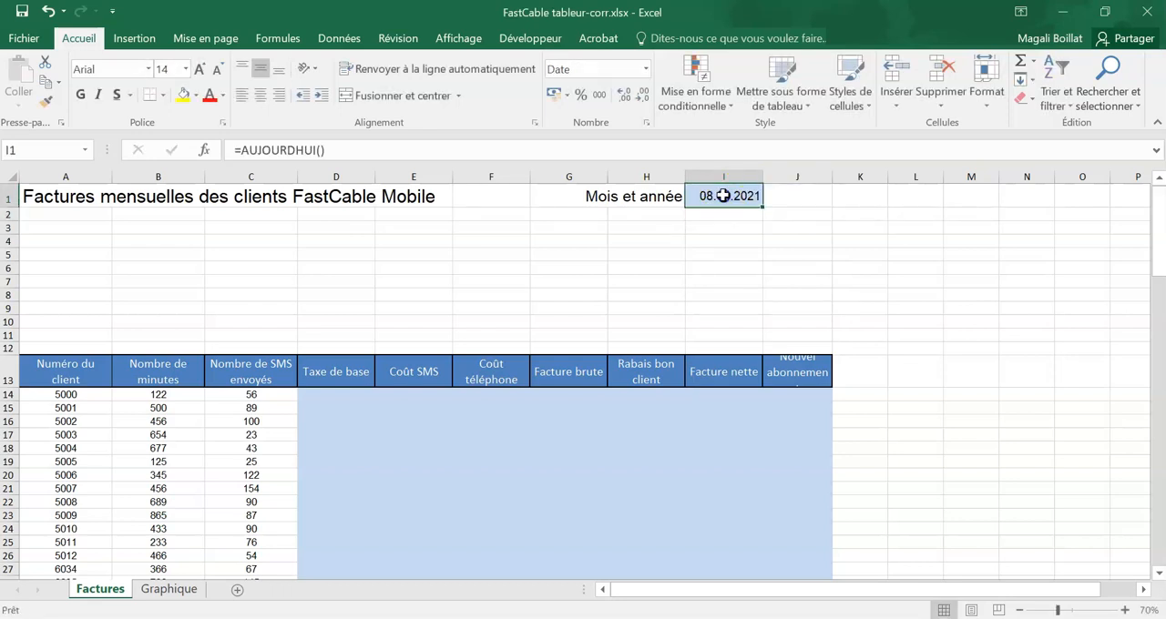
left_click(645, 70)
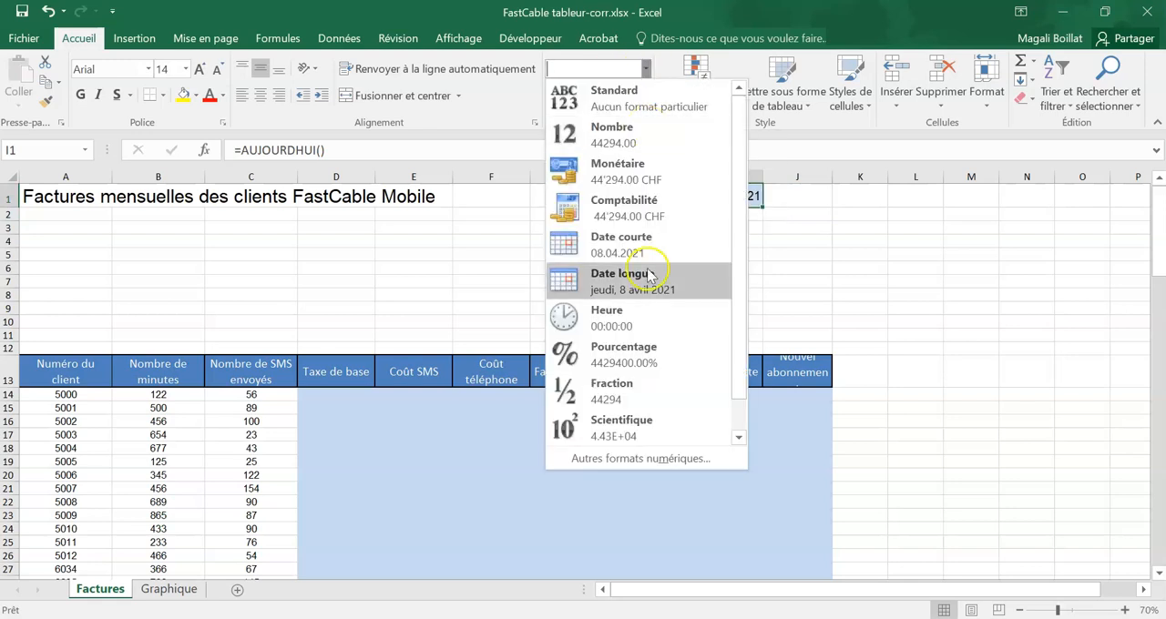
left_click(637, 463)
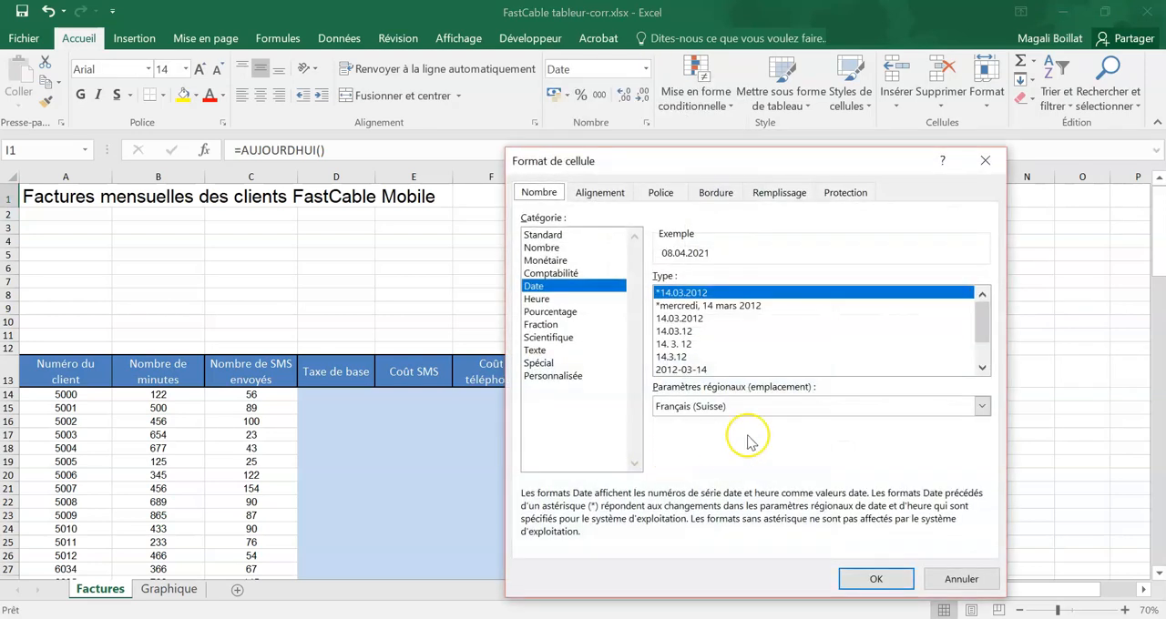
scroll(729, 339, "down", 1)
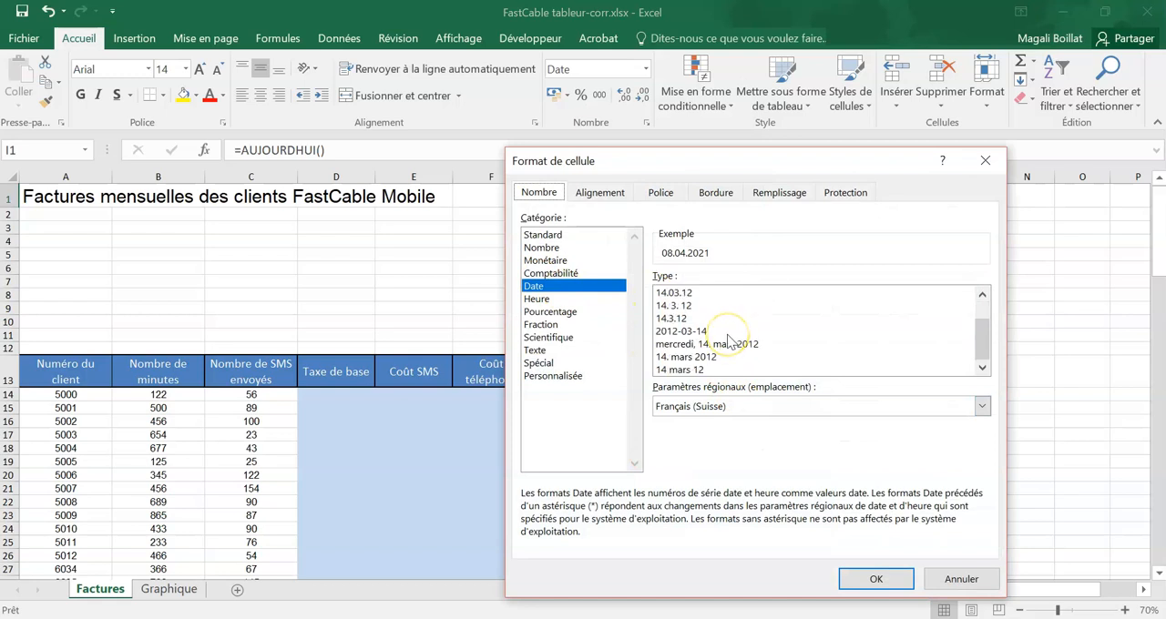
scroll(732, 369, "up", 1)
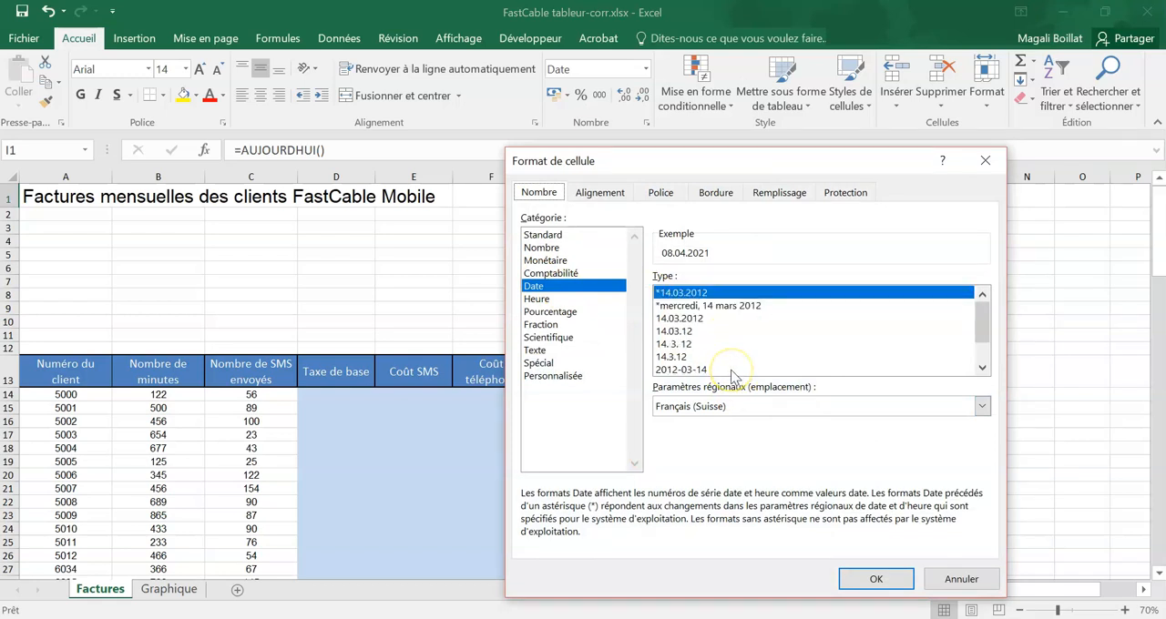
scroll(725, 376, "down", 1)
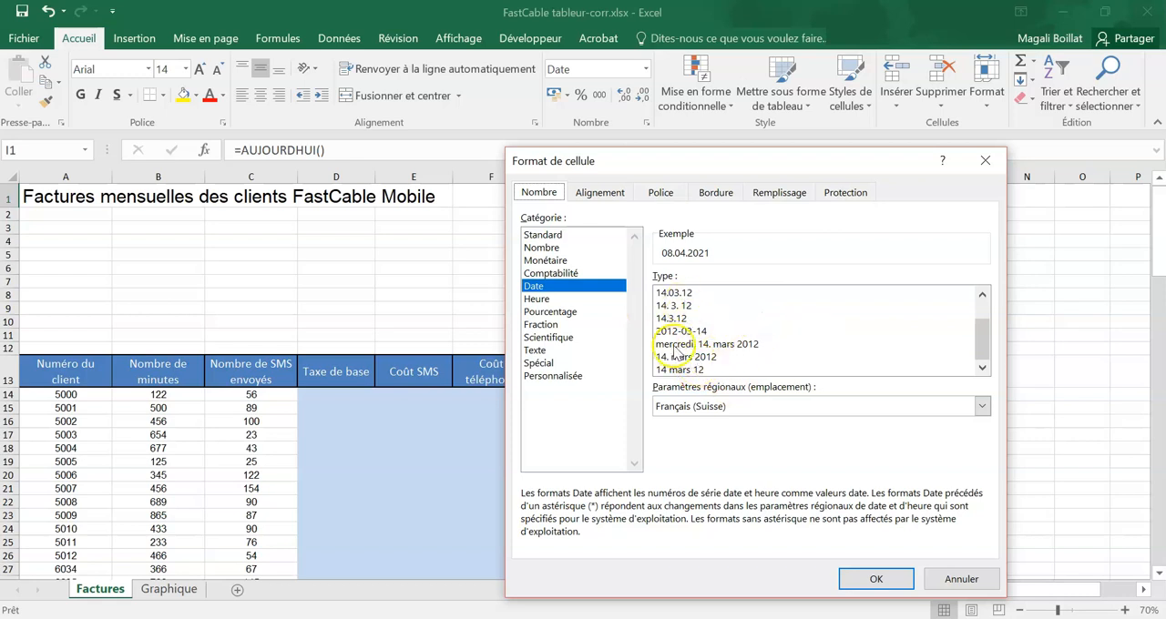
scroll(699, 349, "up", 1)
Step: Apply the custom number format "mmmm aa" to the date in cell I1, starting from the mmm.aa code
left_click(553, 376)
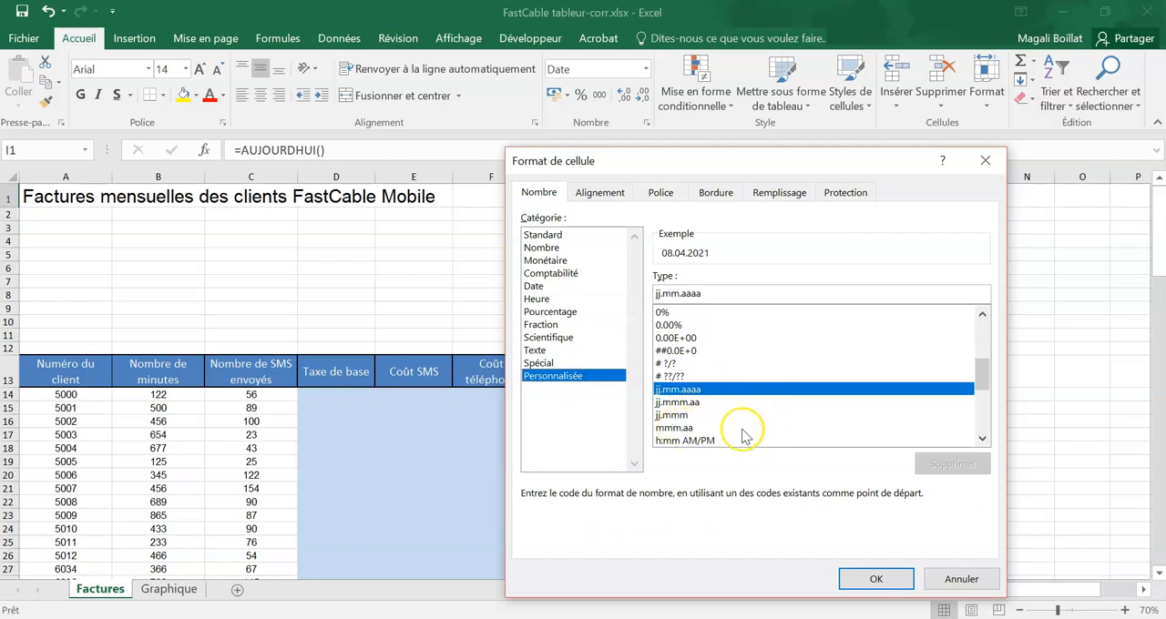
left_click(673, 428)
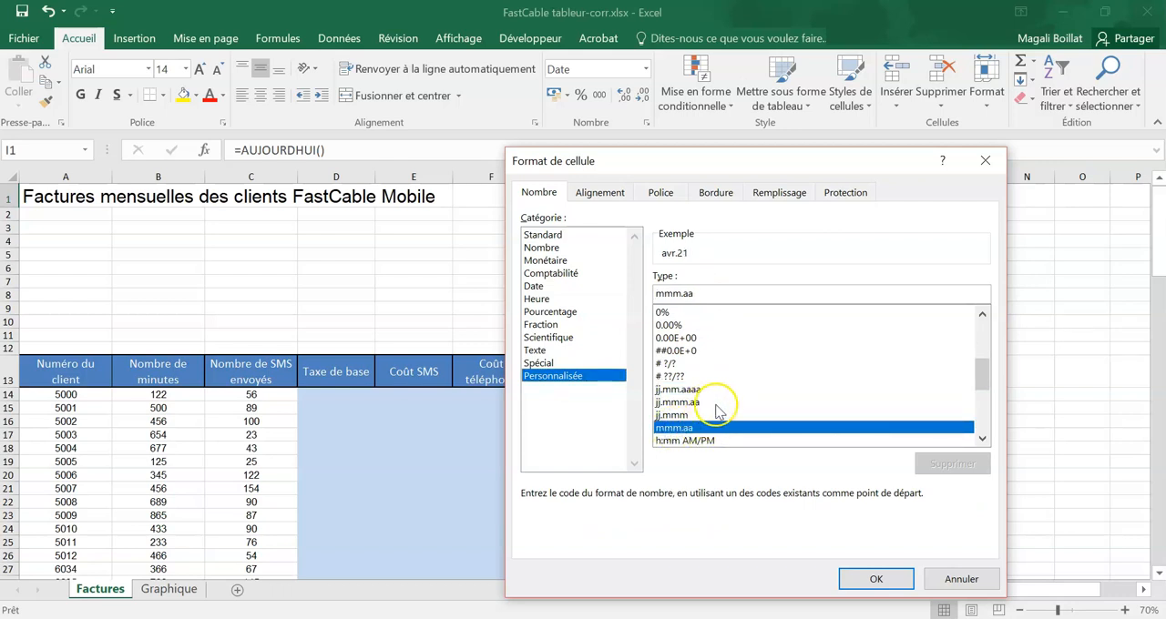
scroll(709, 412, "down", 2)
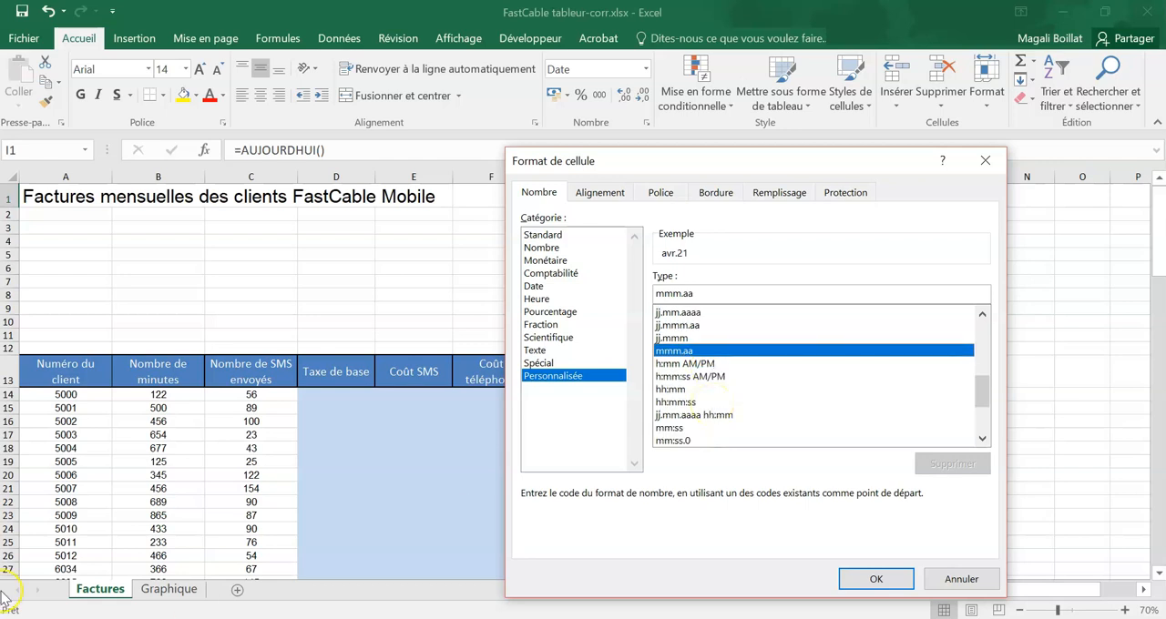
left_click(4, 618)
left_click(682, 431)
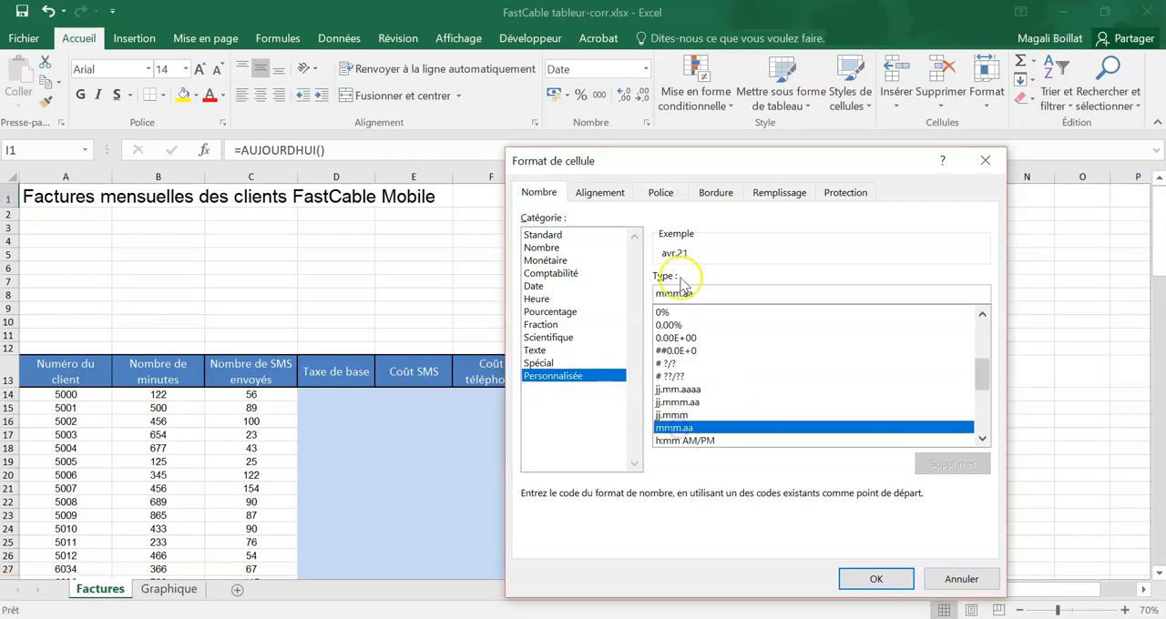
left_click(681, 292)
key("BackSpace")
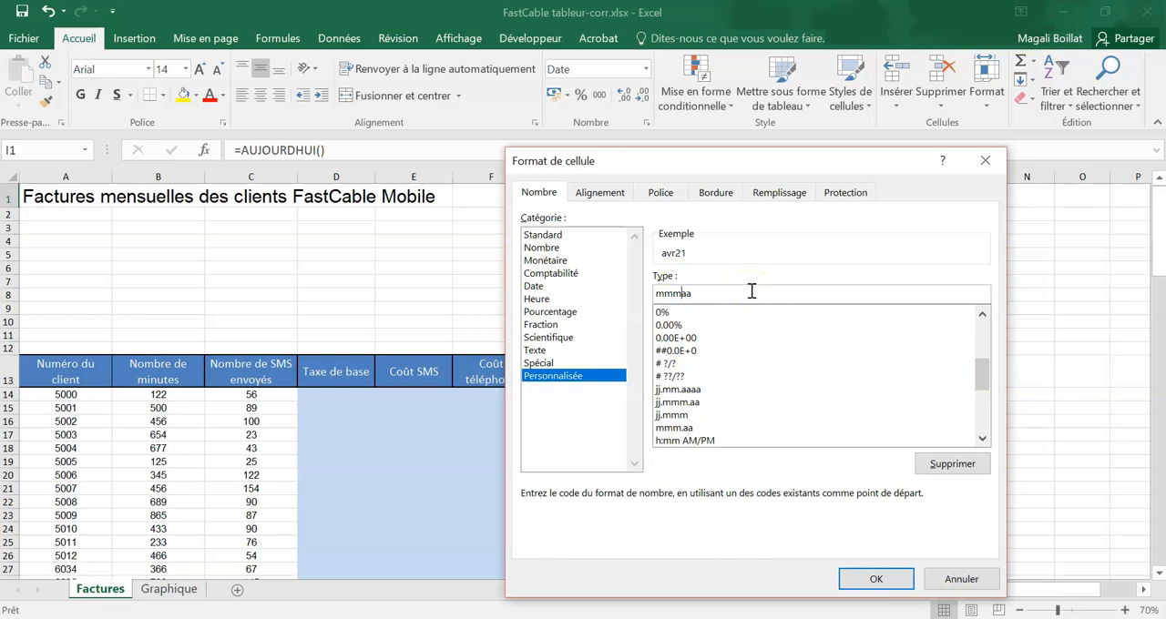
type("m")
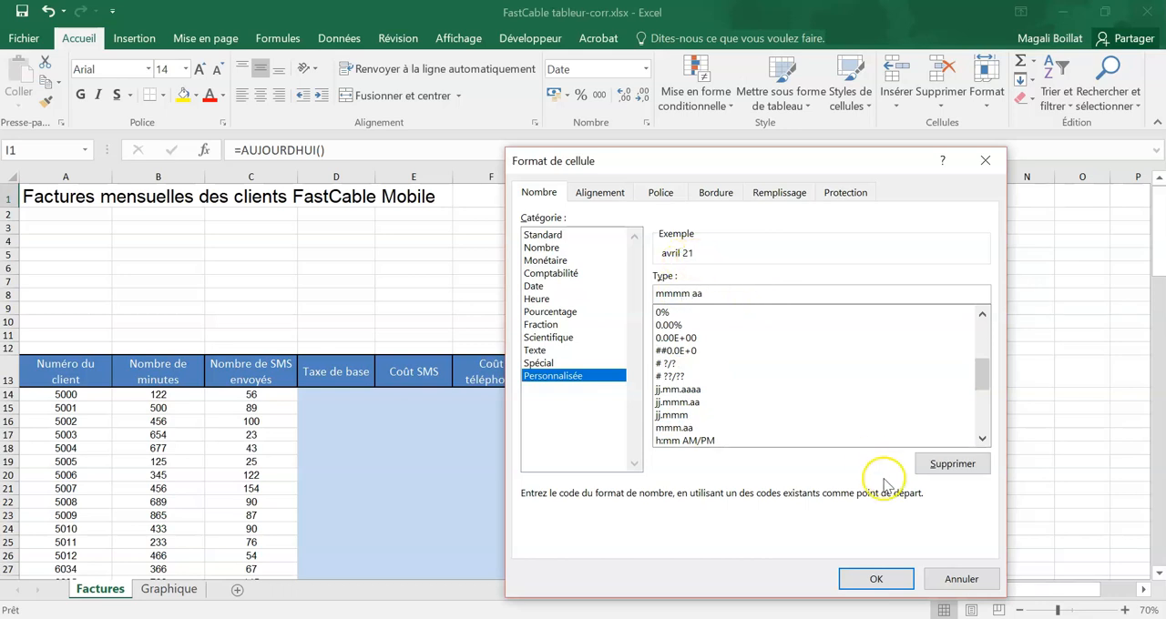
left_click(872, 581)
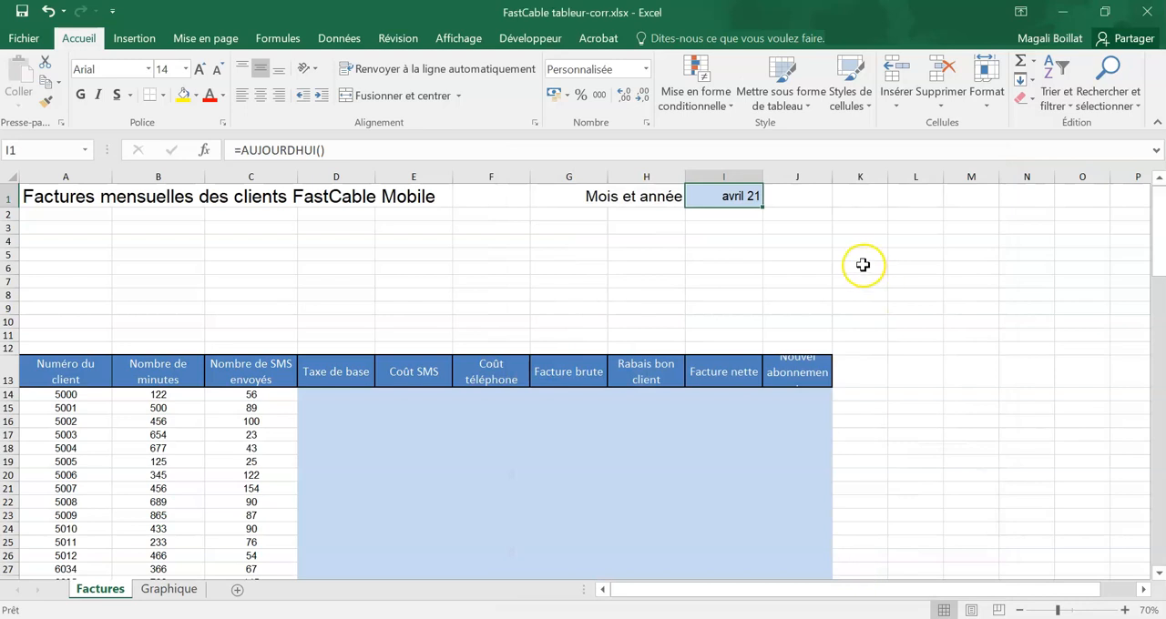
left_click(863, 265)
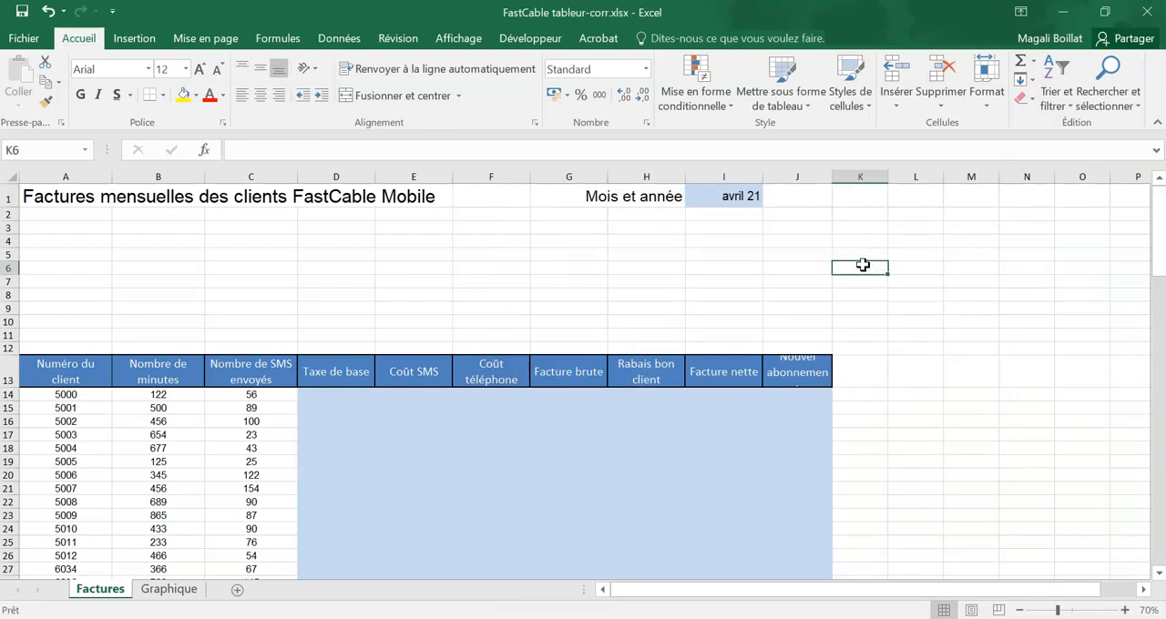
Step: Add the constant label "Taxe de base" in A3 with the value 18.90 in B3
left_click(149, 264)
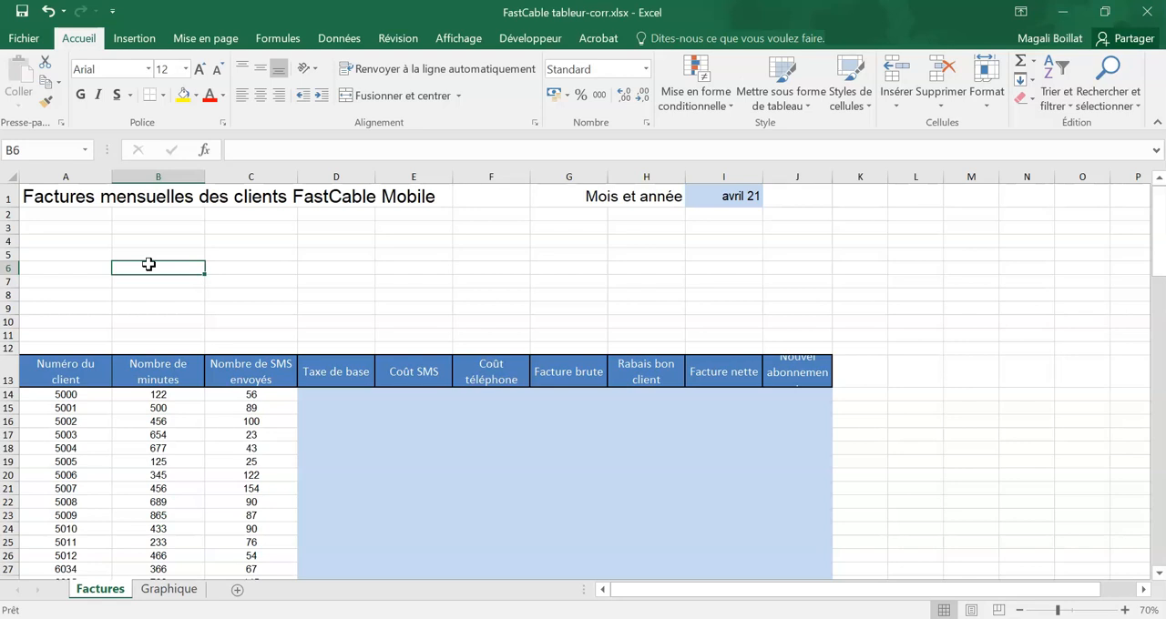
left_click_drag(7, 214, 5, 350)
left_click(97, 227)
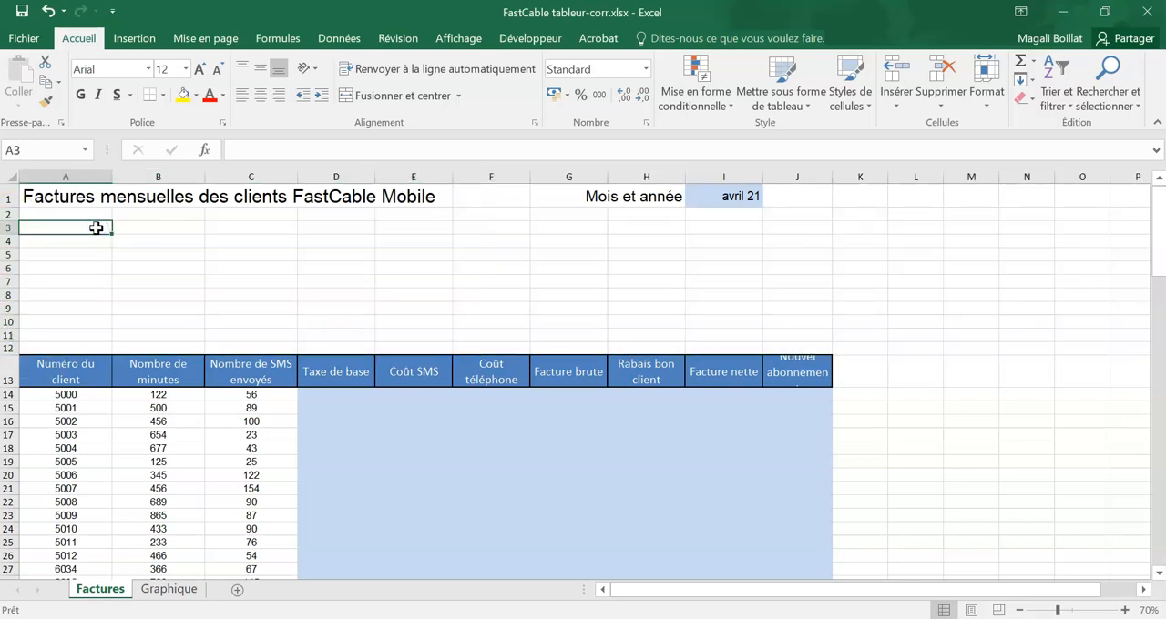
type("Taxe de base")
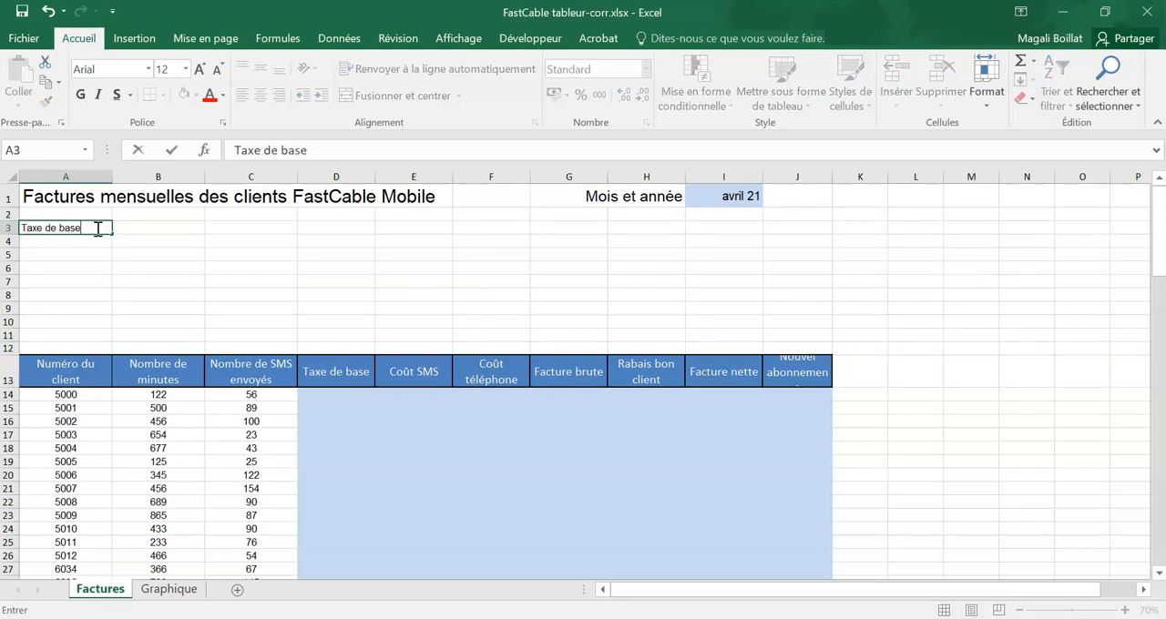
key("Tab")
type("18.90")
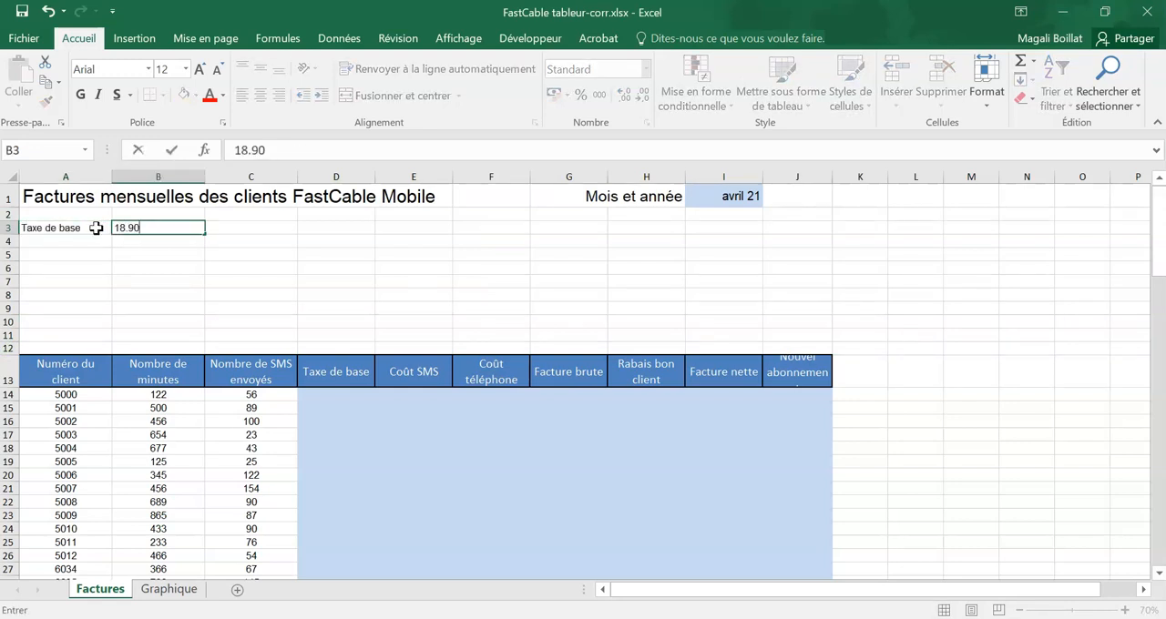
key("Return")
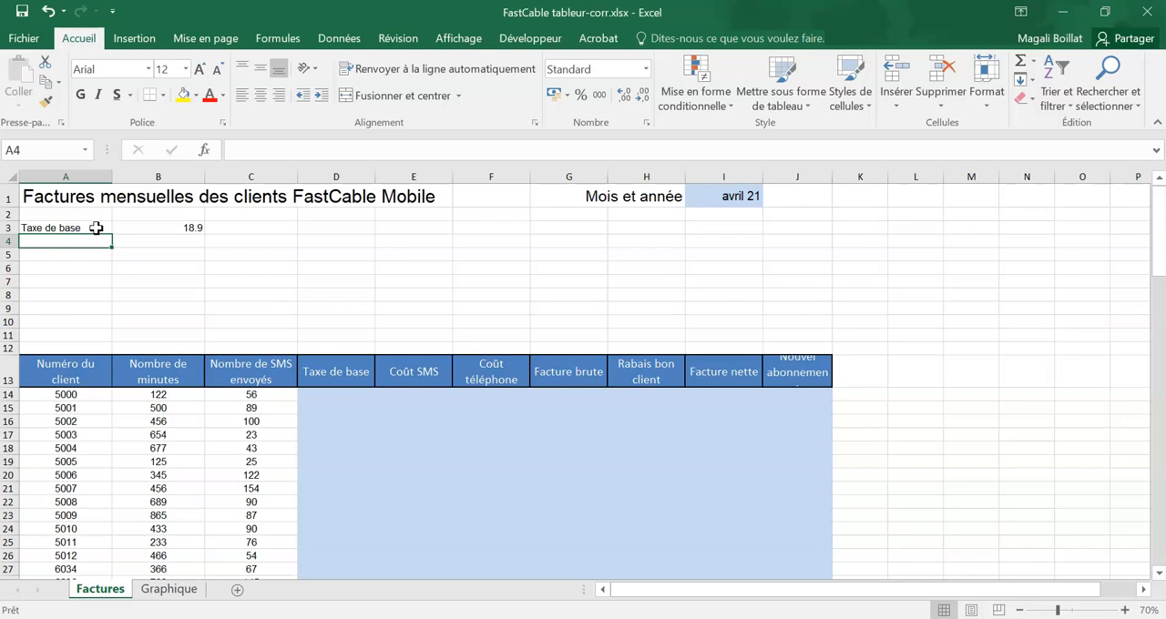
Step: Add the constant label "Minutes gratuites" in A4 with 500 in B4 and the unit "minutes" in C4
type("Minutes gratuites")
key("Tab")
type("500")
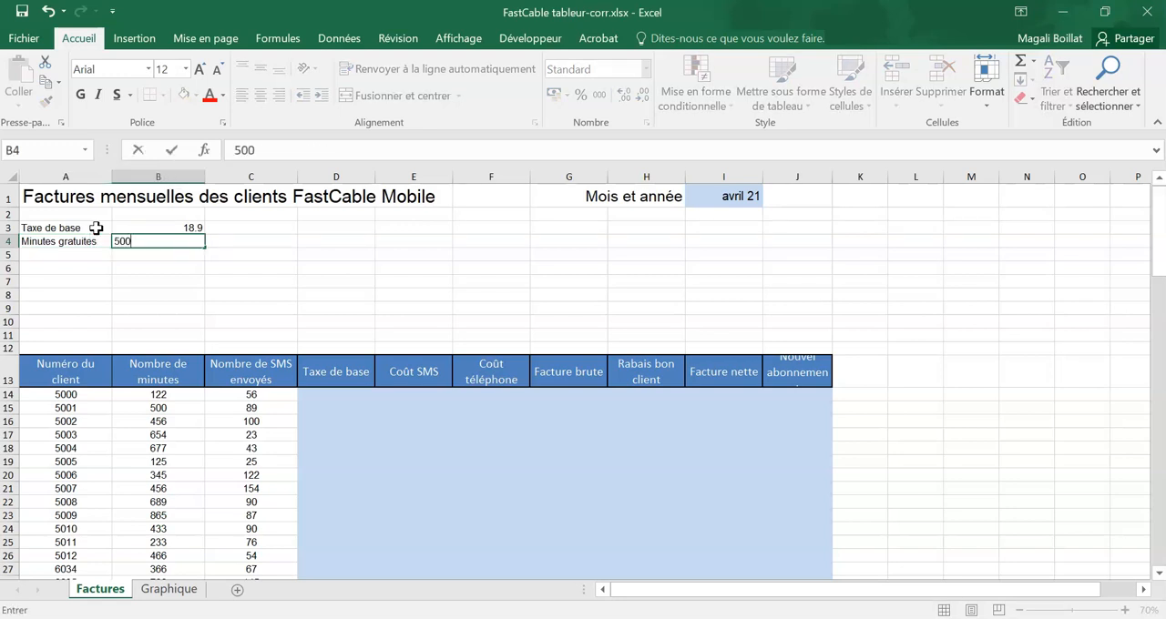
key("Tab")
type("minutes")
key("Return")
Step: Add the constant label "> 500" in A5 with the value 0.25 in B5
type("> 500")
key("Tab")
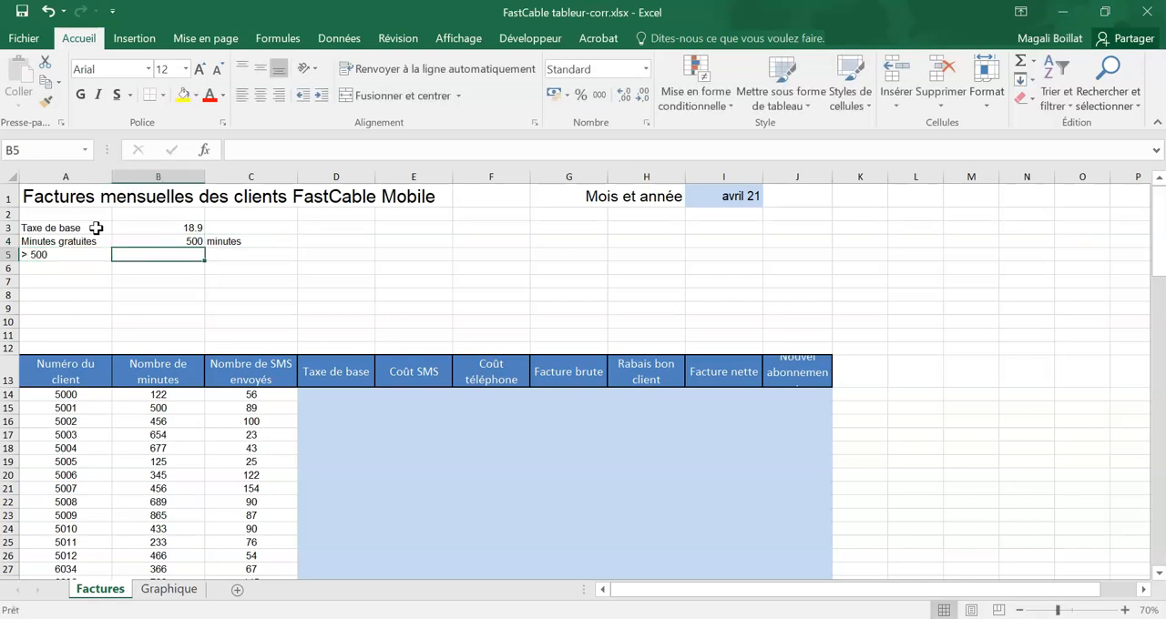
type("0.25")
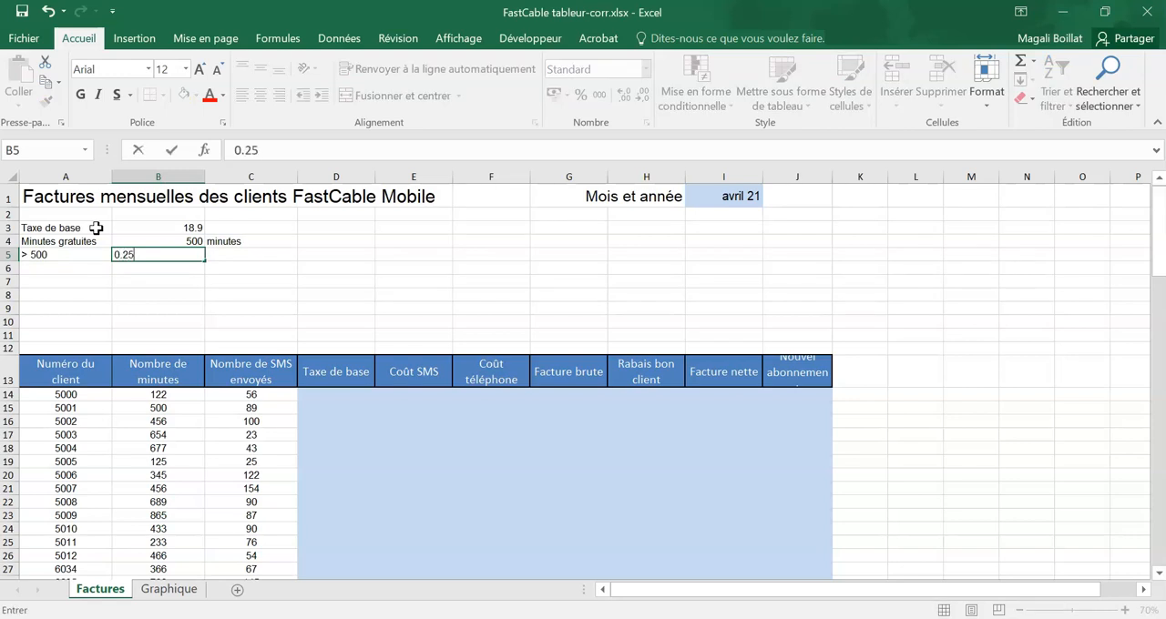
key("Left")
key("Right")
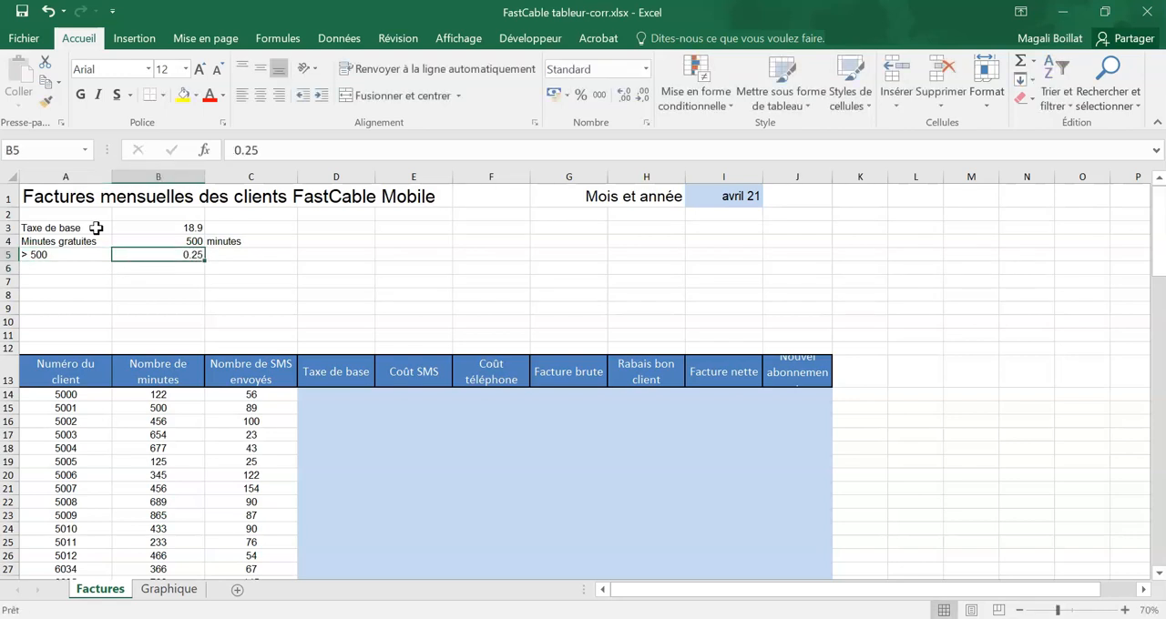
key("Right")
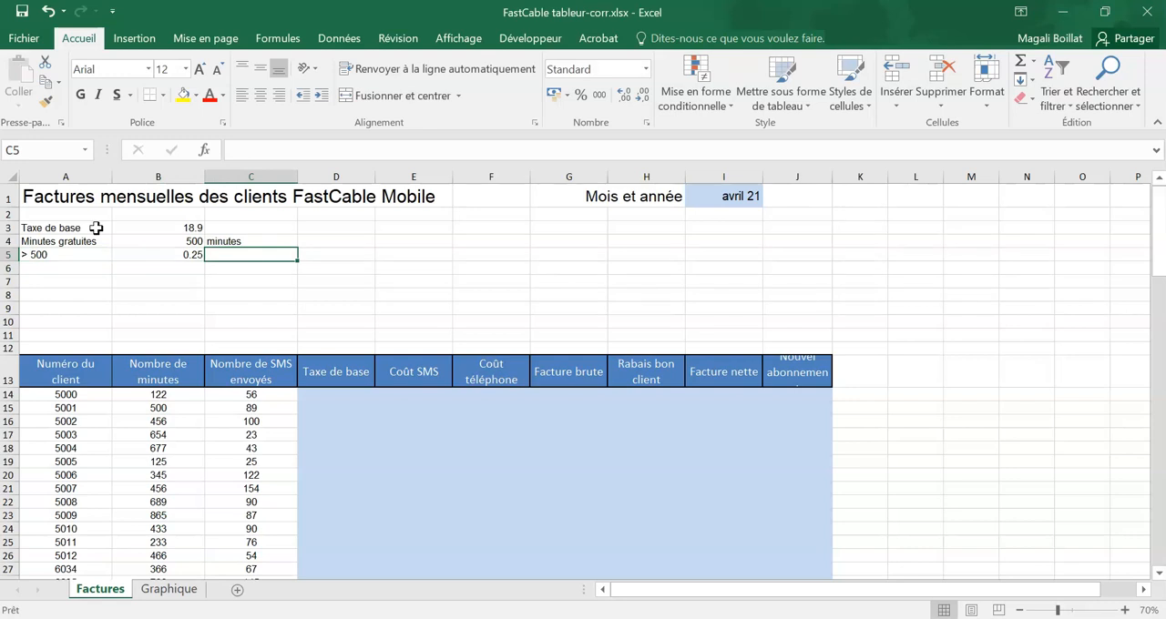
key("Left")
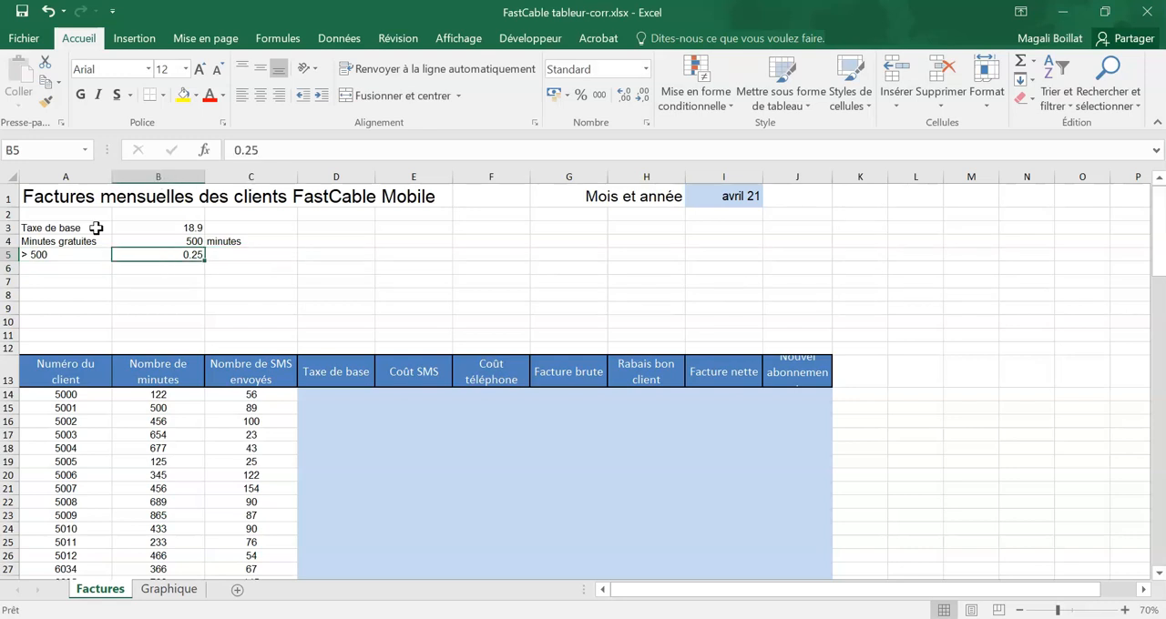
Step: Add the constant label "SMS" in A6 with the value 0.10 in B6
key("Down")
key("Left")
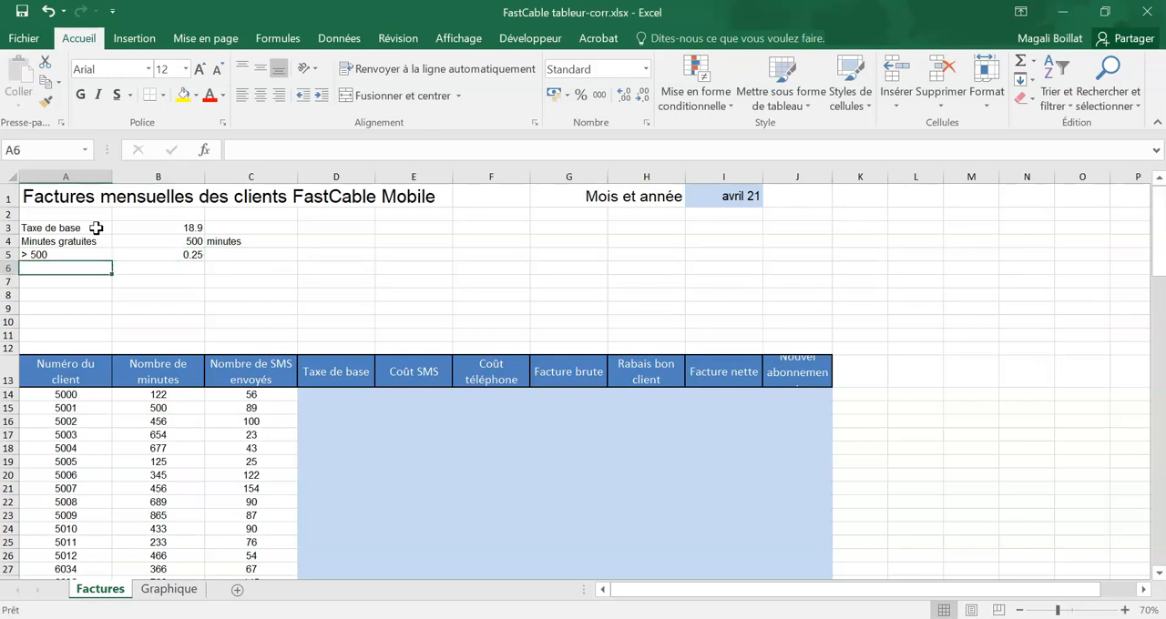
type("SMS")
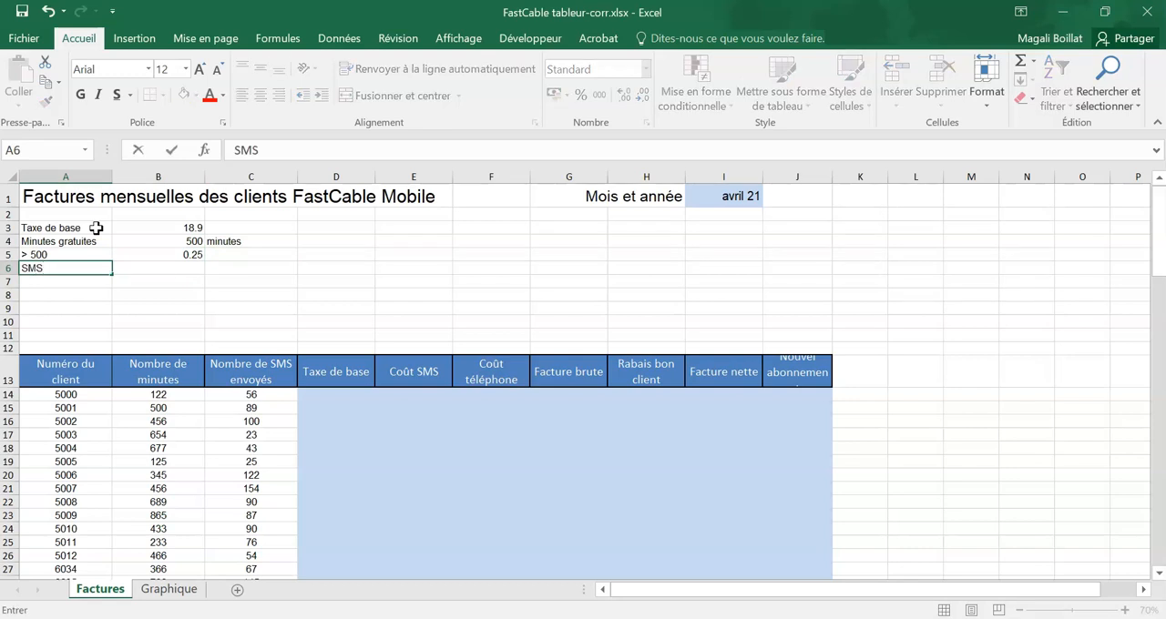
key("Tab")
type("0.10")
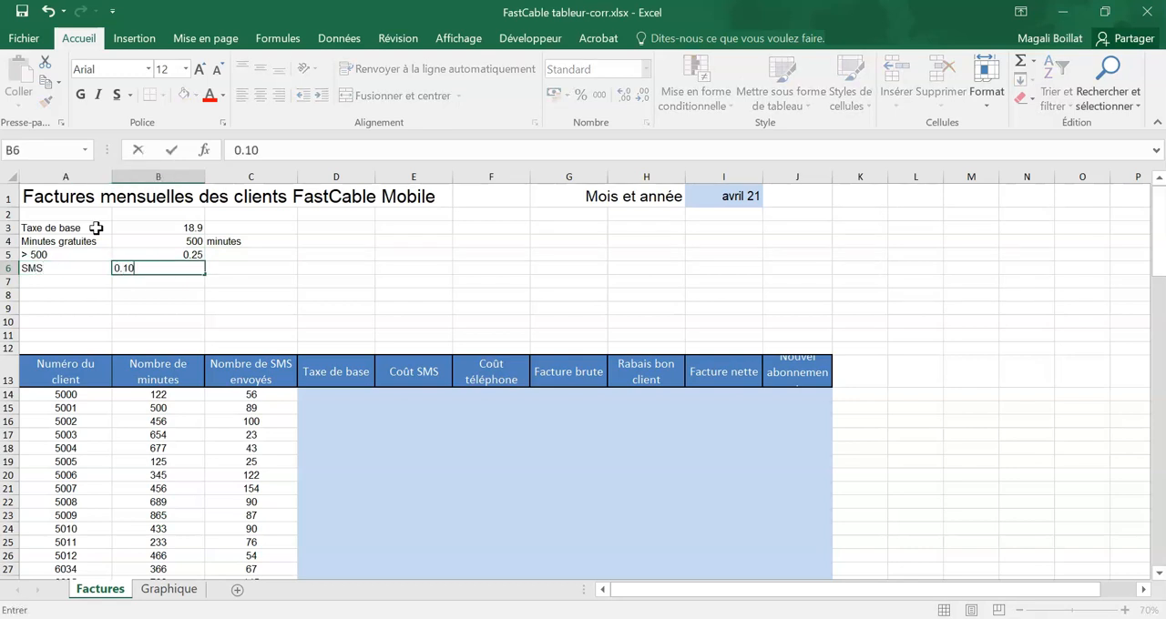
key("Tab")
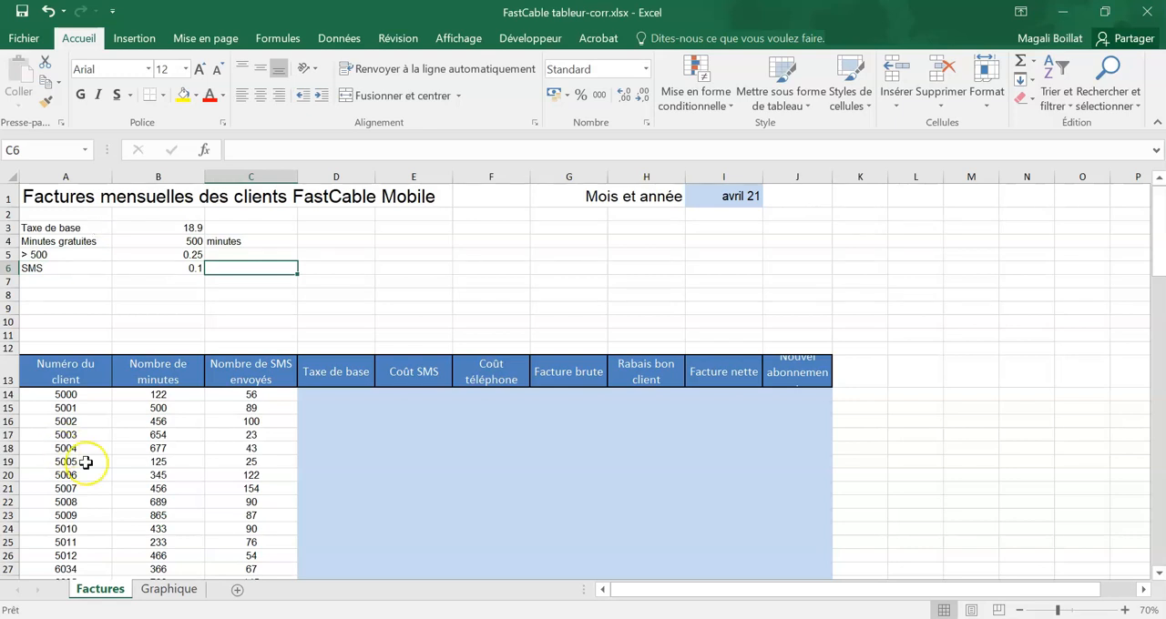
Step: Examine the billing table's columns, from the client number through minutes, SMS, costs and invoice amounts to the new subscription
left_click(81, 410)
left_click(82, 435)
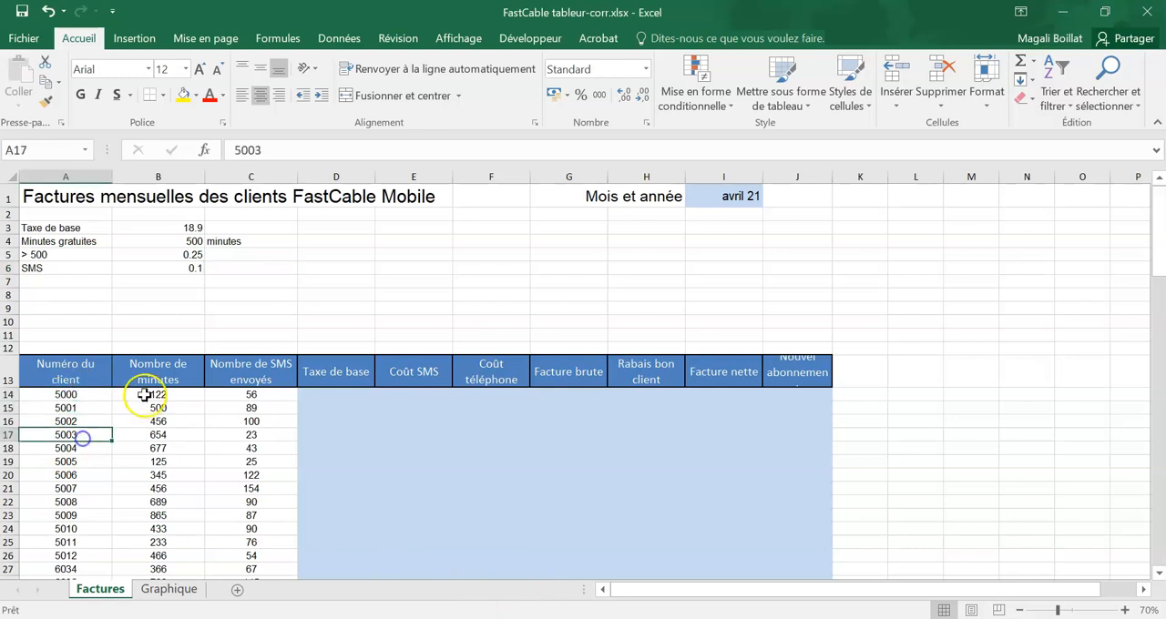
left_click(146, 395)
left_click(239, 394)
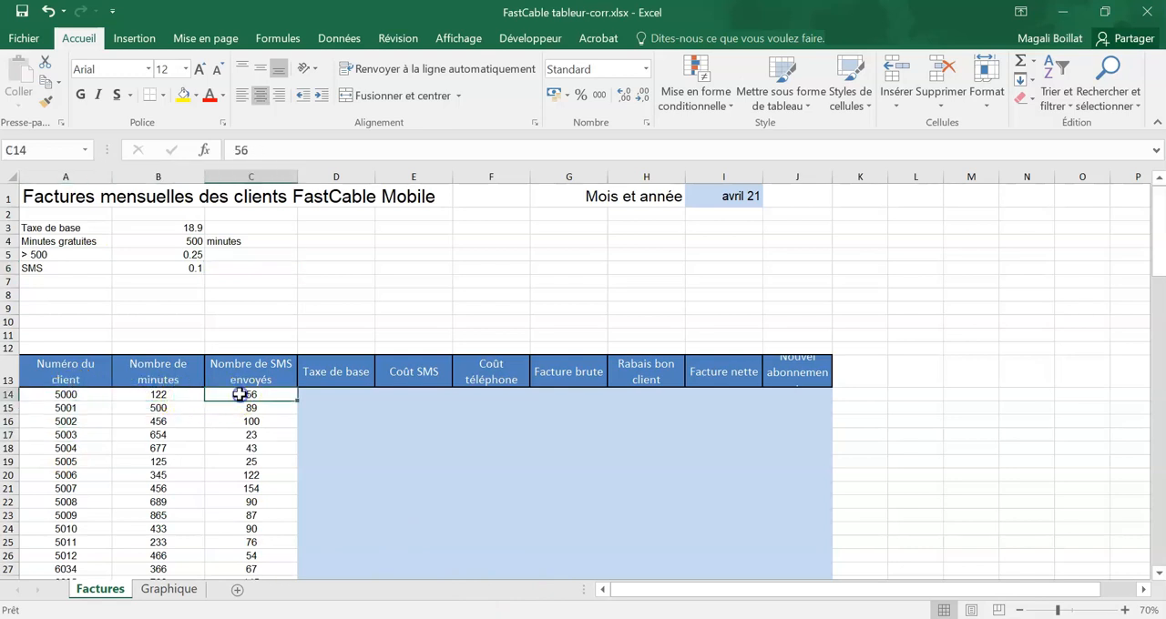
left_click(345, 397)
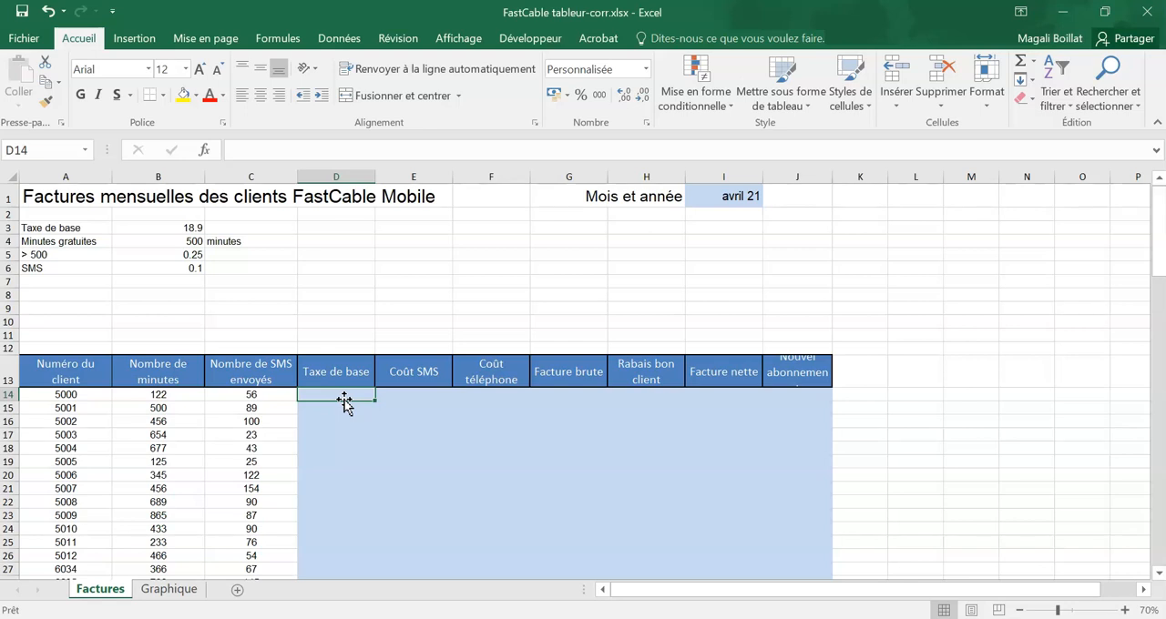
left_click(379, 394)
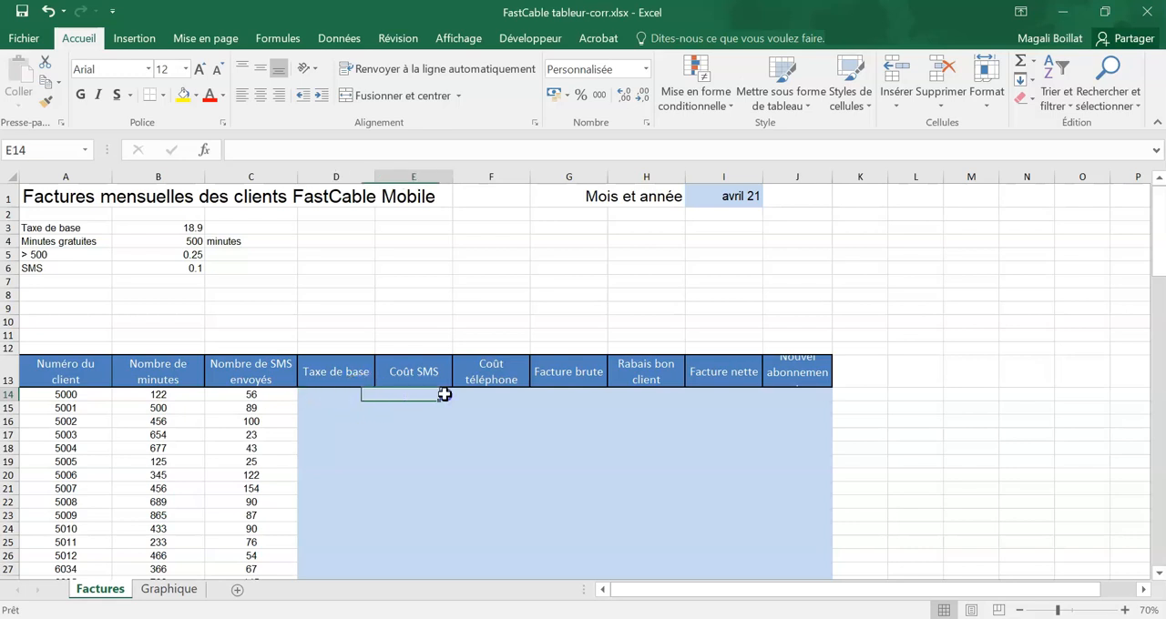
left_click(463, 393)
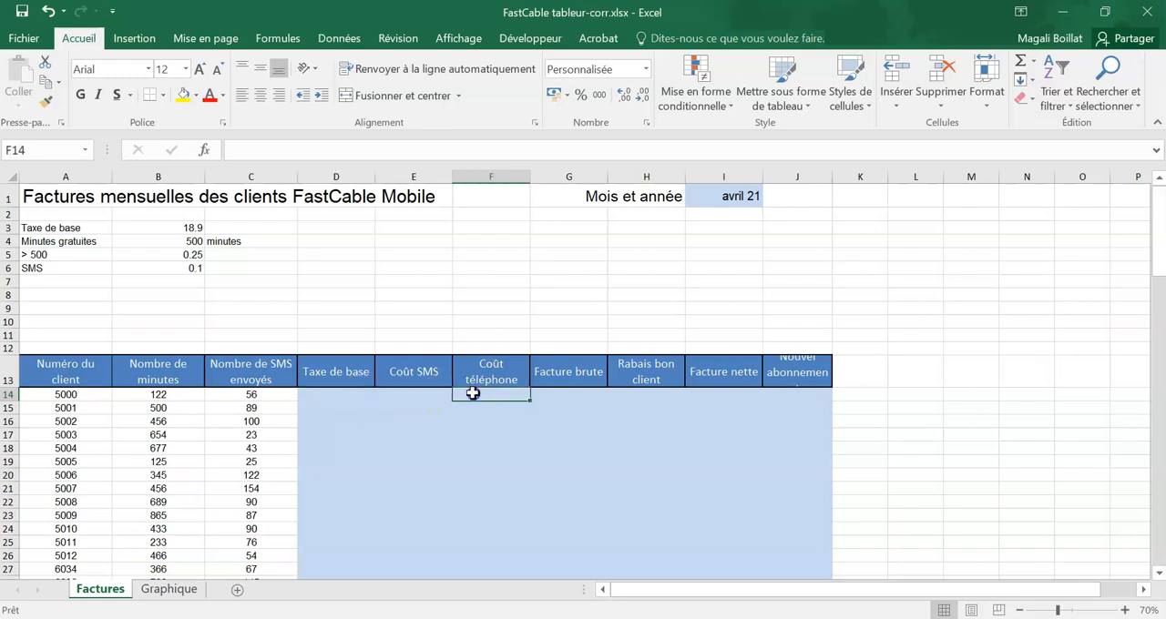
left_click(555, 393)
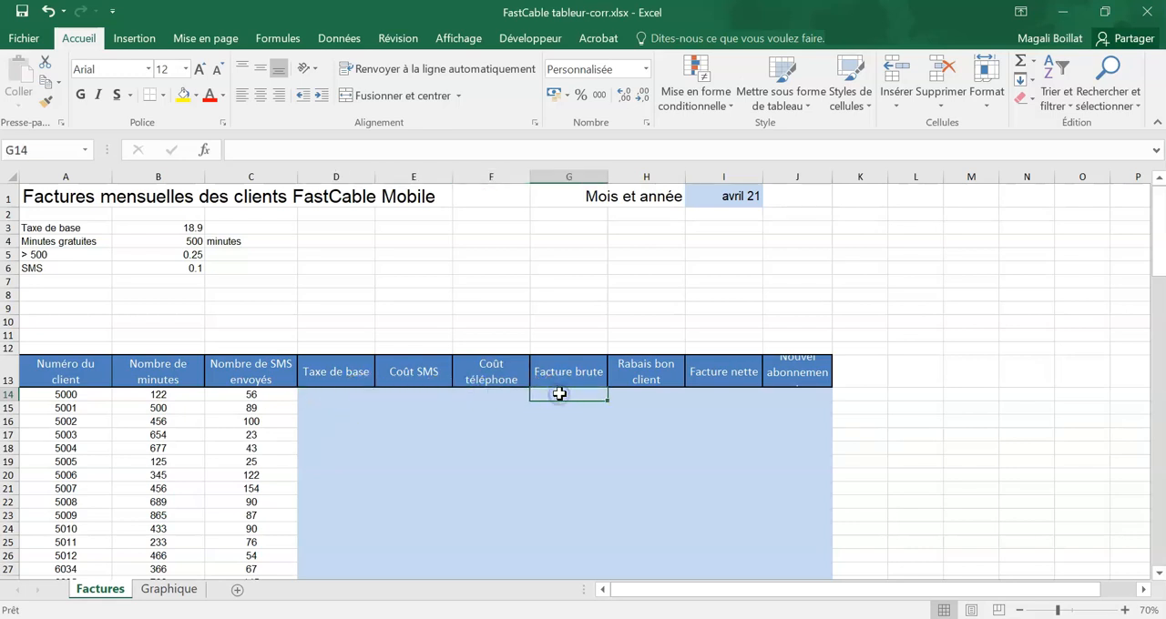
left_click(643, 397)
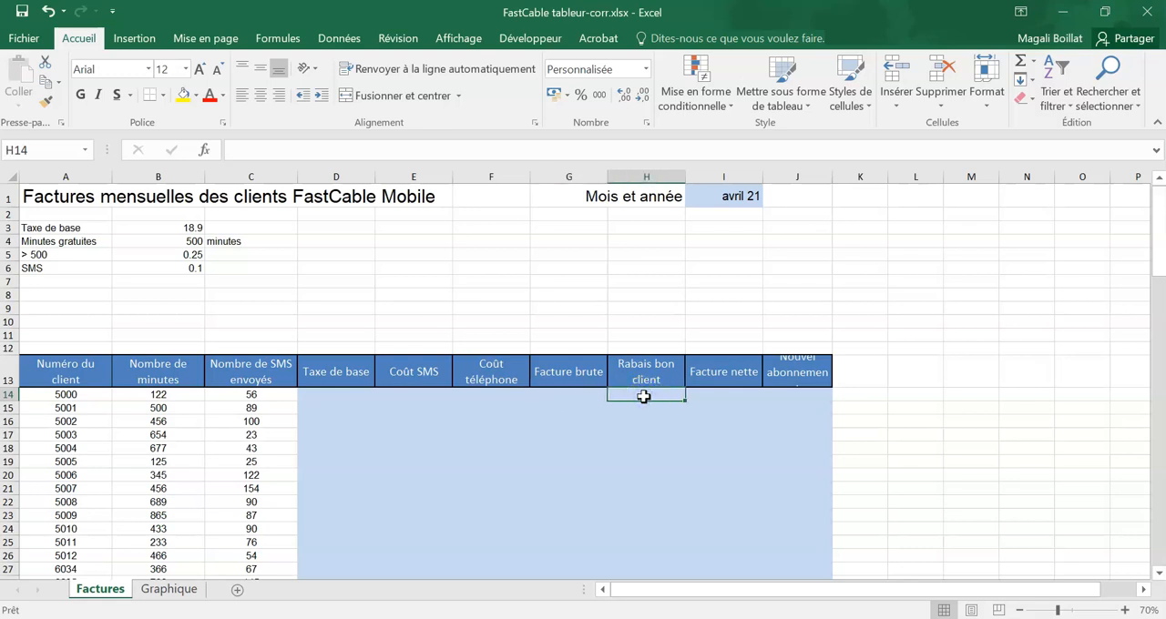
left_click(720, 396)
left_click(800, 397)
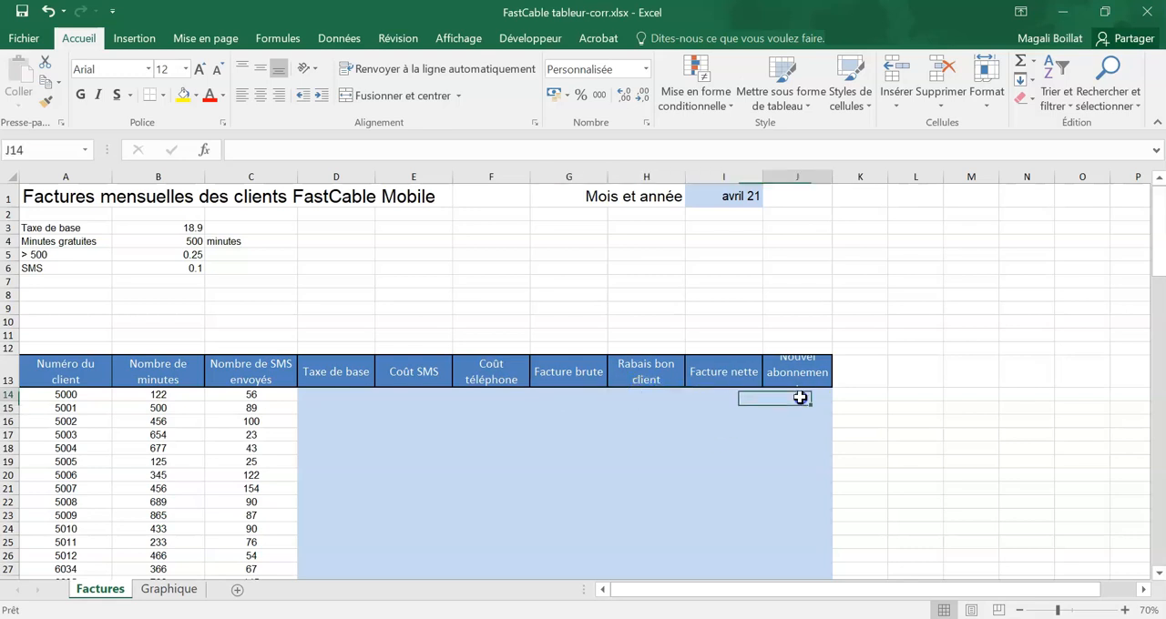
Step: Widen column J so the "Nouvel abonnement" header fits
left_click(800, 374)
left_click_drag(832, 180, 847, 180)
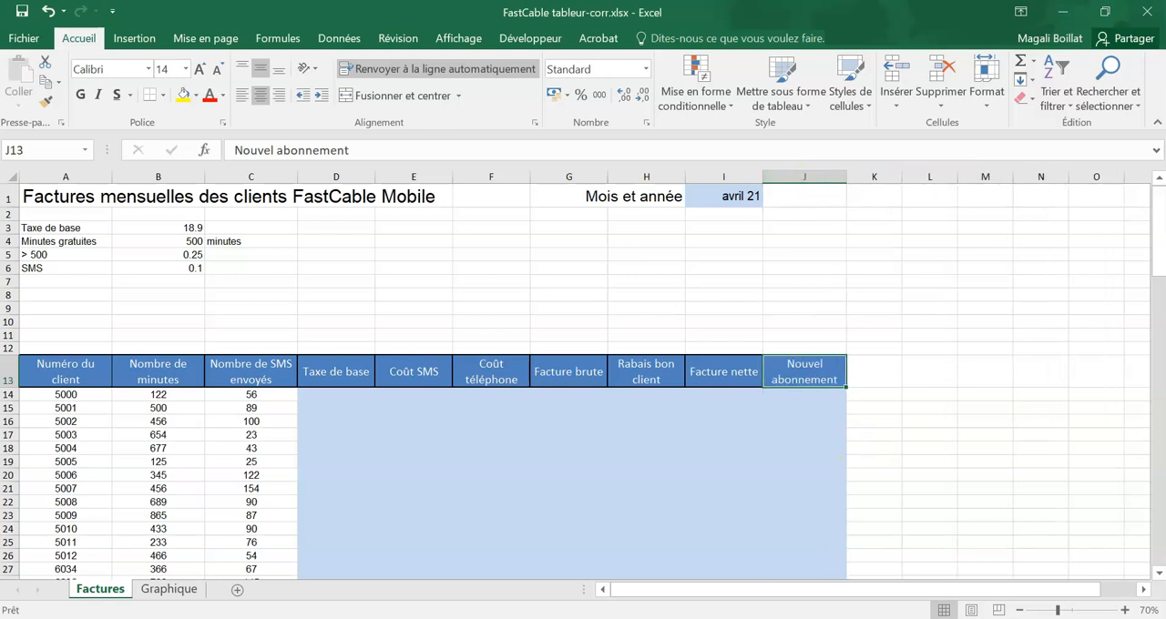
Step: Enter the formula =$B$3 in D14 as the first client's "Taxe de base"
key("alt+Tab")
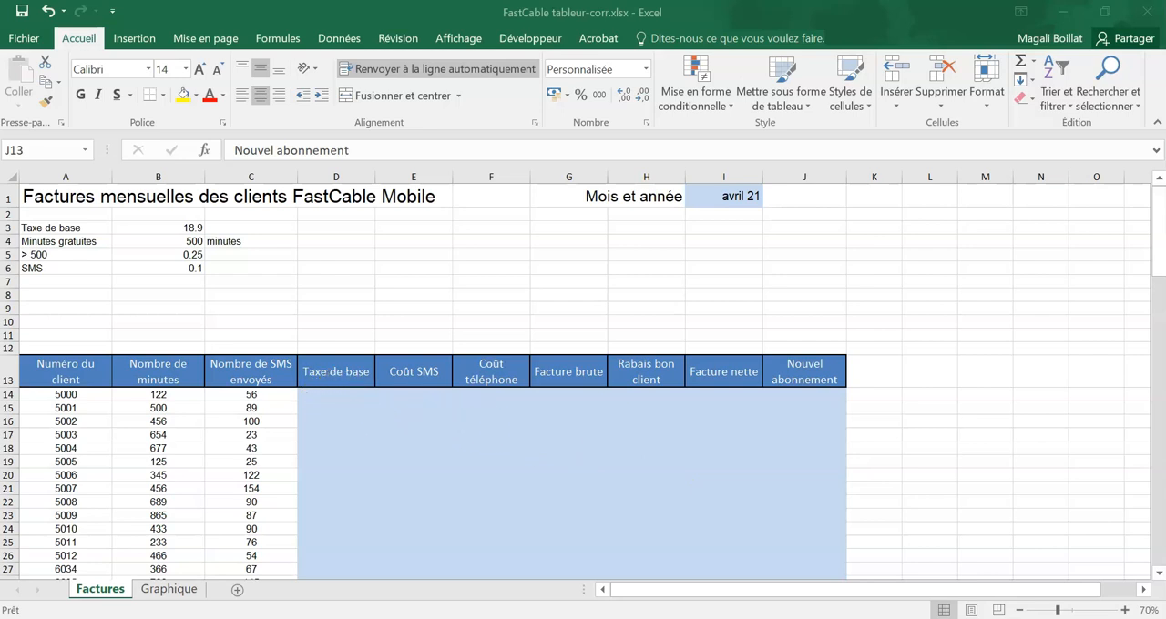
left_click(313, 390)
type("=")
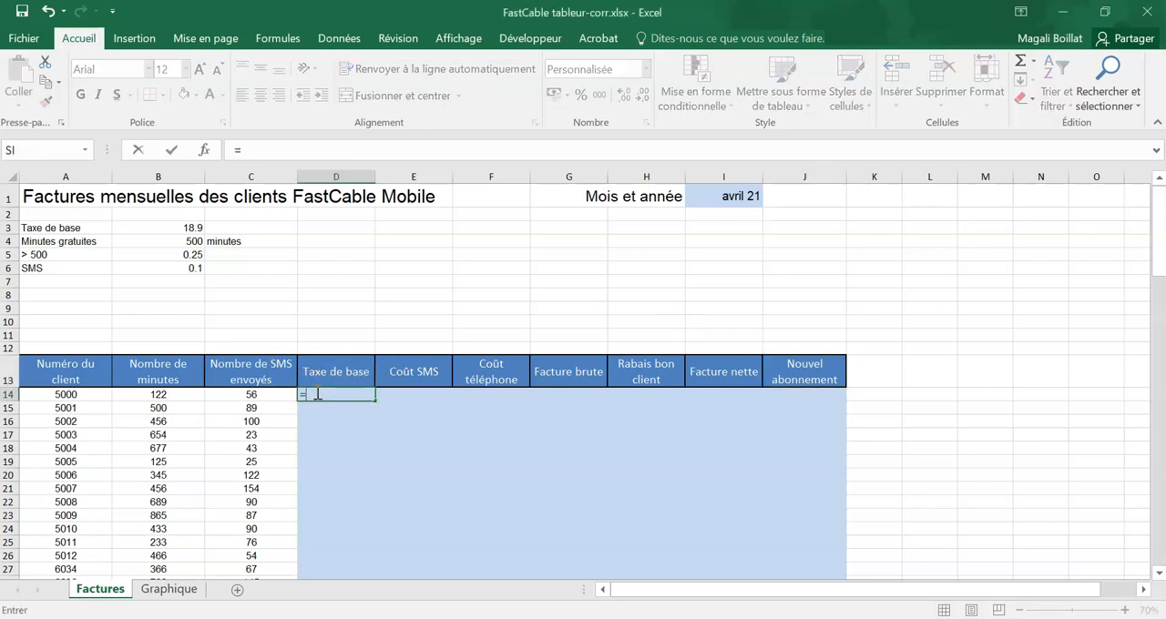
left_click(196, 228)
key("F4")
key("ctrl+Return")
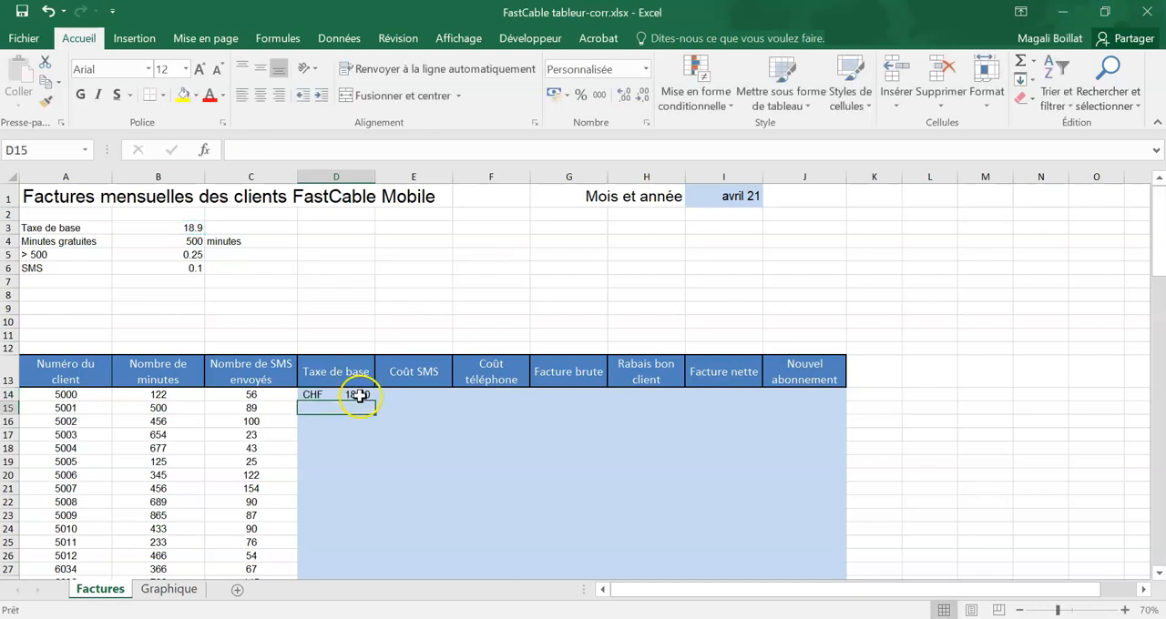
Step: Fill the "Taxe de base" formula from D14 down to the last client in row 106
left_click_drag(375, 401, 363, 541)
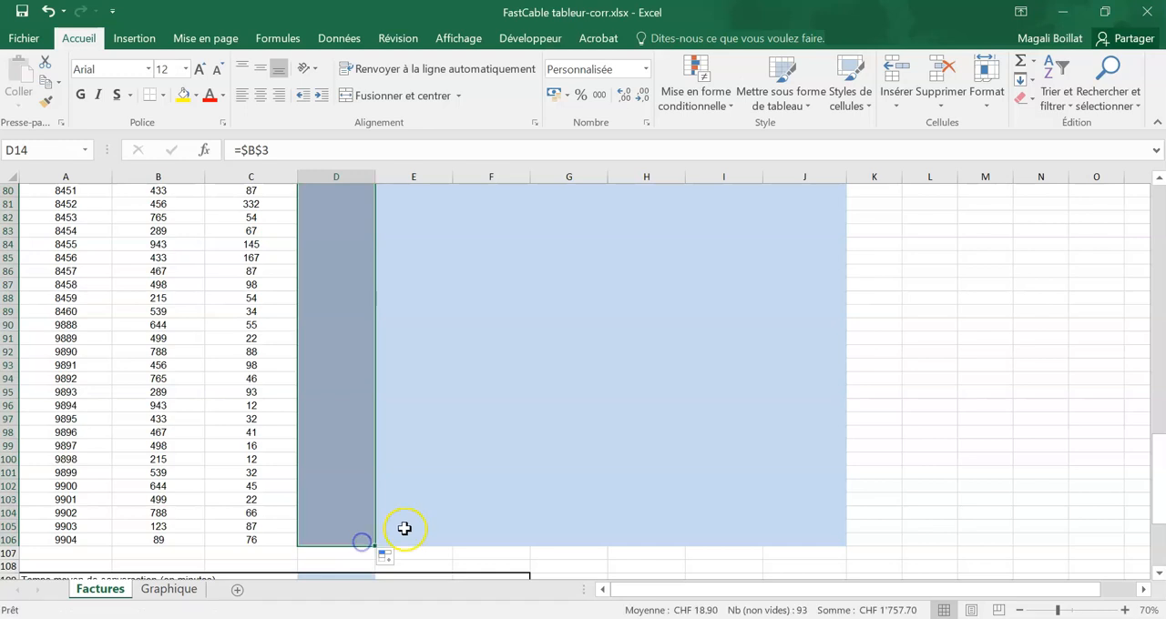
scroll(407, 505, "down", 2)
scroll(407, 506, "up", 20)
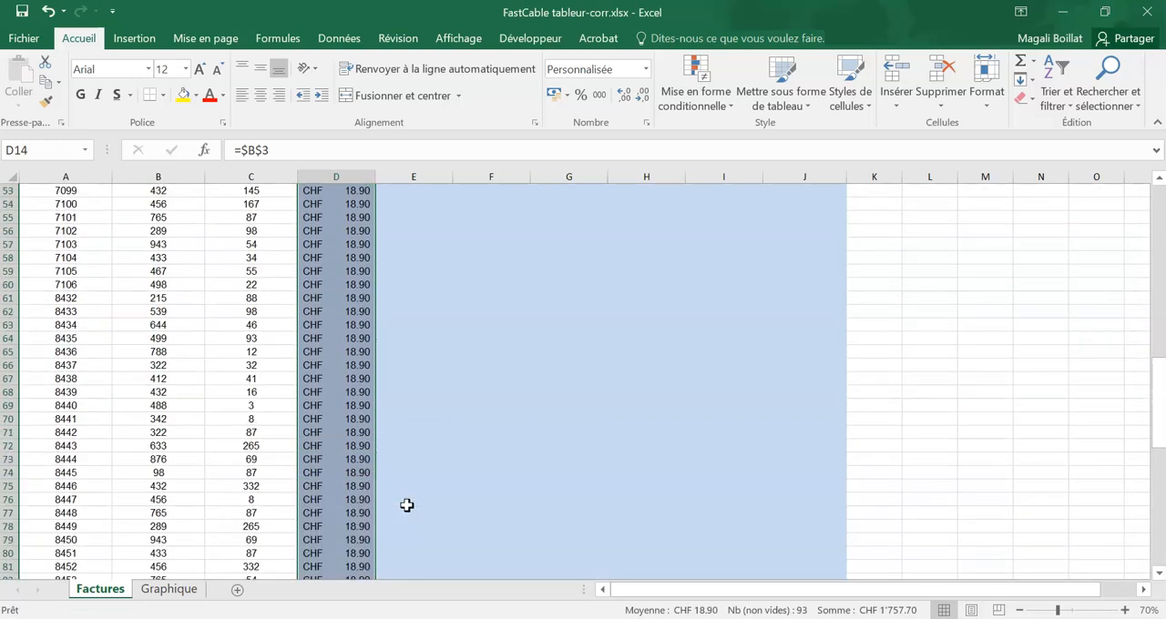
Step: Enter the formula =$B$6*C14 in E14 to calculate the first client's "Coût SMS"
left_click(409, 381)
left_click(409, 394)
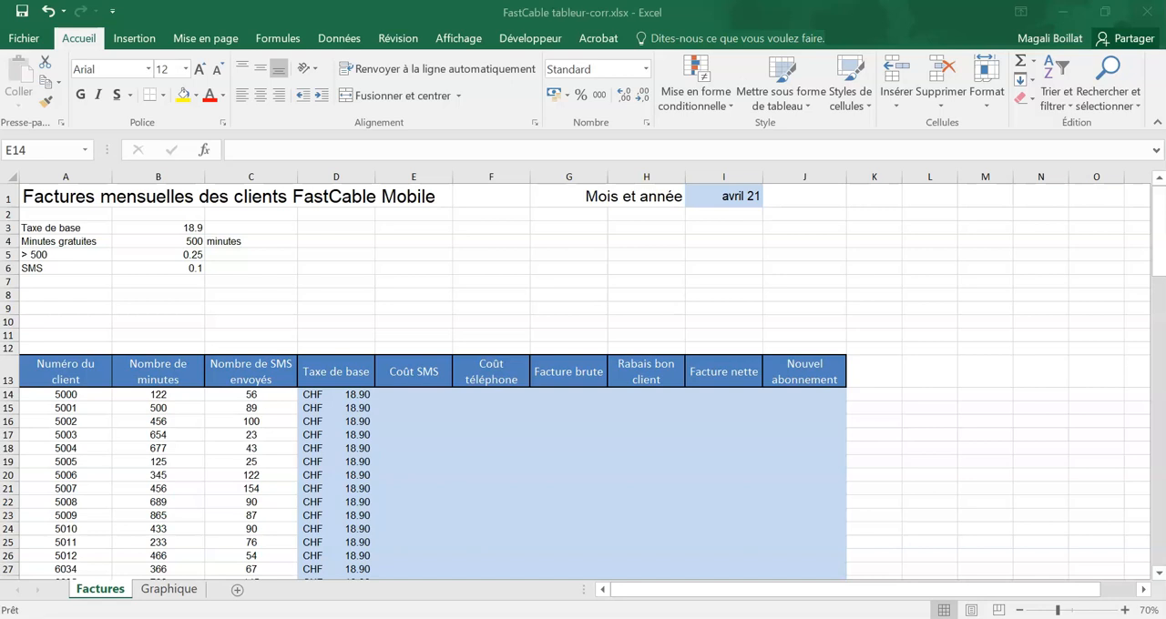
left_click(155, 267)
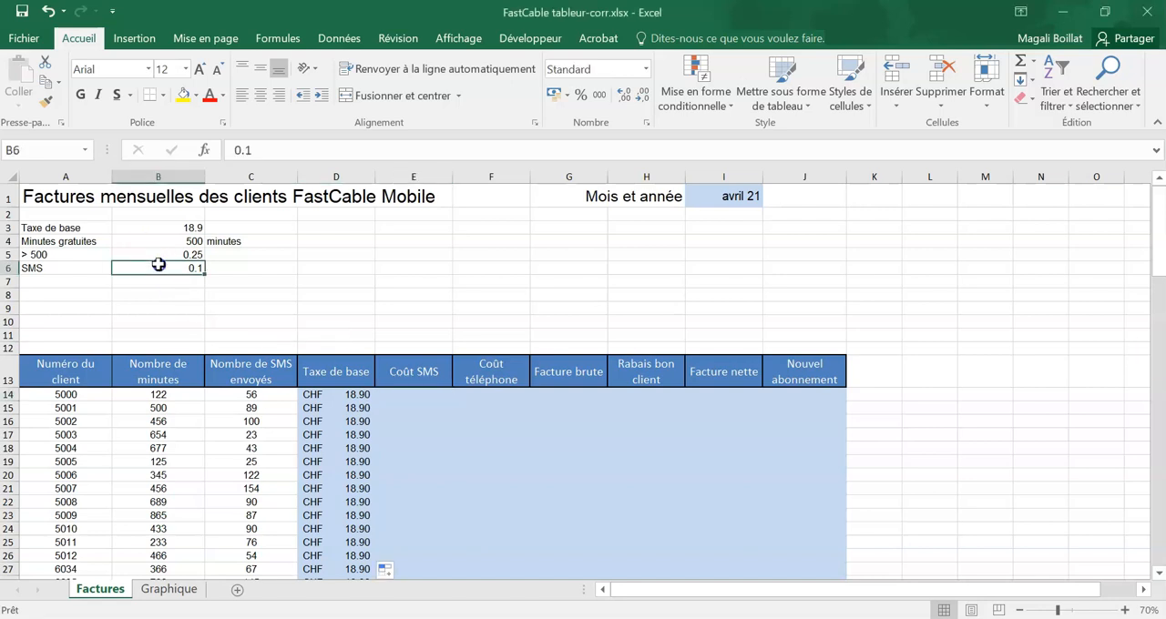
left_click(388, 407)
left_click(267, 397)
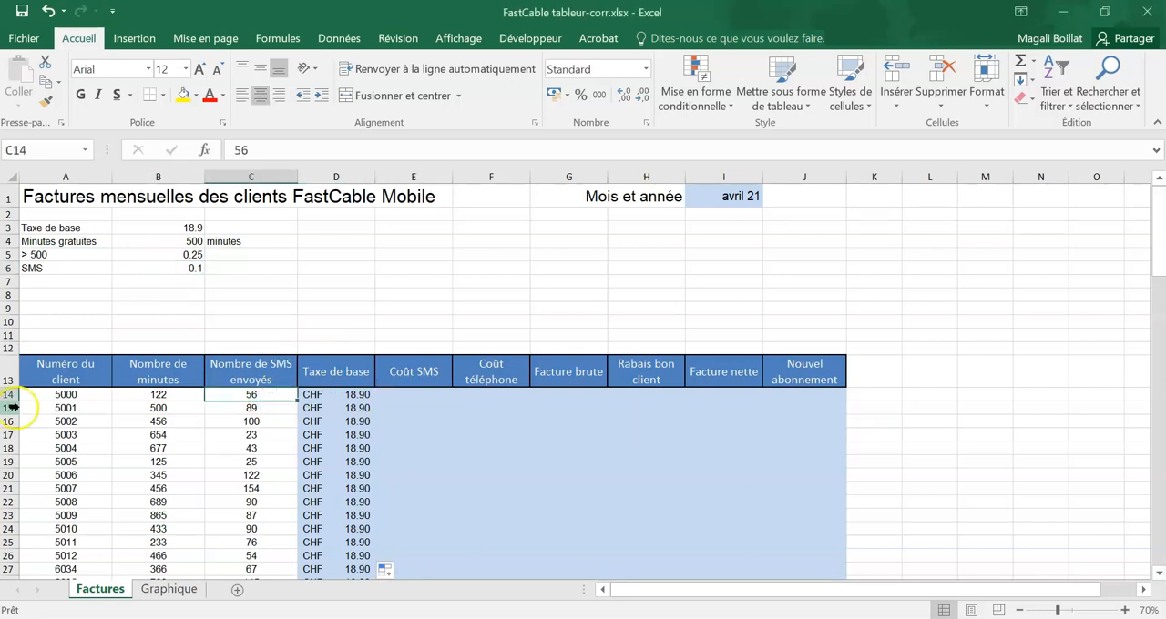
left_click(417, 395)
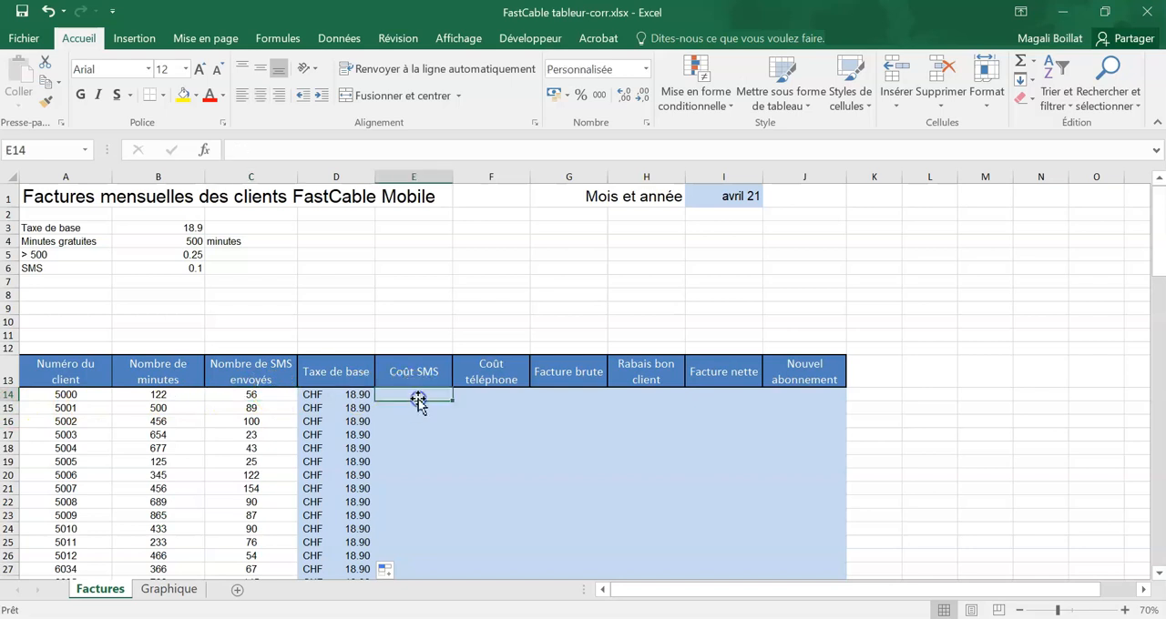
type("=")
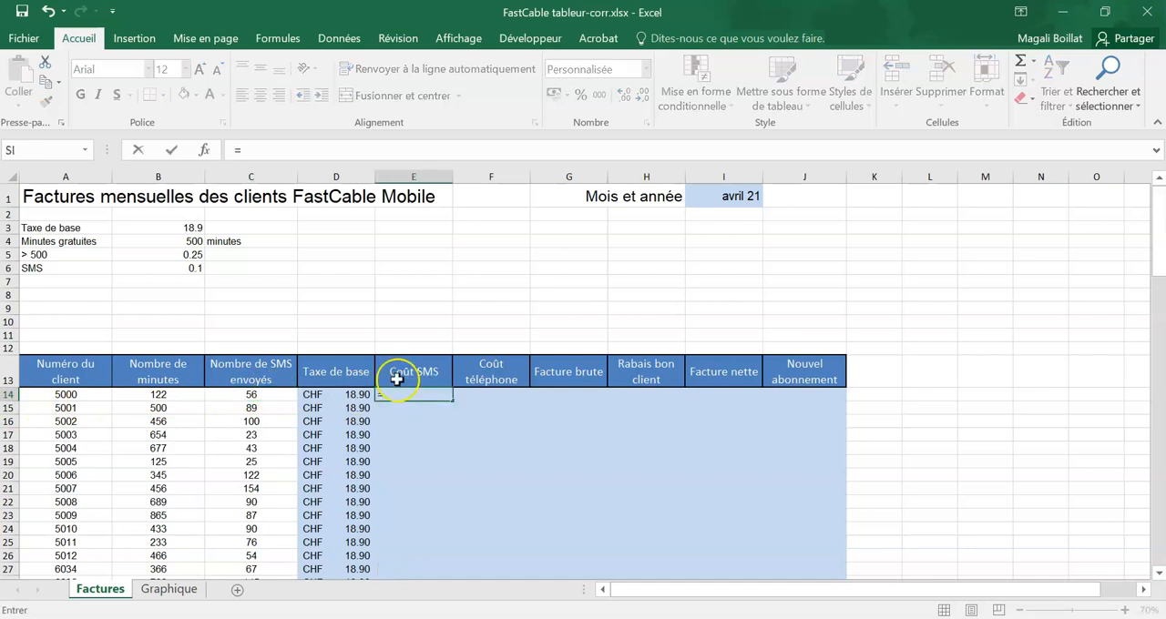
left_click(190, 267)
key("F4")
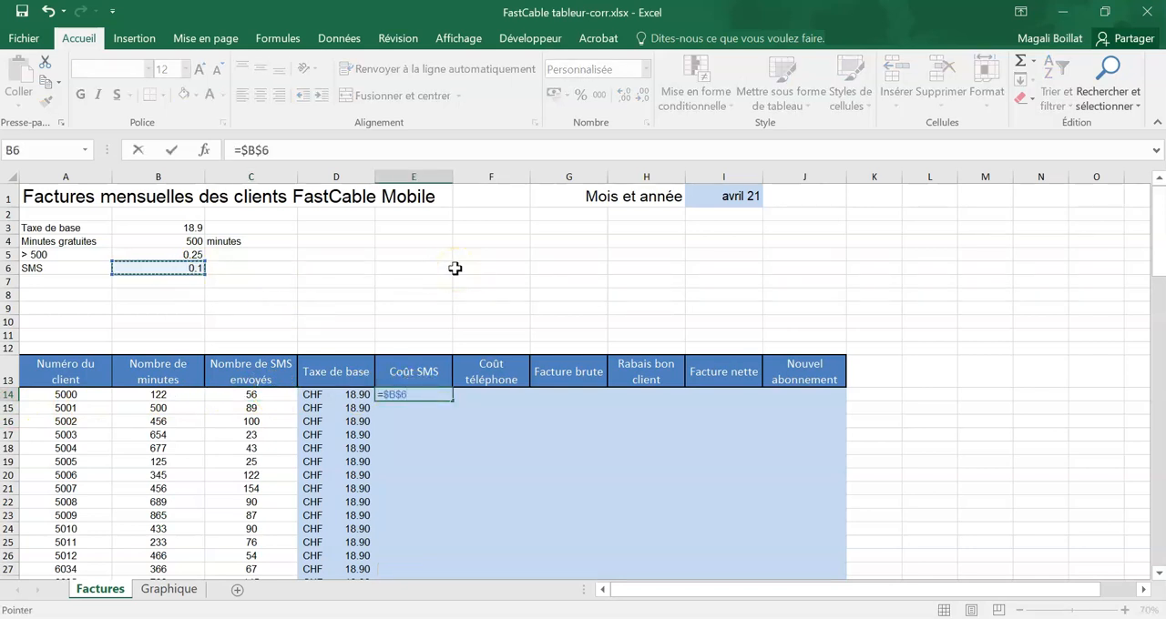
left_click(234, 394)
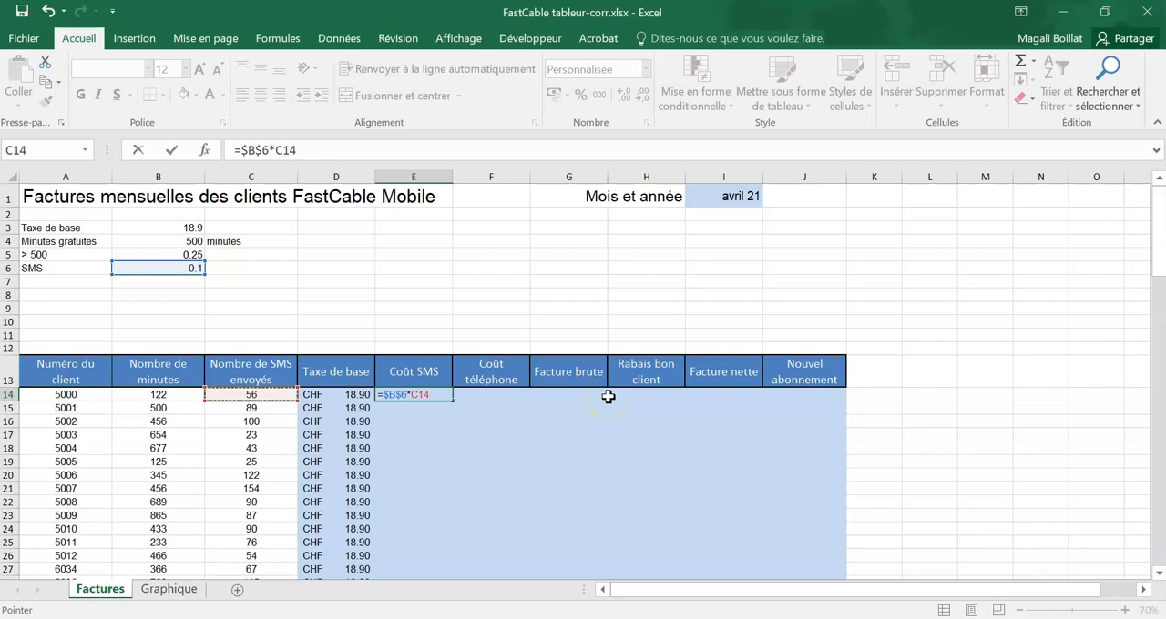
key("Return")
Step: Fill the "Coût SMS" formula from E14 down to row 106 and check the end of the column
left_click(415, 395)
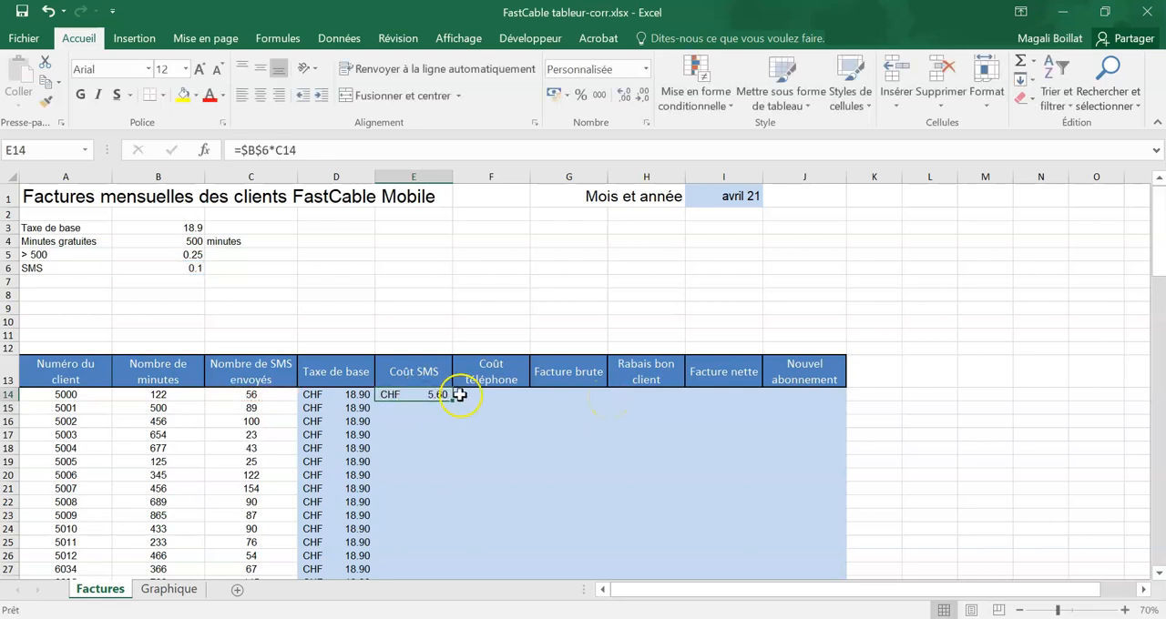
double_click(453, 401)
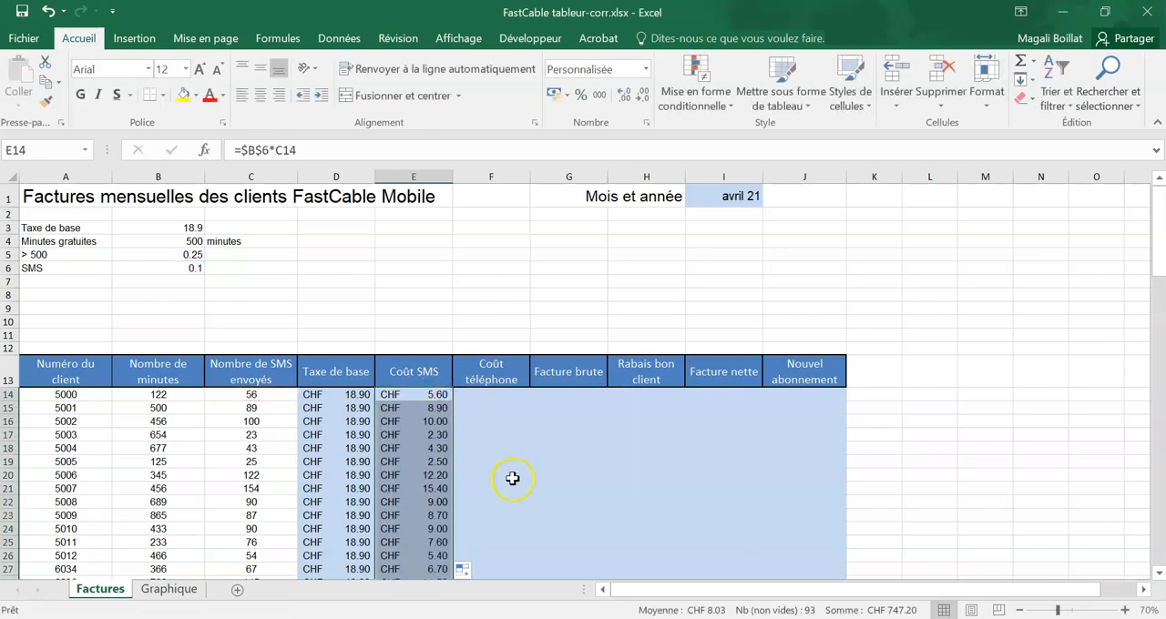
scroll(513, 464, "down", 13)
scroll(513, 465, "down", 13)
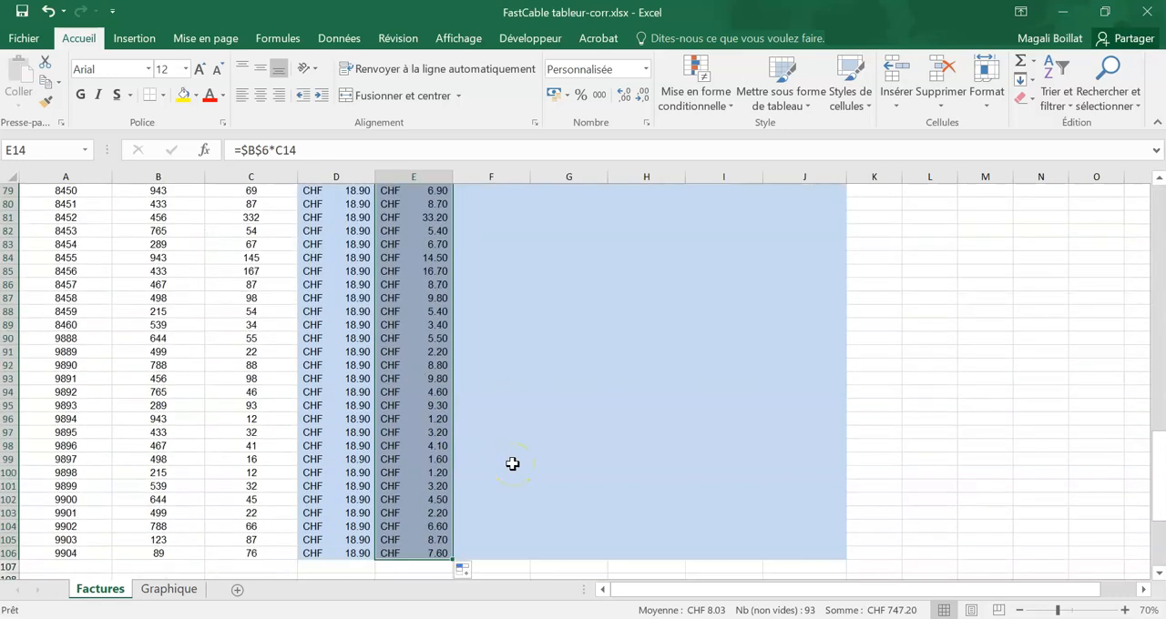
scroll(513, 465, "down", 7)
scroll(913, 460, "up", 20)
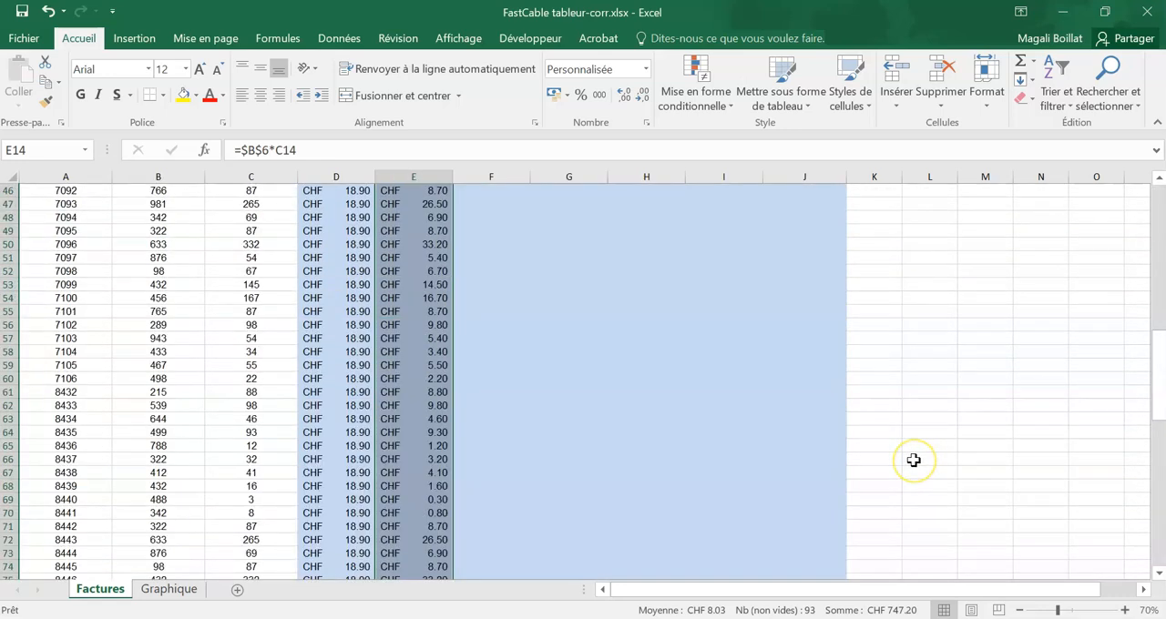
scroll(914, 460, "up", 9)
Step: Examine the first client's minutes, the free-minute allowance and the rate above 500 minutes used for the "Coût téléphone" calculation
left_click(583, 408)
left_click(501, 392)
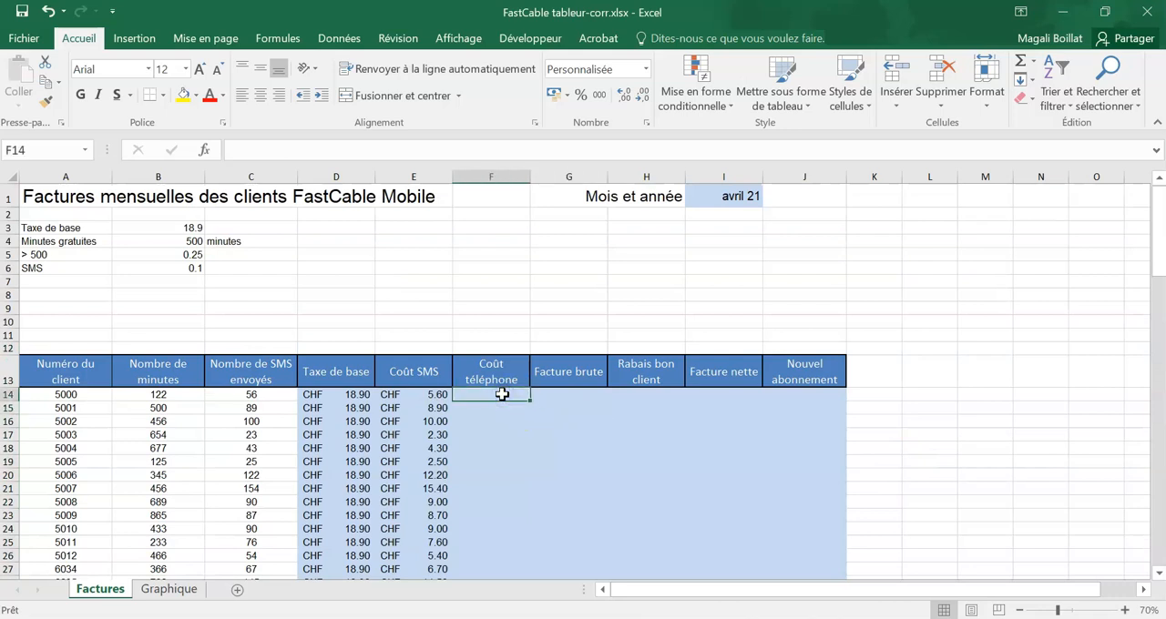
left_click(488, 398)
left_click(175, 392)
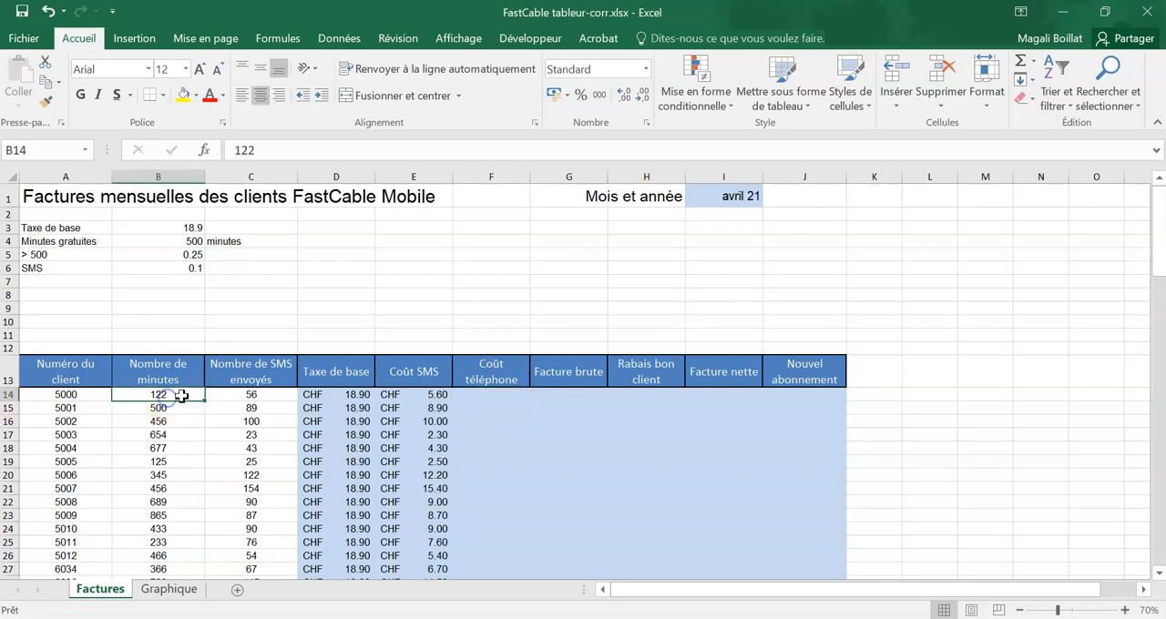
left_click(489, 397)
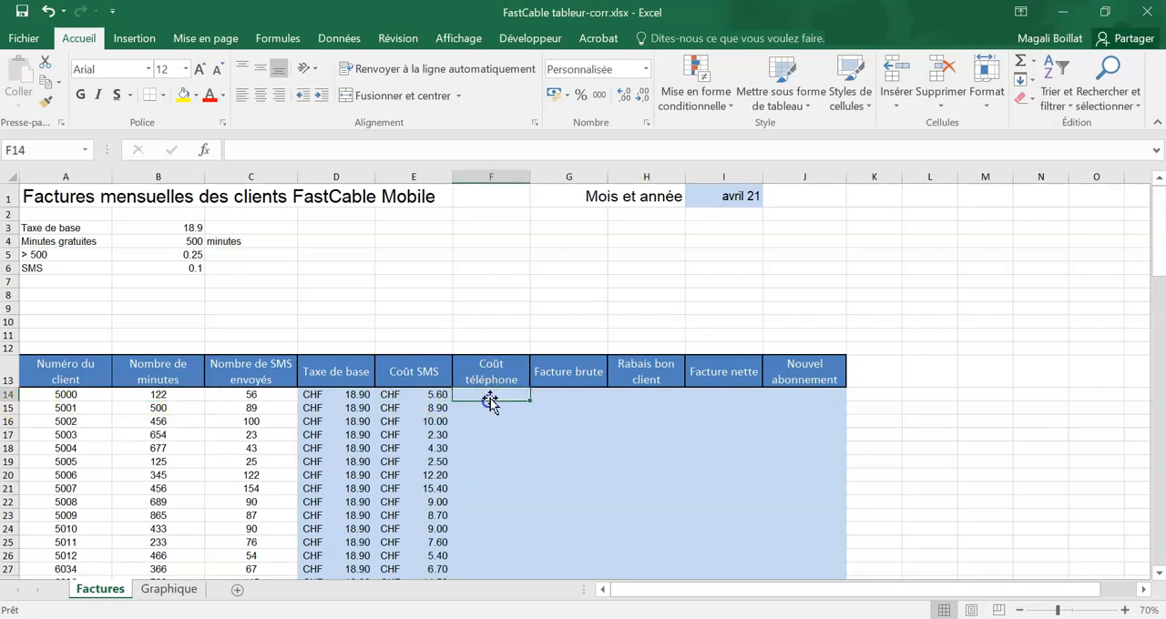
left_click(193, 243)
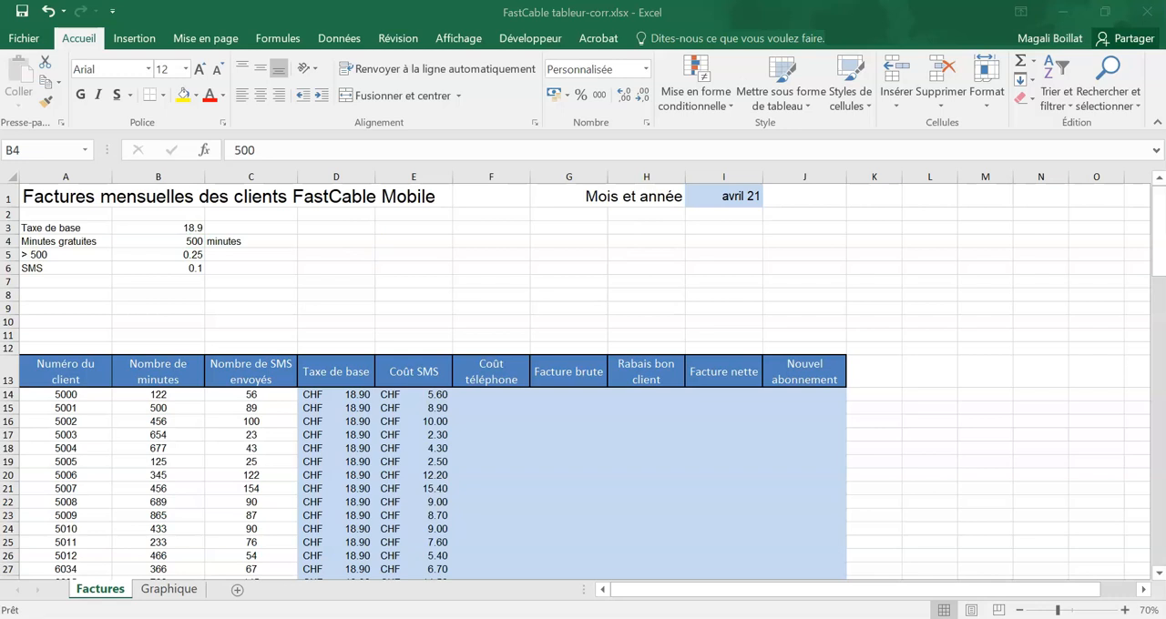
left_click(460, 393)
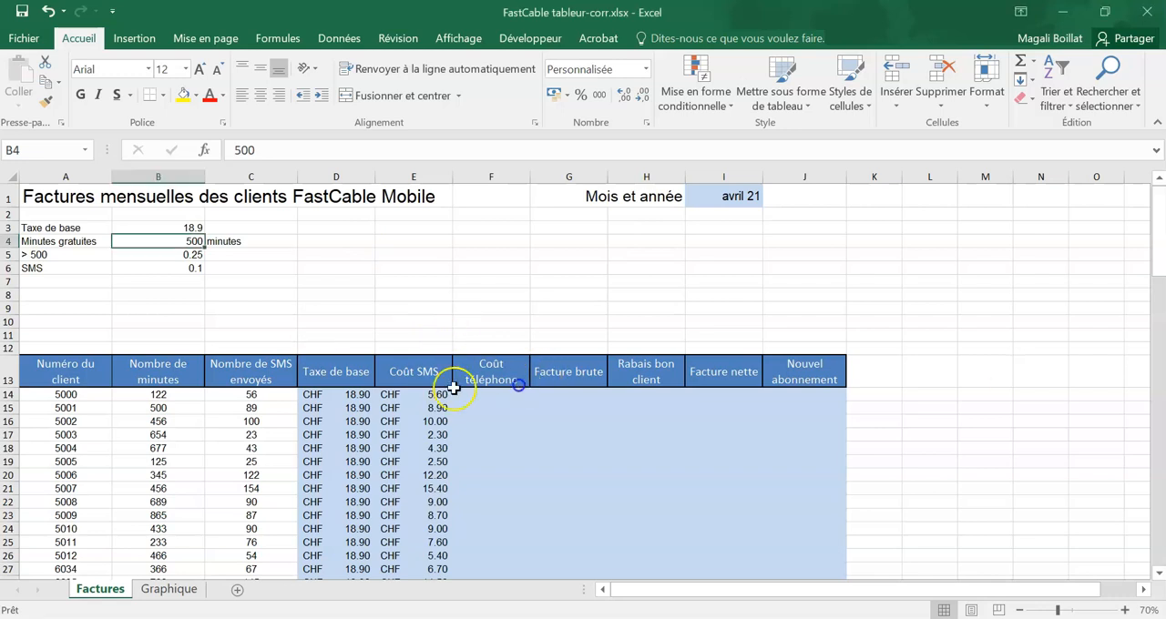
left_click(182, 255)
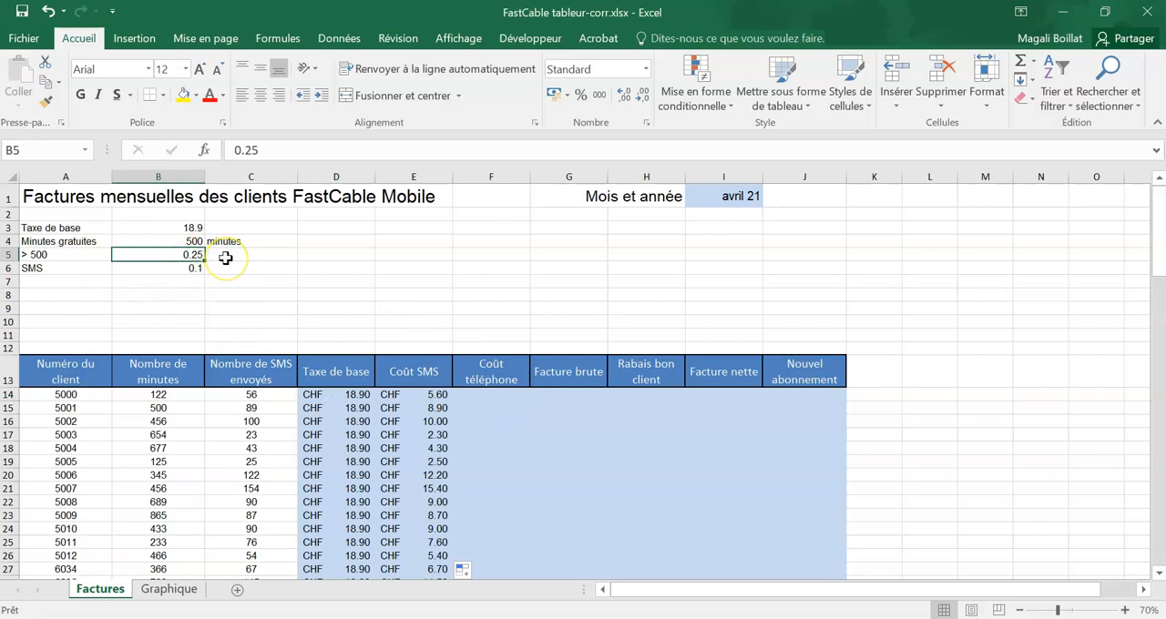
Step: Label the rate above 500 minutes with the unit "par minute" in C5
left_click(226, 255)
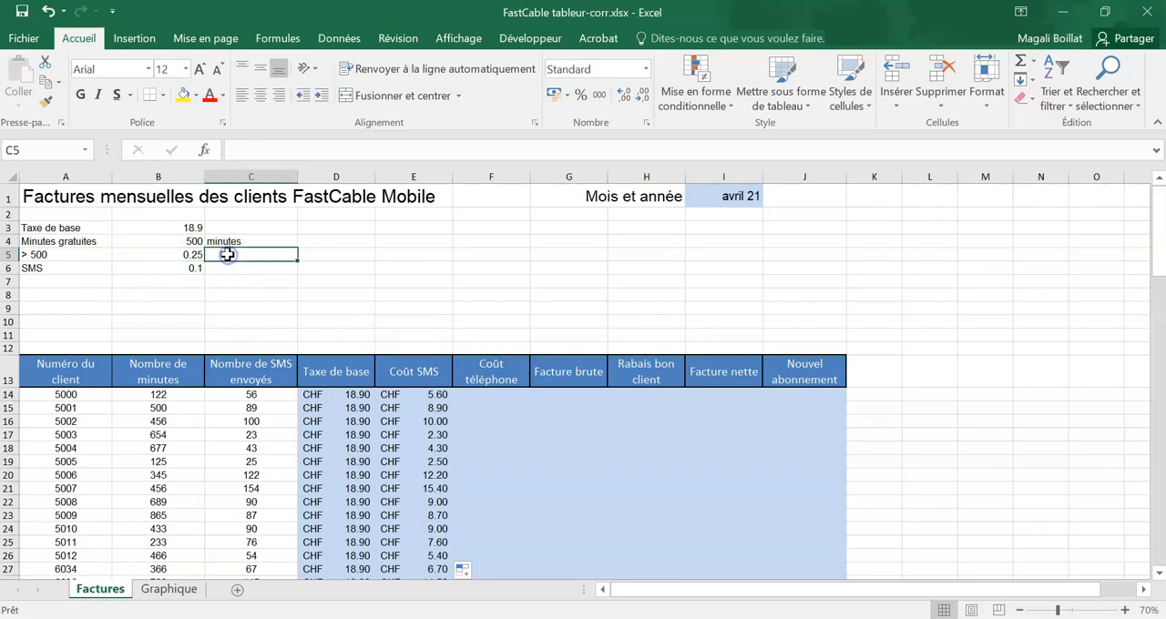
type("par minu")
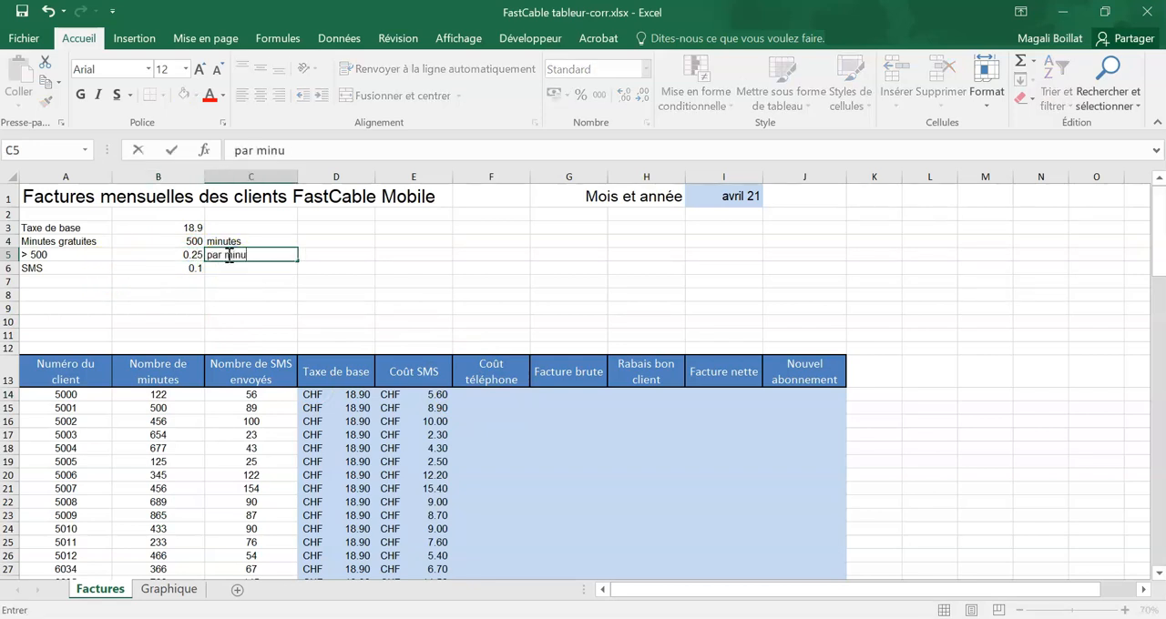
type("tes")
key("BackSpace")
key("Return")
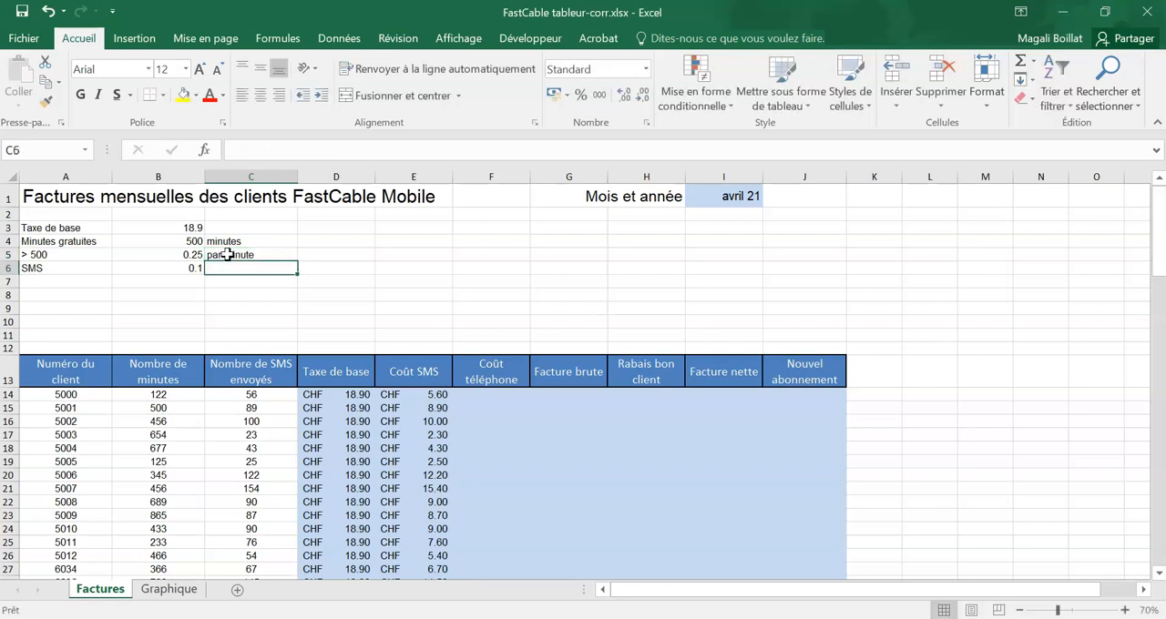
Step: Start a SI function in F14 for the first client's "Coût téléphone" with the logical test B14<=$B$4
left_click(475, 394)
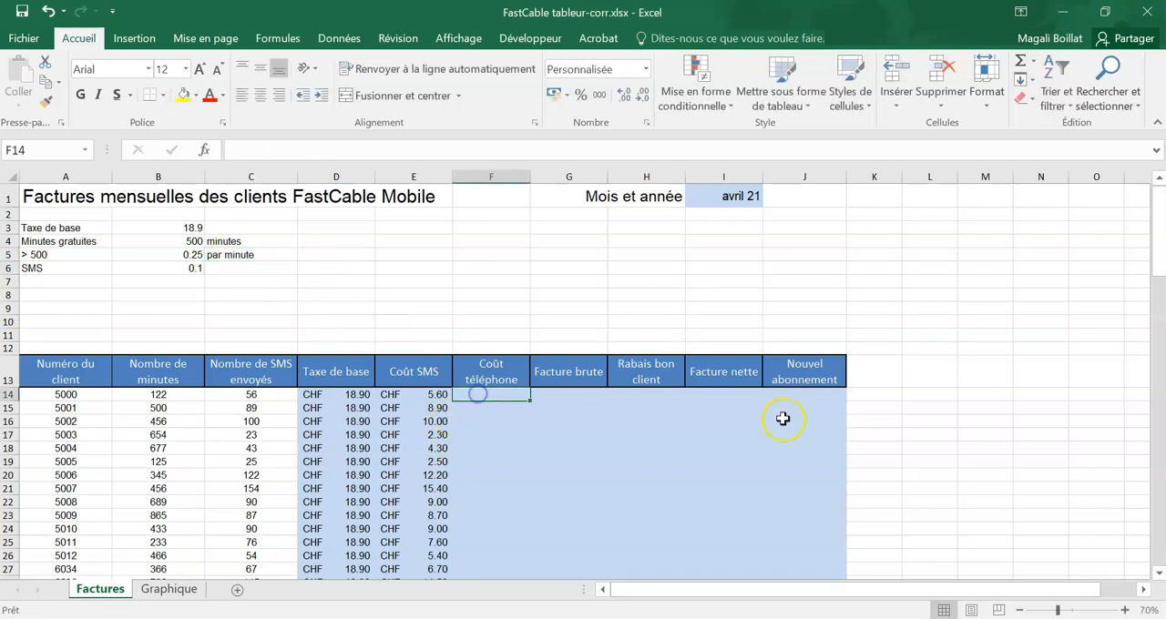
type("=si(")
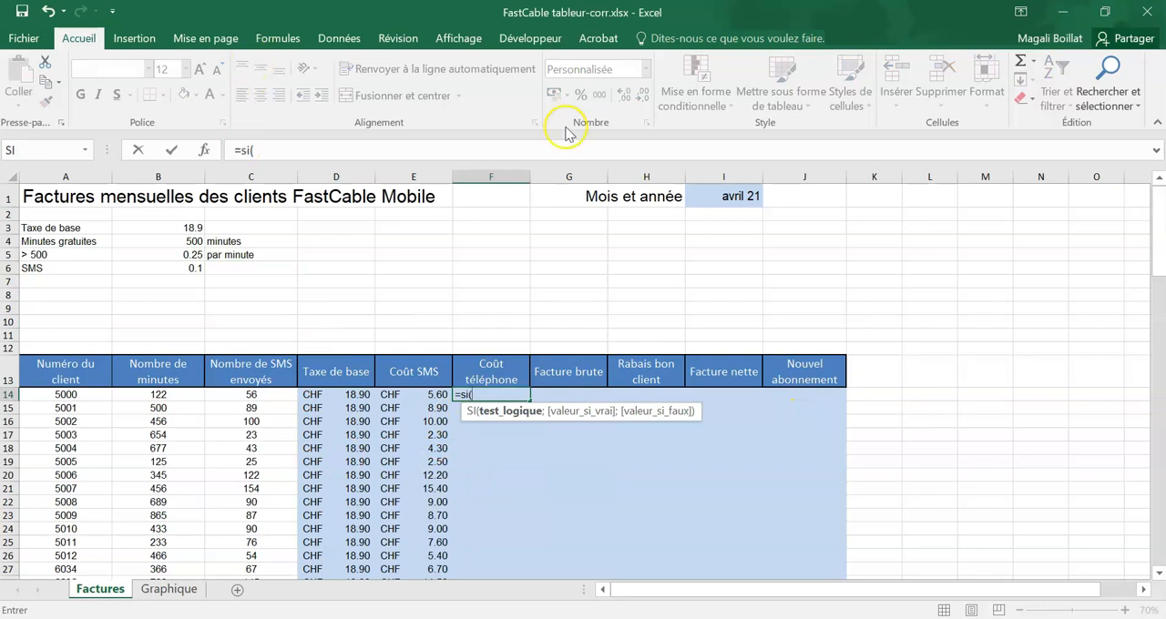
left_click(204, 149)
left_click_drag(558, 255, 661, 255)
left_click(754, 288)
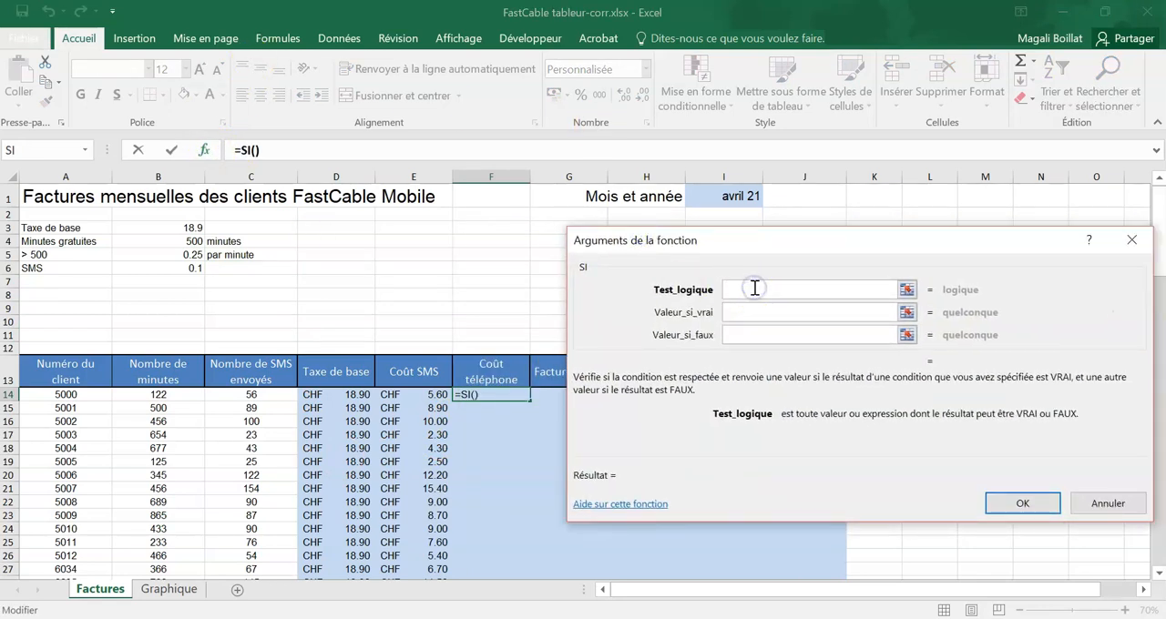
left_click(751, 291)
left_click(178, 395)
type(">")
type("=")
left_click(189, 239)
key("F4")
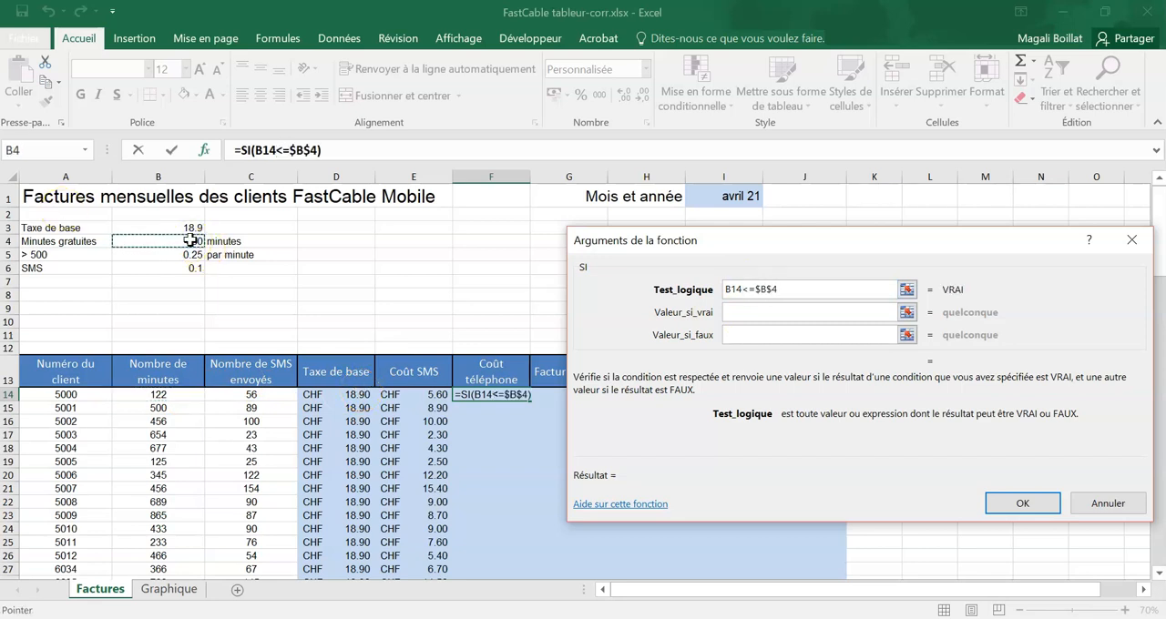
Step: Set the SI function's value if true to 0 and its value if false to $B$5*(B14-$B$4)
left_click(744, 310)
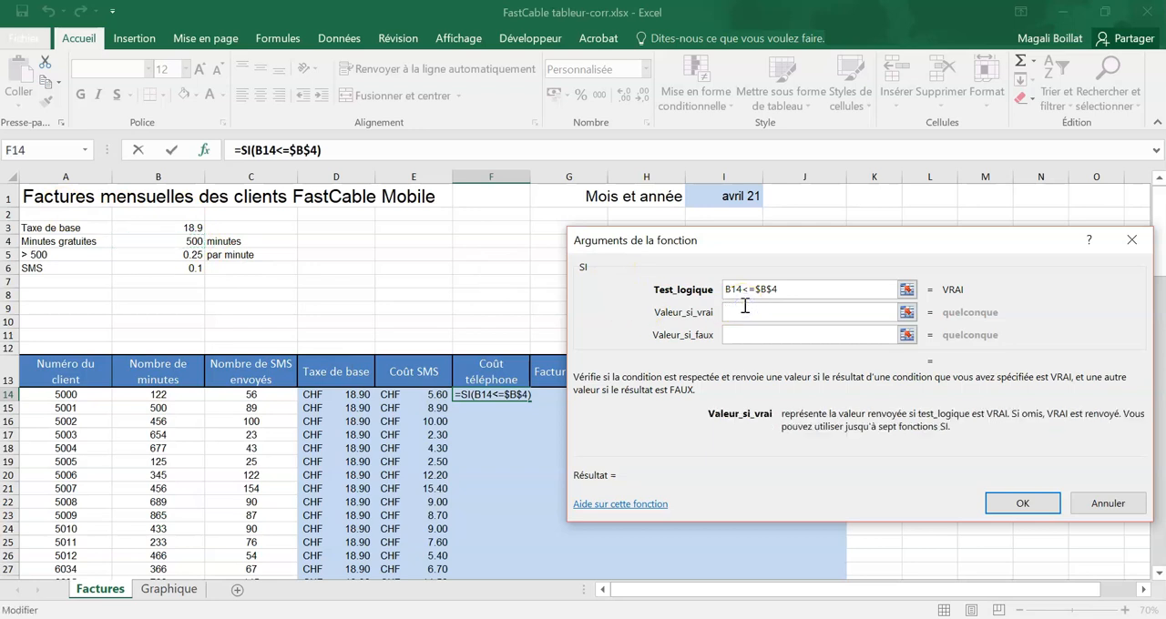
type("0")
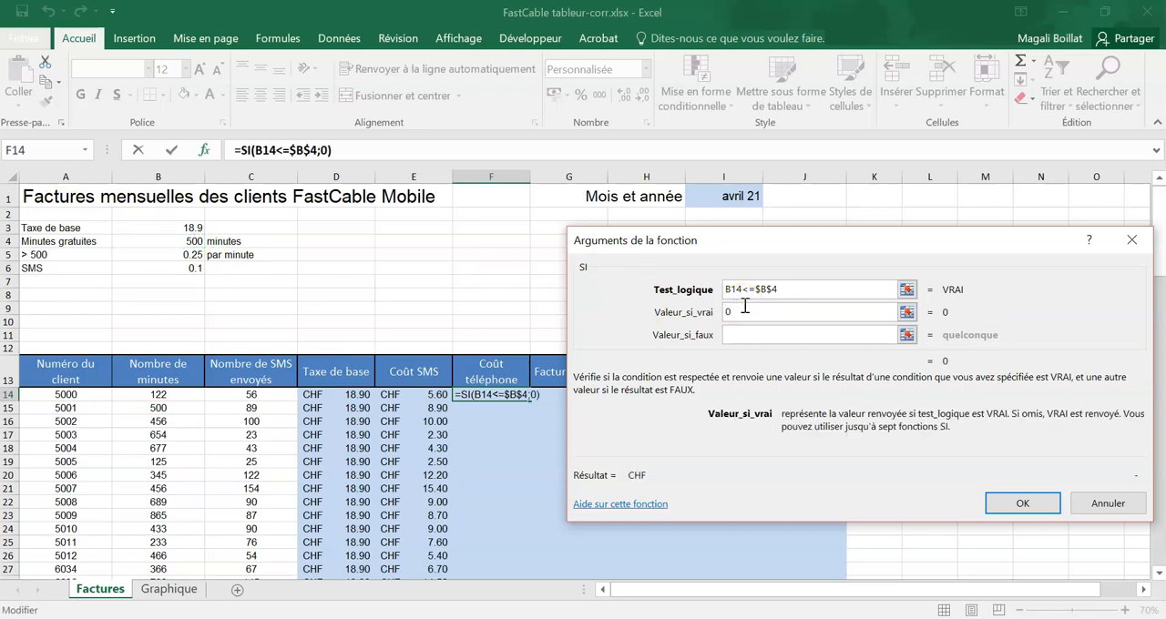
left_click(743, 334)
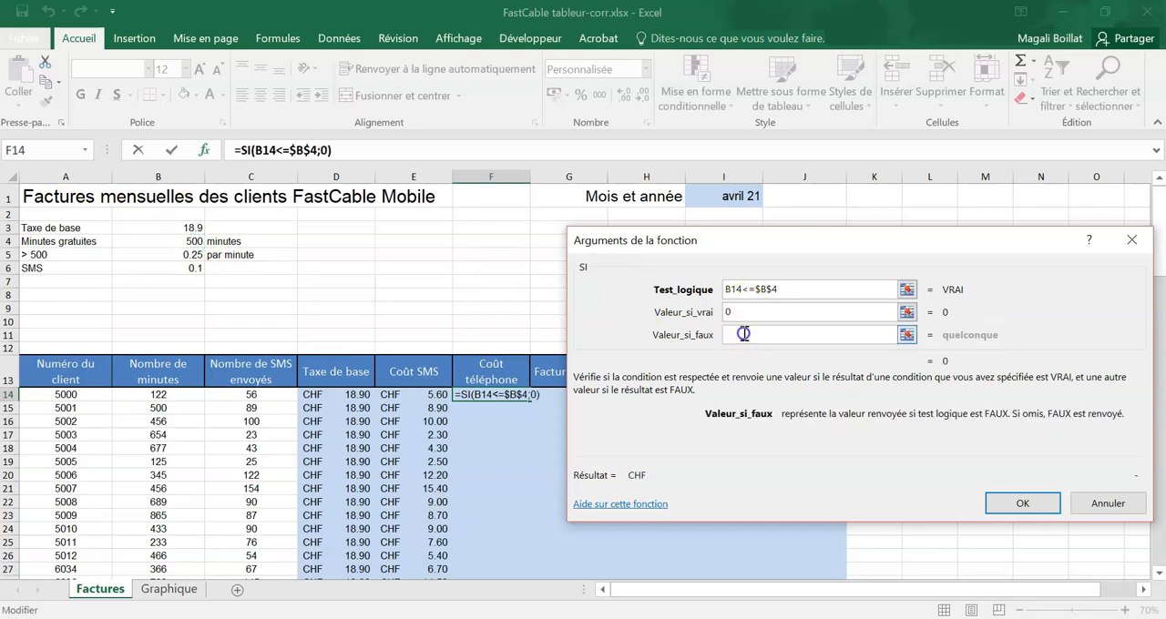
left_click(186, 255)
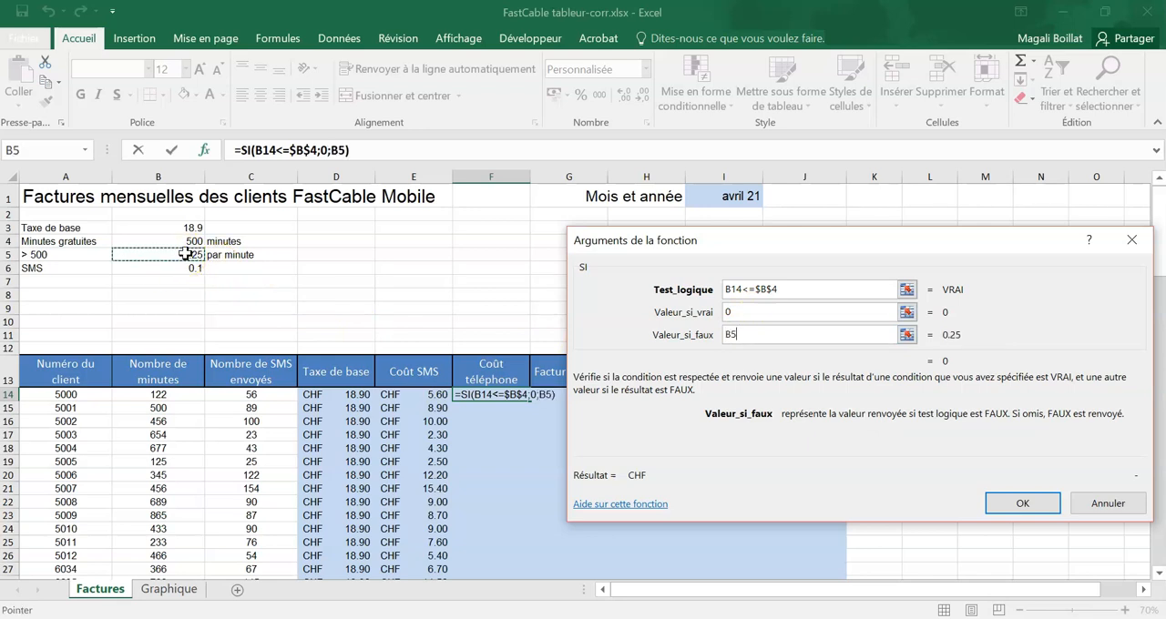
key("F4")
type("*")
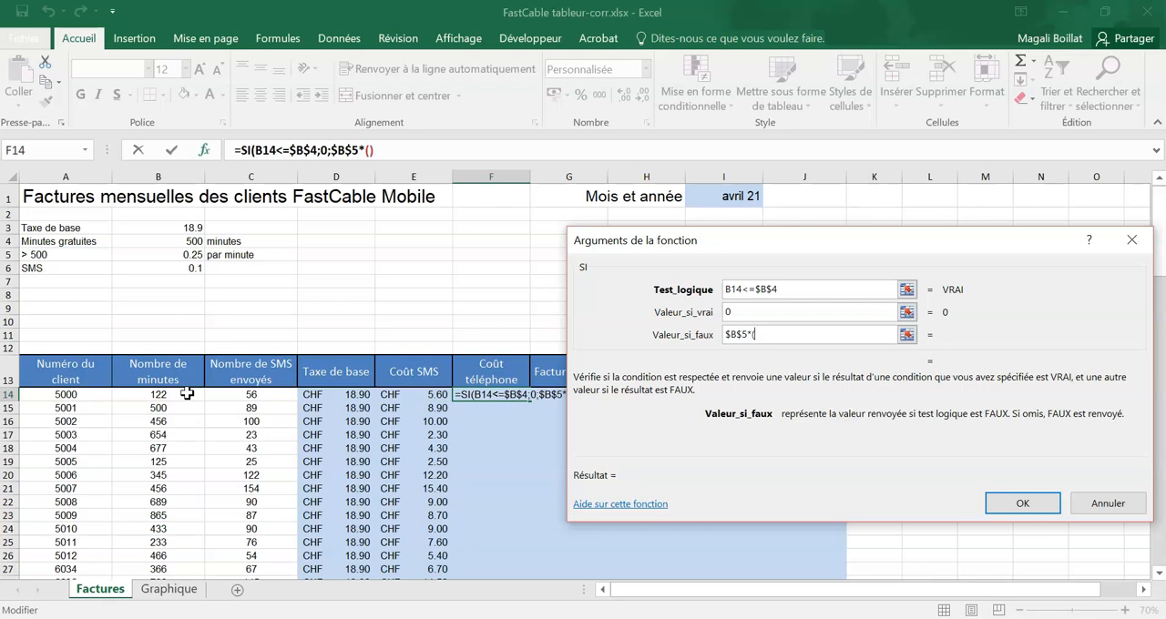
left_click(171, 391)
type("-")
left_click(179, 242)
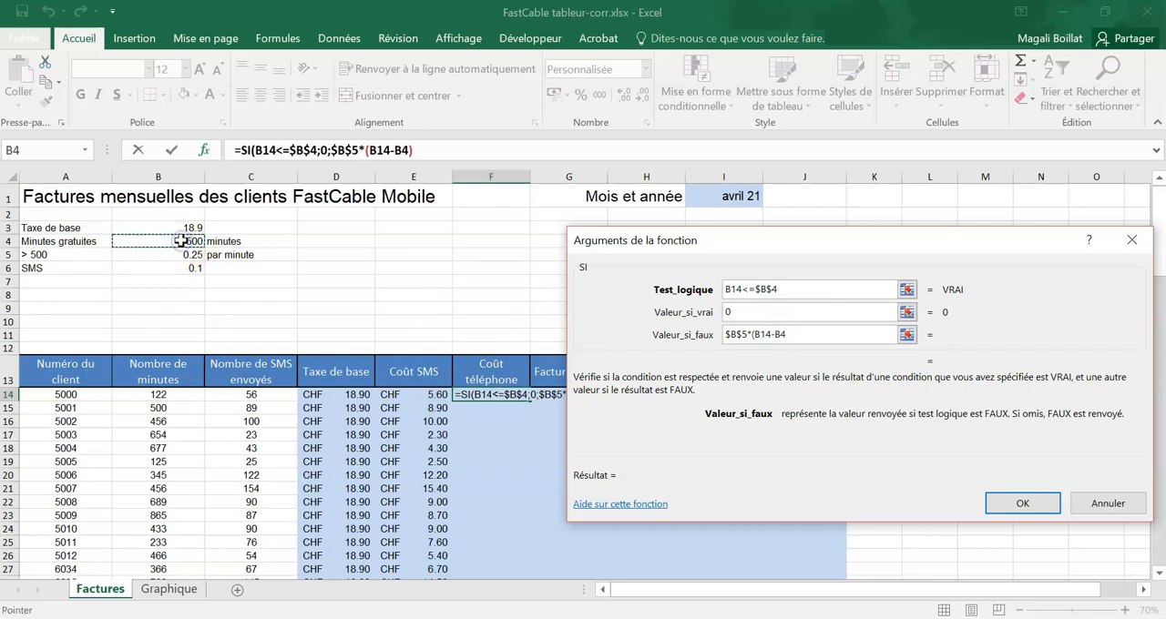
key("F4")
type(")")
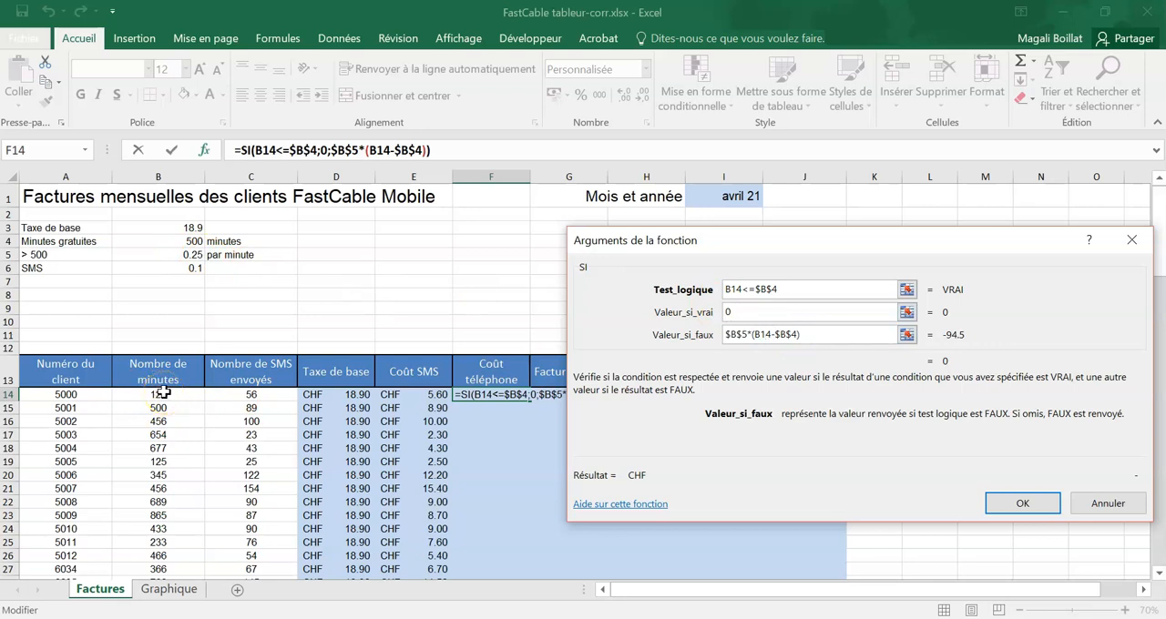
Step: Confirm the SI function in F14 and fill it down the "Coût téléphone" column for all clients
left_click(837, 334)
left_click(835, 316)
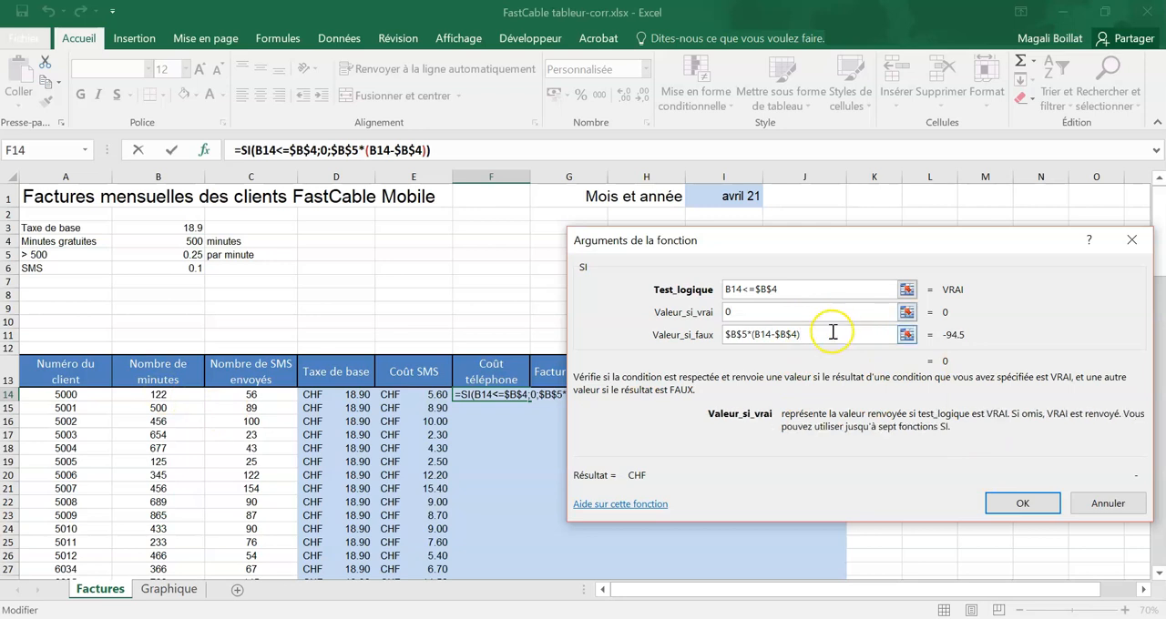
left_click(830, 332)
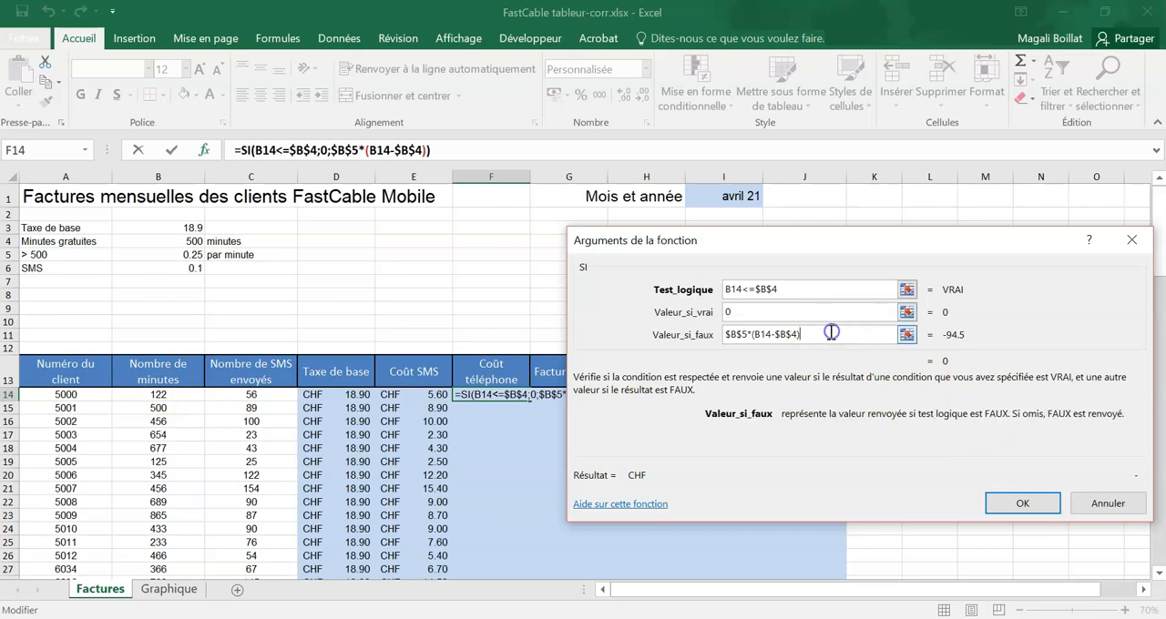
left_click(1021, 505)
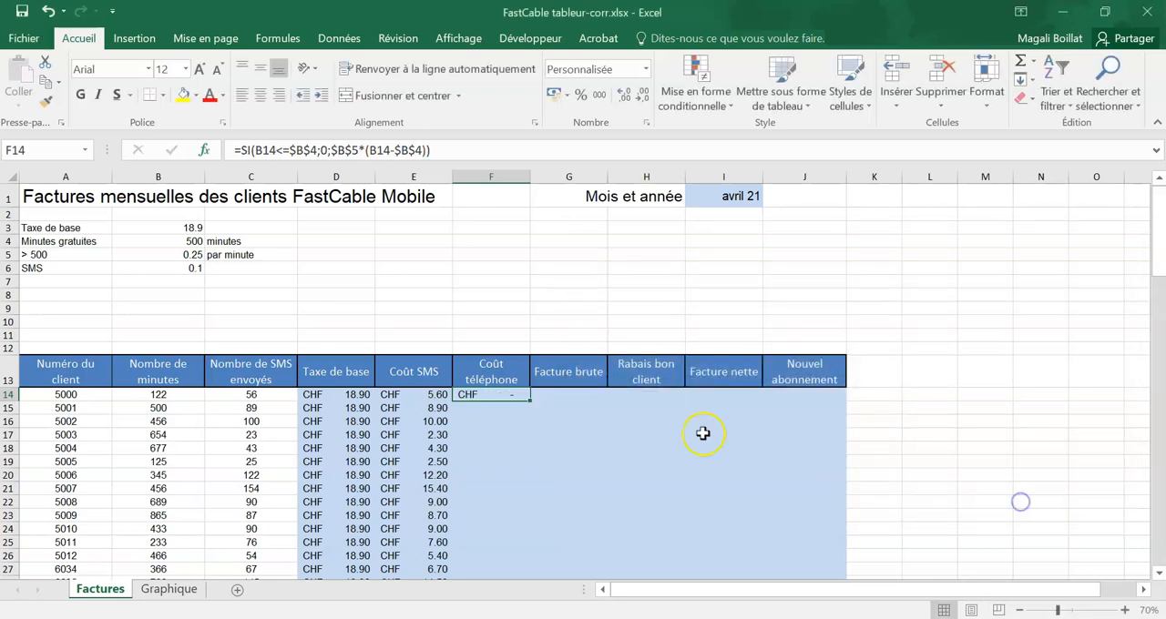
double_click(529, 402)
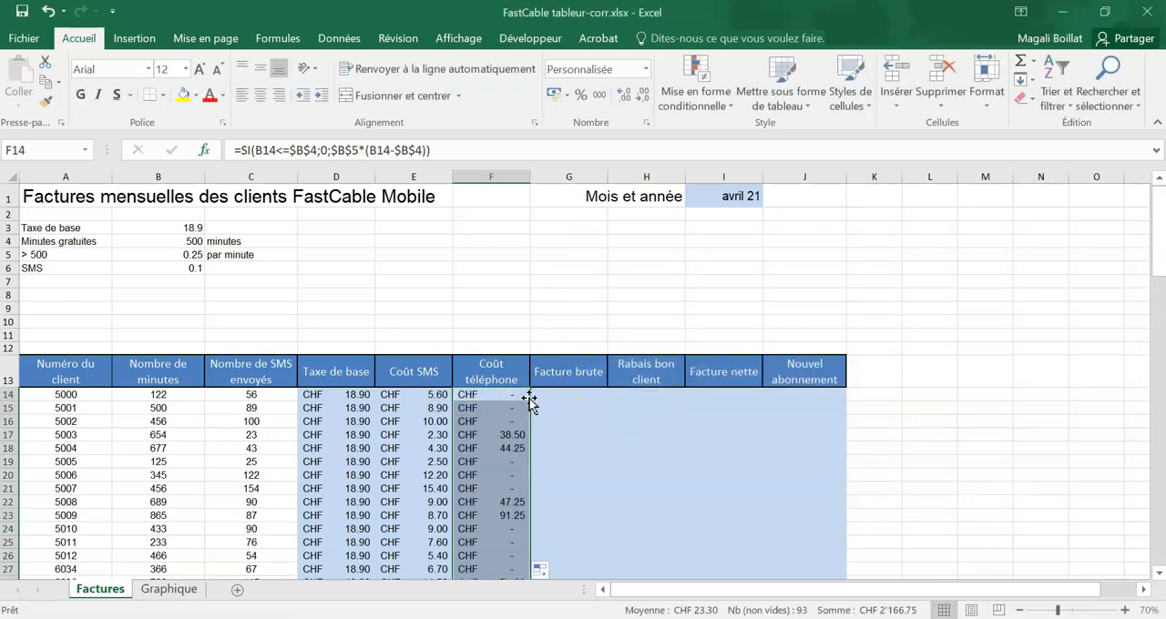
Step: Check the filled phone costs against the minutes of clients 5000 to 5004, below and above the free allowance
left_click(519, 436)
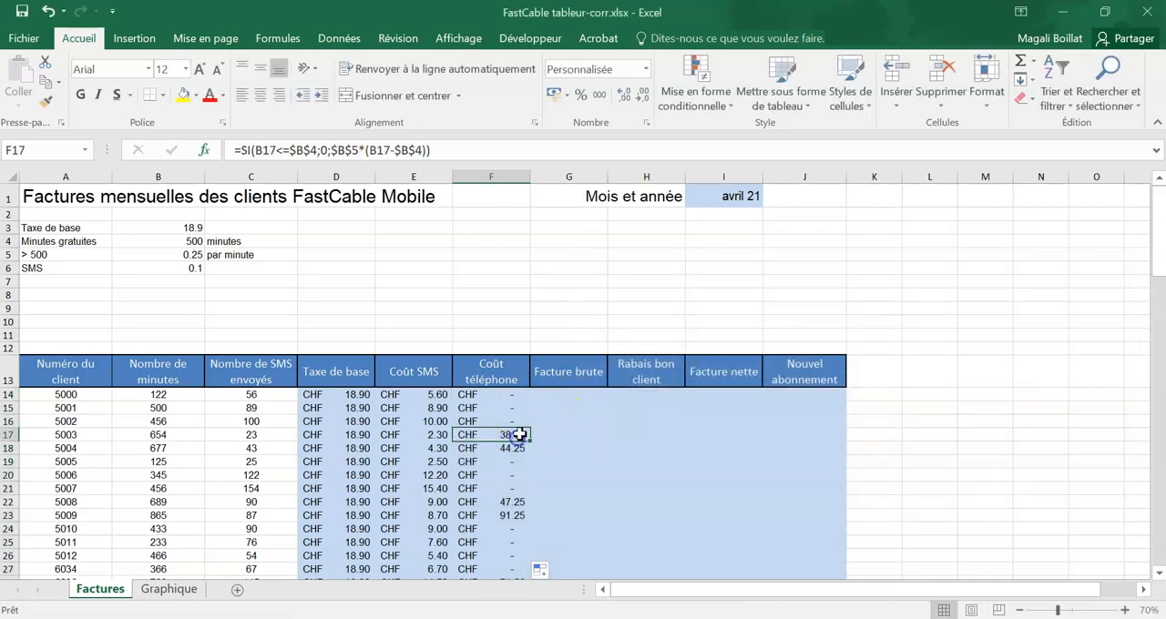
left_click_drag(515, 421, 175, 397)
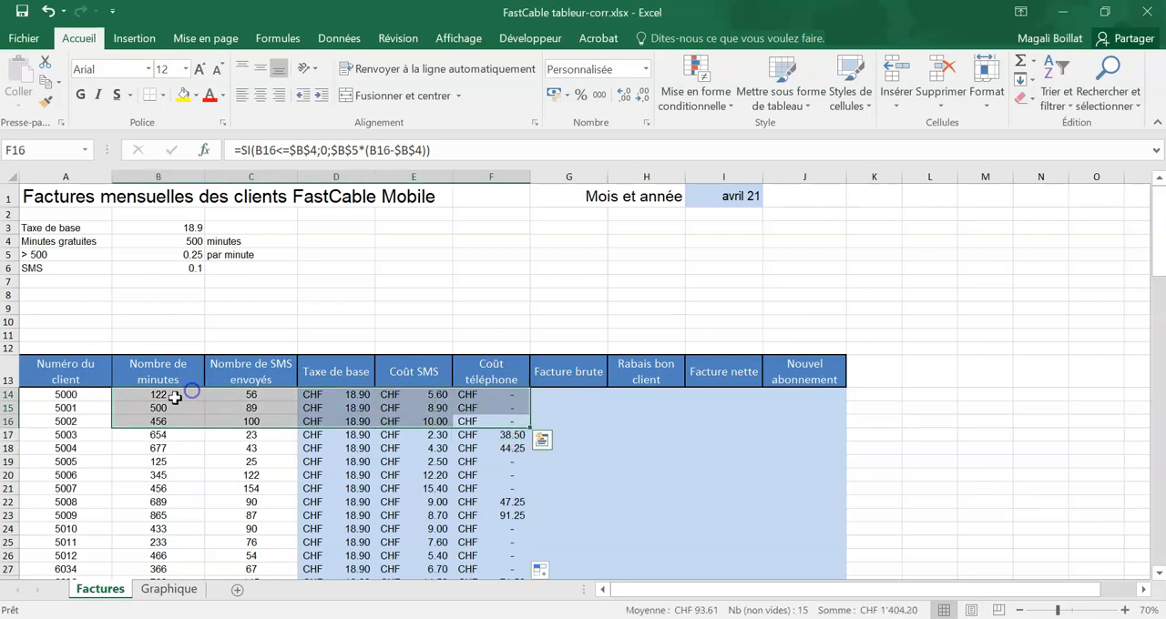
left_click_drag(514, 448, 239, 481)
left_click_drag(518, 446, 106, 434)
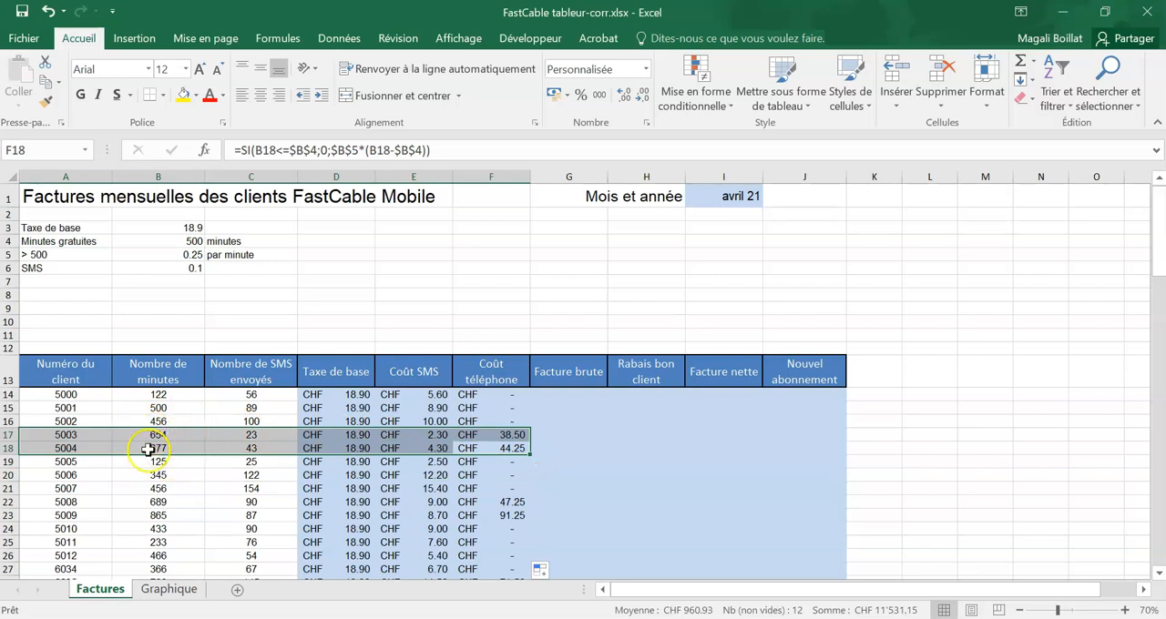
Step: Rewrite the value if false of the SI function in F14 as $B$5*($B$4-B14)
left_click(505, 398)
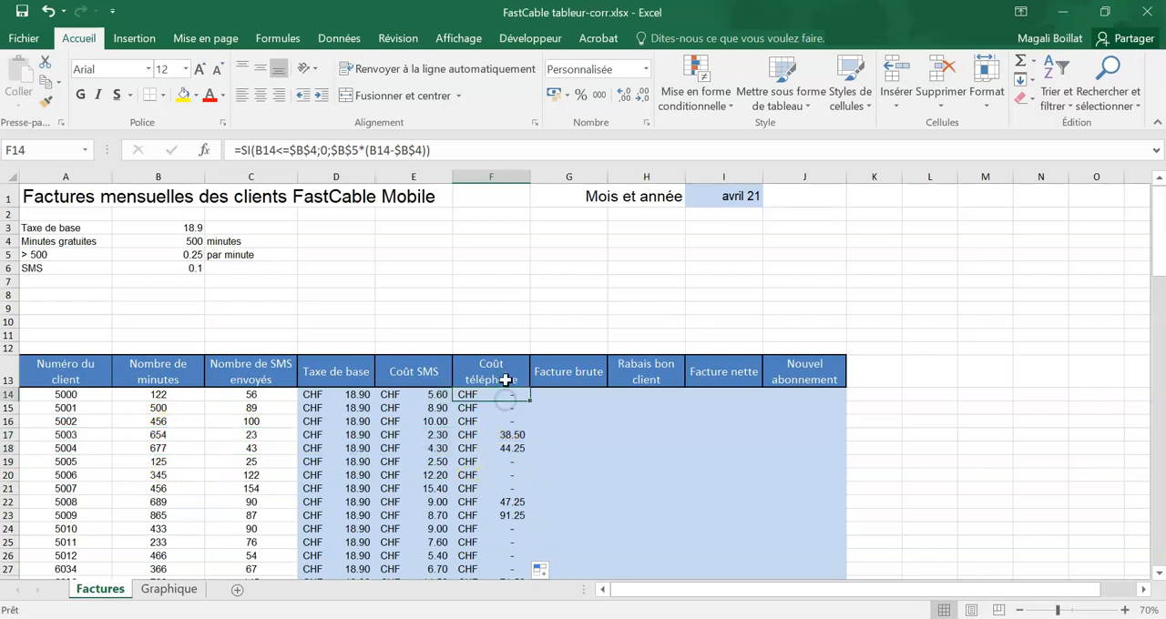
left_click(206, 151)
left_click_drag(795, 333, 765, 337)
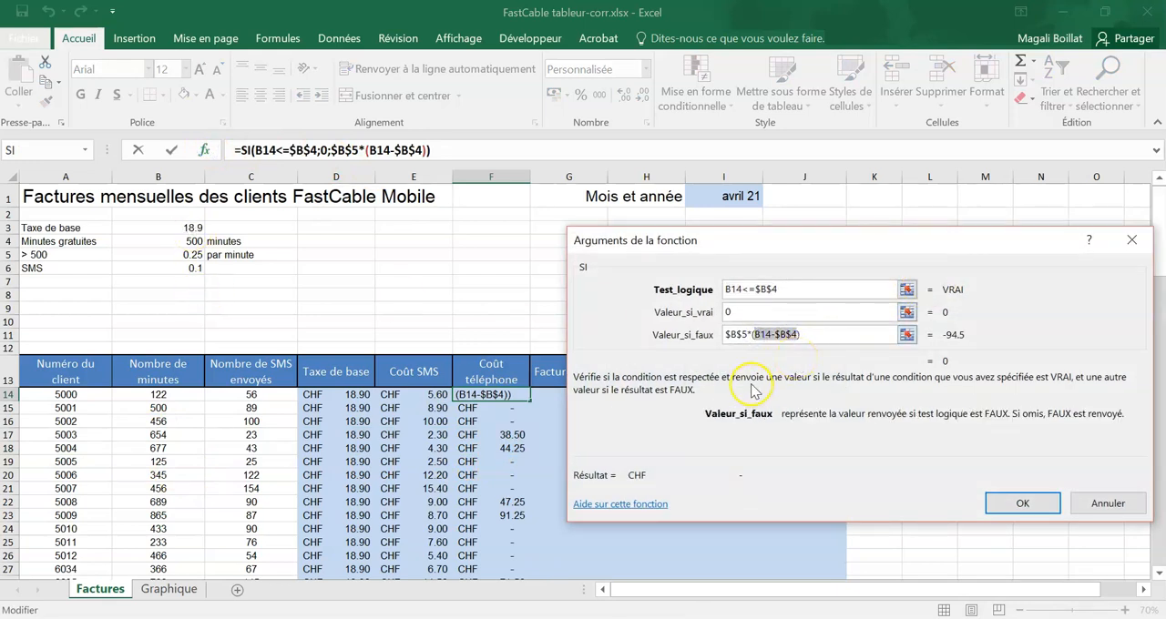
left_click(774, 334)
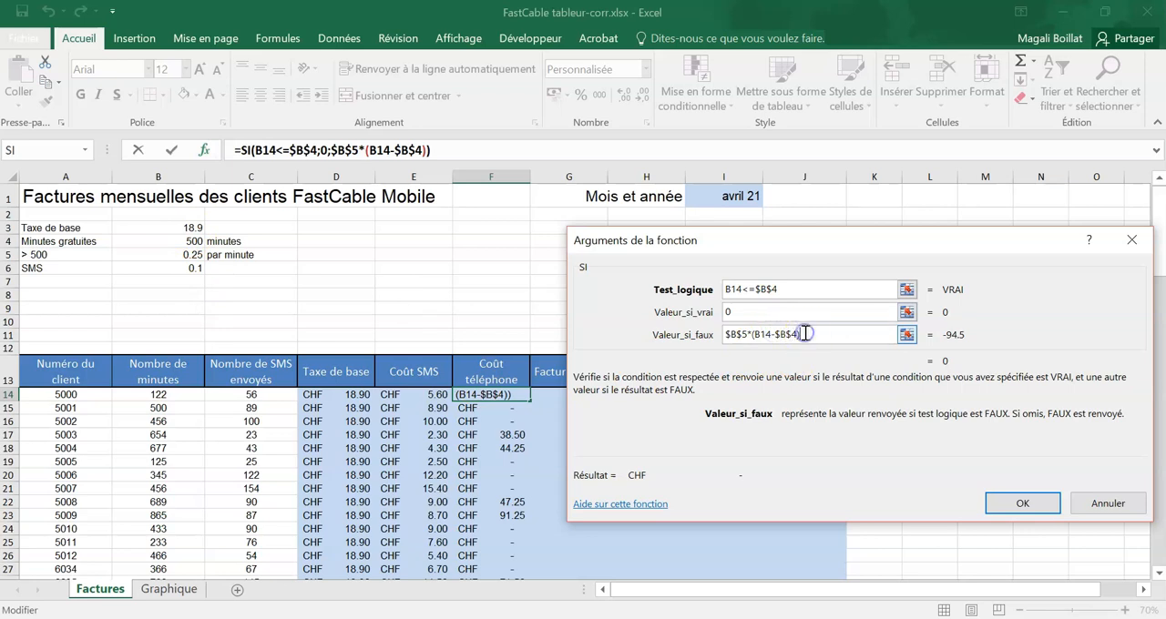
key("BackSpace")
key("BackSpace")
key("BackSpace")
key("BackSpace")
key("BackSpace")
key("BackSpace")
key("BackSpace")
key("BackSpace")
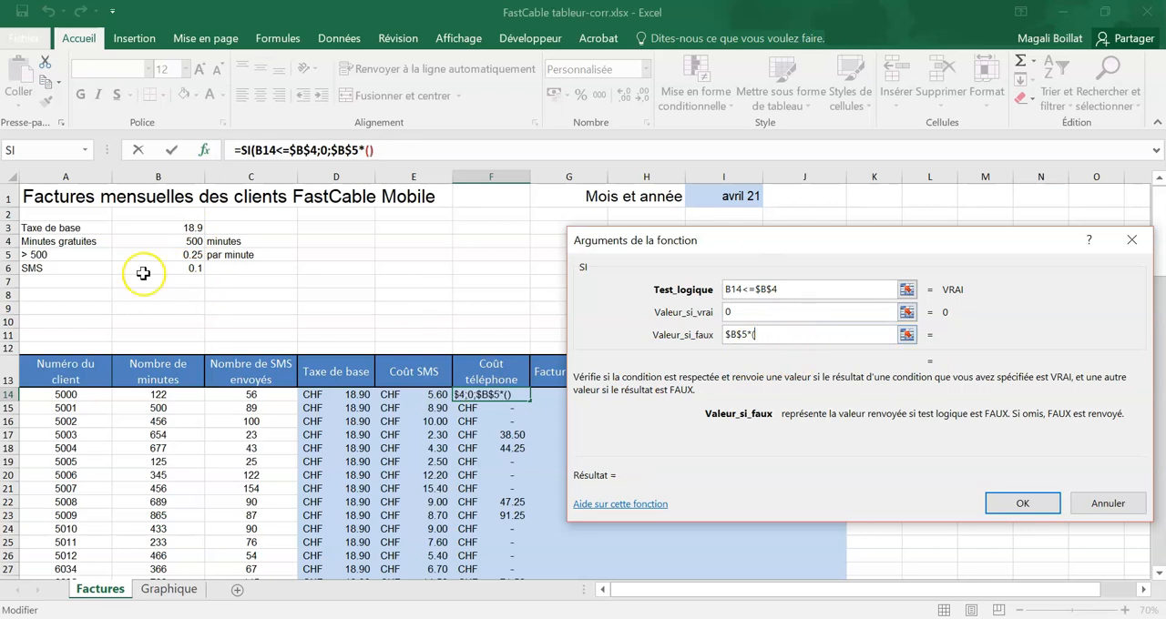
left_click(175, 240)
key("F4")
type("-")
left_click(171, 396)
type(")")
key("Return")
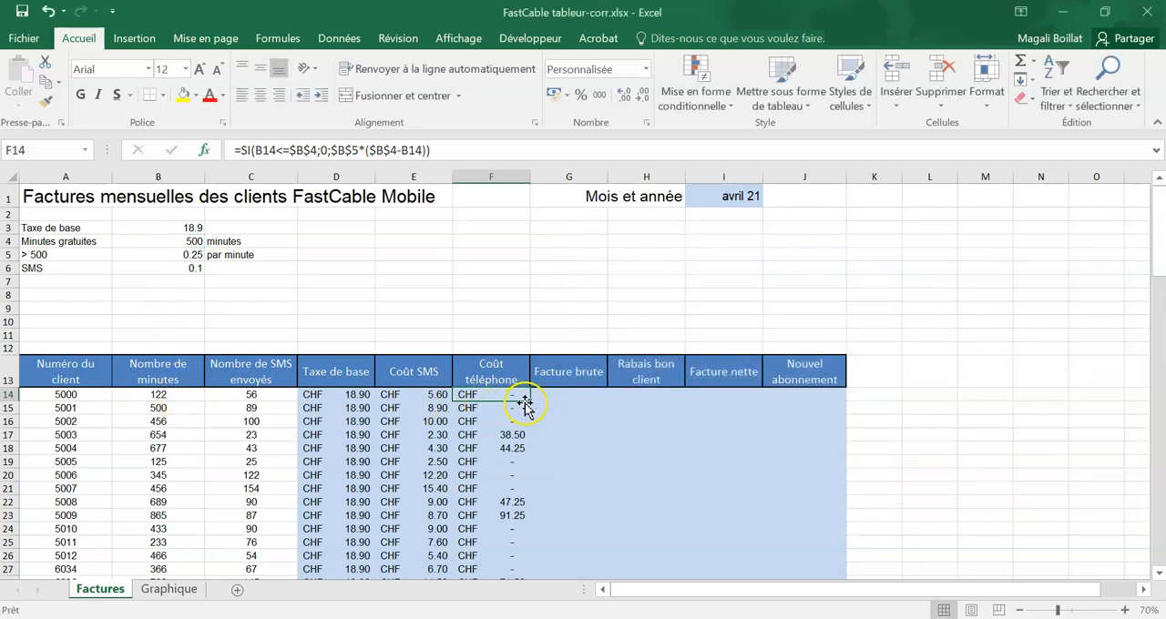
Step: Fill the reversed subtraction formula down the "Coût téléphone" column and check the clients above 500 minutes
double_click(528, 402)
left_click(515, 434)
left_click(515, 448)
left_click(518, 502)
left_click(527, 517)
left_click(514, 435)
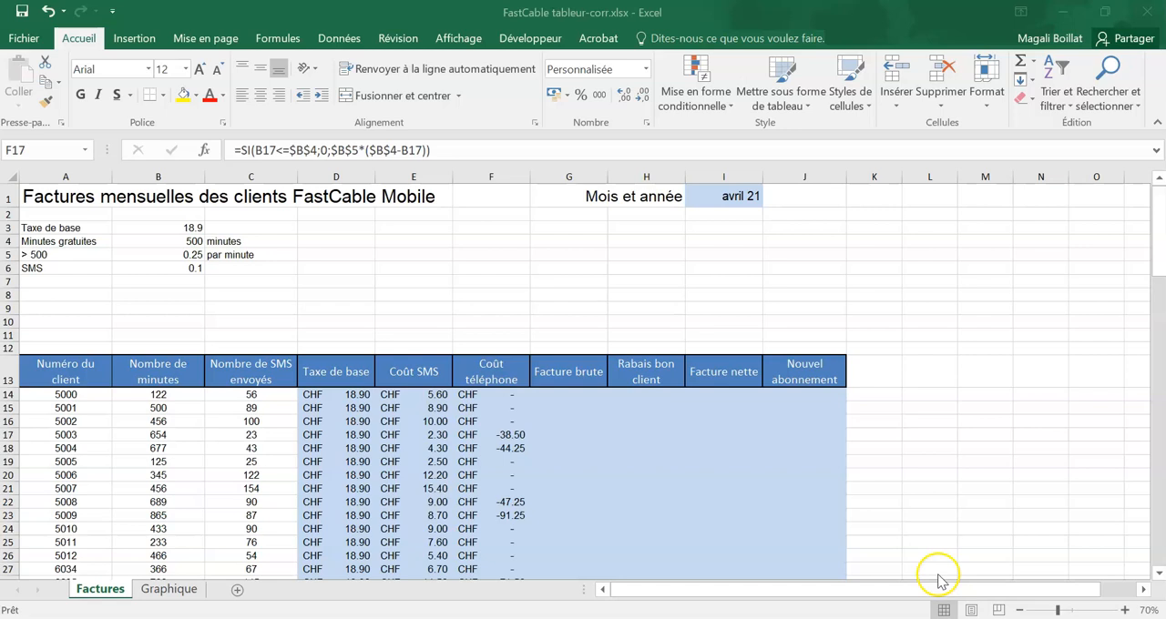
Step: Undo the fill of the reversed subtraction formula in the "Coût téléphone" column
double_click(506, 398)
key("Return")
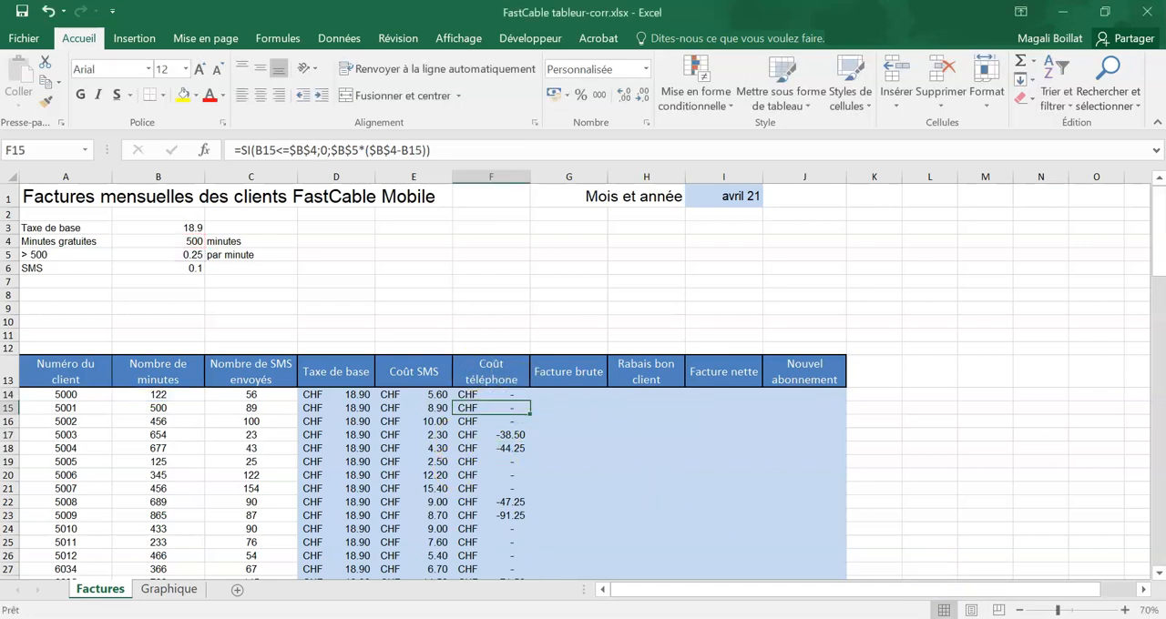
left_click(48, 11)
left_click(48, 11)
left_click(47, 11)
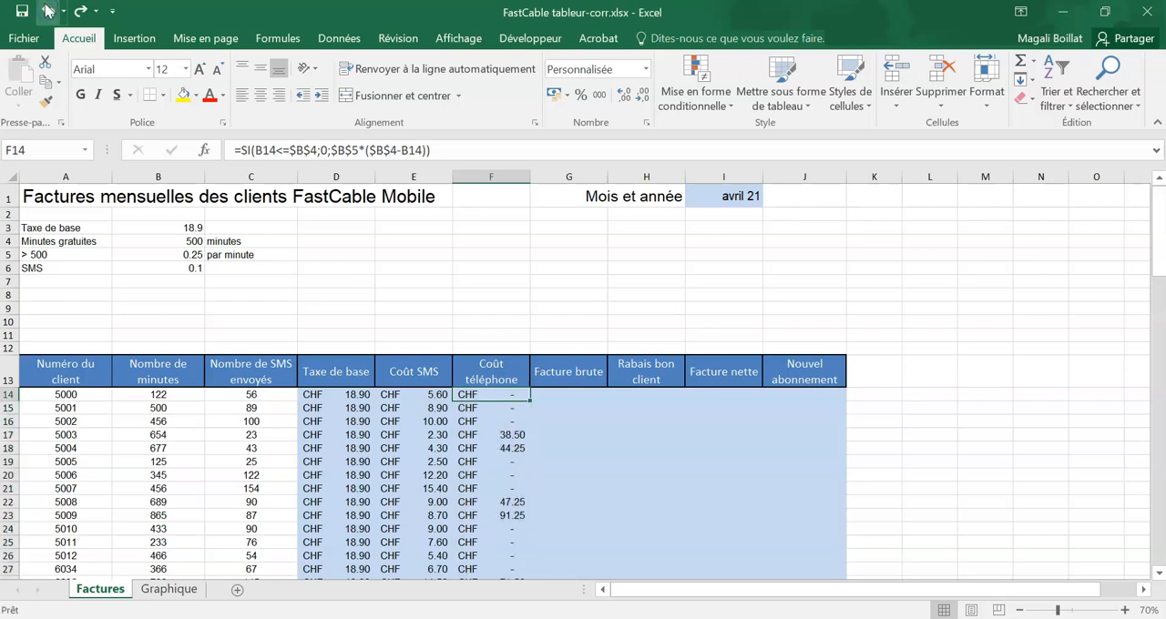
Step: Examine the subtraction order ($B$4-B14) inside the SI formula in F14, then leave the cell
double_click(498, 394)
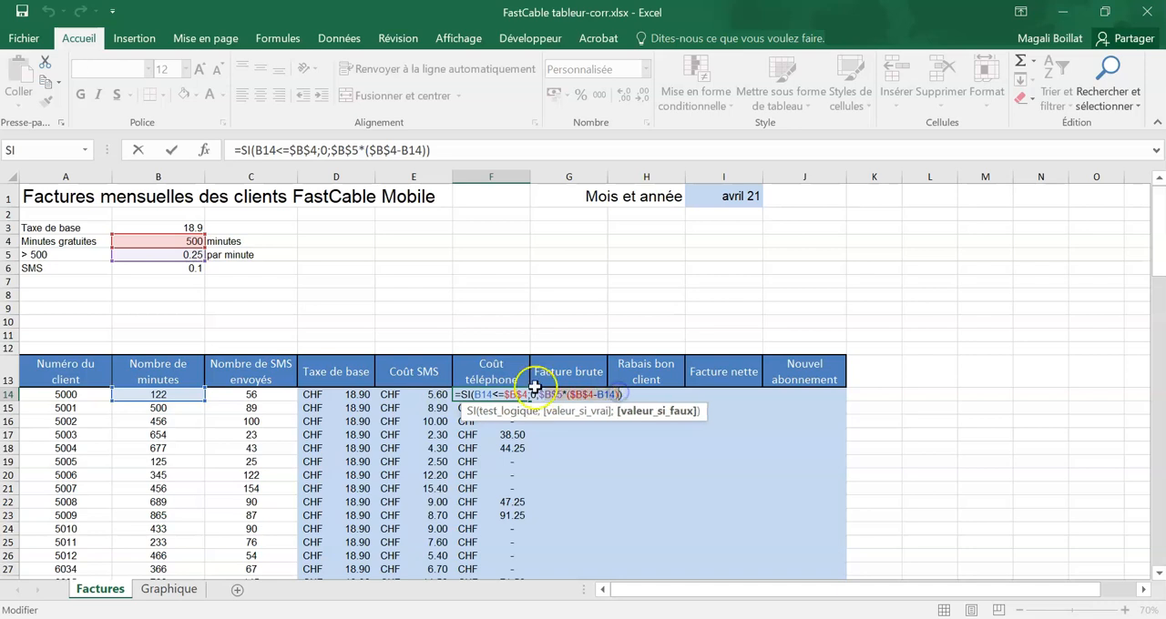
left_click(567, 394)
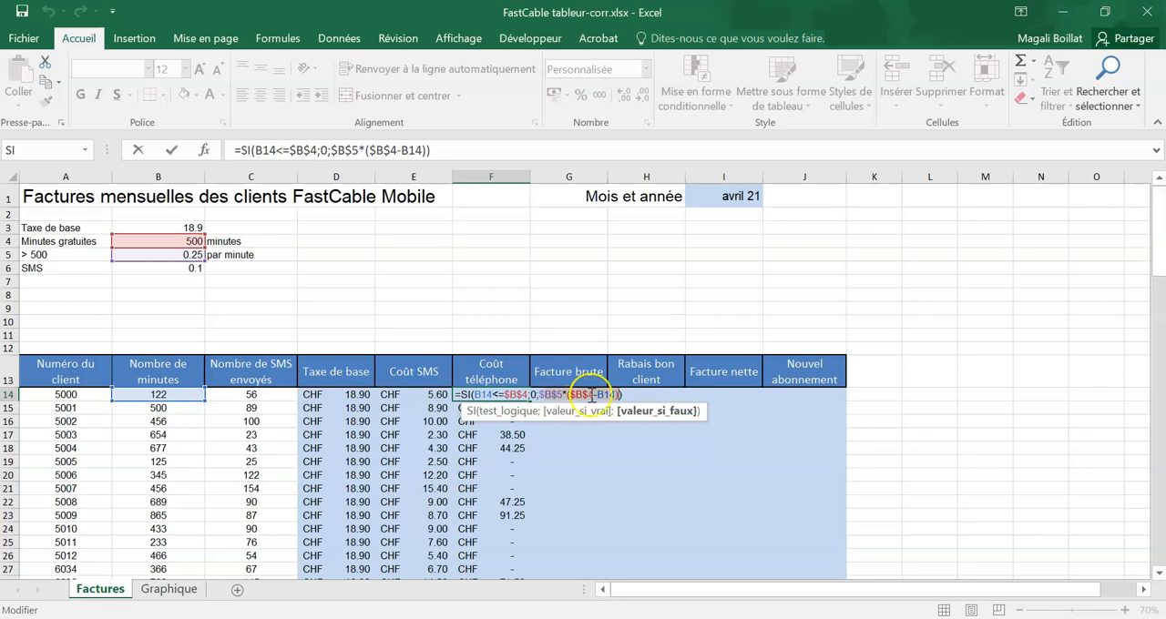
left_click_drag(571, 395, 616, 395)
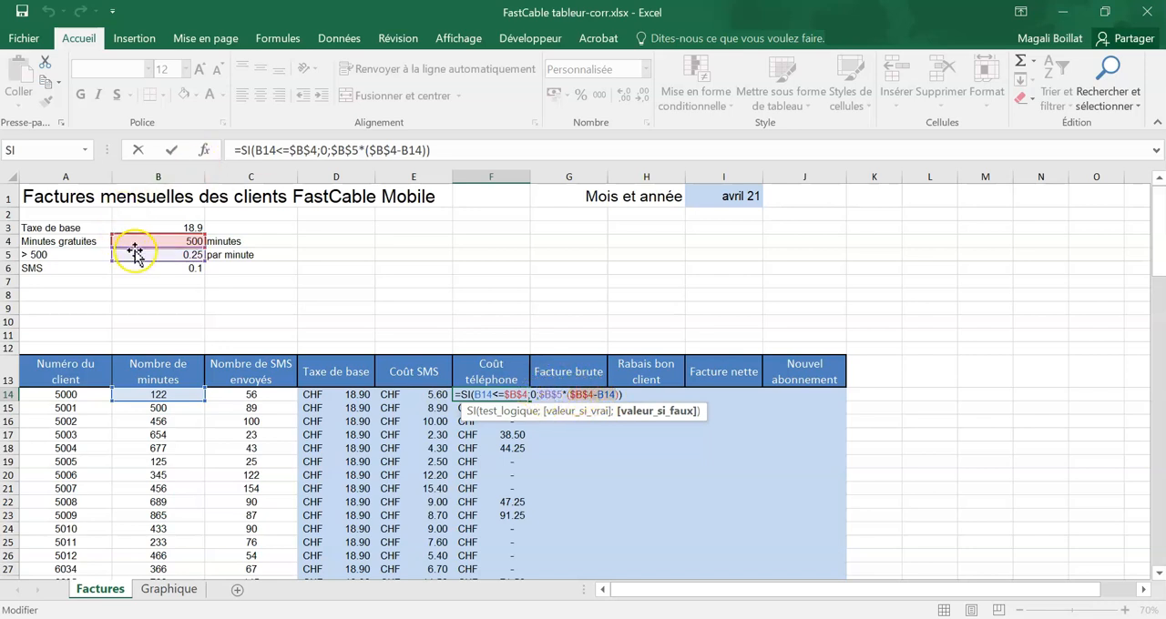
key("Return")
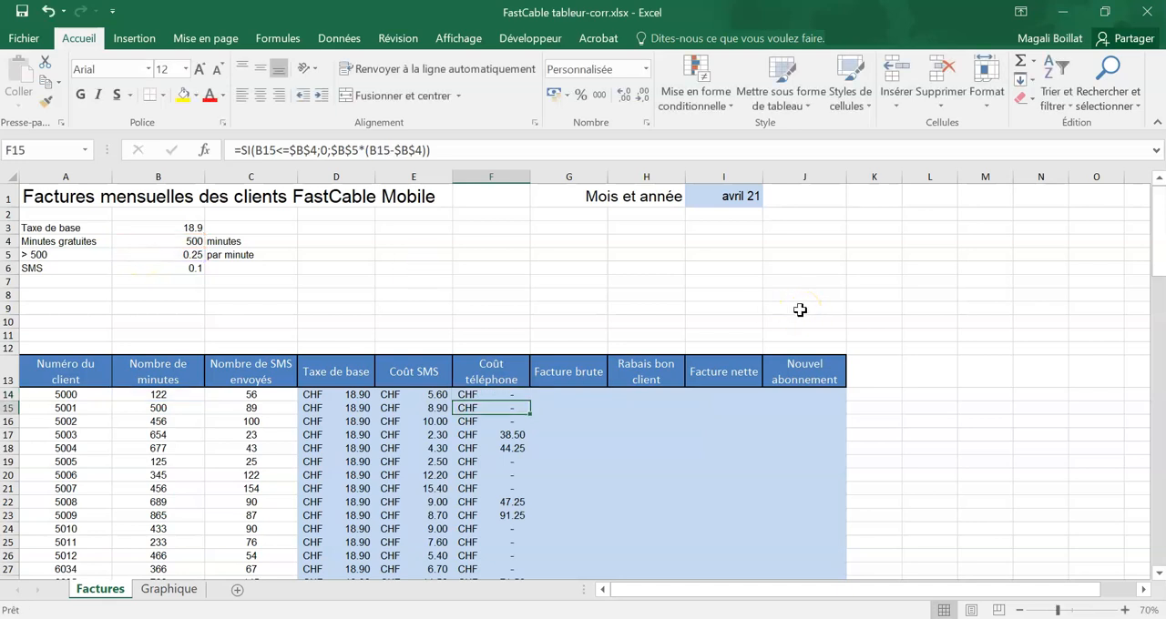
left_click(586, 392)
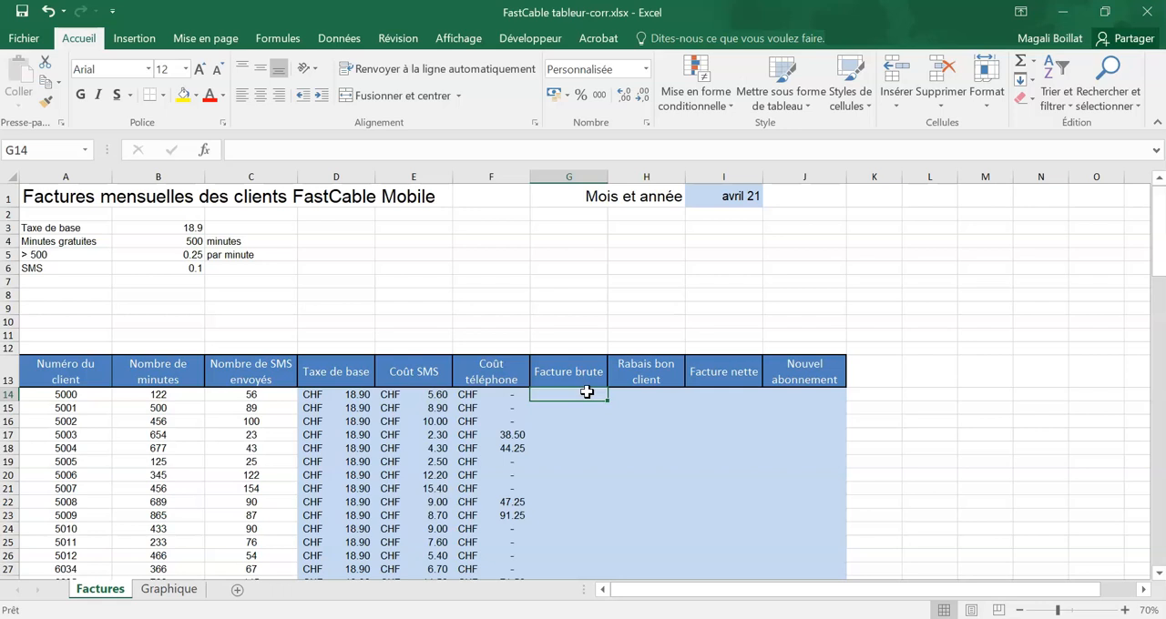
type("=")
left_click(330, 394)
type("+")
left_click(395, 395)
type("+")
left_click(495, 394)
key("BackSpace")
key("BackSpace")
key("BackSpace")
key("BackSpace")
key("BackSpace")
key("BackSpace")
key("BackSpace")
key("BackSpace")
key("BackSpace")
key("BackSpace")
key("BackSpace")
key("BackSpace")
Step: Calculate the first client's "Facture brute" in G14 with =SOMME(D14:F14) and fill it down the column
type("=some(")
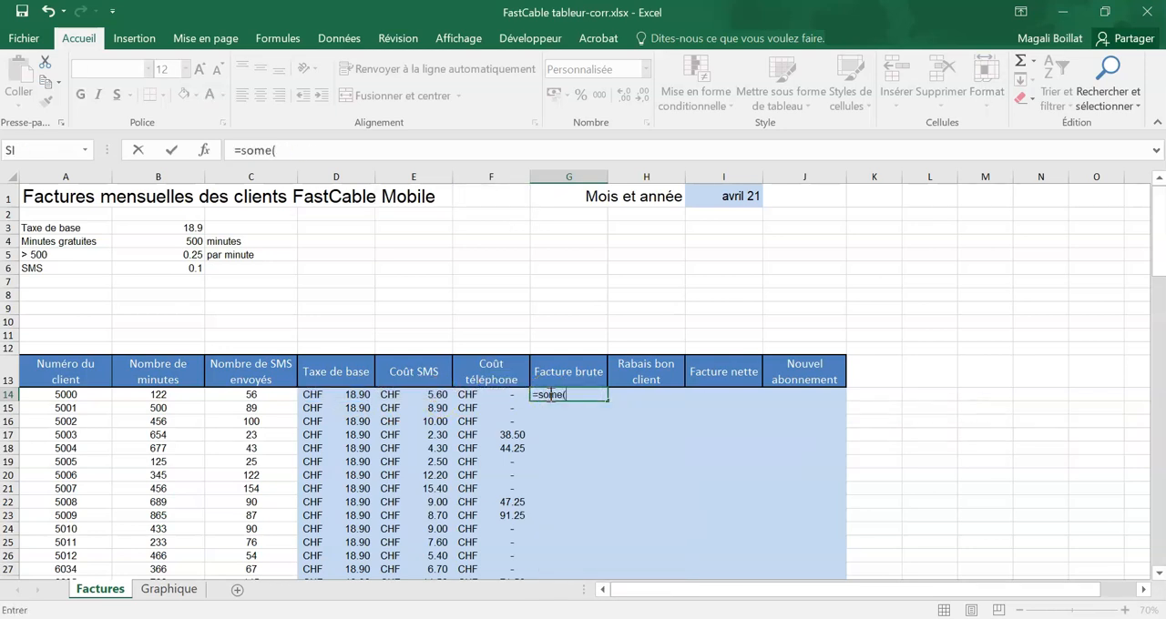
key("BackSpace")
type("e")
key("BackSpace")
type("me(")
left_click_drag(351, 395, 502, 395)
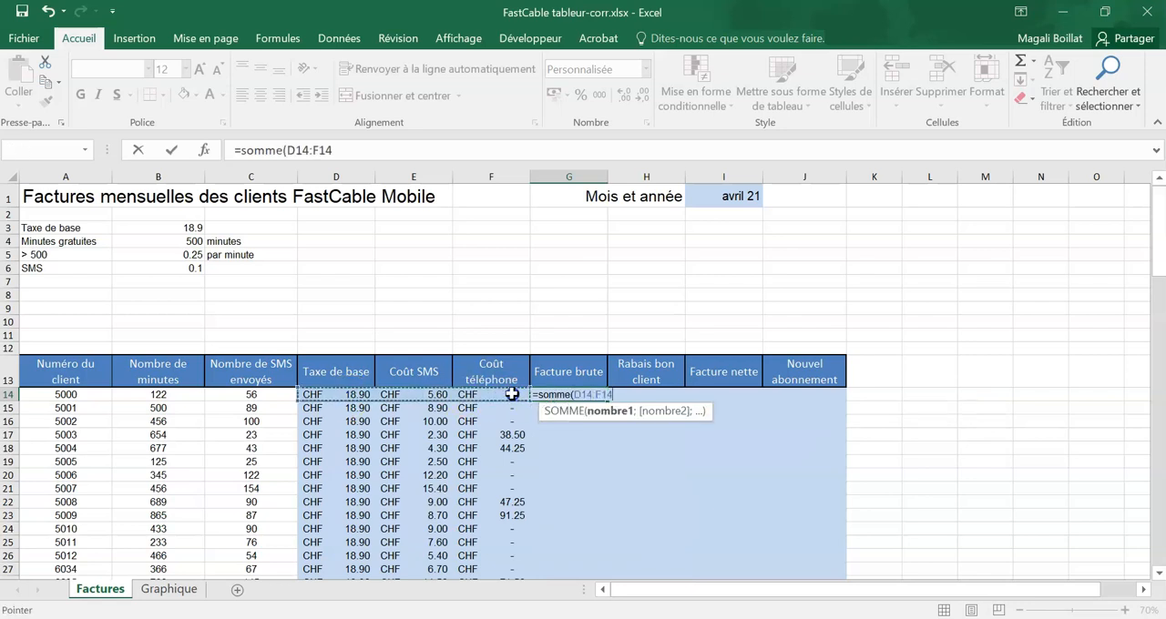
key("Return")
left_click(547, 394)
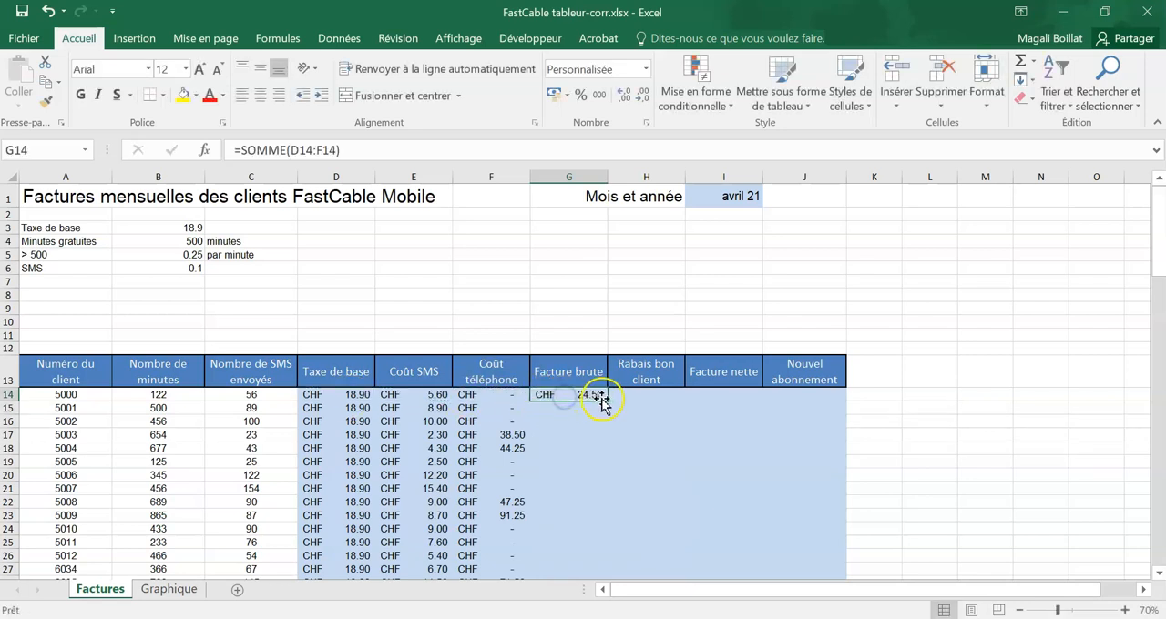
double_click(606, 401)
Step: Add the discount constant for "Rabais bon client": label "Rabais" in A8 and value 3% in B8
left_click(639, 395)
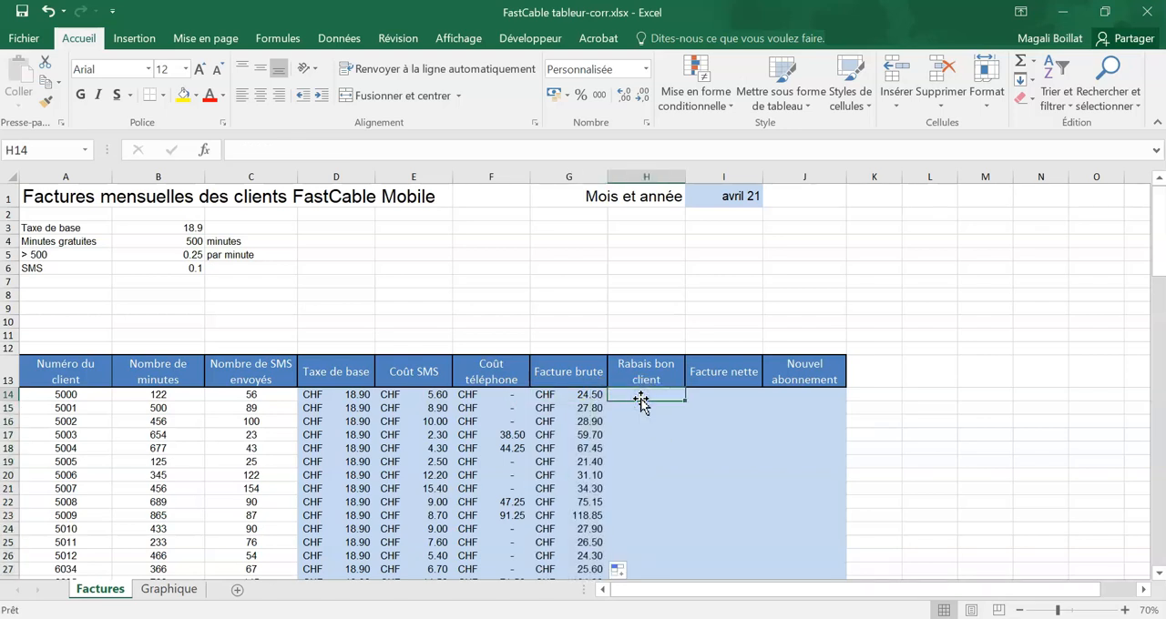
left_click(631, 395)
left_click(92, 294)
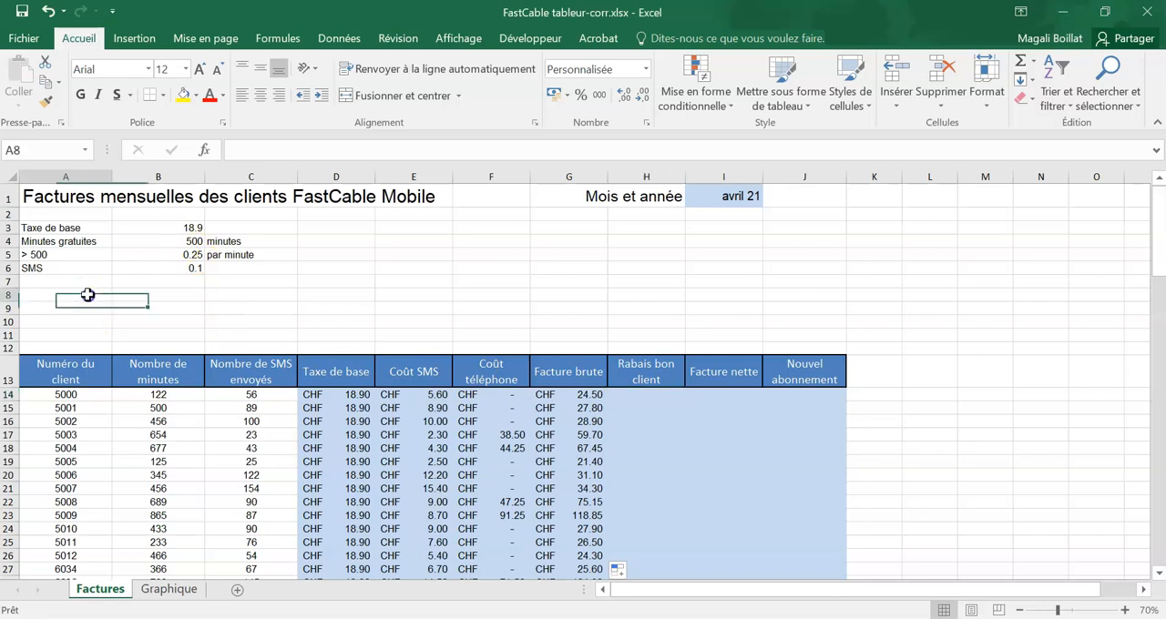
type("Rabais")
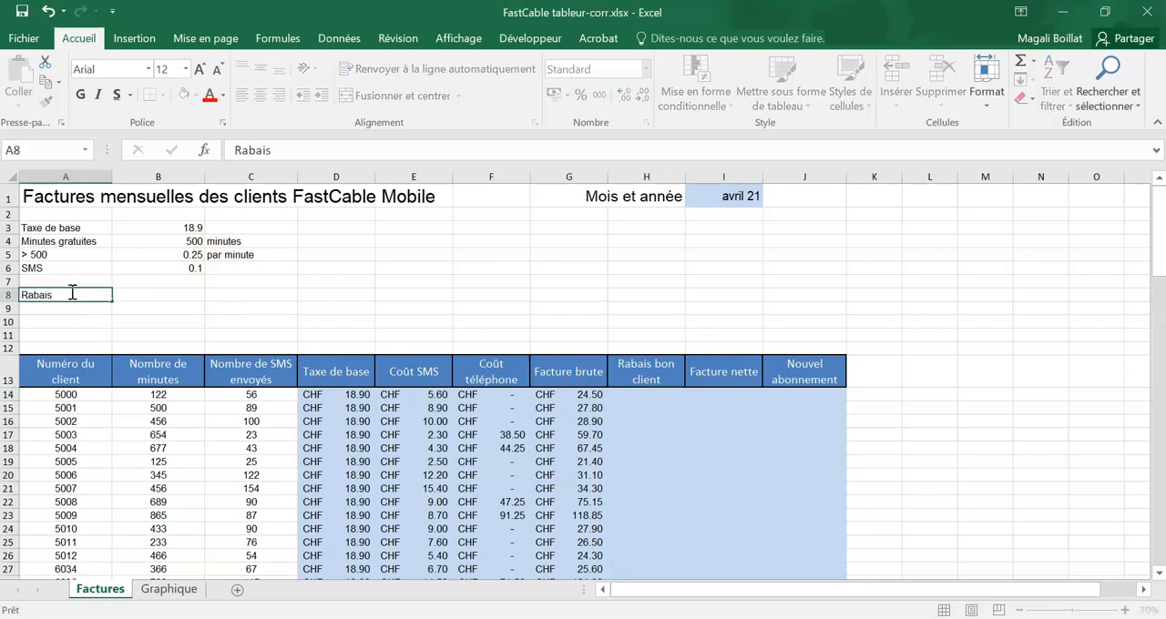
key("Tab")
type("3")
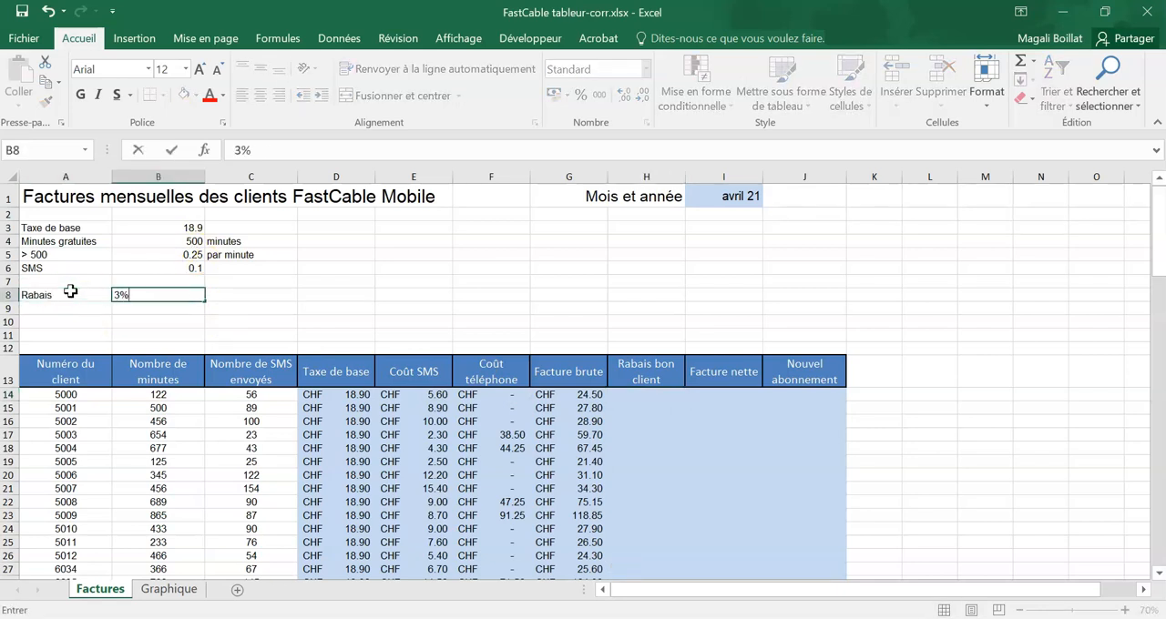
key("Return")
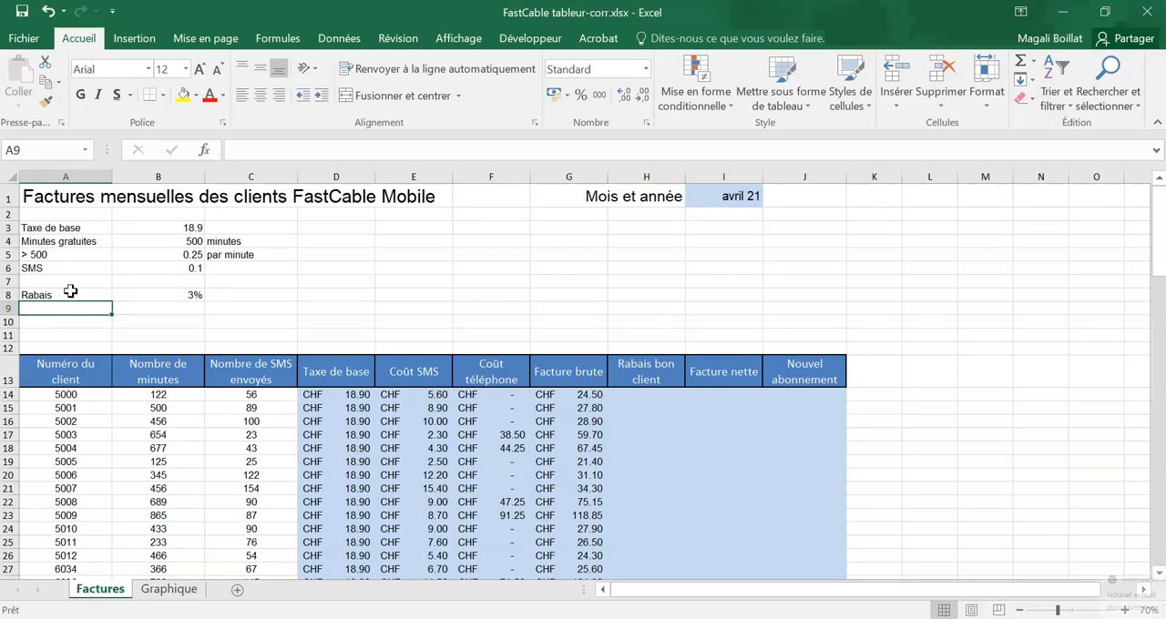
Step: Add the discount's minutes threshold with the label "Nbre de minutes >" in A9 and the value 550 in B9
left_click(1144, 537)
left_click(486, 407)
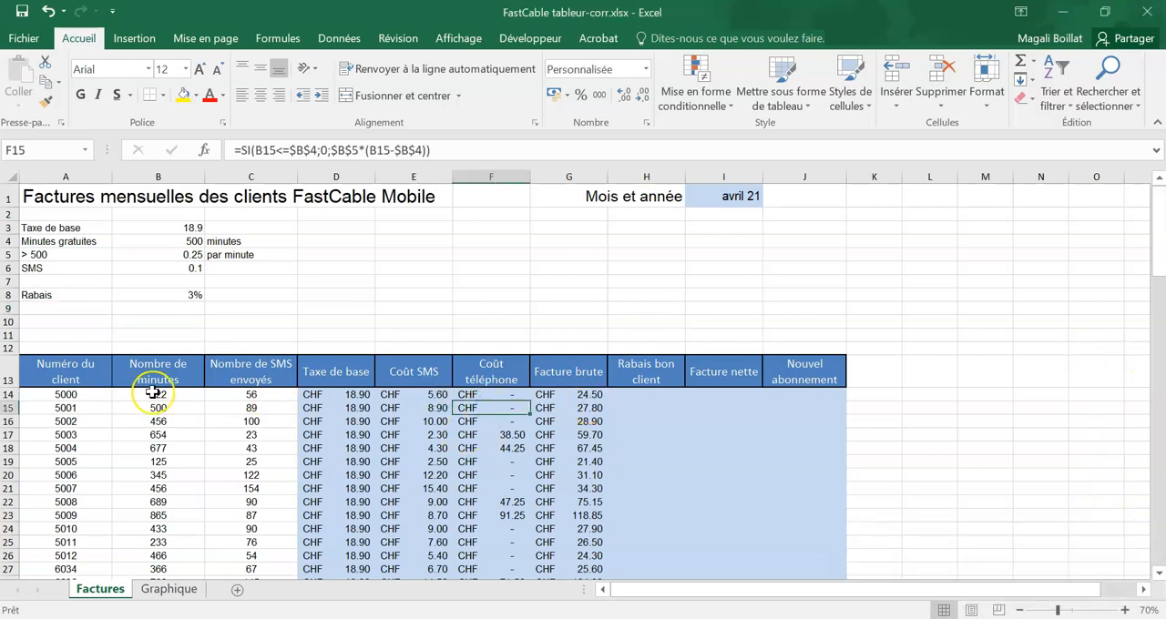
left_click(180, 397)
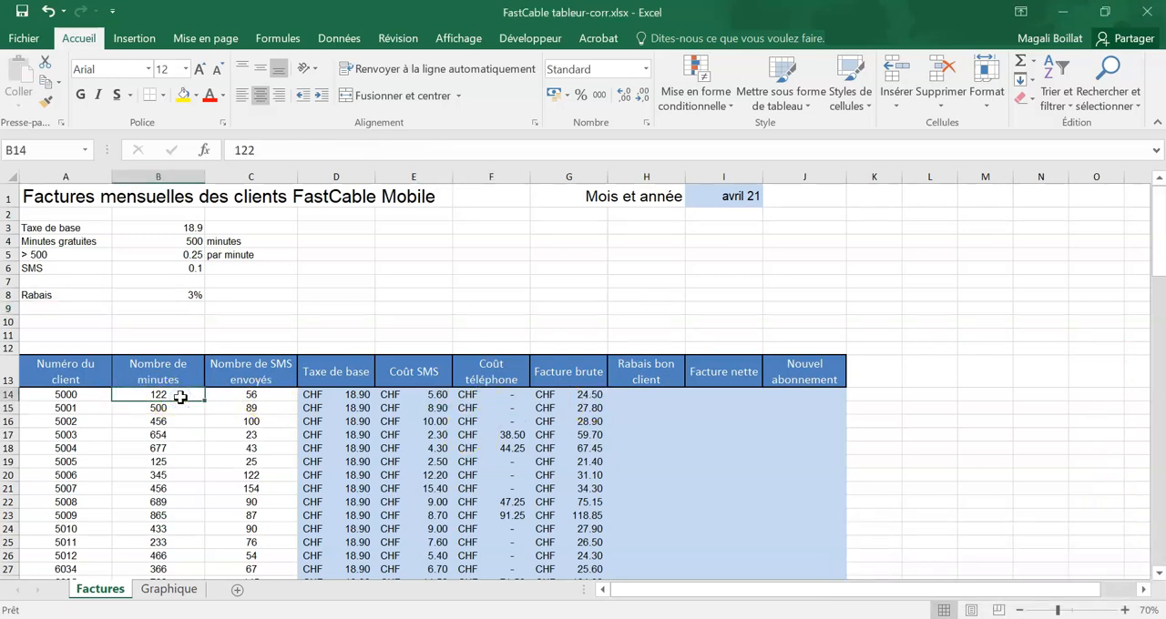
left_click(71, 308)
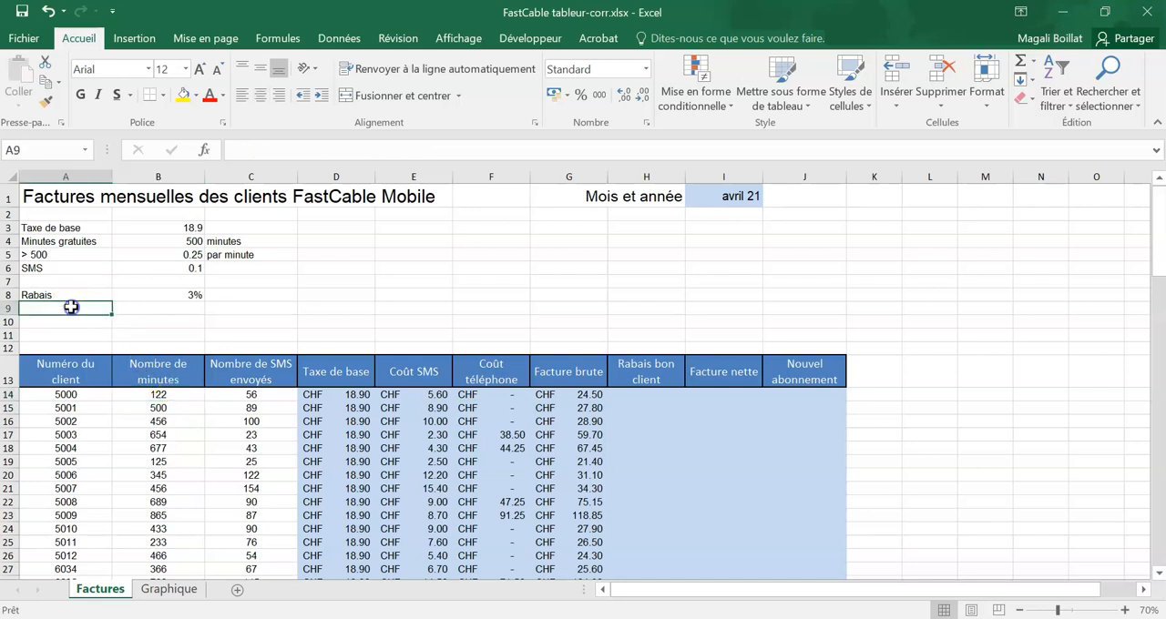
type("Nbre de minutes")
key("Return")
left_click(92, 309)
double_click(92, 308)
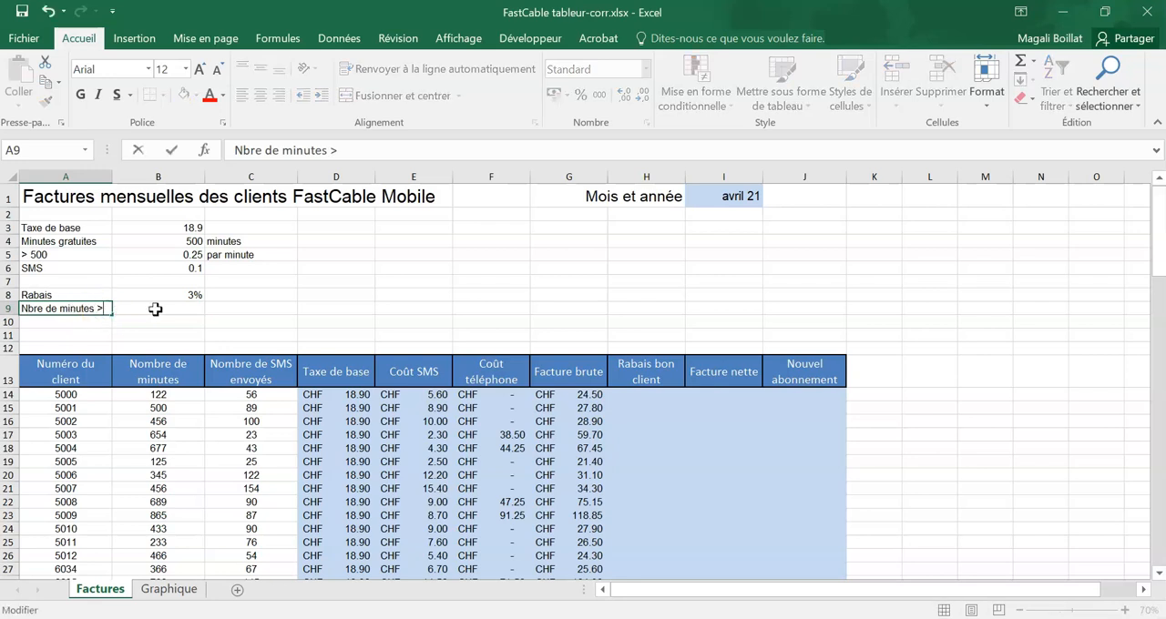
left_click(156, 310)
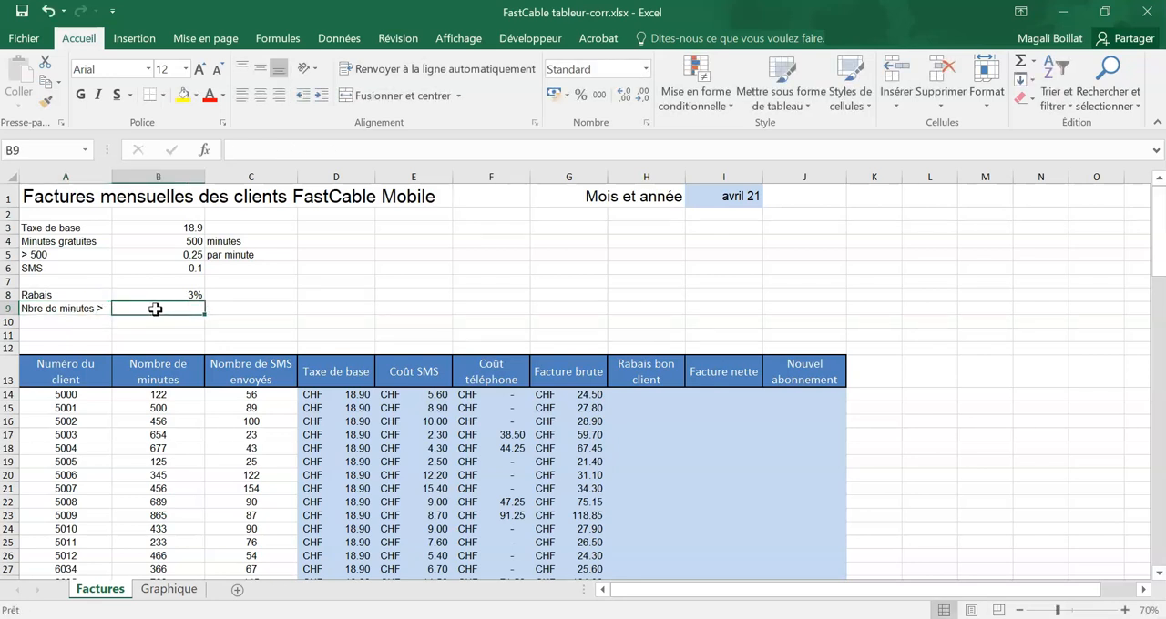
type("550")
key("Return")
key("Left")
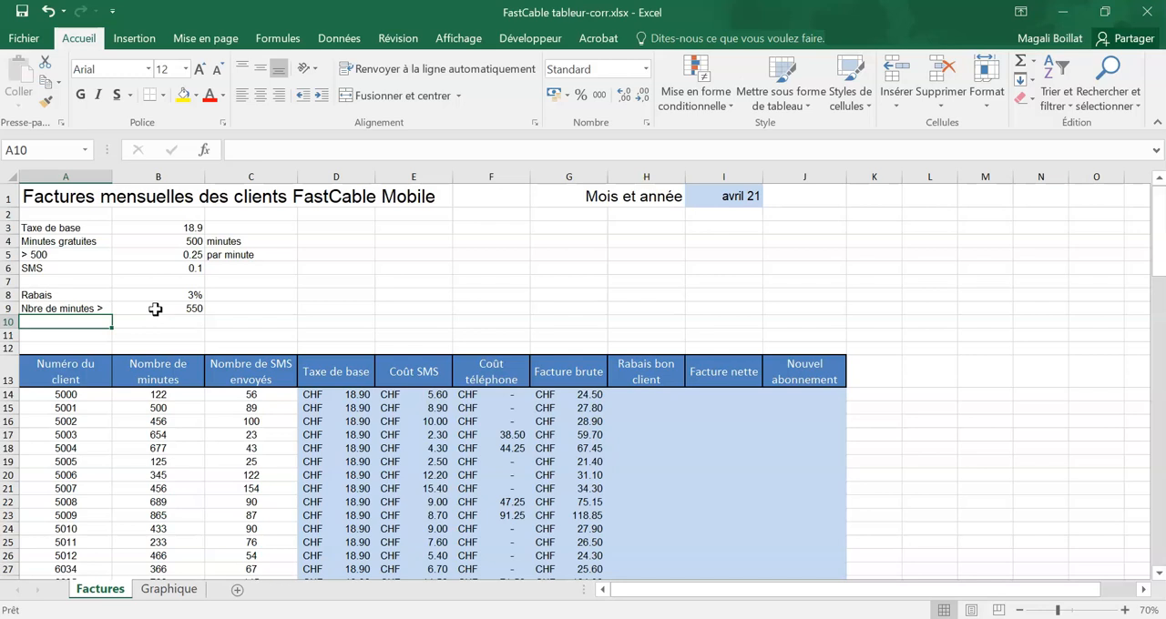
Step: Add the discount's SMS threshold with the label "Nbre de SMS >" in A10 and the value 30 in B10
type("Nbre de SMS >")
key("Tab")
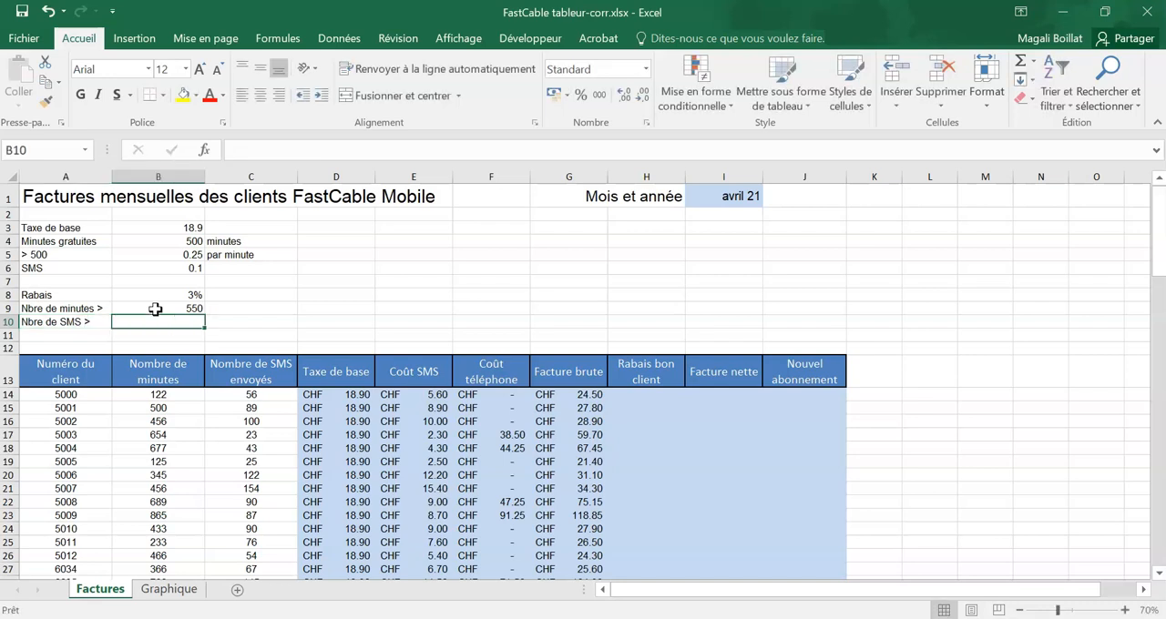
type("30")
key("Return")
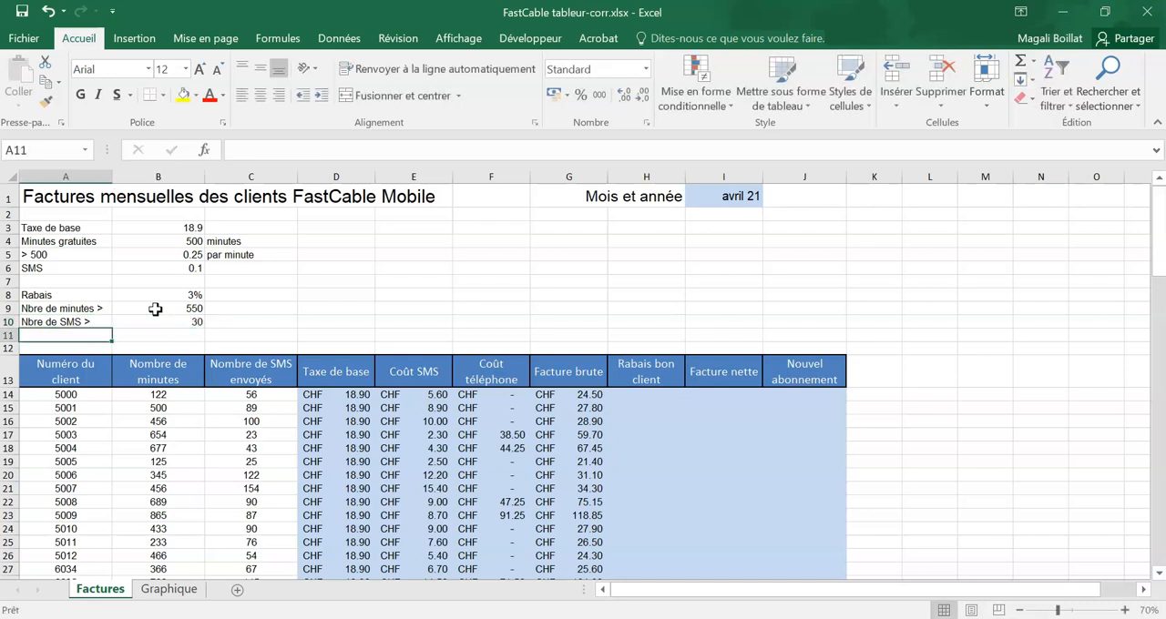
Step: Merge C9:C10 beside the two discount thresholds and enter "ET" in it, centred horizontally and vertically
left_click(273, 310)
left_click_drag(274, 310, 273, 323)
left_click(410, 96)
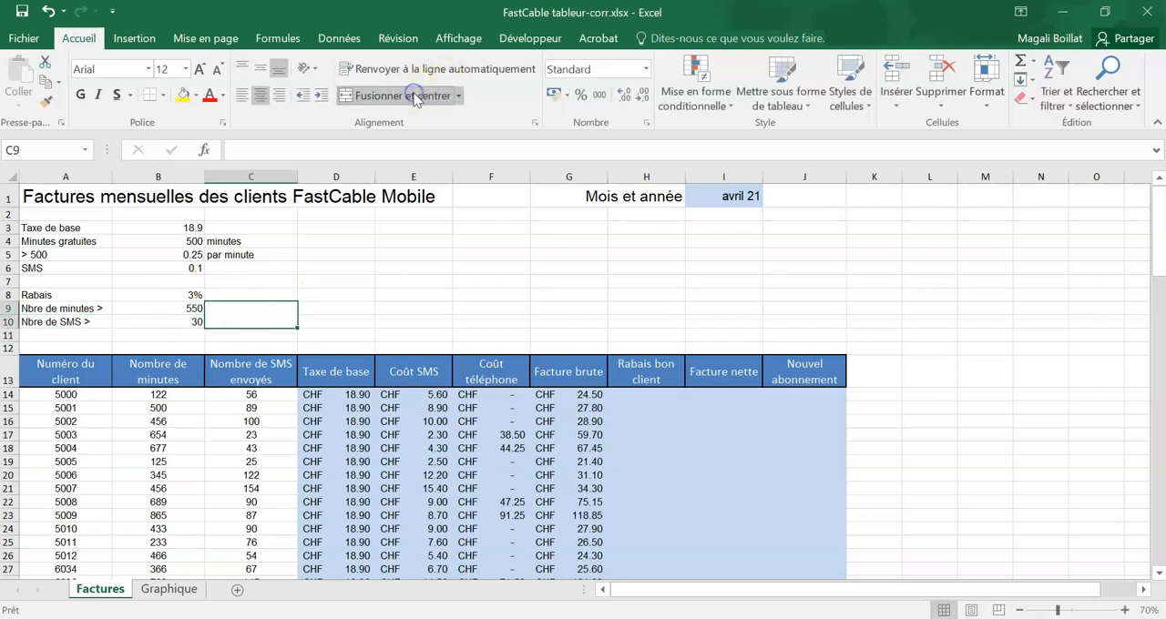
type("ET")
left_click(392, 281)
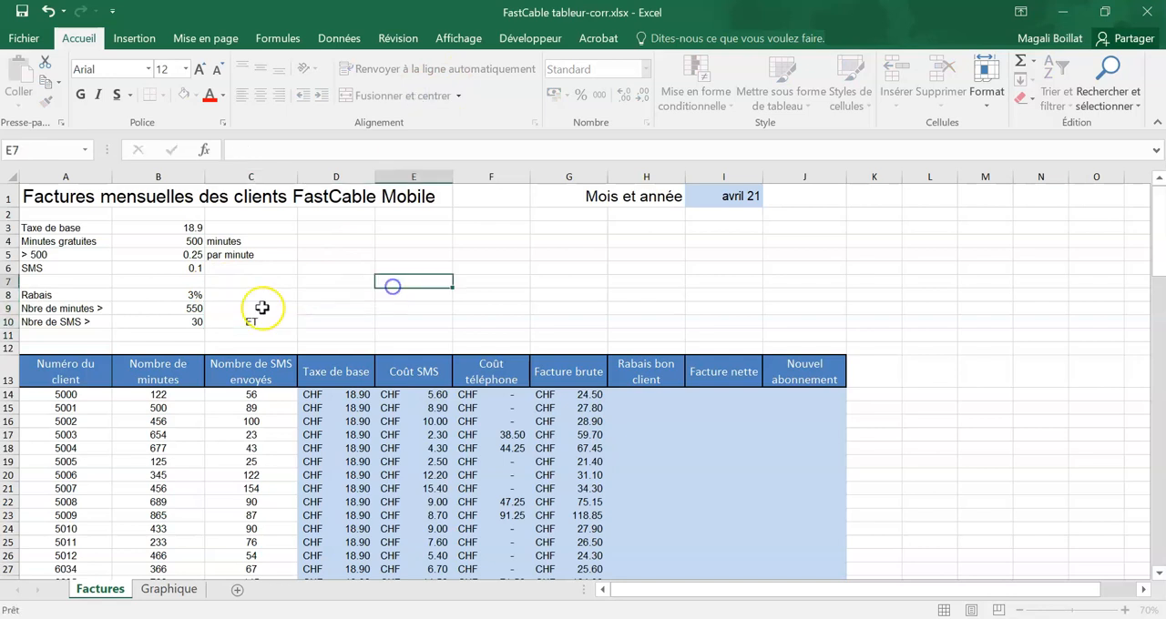
left_click(261, 310)
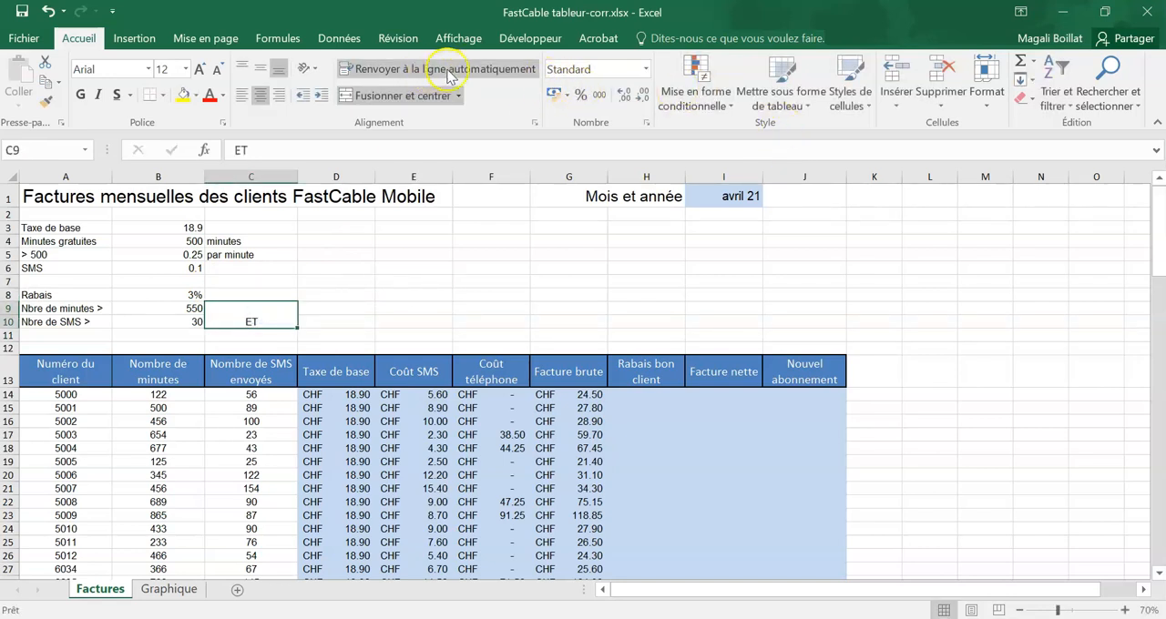
left_click(261, 71)
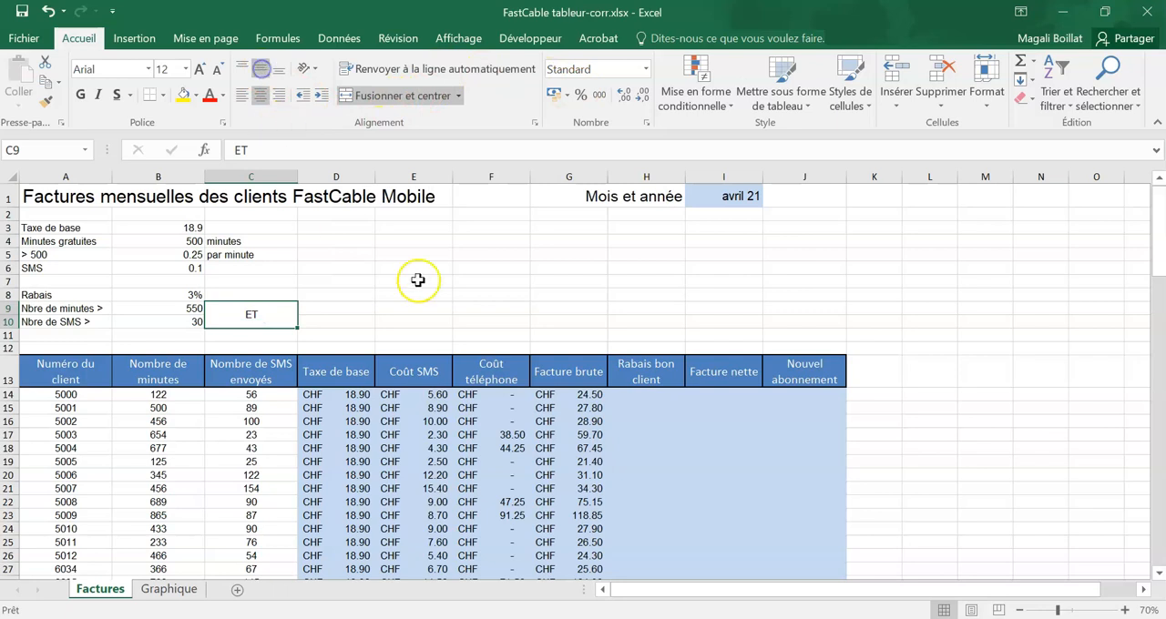
Step: Start an SI formula in H14 for "Rabais bon client" with a nested ET function as its logical test
left_click(635, 399)
type("=si(")
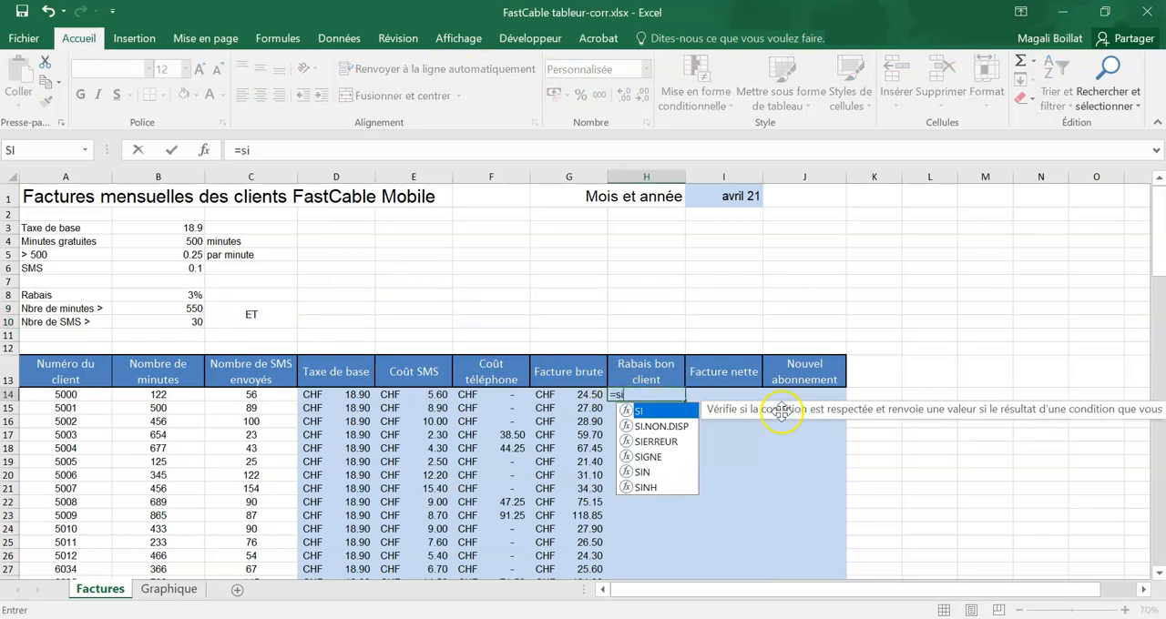
left_click(206, 151)
left_click_drag(620, 231, 740, 251)
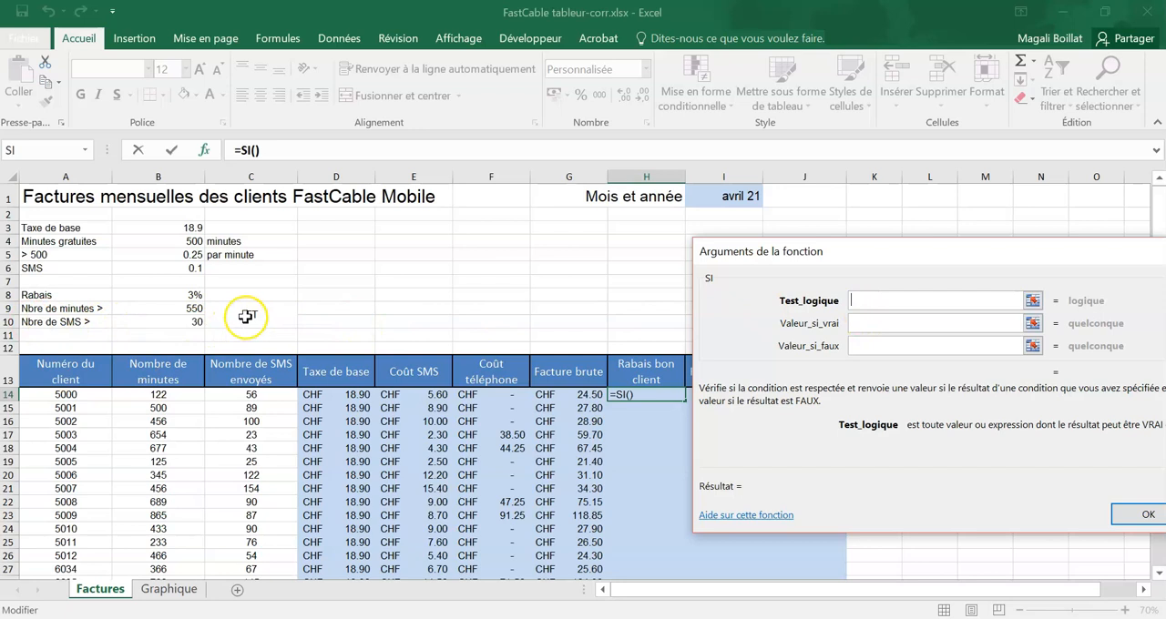
type("et(")
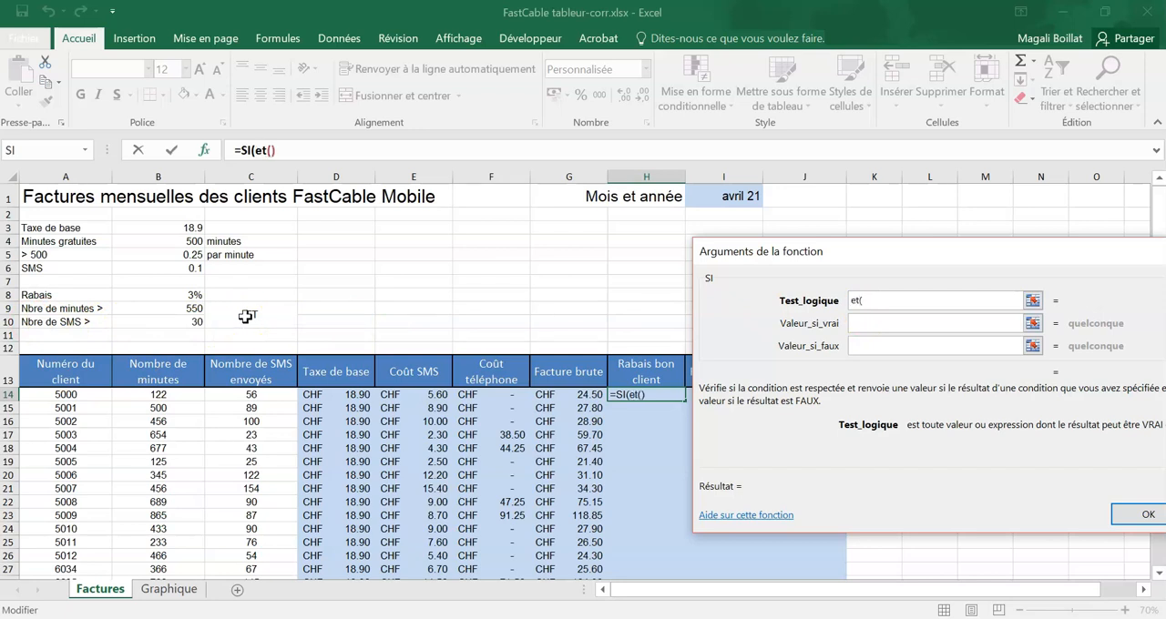
left_click(256, 151)
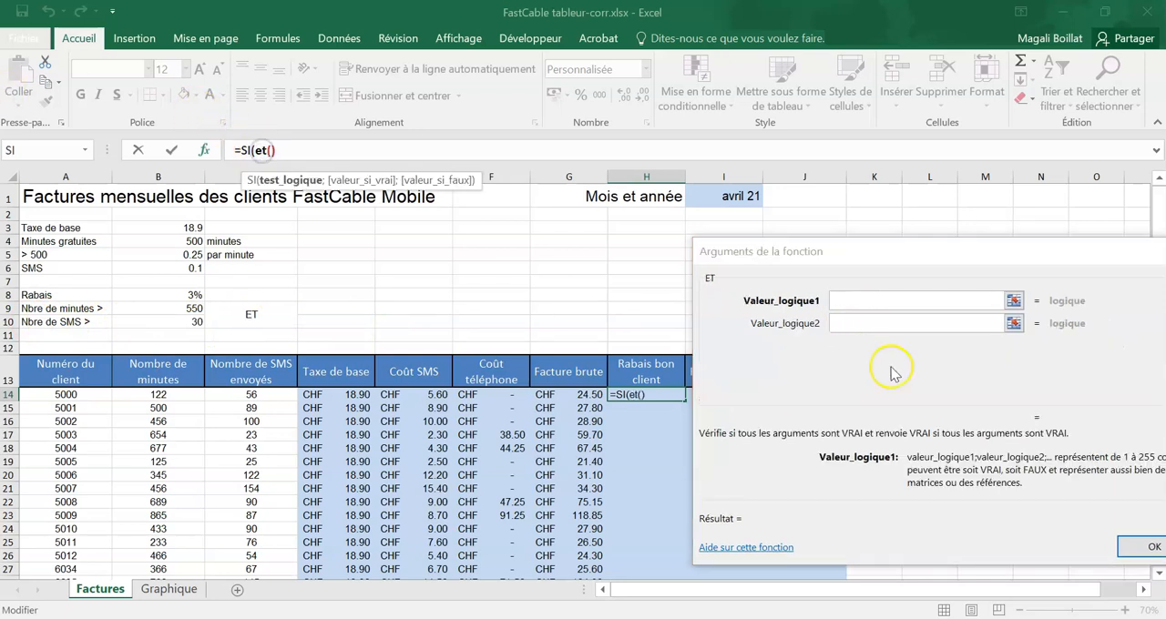
Step: Set the two ET conditions to B14>$B$9 for the minutes and C14>$B$10 for the SMS
left_click(874, 302)
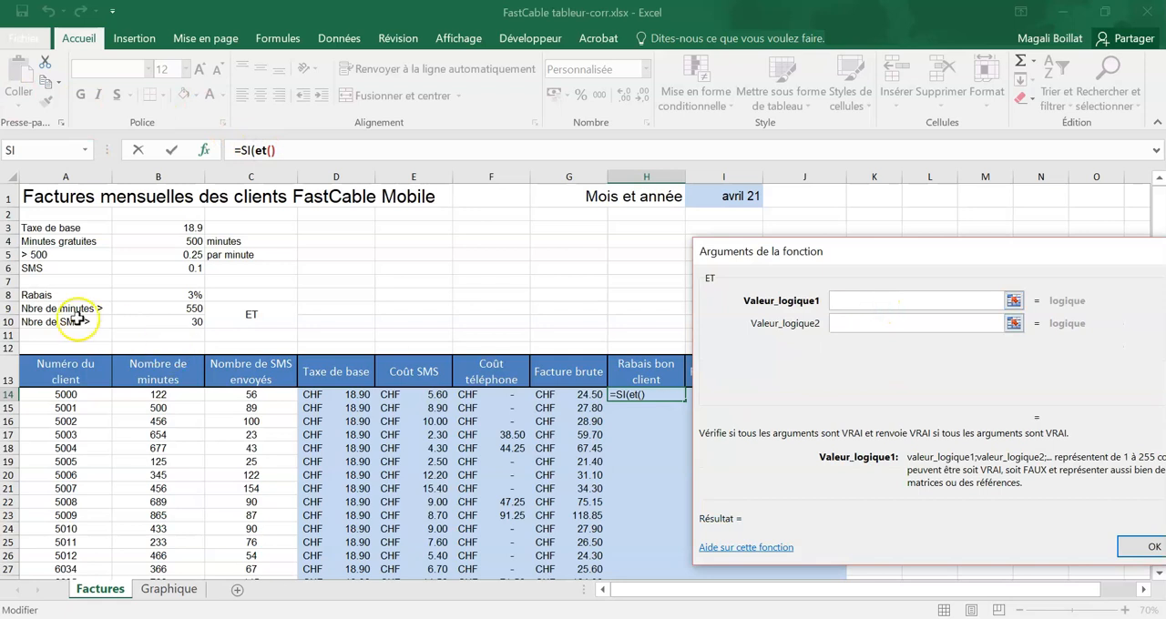
left_click(159, 394)
type(">")
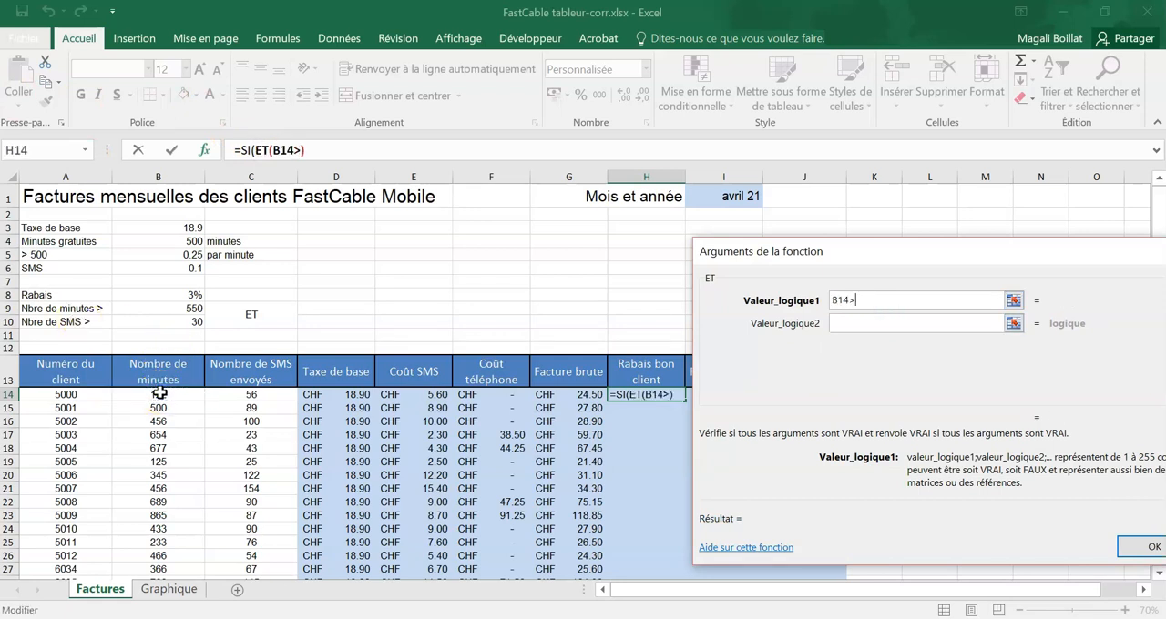
left_click(193, 308)
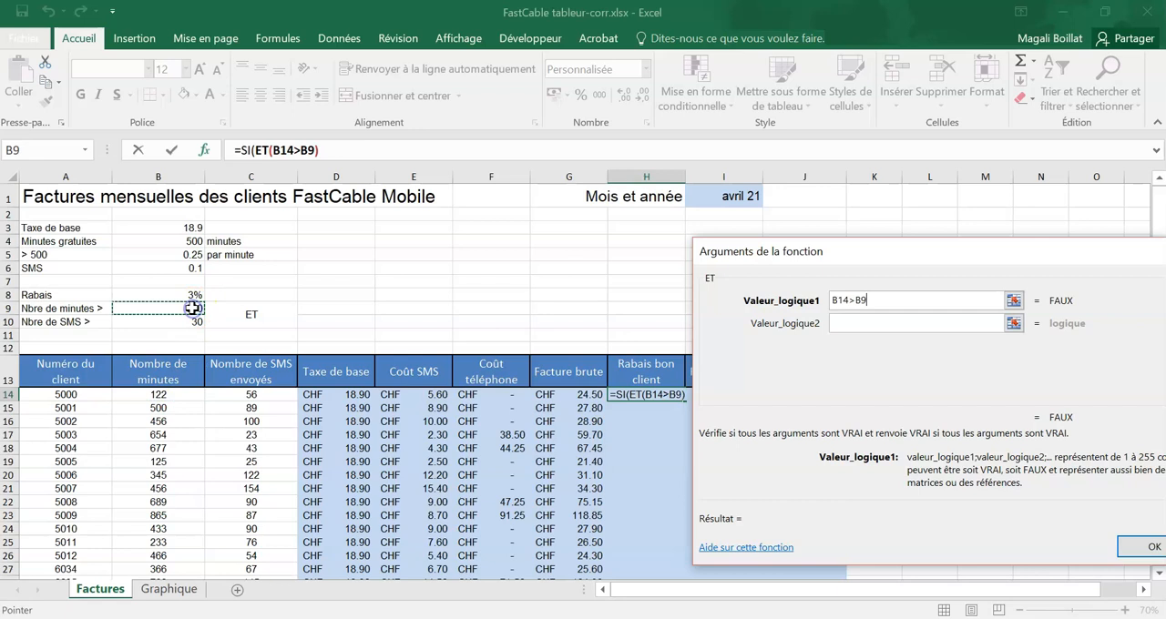
key("F4")
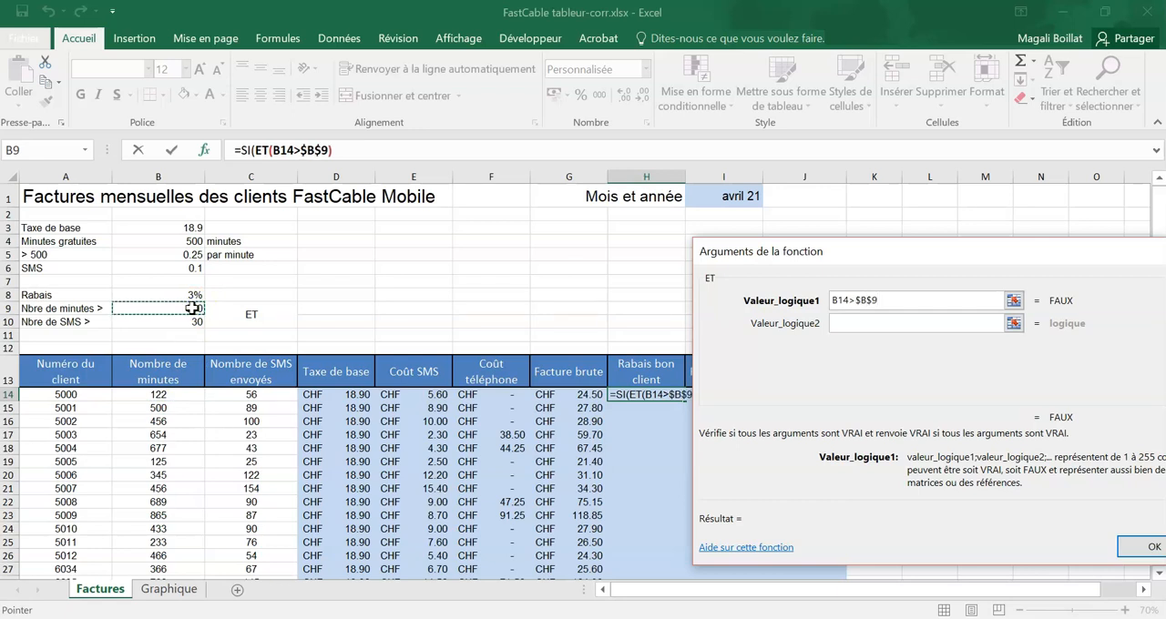
left_click(919, 323)
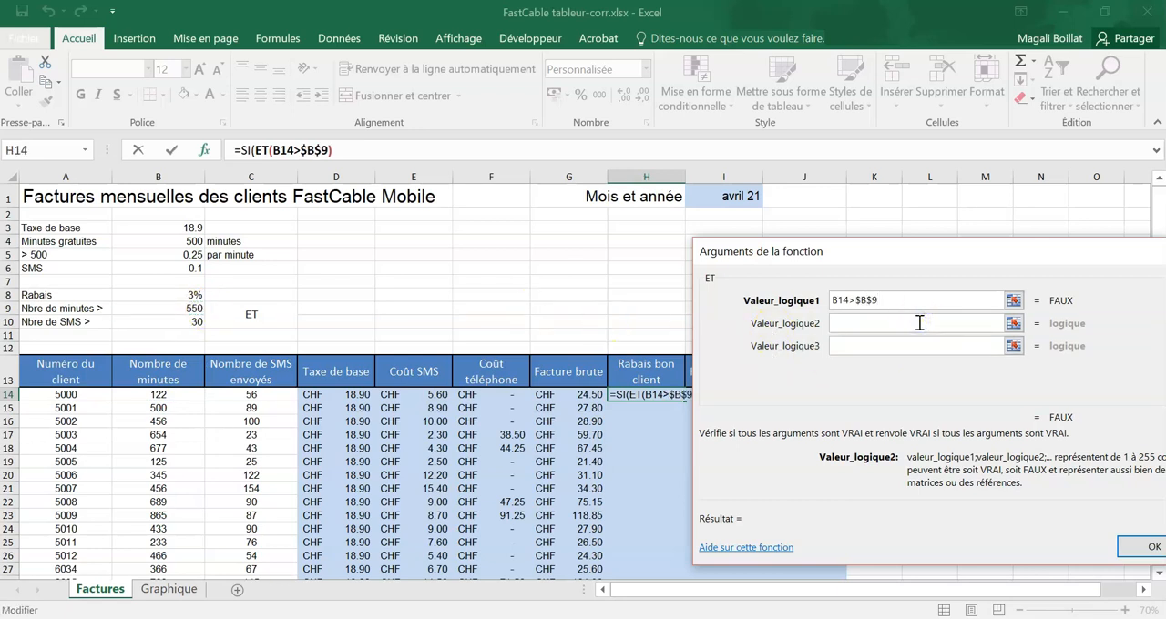
left_click(259, 395)
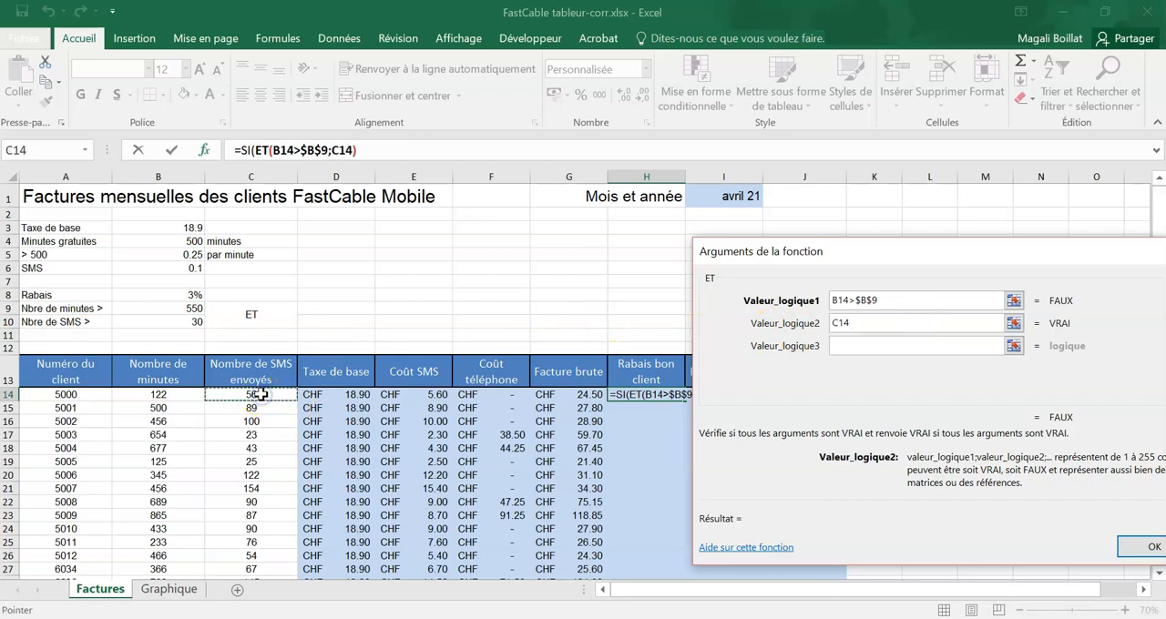
type(">")
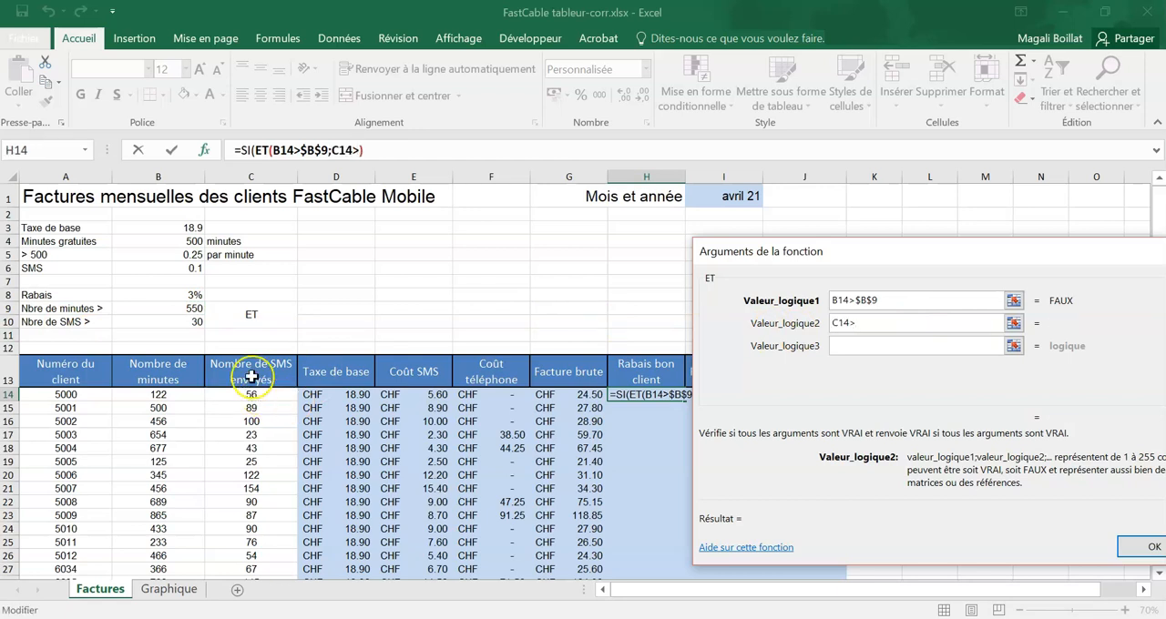
left_click(188, 322)
key("F4")
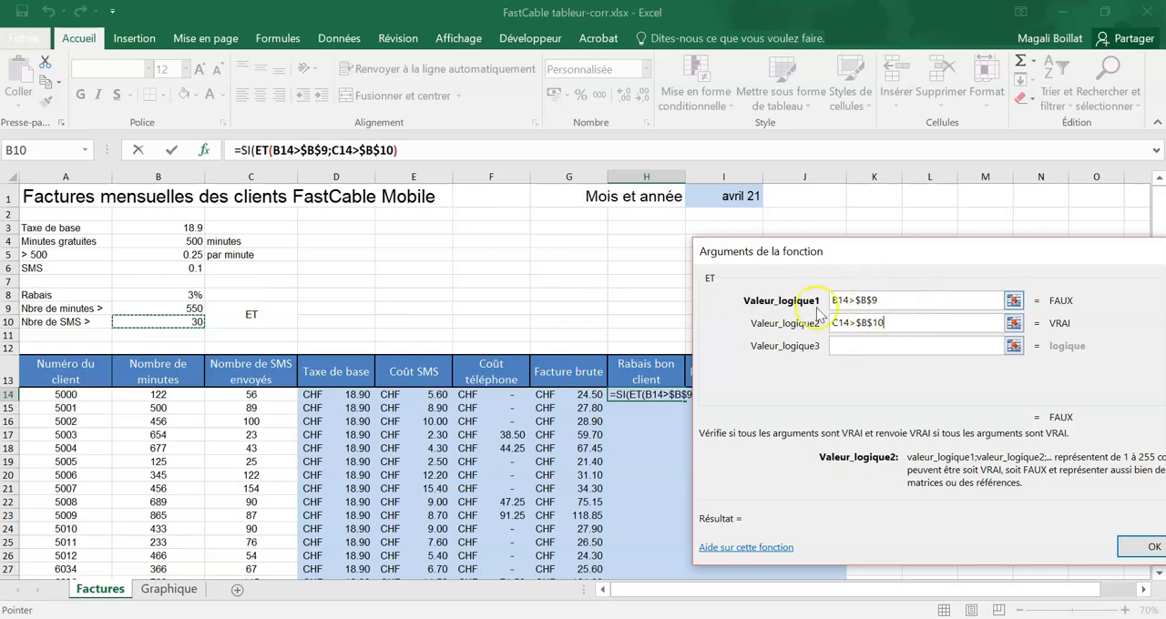
Step: Complete the SI formula in H14 with $B$8*G14 if true and 0 if false, and fill it down the column
left_click(247, 160)
left_click(883, 322)
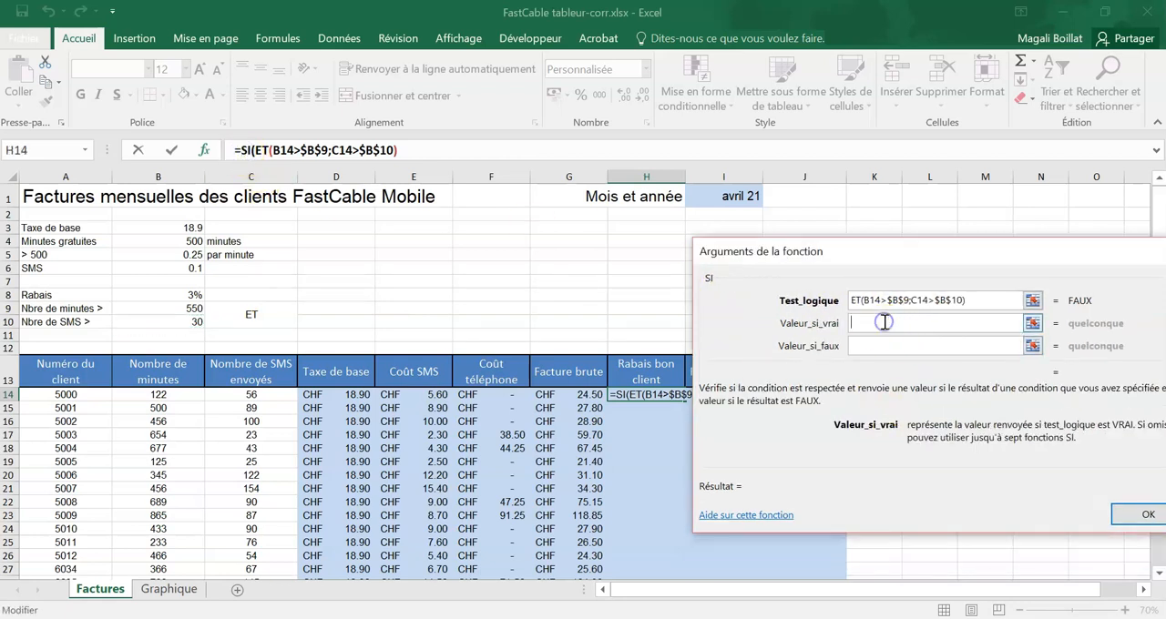
left_click(189, 290)
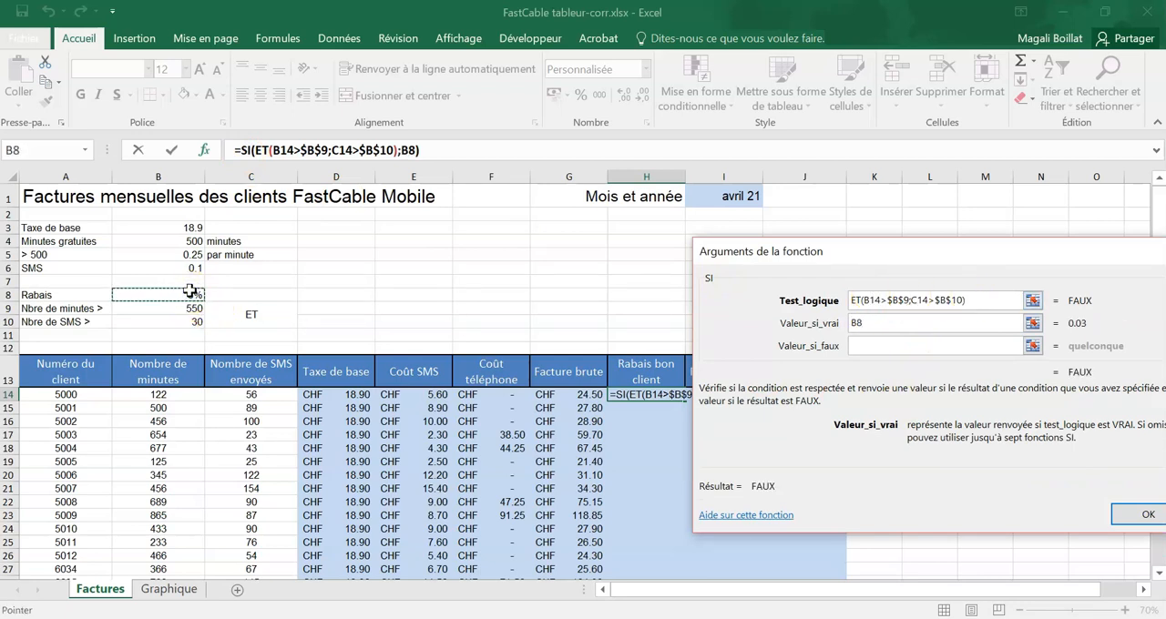
key("F4")
type("*")
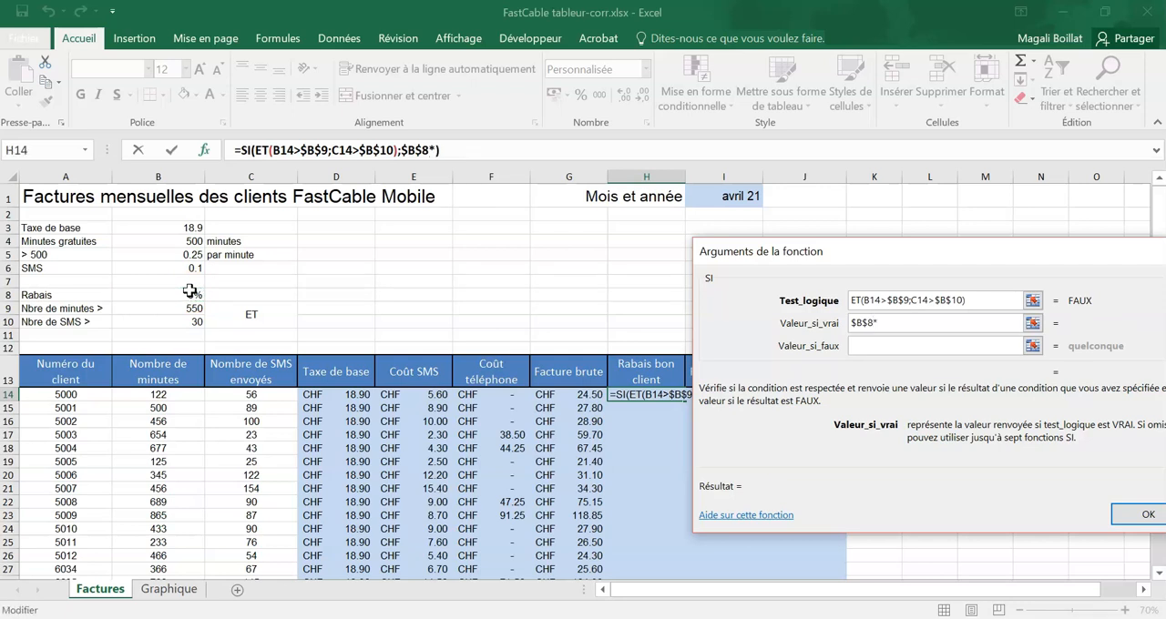
left_click(575, 399)
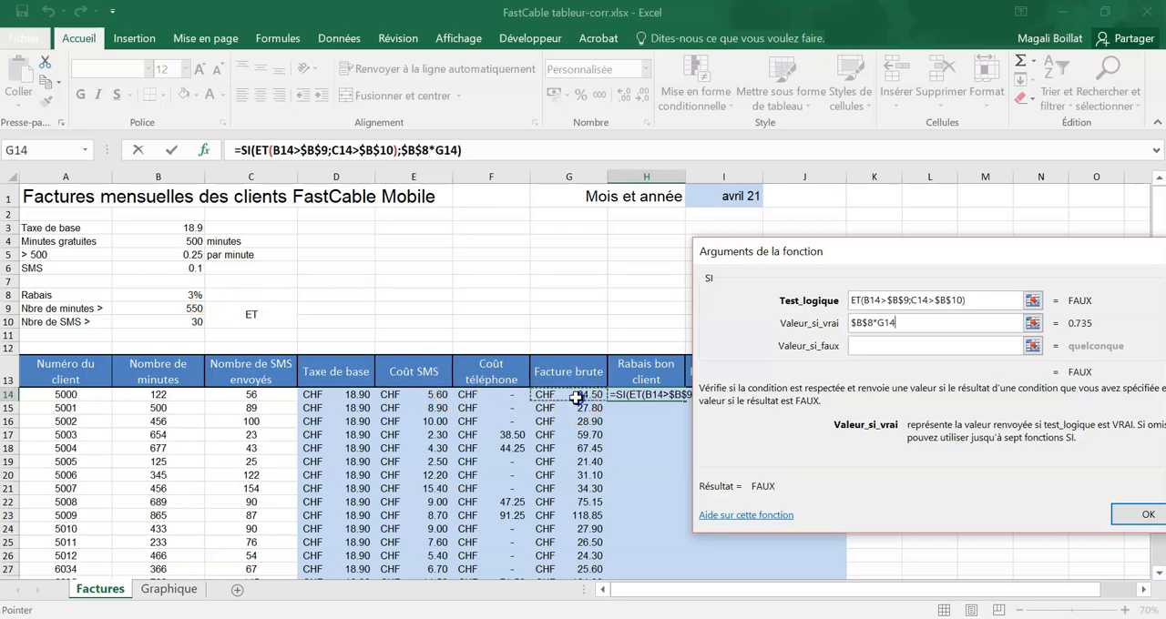
left_click(892, 343)
type("0")
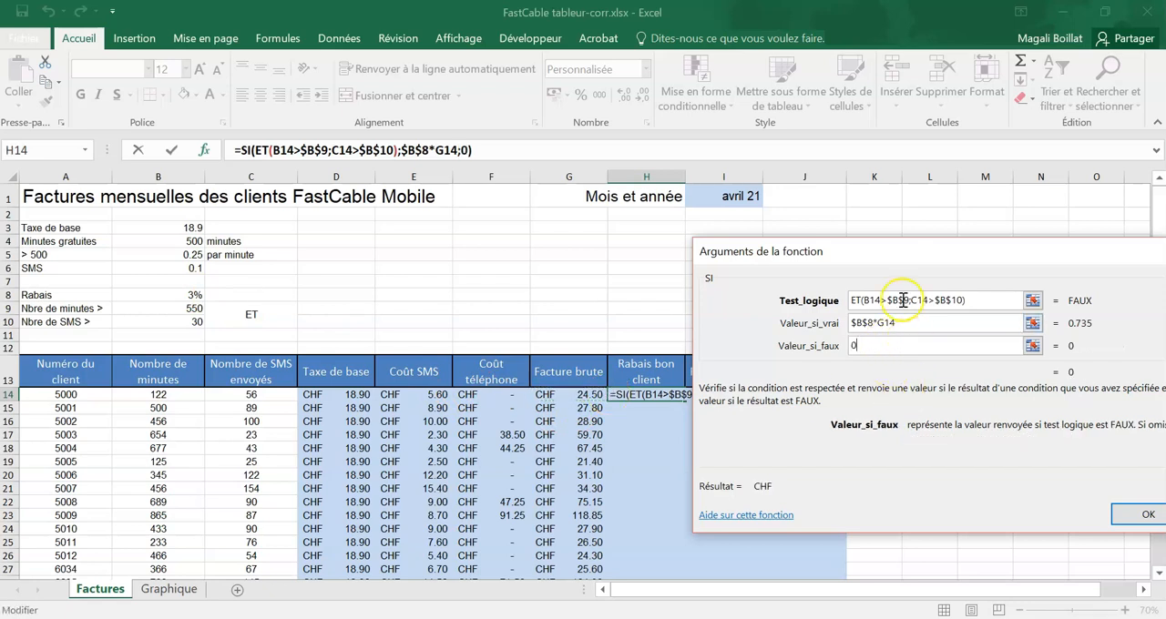
left_click(1133, 517)
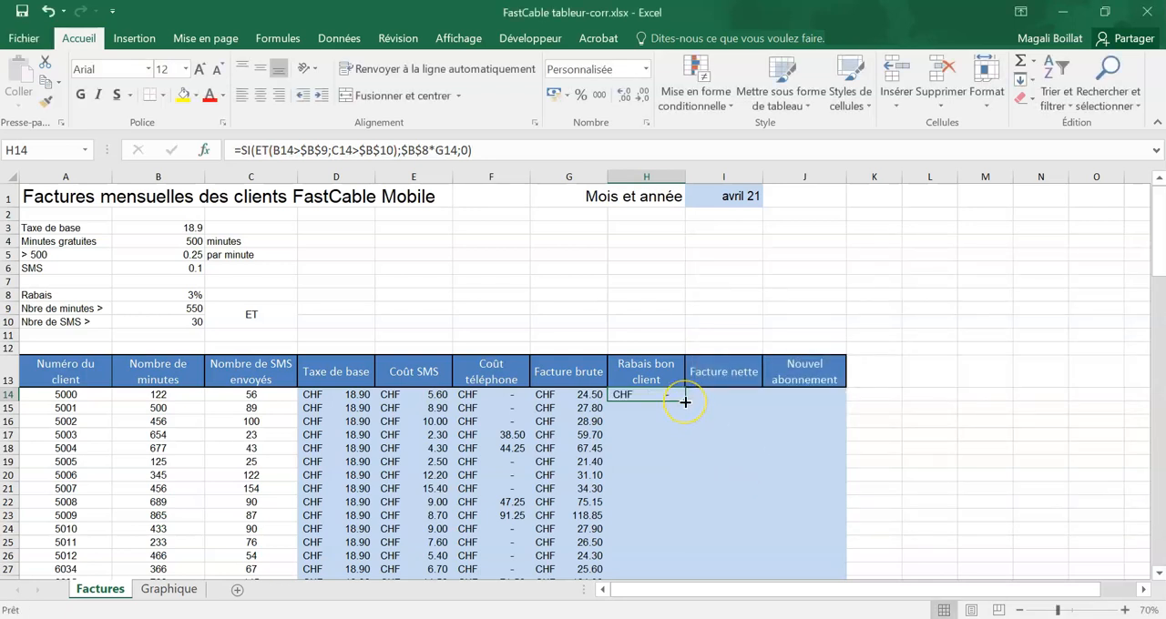
double_click(685, 402)
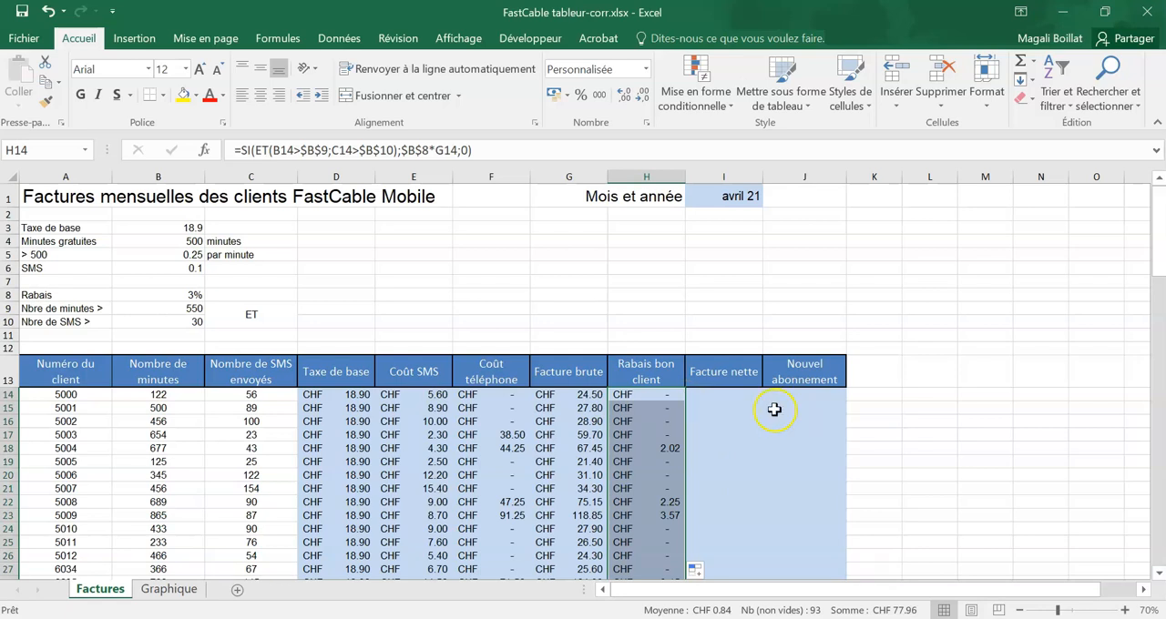
Step: Calculate the first client's "Facture nette" in I14 with =G14-H14 and fill it down the column
left_click(700, 405)
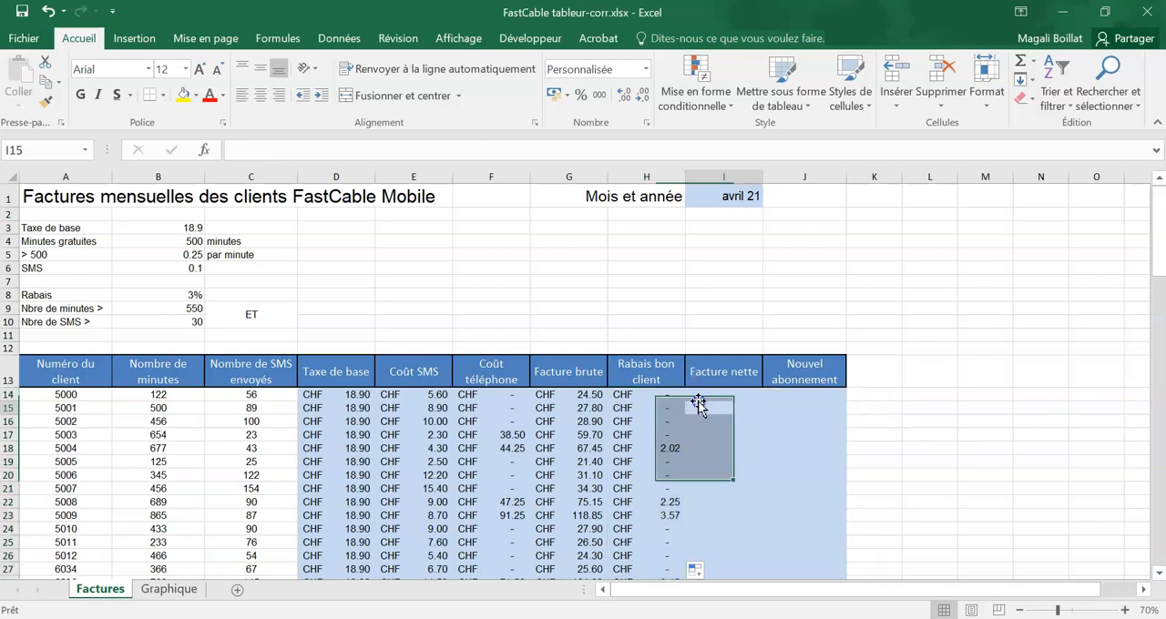
left_click(727, 396)
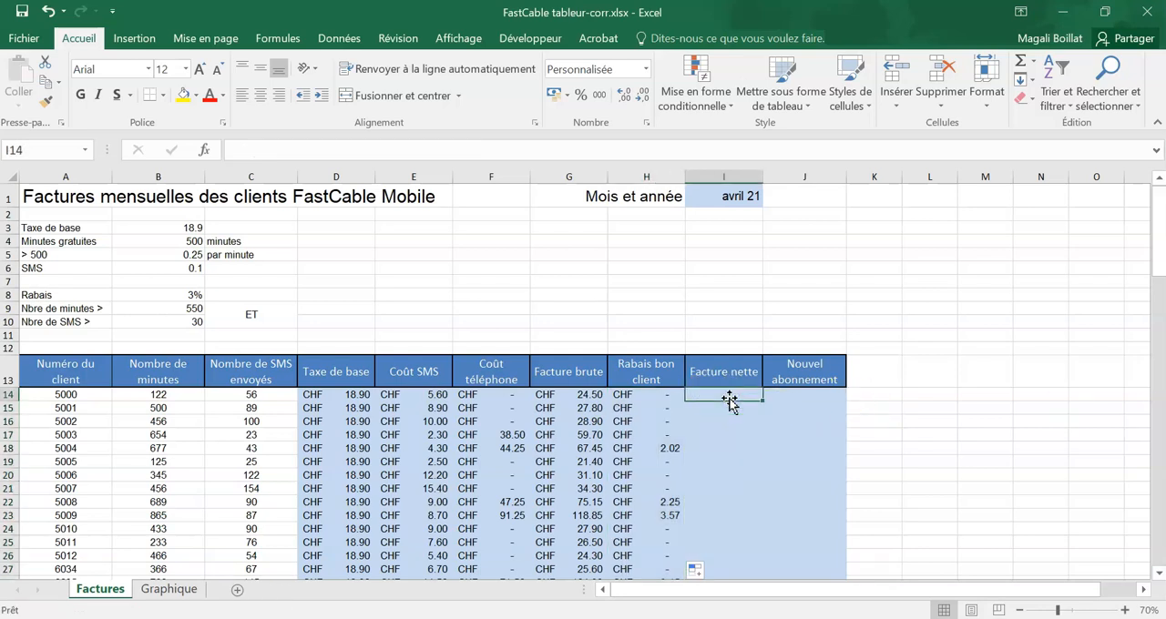
type("=")
left_click(548, 394)
type("-")
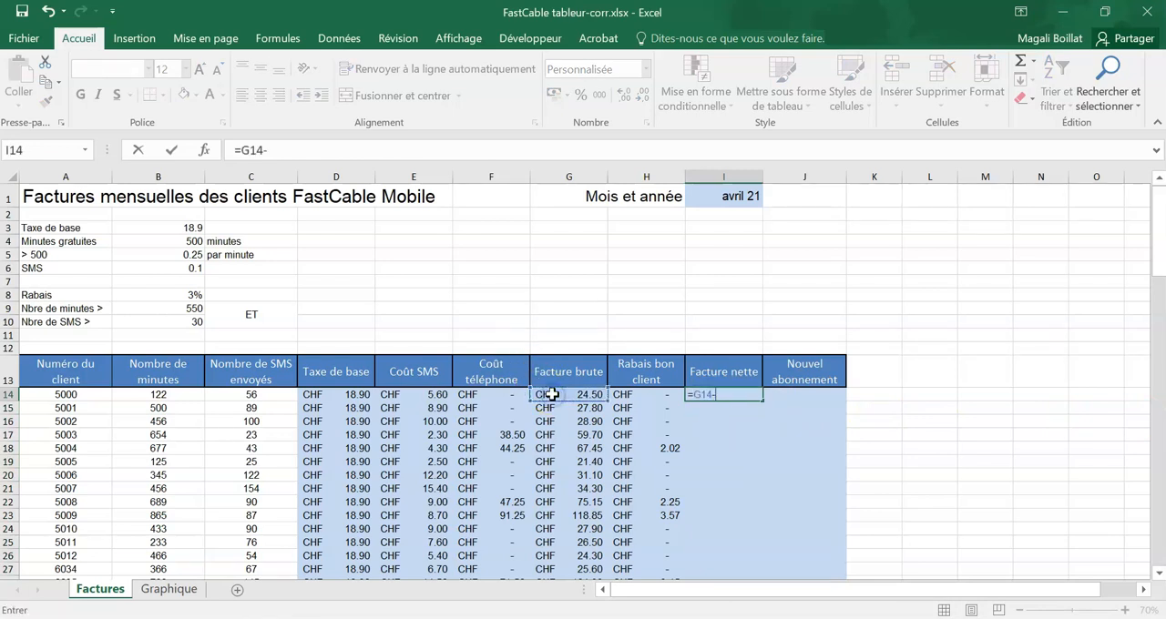
left_click(629, 393)
key("Return")
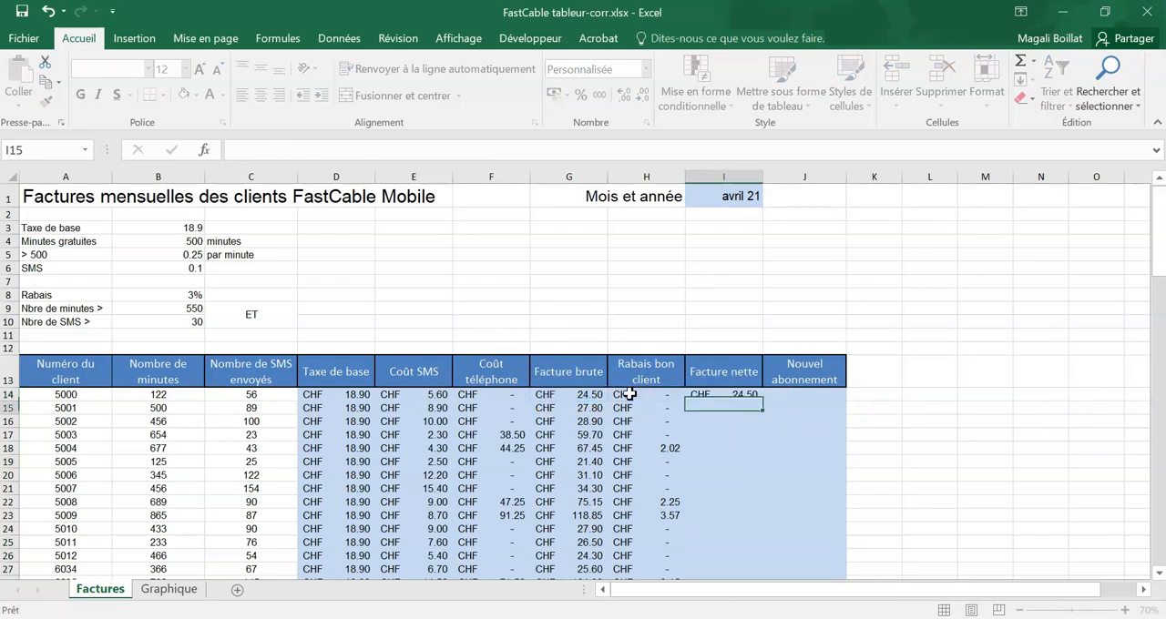
left_click(736, 396)
double_click(756, 398)
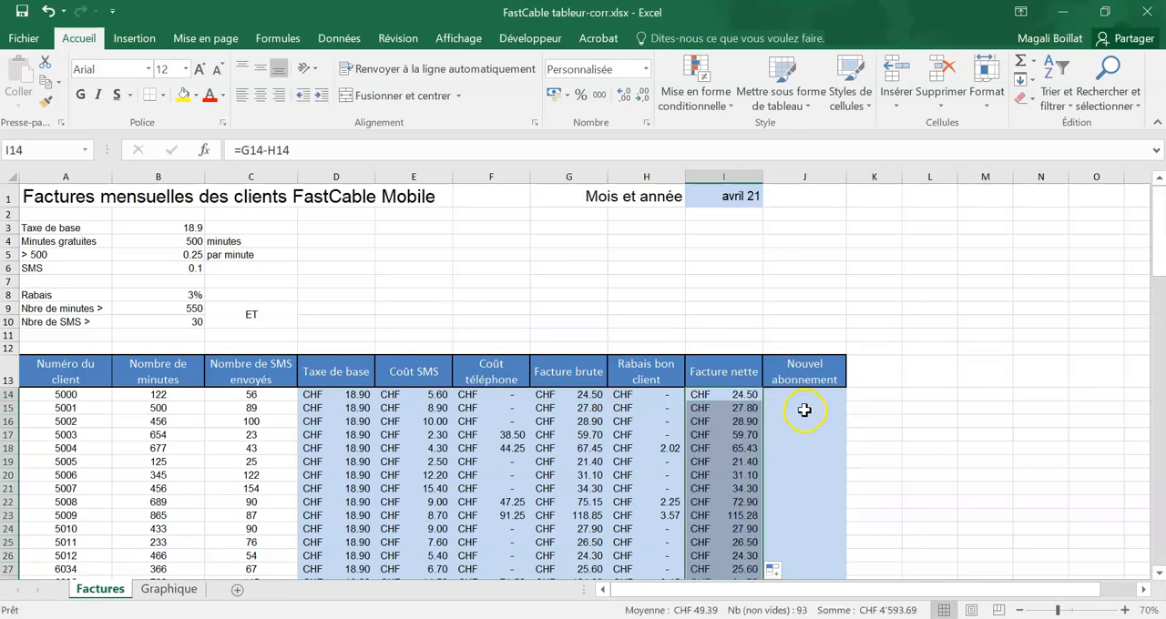
Step: Wrap the net invoice formula G14-H14 in I14 in the ARRONDI.AU.MULTIPLE function
left_click(744, 396)
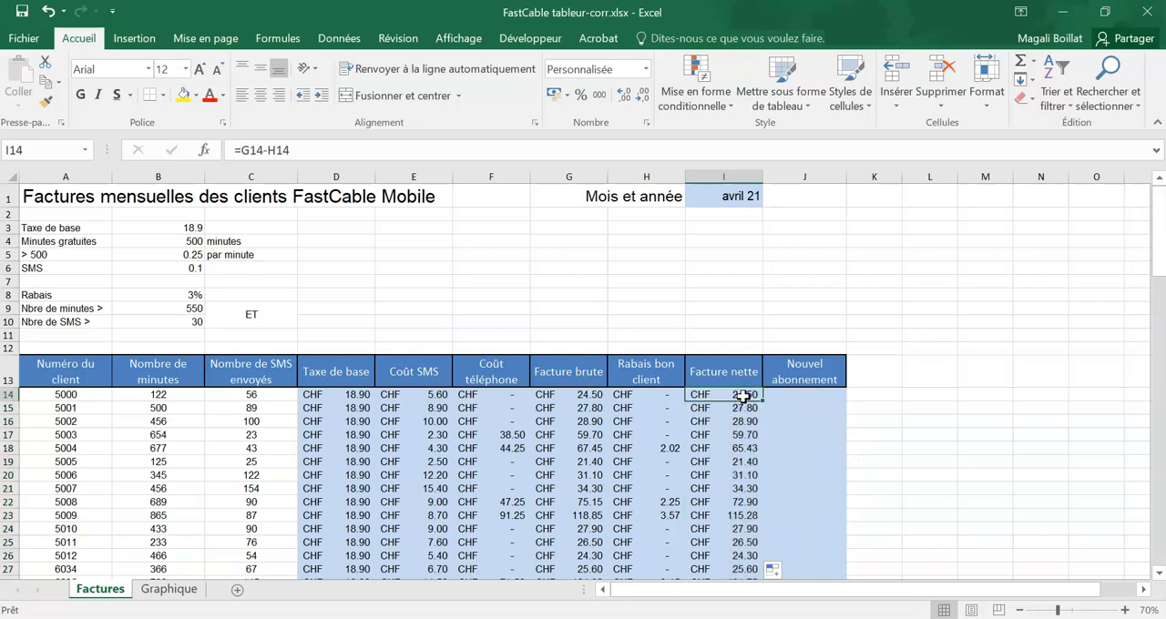
double_click(741, 396)
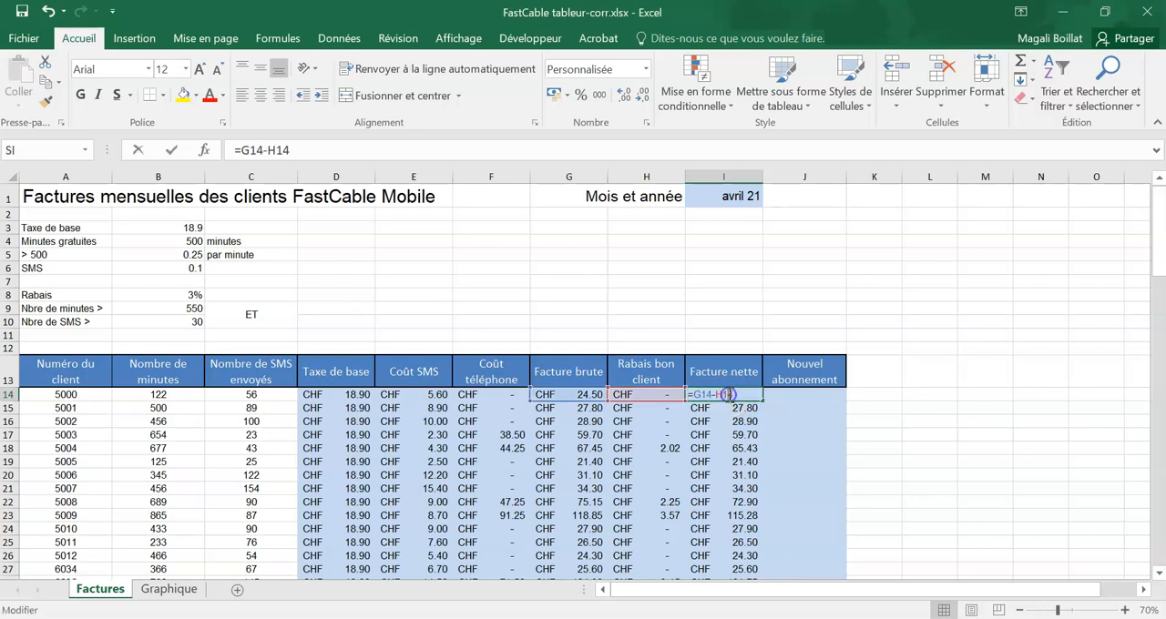
type("arrondi")
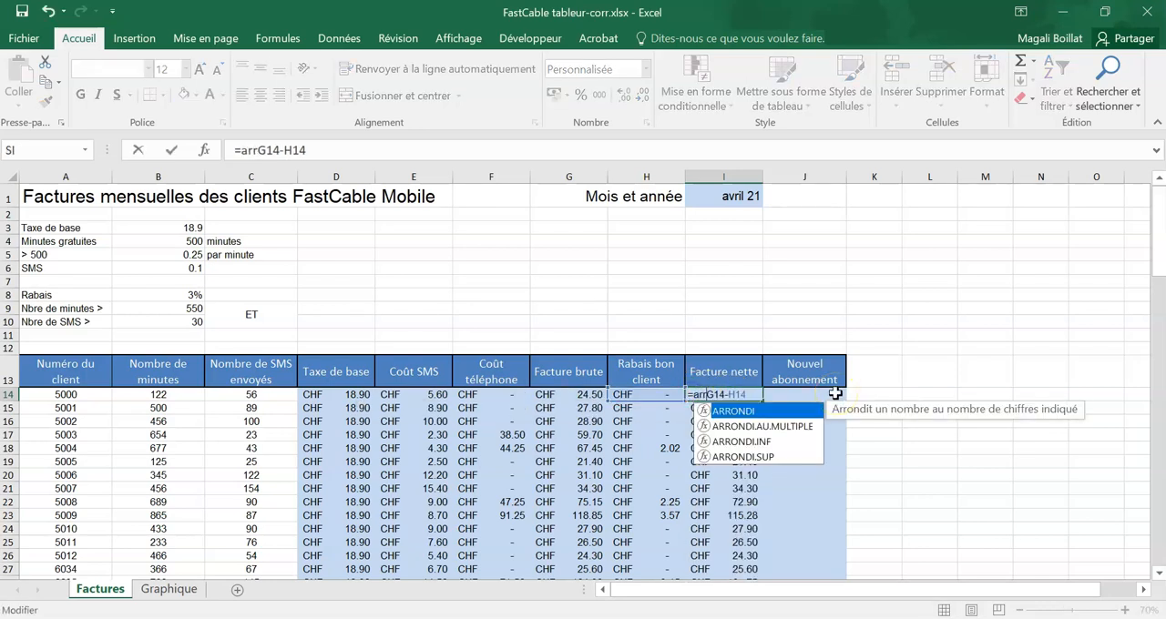
double_click(763, 427)
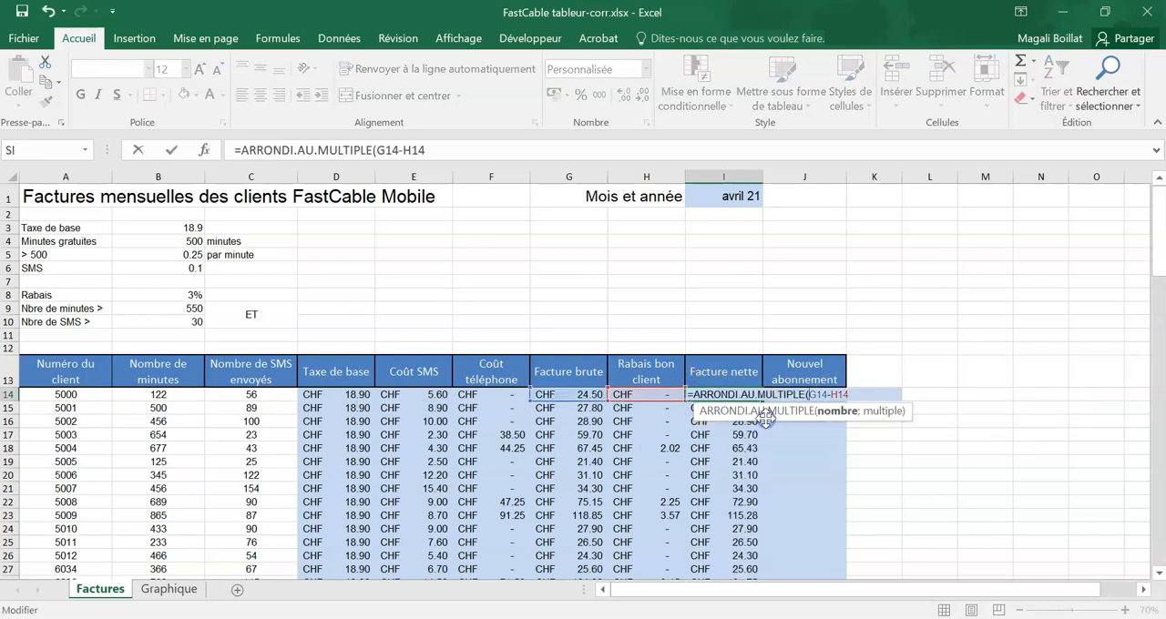
type(";")
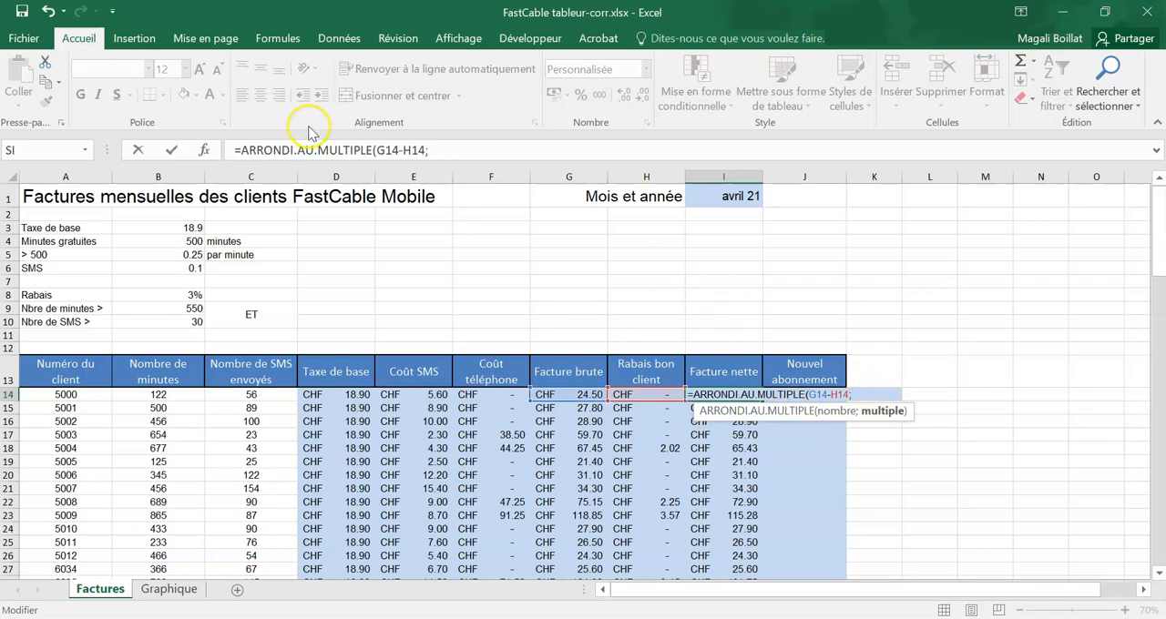
Step: Set the rounding multiple in I14 to 0.05 and fill the formula down the "Facture nette" column
left_click(204, 149)
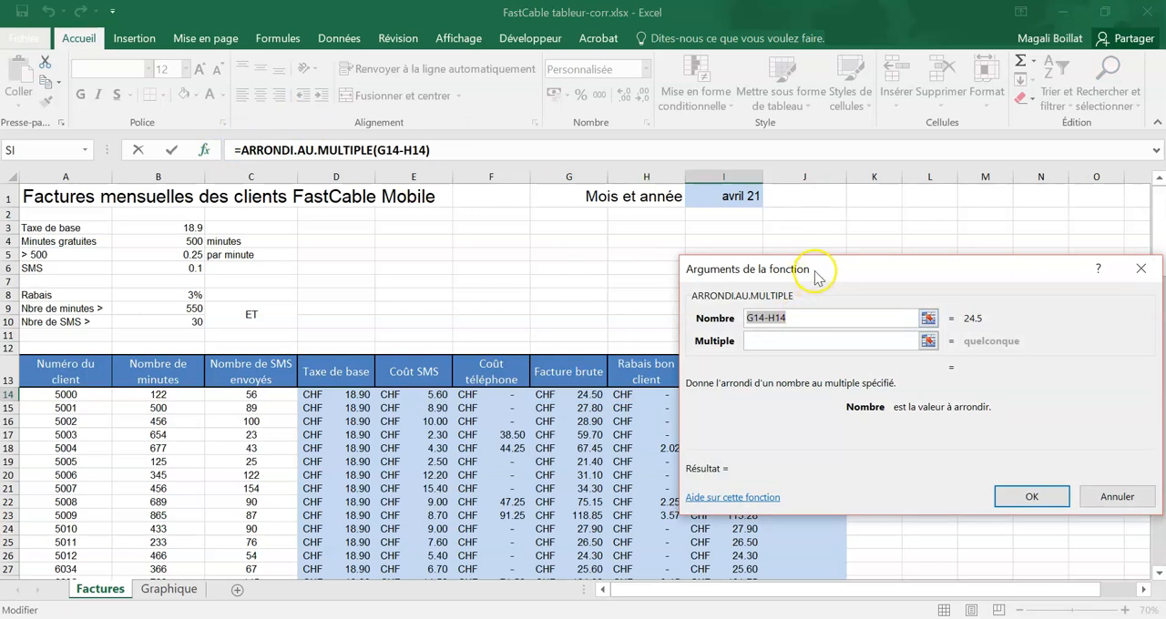
left_click_drag(790, 261, 456, 418)
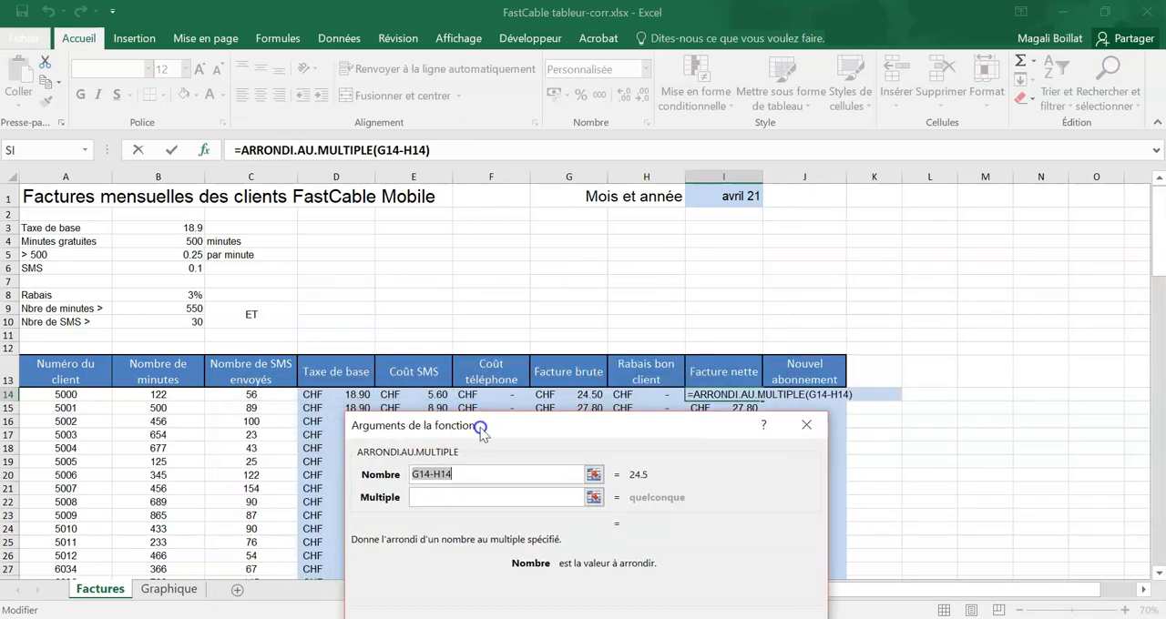
left_click(480, 496)
type("0.05")
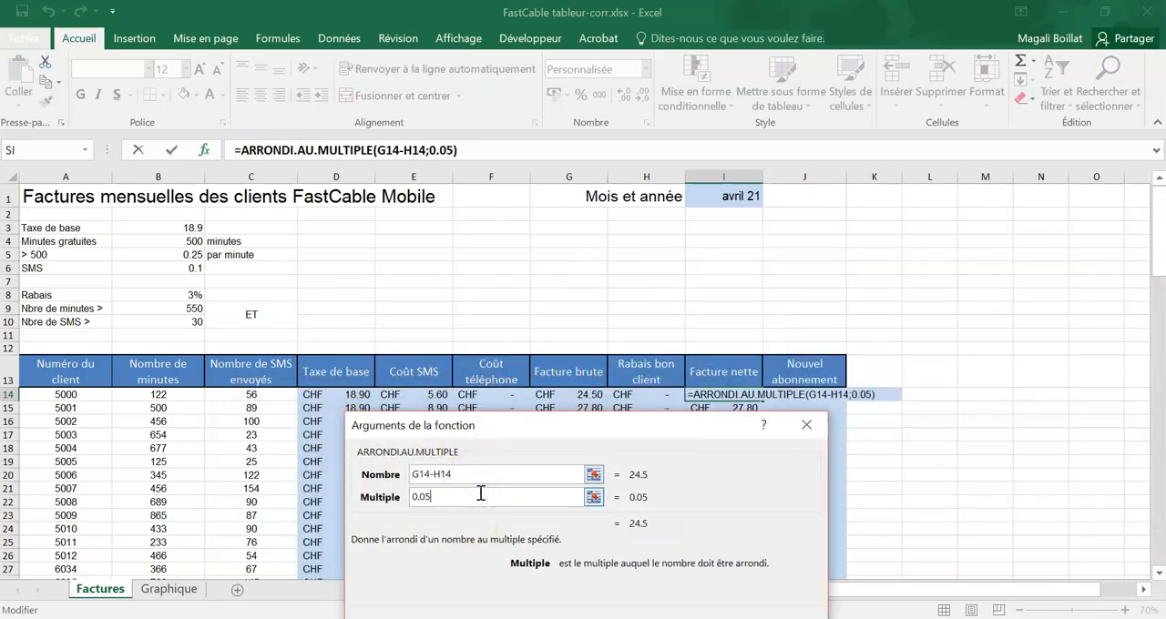
left_click_drag(556, 430, 499, 325)
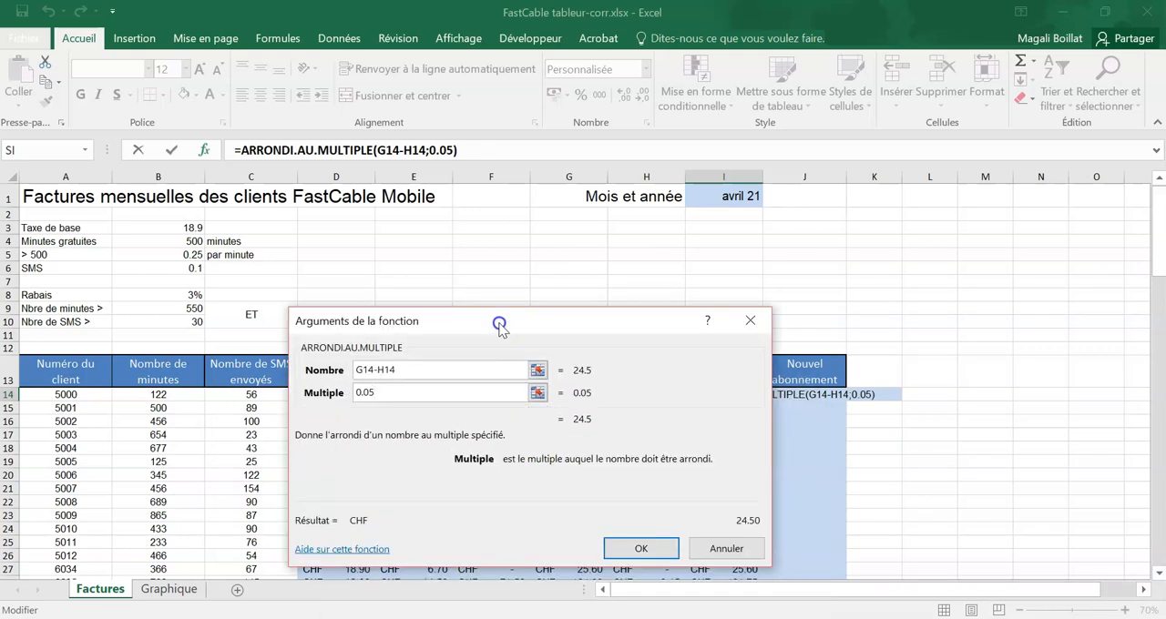
left_click(637, 551)
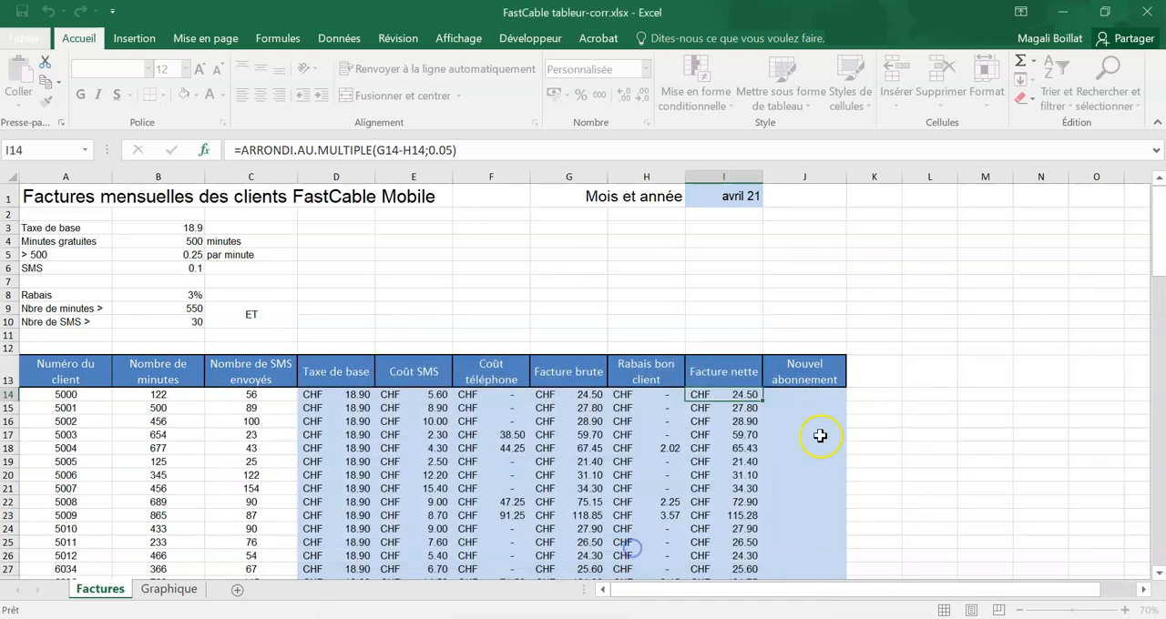
double_click(763, 402)
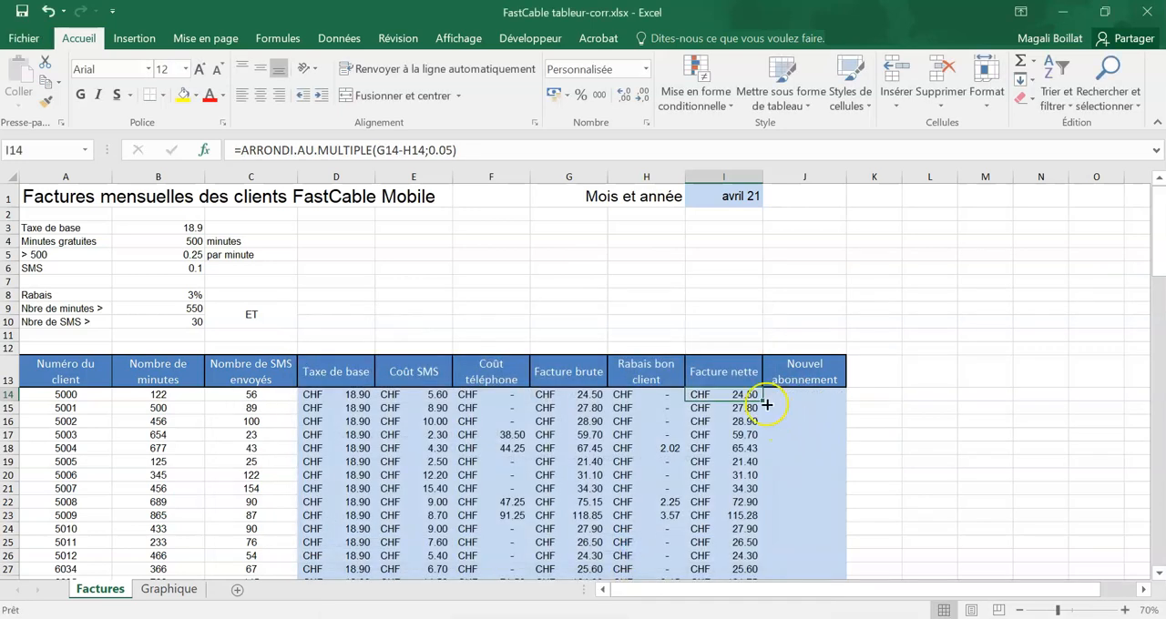
Step: Enter the first subscription's constants: "Mobile A" in E3, "Numéro client <" in F3 and 6000 in G3
left_click(818, 395)
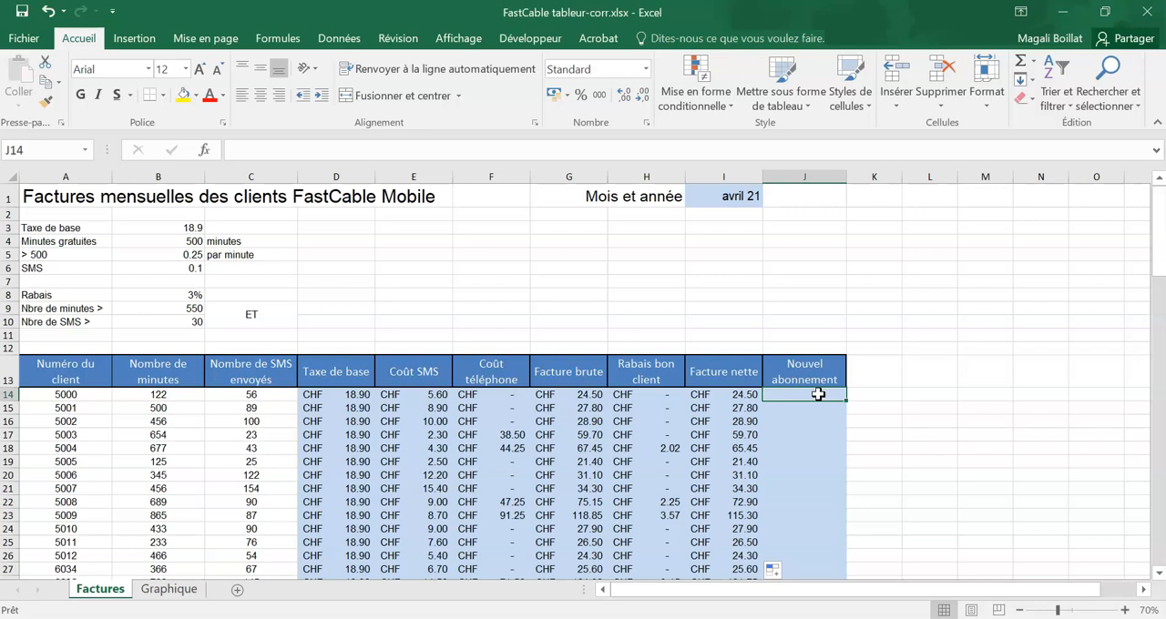
left_click(413, 228)
type("Mobile")
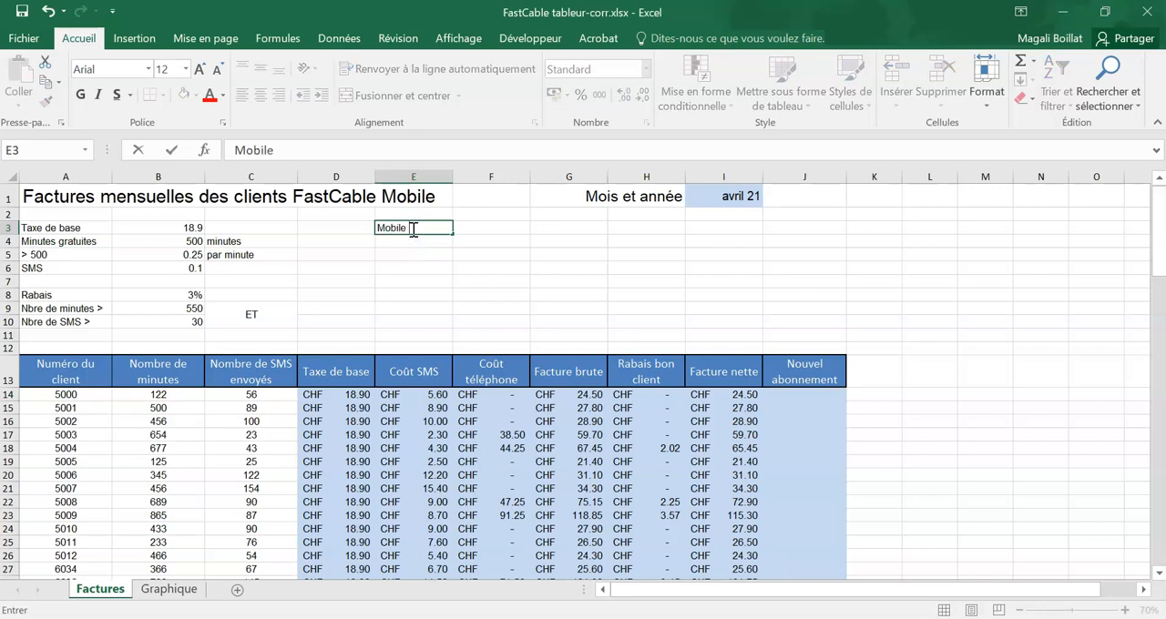
key("Return")
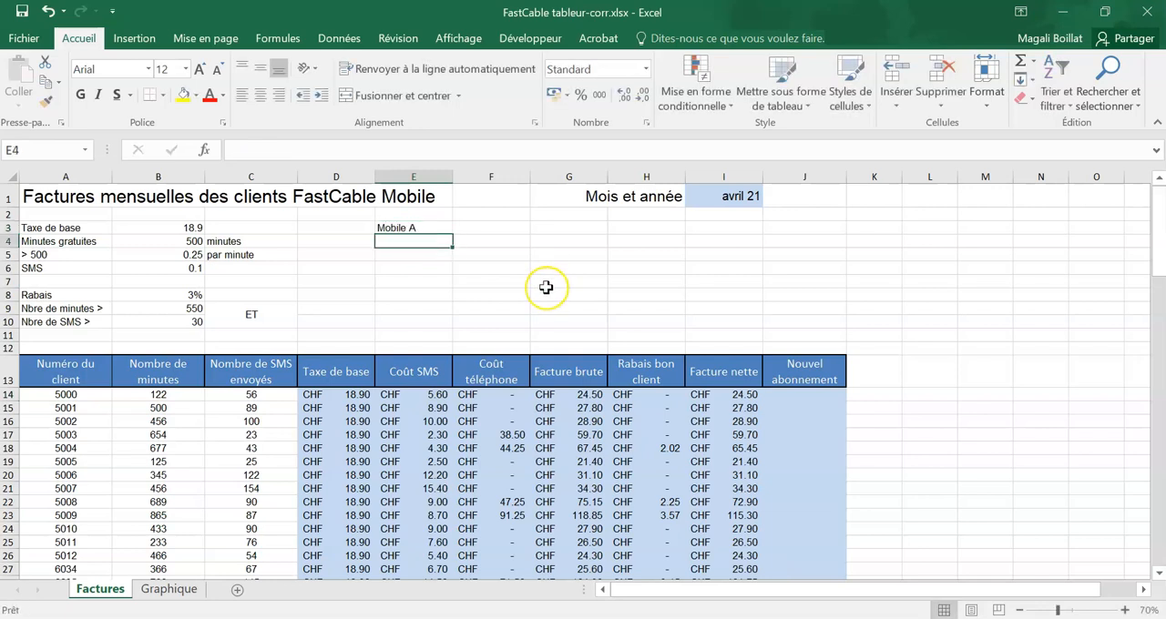
key("Right")
key("Up")
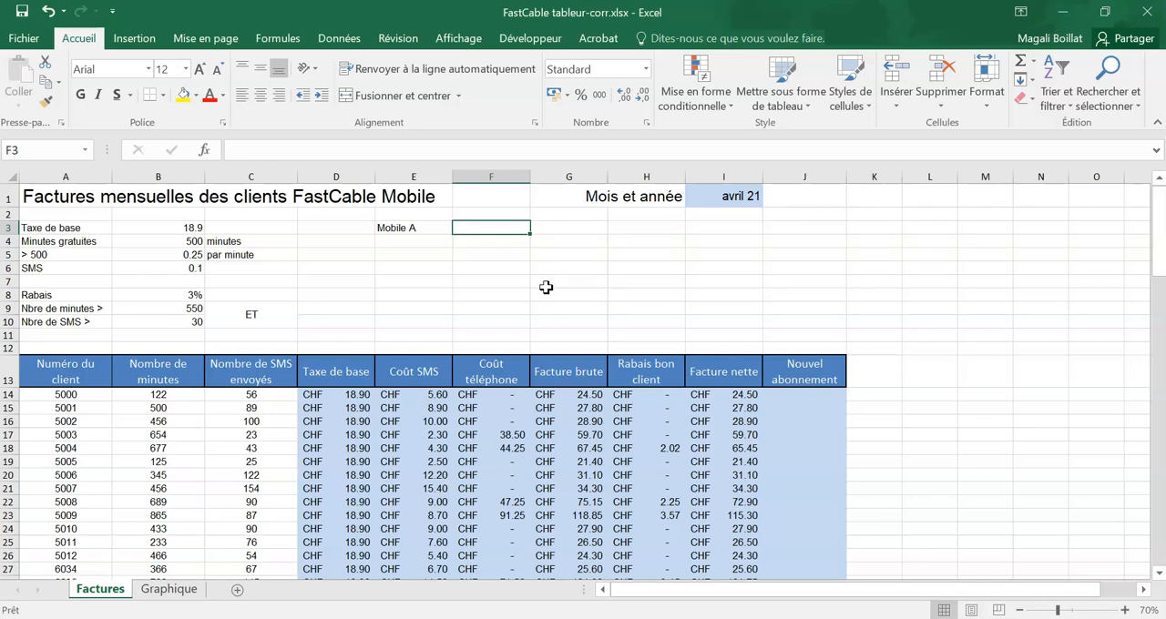
type("Numéro")
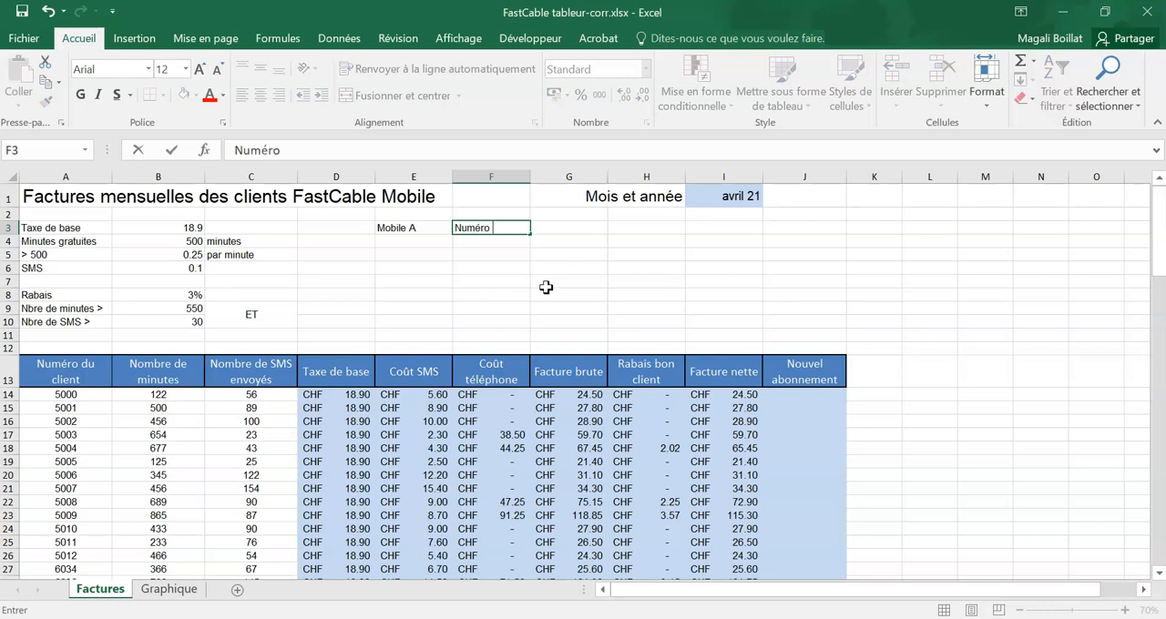
type(" client <")
key("Tab")
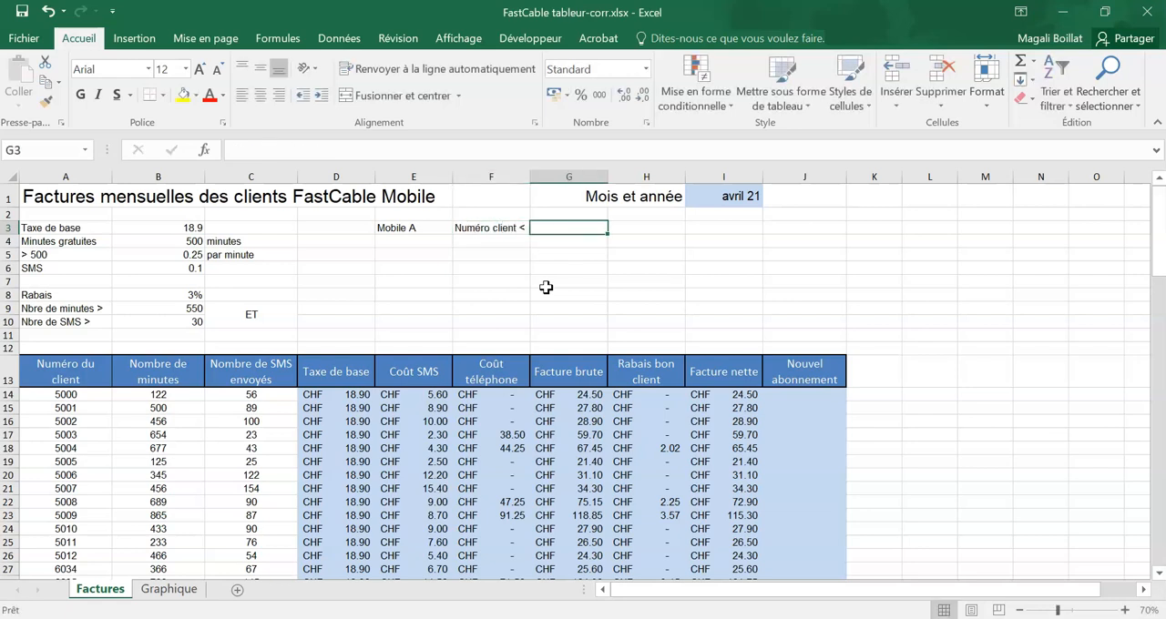
type("60")
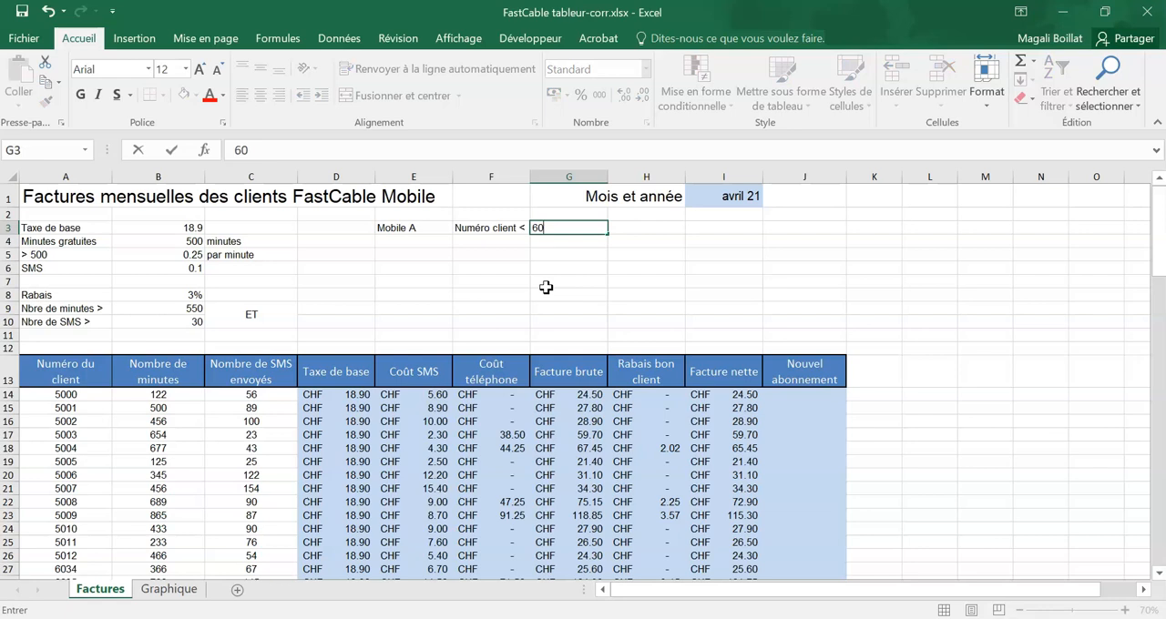
key("Return")
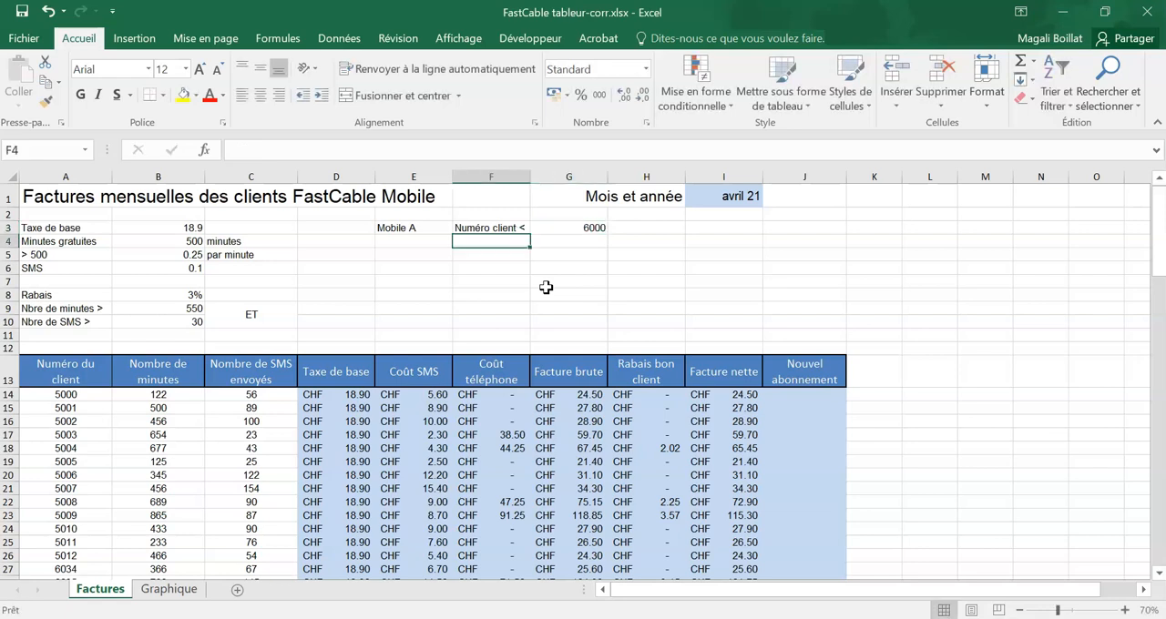
Step: Enter the subscription names "Mobile B" in E4 and "Mobile C" in E5
key("Left")
type("Mo")
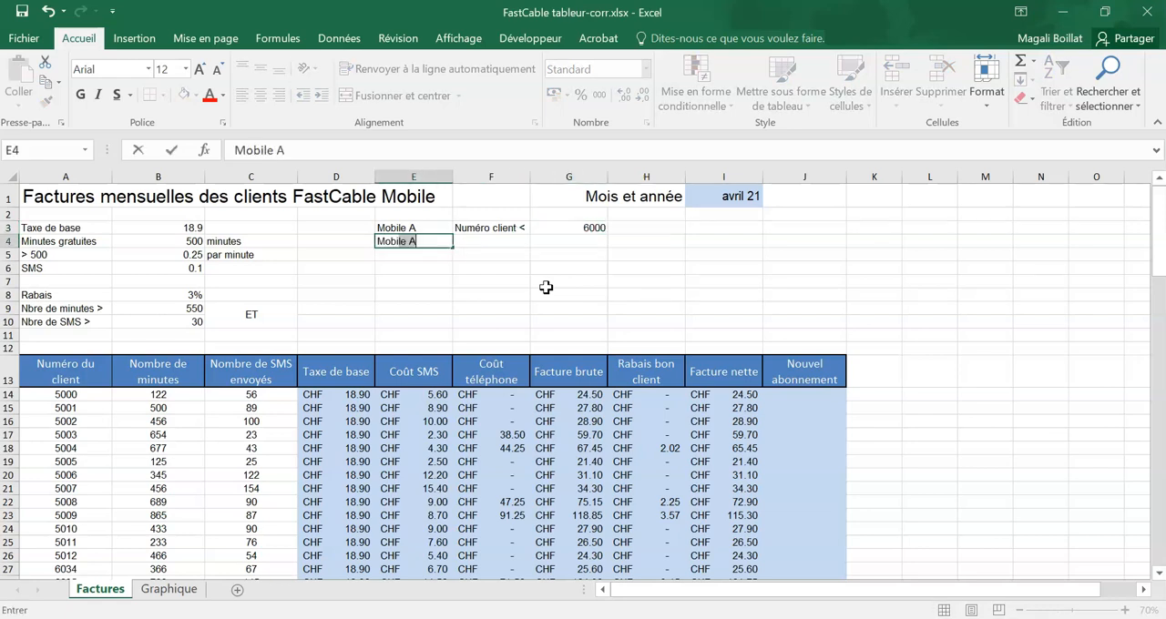
type("B")
key("Return")
type("M")
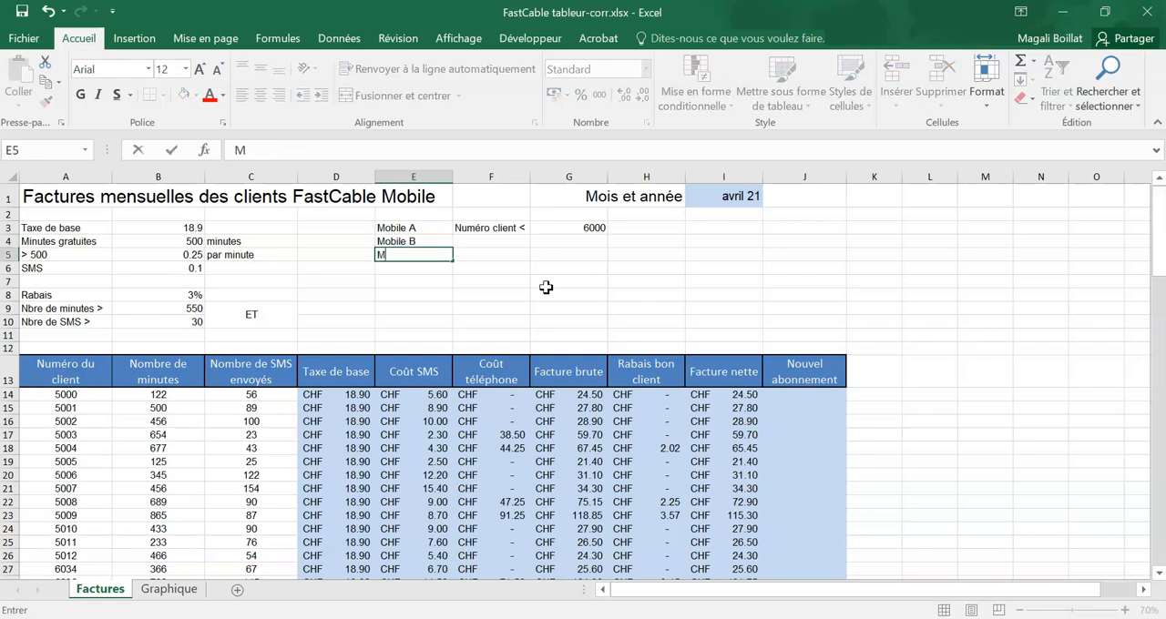
type("obile C")
Step: Enter the Mobile C criterion with "Numéro client >" in F5 and 8000 in G5
key("Right")
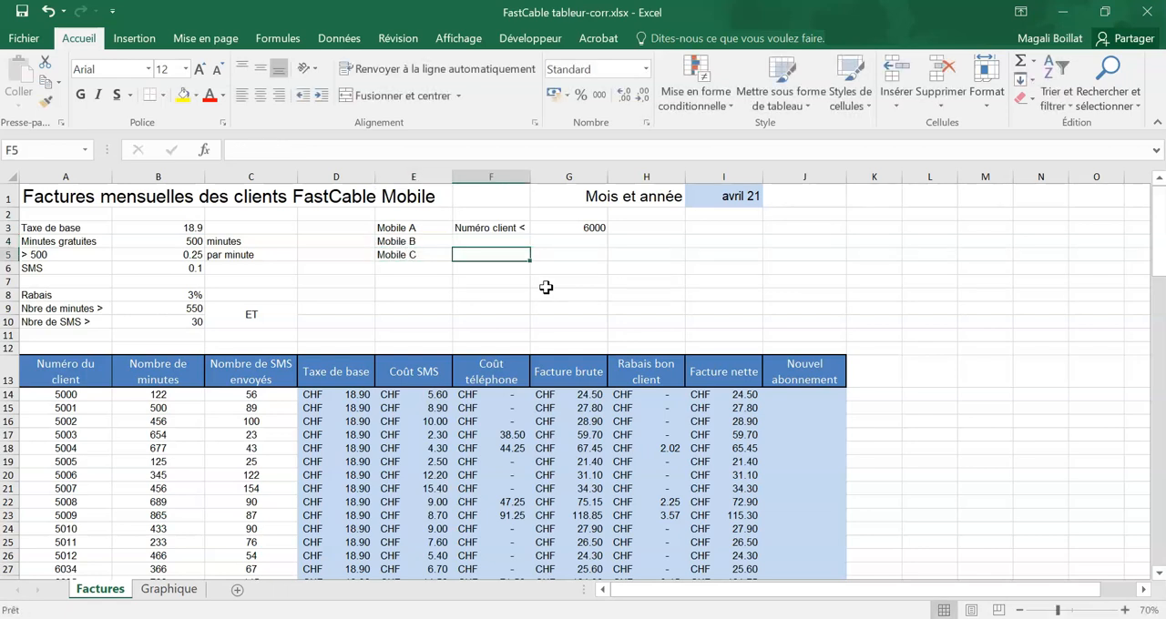
type("Numéro de")
key("BackSpace")
type("clie")
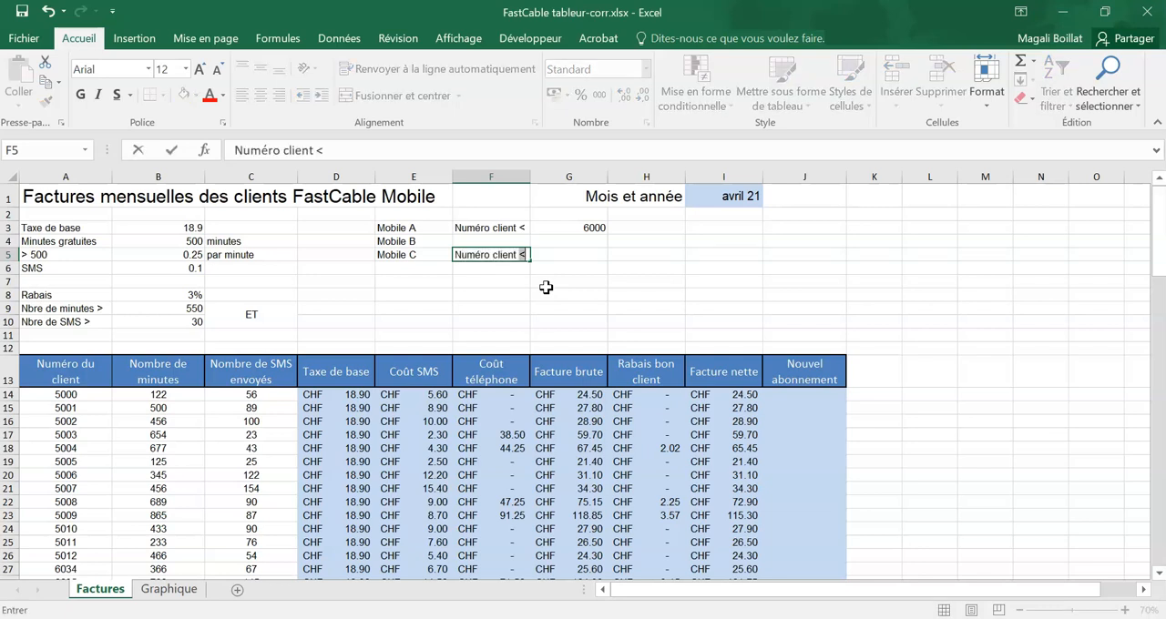
type("nt >")
key("Tab")
type("8")
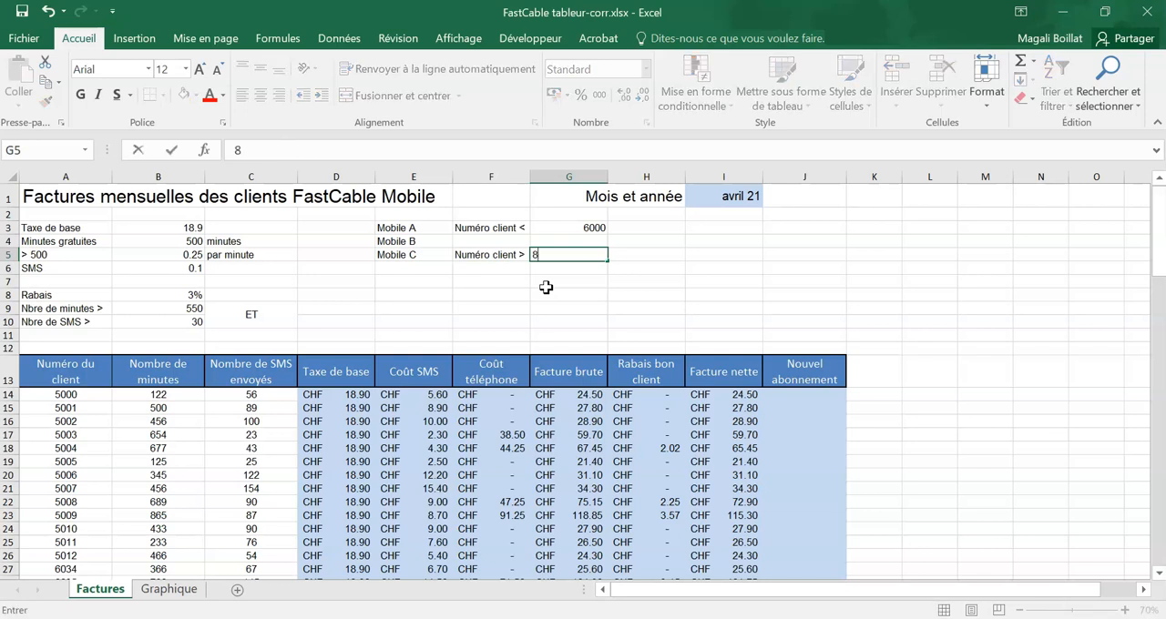
Step: Enter the Mobile B criterion "Numéro de client entre 6000 et 8000" in F4
key("Up")
key("Left")
type("Num")
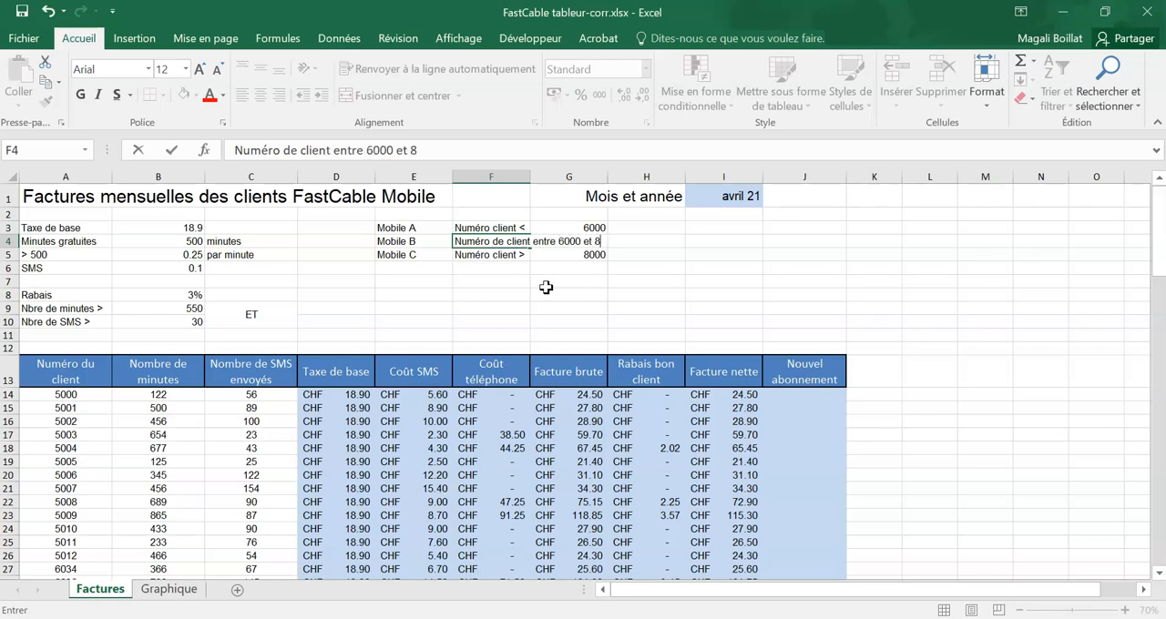
key("Return")
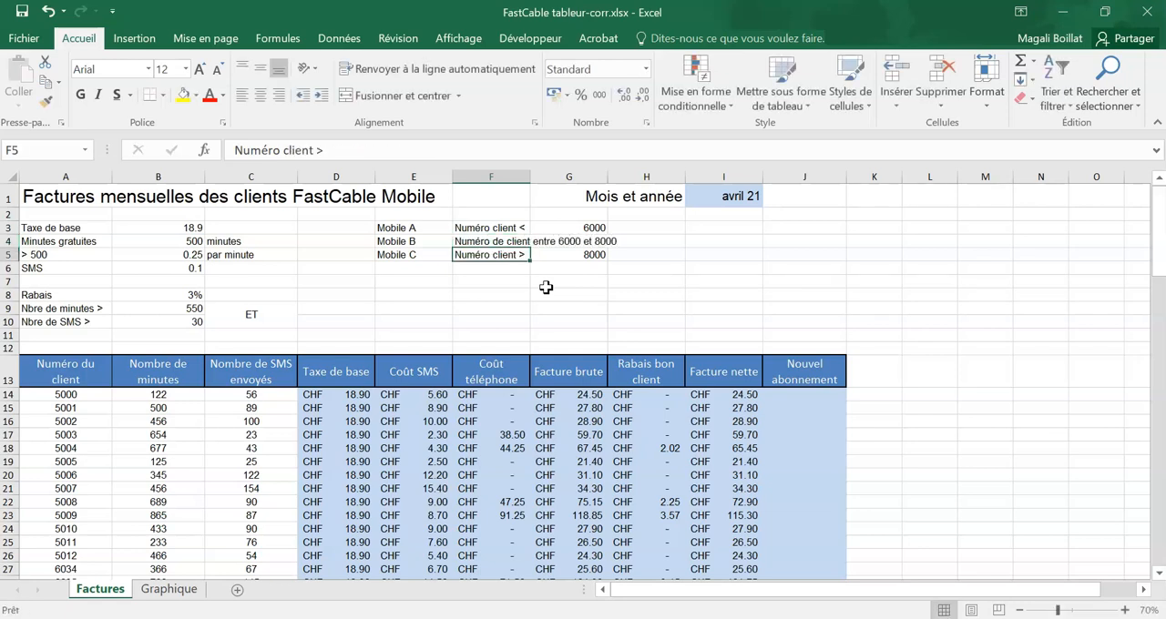
Step: Start an SI formula in J14 under "Nouvel abonnement" with the logical test A14<$G$3
left_click(791, 395)
type("=si(")
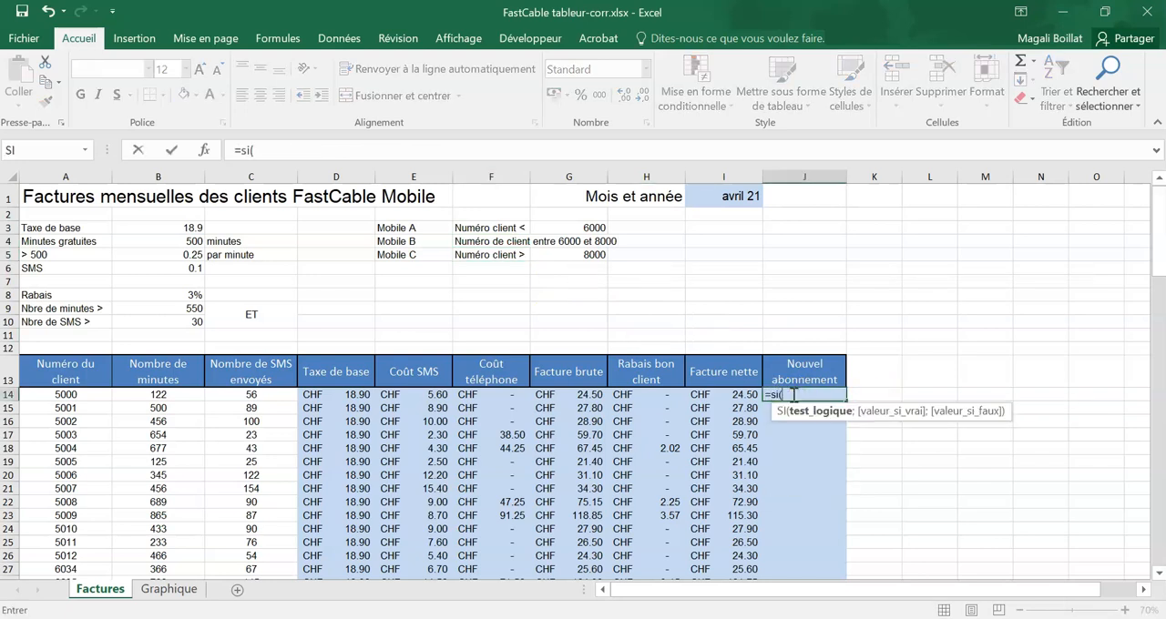
left_click(204, 149)
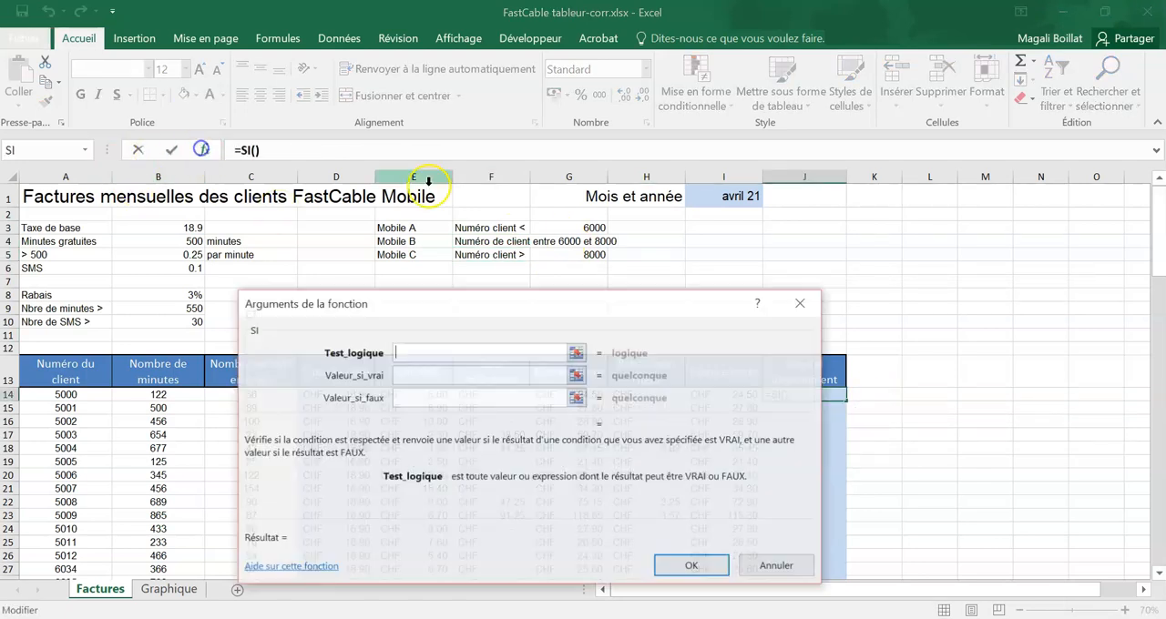
left_click_drag(529, 307, 543, 419)
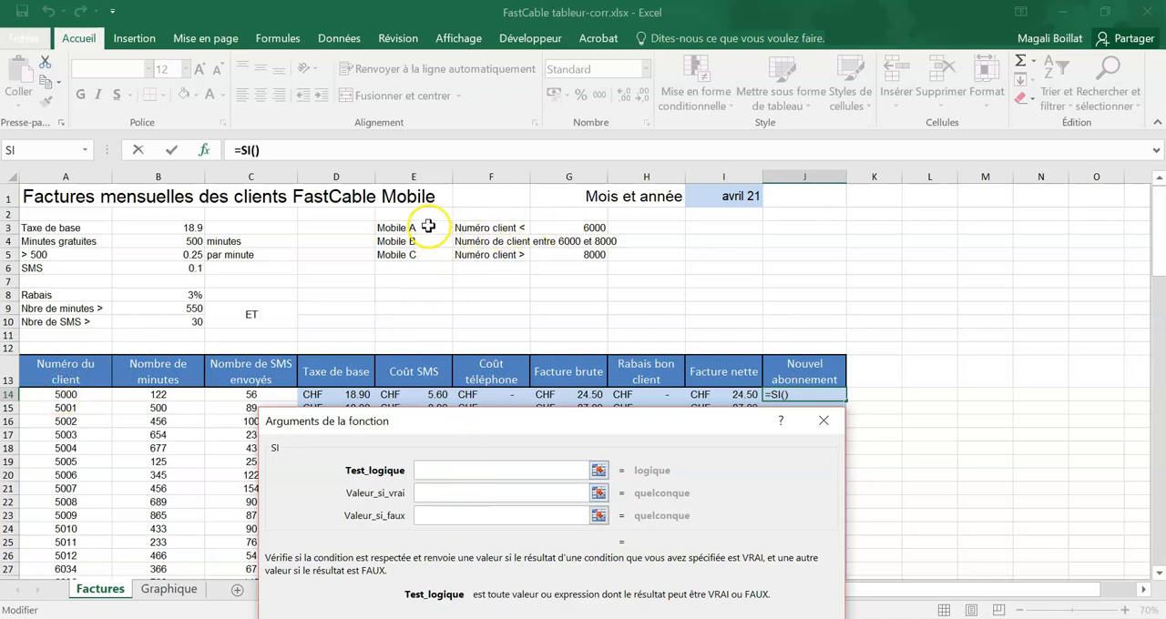
left_click(426, 472)
left_click(71, 394)
type("<")
left_click(581, 229)
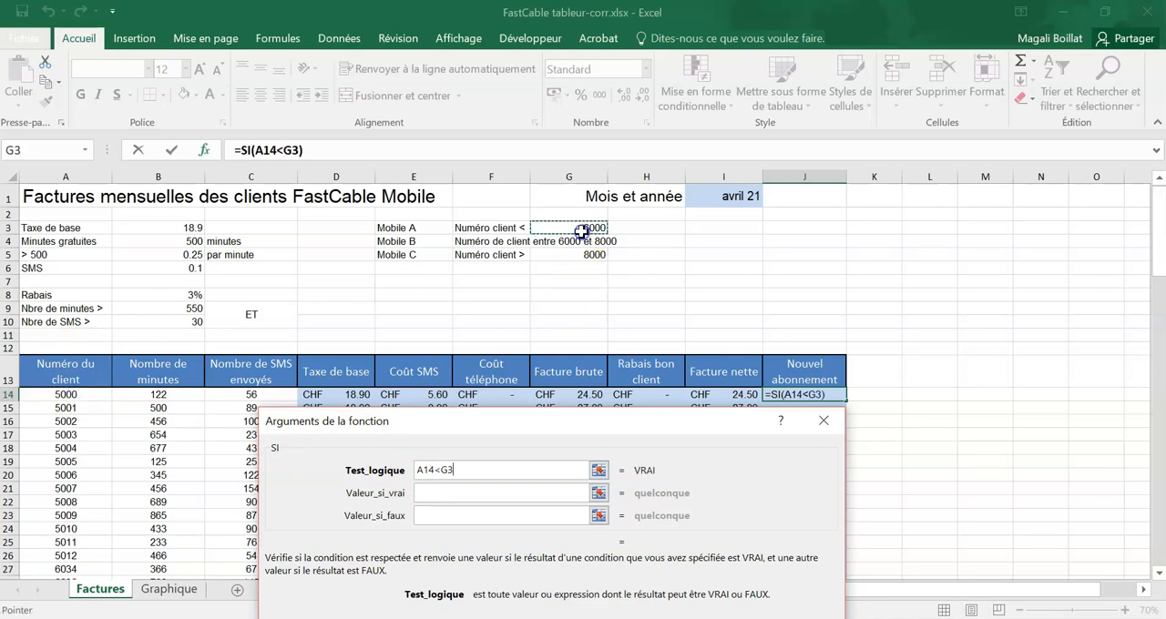
key("F4")
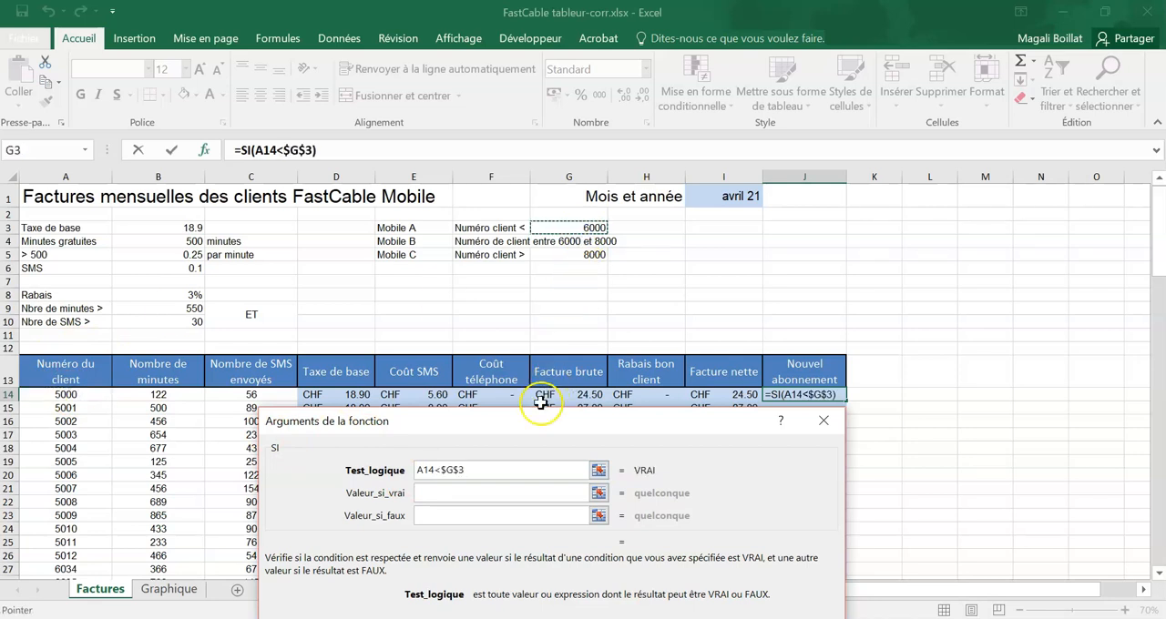
Step: Set the SI formula's value if true in J14 to the Mobile A cell, $E$3
left_click(503, 493)
left_click(428, 227)
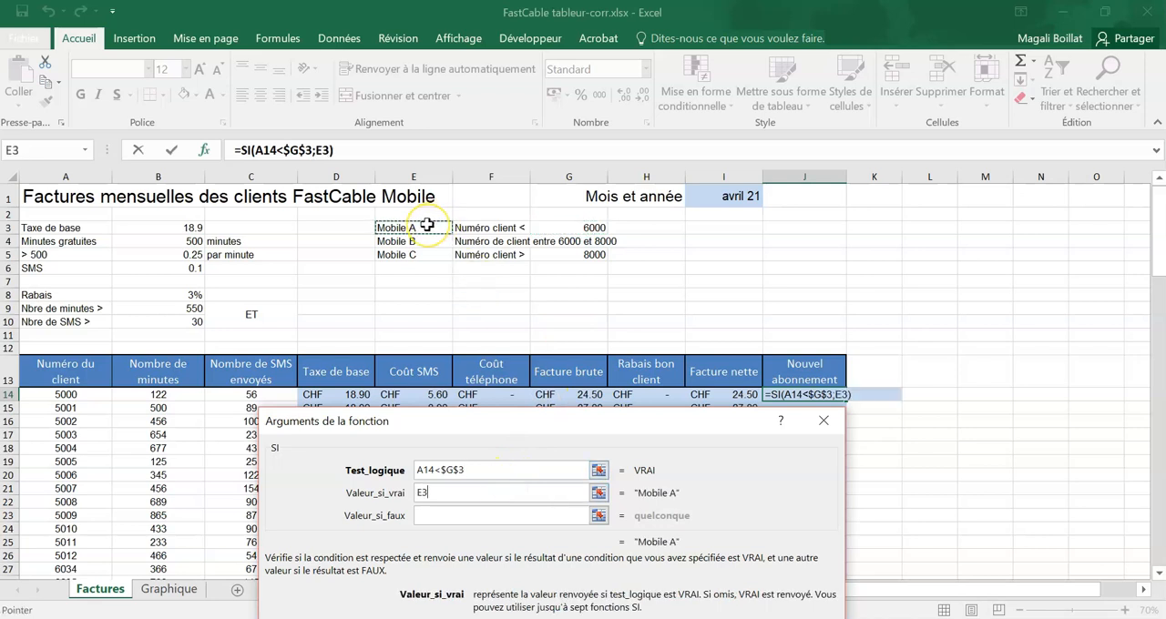
key("F4")
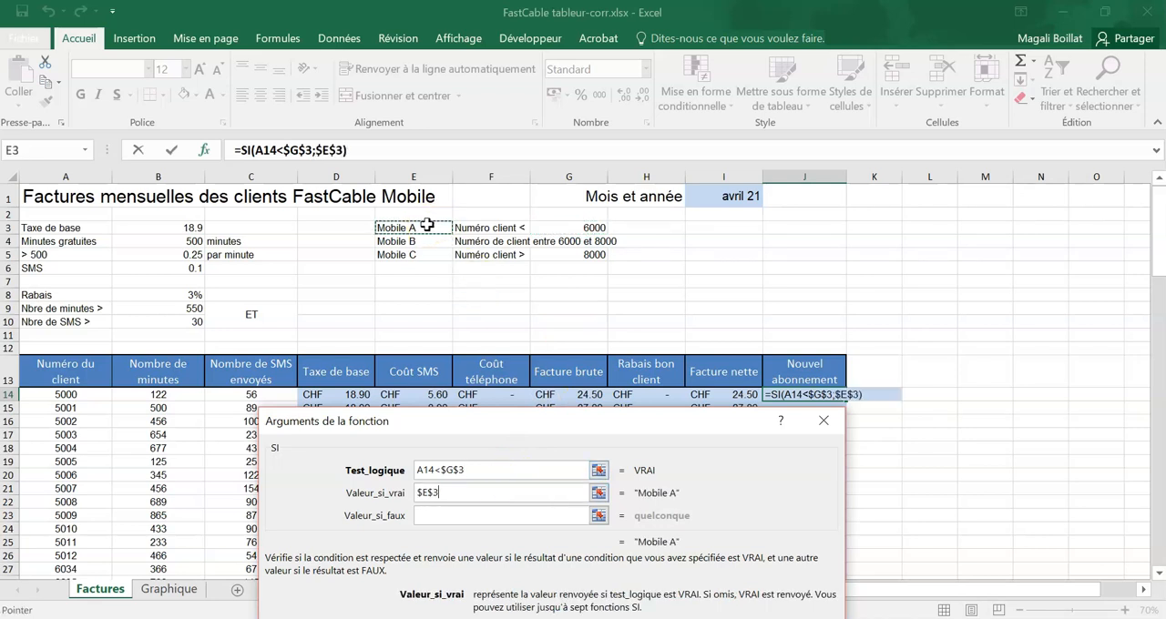
Step: Nest a second SI as the value if false in J14, with the logical test A14>$G$5
left_click(438, 515)
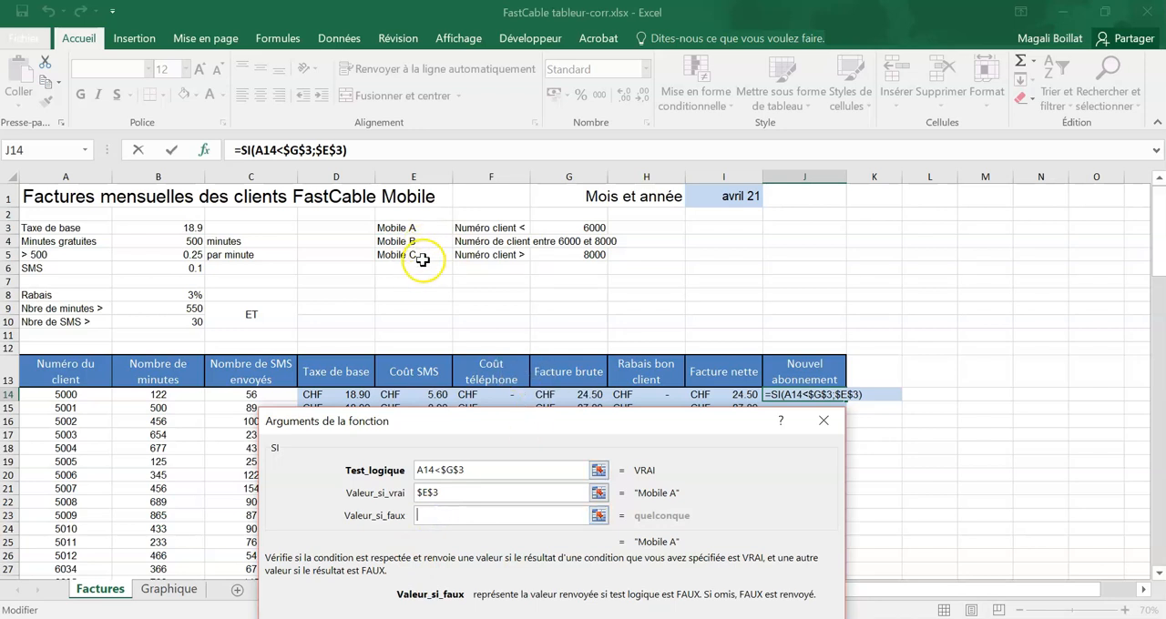
left_click(85, 149)
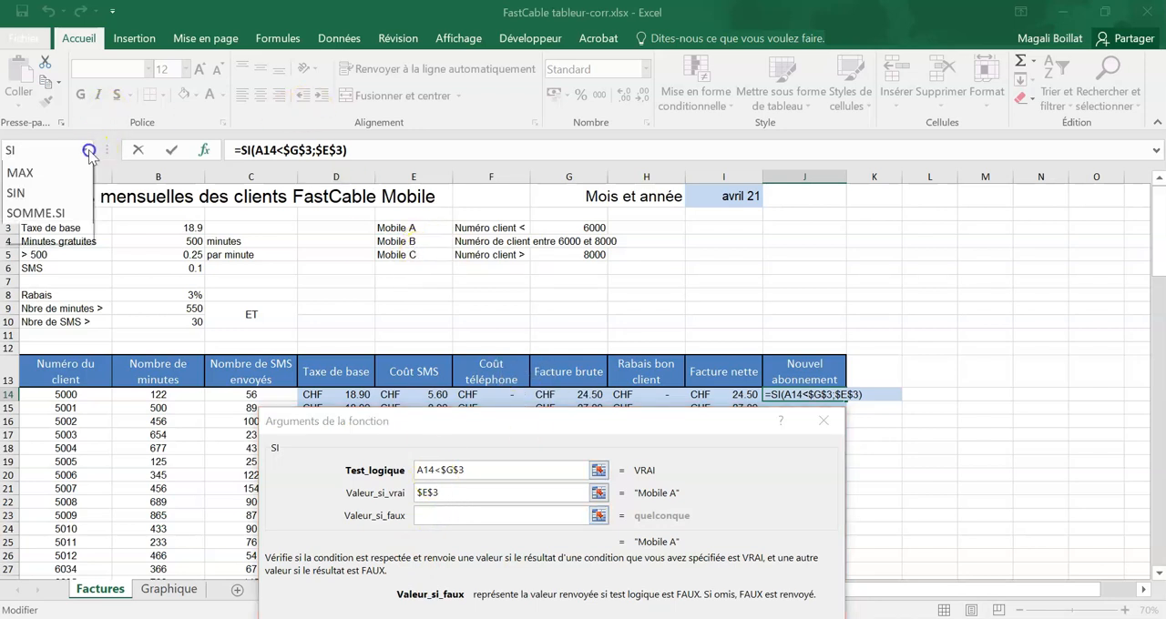
left_click(53, 175)
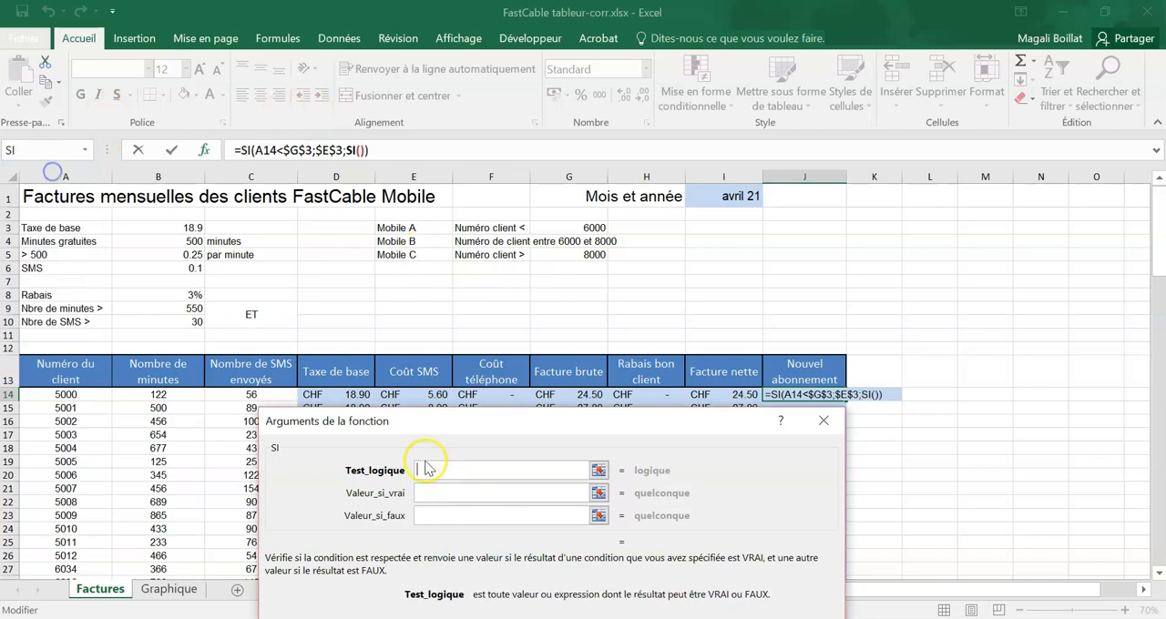
left_click(57, 395)
type(">")
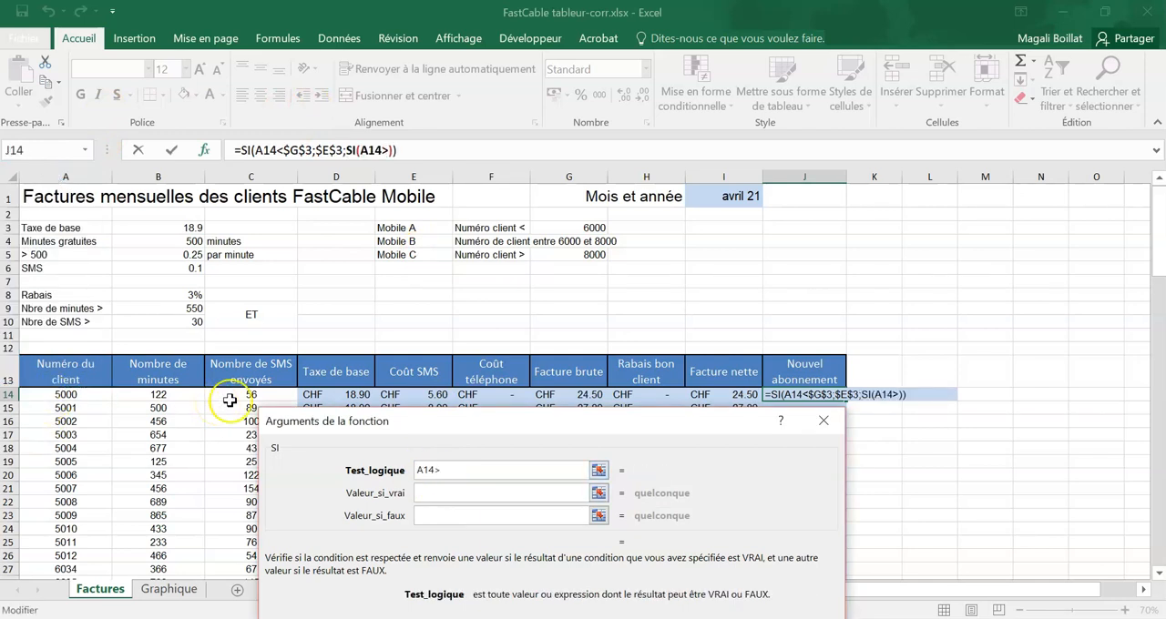
left_click(578, 254)
key("F4")
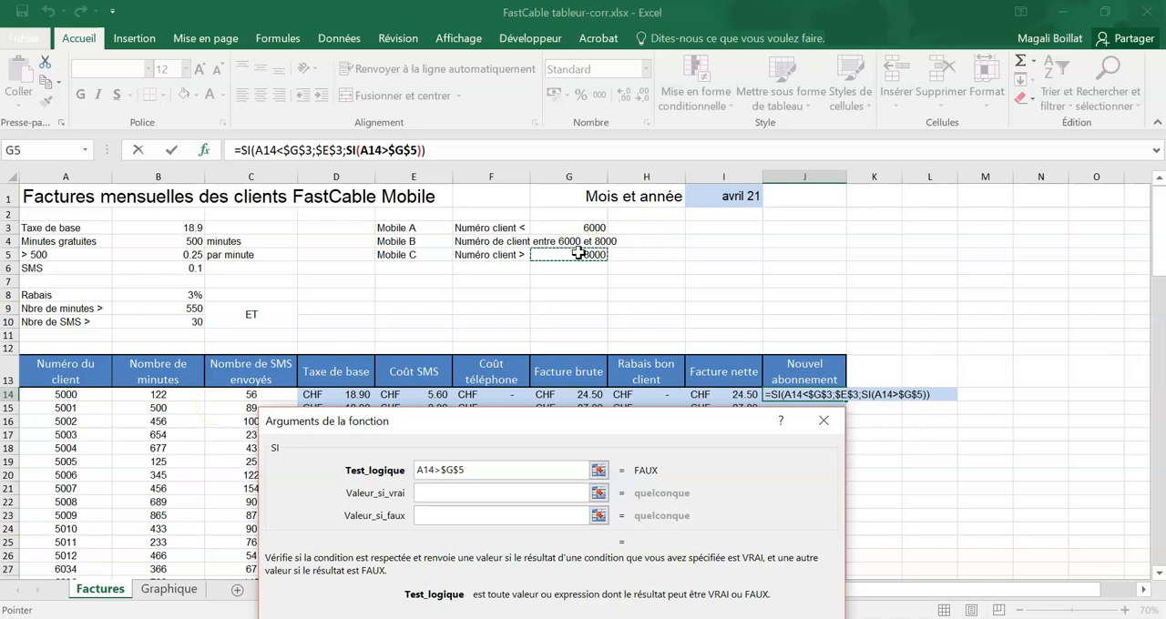
Step: Set the nested SI's value if true to $E$5 and its value if false to $E$4, and validate the J14 formula
left_click(491, 492)
left_click(428, 256)
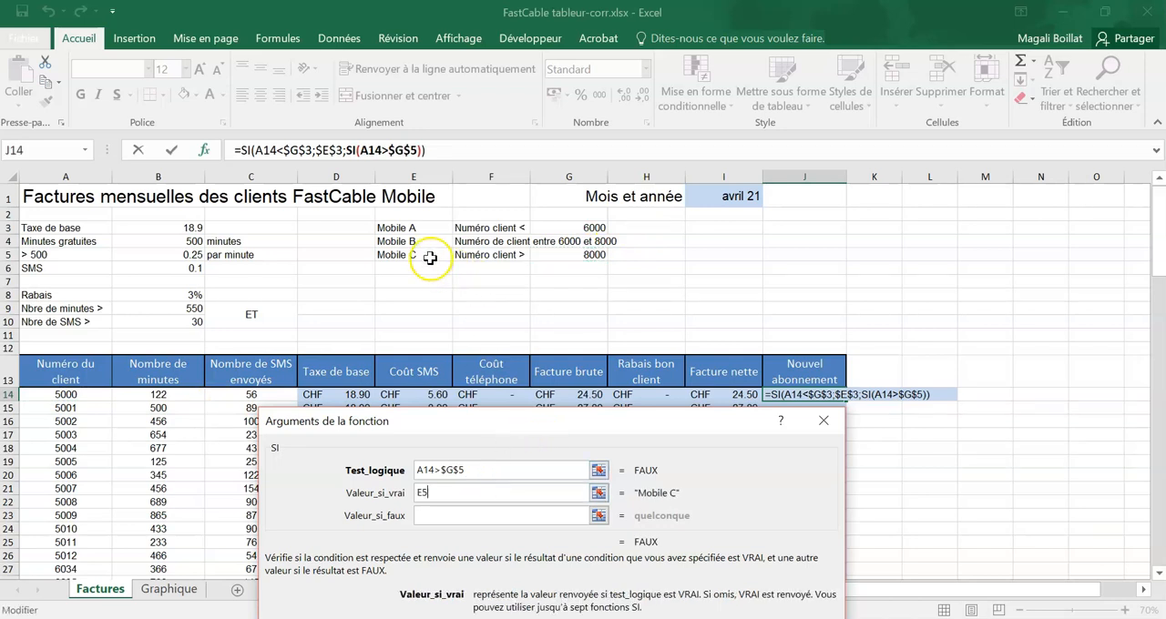
key("F4")
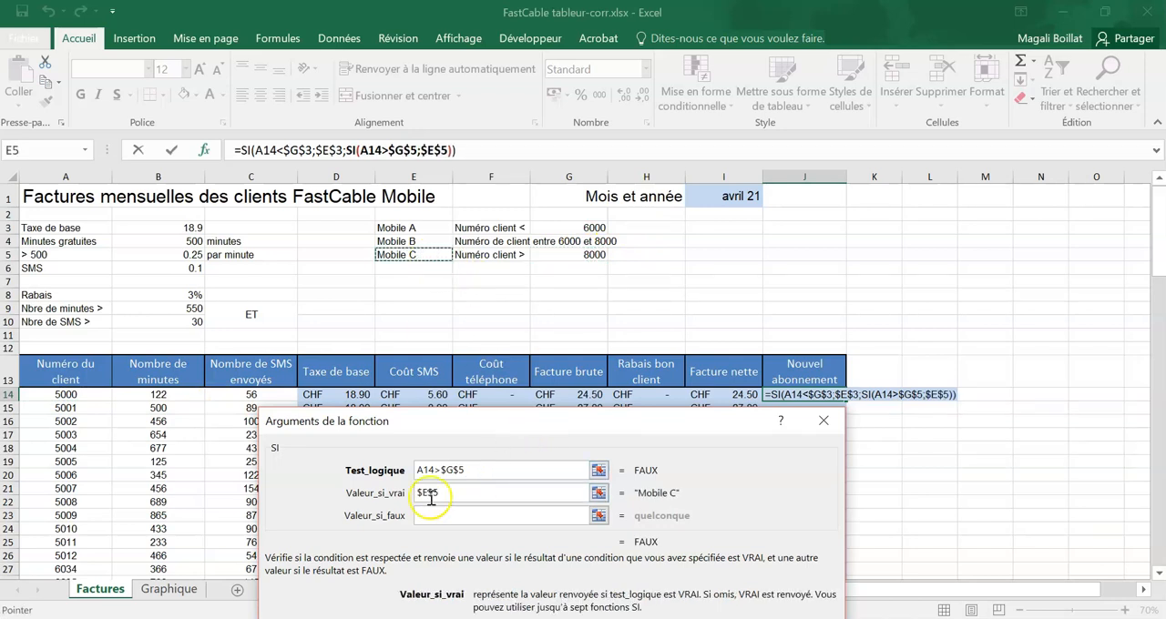
left_click(452, 515)
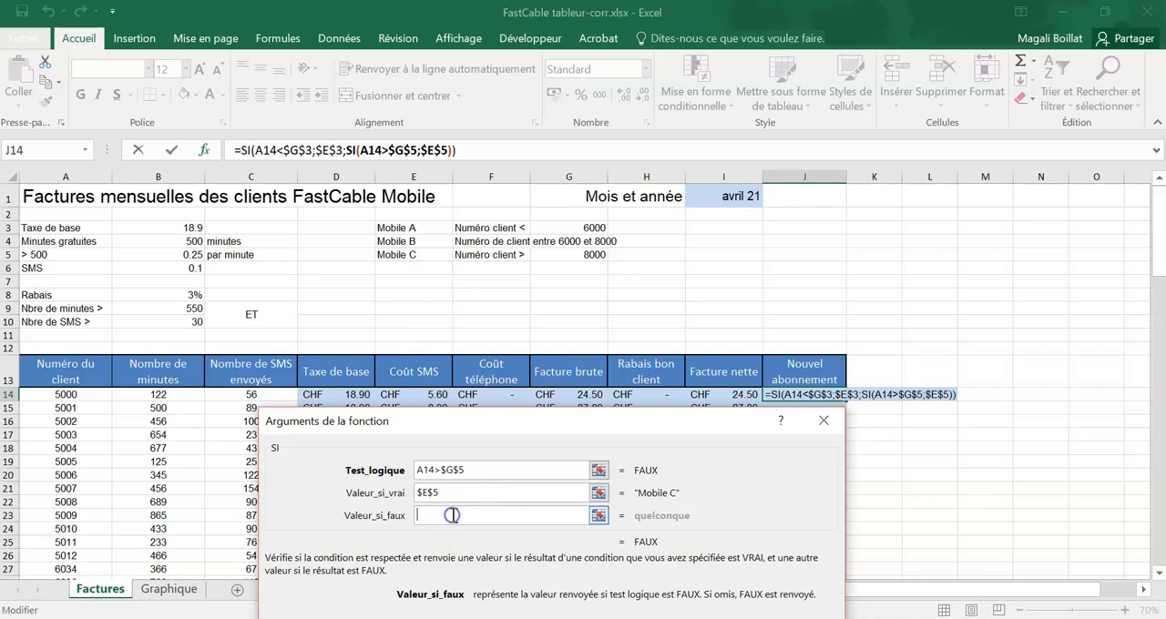
left_click(436, 242)
key("F4")
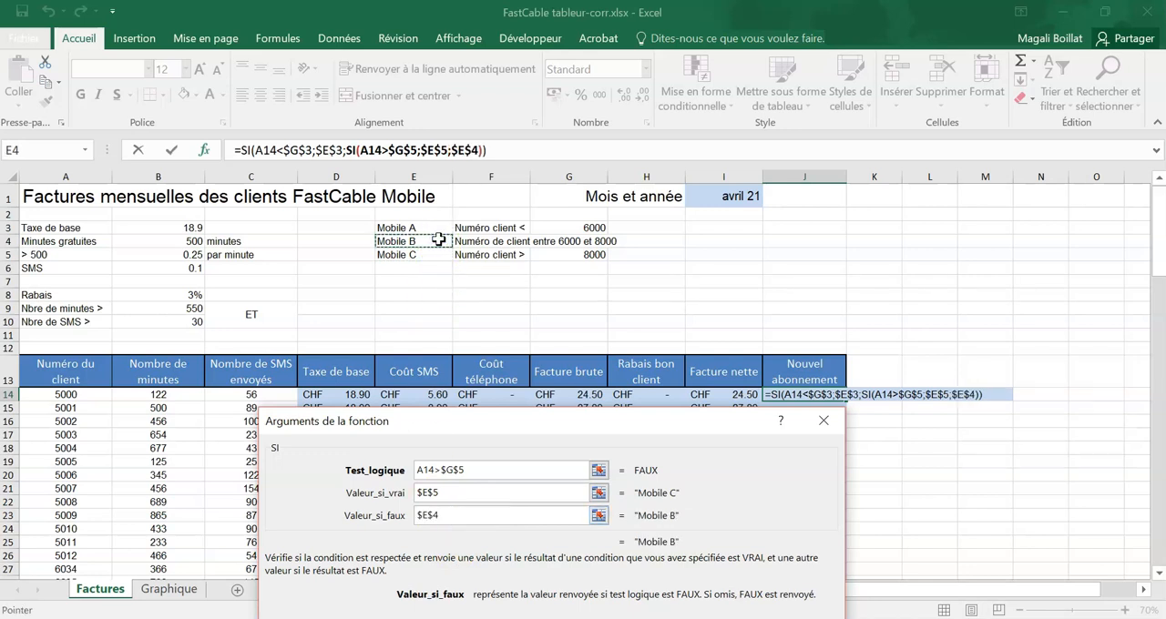
left_click_drag(479, 422, 482, 244)
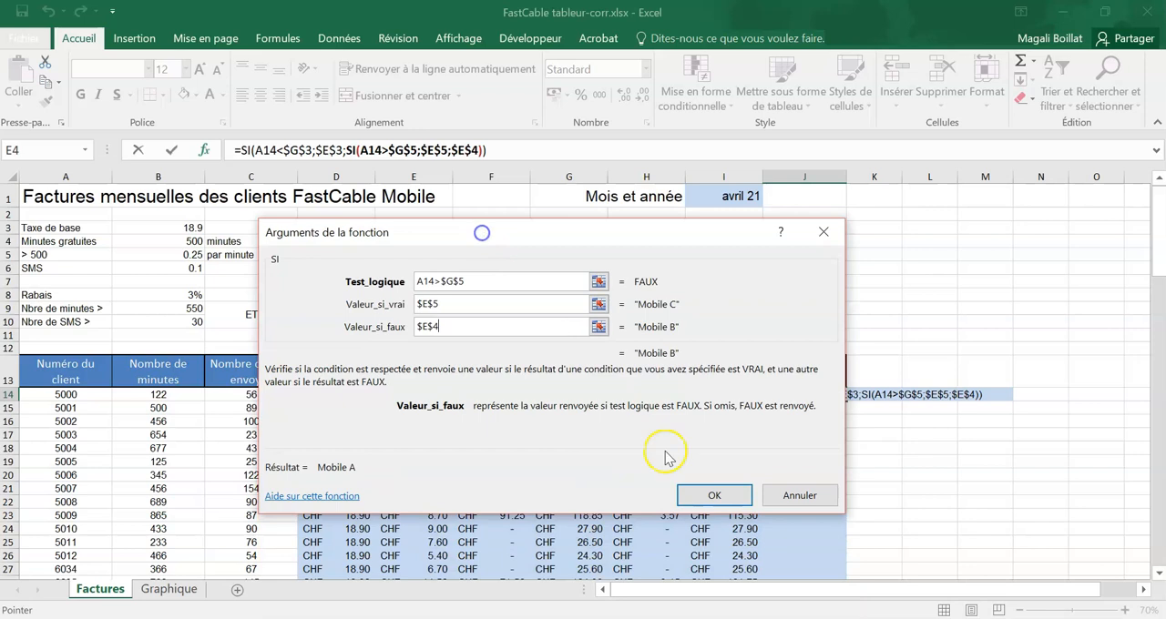
left_click(713, 497)
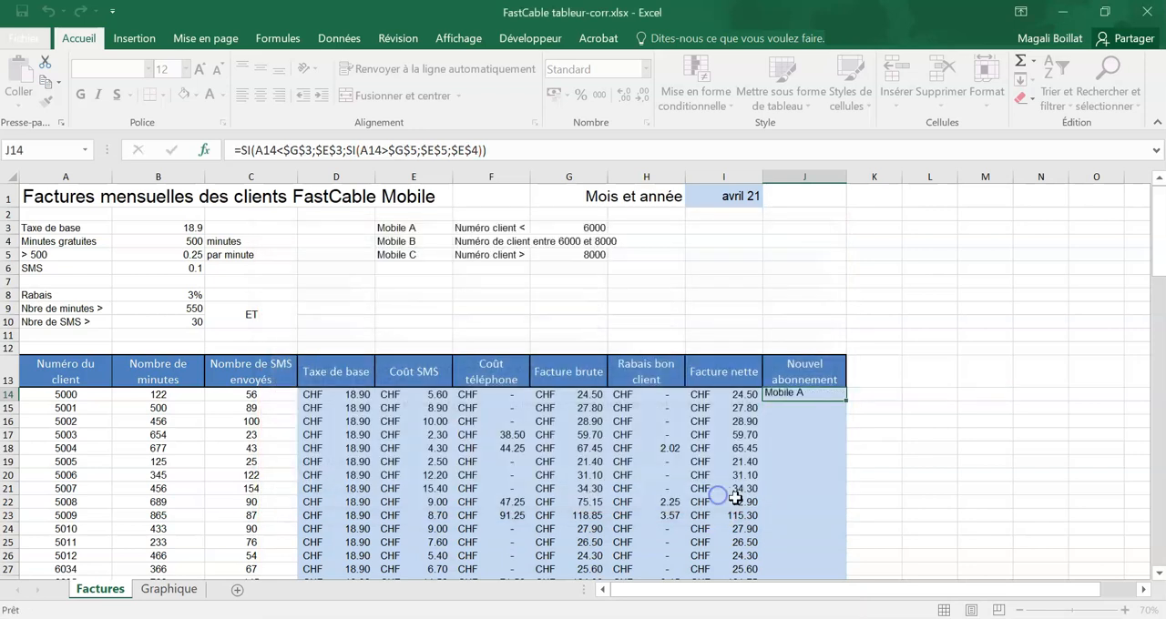
Step: Copy the J14 formula down the whole "Nouvel abonnement" column to the last client row
double_click(849, 398)
left_click(909, 449)
Step: Check the subscriptions assigned in the "Nouvel abonnement" column against the client numbers, down to the last client
scroll(907, 450, "down", 2)
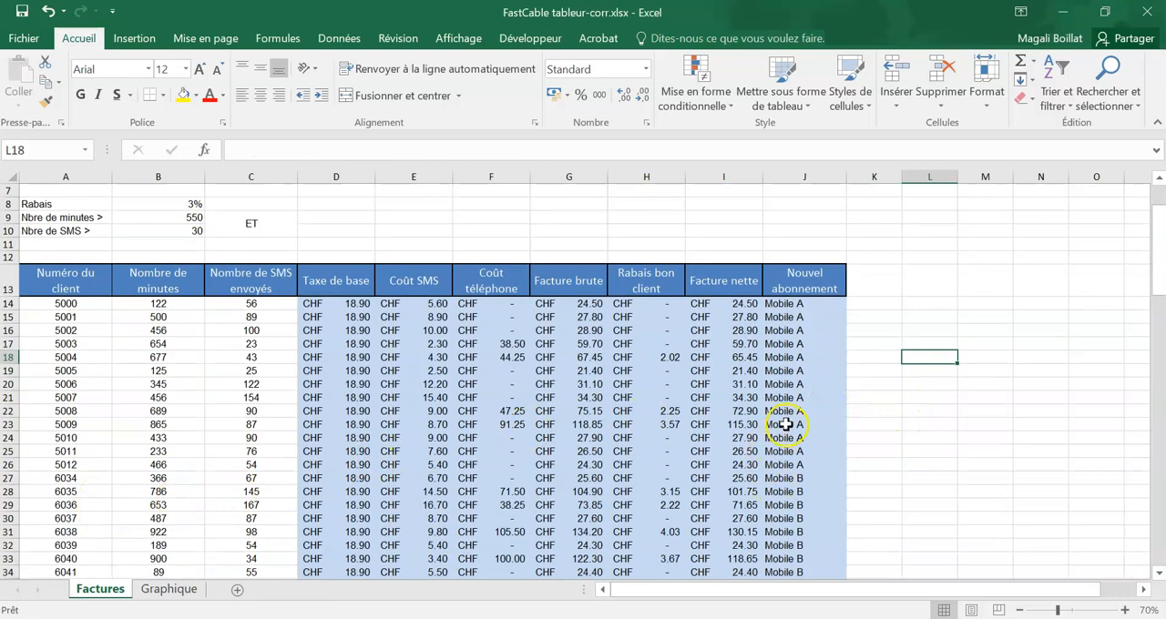
scroll(770, 437, "down", 3)
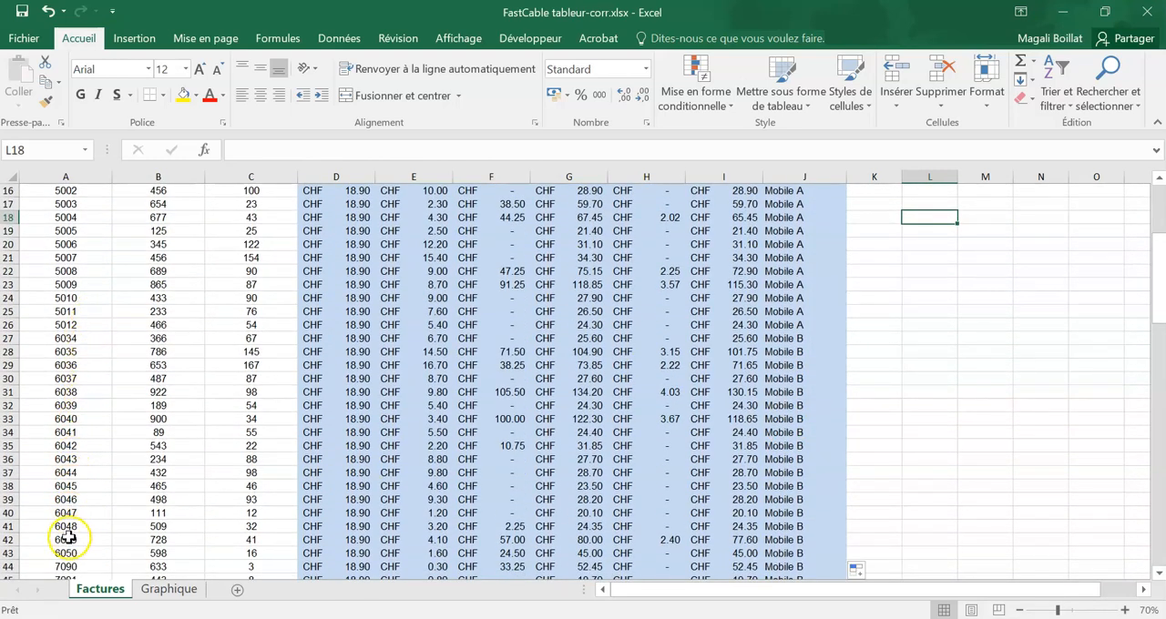
scroll(70, 273, "up", 3)
scroll(702, 274, "down", 10)
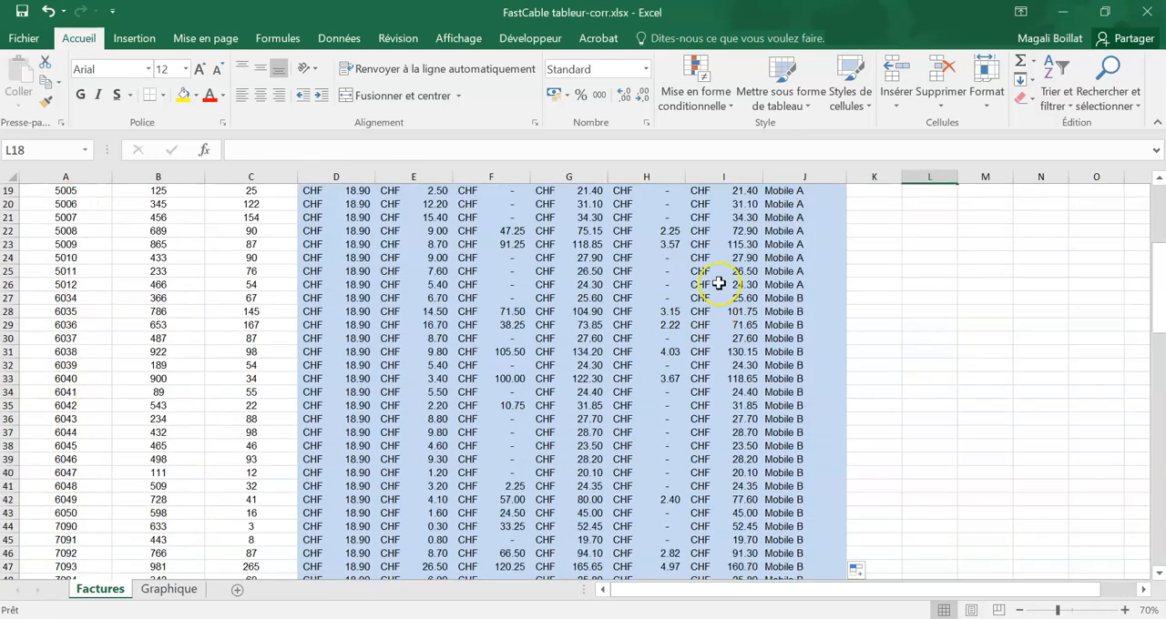
scroll(827, 378, "down", 2)
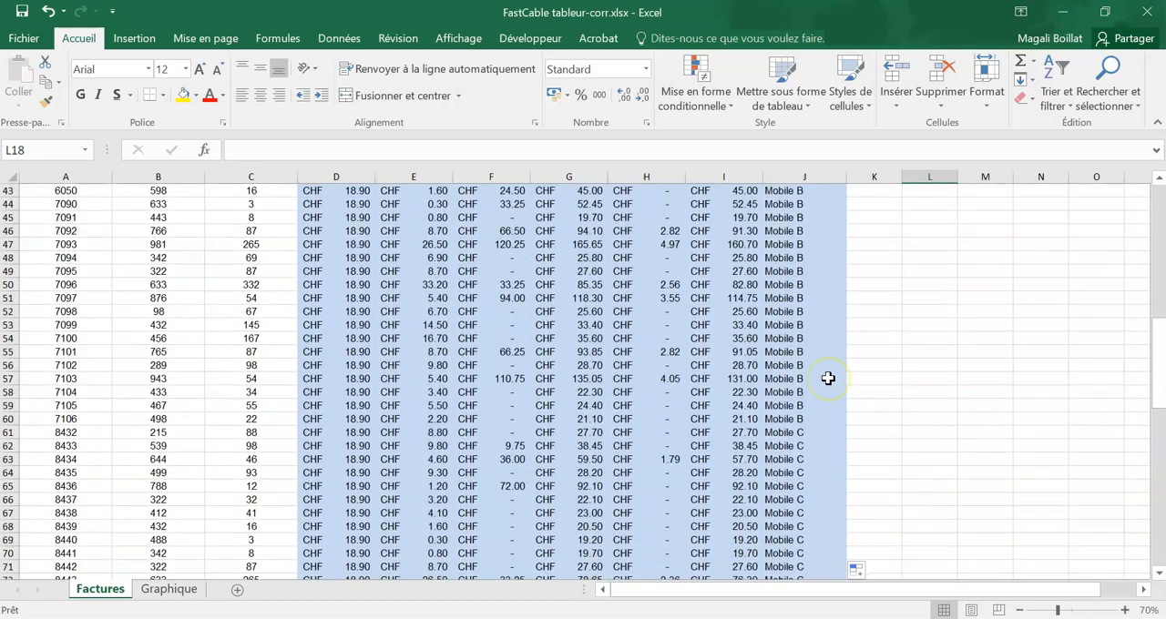
scroll(814, 415, "down", 13)
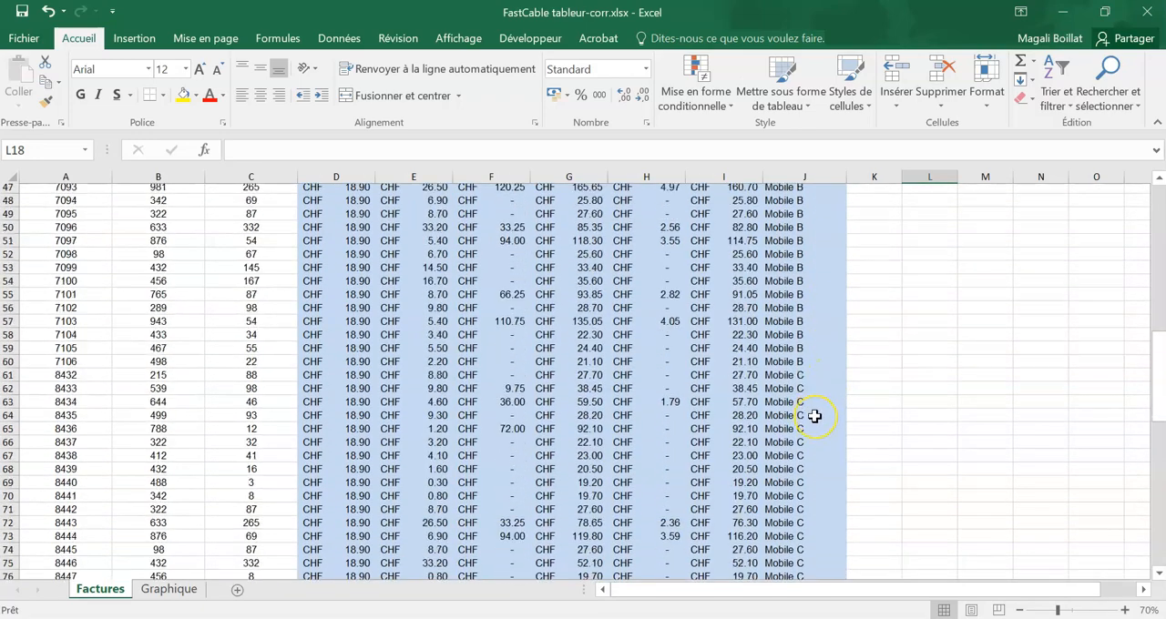
scroll(814, 414, "down", 2)
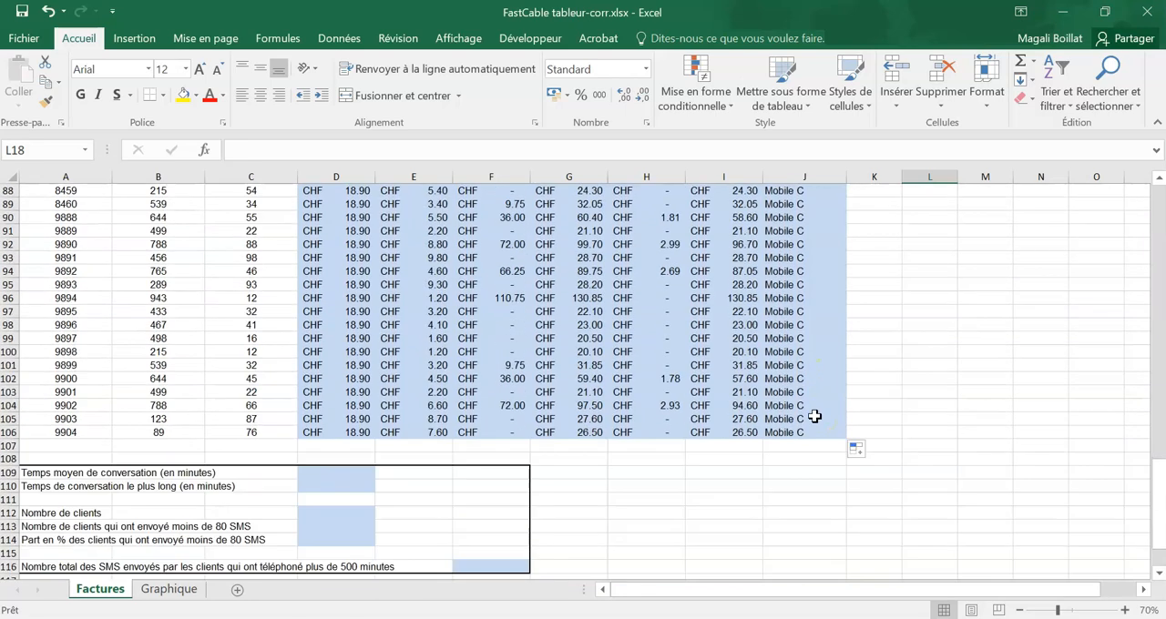
scroll(819, 428, "up", 17)
scroll(819, 430, "up", 6)
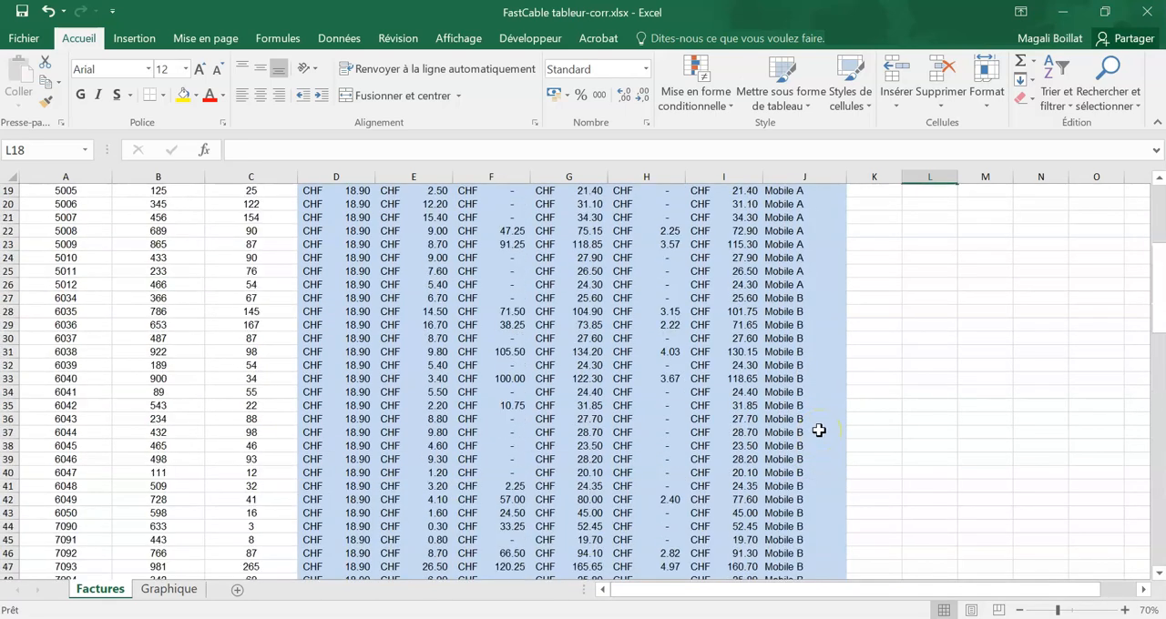
scroll(818, 430, "up", 5)
left_click(889, 283)
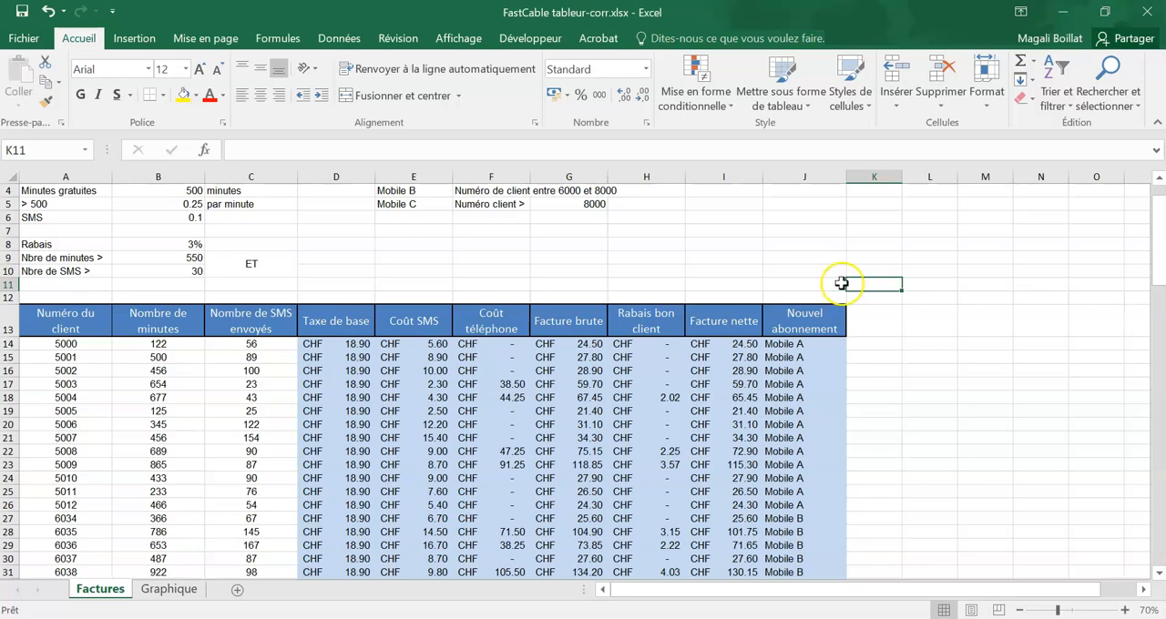
Step: Highlight the 10 highest values in C14:C106 (SMS sent) with conditional formatting "Remplissage vert avec texte vert foncé"
left_click_drag(259, 344, 263, 550)
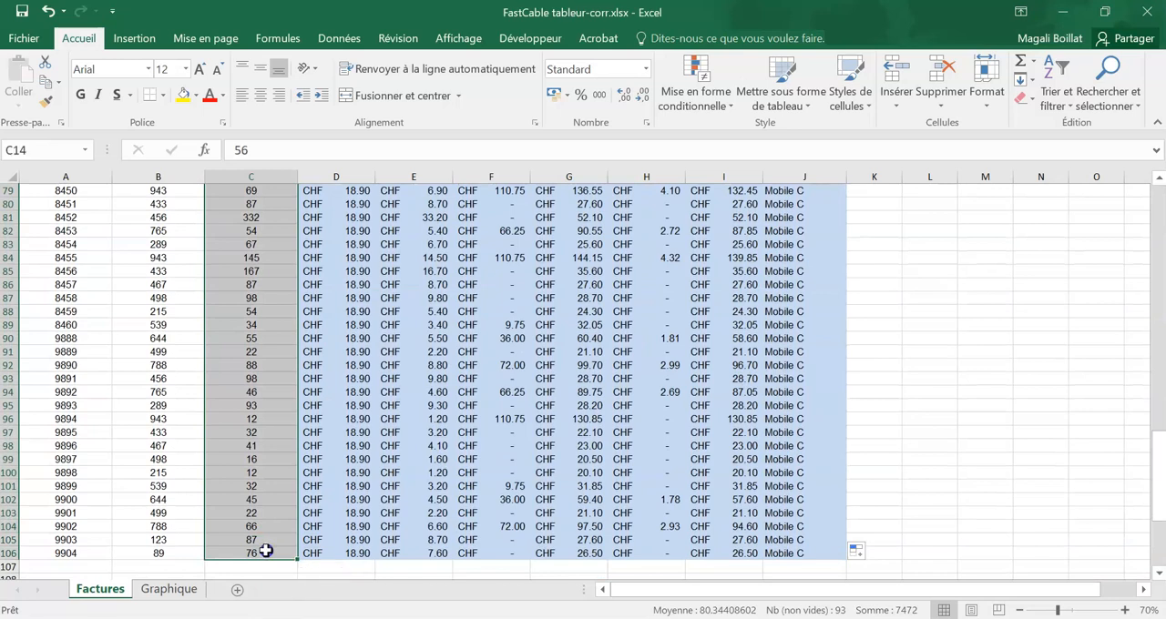
left_click(719, 100)
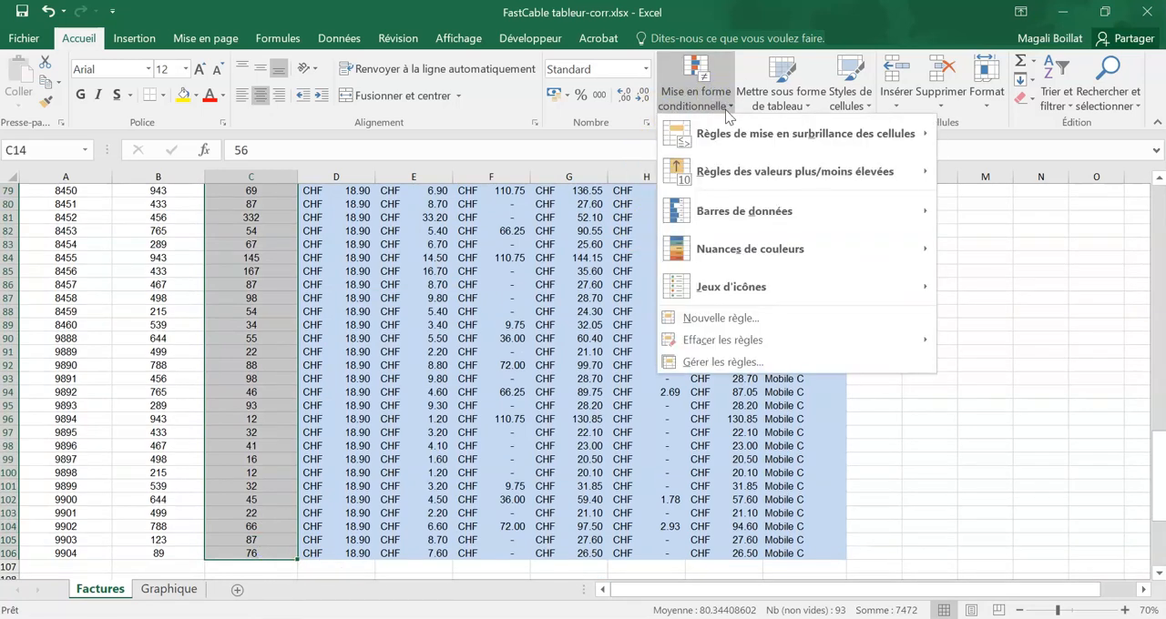
left_click(733, 133)
left_click(747, 169)
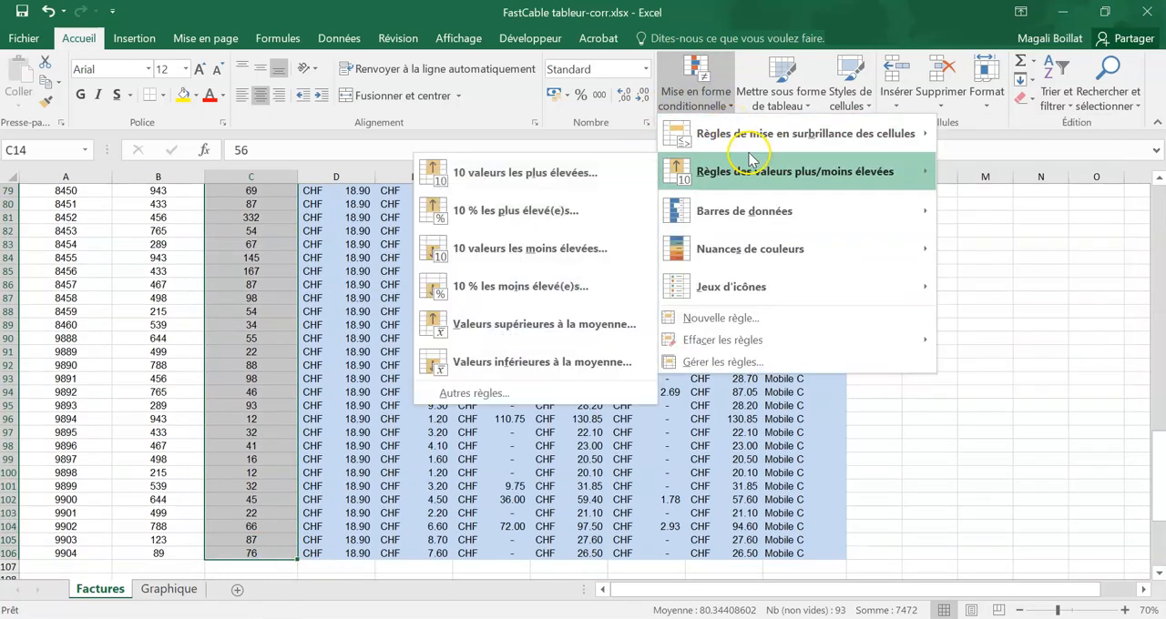
left_click(574, 179)
left_click(570, 385)
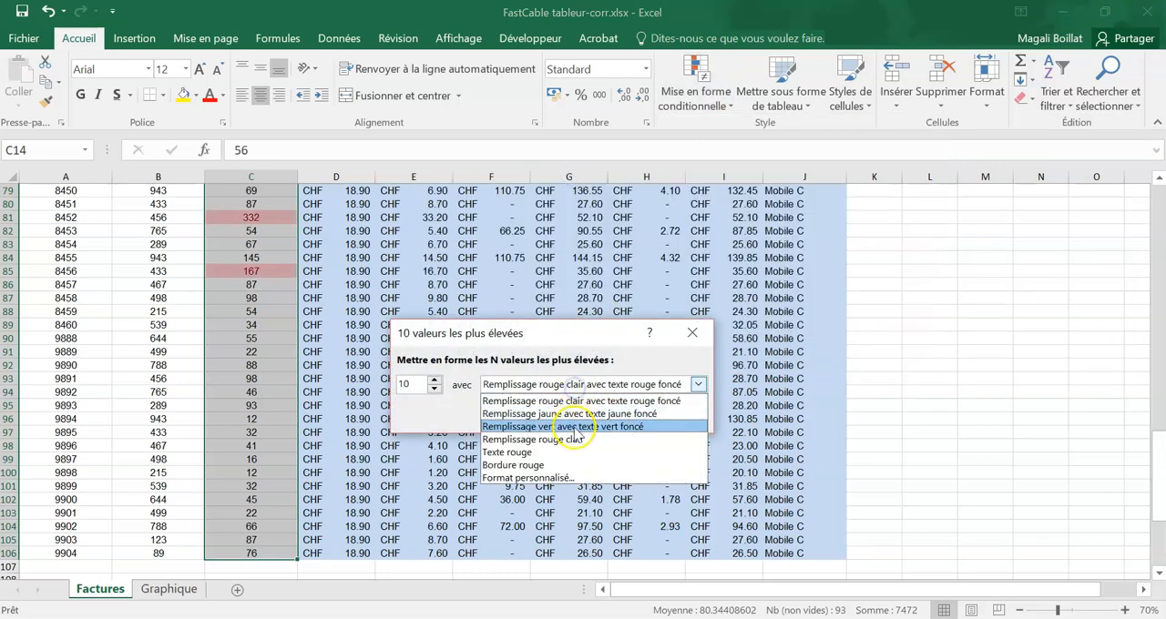
left_click(575, 428)
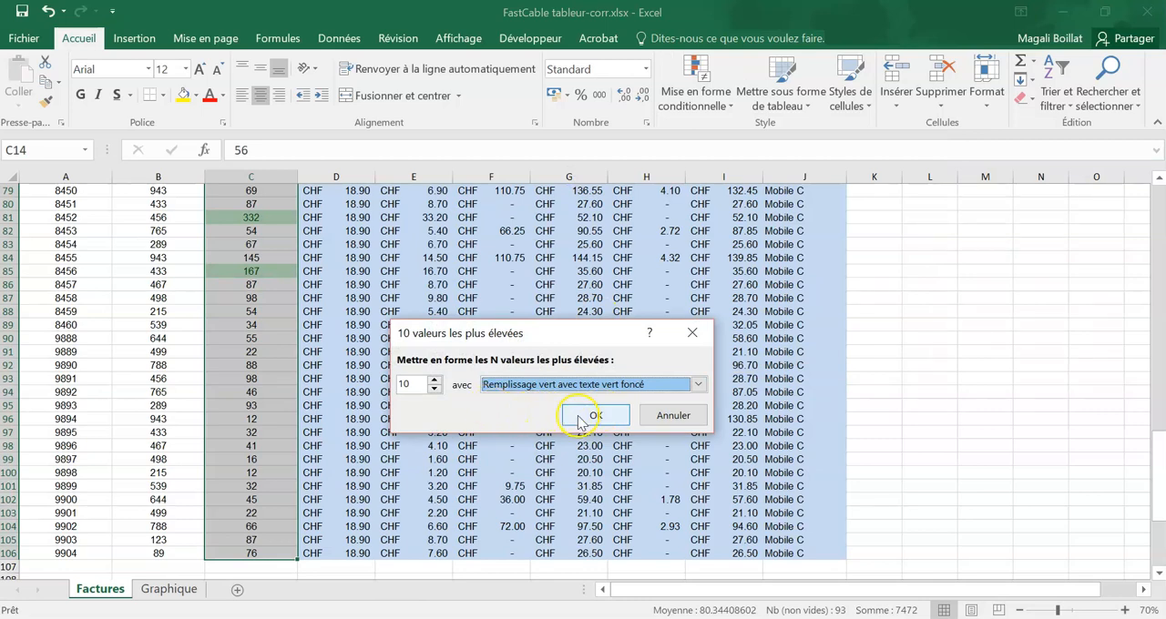
left_click(594, 415)
Step: Highlight the 10 lowest values in C14:C106 with conditional formatting "Remplissage rouge clair avec texte rouge foncé"
left_click(697, 91)
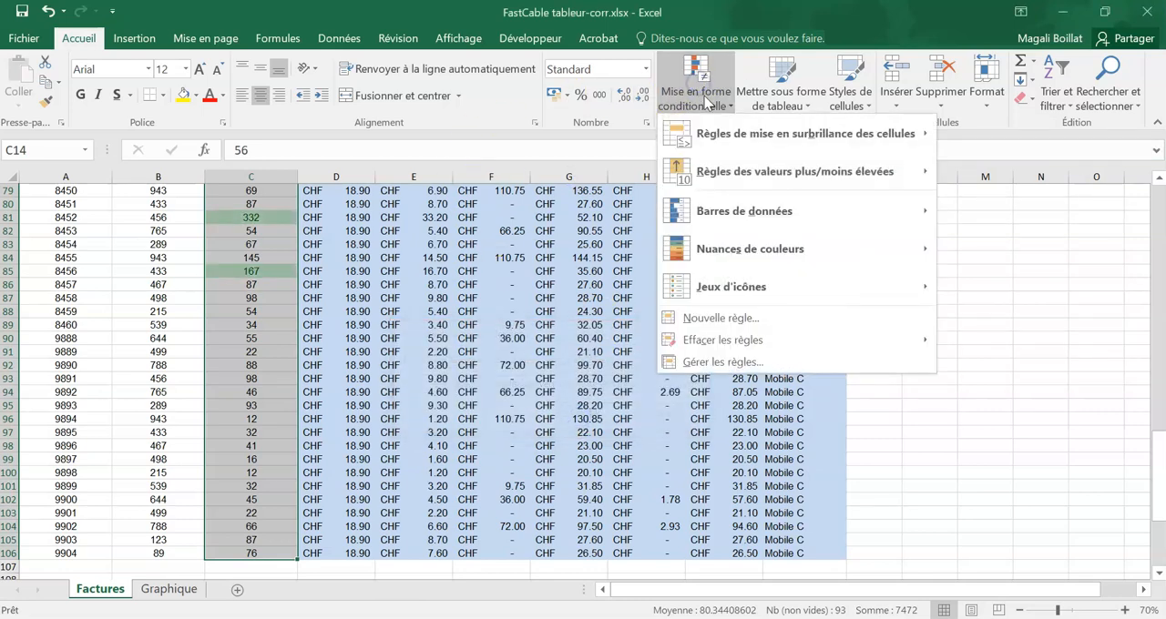
mouse_move(701, 172)
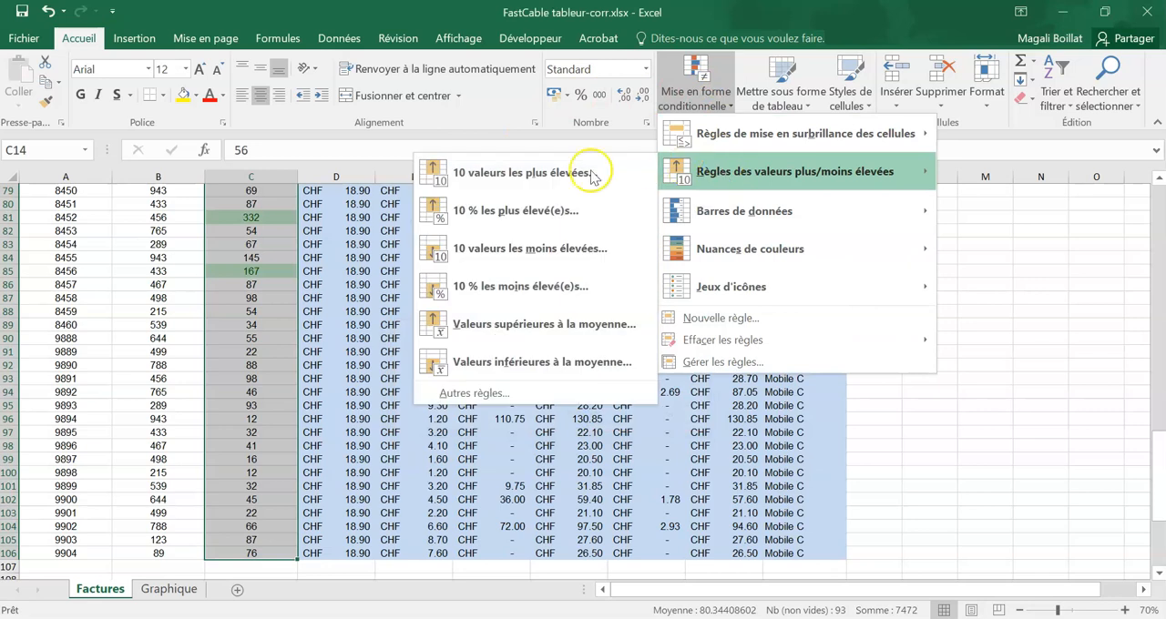
left_click(531, 252)
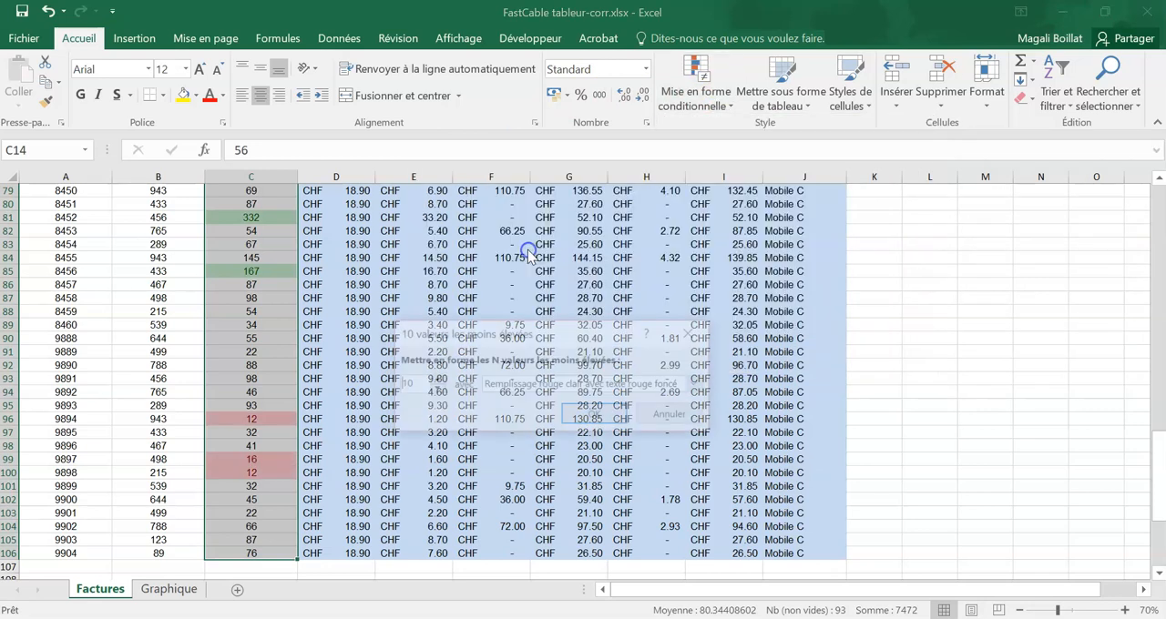
left_click(596, 416)
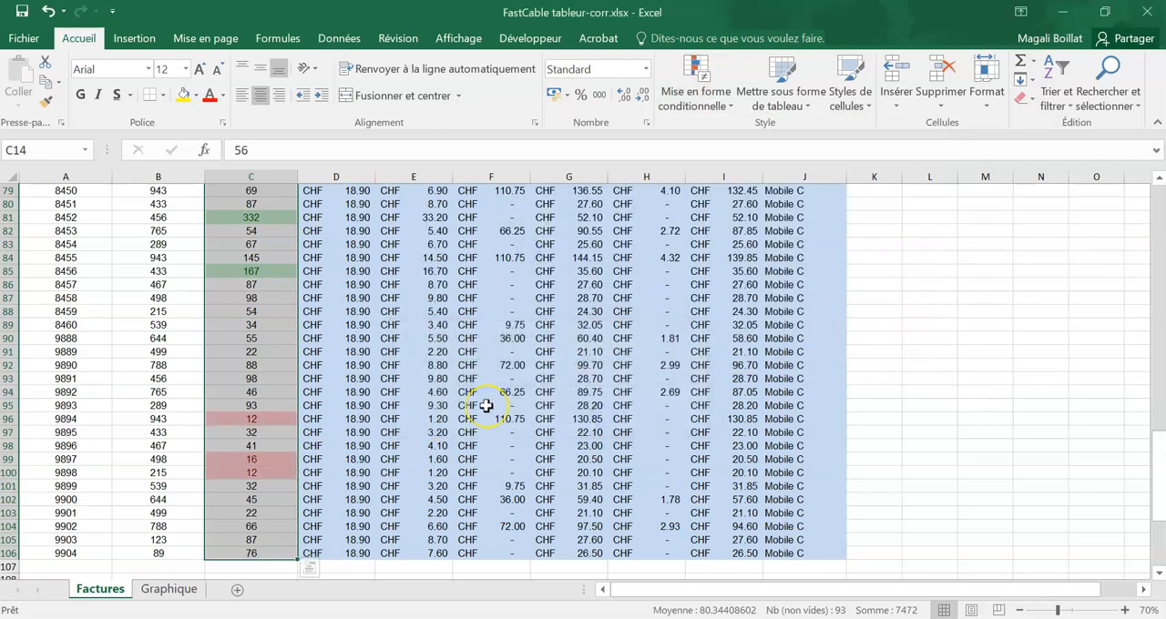
scroll(486, 406, "up", 11)
scroll(486, 405, "up", 14)
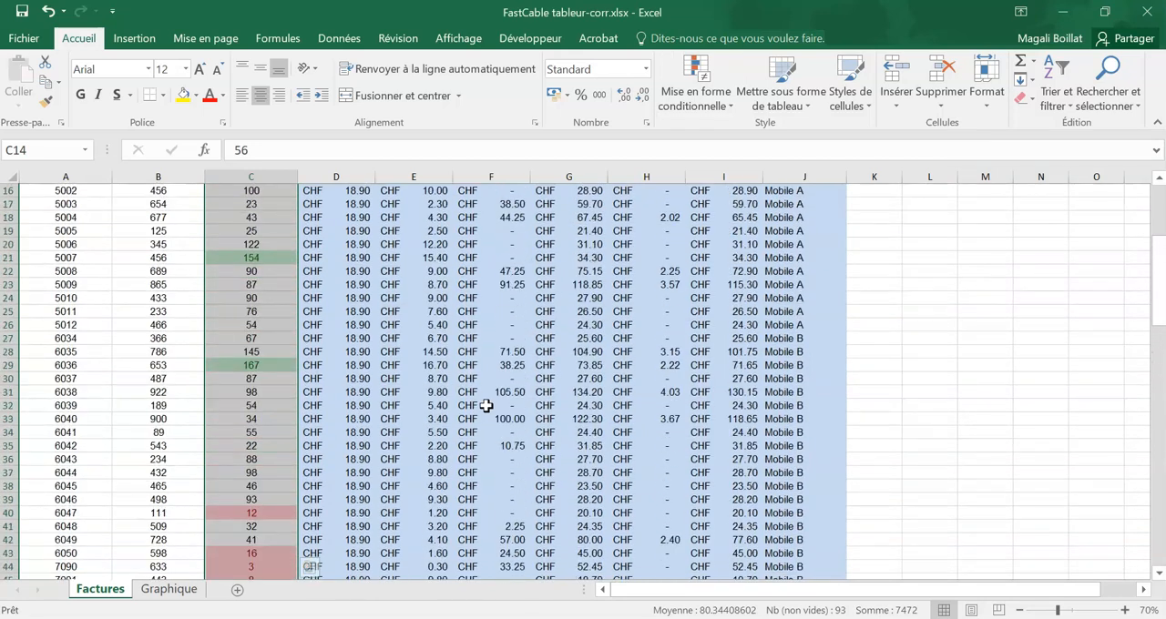
left_click(488, 411)
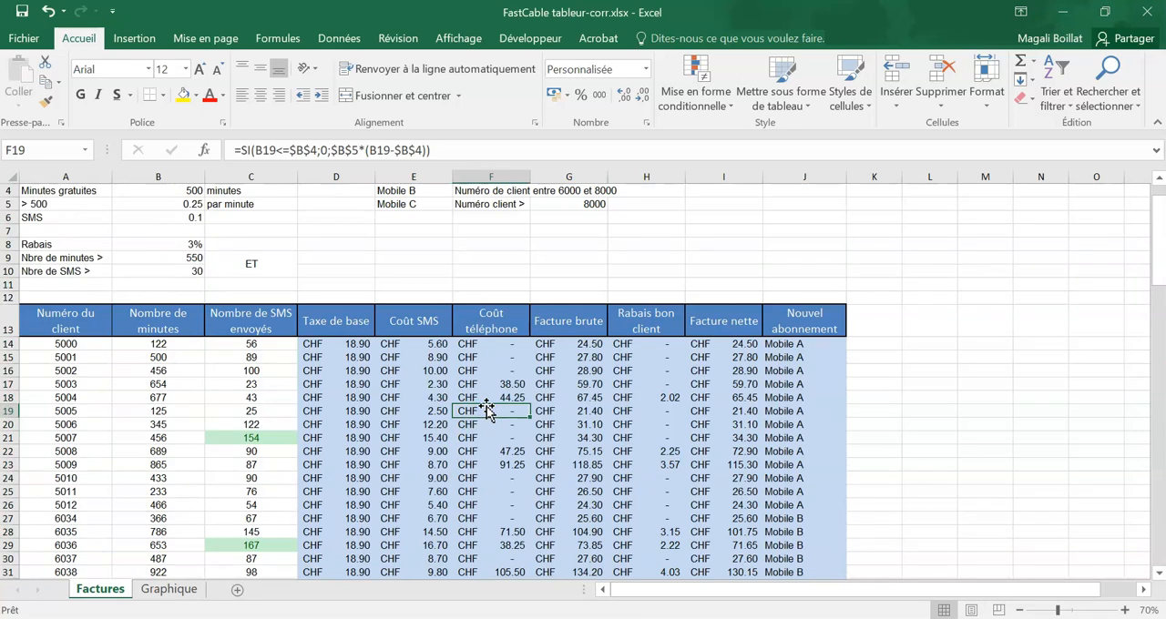
Step: Apply the custom number format Standard "minutes" to the "Nombre de minutes" values in B14:B106
left_click_drag(136, 344, 156, 556)
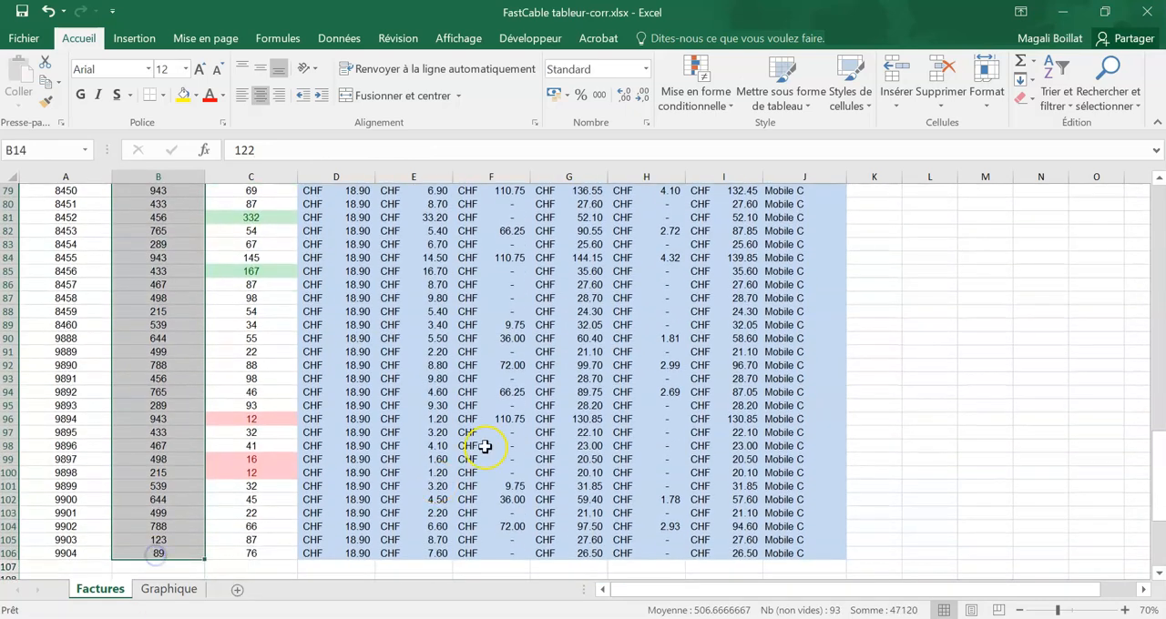
scroll(484, 447, "up", 20)
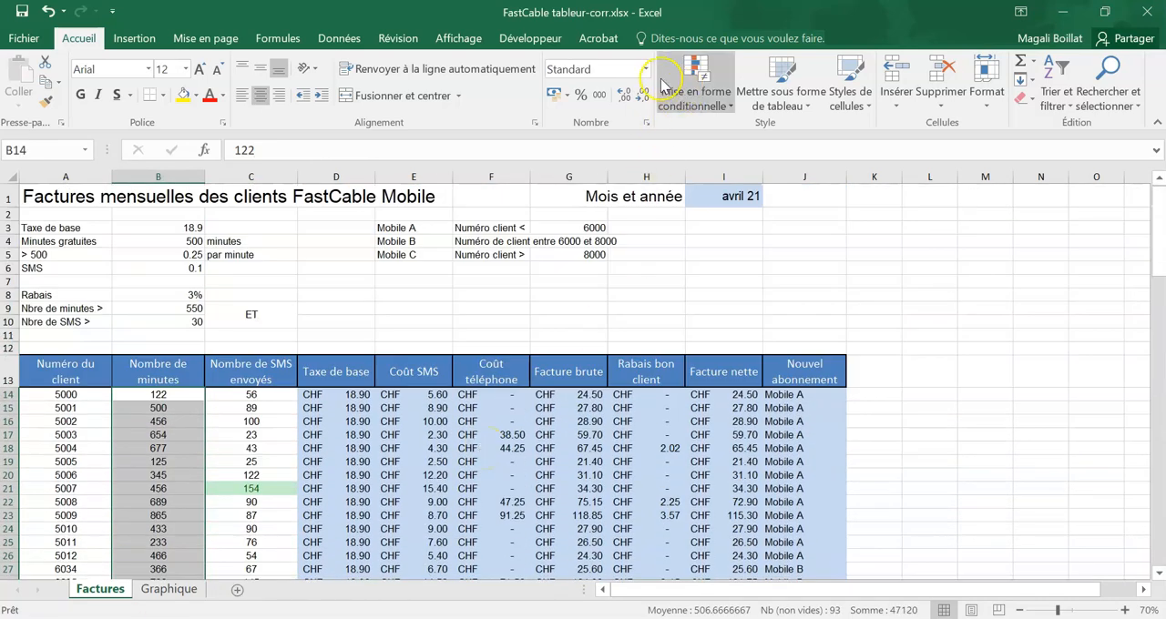
left_click(645, 69)
left_click(632, 444)
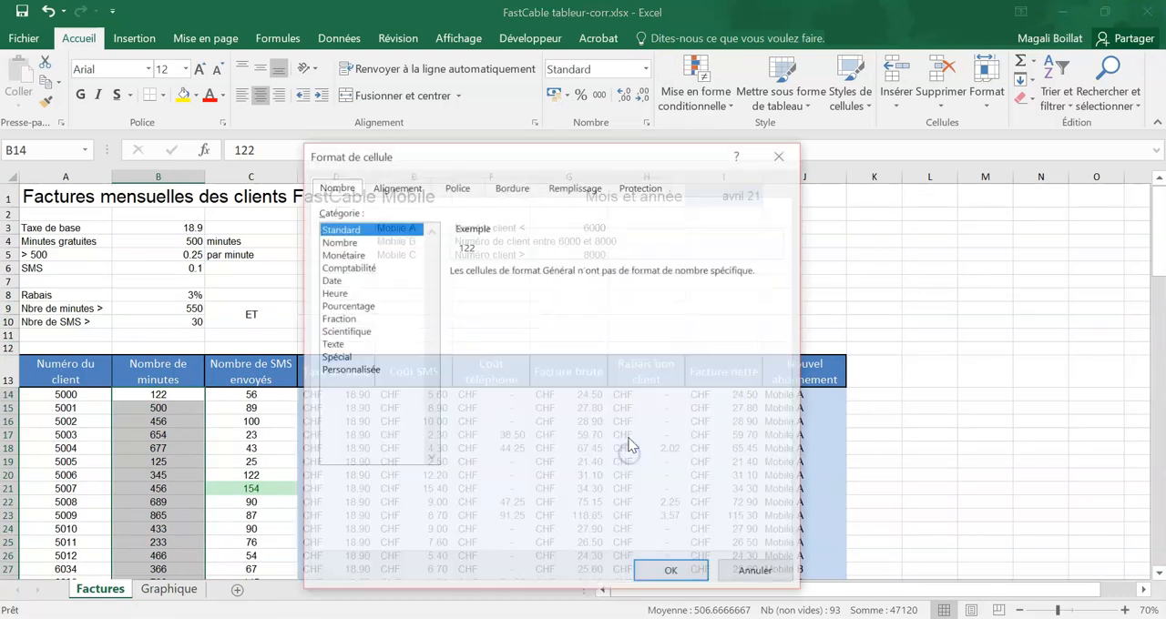
left_click(337, 369)
left_click(500, 286)
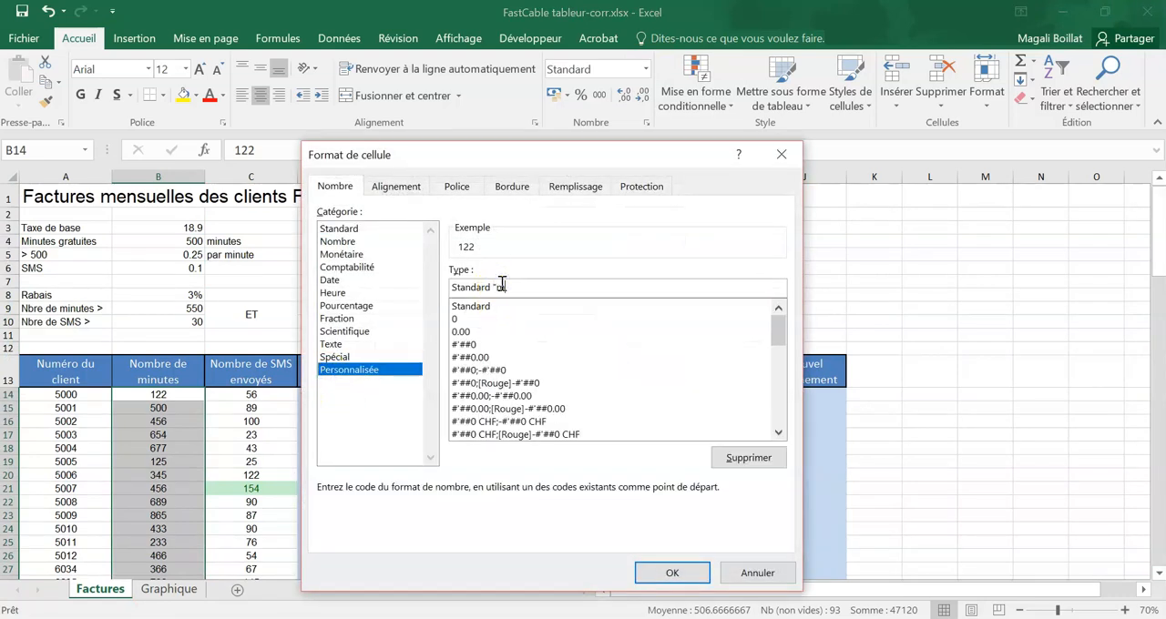
type("\"minutes\"")
left_click(672, 573)
left_click(312, 279)
Step: Apply the custom number format Standard "minutes" to the free-minutes value in B4
left_click(186, 242)
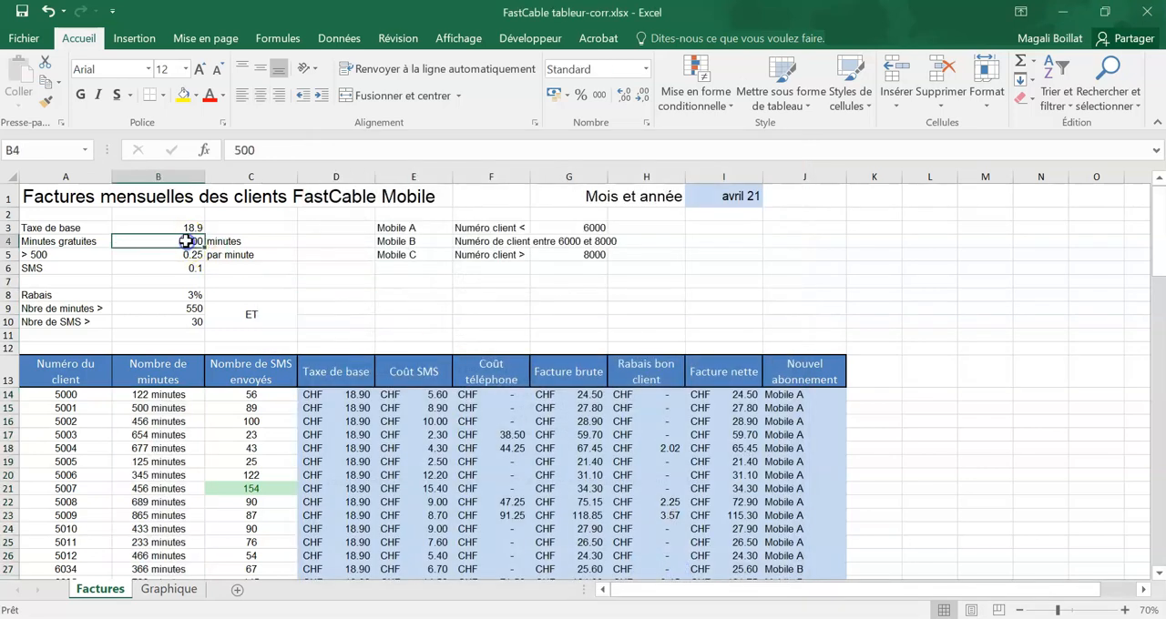
left_click(189, 255)
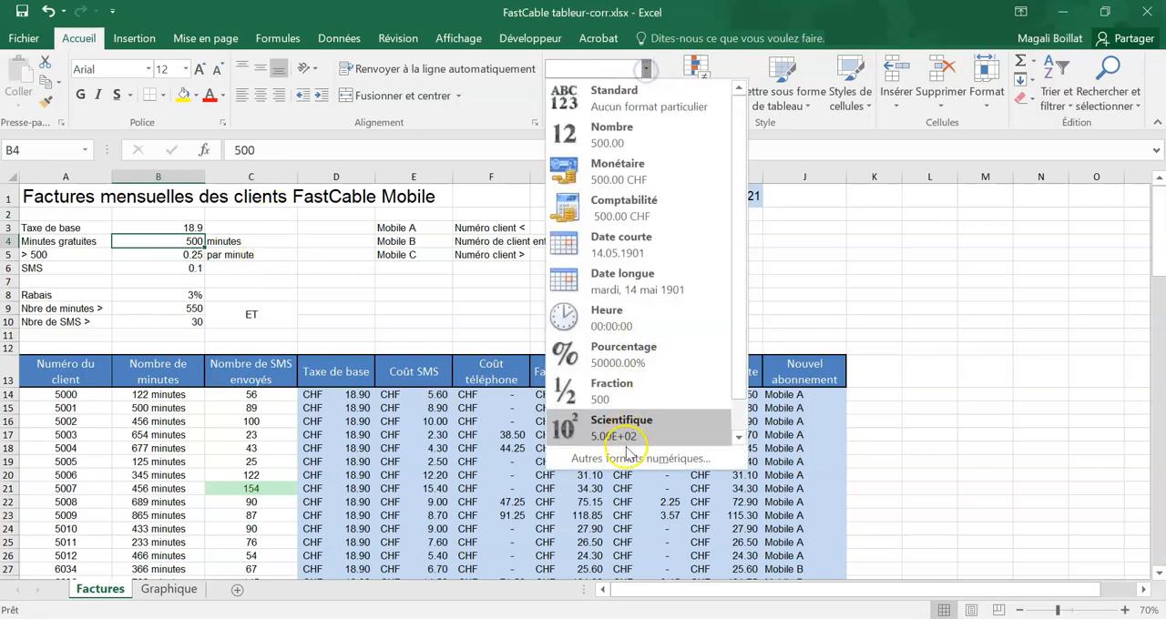
left_click(640, 457)
left_click(344, 370)
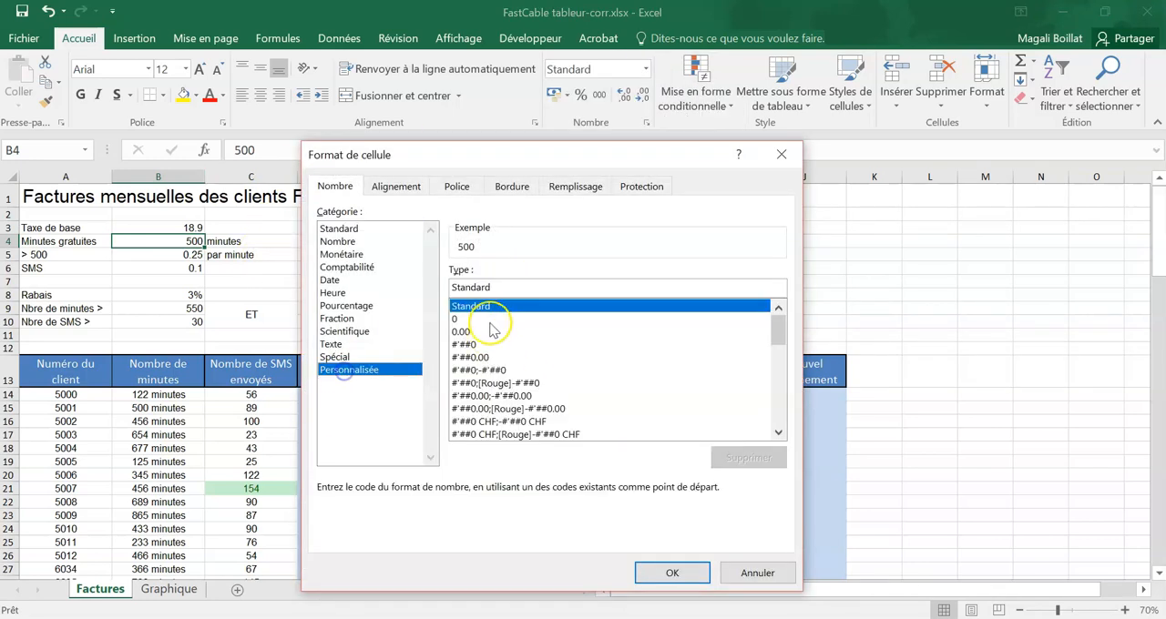
left_click(508, 286)
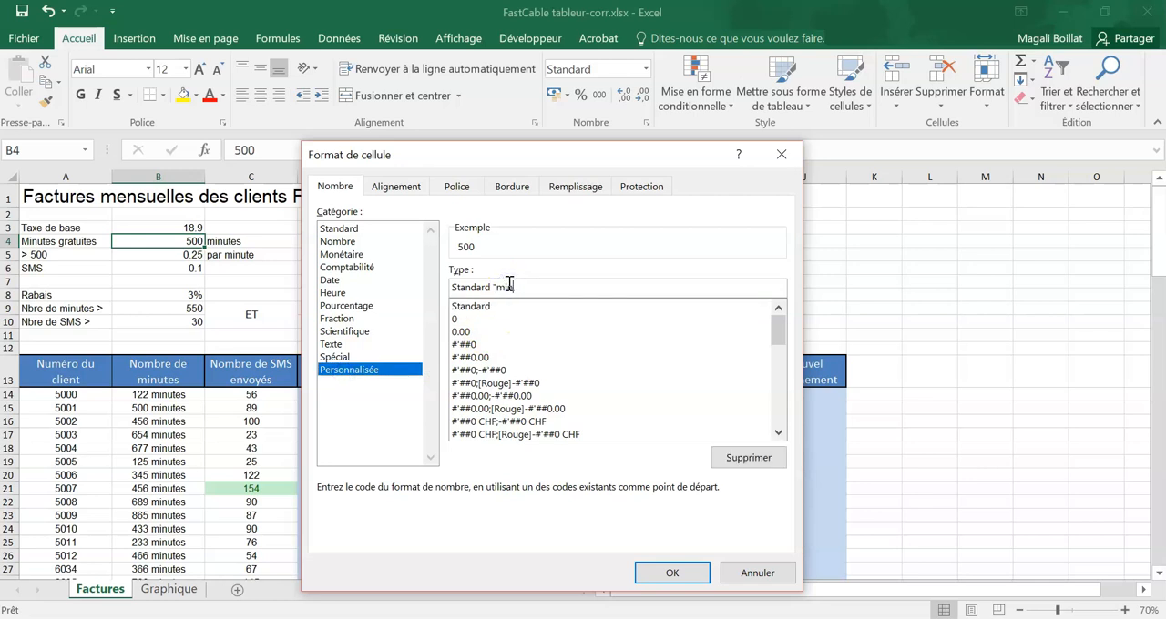
left_click(682, 574)
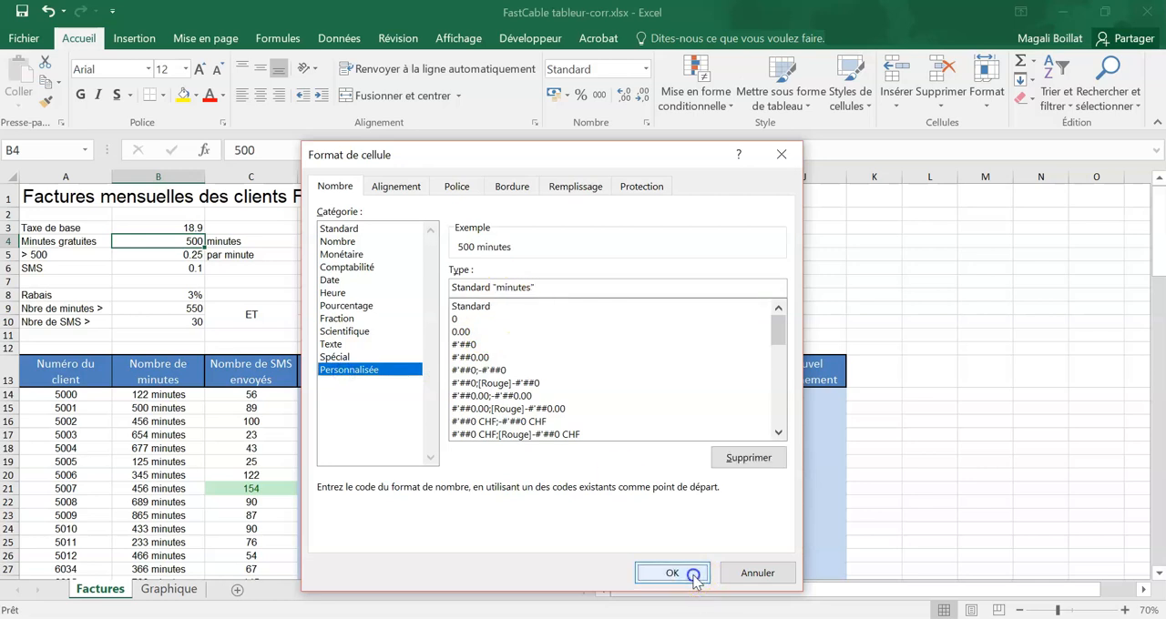
left_click(995, 333)
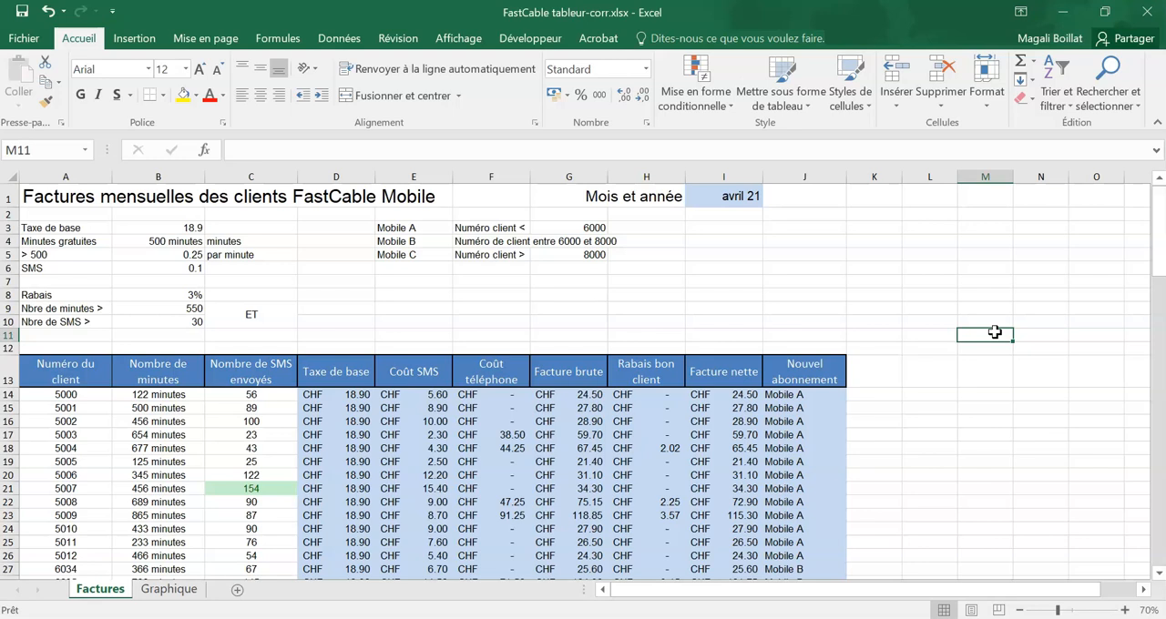
Step: Add filters to the header row A13:J13 of the invoice table
left_click_drag(27, 366, 800, 369)
left_click(1056, 91)
left_click(1072, 195)
left_click(656, 458)
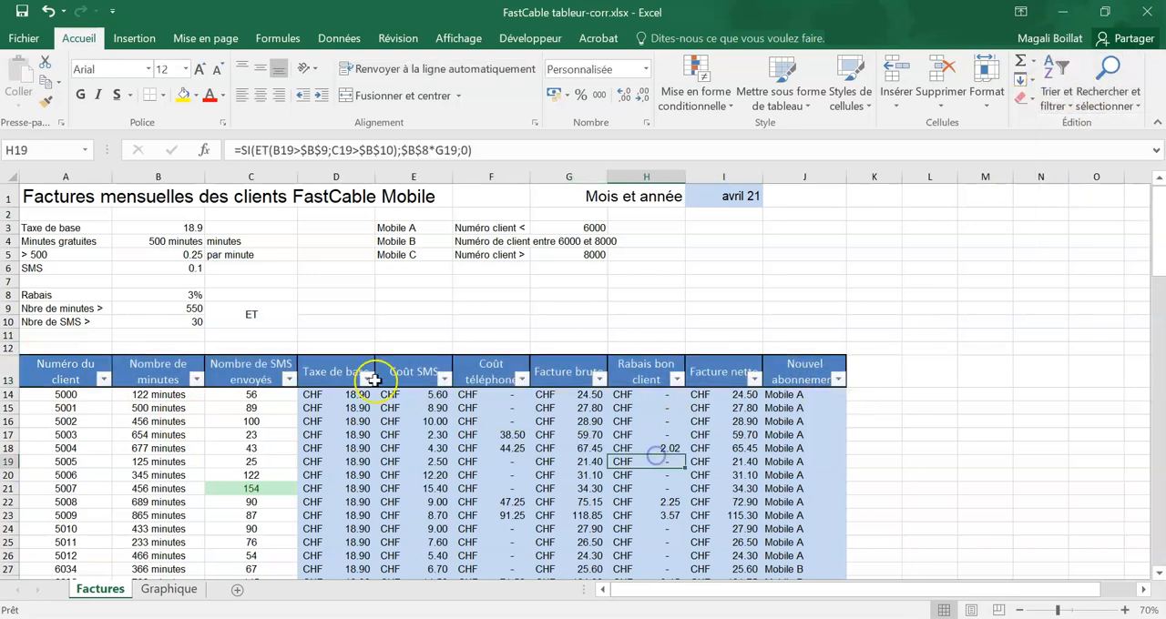
Step: Sort the invoice table by "Nombre de minutes", then by "Nombre de SMS envoyés", both from smallest to largest
left_click(77, 369)
left_click(1057, 91)
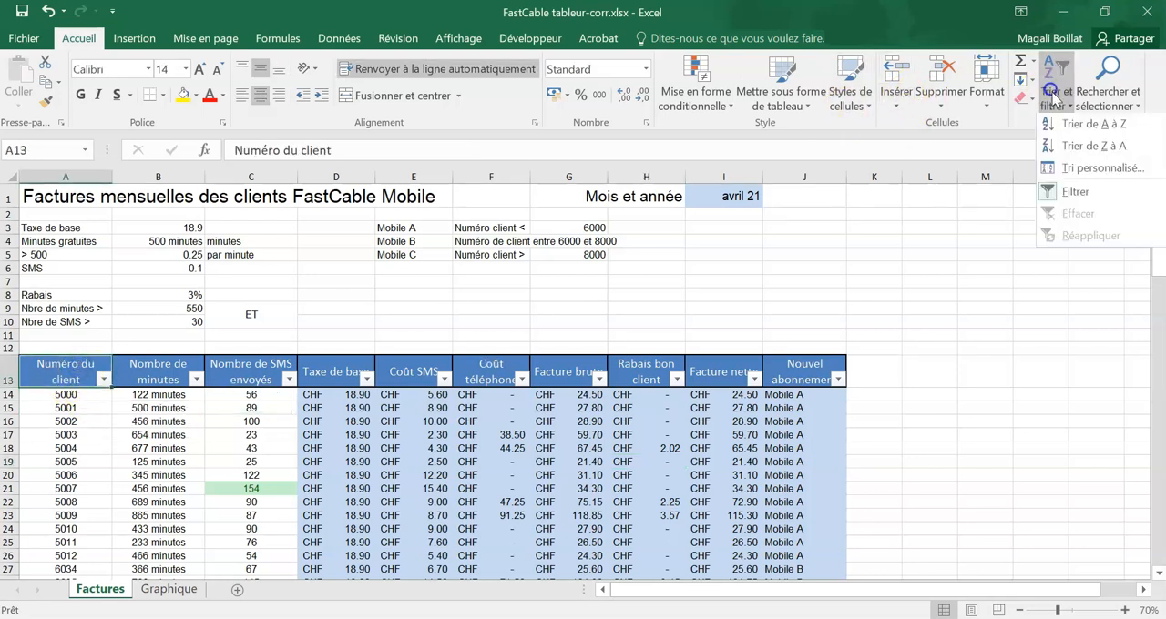
left_click(1078, 174)
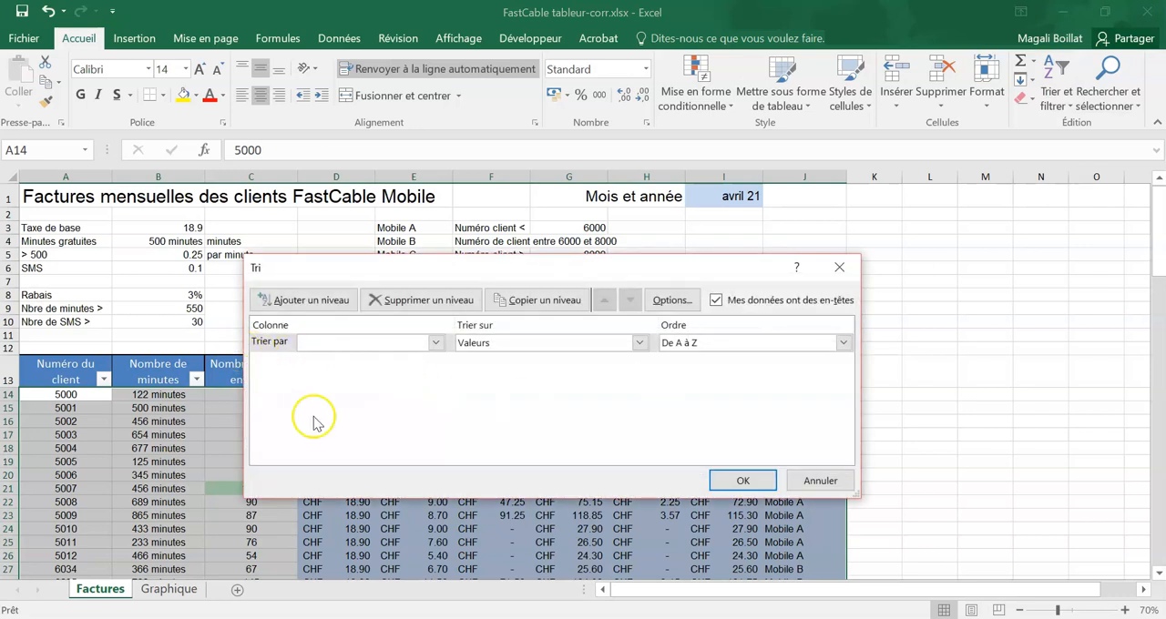
left_click(426, 344)
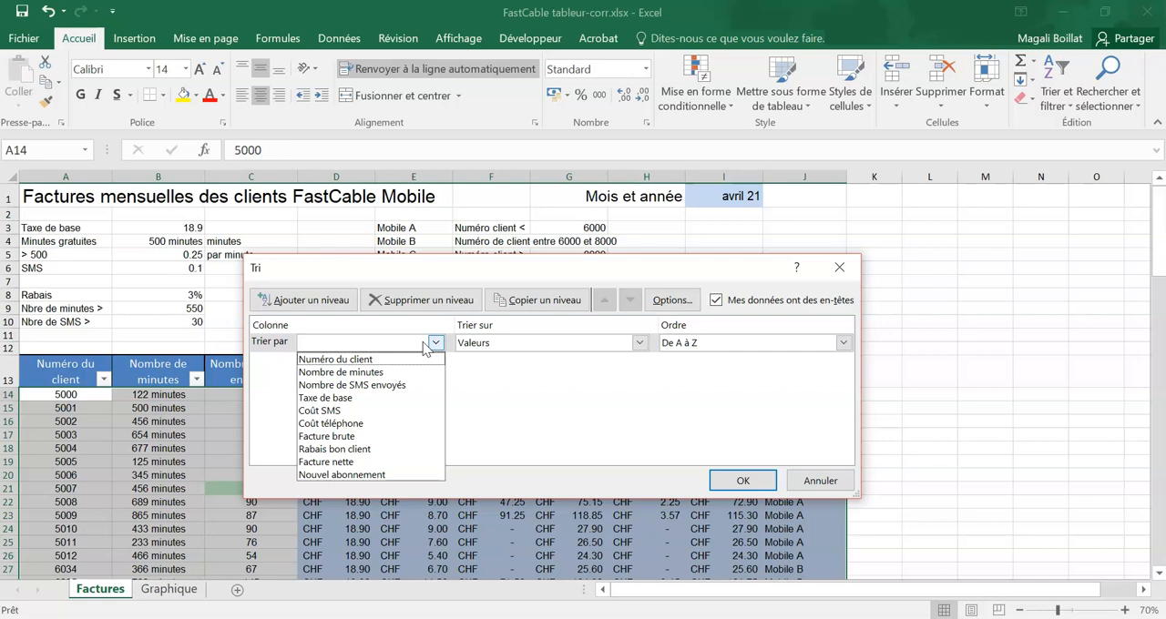
left_click(379, 371)
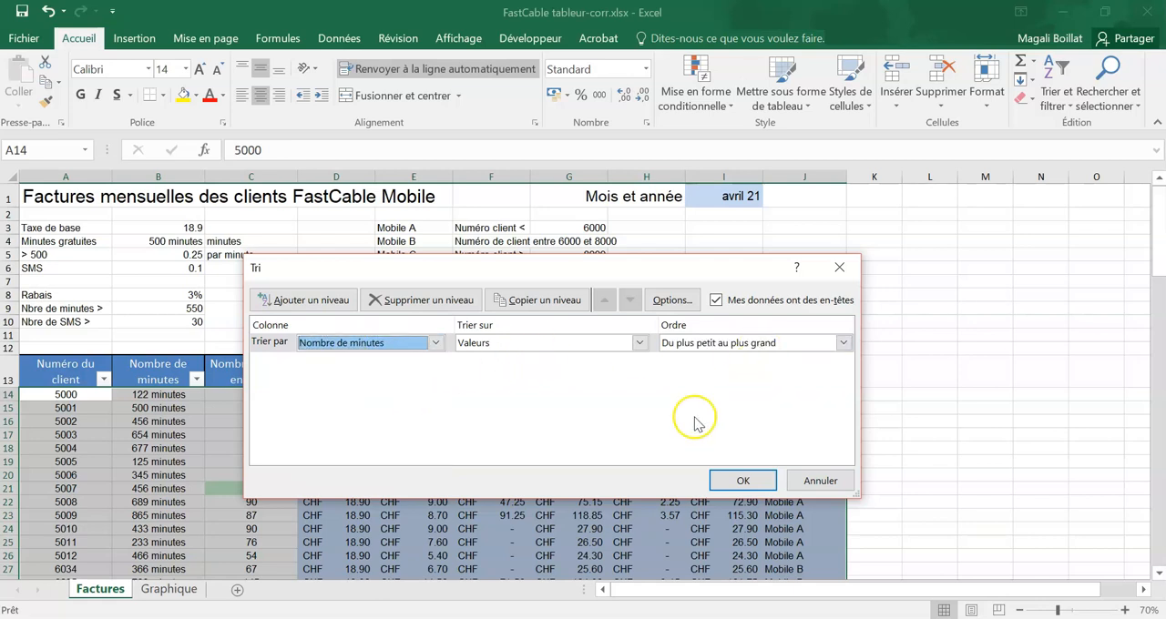
left_click(309, 299)
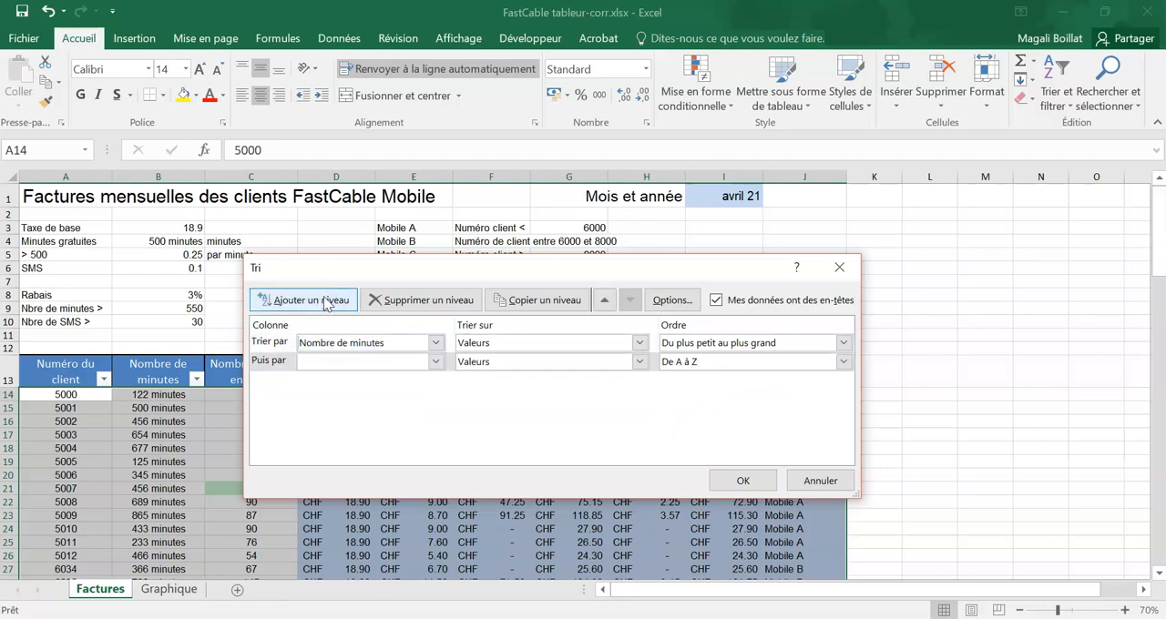
left_click(364, 362)
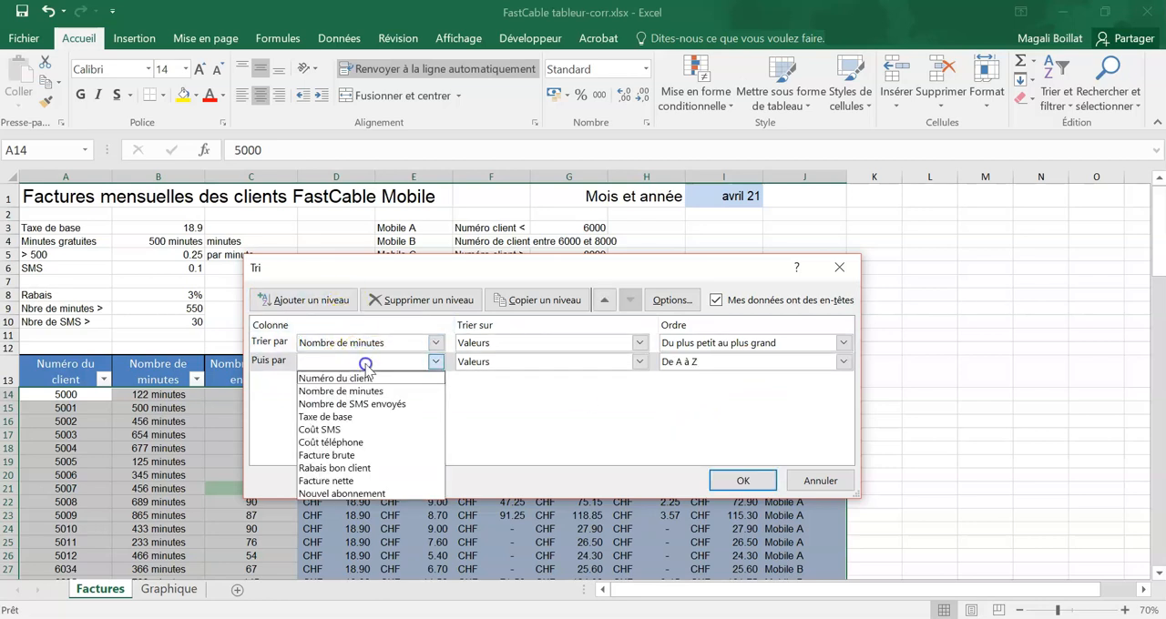
left_click(364, 403)
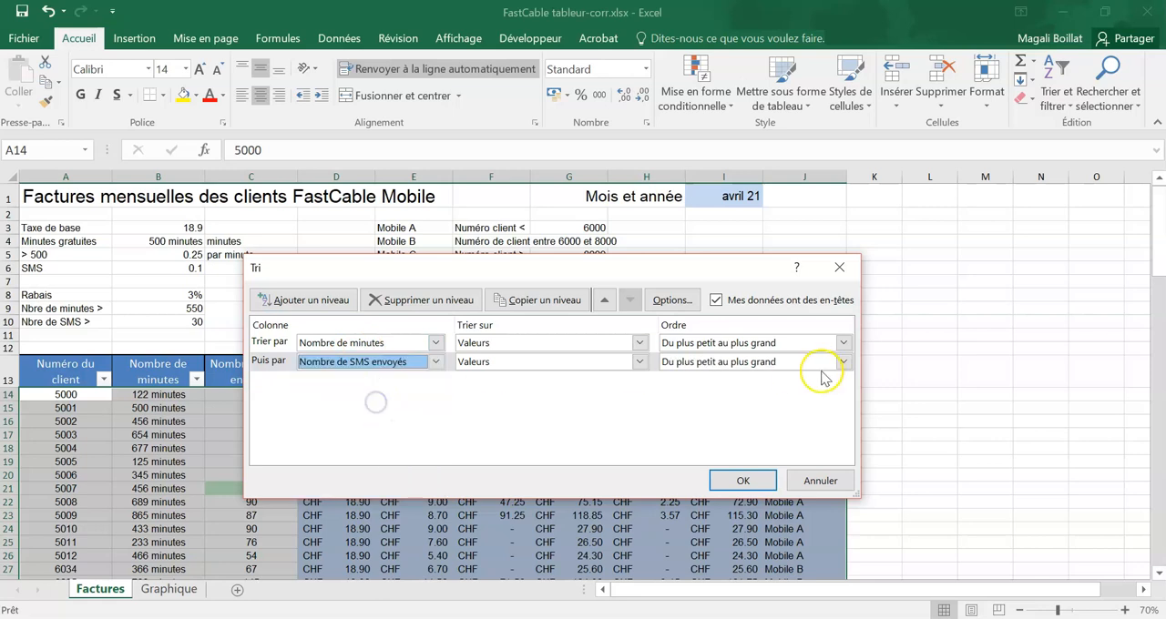
left_click(742, 477)
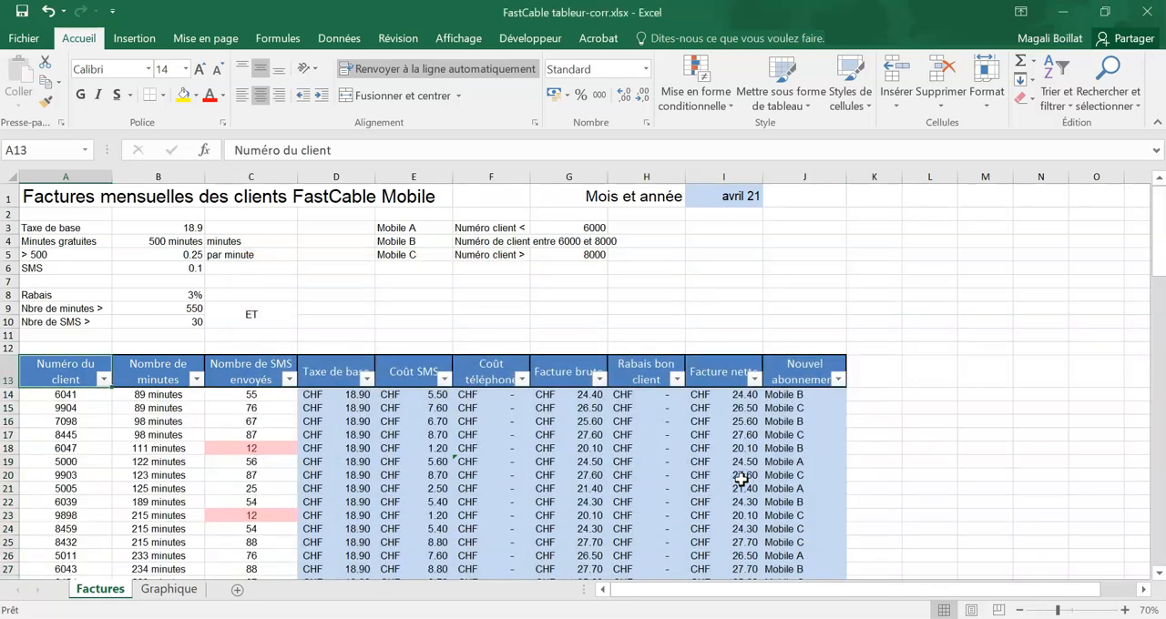
left_click(956, 437)
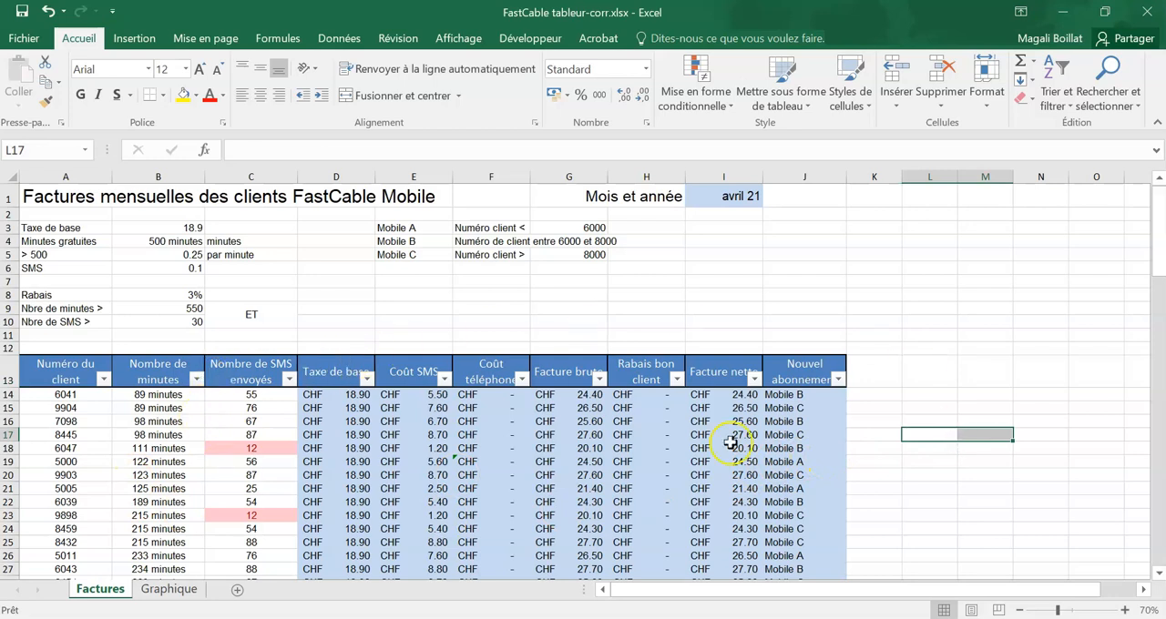
left_click(939, 364)
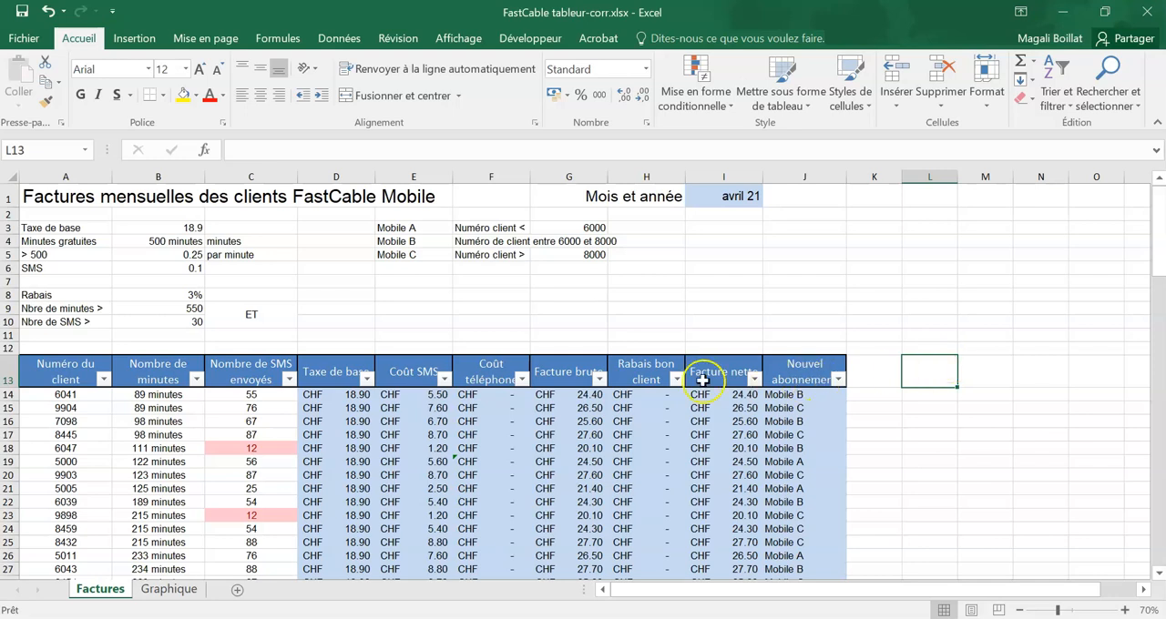
Step: Ignore the inconsistent-formula error flagged on cell F19 in the "Coût téléphone" column
scroll(916, 446, "down", 1)
scroll(916, 446, "down", 3)
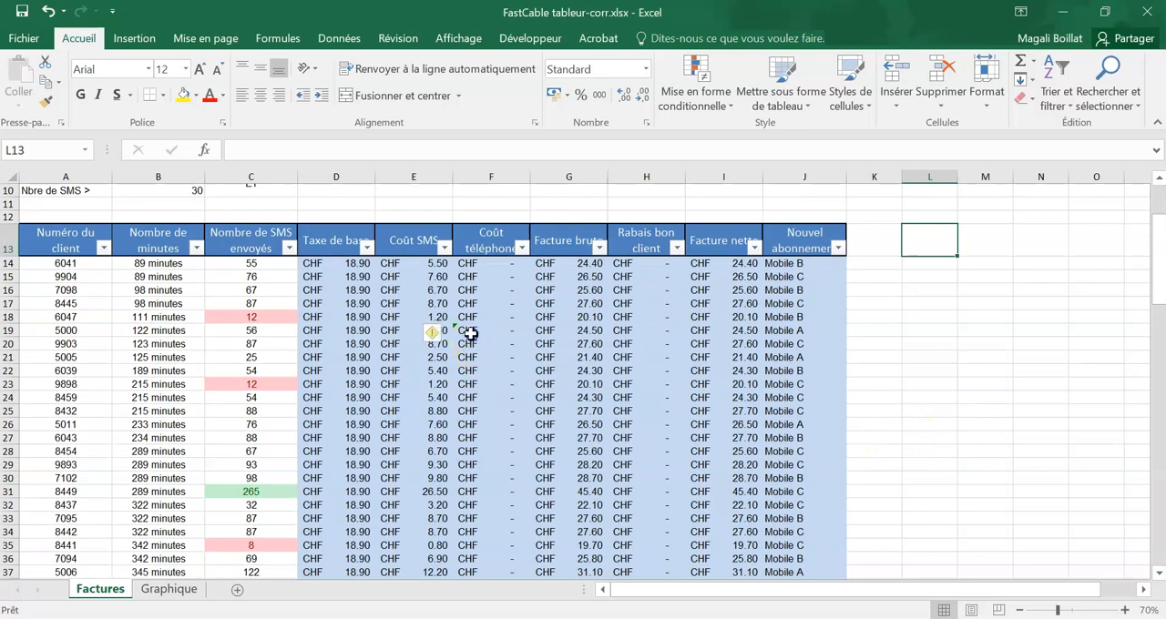
left_click(461, 331)
left_click(435, 334)
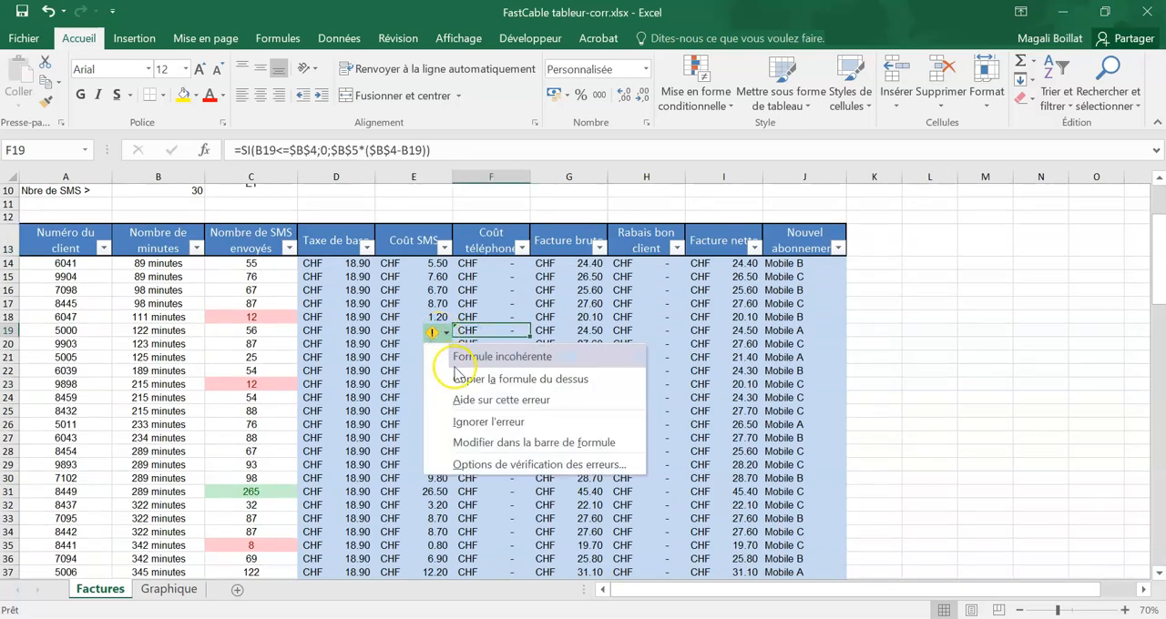
left_click(469, 425)
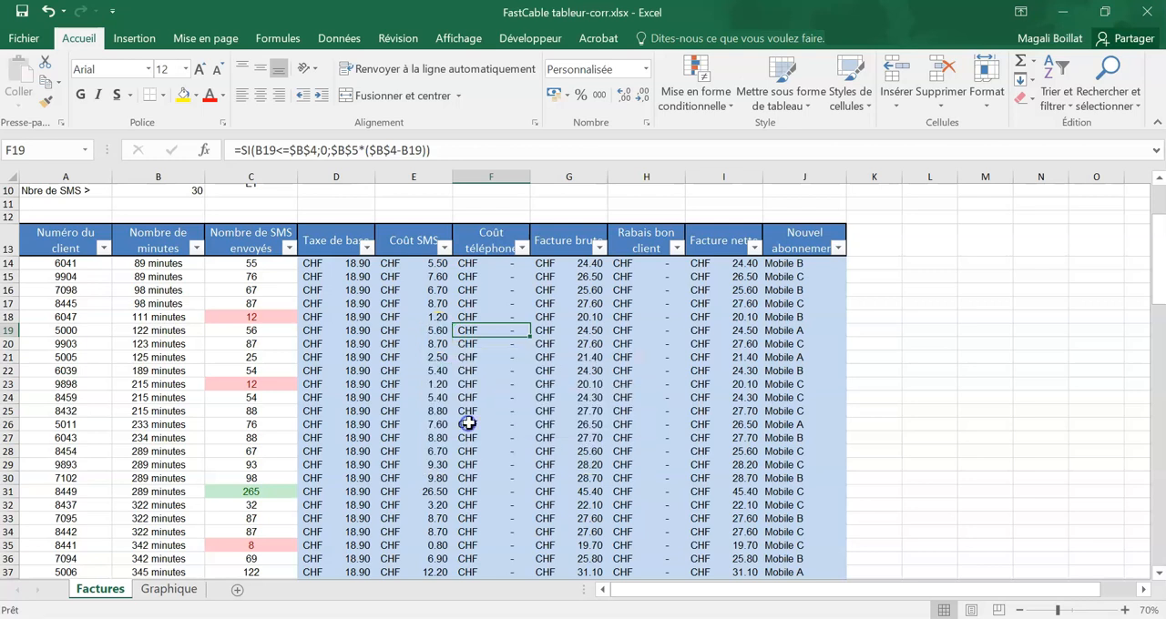
left_click(890, 392)
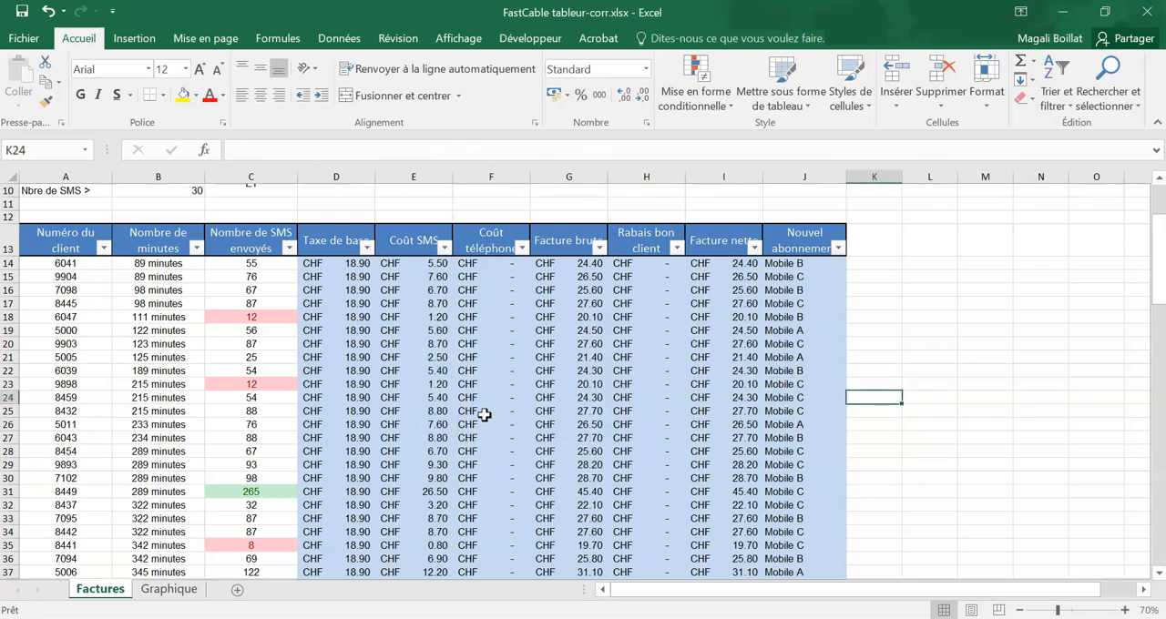
Step: Calculate the average conversation time in D109 with =MOYENNE(B14:B106)
scroll(483, 415, "down", 20)
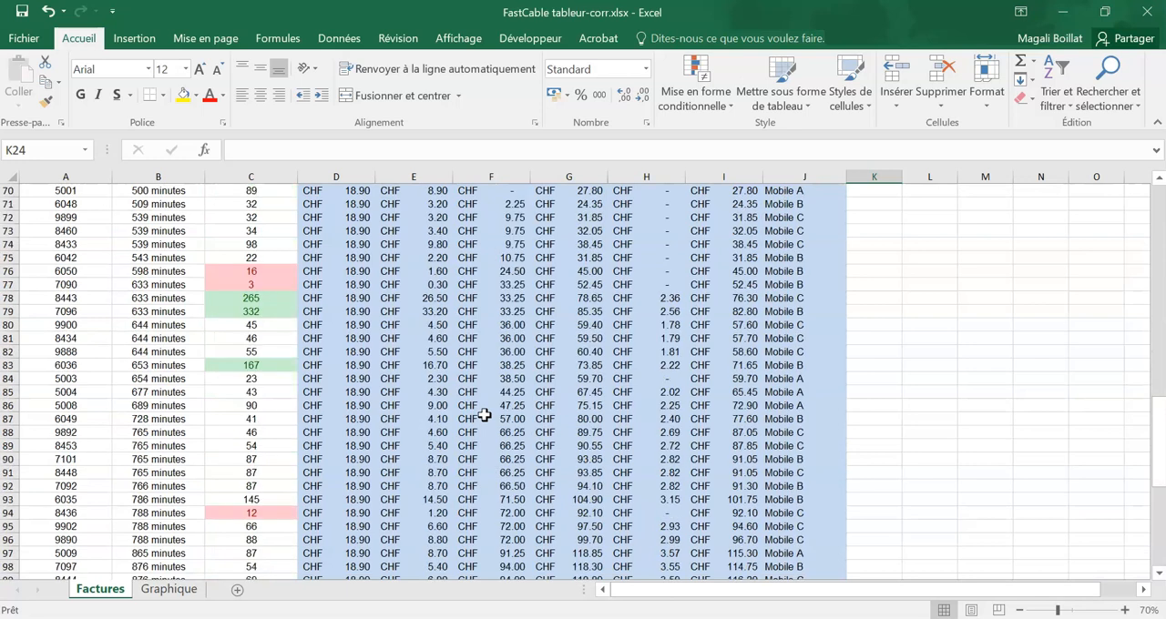
scroll(483, 414, "down", 7)
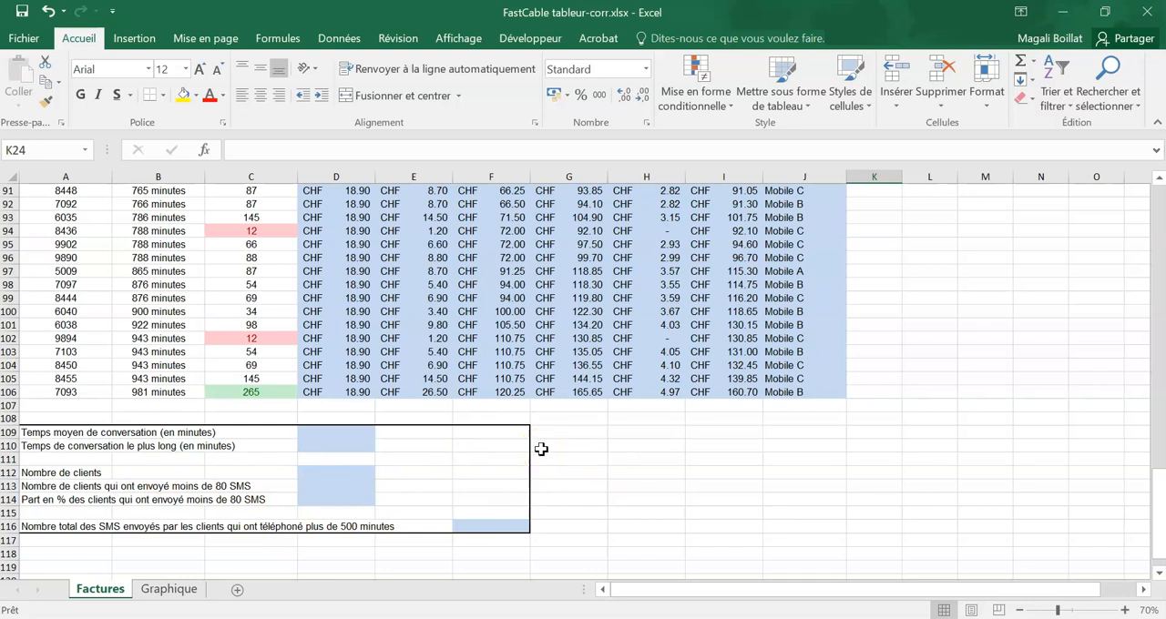
left_click(327, 436)
scroll(1138, 320, "down", 4)
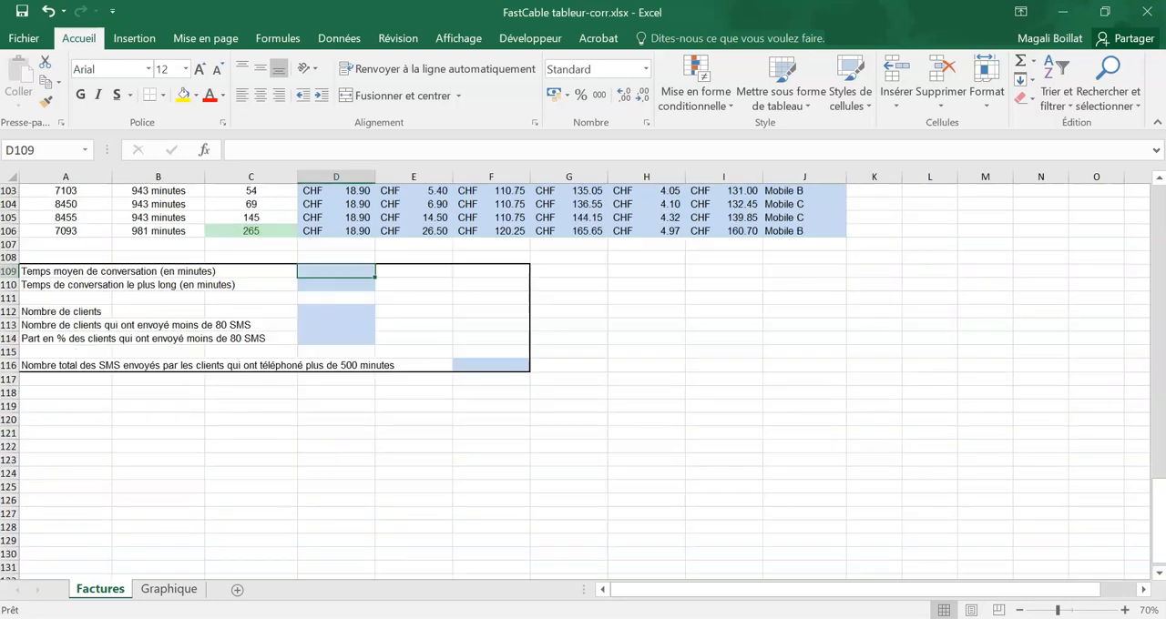
scroll(1138, 320, "up", 5)
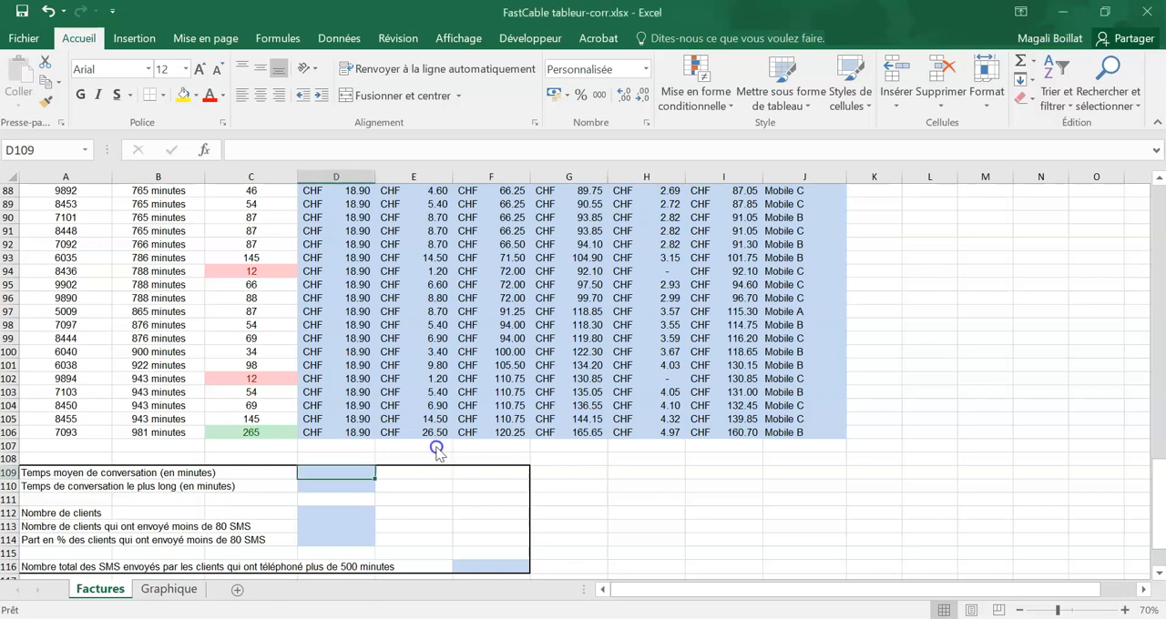
scroll(437, 442, "down", 2)
type("=moyenne(")
left_click_drag(178, 353, 168, 239)
key("Return")
scroll(540, 365, "down", 4)
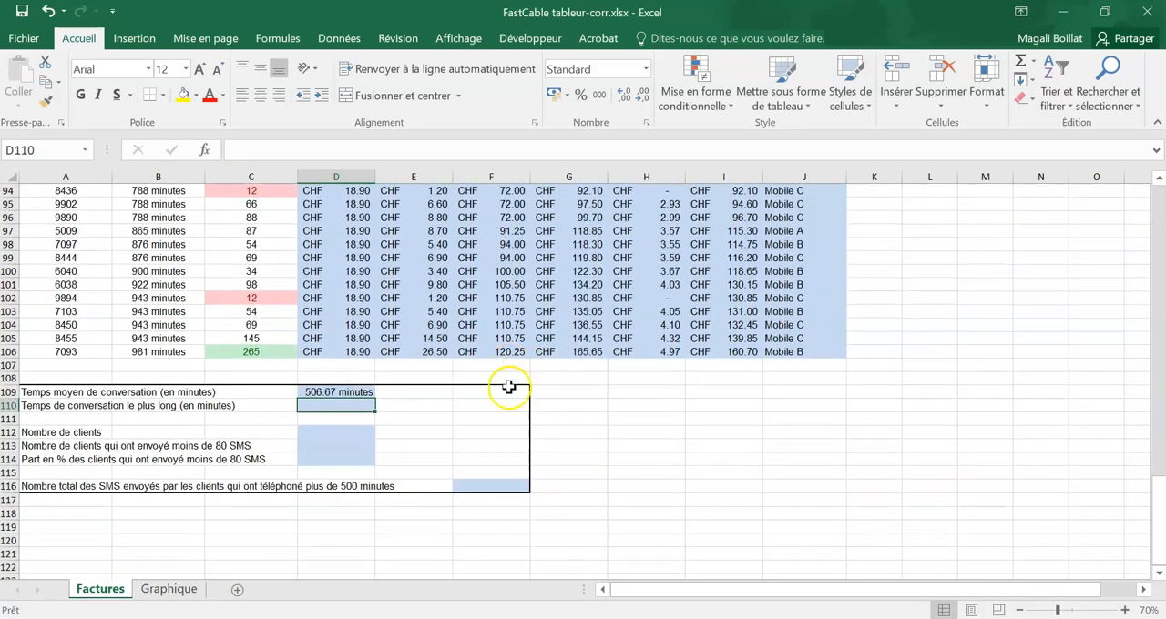
Step: Set the number format of the average conversation time in D109 to the custom format 0 "minutes"
left_click(328, 391)
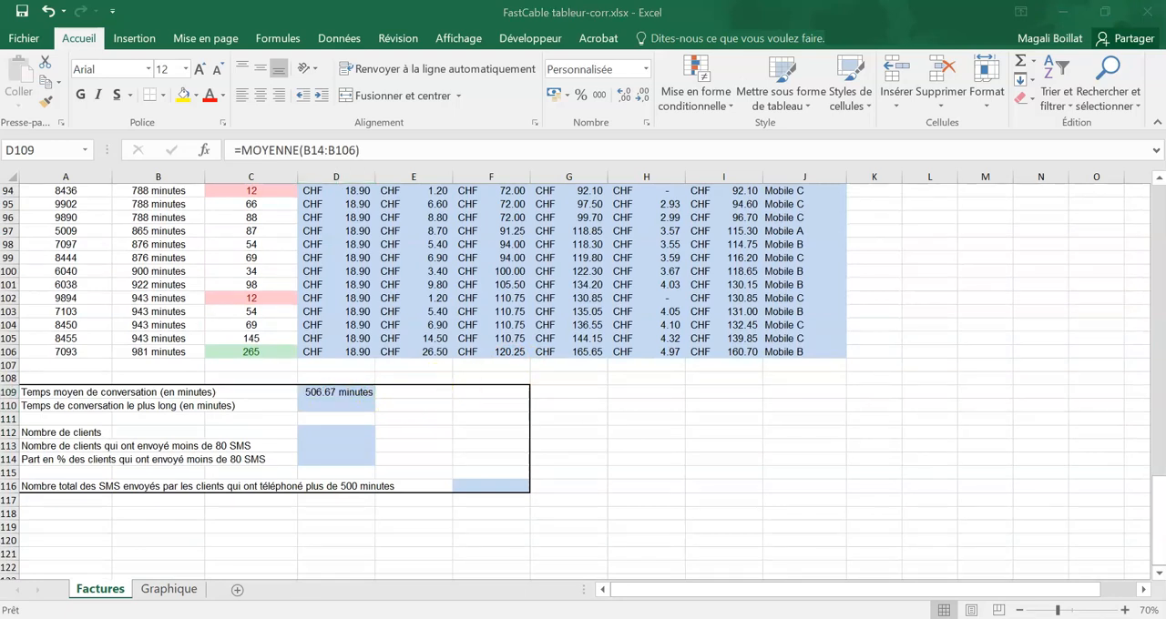
left_click(326, 391)
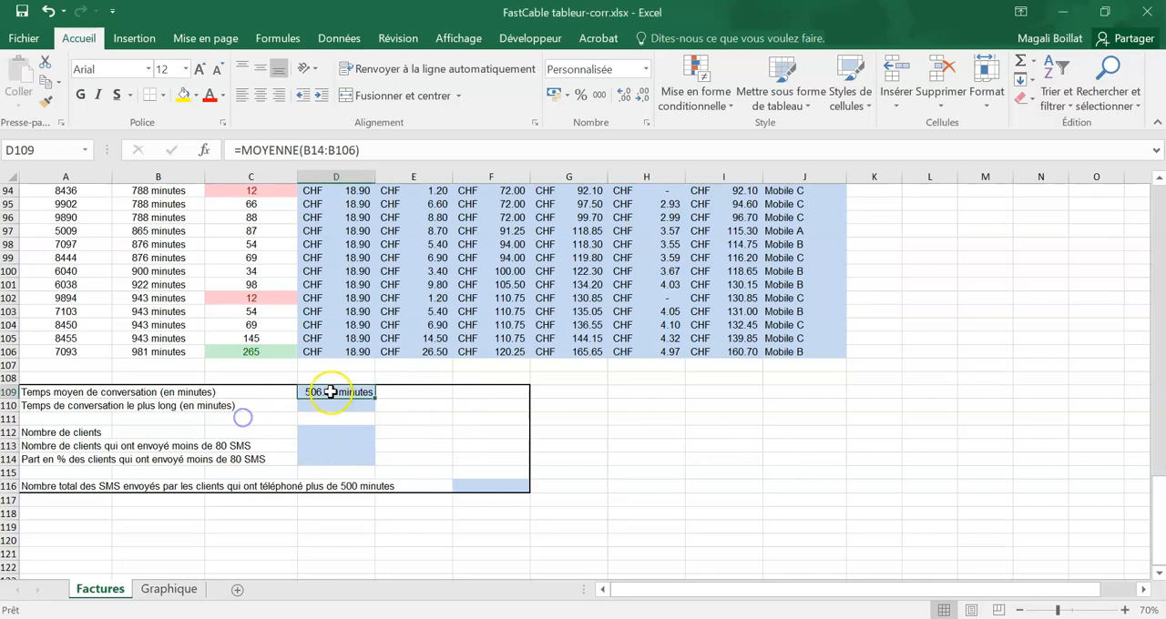
left_click(645, 69)
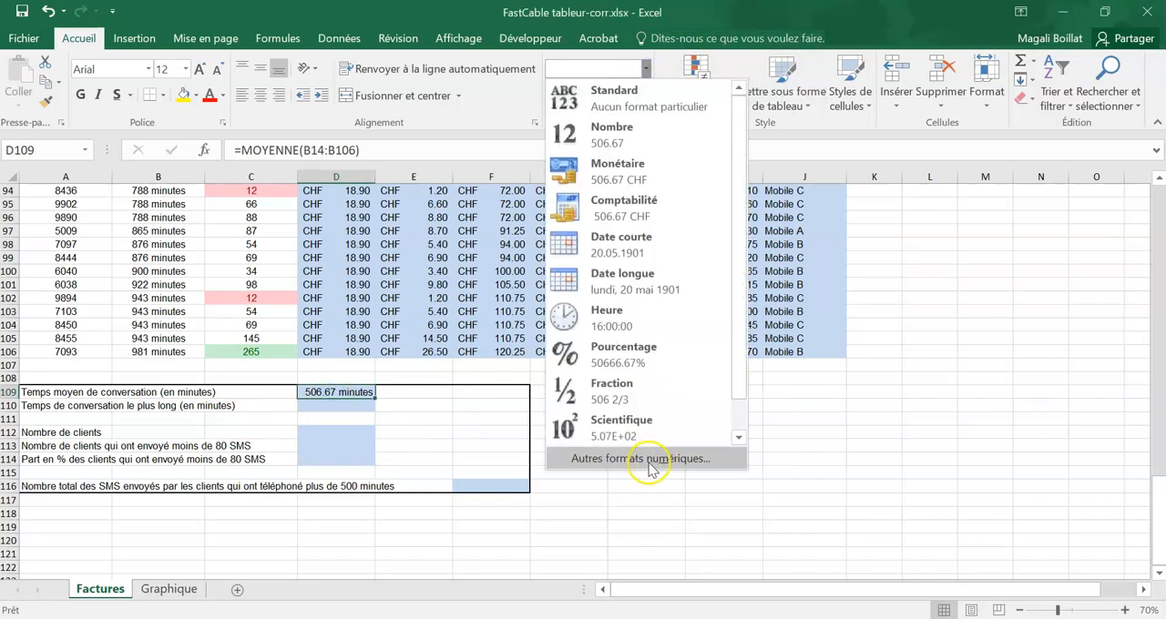
left_click(650, 465)
left_click_drag(492, 287, 409, 287)
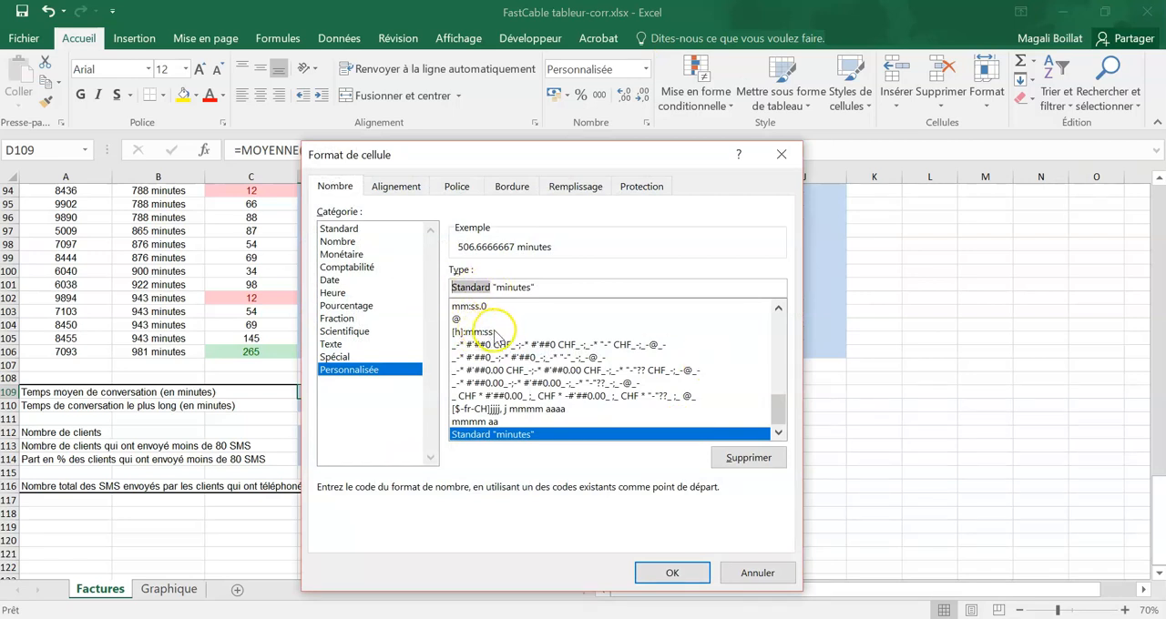
type("0")
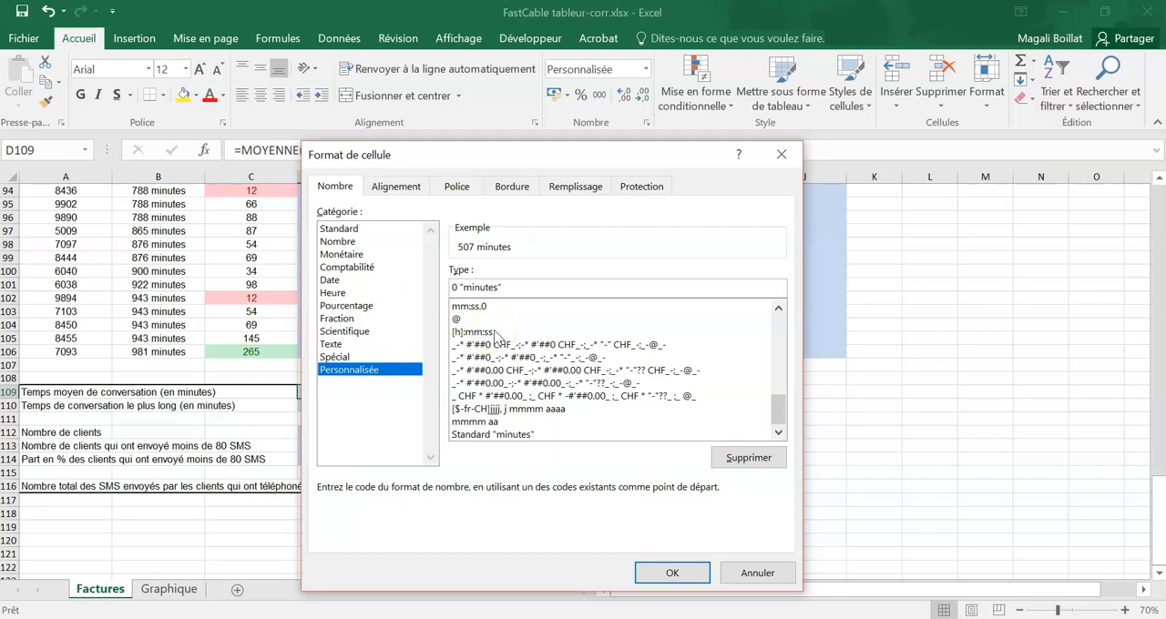
left_click(668, 574)
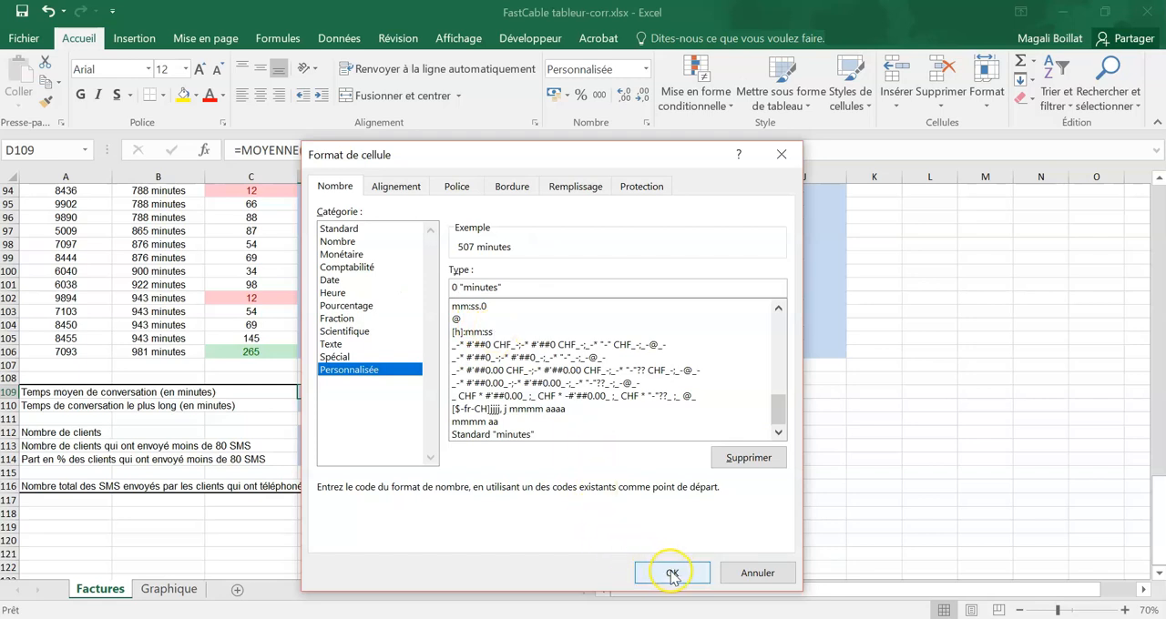
left_click(673, 578)
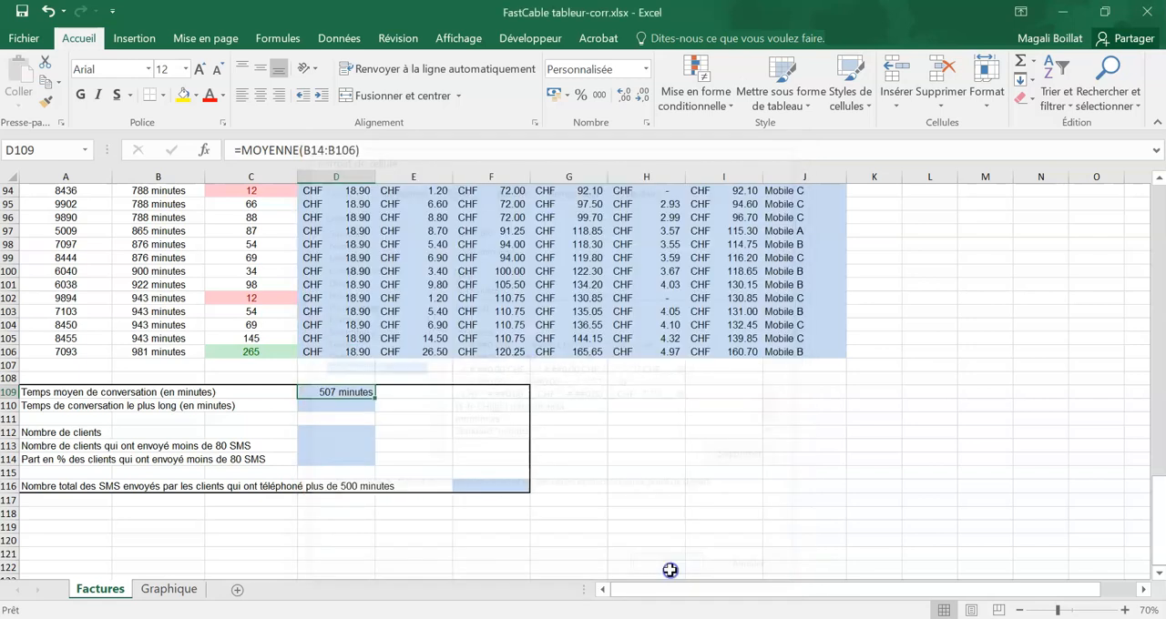
Step: Calculate the longest conversation time in D110 with =MAX(B14:B106)
left_click(356, 416)
left_click(351, 403)
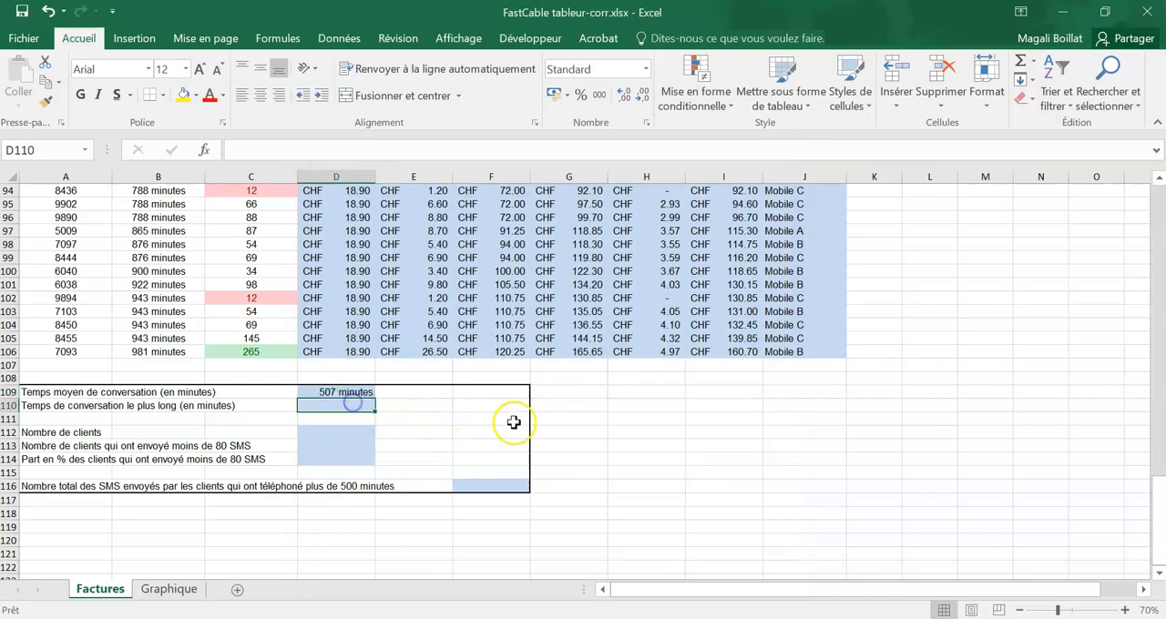
type("=max(")
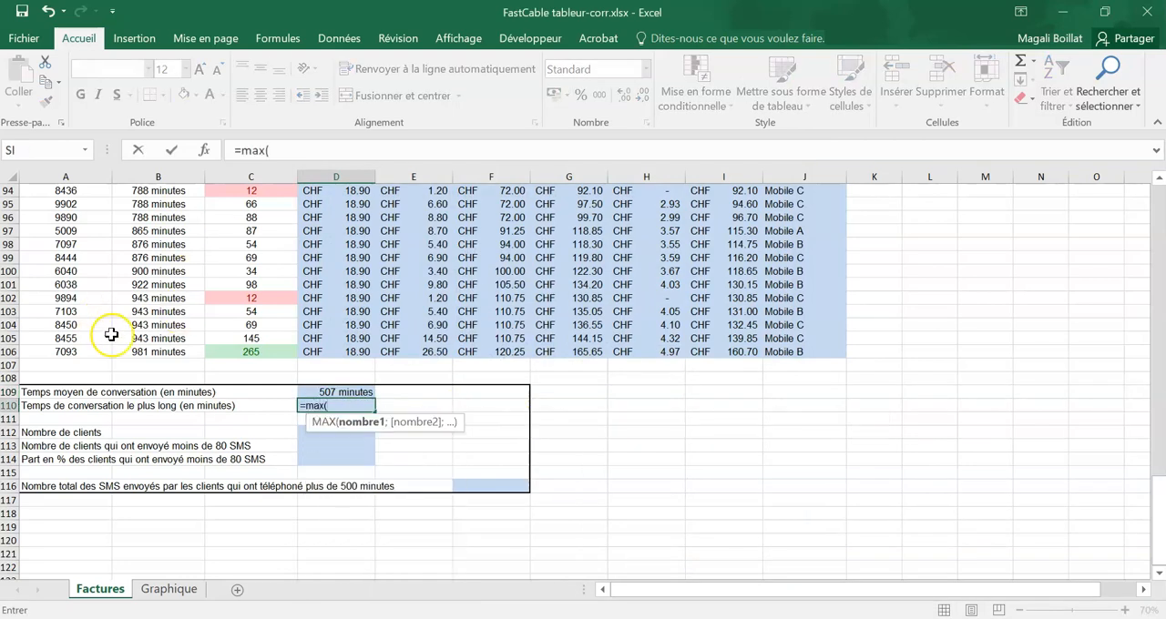
left_click_drag(157, 350, 162, 235)
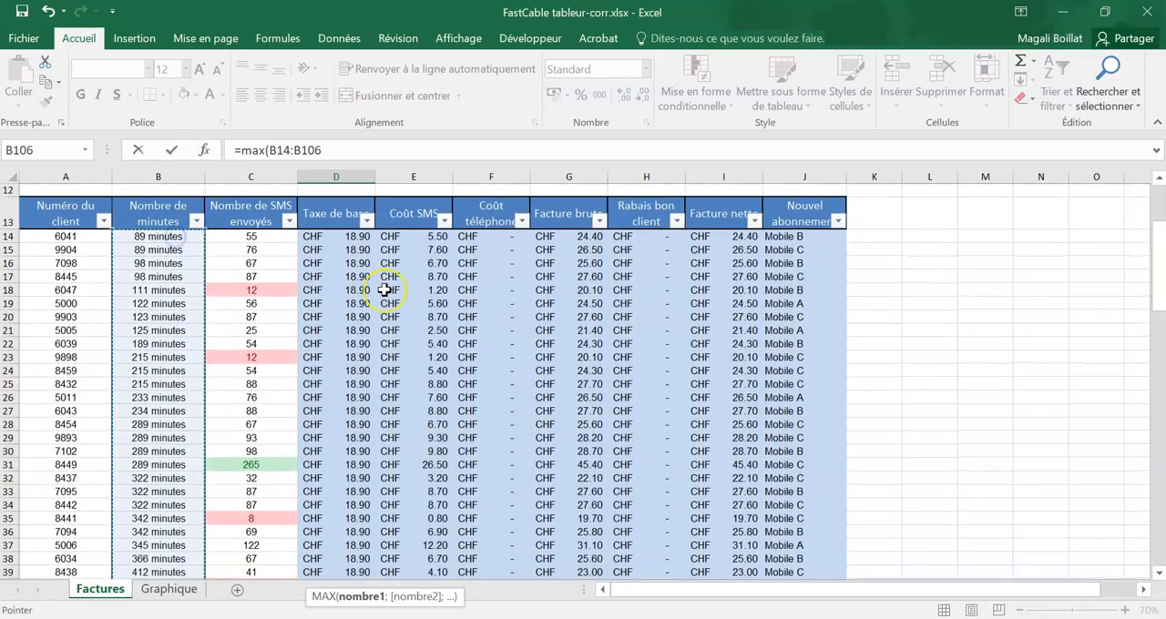
key("Return")
scroll(400, 395, "down", 2)
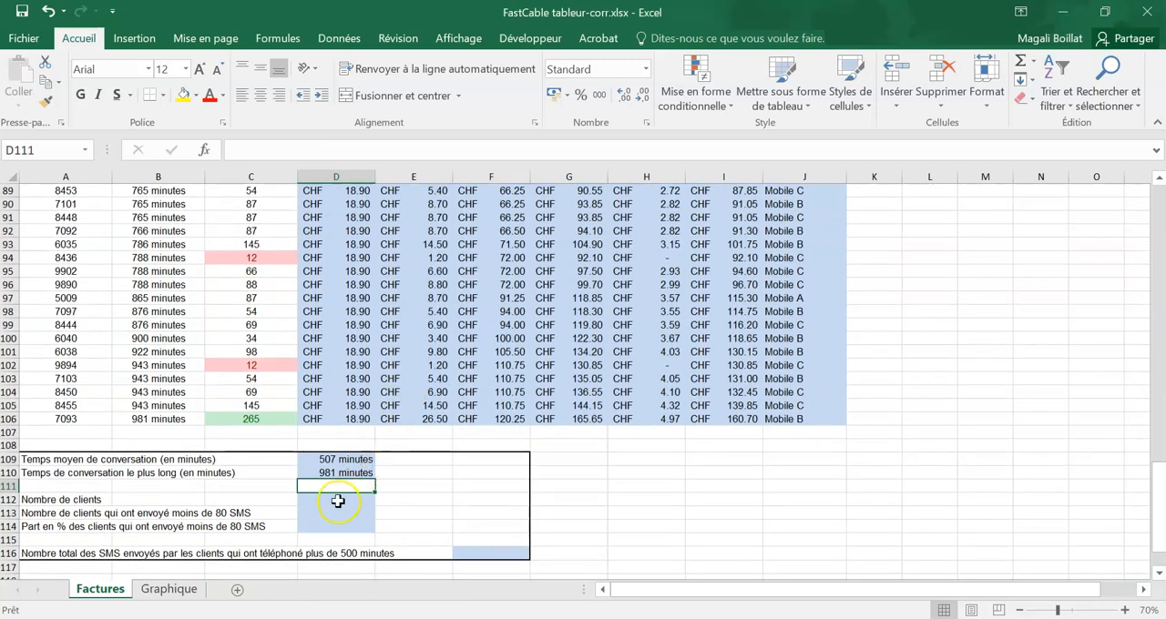
Step: Count the clients in D112 with =NB(A14:A106)
key("Return")
scroll(538, 373, "down", 1)
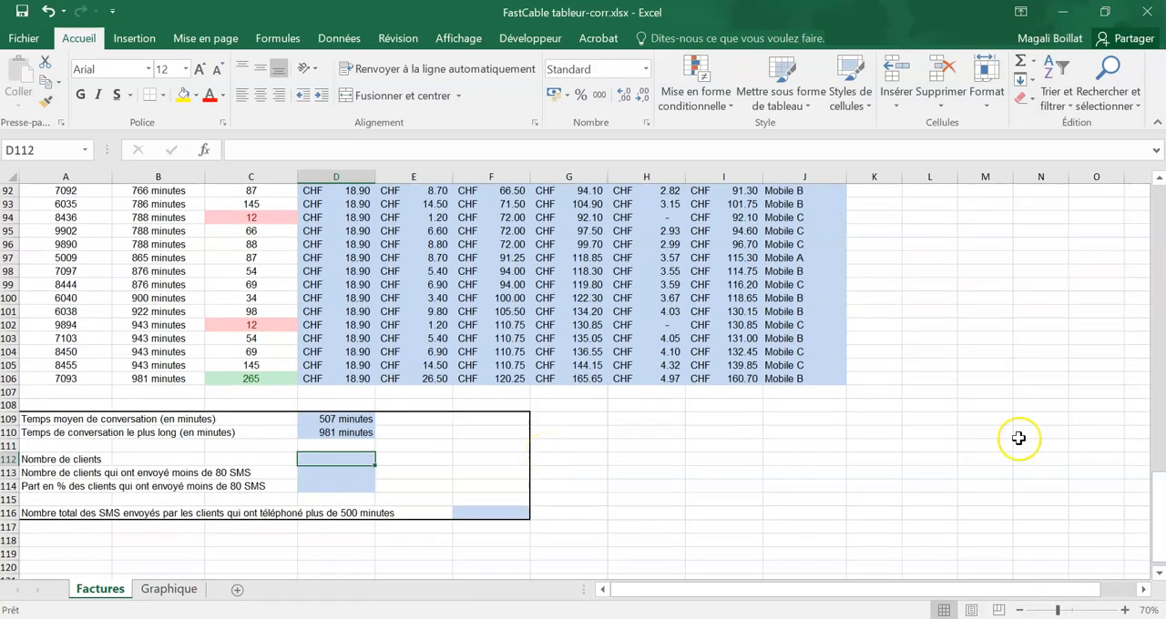
left_click(347, 459)
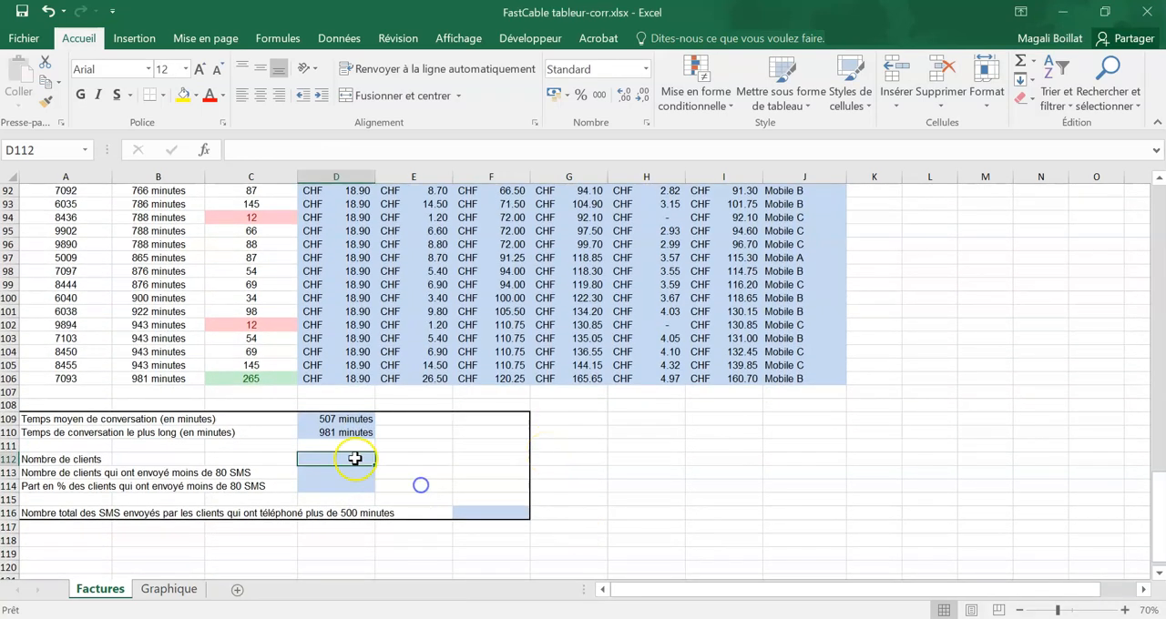
type("=nb")
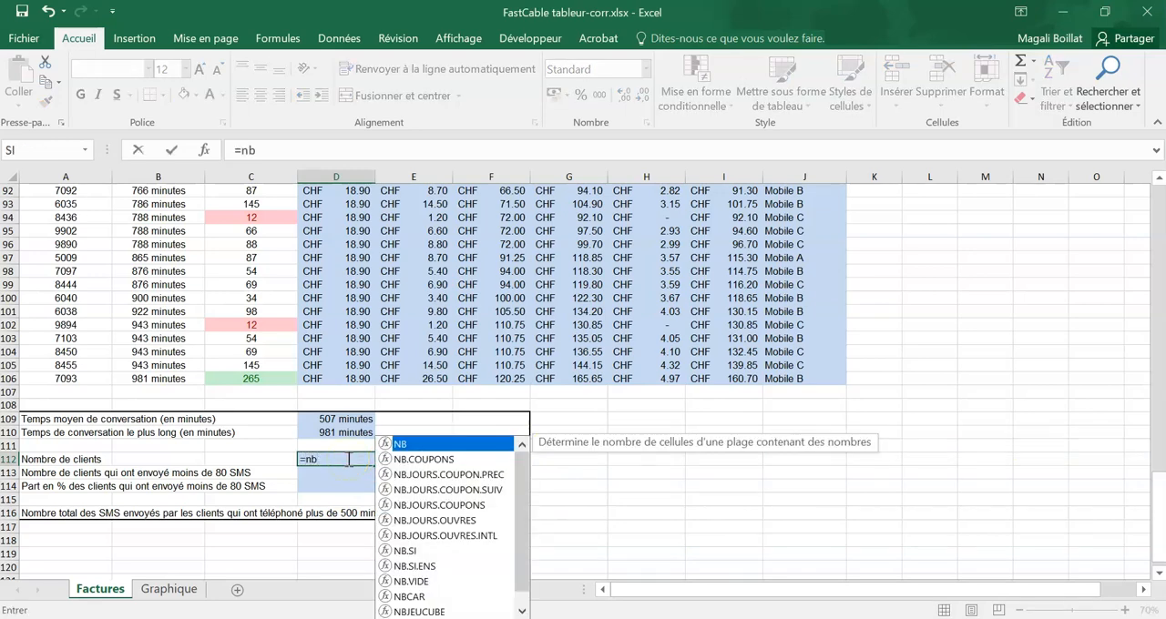
type("(")
left_click_drag(91, 377, 52, 229)
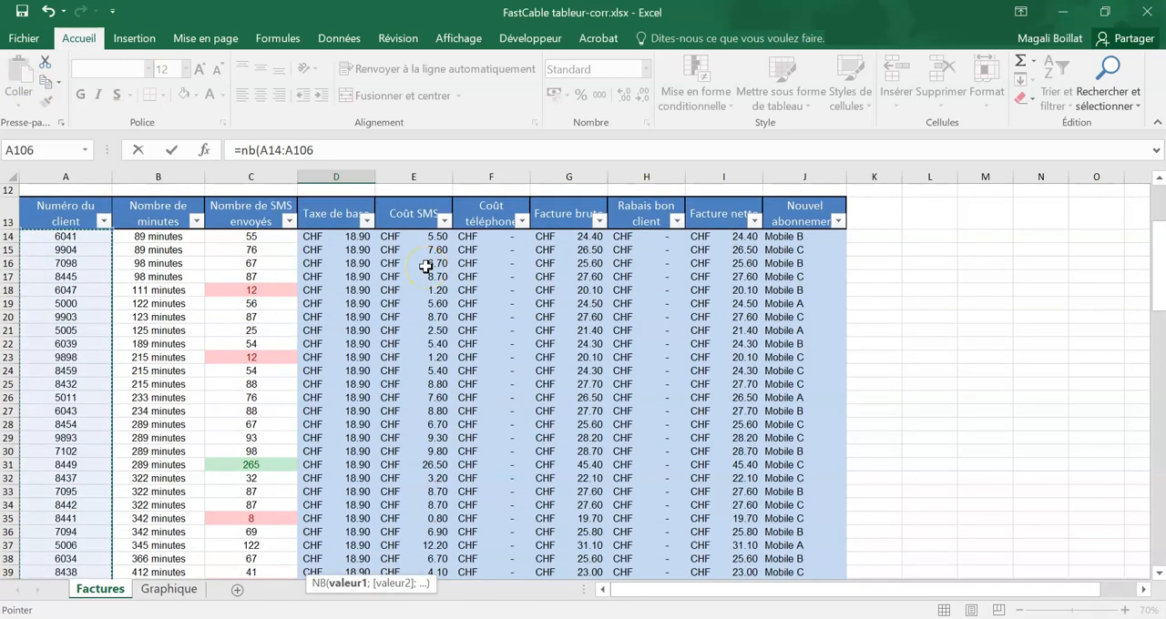
key("Return")
scroll(437, 319, "down", 5)
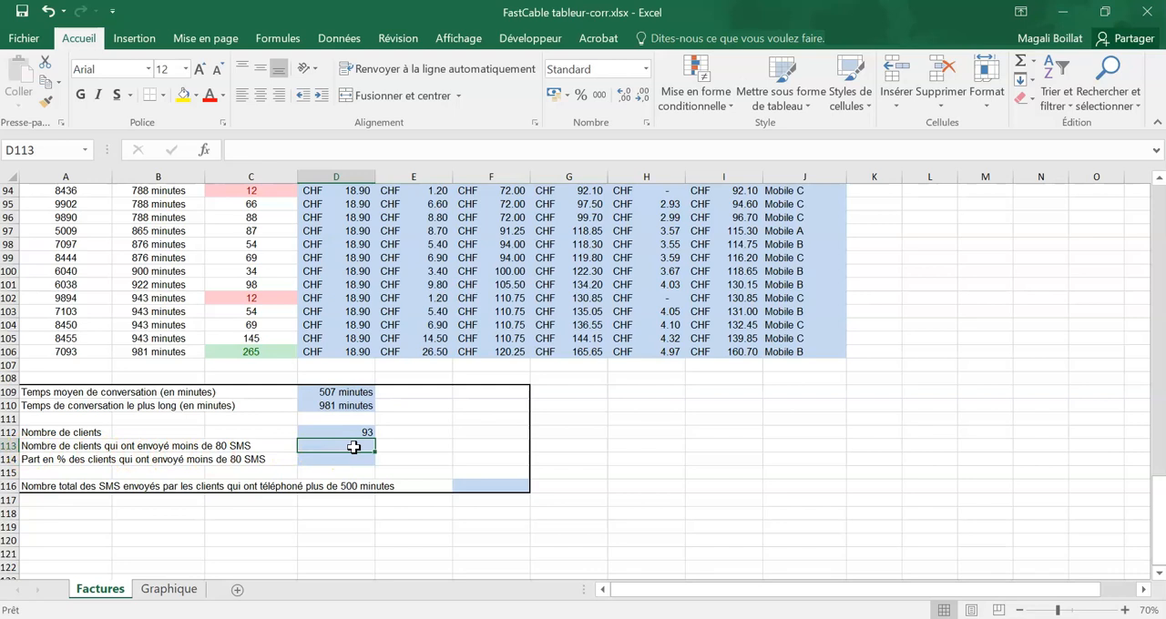
Step: Count the clients who sent fewer than 80 SMS in D113 with =NB.SI(C14:C106;"<80")
type("=nb.si(")
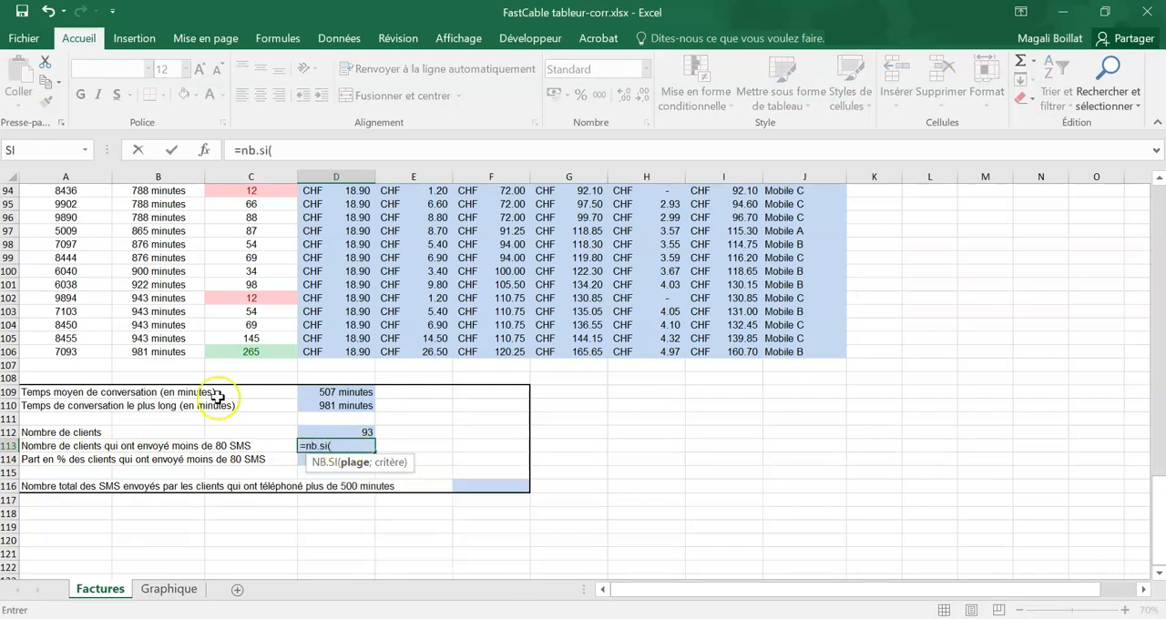
left_click_drag(265, 352, 260, 228)
scroll(416, 354, "down", 10)
scroll(416, 354, "down", 10)
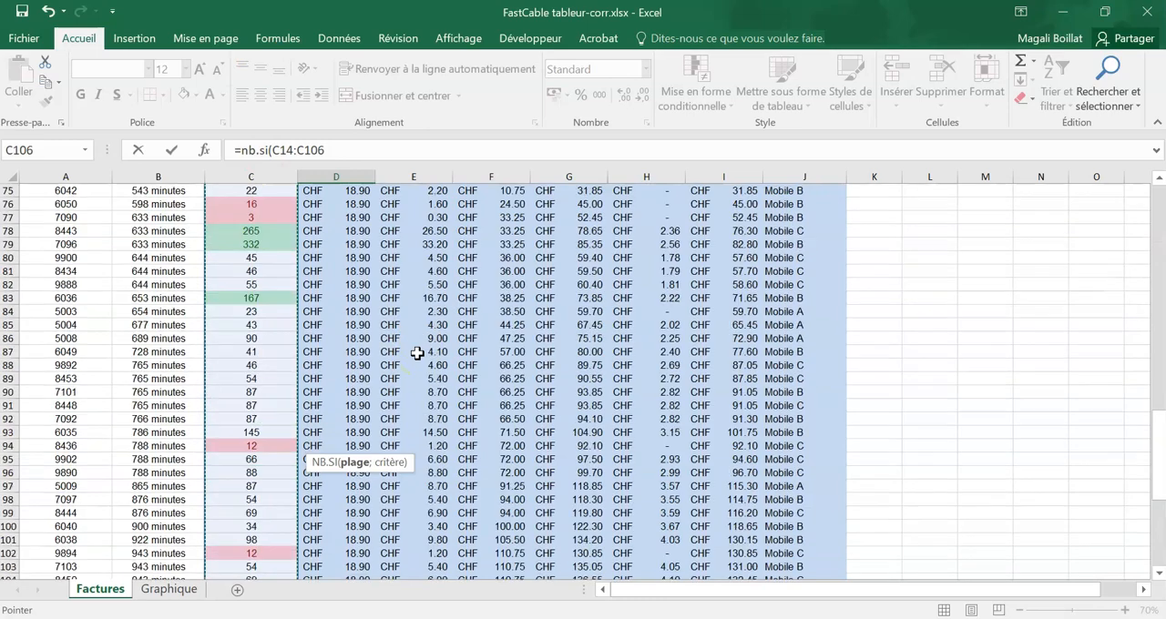
left_click(204, 150)
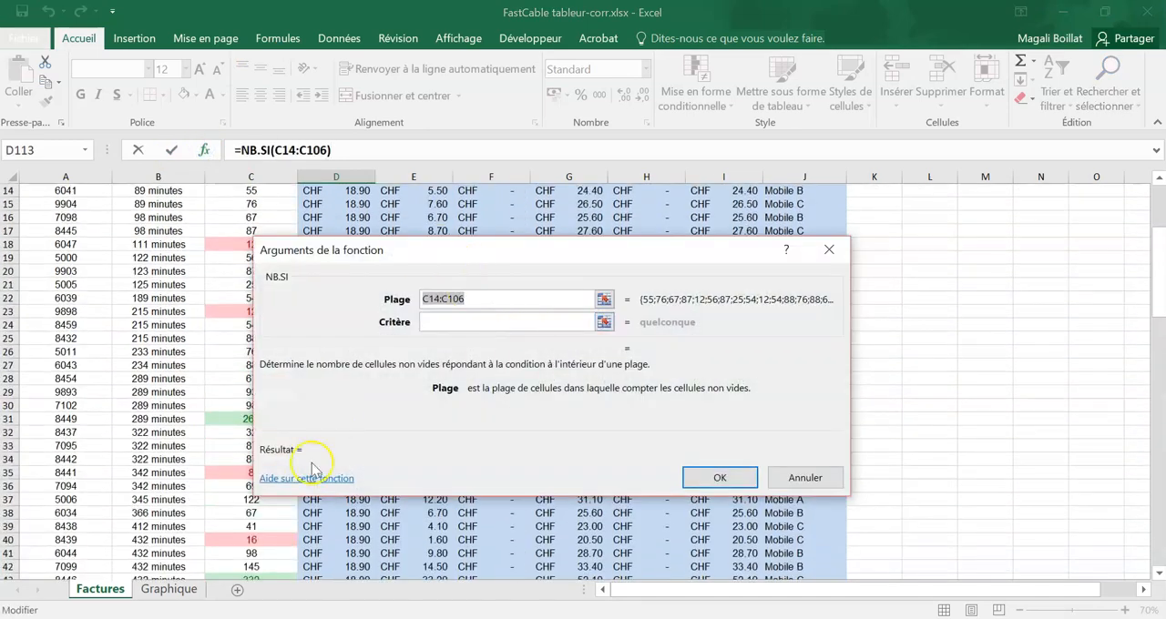
scroll(162, 467, "down", 20)
scroll(162, 467, "down", 1)
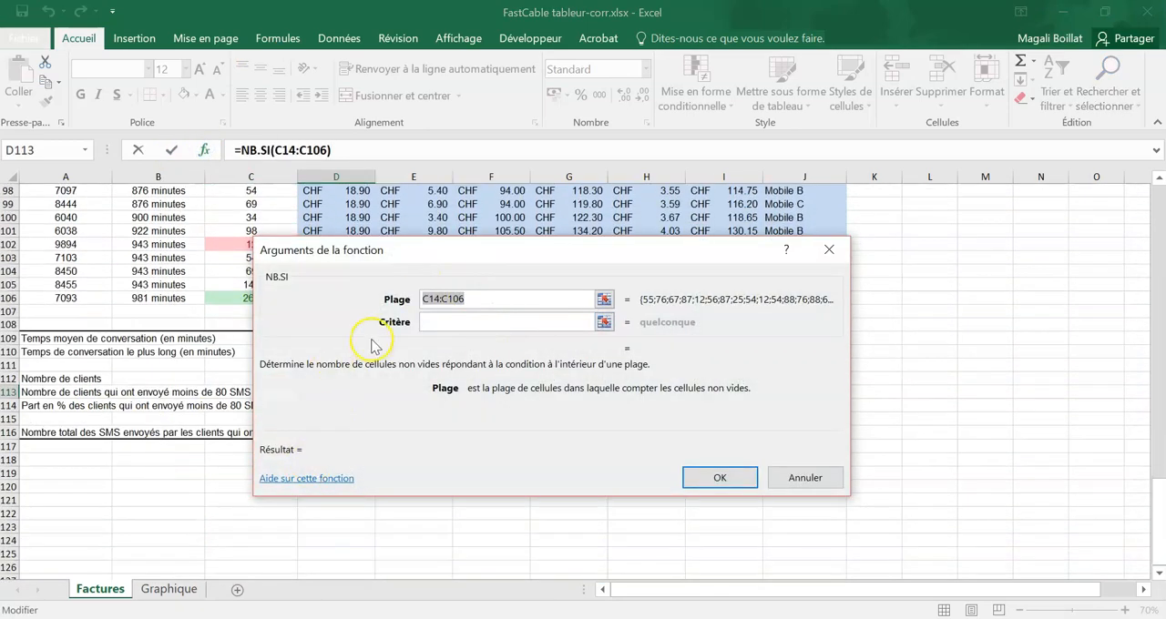
left_click_drag(346, 250, 627, 260)
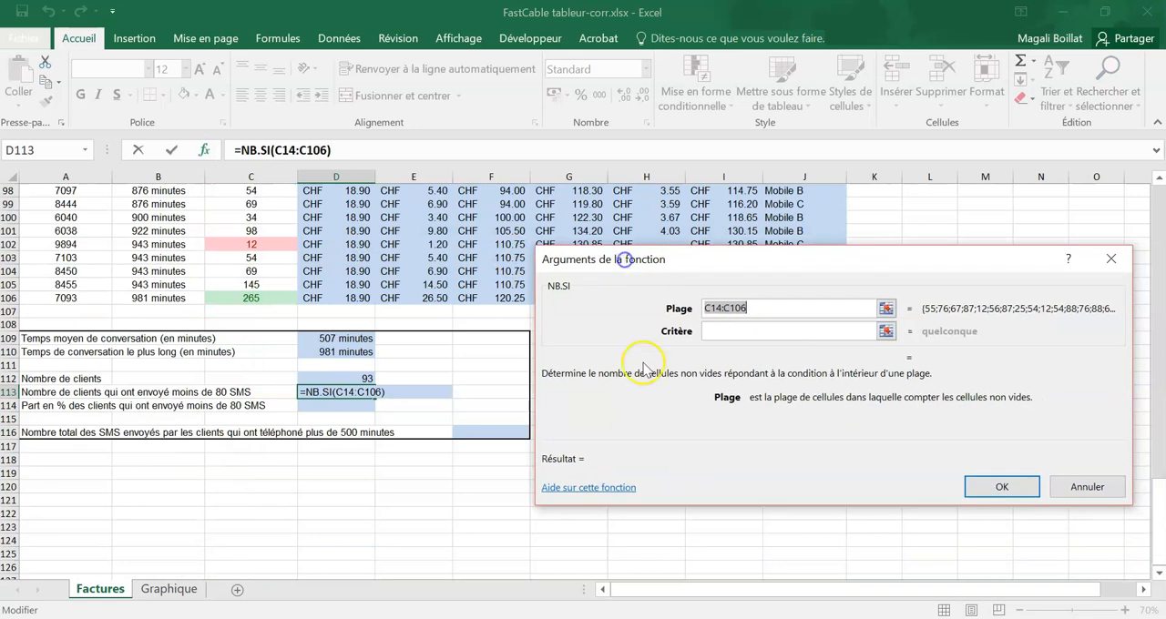
left_click(715, 333)
type("<80")
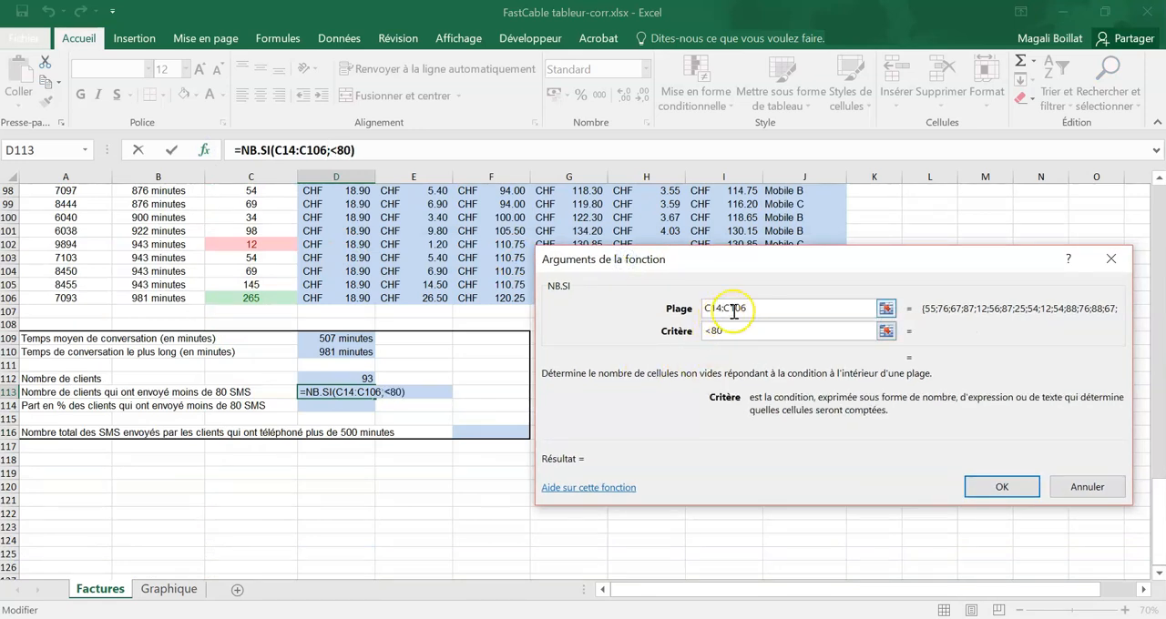
left_click(738, 307)
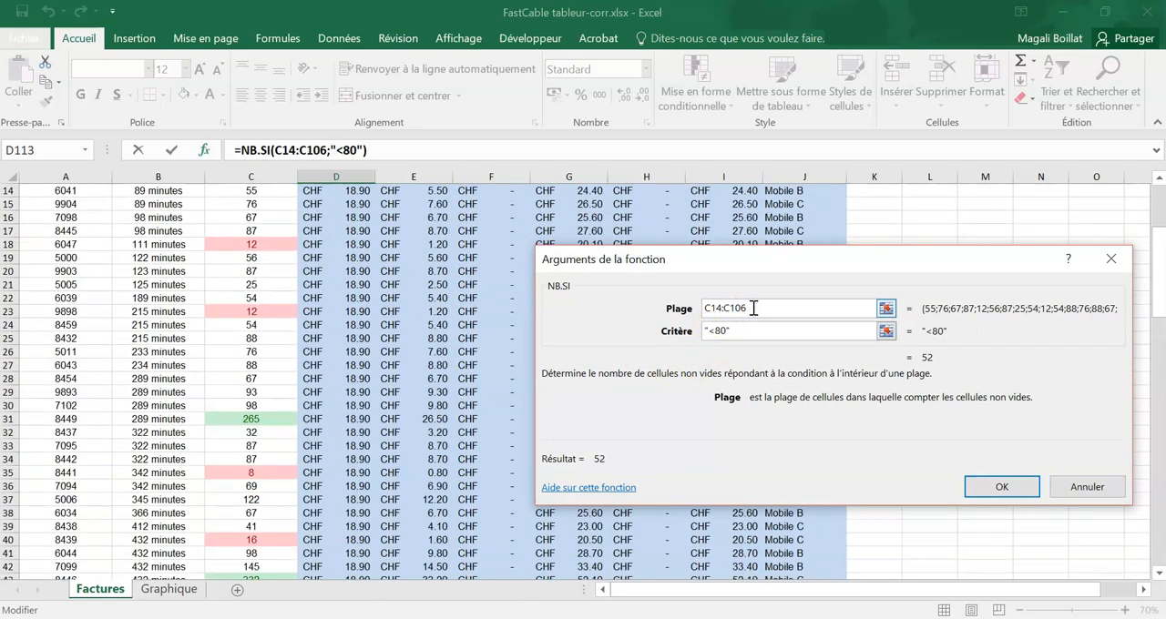
left_click(1002, 486)
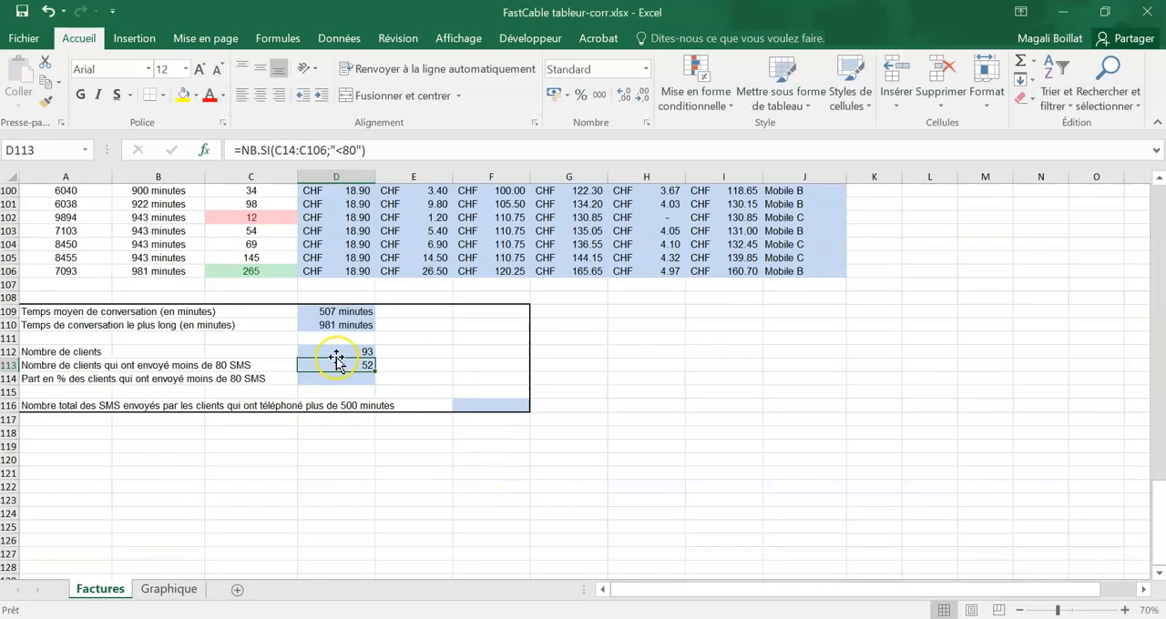
Step: Calculate the share of clients who sent fewer than 80 SMS in D114 with =D113/D112
left_click(339, 378)
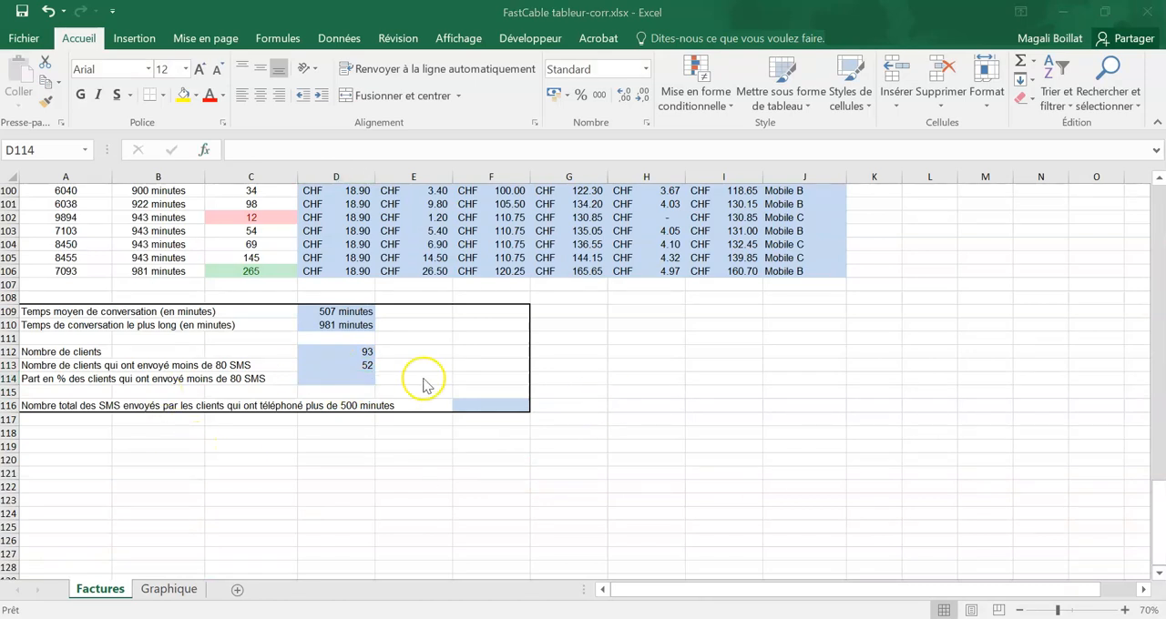
left_click(350, 378)
type("=")
left_click(349, 365)
type("/")
left_click(346, 352)
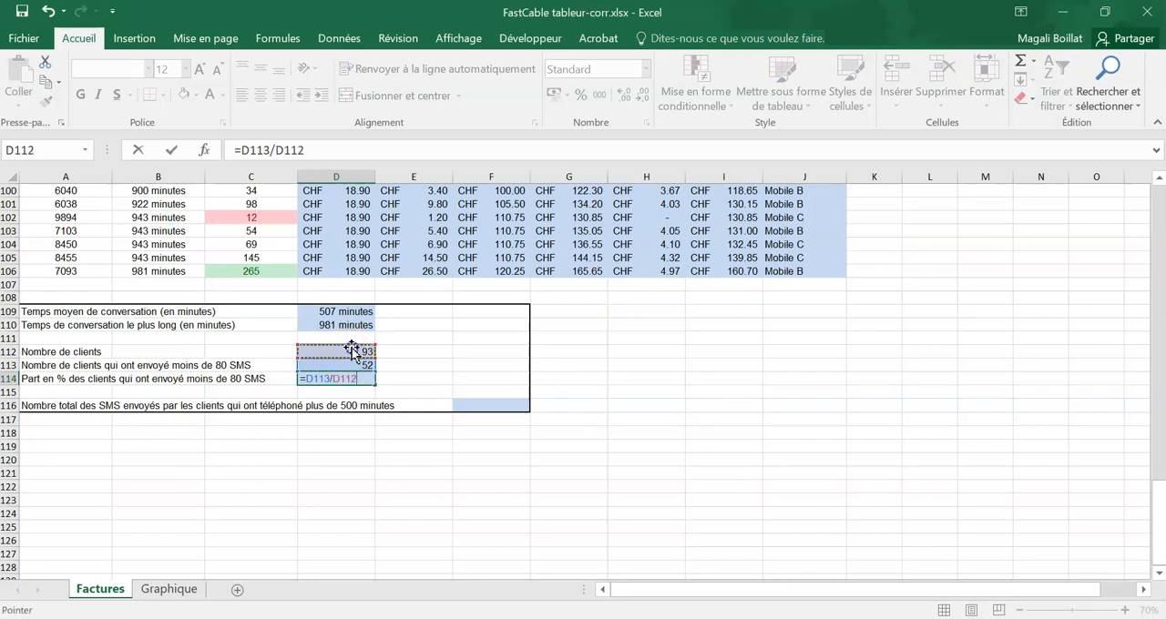
key("Return")
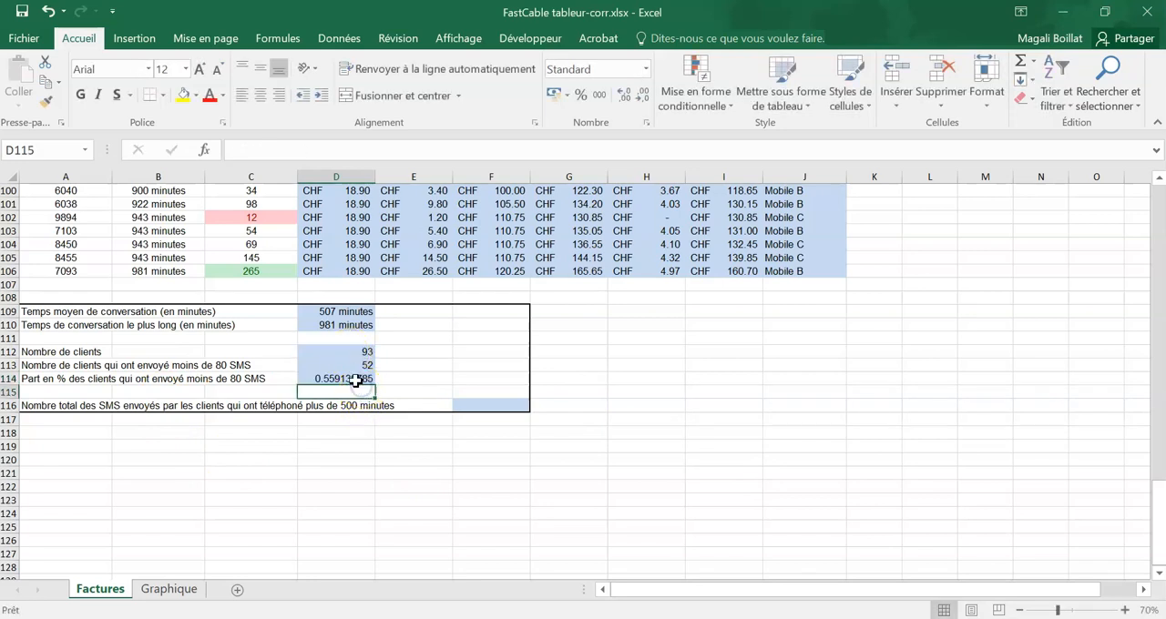
Step: Format the client share in D114 as a percentage with two decimals
left_click(357, 379)
left_click(580, 95)
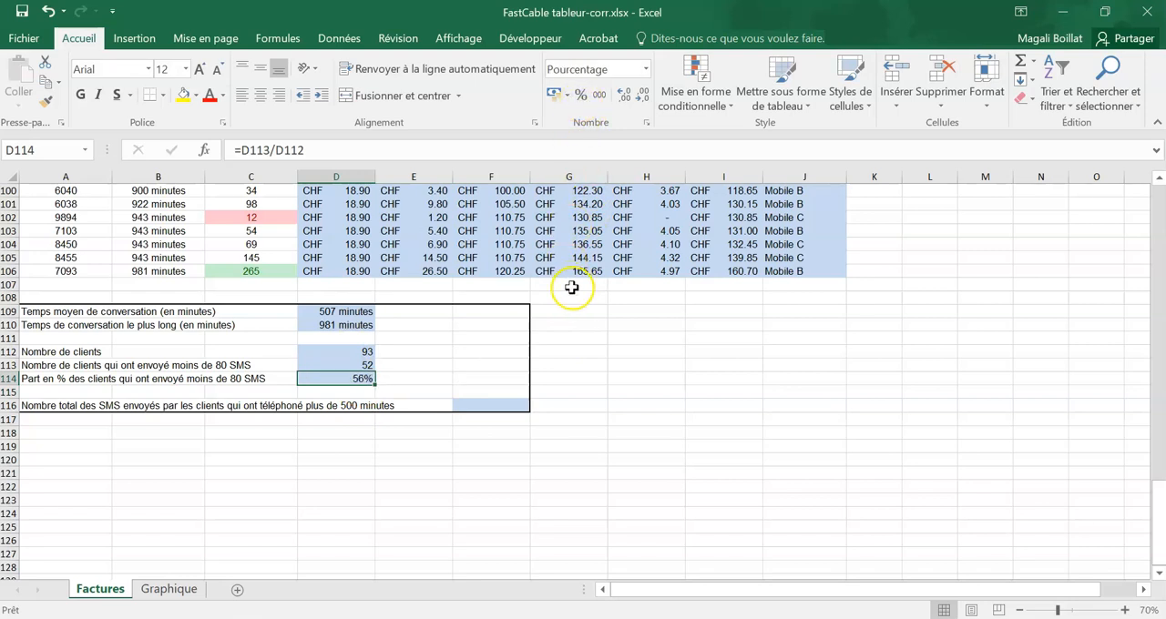
left_click(627, 95)
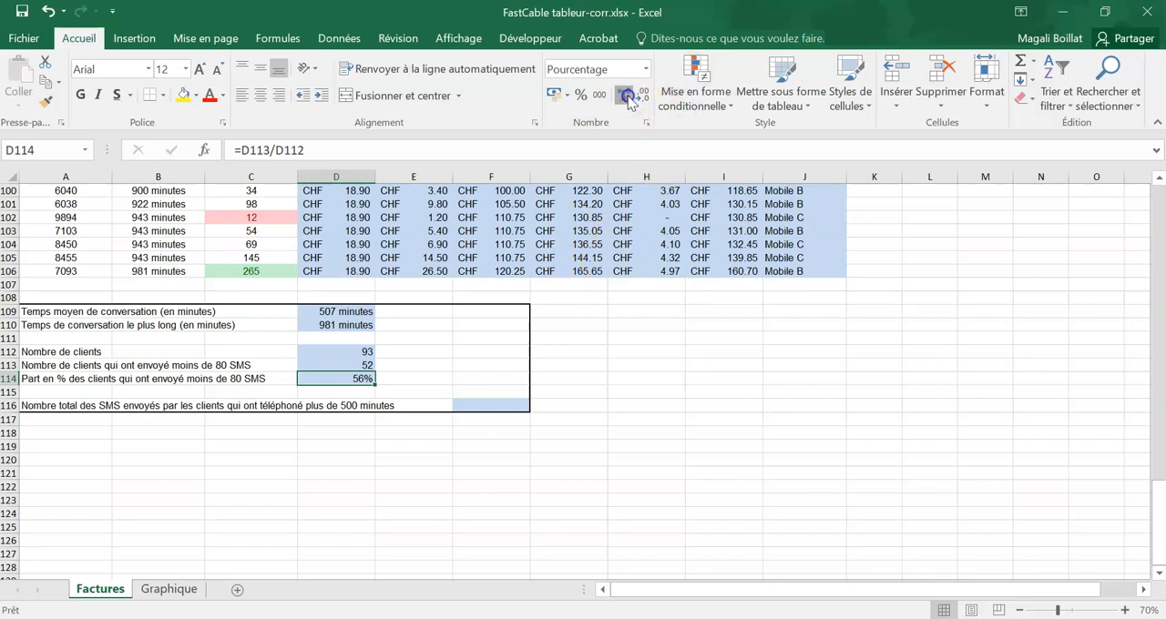
Step: Start a SOMME.SI function in F116 with the range B14:B106 and the criterion >500
left_click_drag(531, 412, 511, 408)
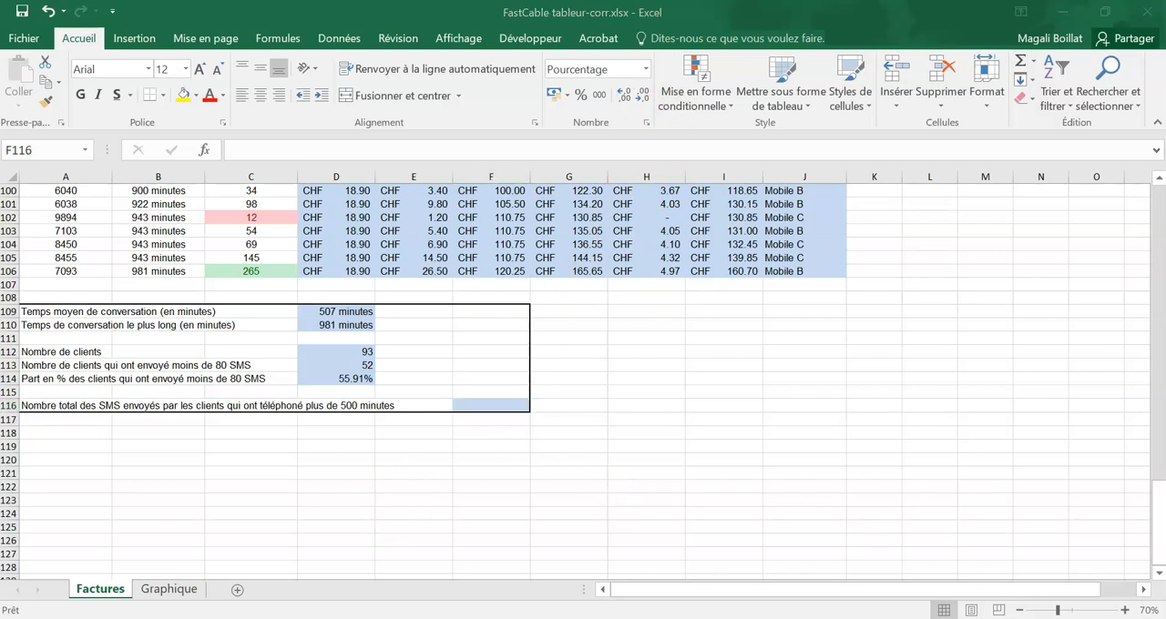
left_click(512, 401)
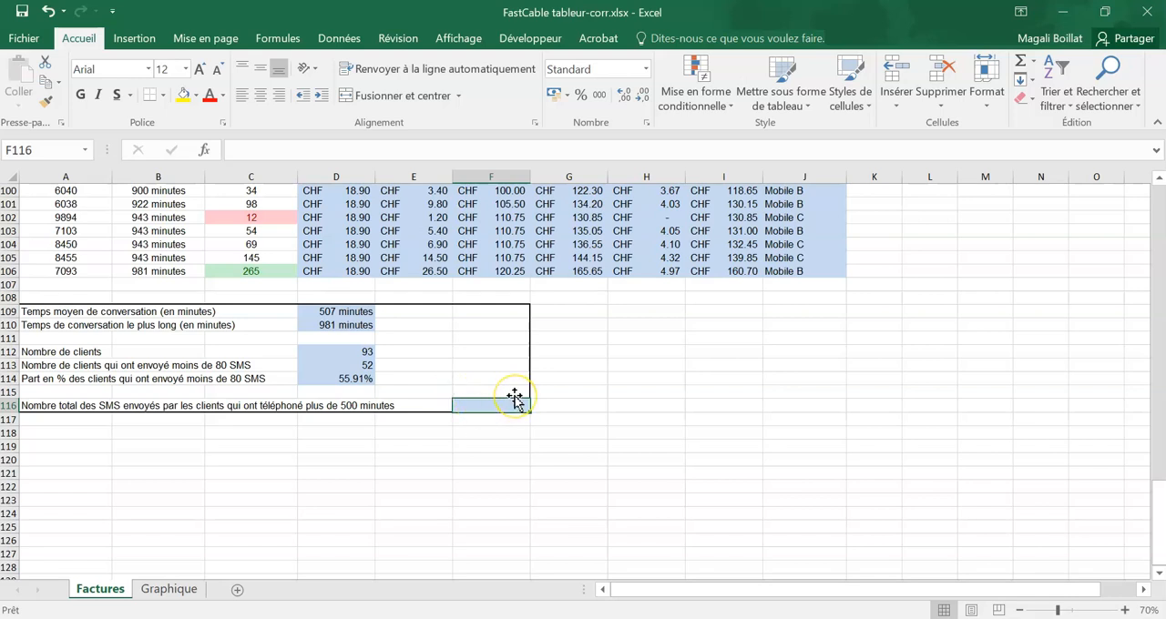
type("=somme.si")
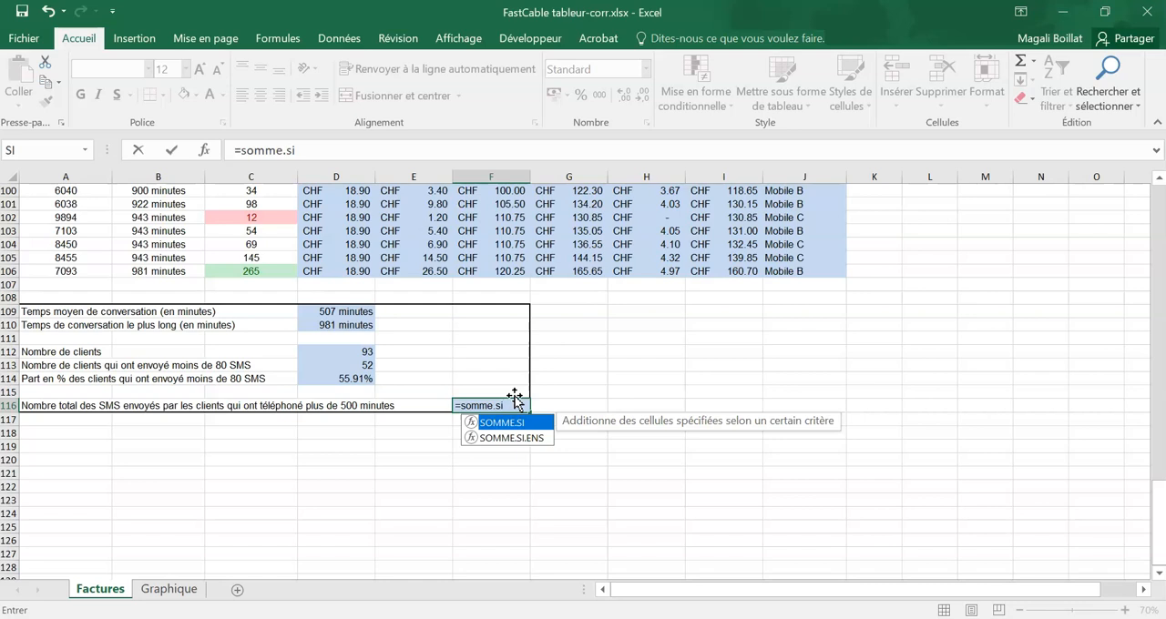
type("(")
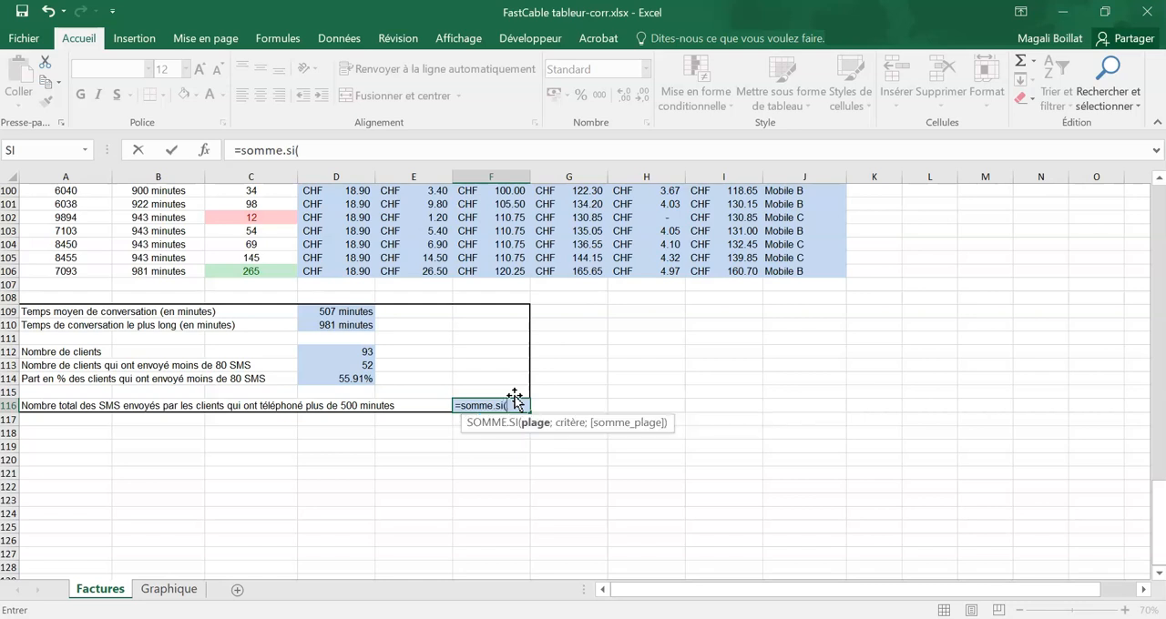
left_click(204, 150)
left_click_drag(614, 254, 646, 252)
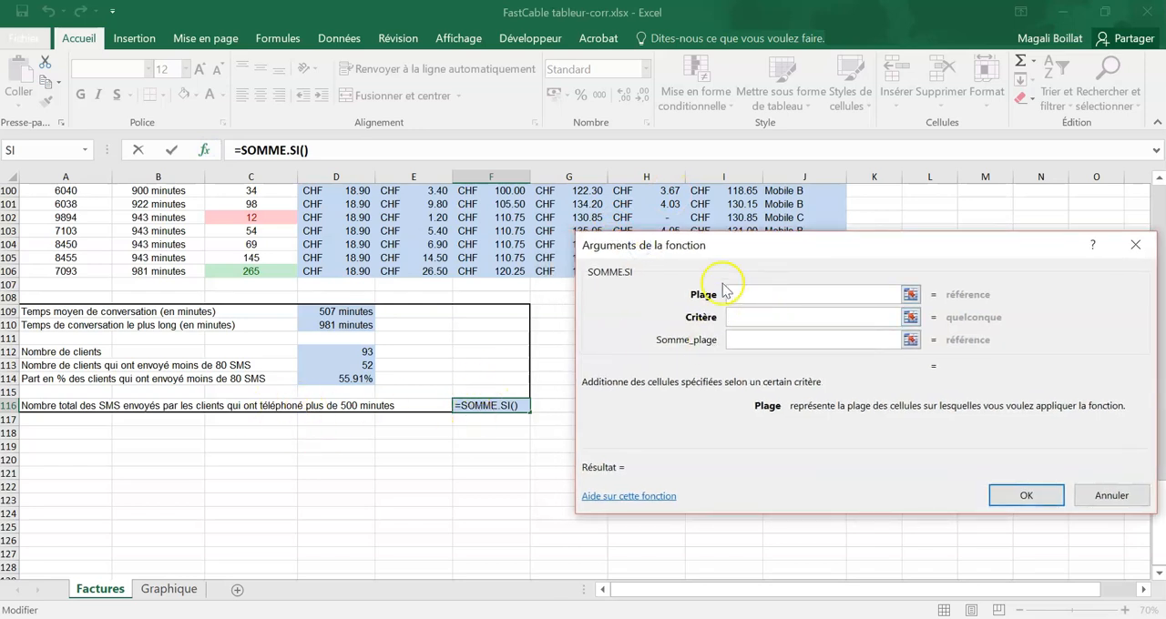
scroll(240, 489, "up", 5)
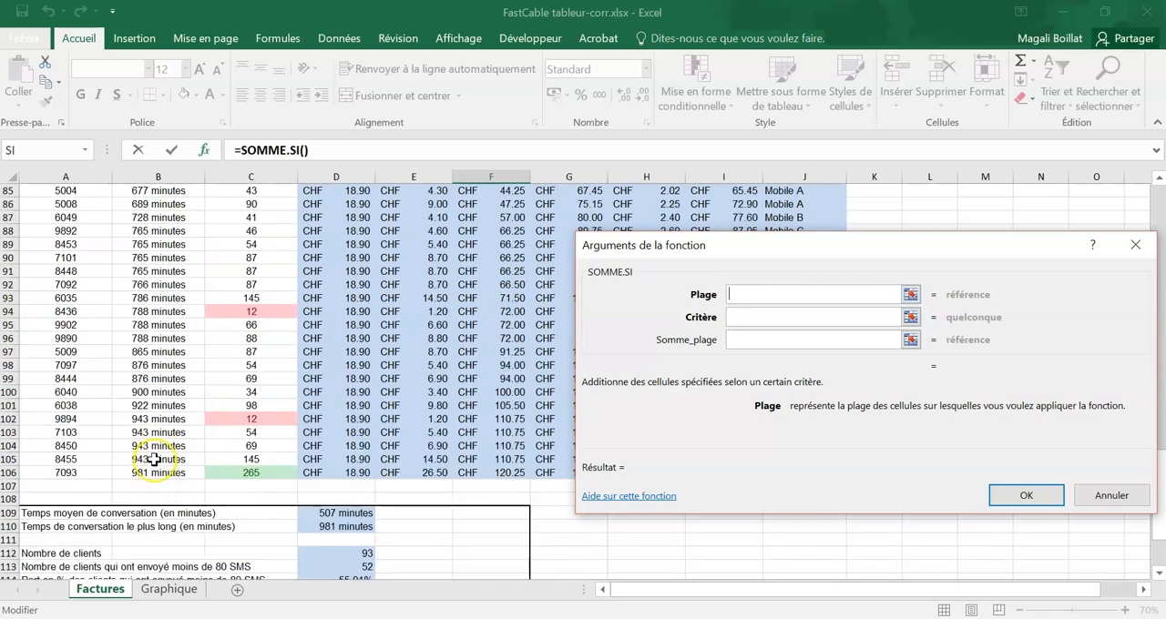
left_click_drag(156, 473, 167, 240)
left_click(749, 316)
type(">")
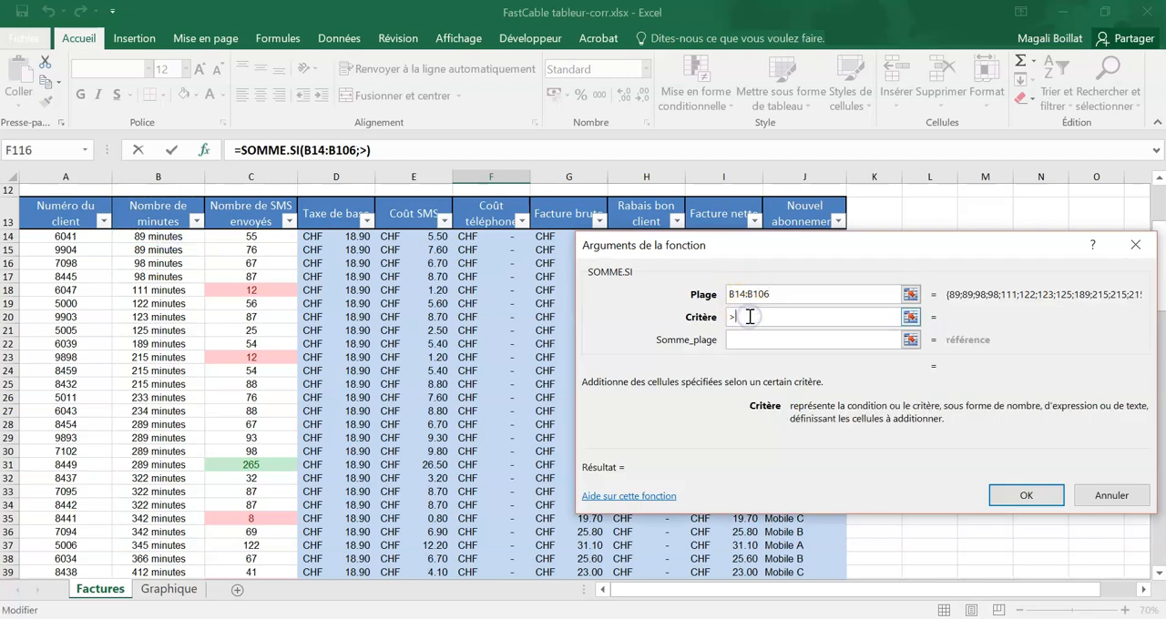
type("500")
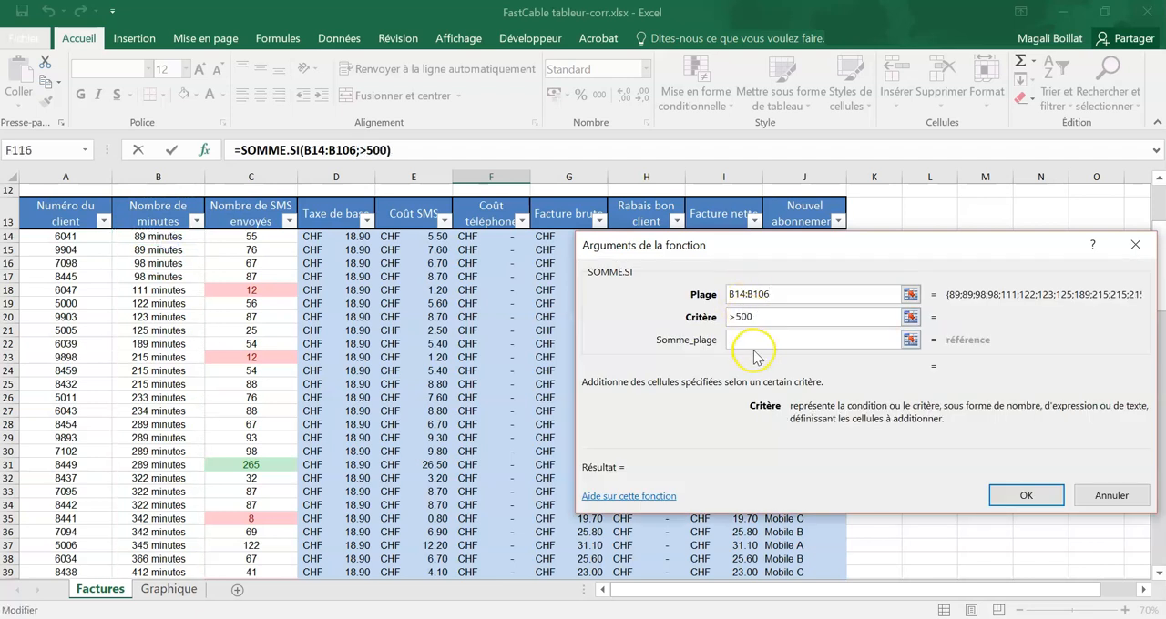
Step: Set the sum range of the SOMME.SI function to C14:C106 and complete the total SMS formula in F116
left_click(751, 335)
scroll(270, 237, "up", 2)
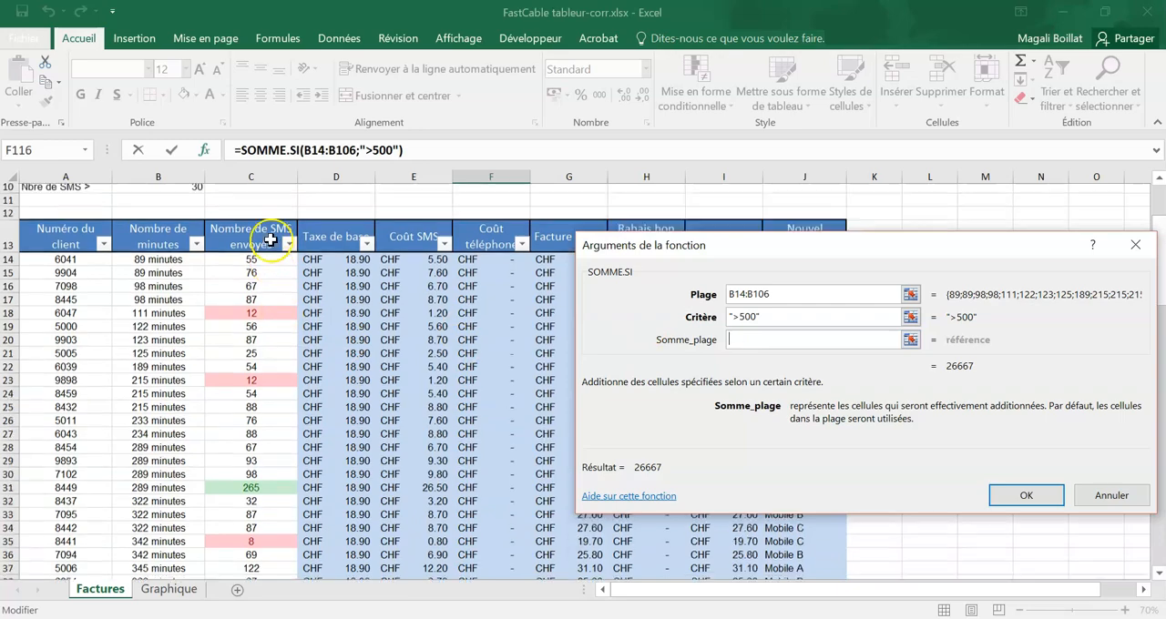
left_click(251, 316)
left_click_drag(252, 316, 243, 534)
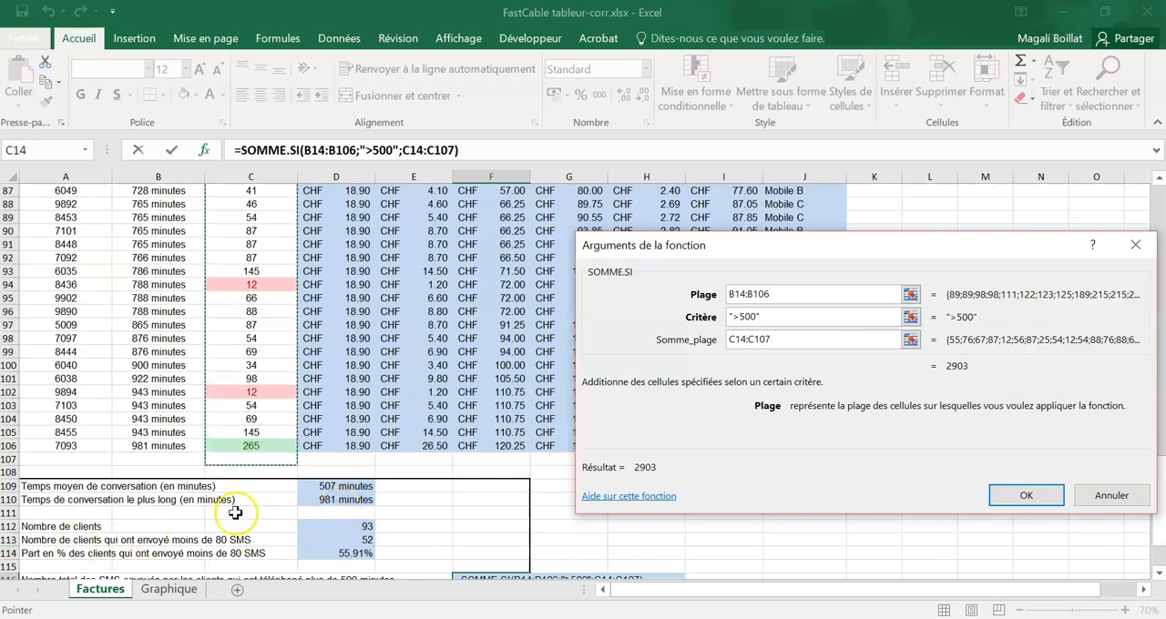
scroll(77, 542, "down", 1)
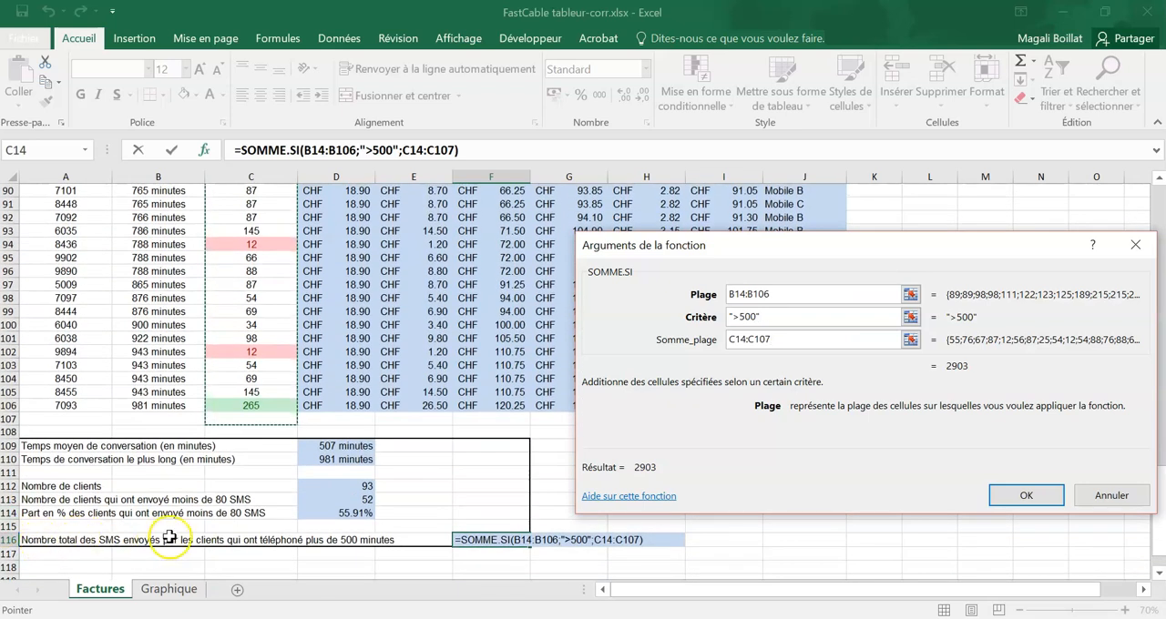
key("BackSpace")
type("6")
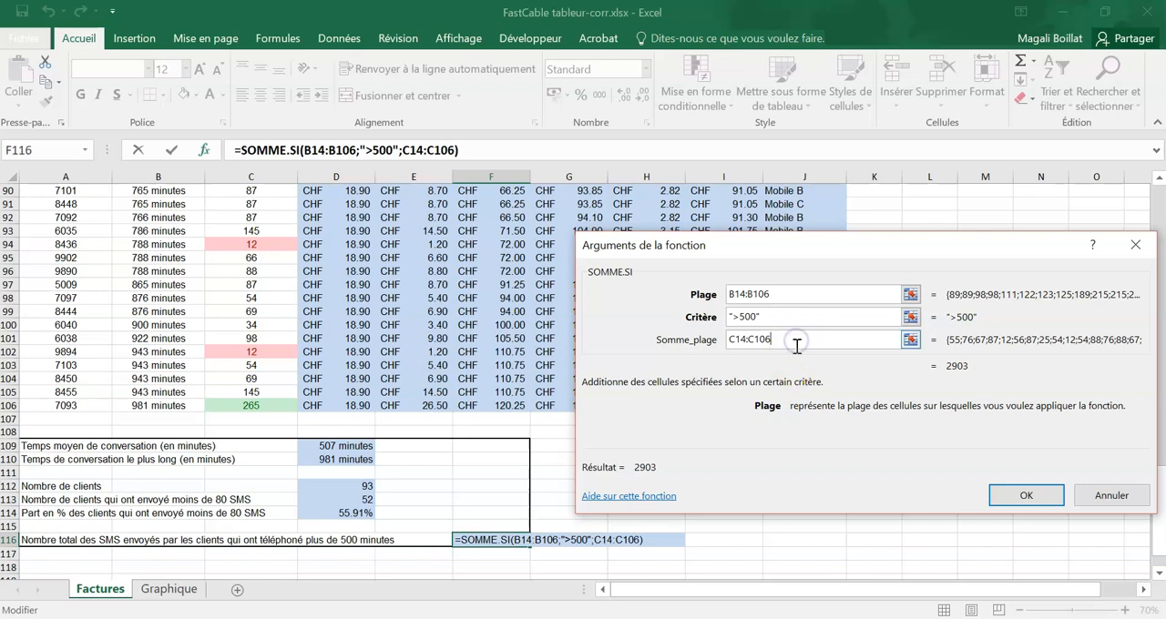
left_click(1036, 497)
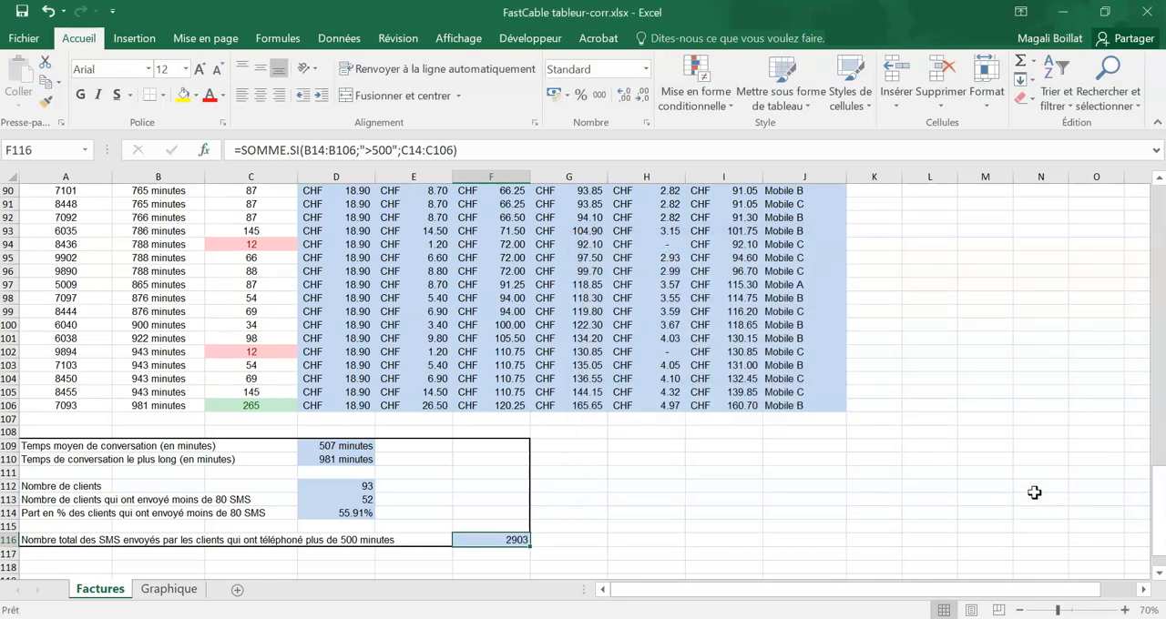
Step: Insert the recommended clustered column chart (Histogramme groupé) from the range A2:C13 on the Graphique sheet
left_click(586, 506)
scroll(586, 506, "down", 2)
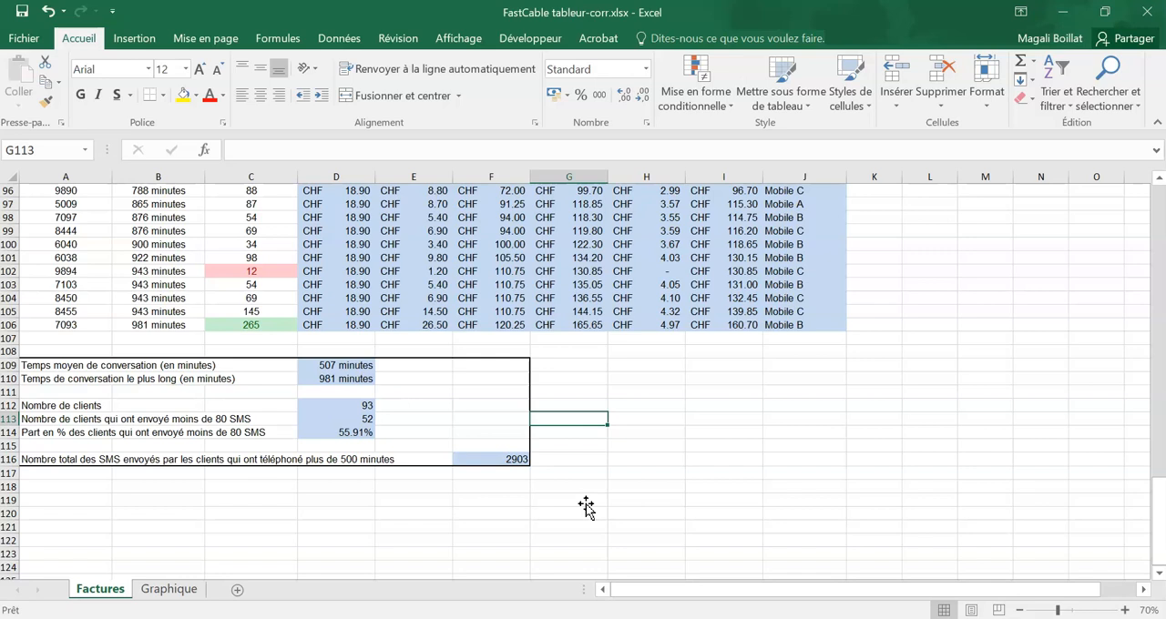
left_click(174, 589)
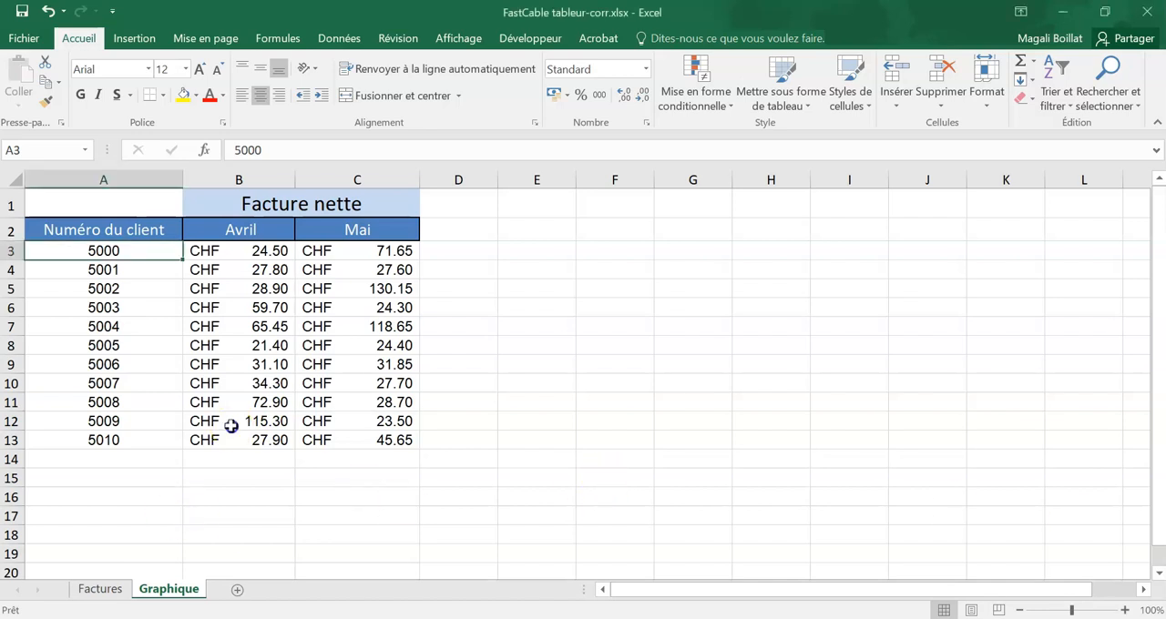
left_click_drag(391, 439, 39, 229)
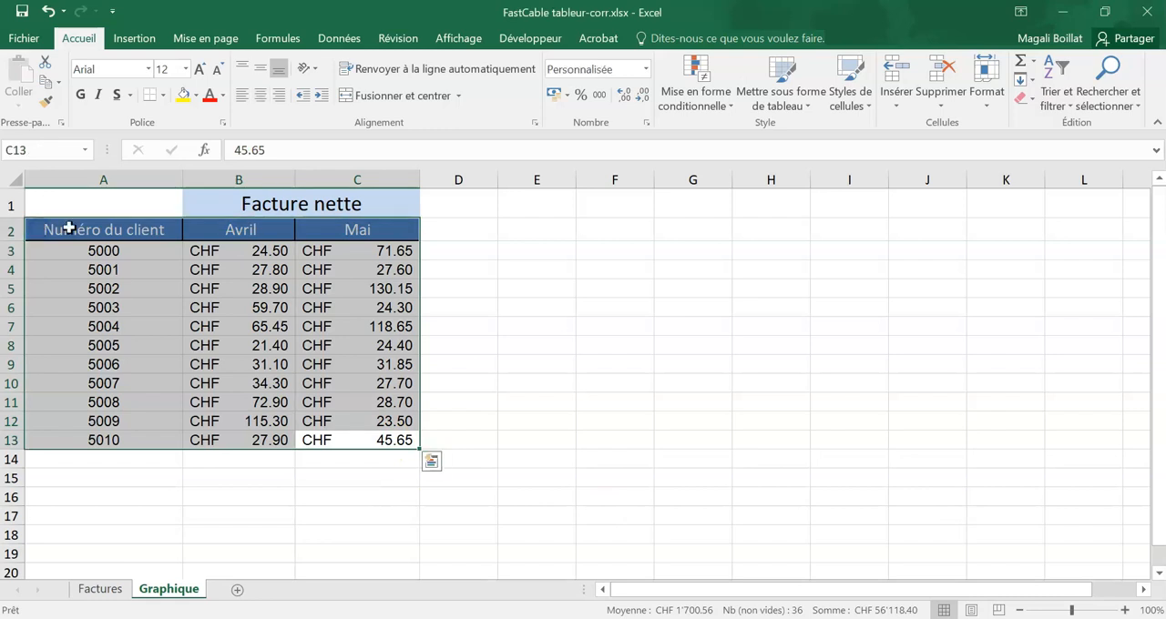
left_click(193, 41)
left_click(134, 38)
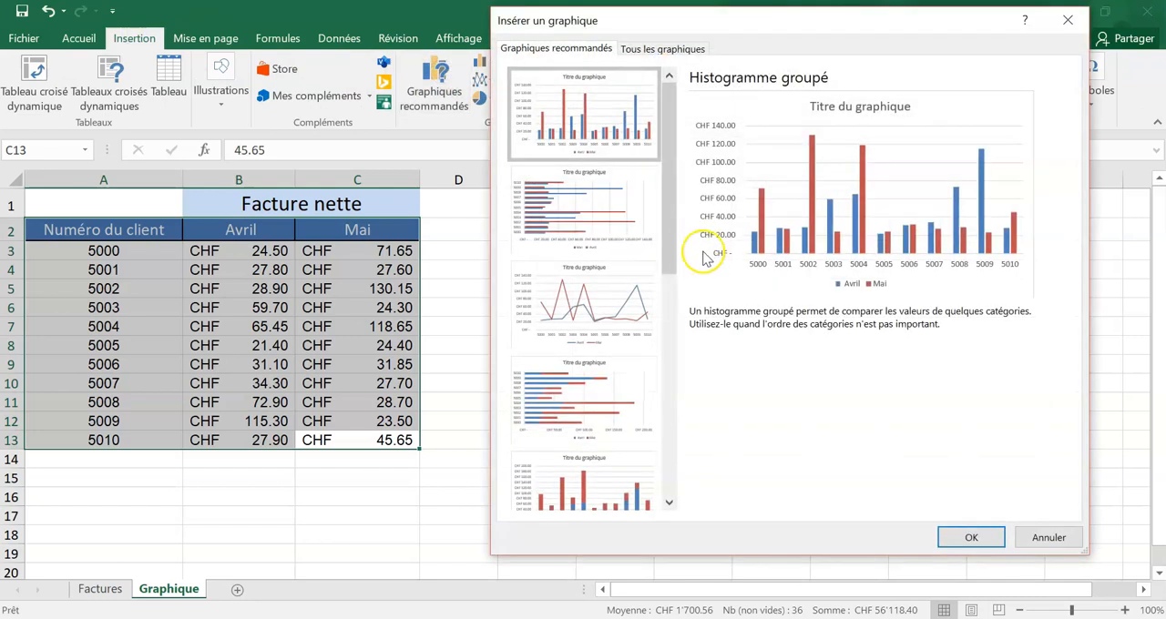
scroll(574, 165, "down", 5)
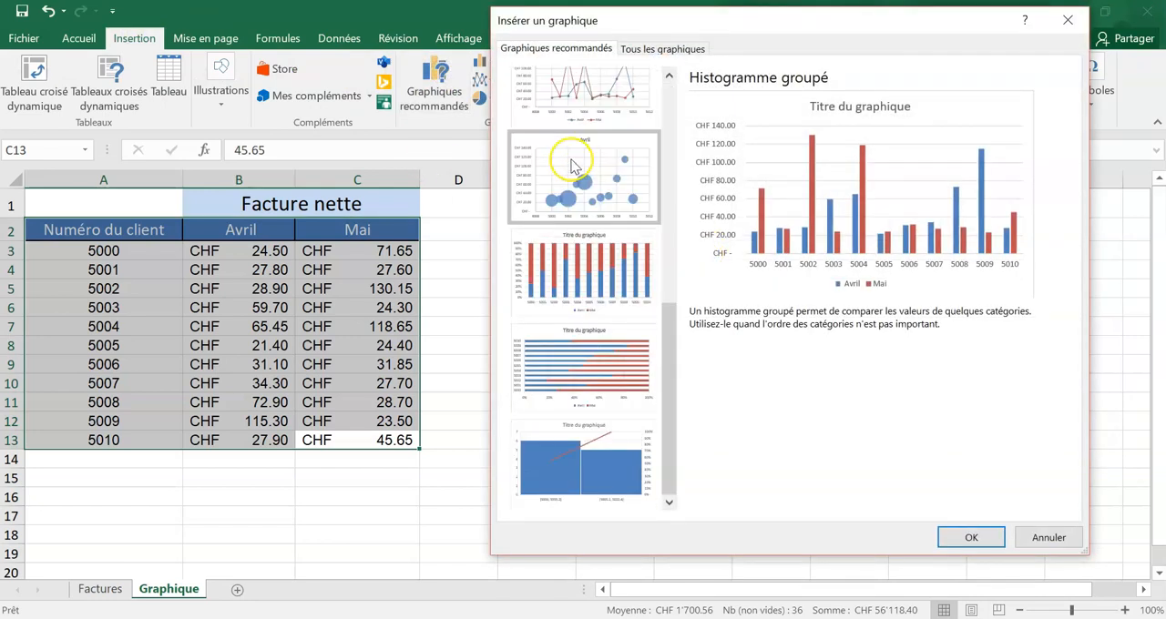
scroll(574, 165, "up", 5)
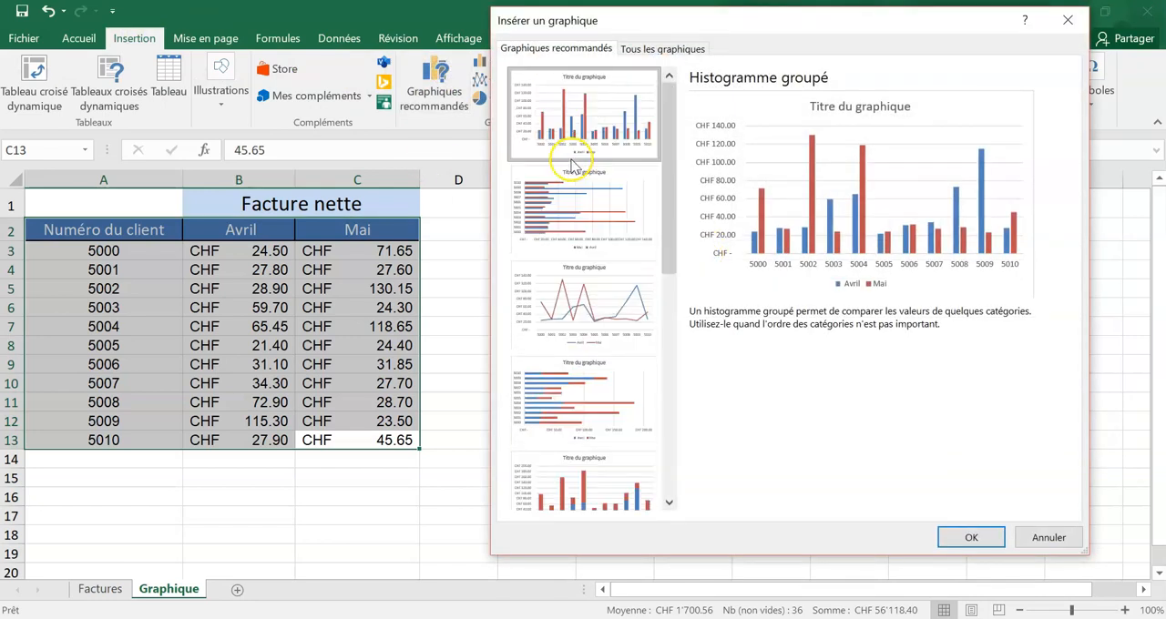
left_click(971, 536)
Step: Move the chart clear of the data table and change its title to "Facture nette"
left_click_drag(468, 268, 587, 254)
double_click(696, 271)
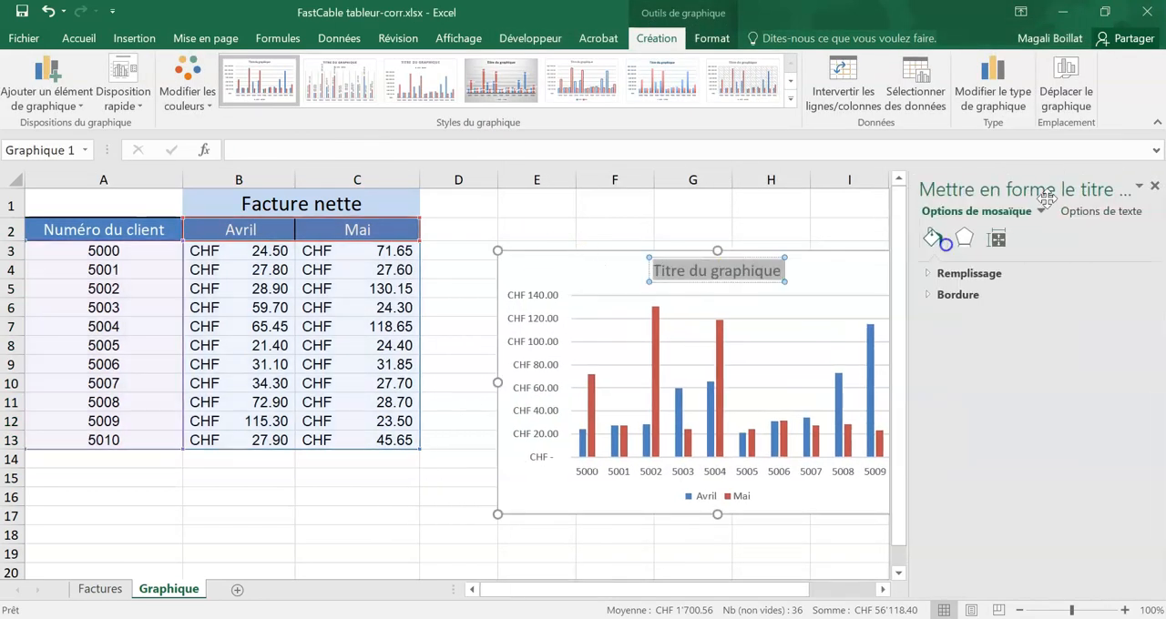
left_click(1154, 186)
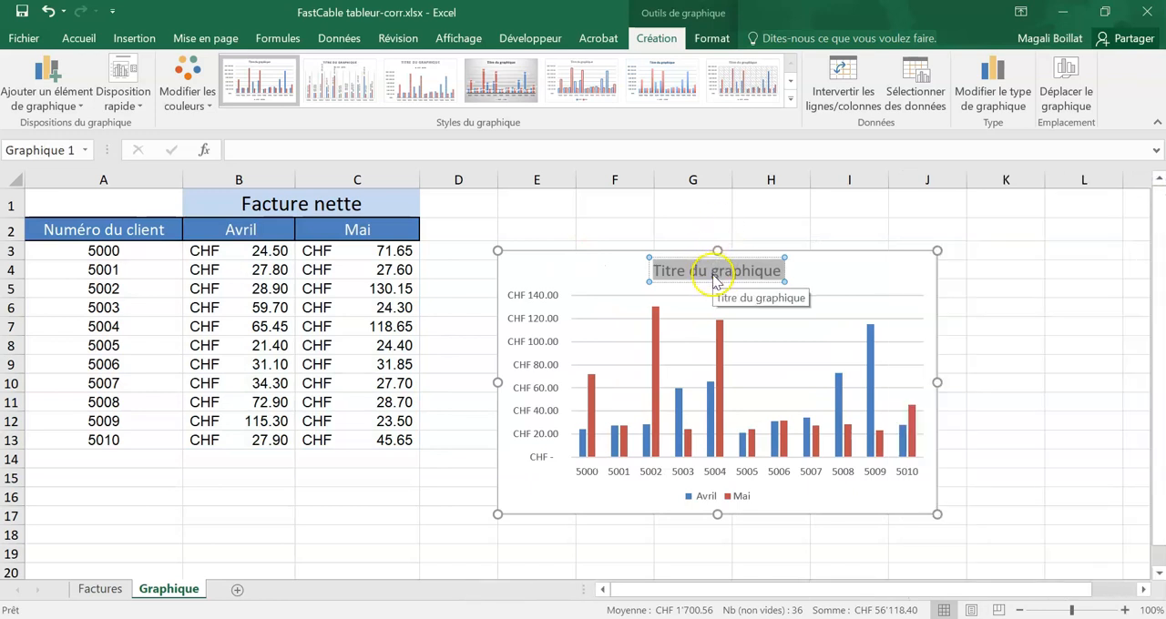
type("Facture nette")
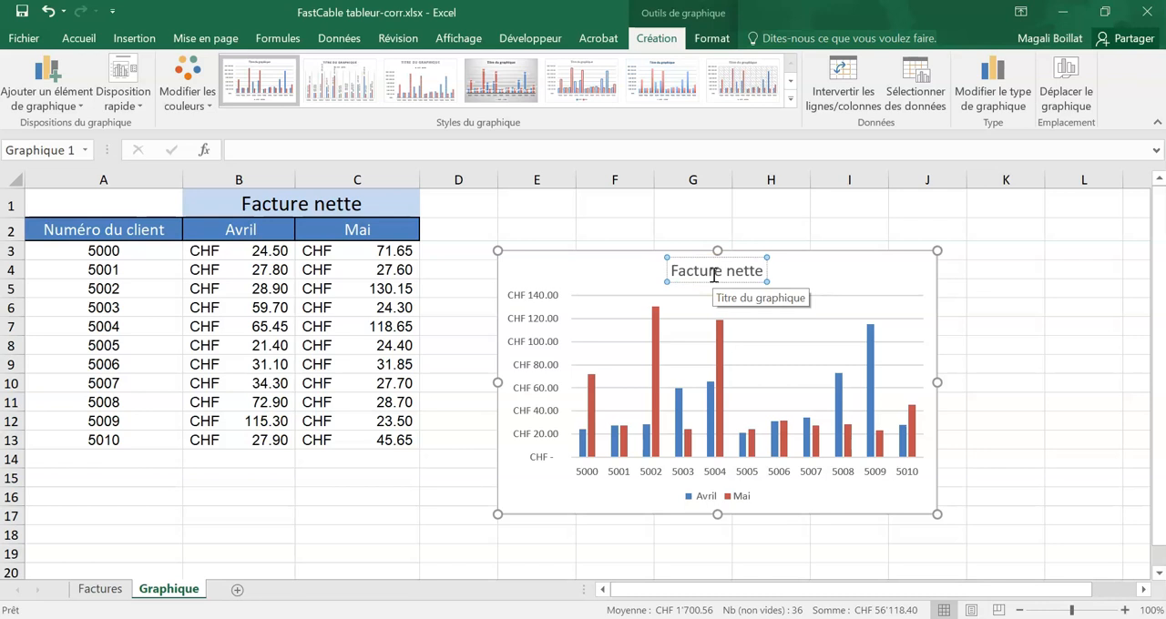
left_click(802, 536)
left_click(800, 508)
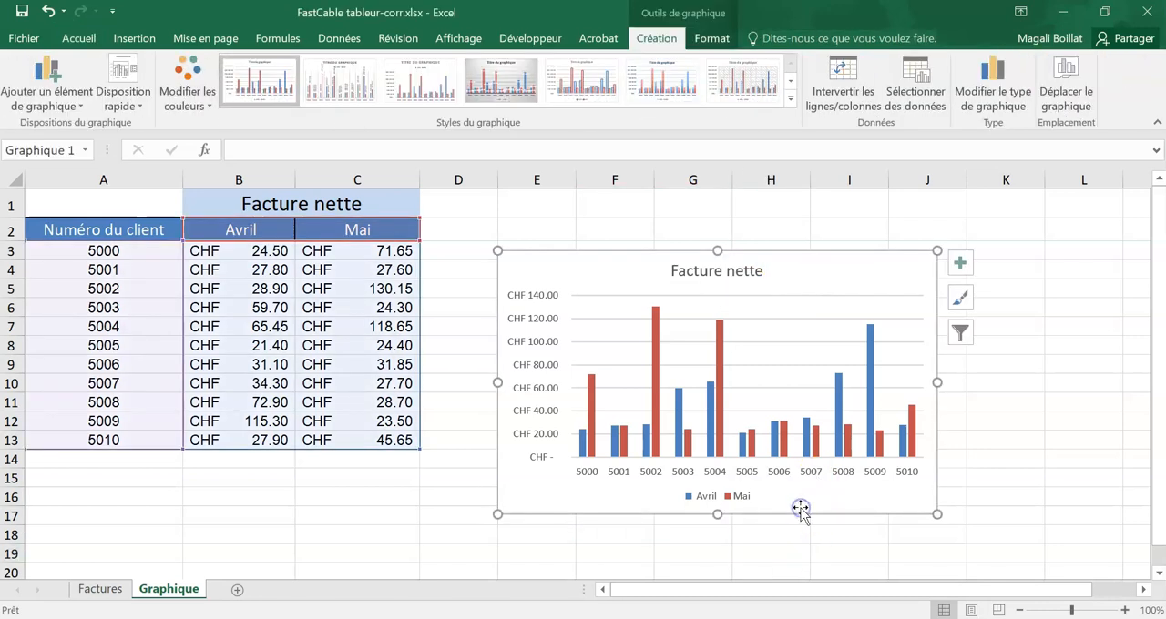
Step: Add axis titles to the chart, keeping only the primary horizontal title and removing the vertical one
mouse_move(807, 441)
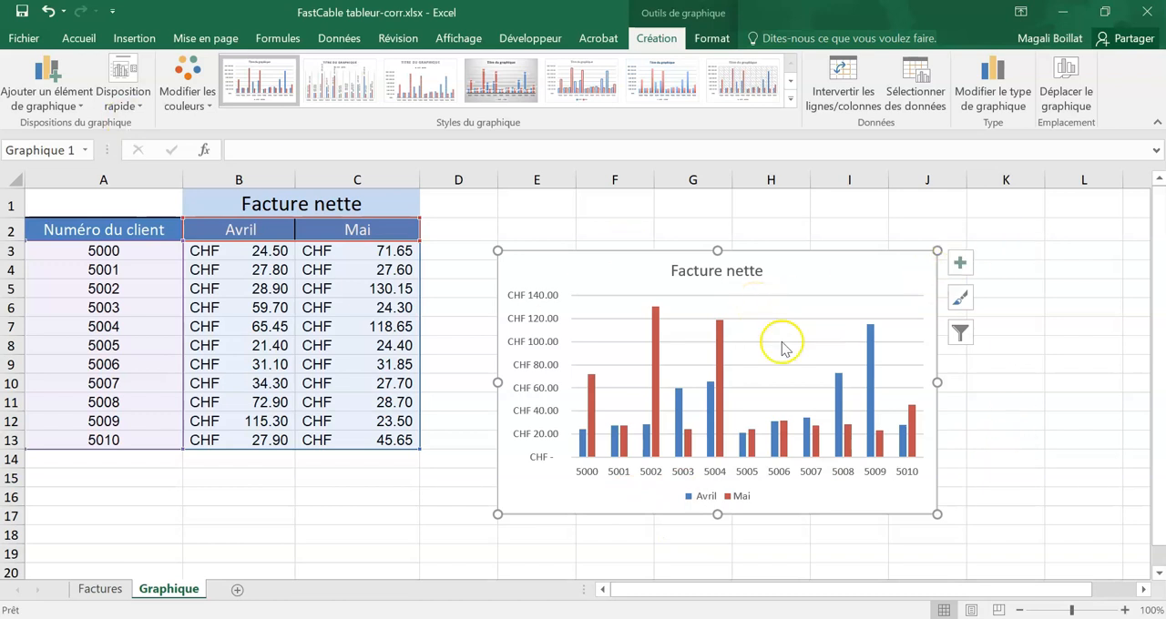
left_click(960, 264)
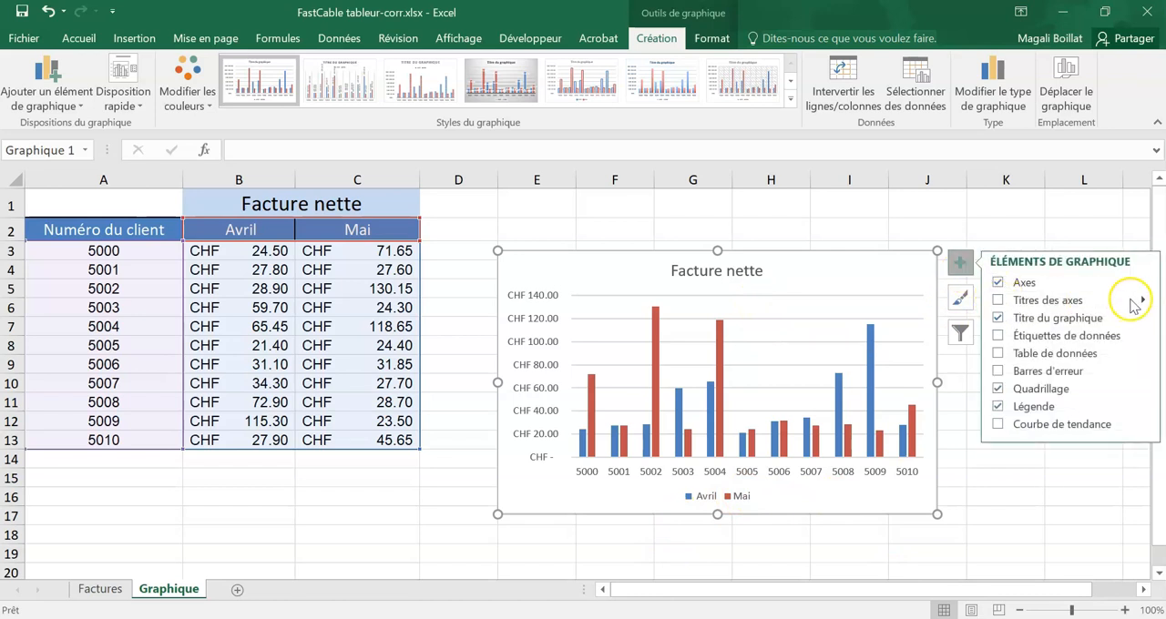
left_click(998, 300)
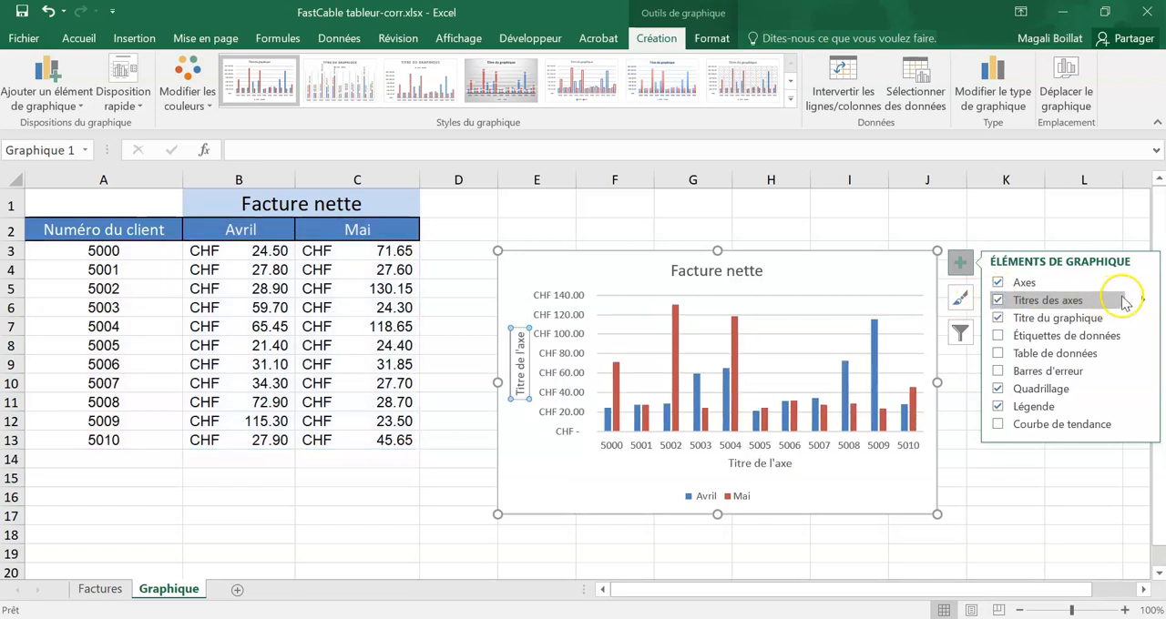
left_click(1142, 301)
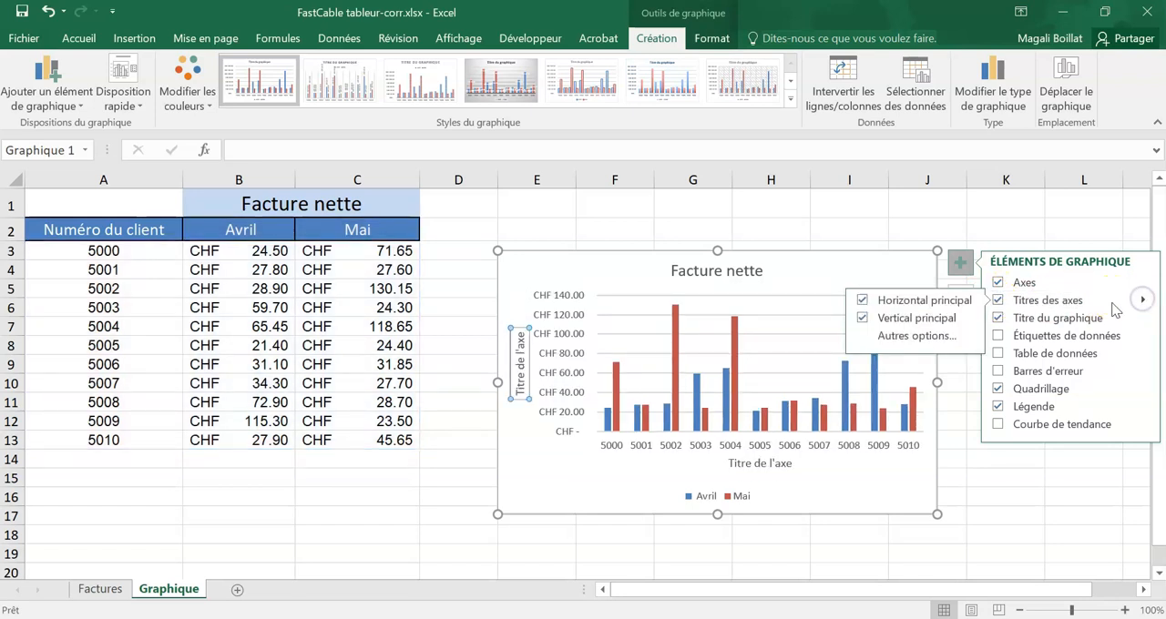
left_click(862, 302)
left_click(862, 301)
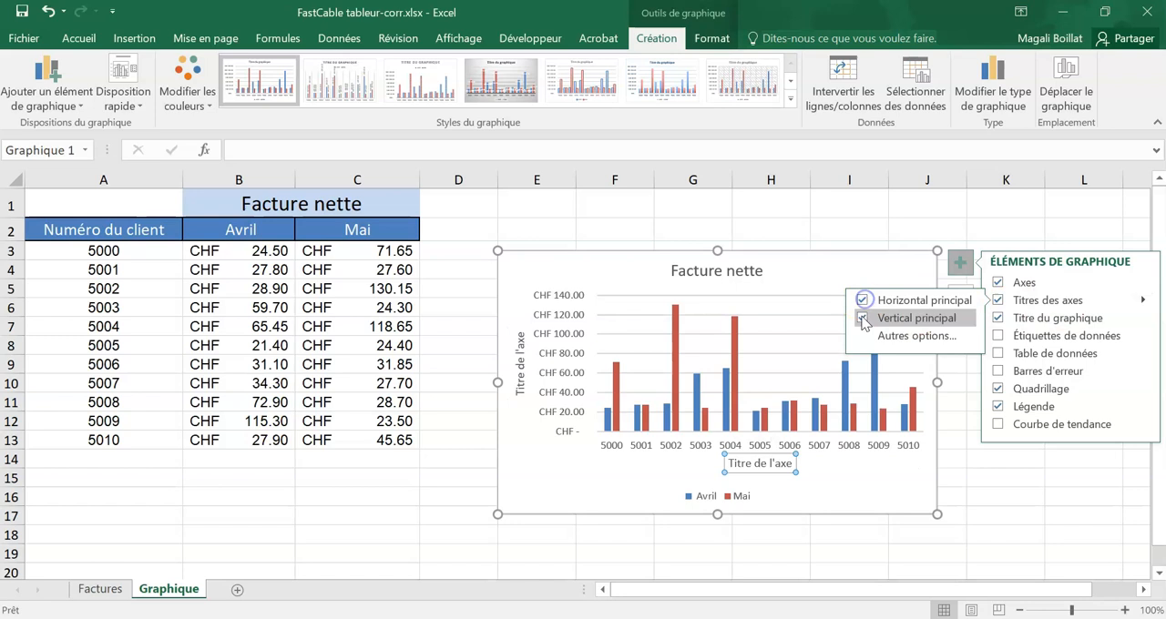
left_click(863, 317)
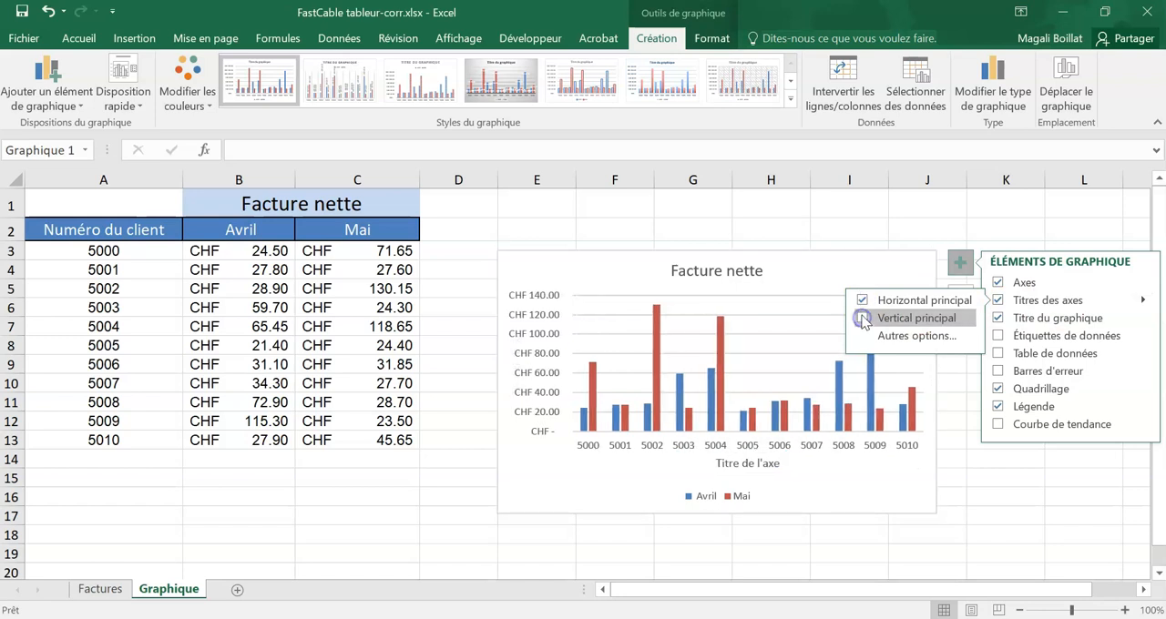
Step: Change the horizontal axis title to "Numéros de clients"
left_click(749, 465)
triple_click(749, 465)
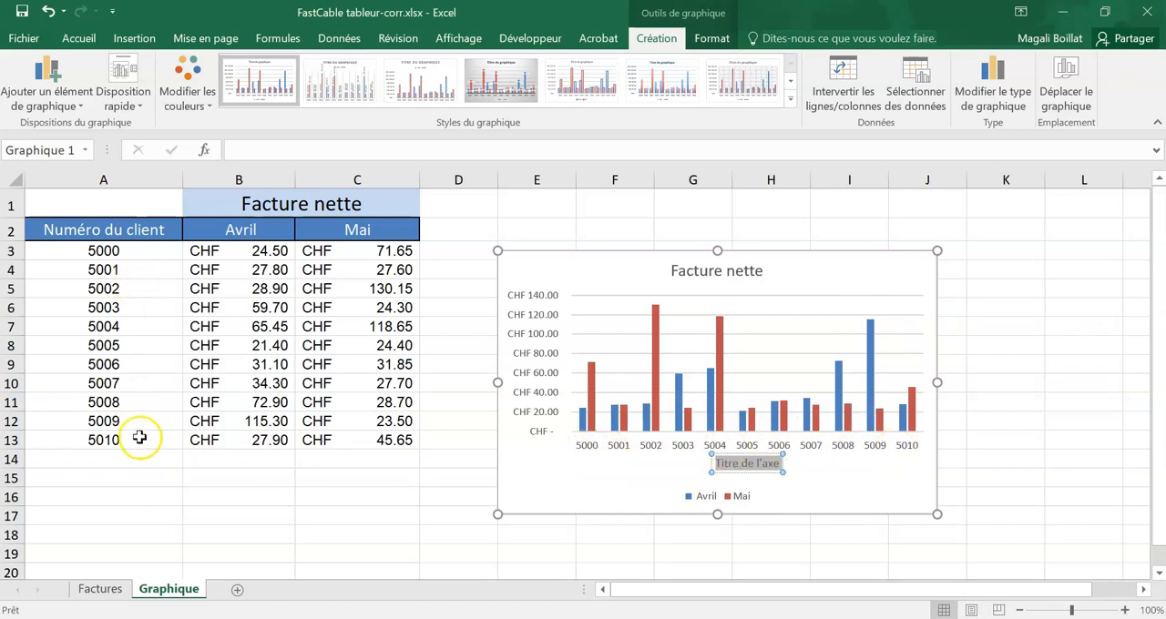
type("Numéros de clients")
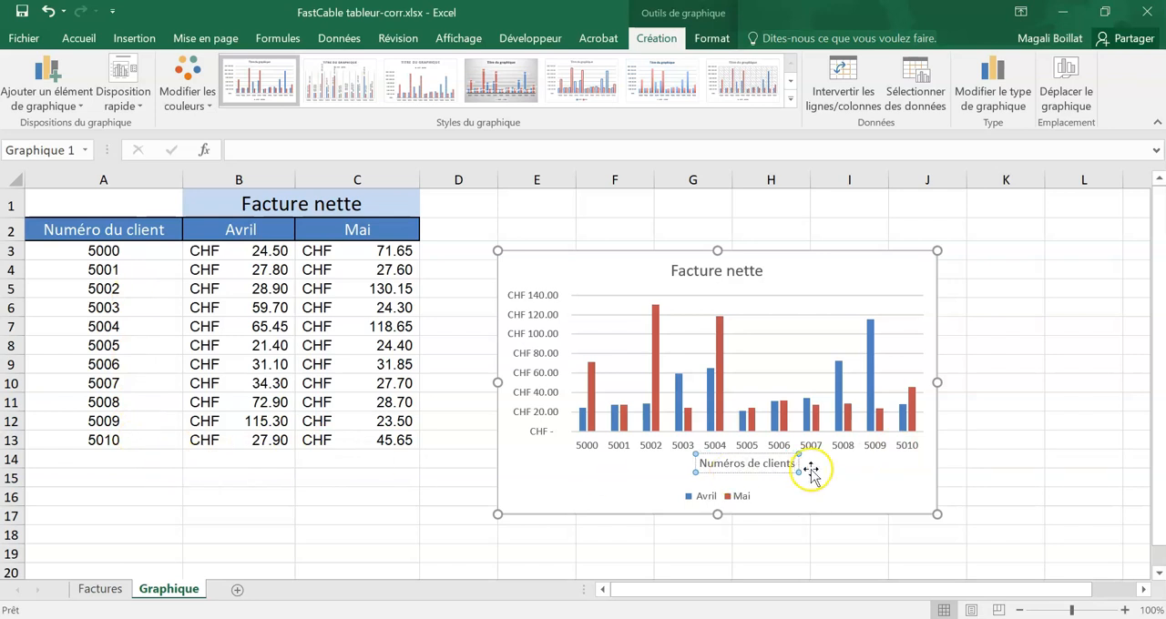
left_click(783, 502)
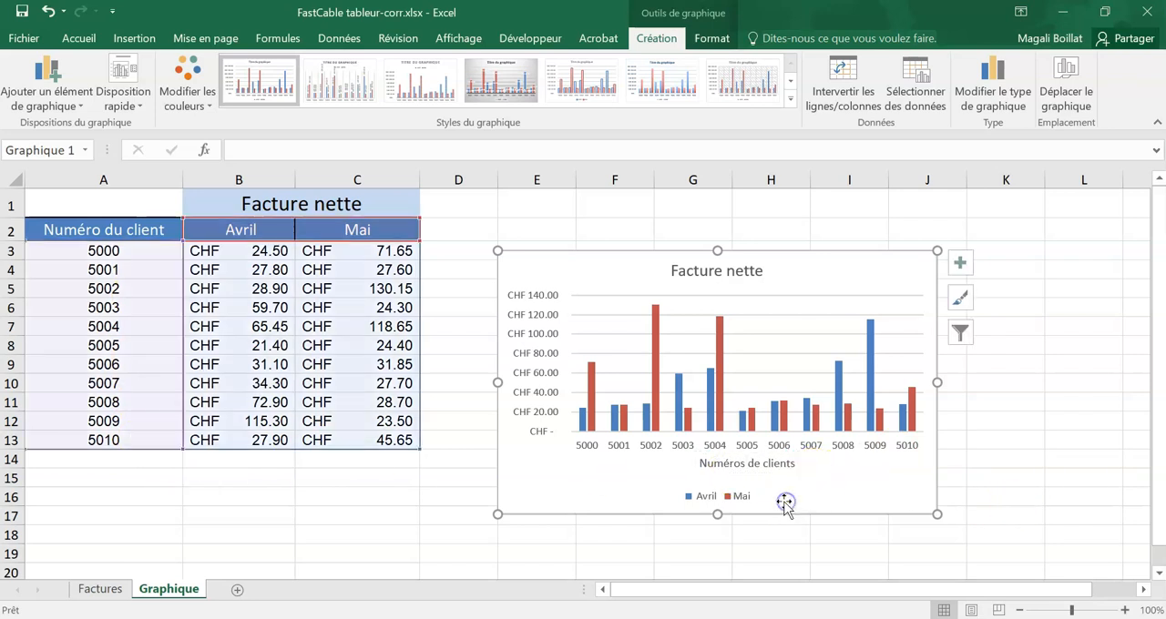
Step: Set the chart legend's position to Droite
left_click(756, 269)
left_click(960, 262)
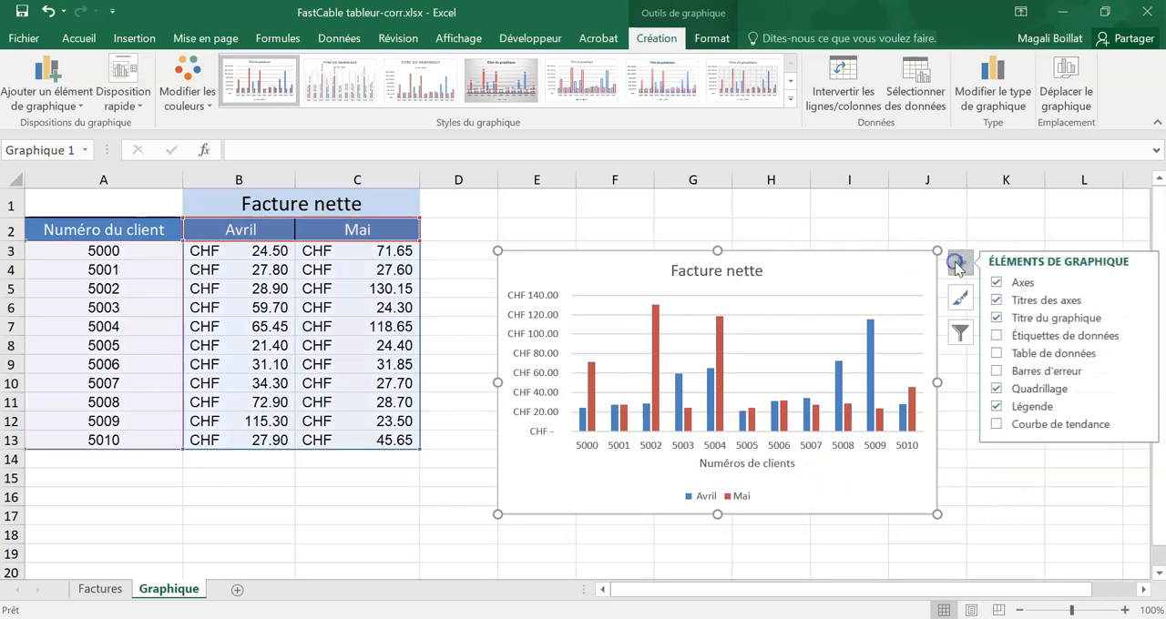
left_click(1144, 407)
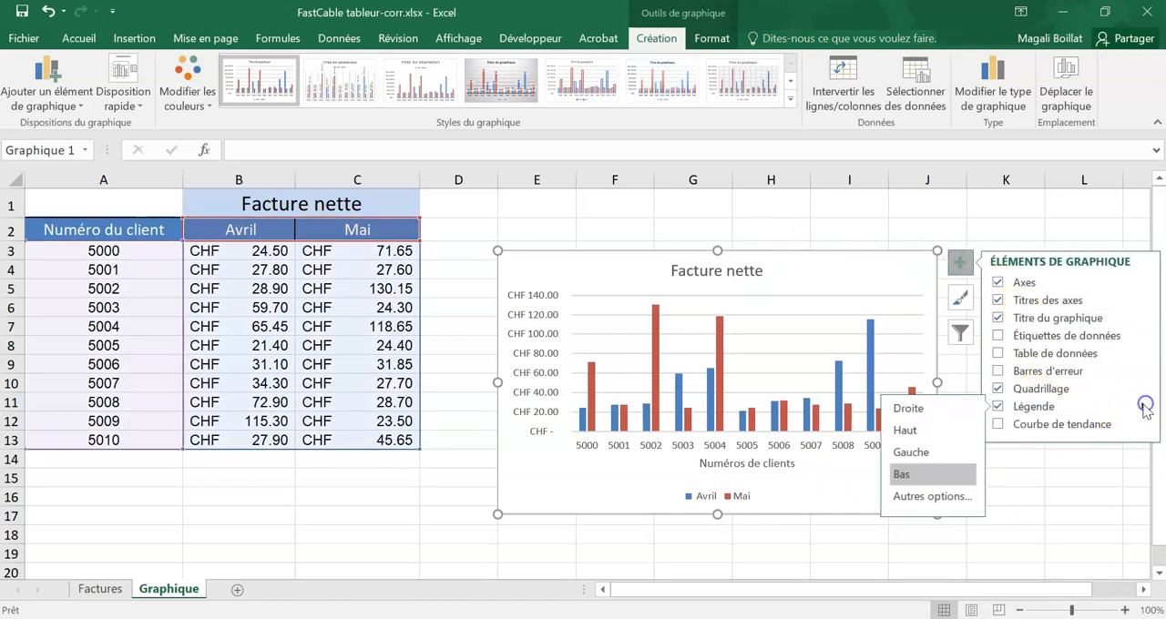
left_click(927, 452)
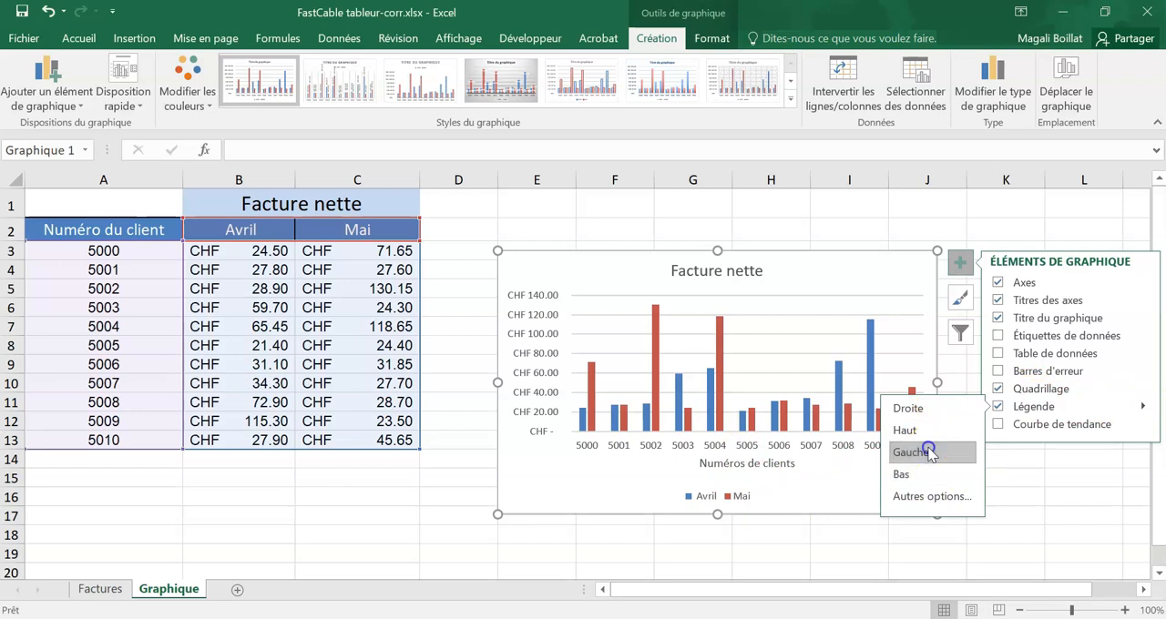
left_click(925, 410)
left_click(1038, 489)
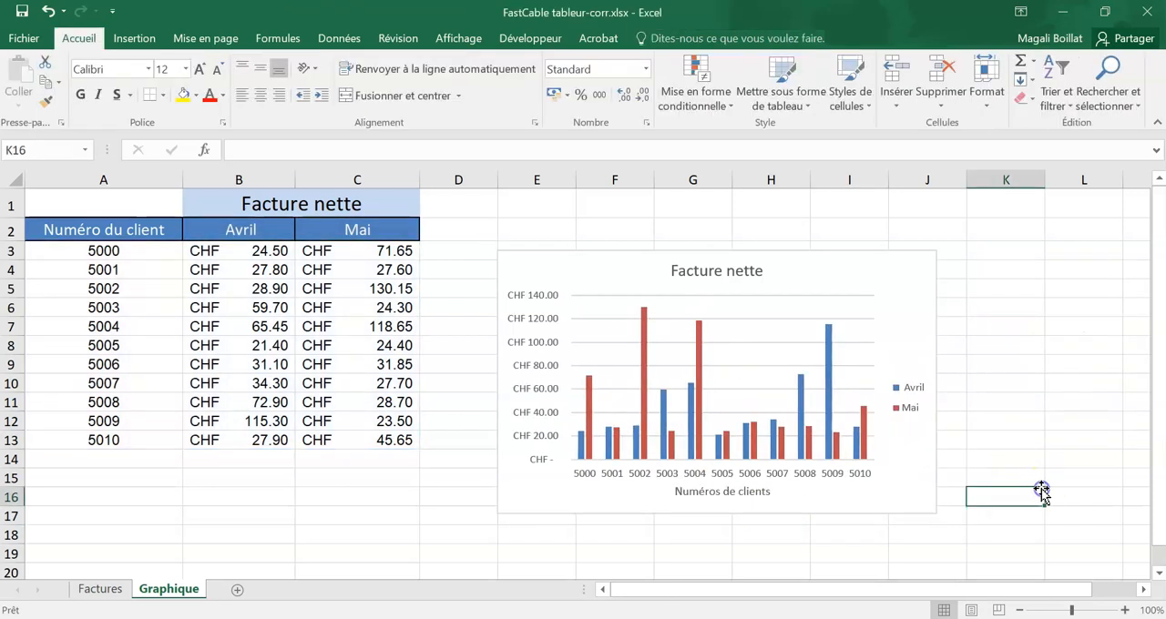
Step: Make the horizontal axis title "Numéros de clients" bold
left_click(729, 492)
left_click(108, 68)
left_click(79, 39)
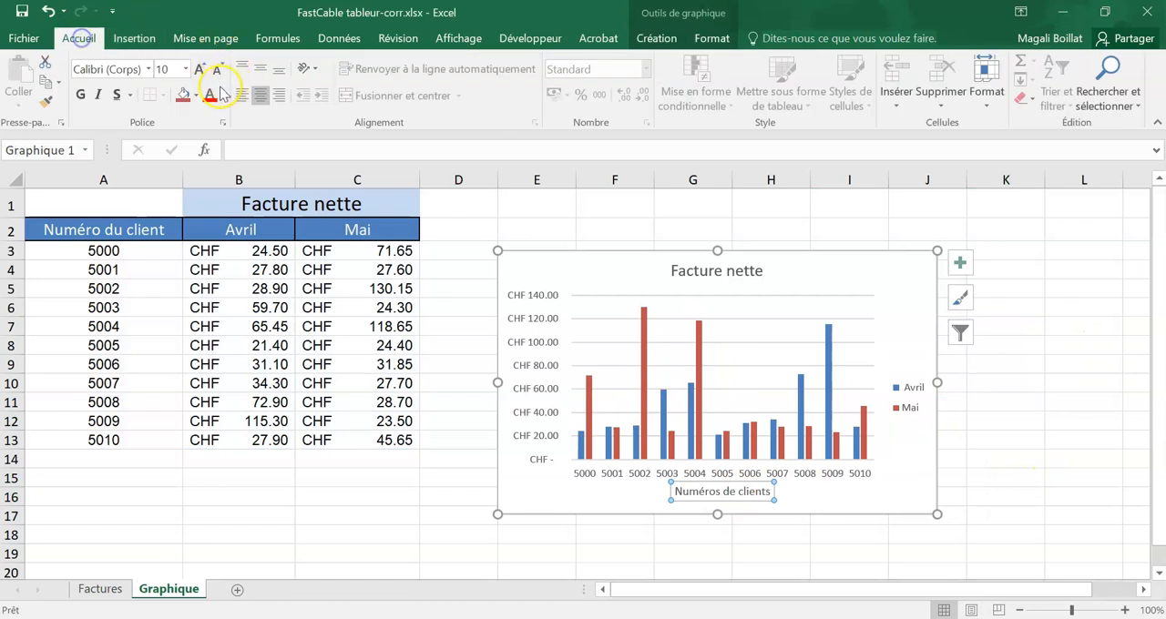
left_click(81, 95)
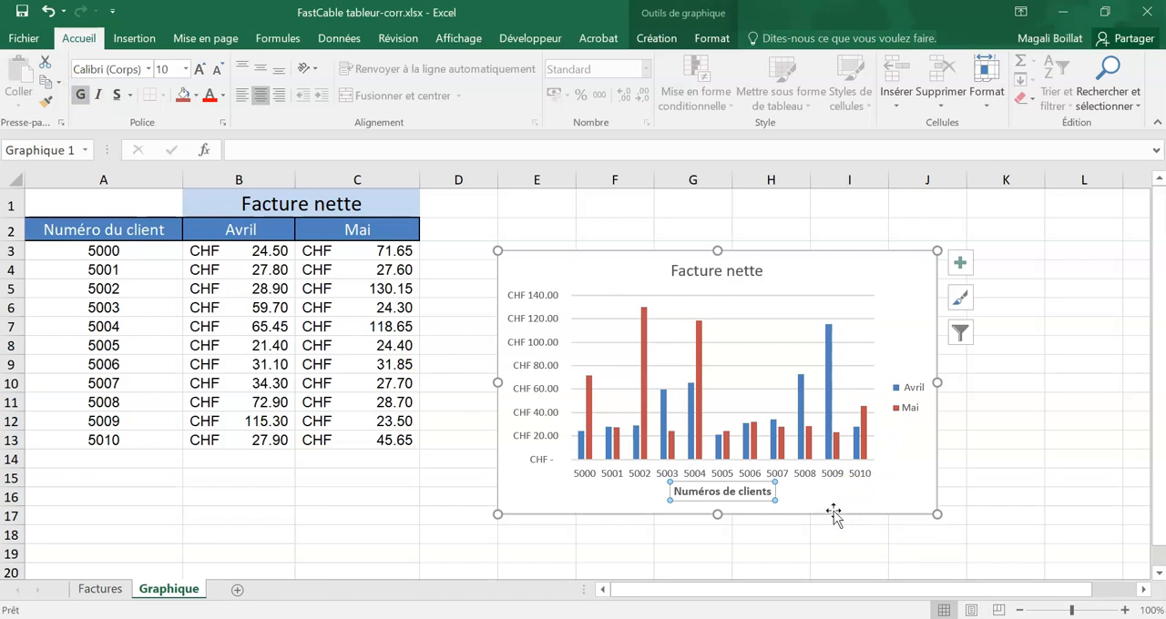
Step: Move the chart up beside the data table and enlarge it to reach about row 18 and column K
left_click(947, 270)
left_click(885, 283)
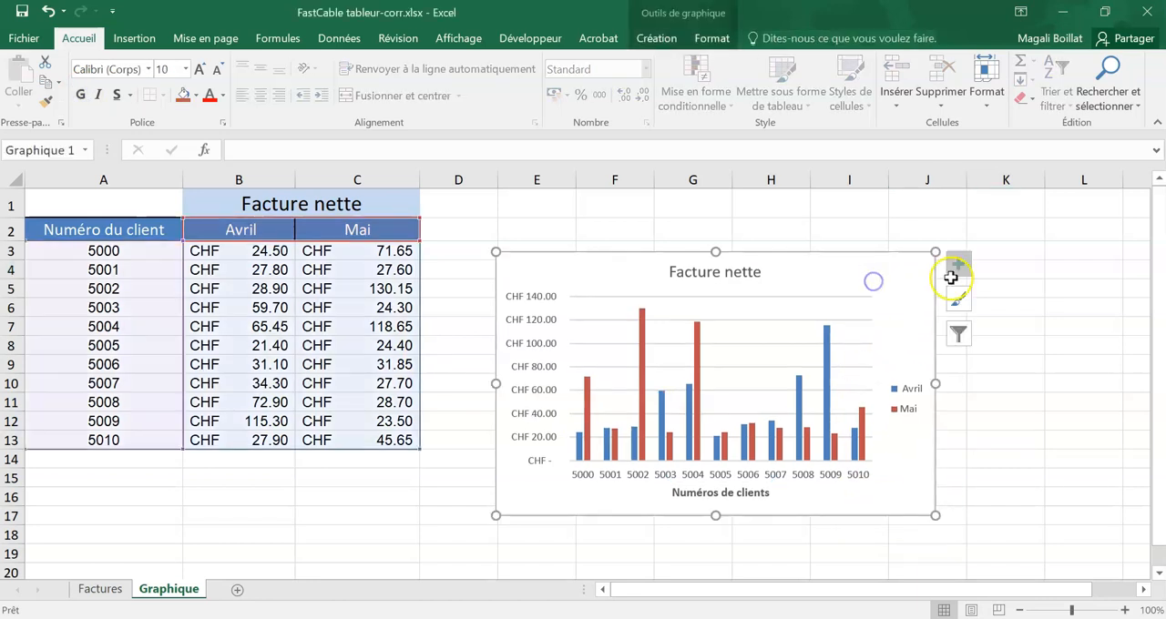
left_click(956, 268)
left_click_drag(808, 262, 753, 210)
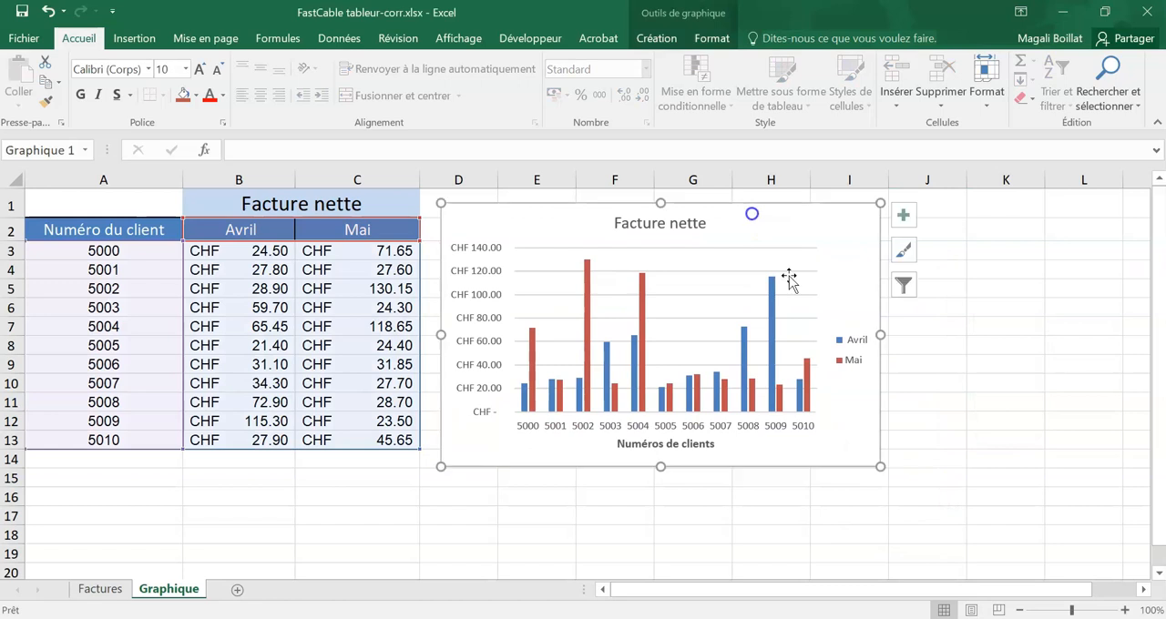
left_click_drag(879, 466, 1024, 544)
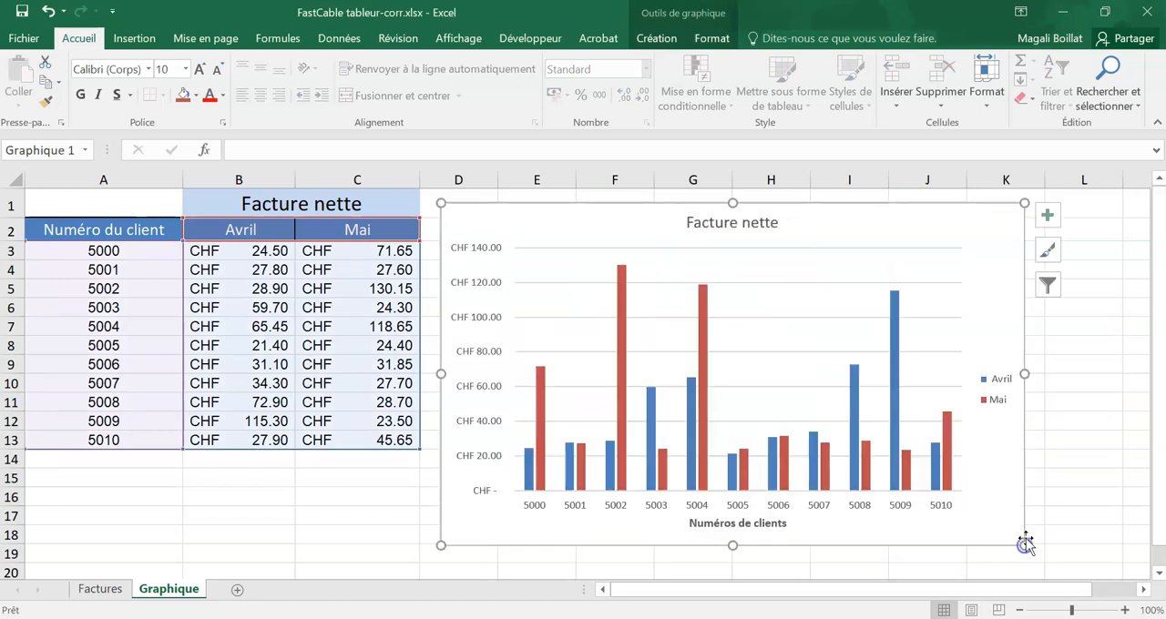
Step: Add data labels to the chart and delete the first client's Avril label, CHF 24.50
left_click(1049, 213)
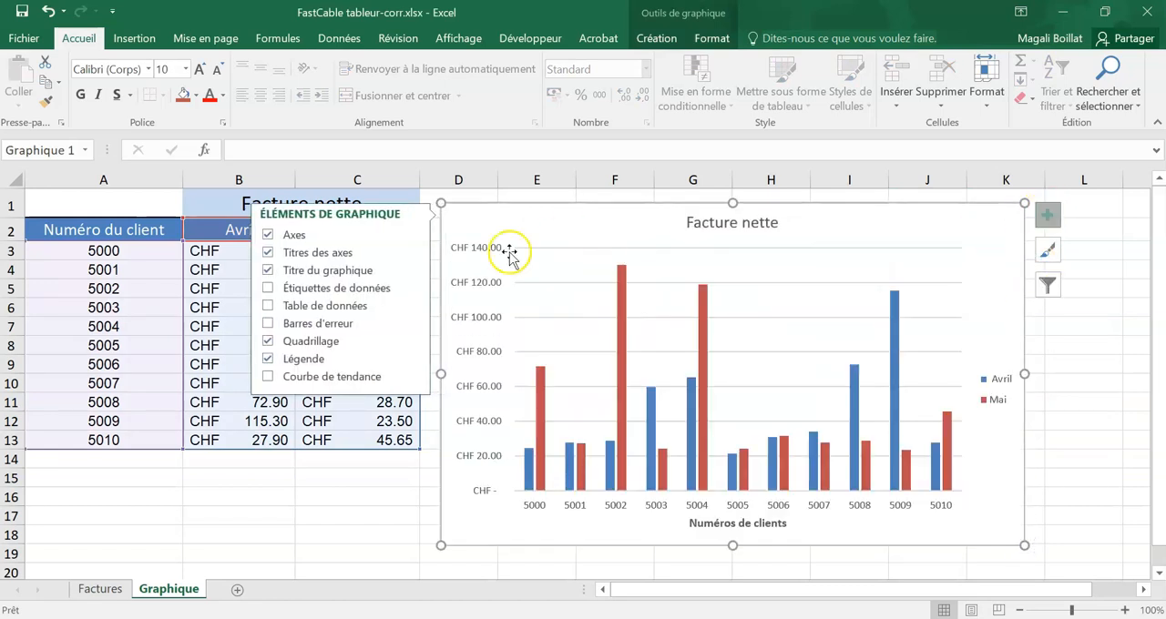
left_click(267, 289)
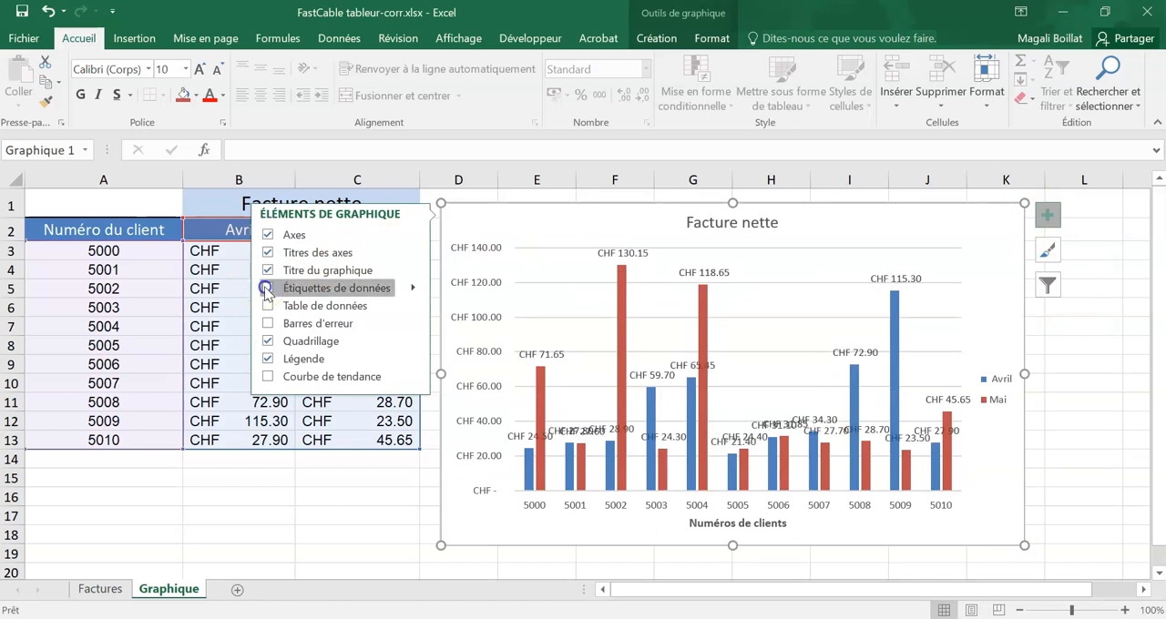
left_click(533, 438)
left_click(526, 437)
left_click(568, 422)
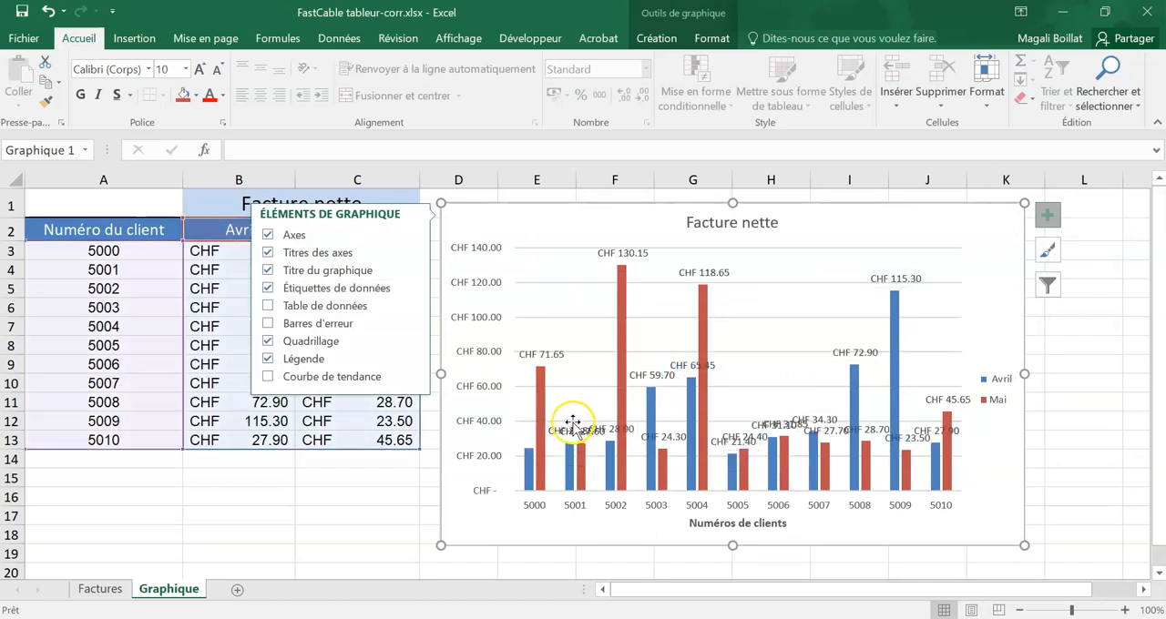
Step: Delete the data labels CHF 71.65, CHF 118.65, CHF 21.40 and CHF 24.40 from the chart
left_click(542, 352)
left_click(697, 274)
left_click(700, 273)
left_click(650, 375)
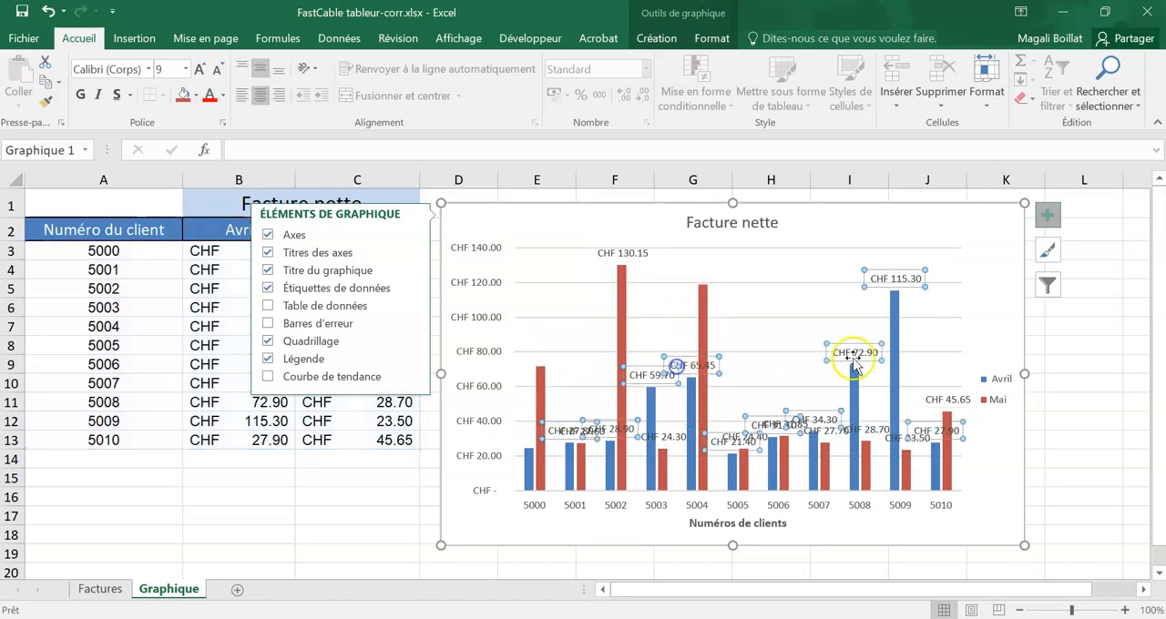
left_click(745, 437)
Step: Delete the overlapping data labels CHF 31.10 and CHF 31.85 from the chart
left_click(775, 426)
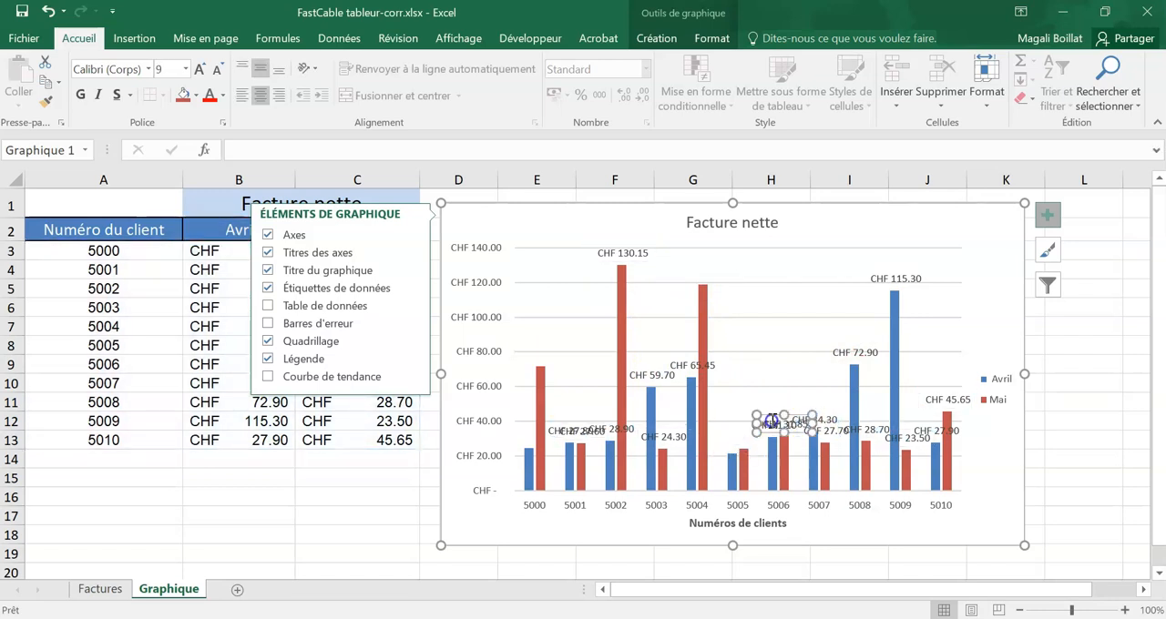
left_click(772, 425)
left_click(773, 424)
key("Delete")
Step: Delete the data labels CHF 34.30, CHF 27.70 and CHF 72.90 from the chart
left_click(807, 422)
left_click(811, 422)
key("Delete")
left_click(828, 428)
left_click(828, 428)
key("Delete")
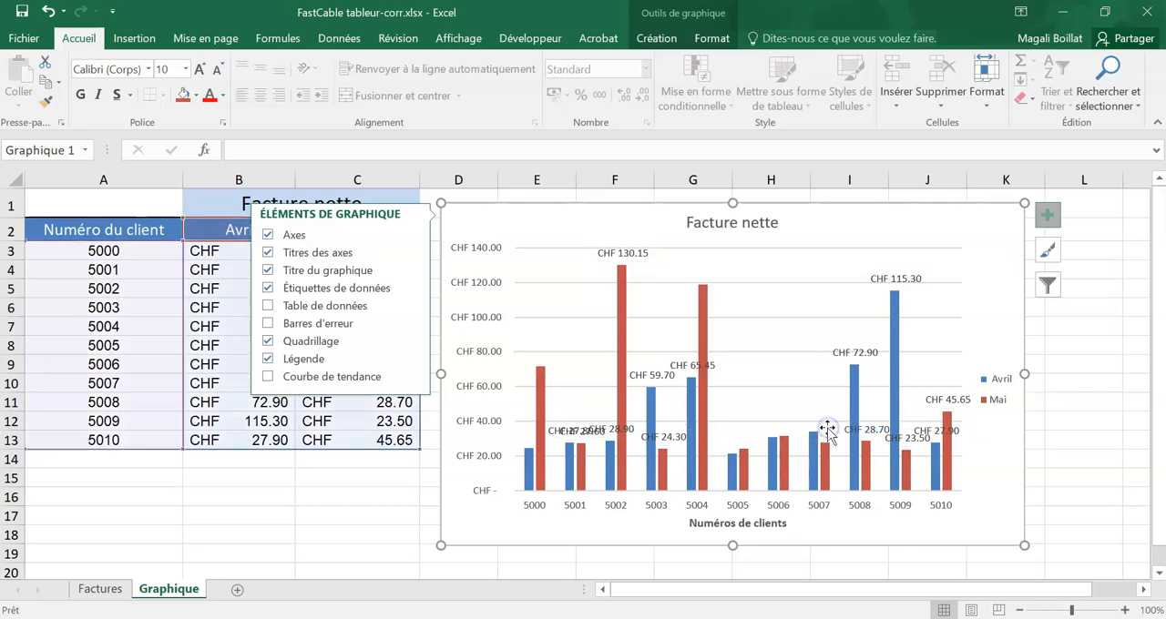
left_click(859, 343)
left_click(855, 353)
key("Delete")
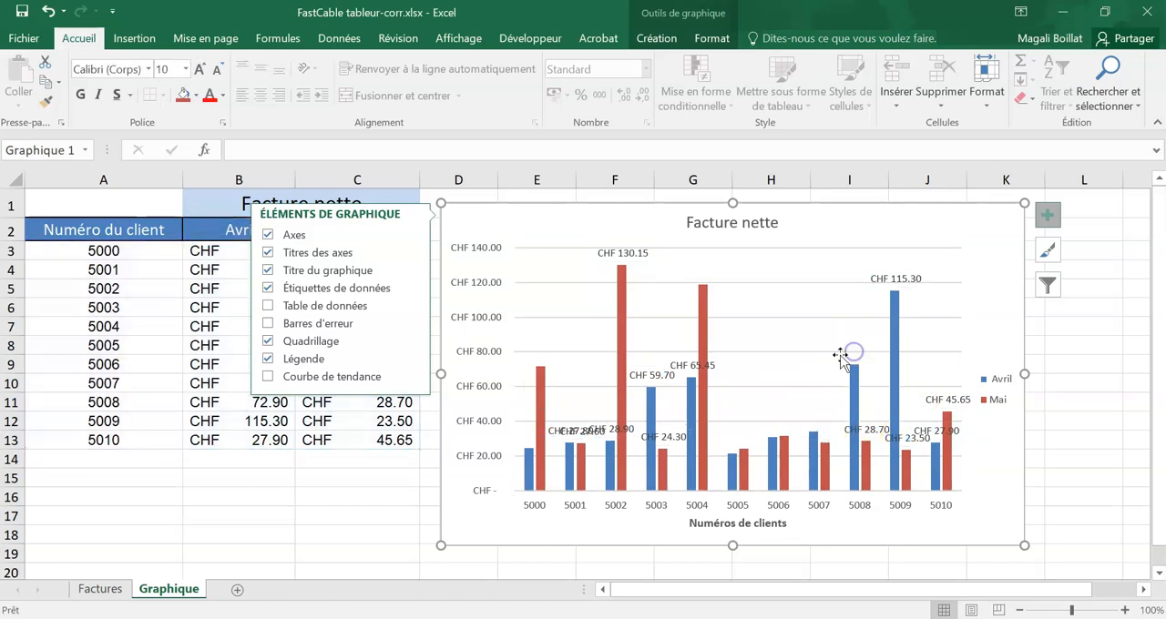
Step: Delete the Avril data labels CHF 65.45 and CHF 59.70 from the chart
left_click(685, 365)
left_click(685, 364)
key("Delete")
left_click(652, 375)
left_click(653, 375)
key("Delete")
left_click(614, 428)
left_click(606, 426)
key("Delete")
left_click(578, 429)
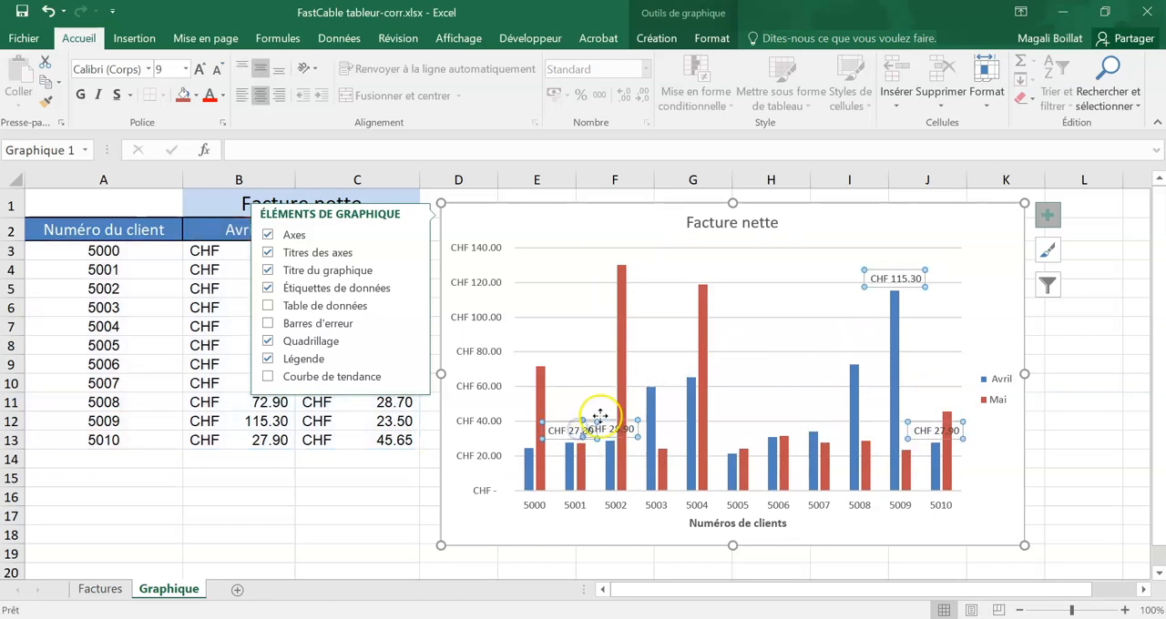
key("ctrl+z")
Step: Delete the data labels CHF 27.60, CHF 27.80, CHF 28.90 and CHF 24.30 from the chart
left_click(596, 444)
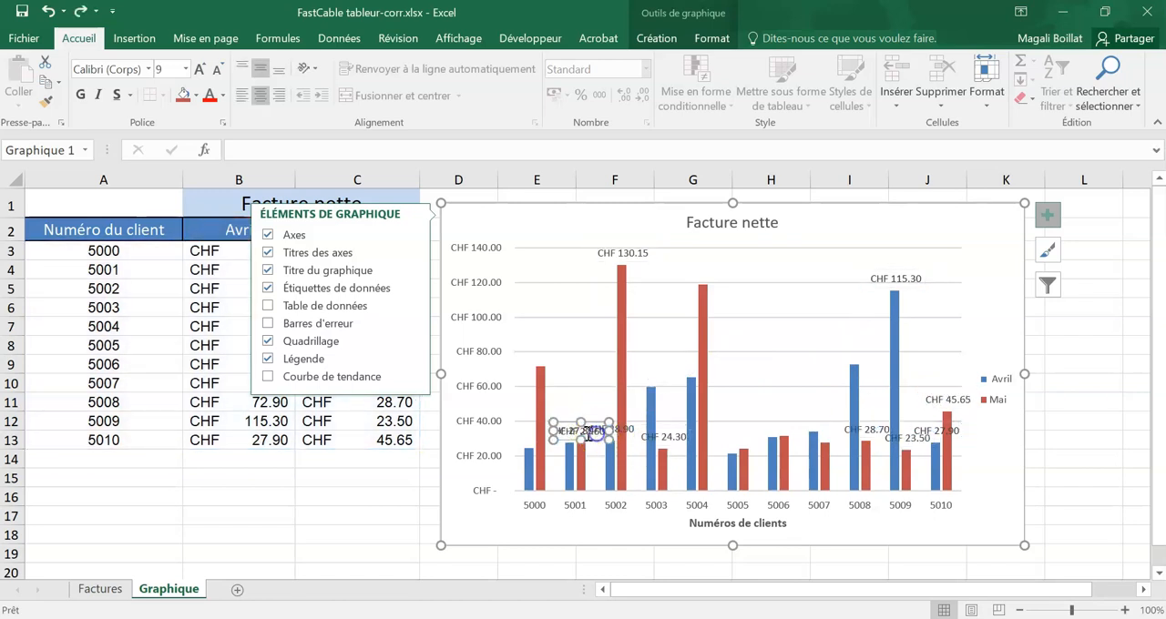
left_click(570, 428)
left_click(569, 428)
key("Delete")
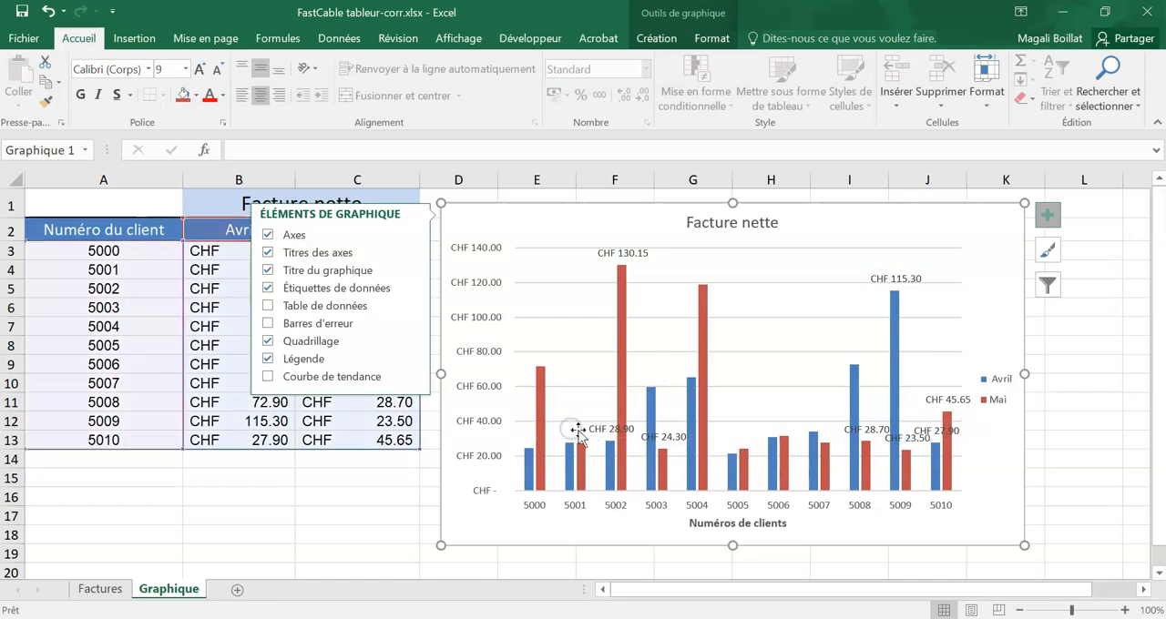
left_click(662, 437)
left_click(662, 437)
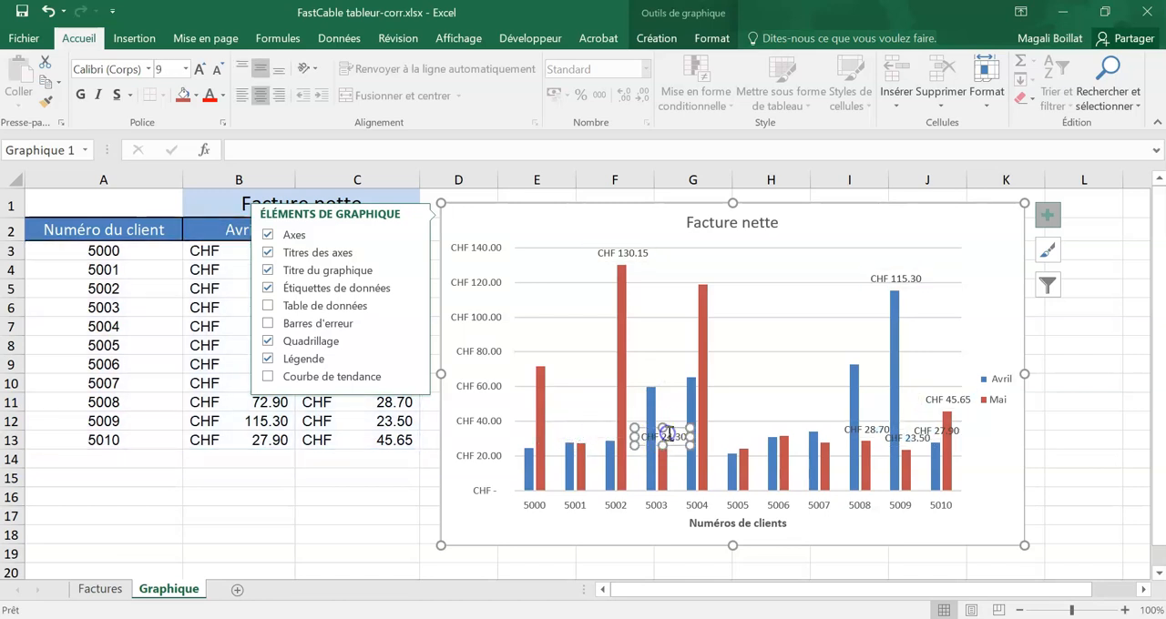
key("Delete")
Step: Delete the data labels CHF 28.70, CHF 23.50, CHF 27.90 and CHF 45.65 from the chart
left_click(869, 430)
left_click(870, 430)
key("Delete")
left_click(911, 439)
left_click(911, 440)
key("Delete")
left_click(925, 432)
left_click(926, 432)
key("Delete")
left_click(942, 400)
left_click(943, 401)
key("Delete")
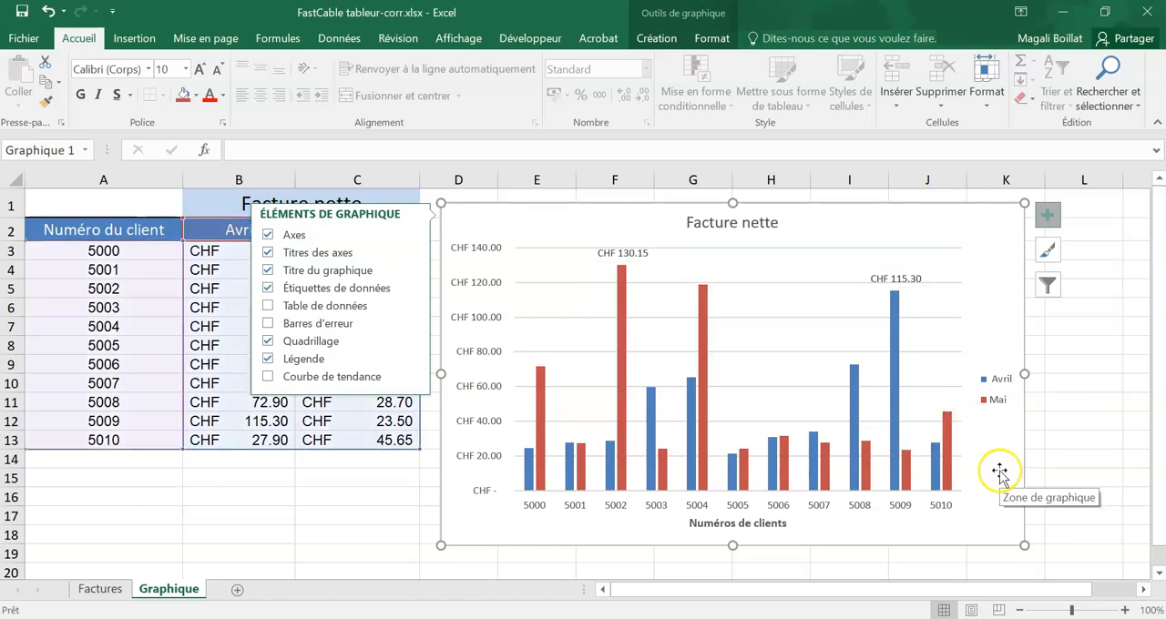
Step: Make the chart's two highest-value labels, CHF 115.30 and CHF 130.15, bold and save the workbook
left_click(898, 280)
left_click(80, 94)
left_click(620, 253)
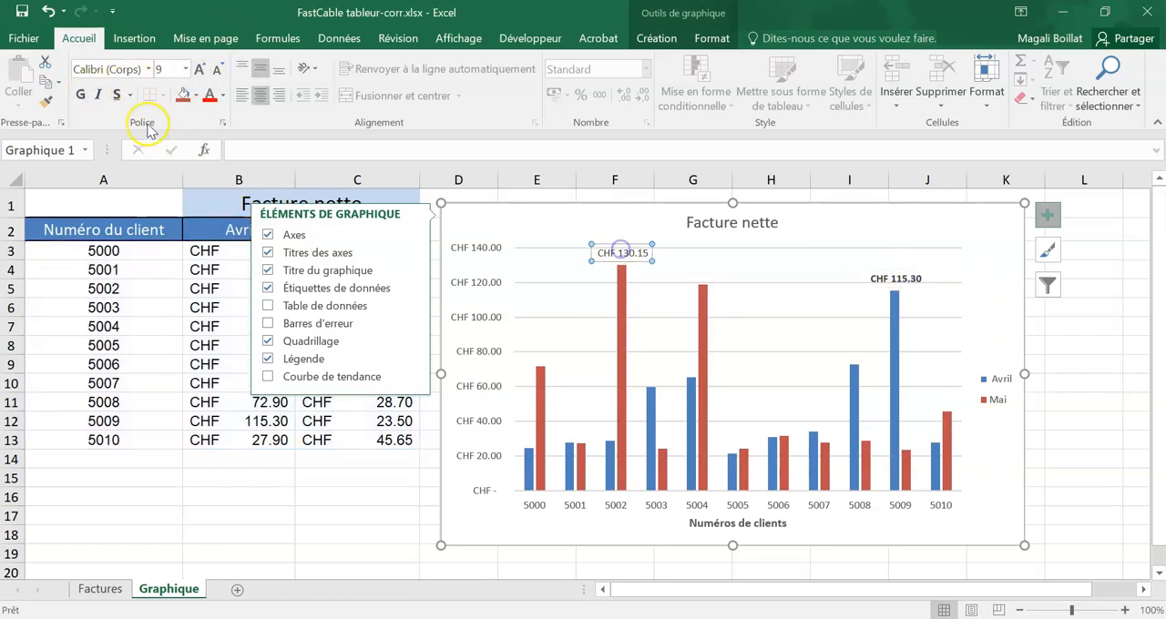
left_click(80, 94)
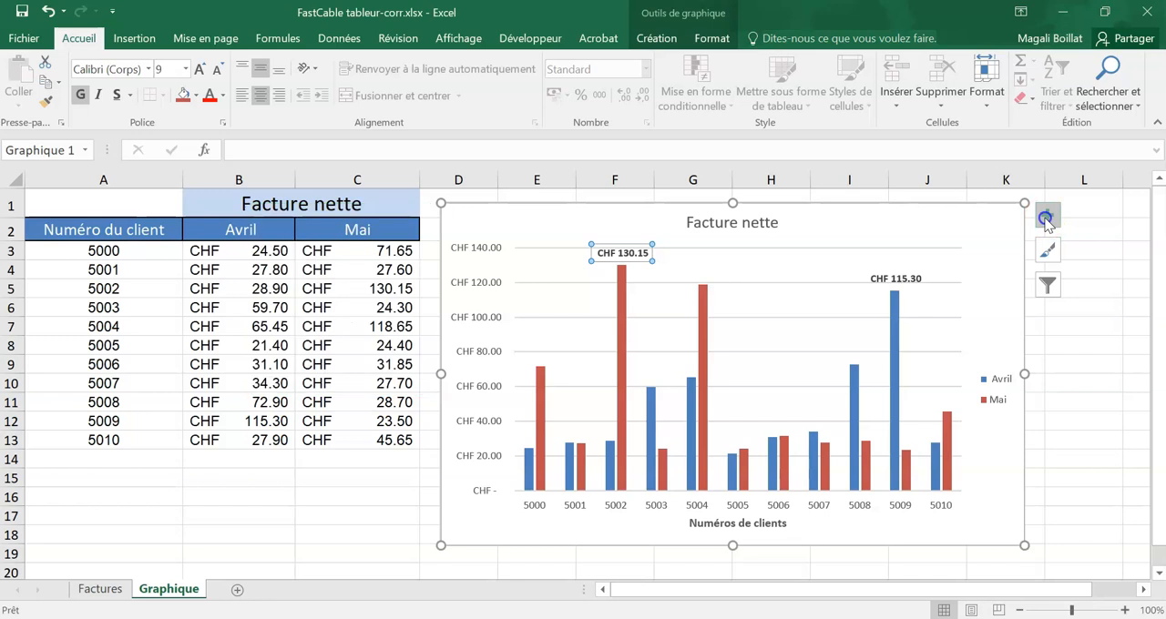
left_click(1071, 496)
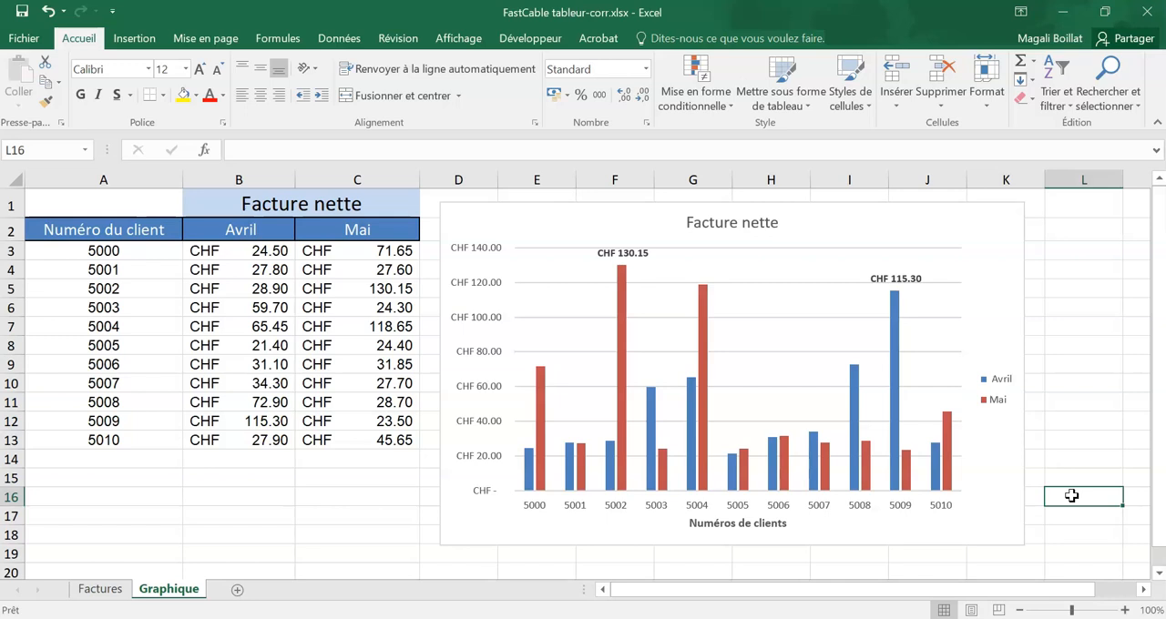
left_click(22, 11)
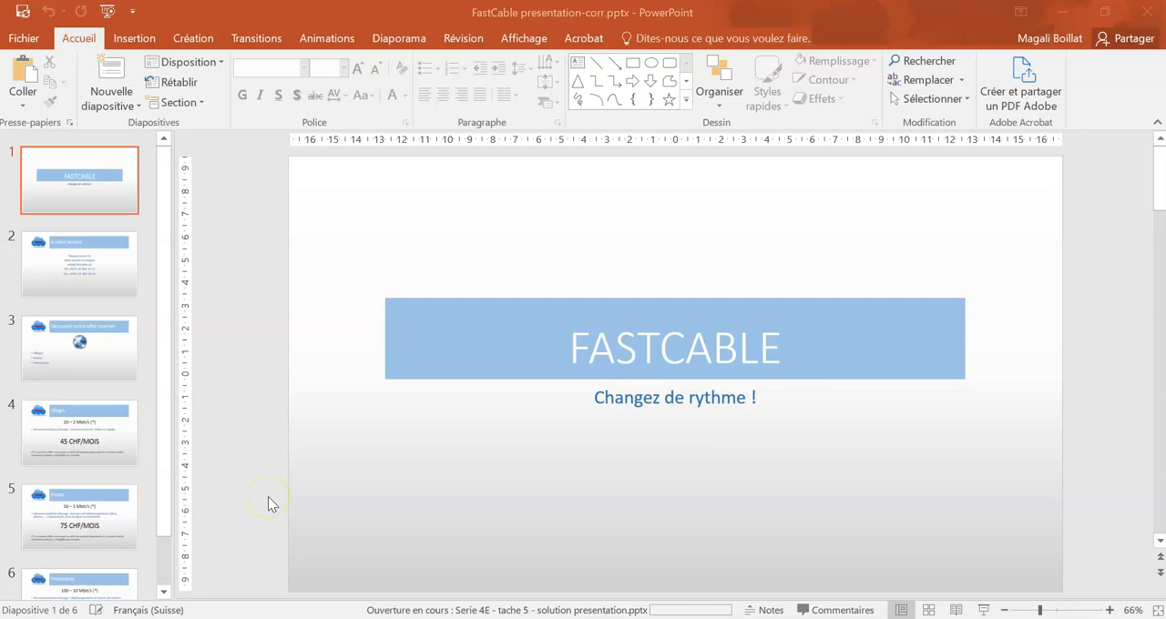
Step: Read the Tâche 5 instructions in the Acrobat PDF and switch to FastCable presentation-corr.pptx in PowerPoint
left_click(776, 618)
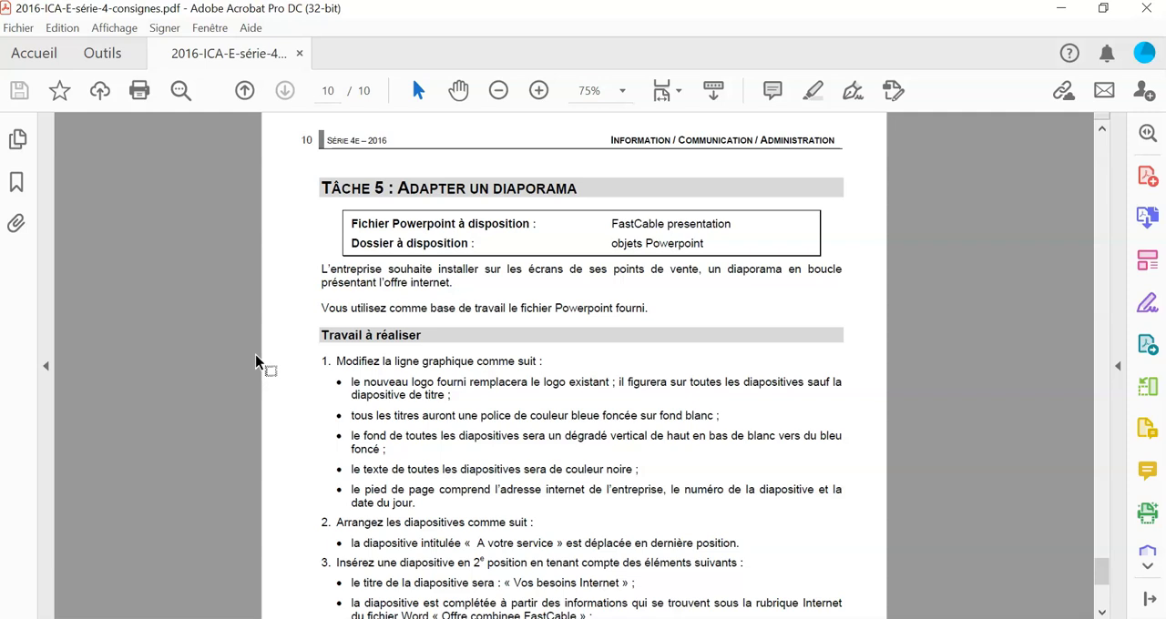
left_click(428, 618)
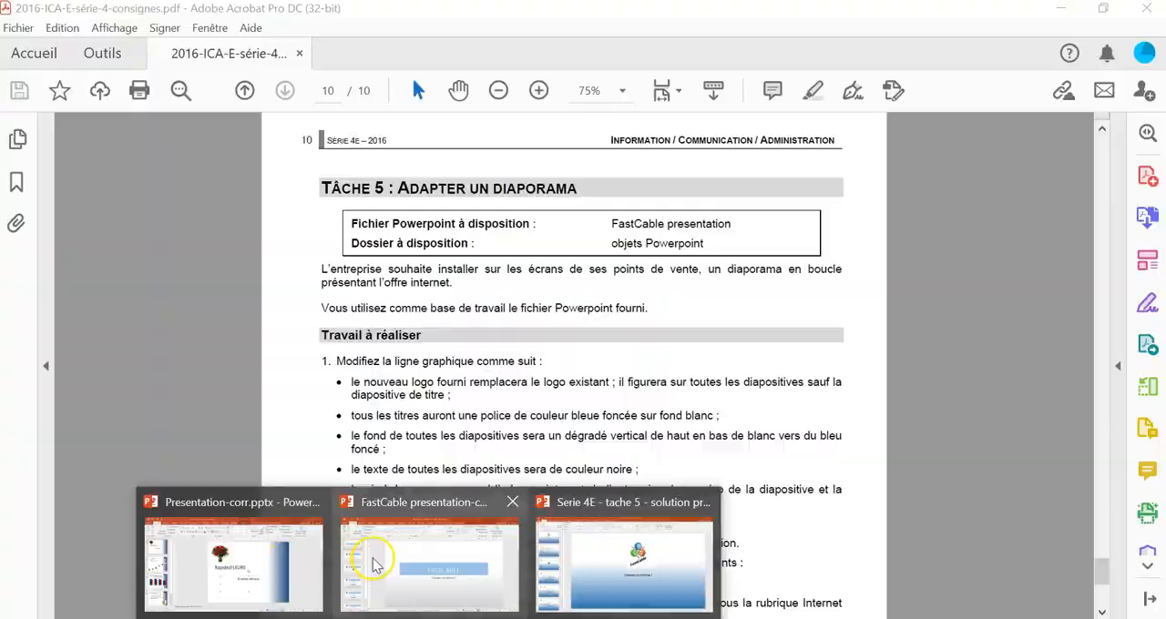
left_click(374, 565)
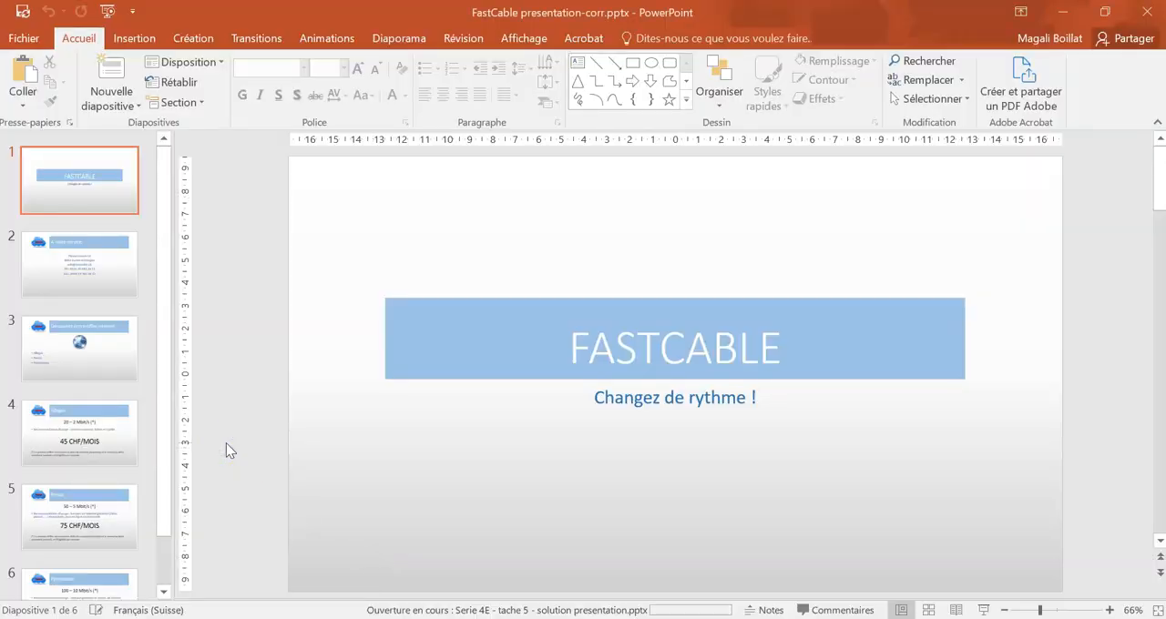